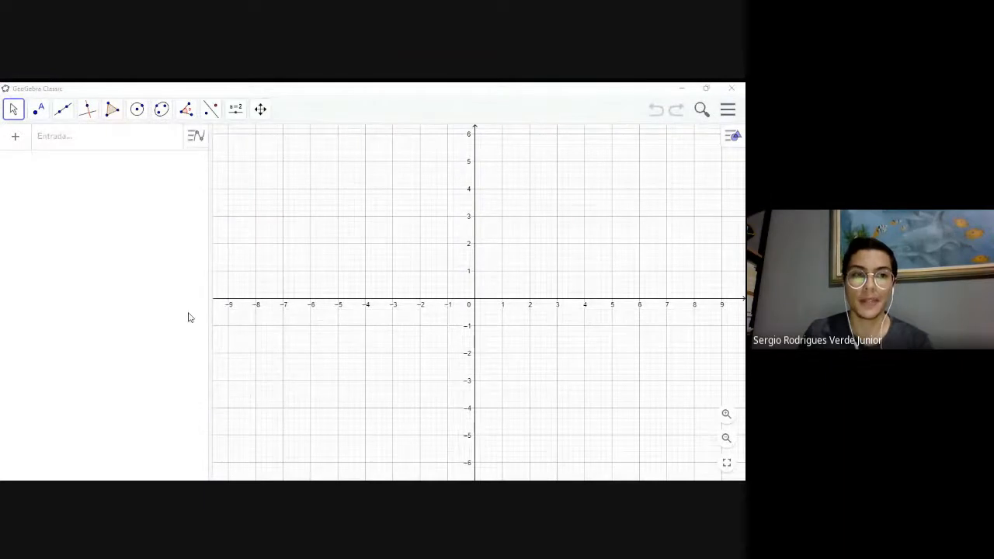
left_click(286, 247)
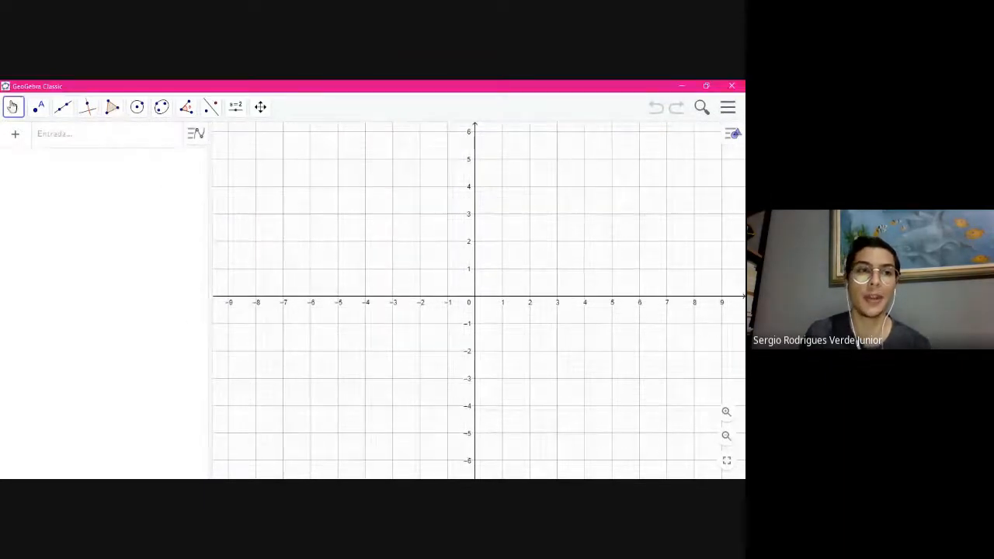
left_click_drag(421, 236, 390, 277)
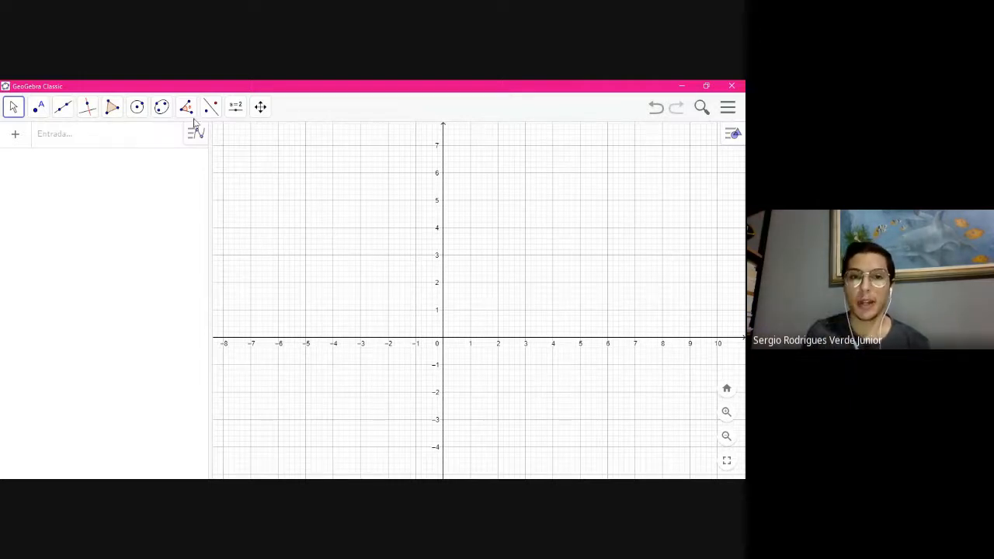
left_click(361, 488)
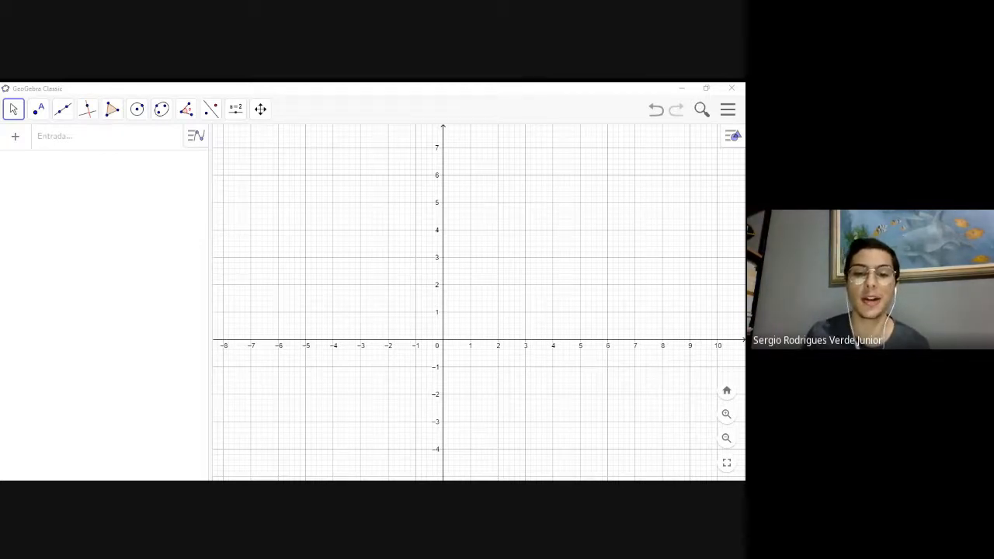
key("alt+Tab")
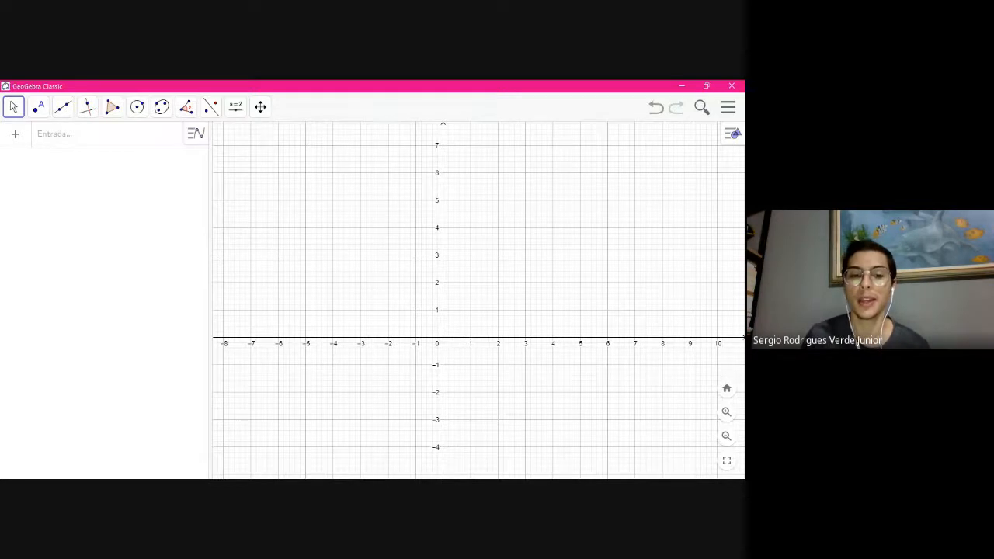
left_click(432, 489)
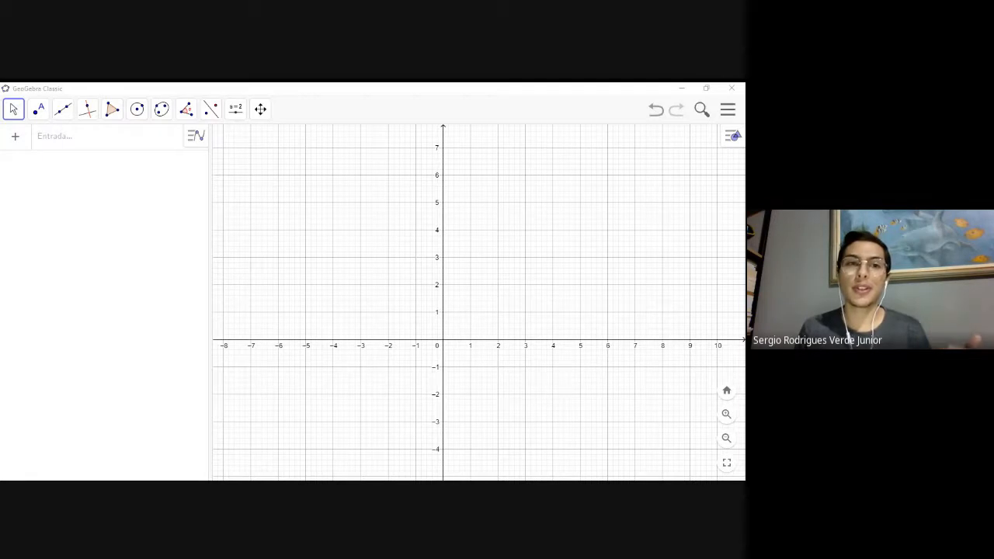
left_click(333, 339)
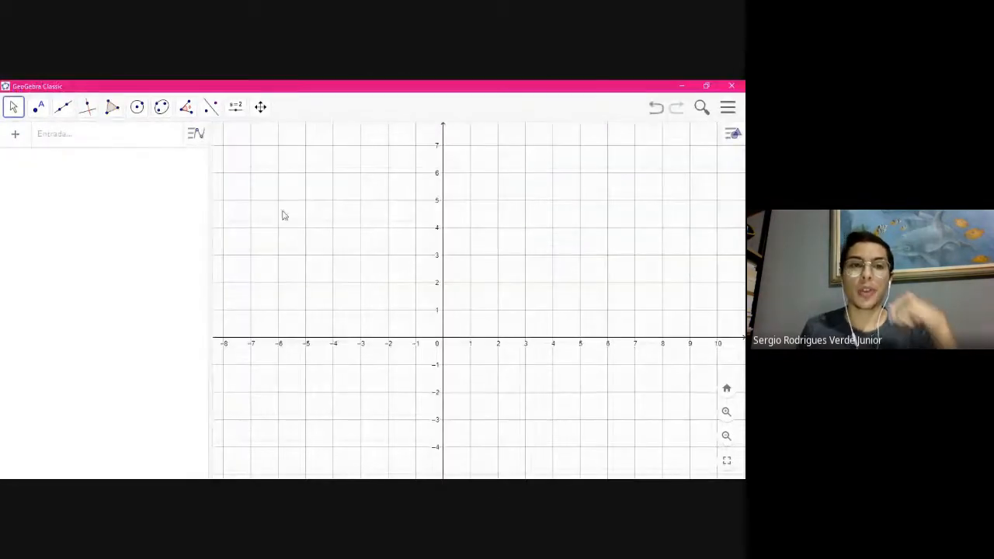
left_click_drag(322, 256, 335, 253)
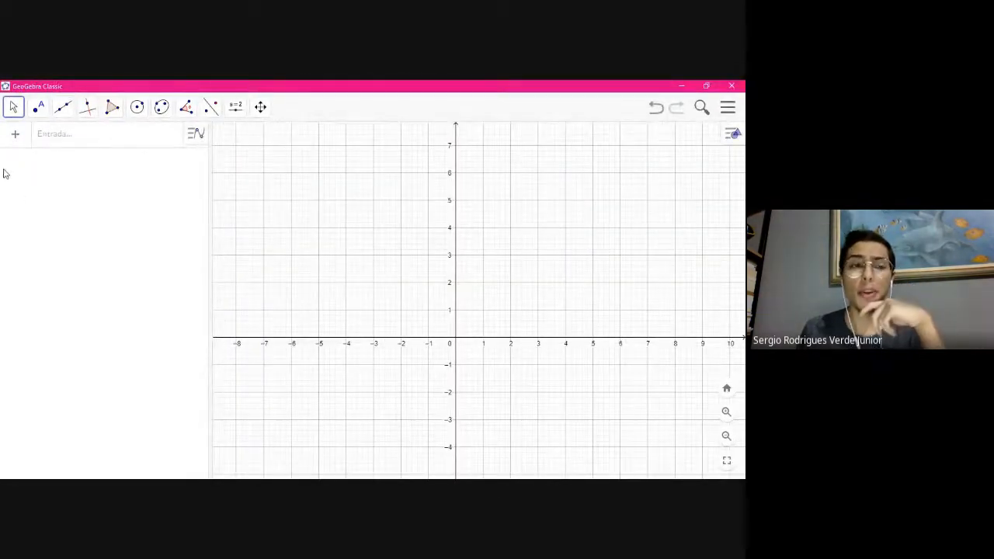
left_click(66, 141)
left_click(259, 161)
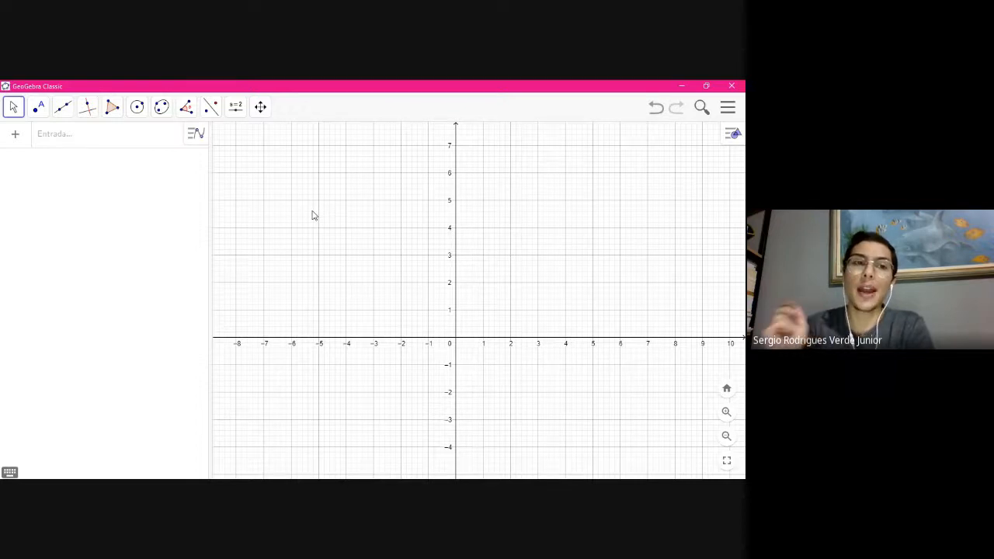
Create a number slider a = 1 with a range from -5 to 5 in the upper-left area of the graphics view
left_click(235, 109)
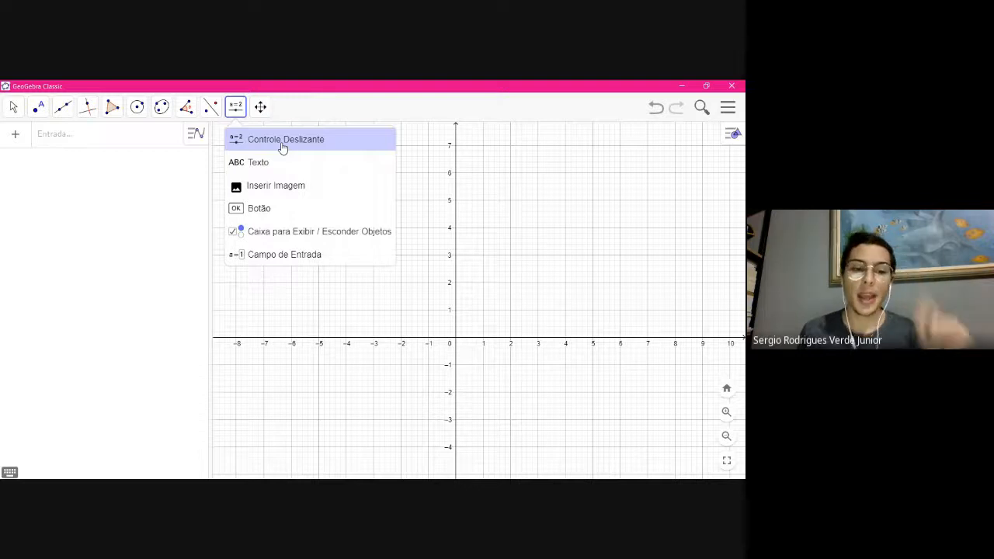
key("alt+Tab")
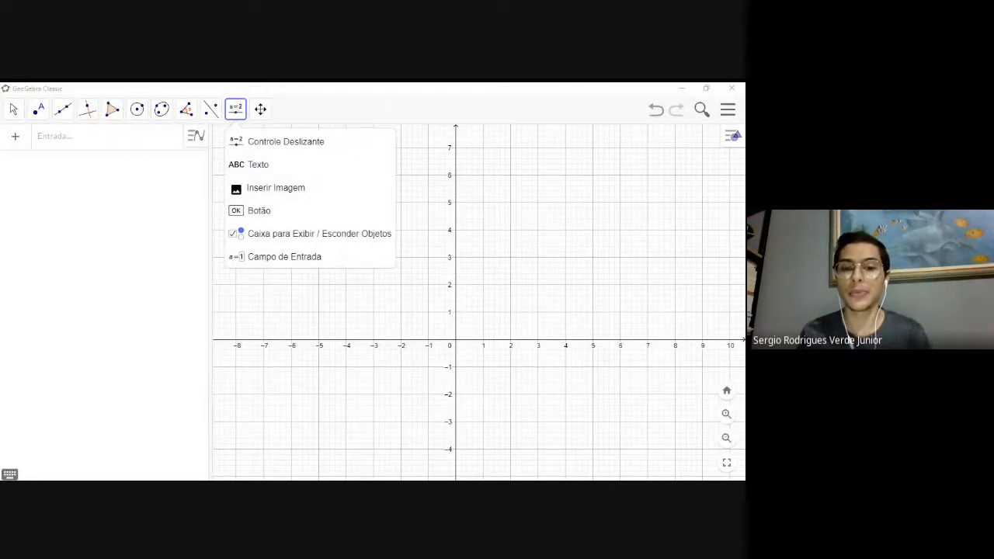
left_click(245, 147)
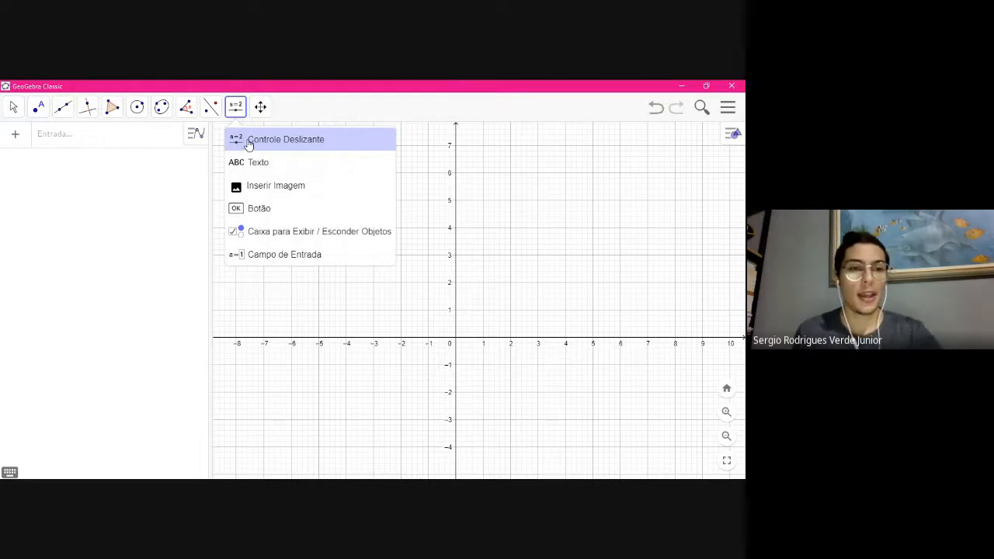
key("alt+Tab")
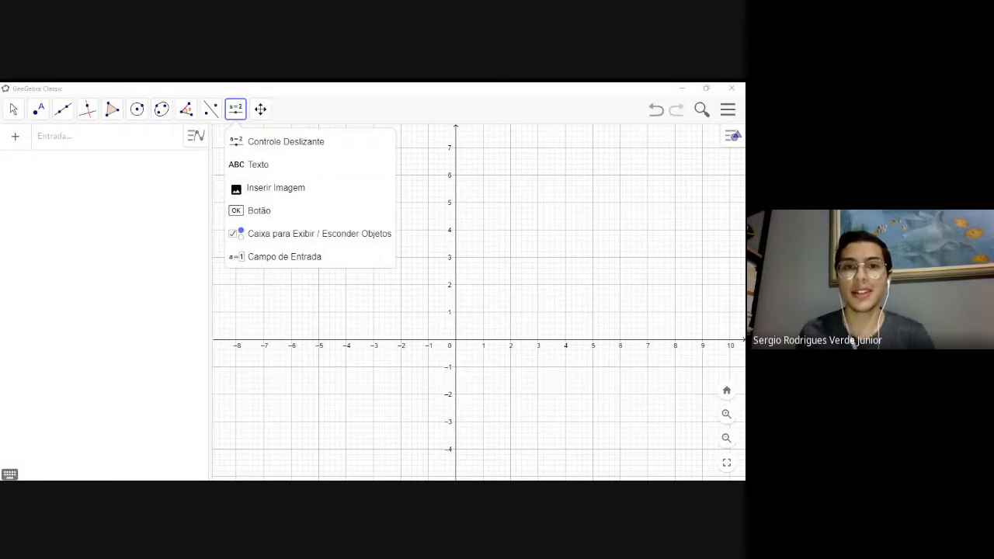
key("alt+Tab")
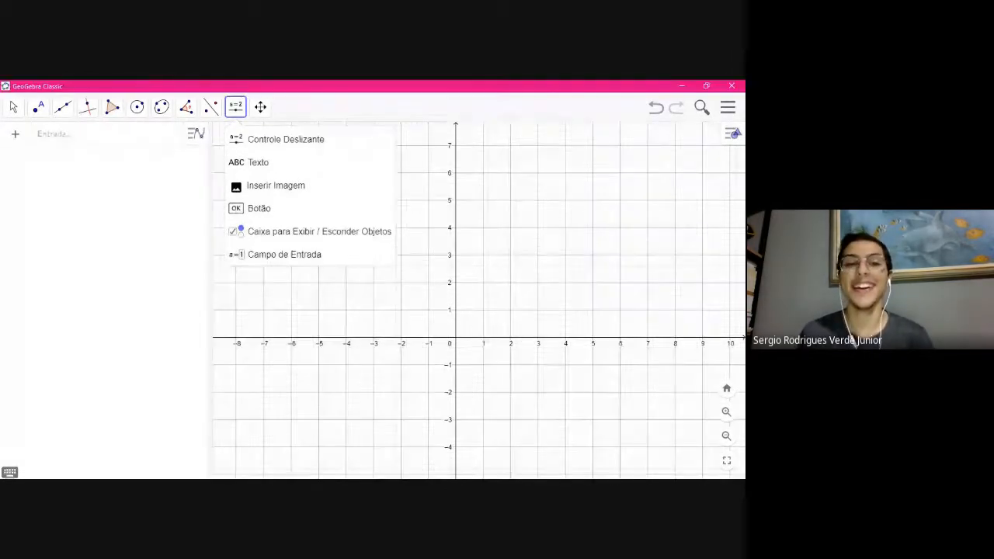
left_click(256, 241)
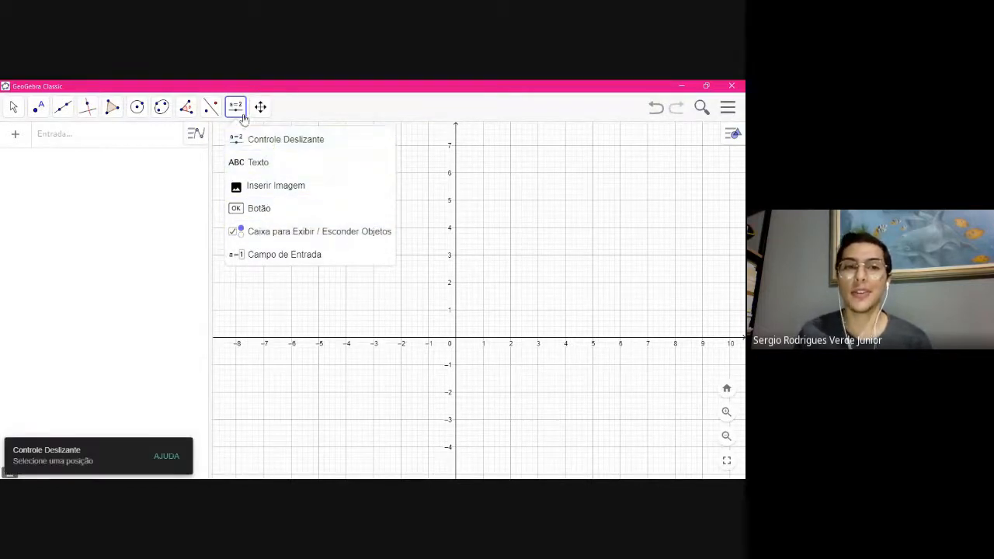
left_click(252, 142)
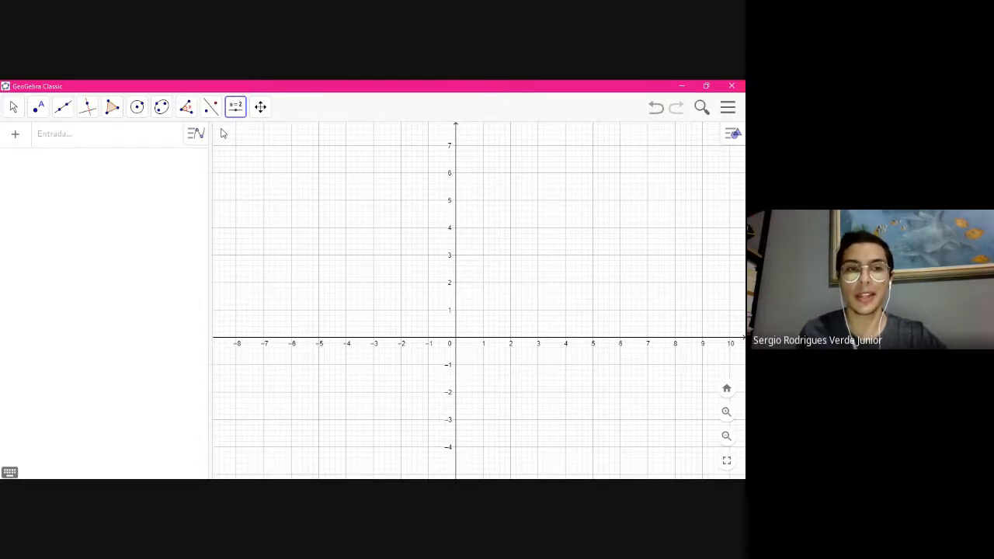
left_click(292, 153)
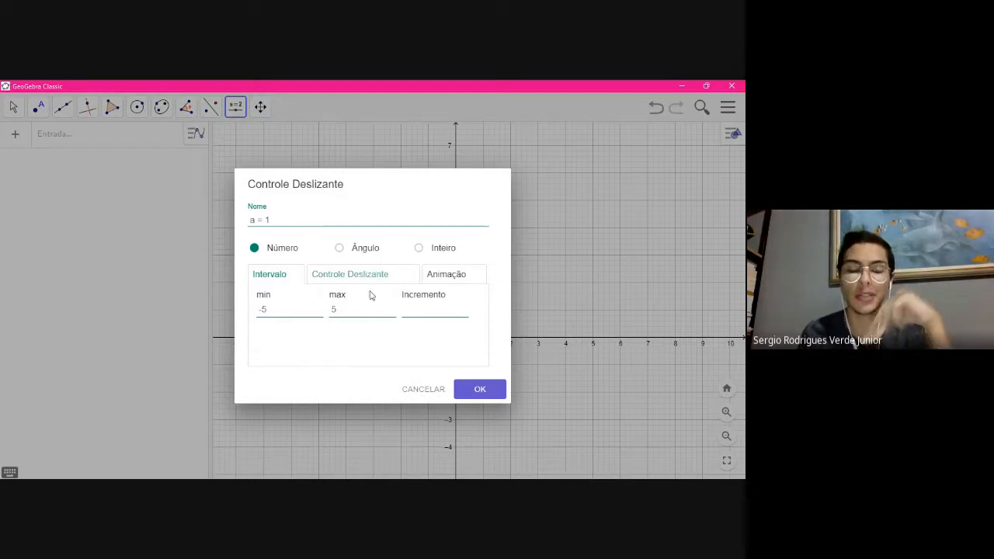
left_click(480, 389)
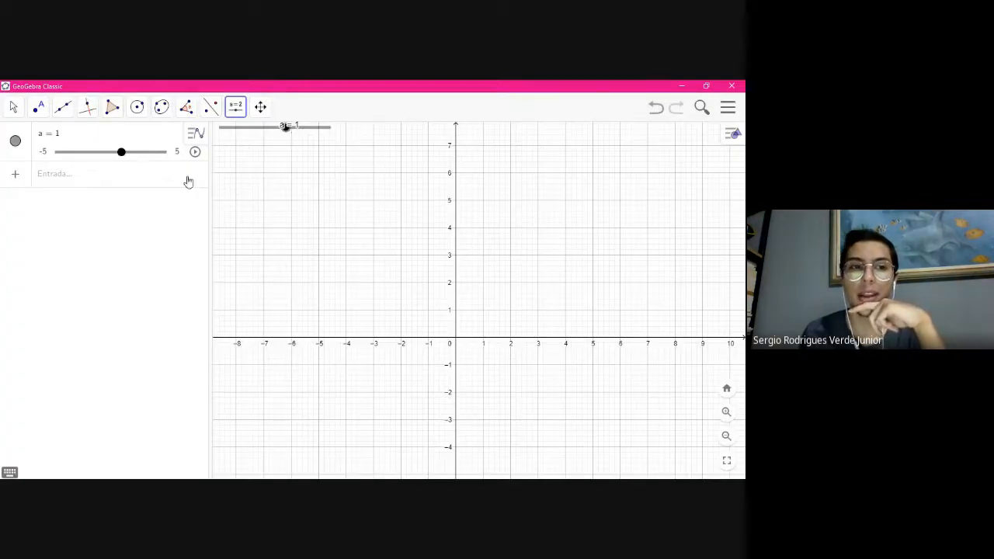
Hide slider a from the graphics view while keeping it in the algebra list
left_click(17, 145)
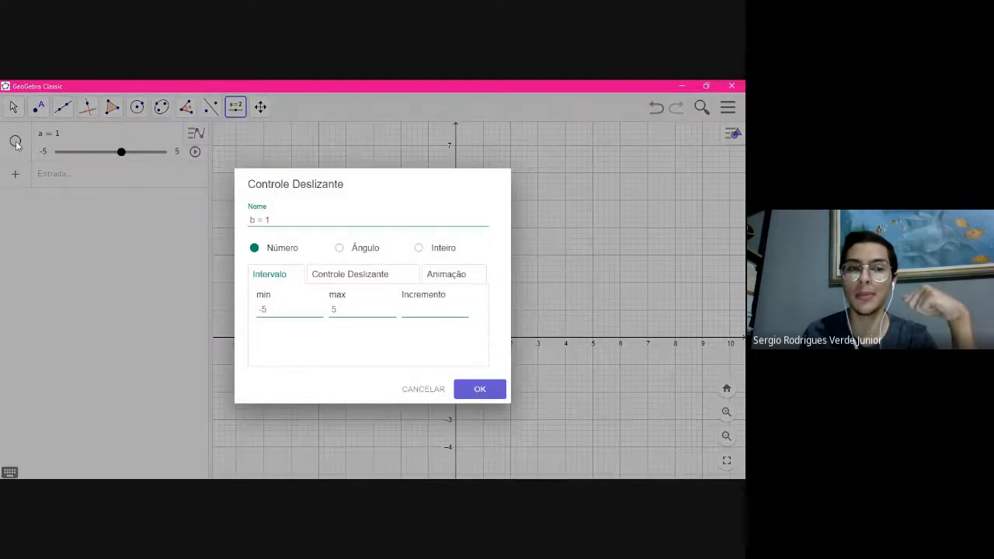
left_click(420, 389)
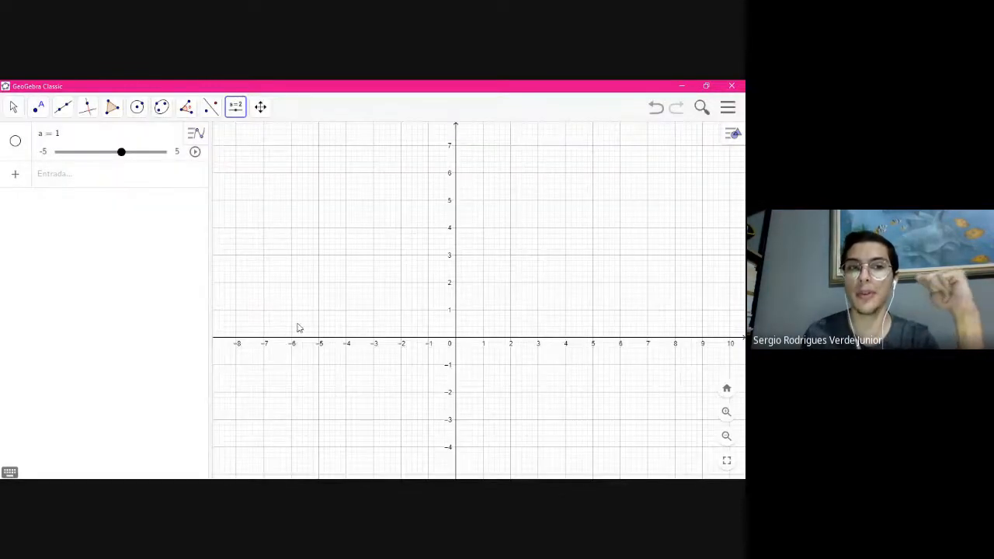
left_click(12, 107)
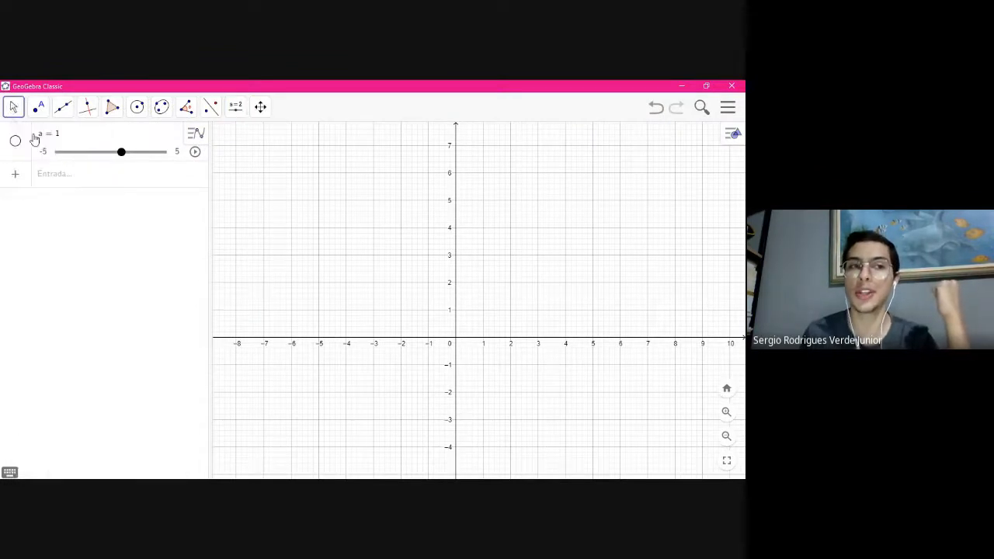
left_click(13, 107)
left_click(16, 142)
left_click(16, 143)
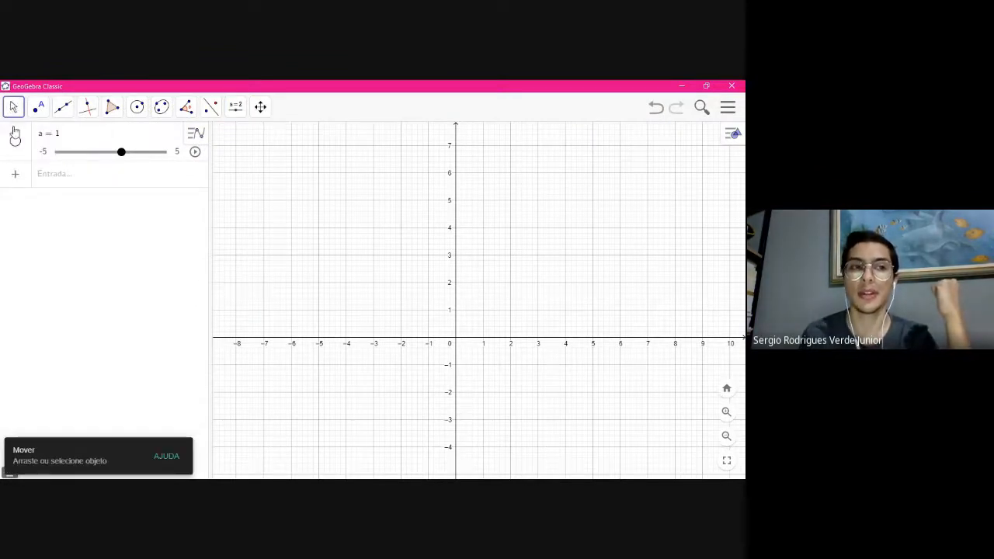
left_click(14, 144)
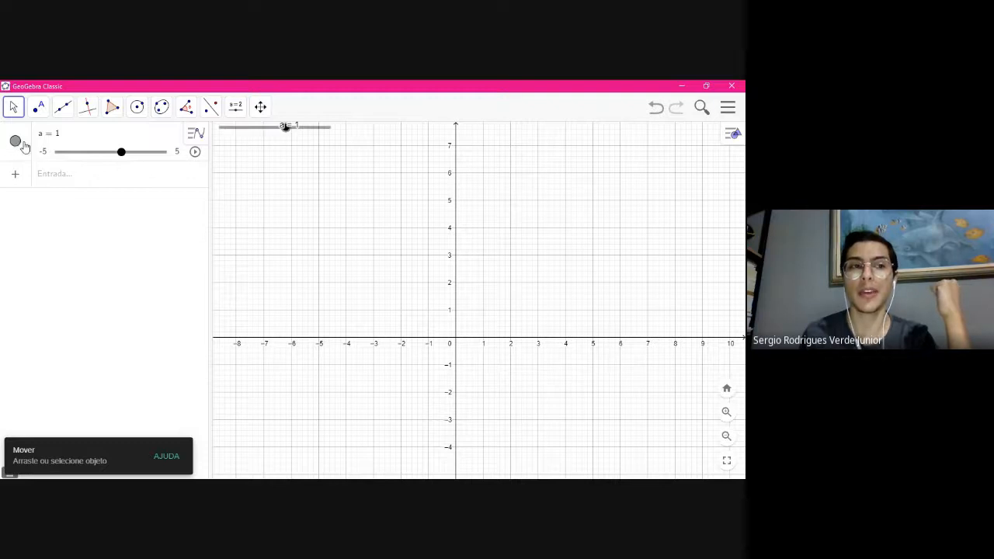
left_click(15, 143)
Examine slider a's settings for its minimum, maximum, increment and animation speed, and close them without changes
left_click(117, 133)
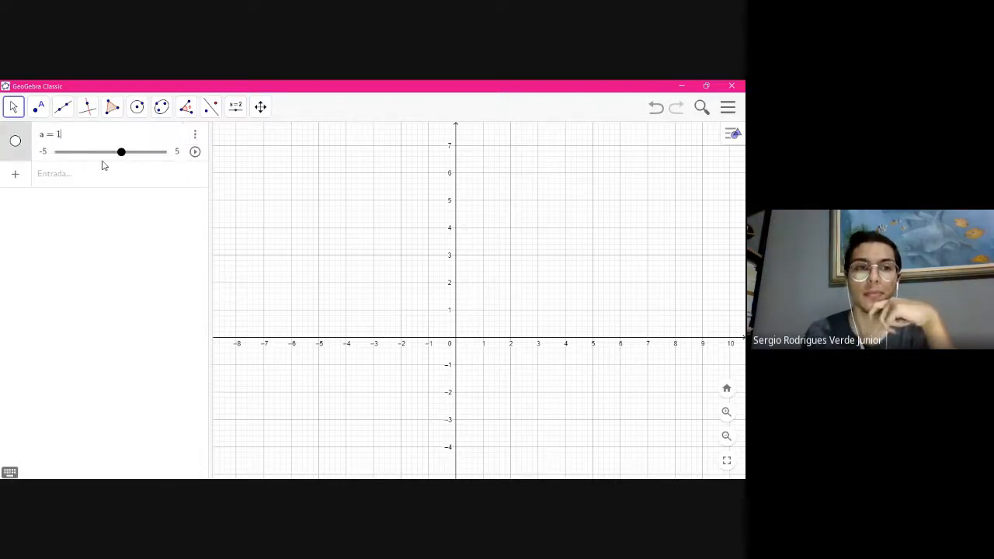
left_click(195, 135)
left_click(213, 172)
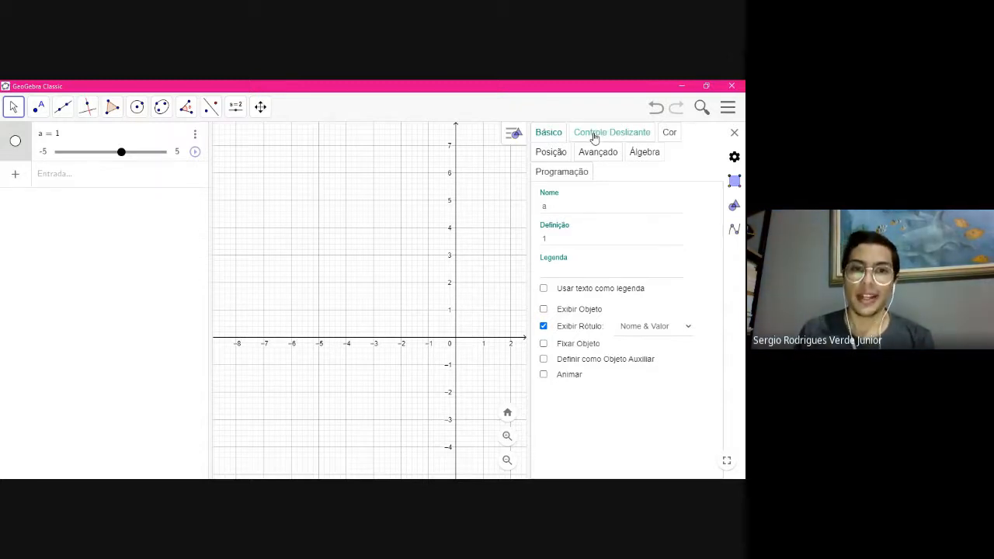
left_click(195, 136)
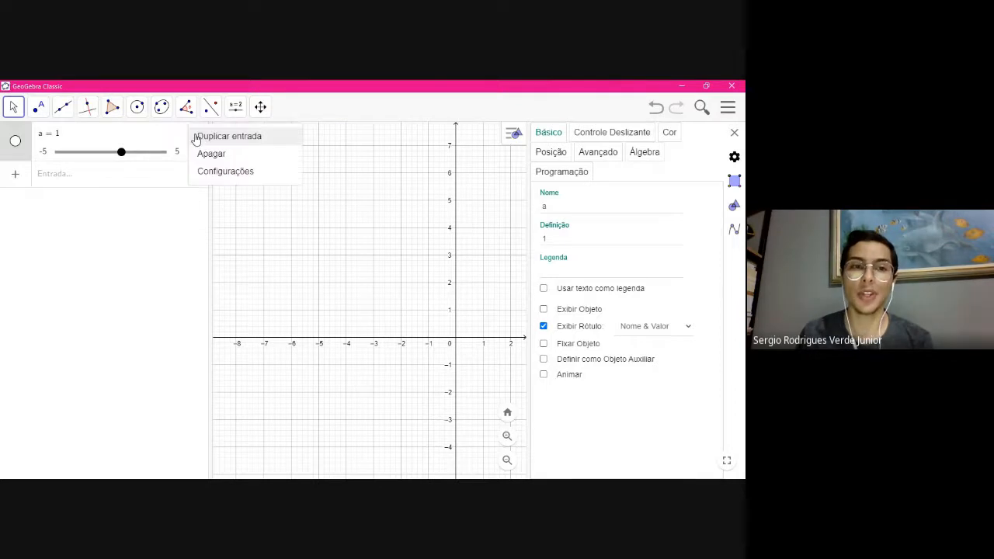
left_click(220, 177)
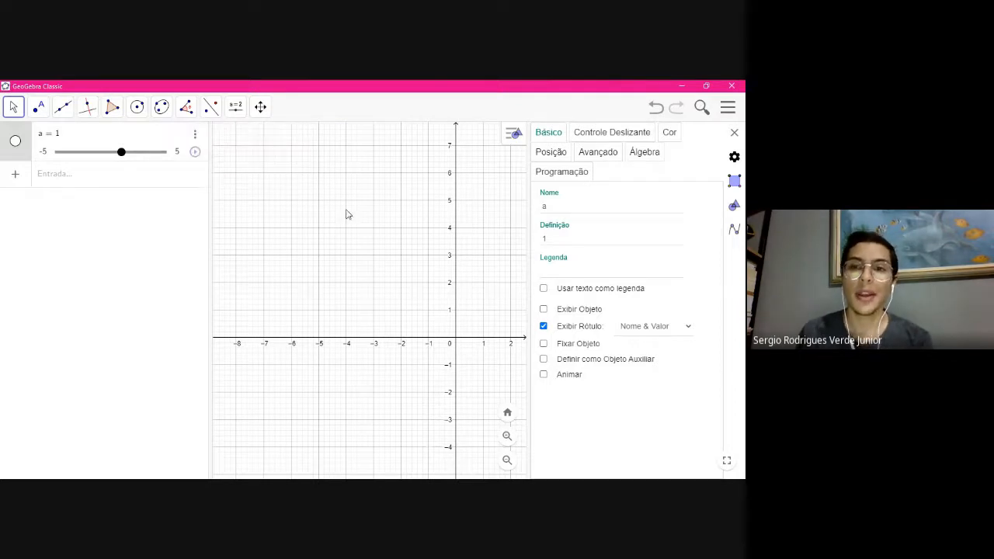
left_click(586, 136)
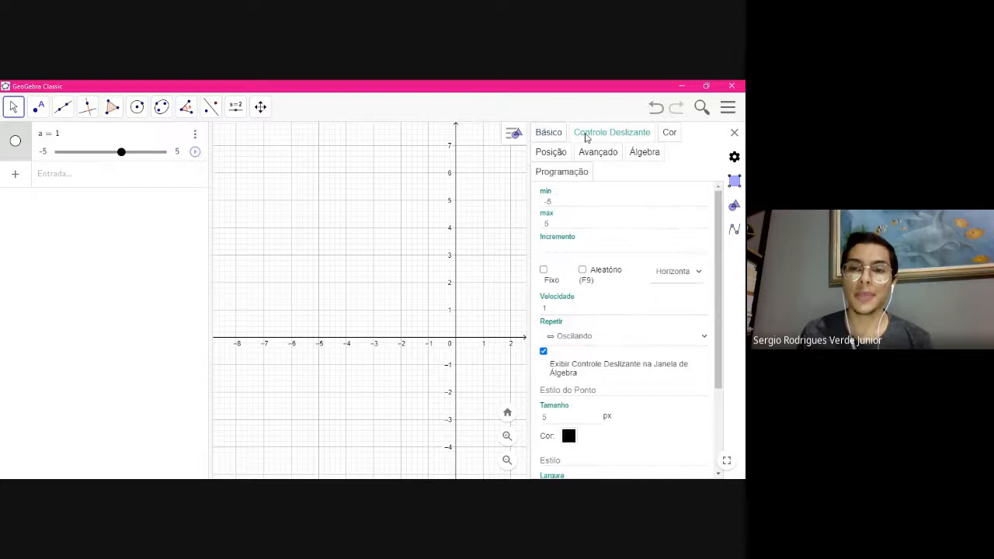
left_click(556, 199)
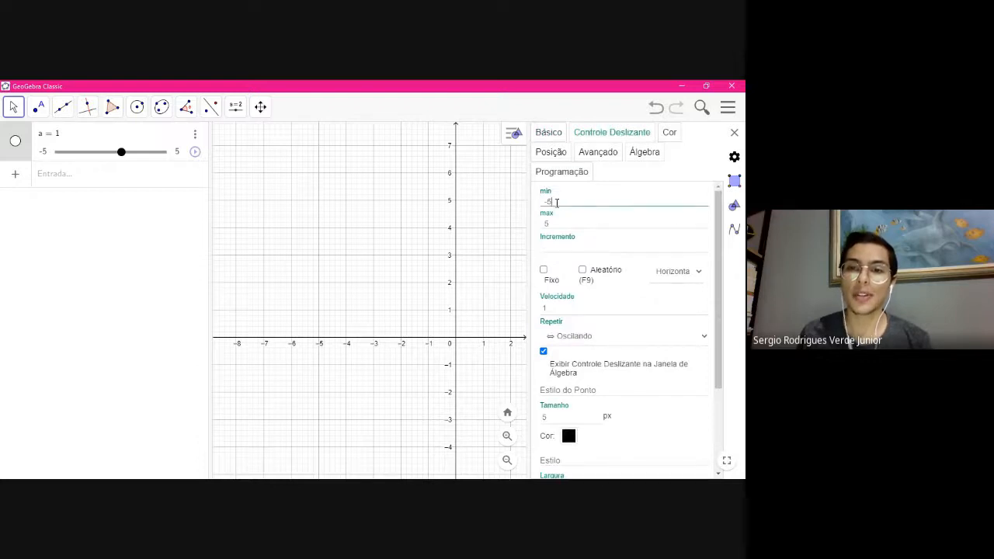
double_click(556, 203)
key("Tab")
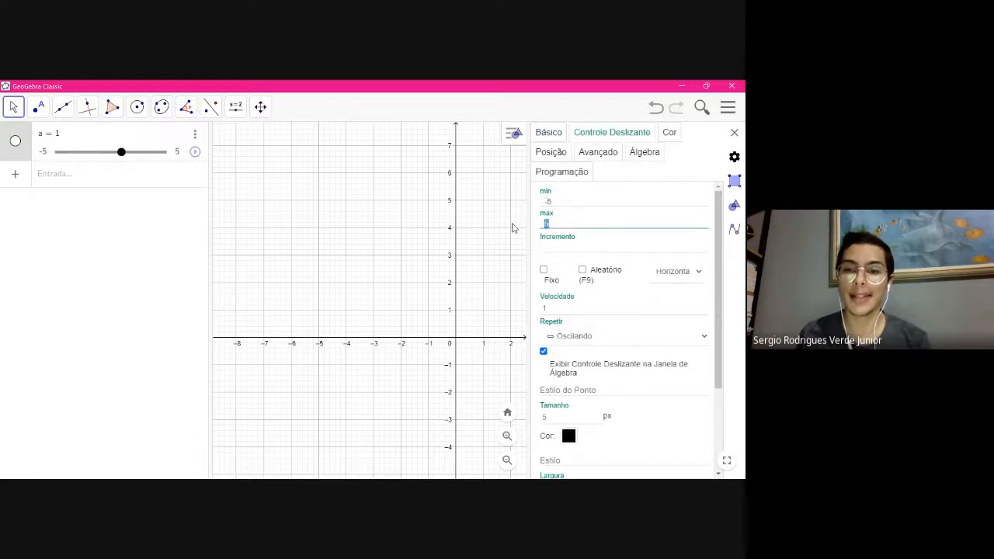
double_click(543, 309)
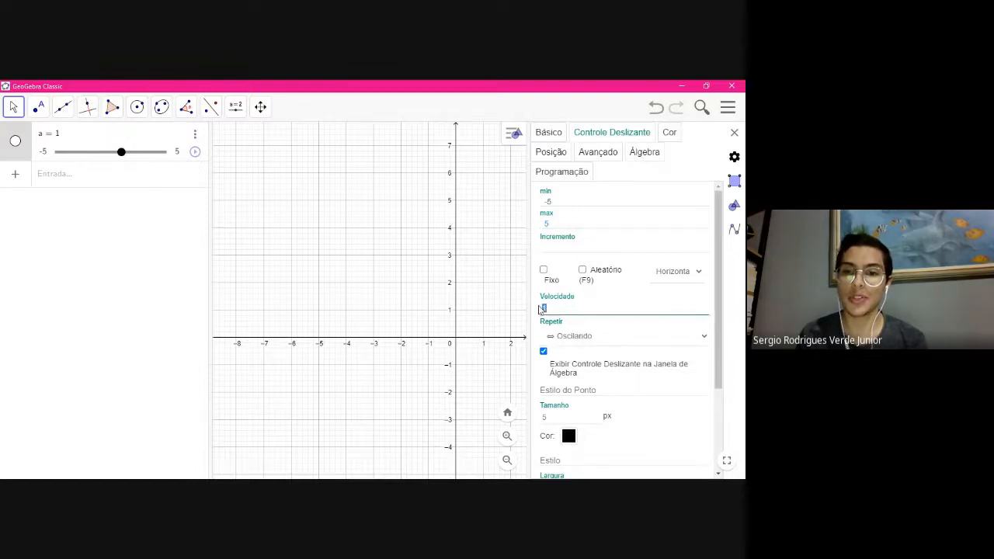
left_click(566, 245)
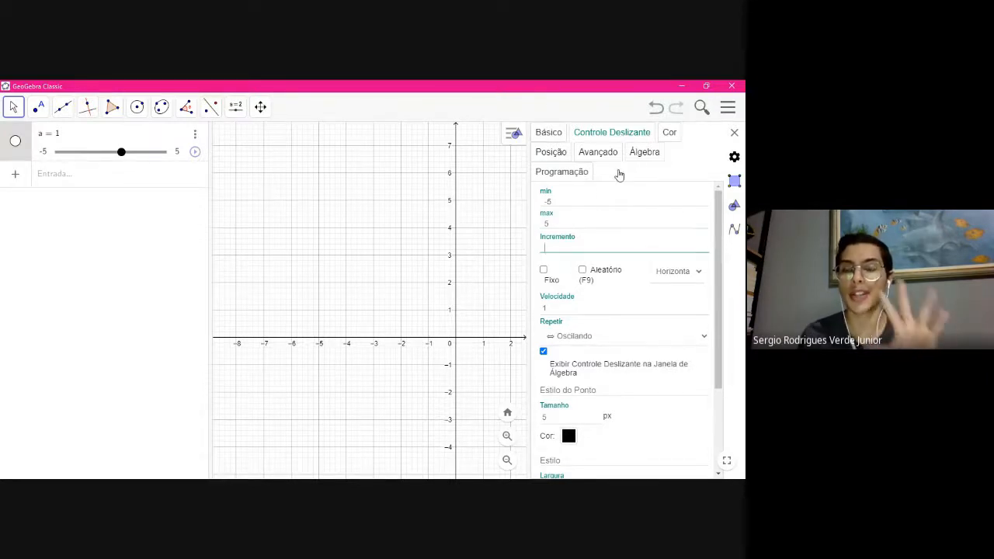
left_click(734, 134)
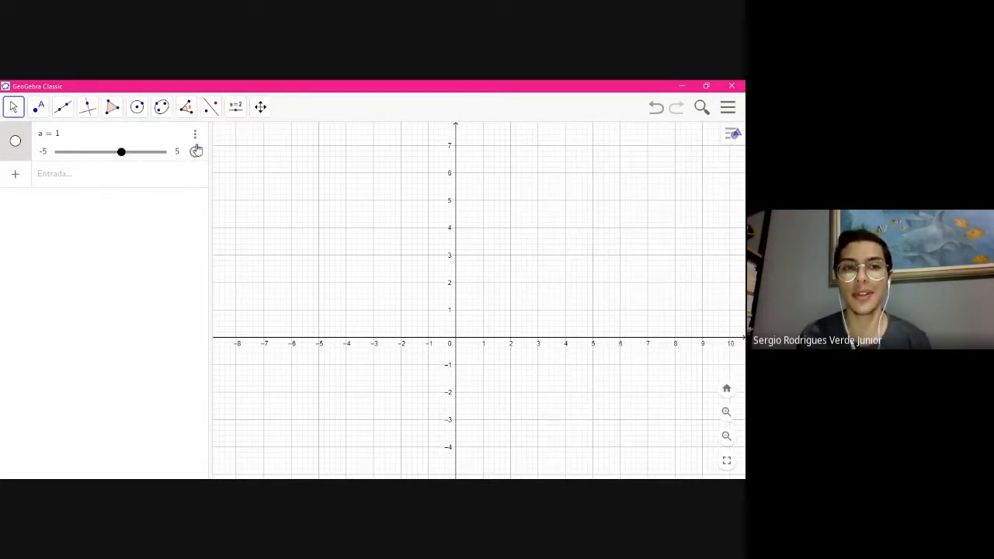
Create a number slider b = 1 with a range from -5 to 5 in the upper-left area of the graphics view
left_click(235, 107)
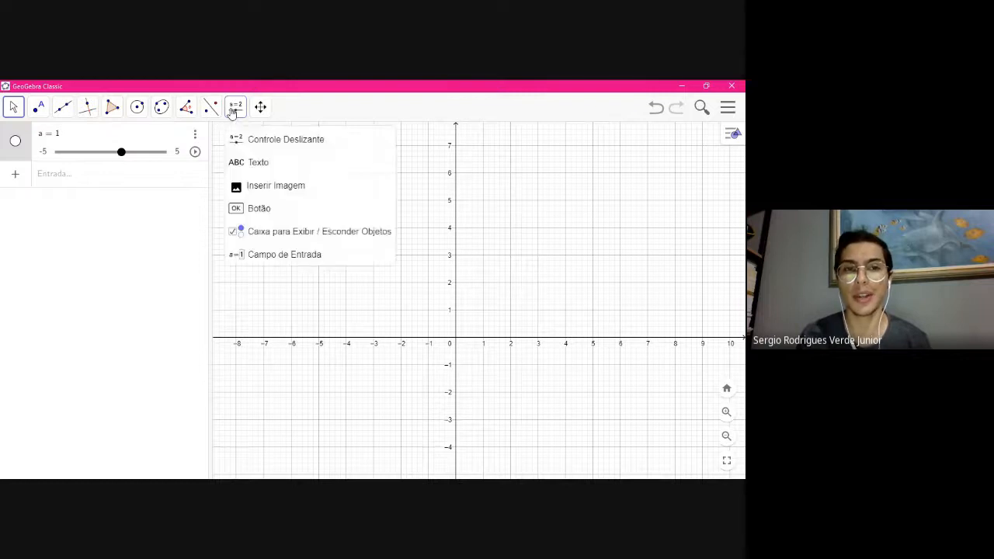
left_click(267, 144)
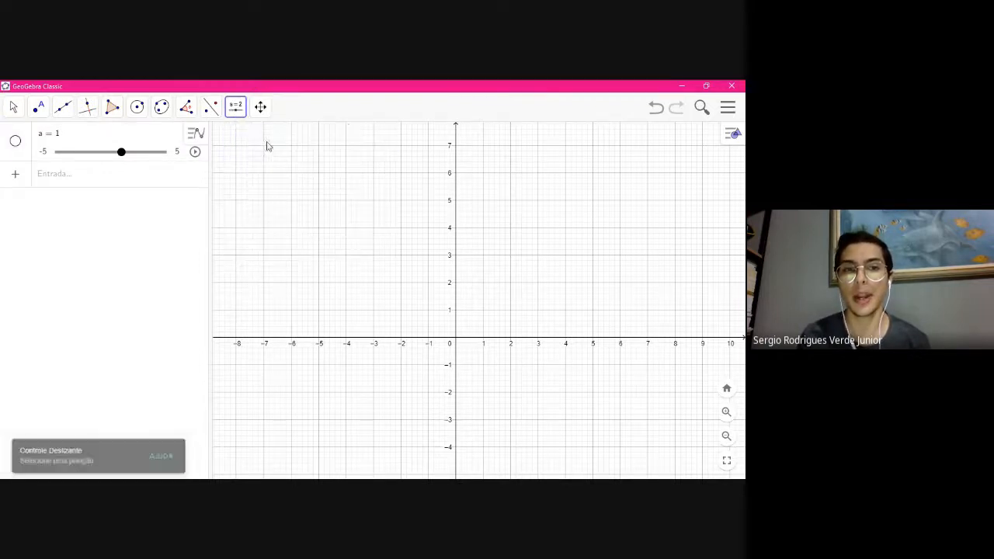
left_click(218, 134)
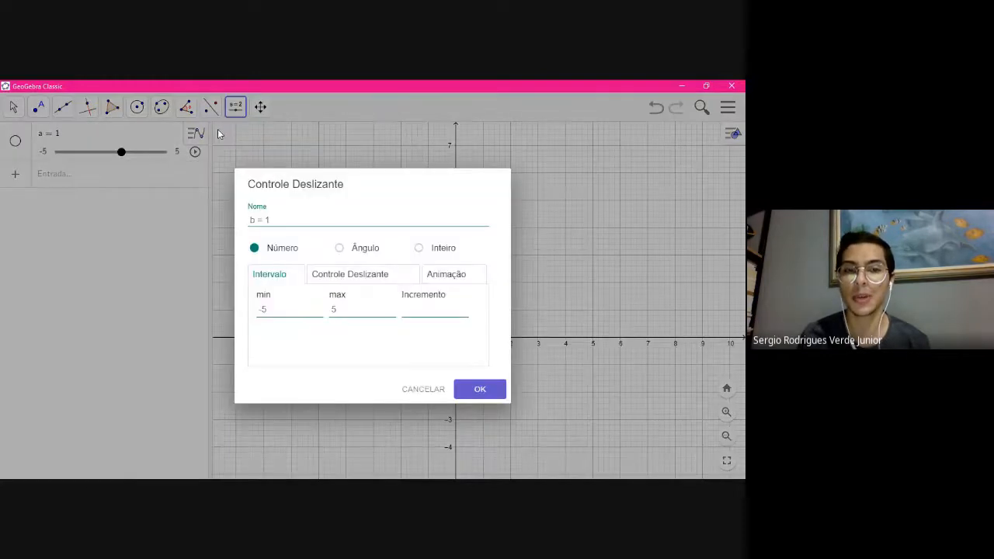
left_click(479, 389)
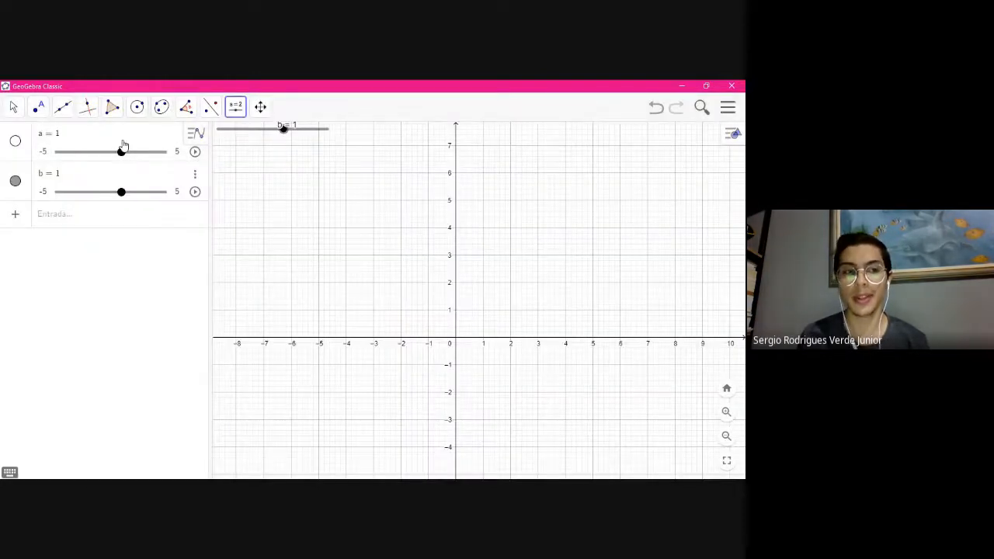
Enter the linear function ax + b so that it depends on sliders a and b
left_click(62, 222)
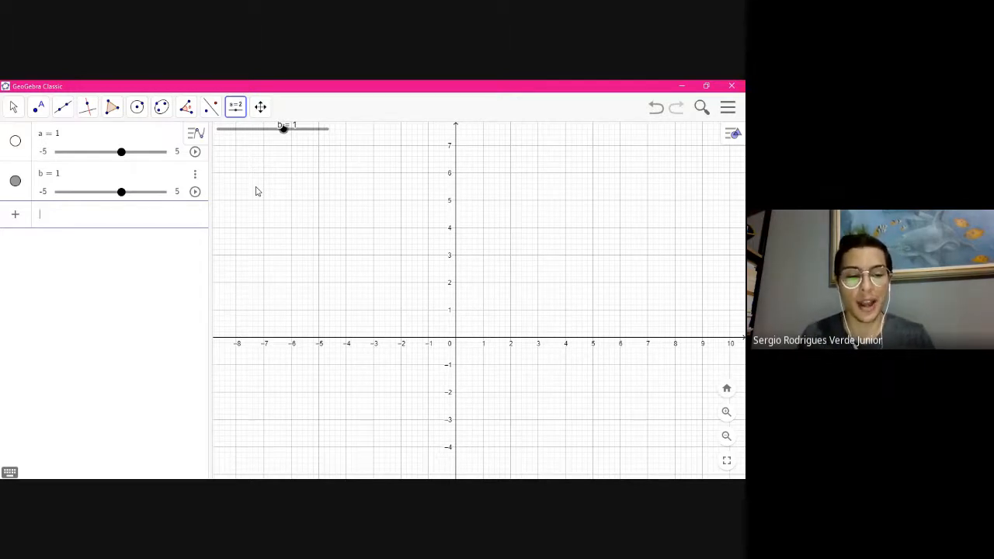
type("a")
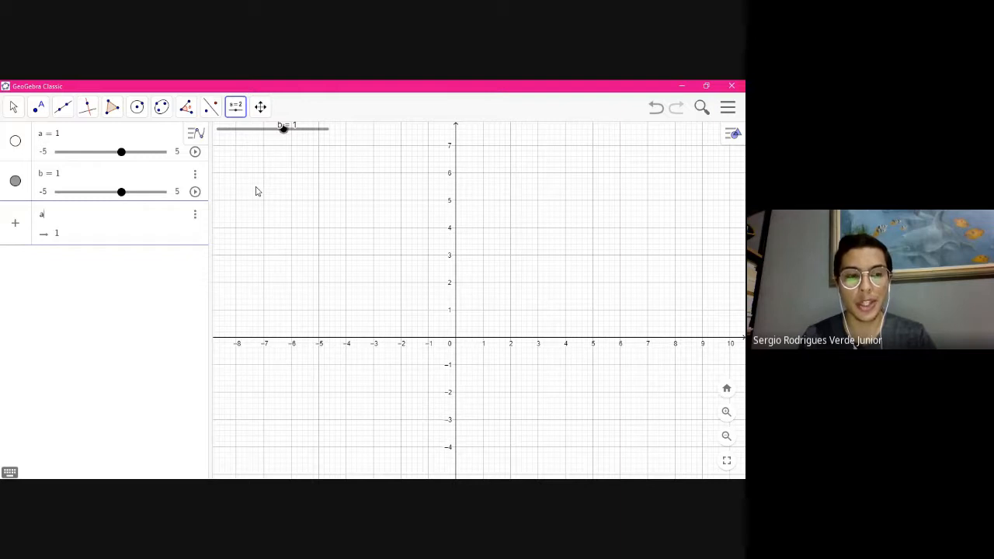
type("x ")
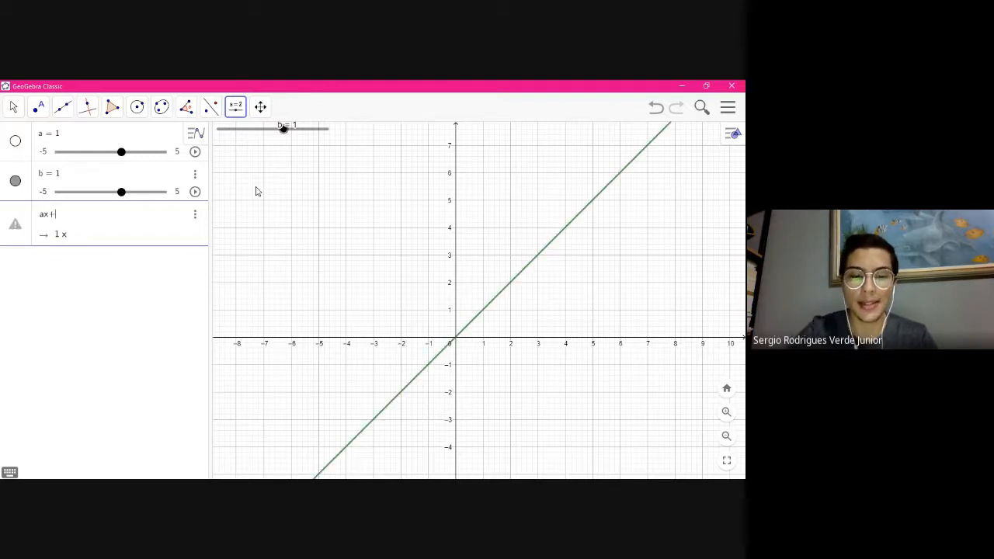
type("+ b")
key("Return")
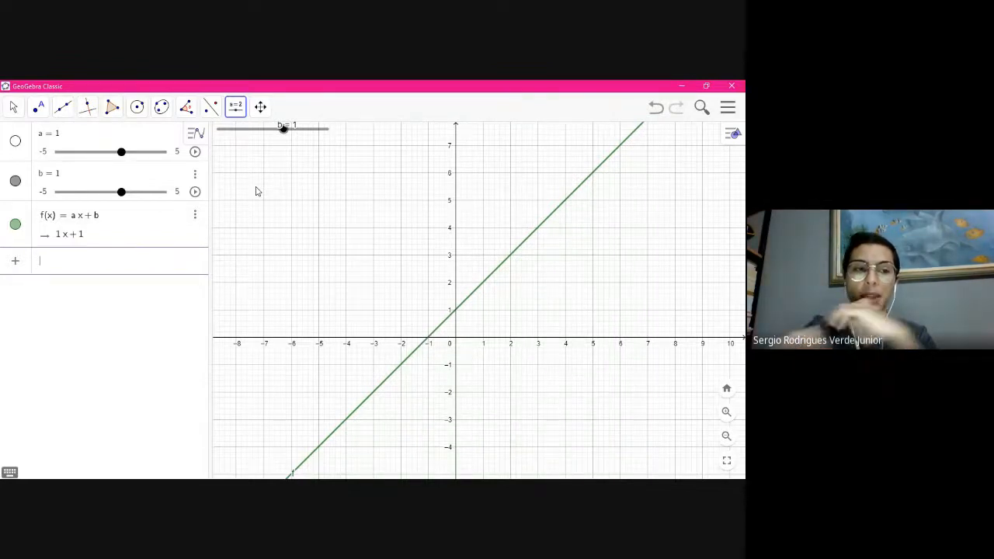
Re-enter the linear function with an explicit multiplication sign, as a·x + b
left_click(84, 217)
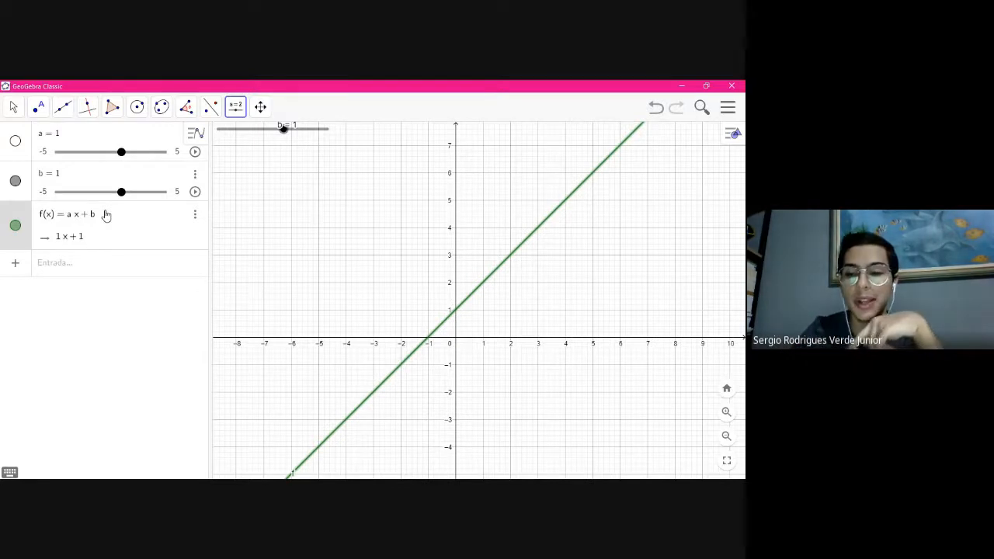
key("BackSpace")
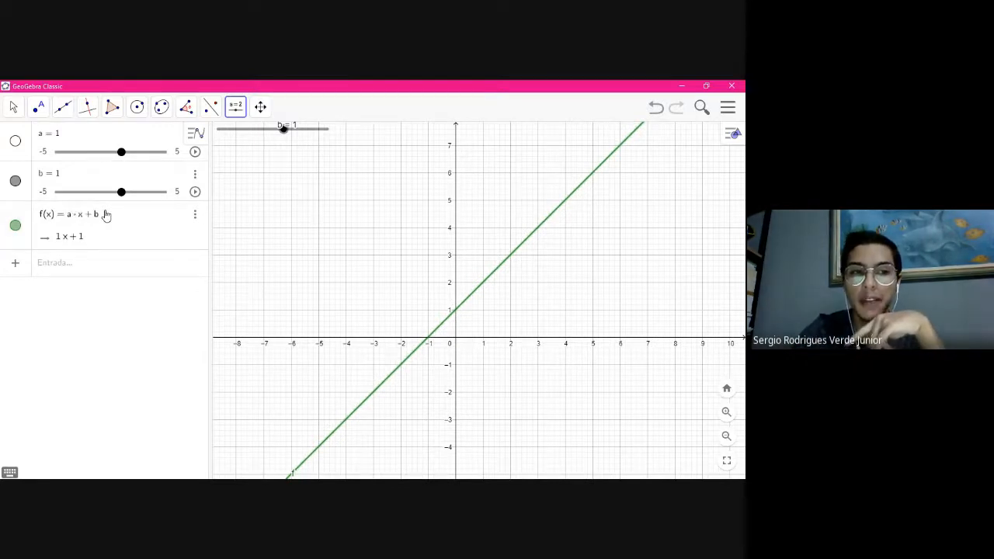
key("Return")
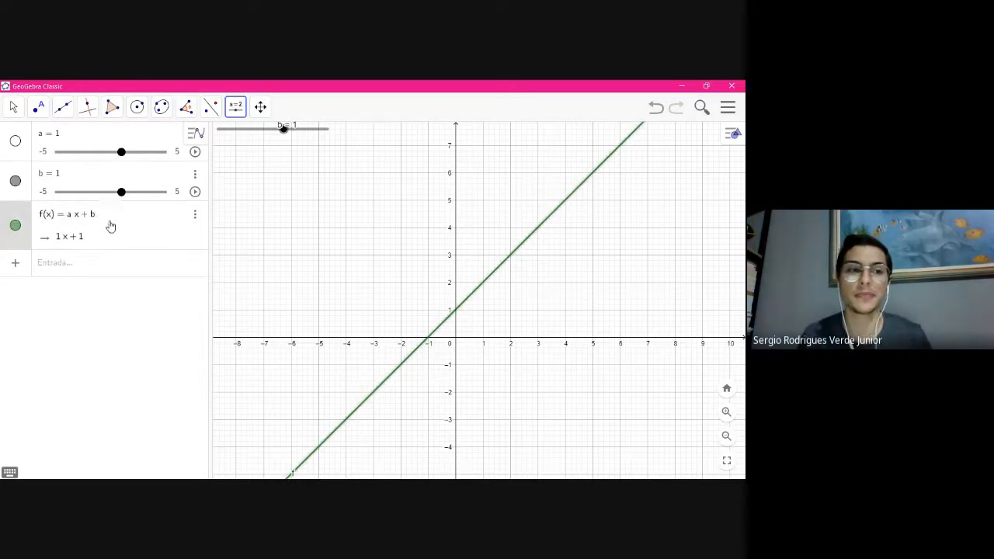
Cancel the unwanted new slider, return to the Move tool and set slider a to 0.4
left_click(226, 223)
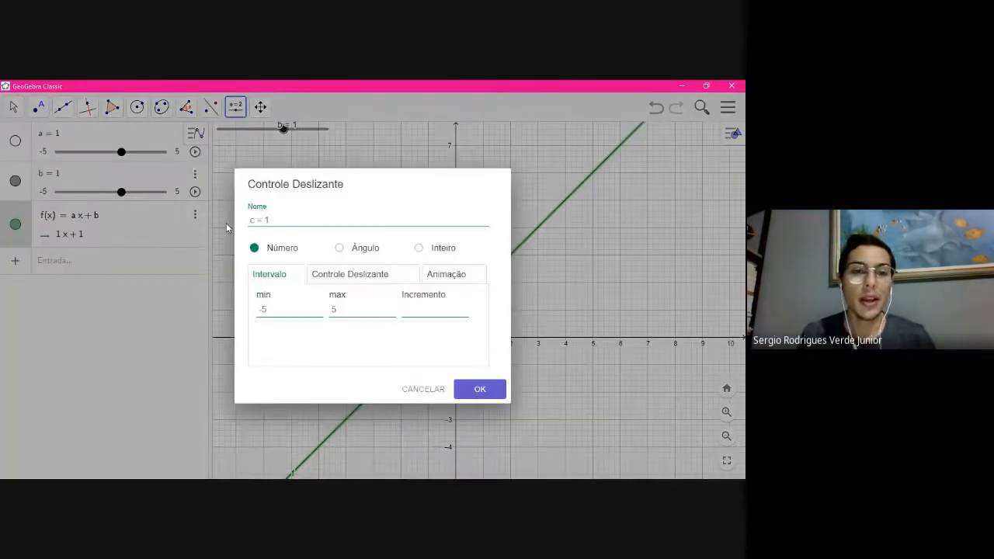
left_click(412, 392)
left_click(14, 107)
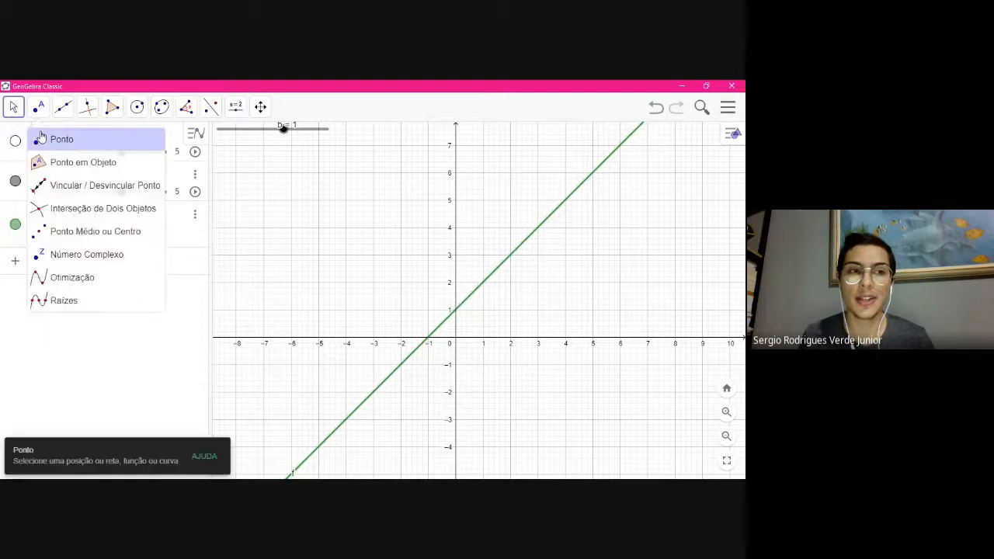
left_click(13, 114)
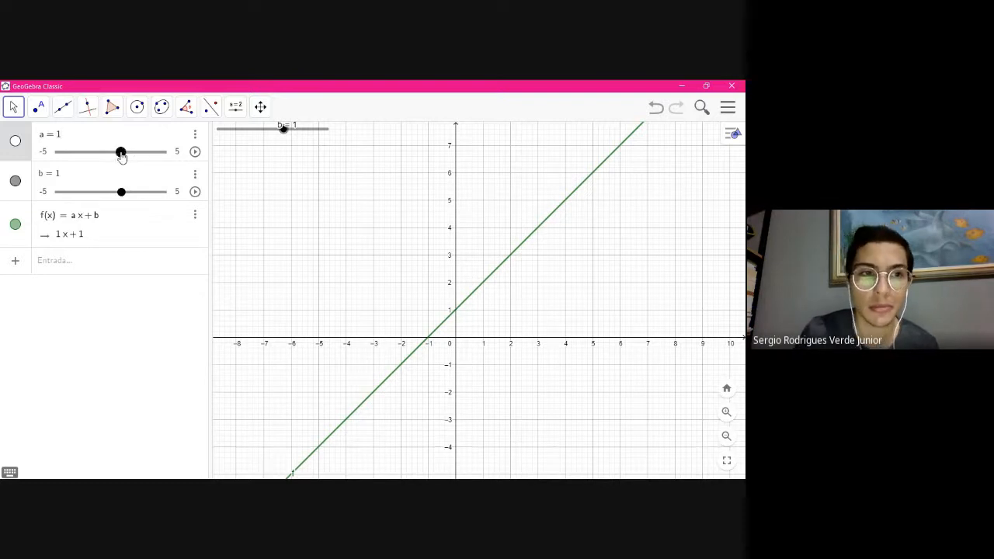
left_click(263, 171)
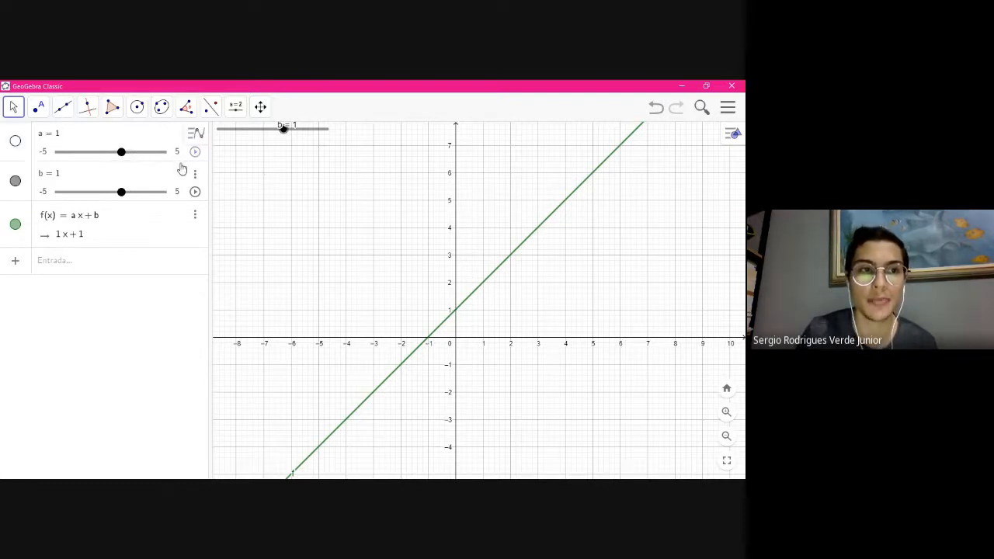
mouse_move(121, 155)
left_mouse_down()
mouse_move(147, 155)
mouse_move(104, 155)
mouse_move(155, 156)
mouse_move(84, 151)
mouse_move(151, 151)
mouse_move(88, 153)
mouse_move(115, 153)
left_mouse_up()
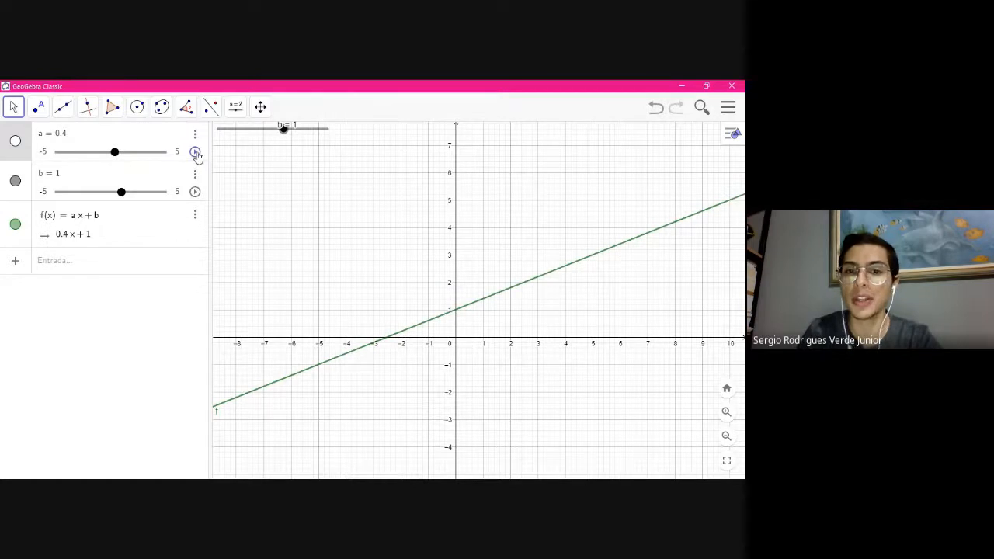
Animate slider a to vary the line's slope, stop the animation and set a to 1.1
left_click(196, 152)
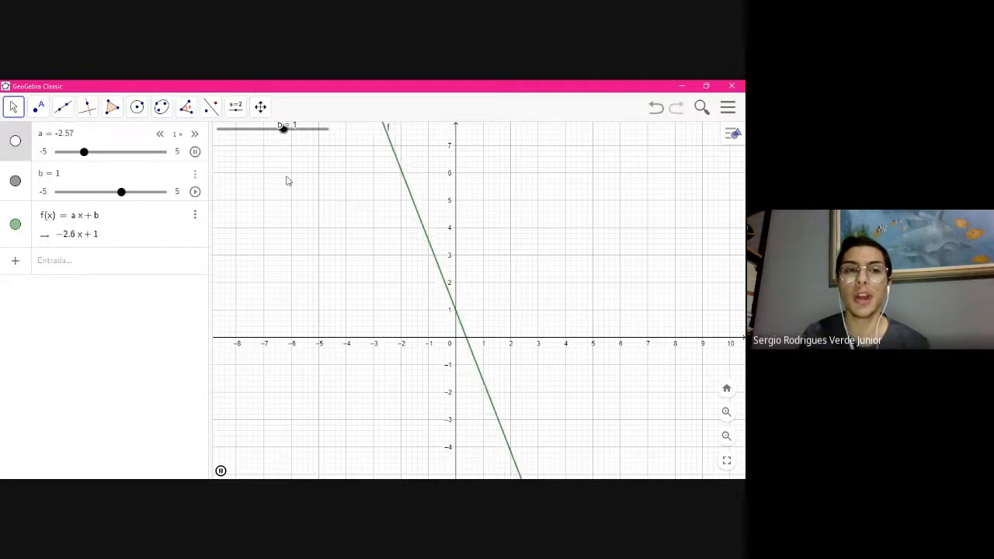
left_click(195, 152)
left_click_drag(109, 153, 122, 155)
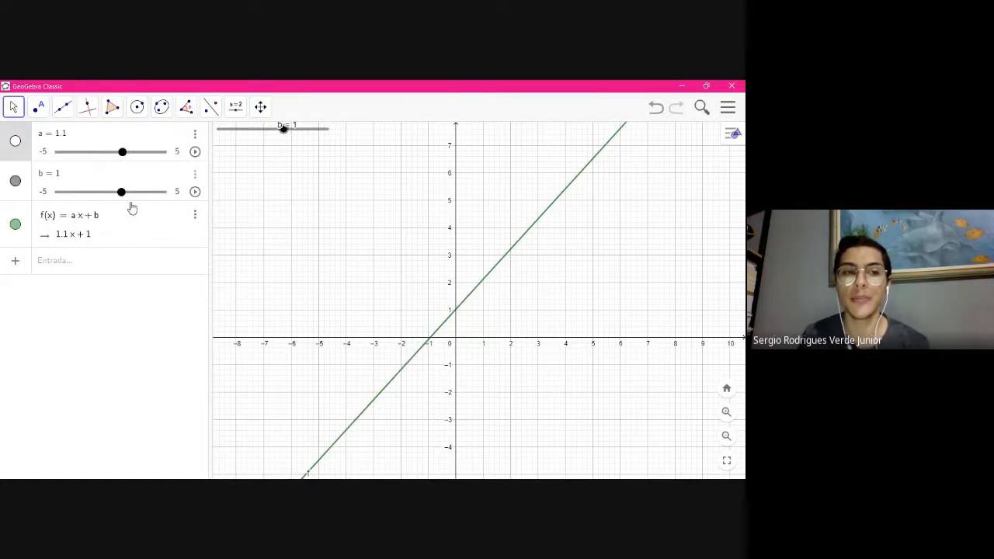
Animate sliders b and a together, raise a's animation speed to 1.5×, and stop both animations
left_click(194, 192)
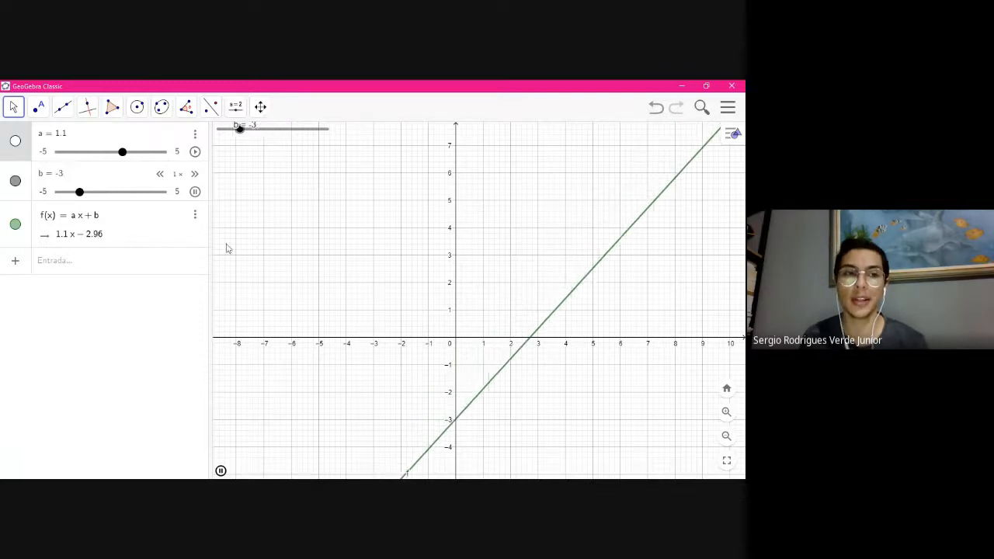
left_click(195, 152)
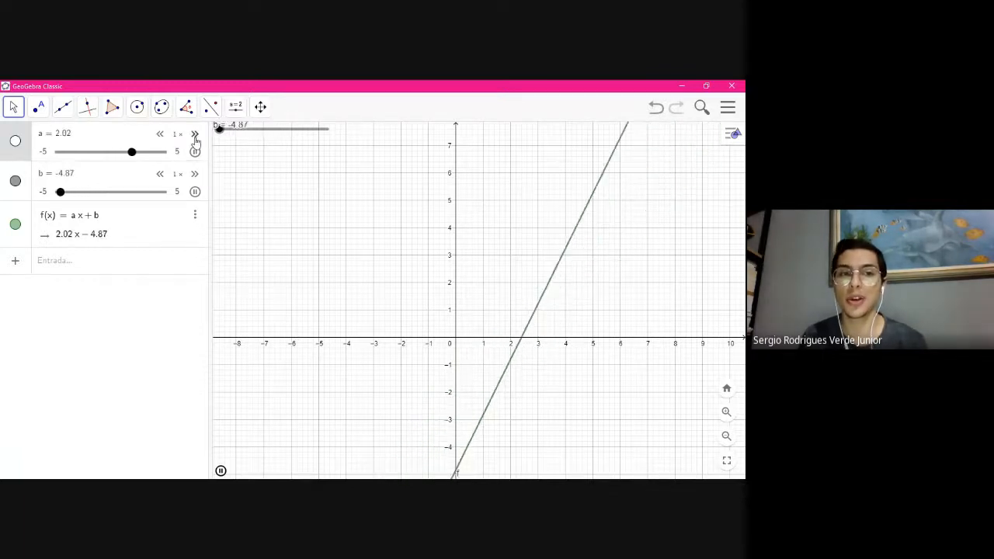
left_click(195, 134)
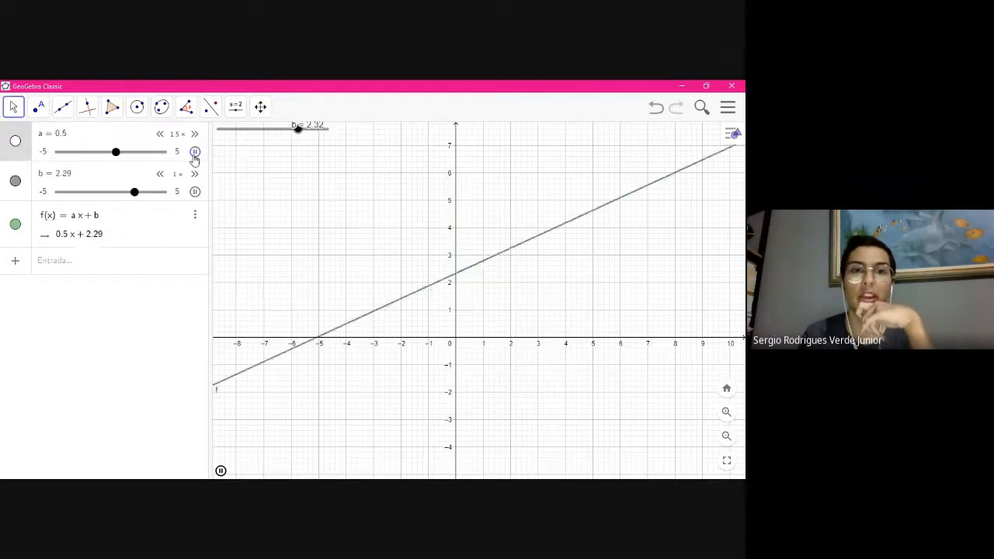
left_click(195, 152)
left_click(195, 191)
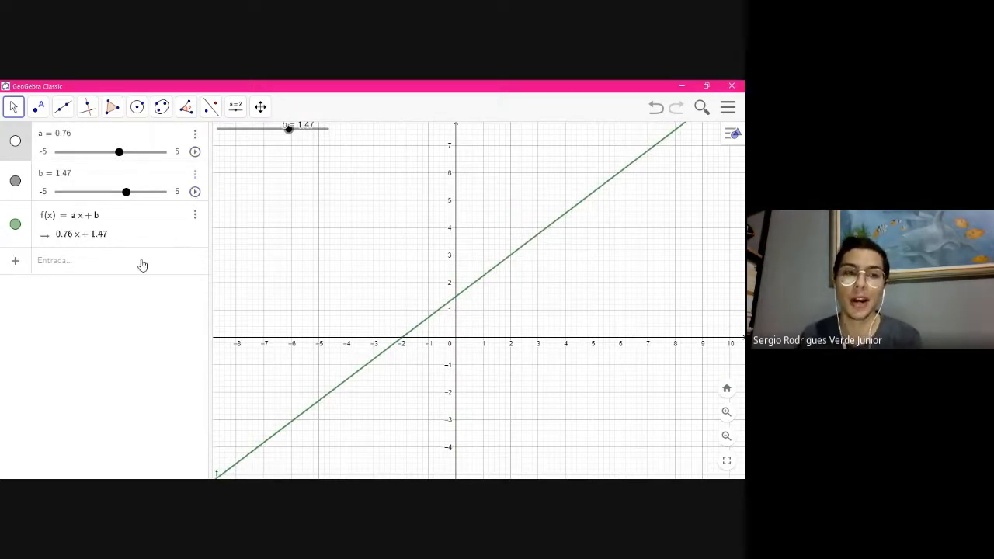
left_click(105, 268)
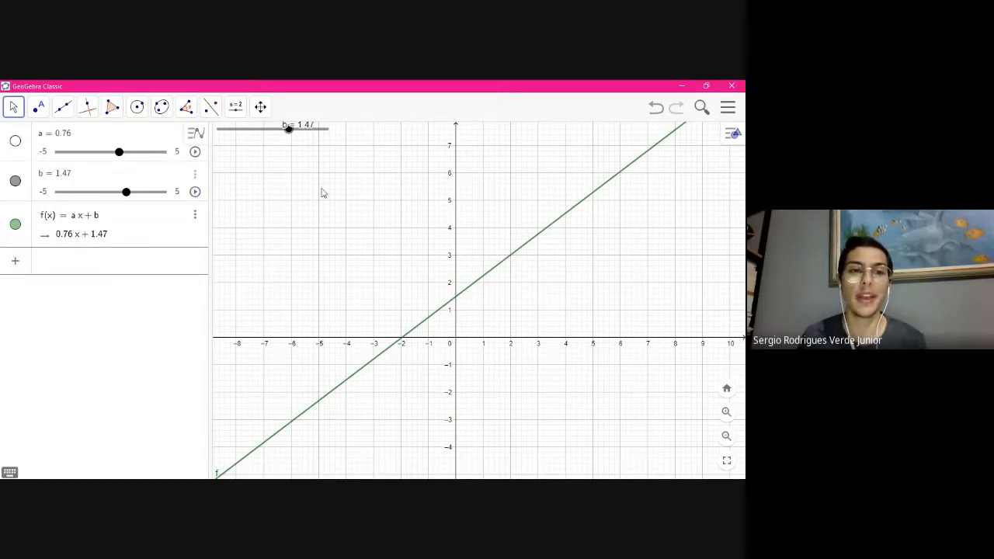
left_click(282, 170)
left_click(86, 268)
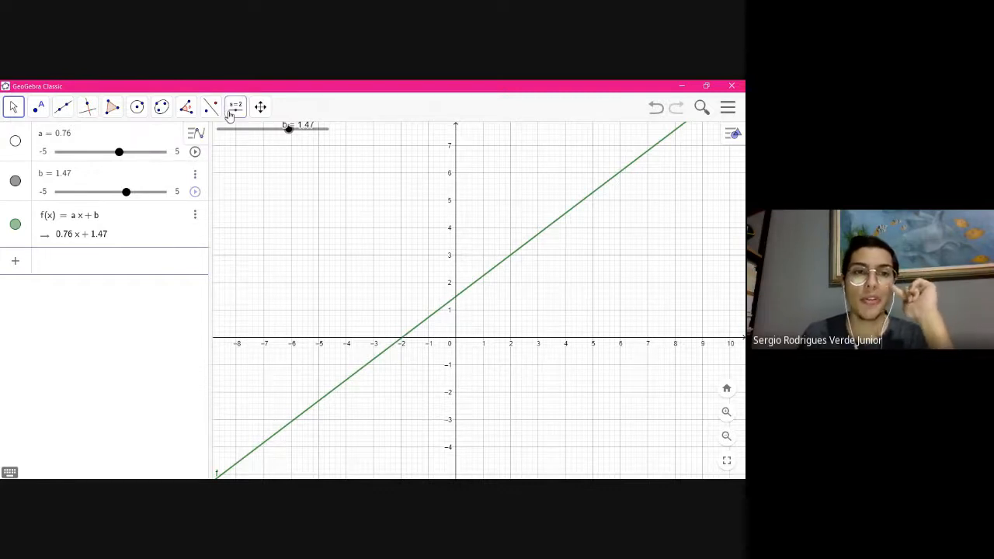
Create a number slider c = 1 with a range from -5 to 5 just below slider b in the graphics view
left_click(235, 106)
left_click(250, 141)
left_click(222, 148)
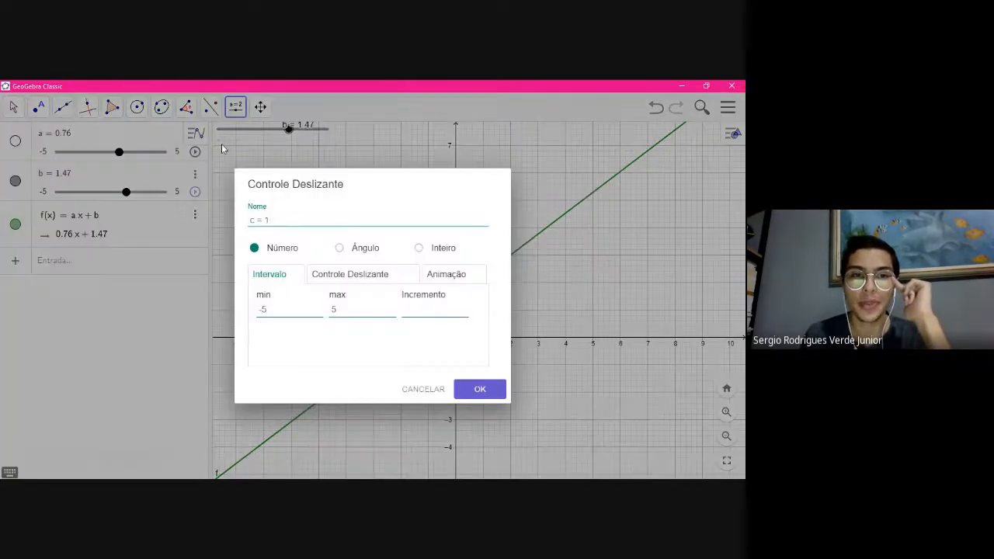
left_click(459, 389)
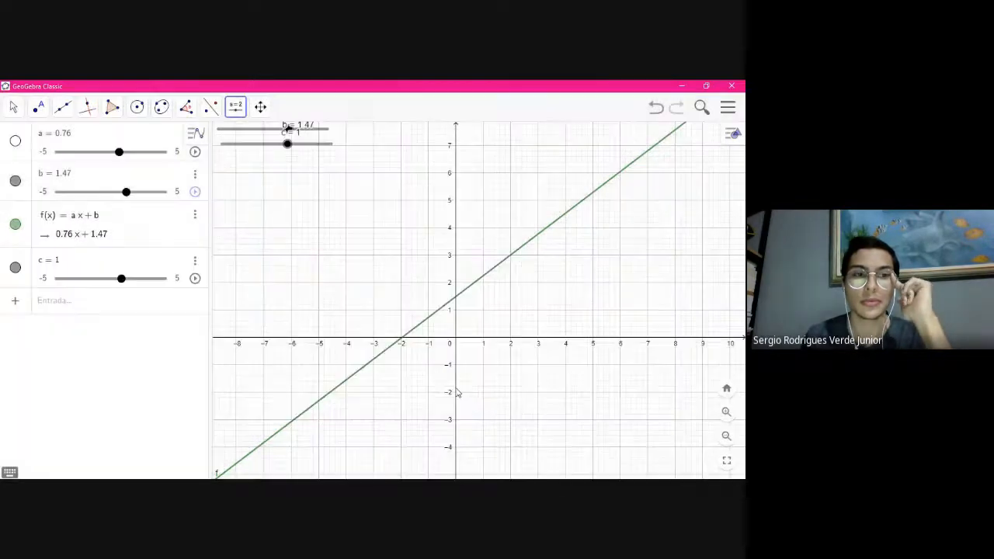
Hide sliders b and c from the graphics view while keeping them in the algebra list
left_click(13, 109)
left_click(15, 136)
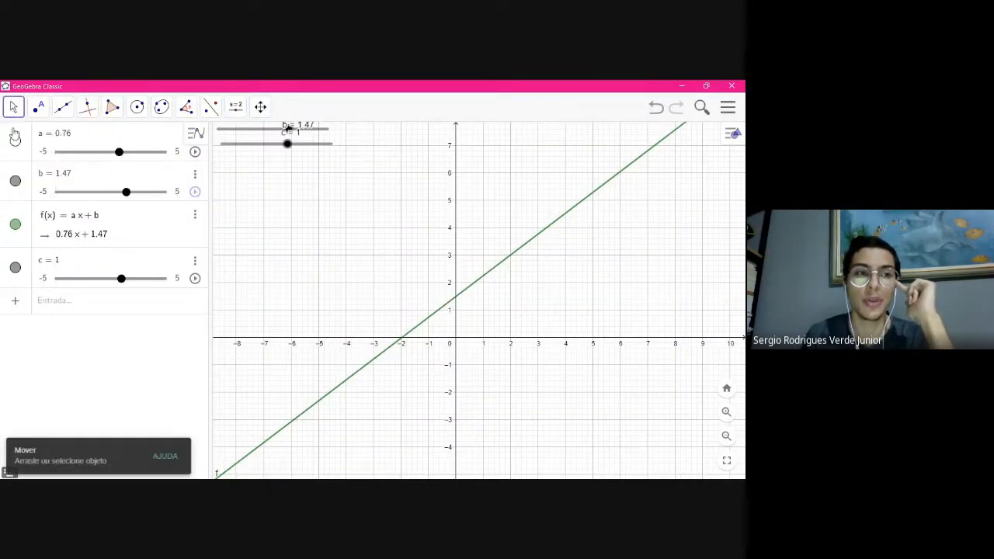
left_click(15, 181)
left_click(16, 268)
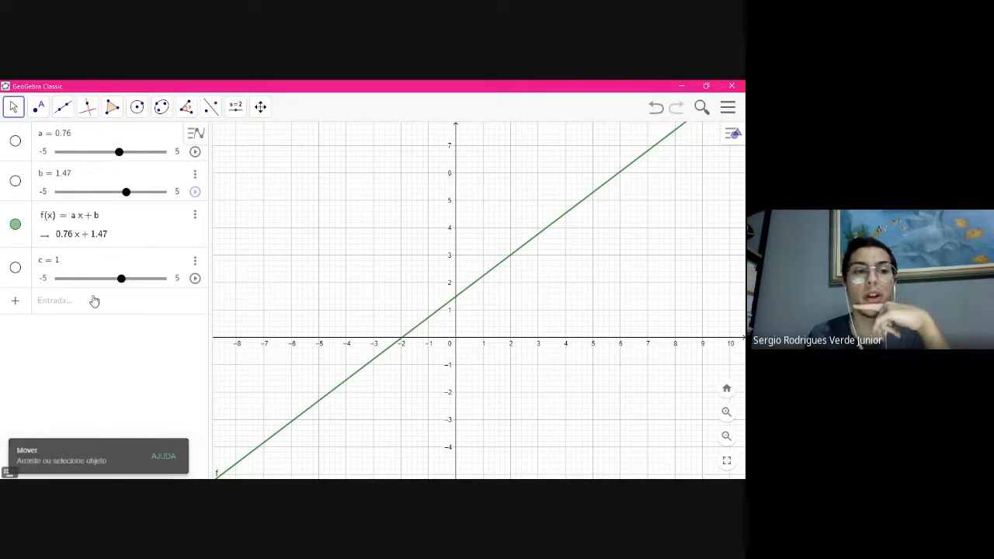
Enter the quadratic function ax^2 + bx + c using the three sliders as coefficients
left_click(93, 300)
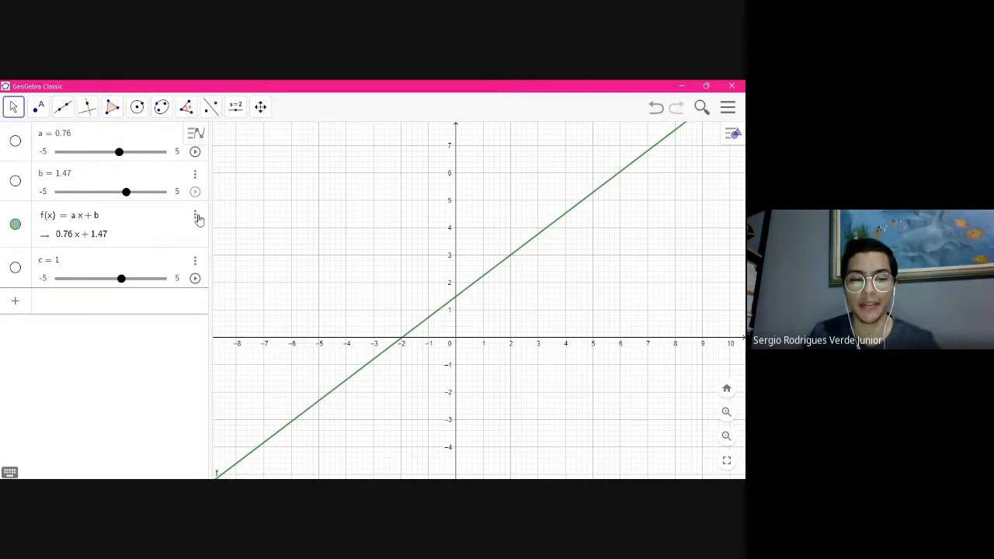
type("ax")
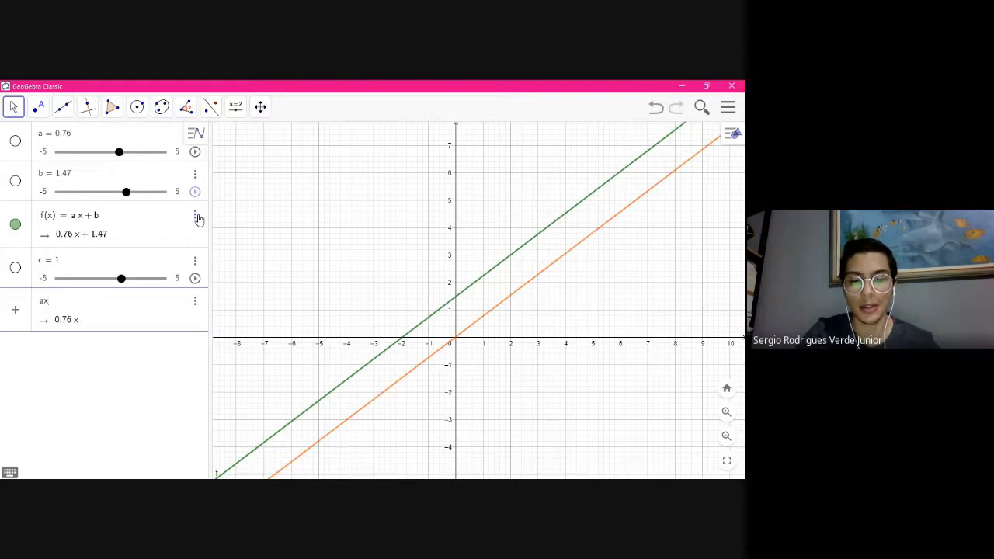
type("^2")
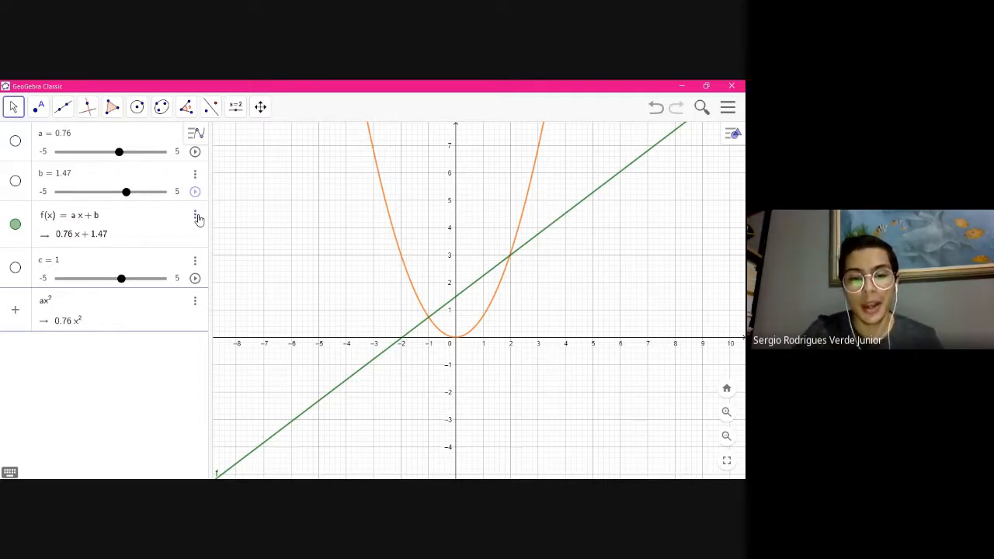
type("+ ")
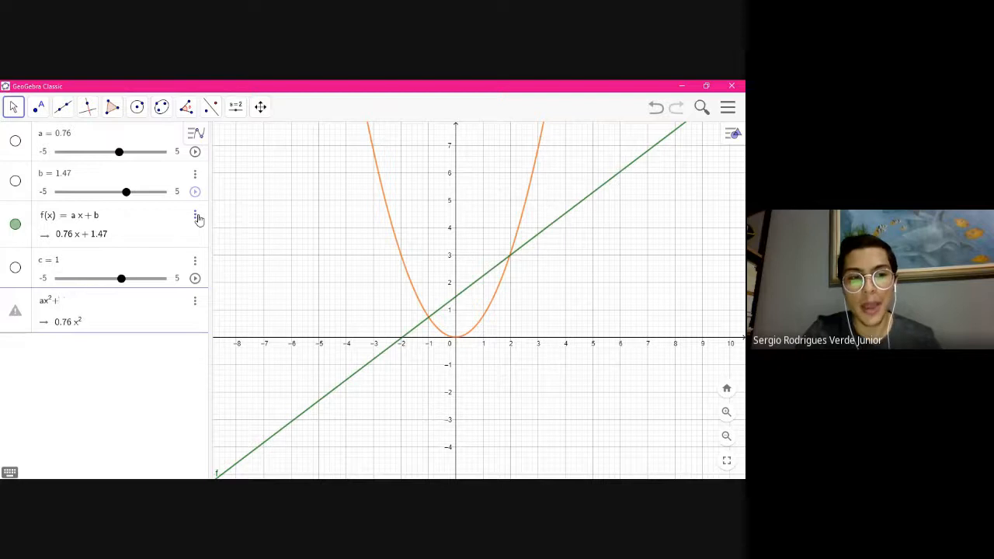
type("bx + ")
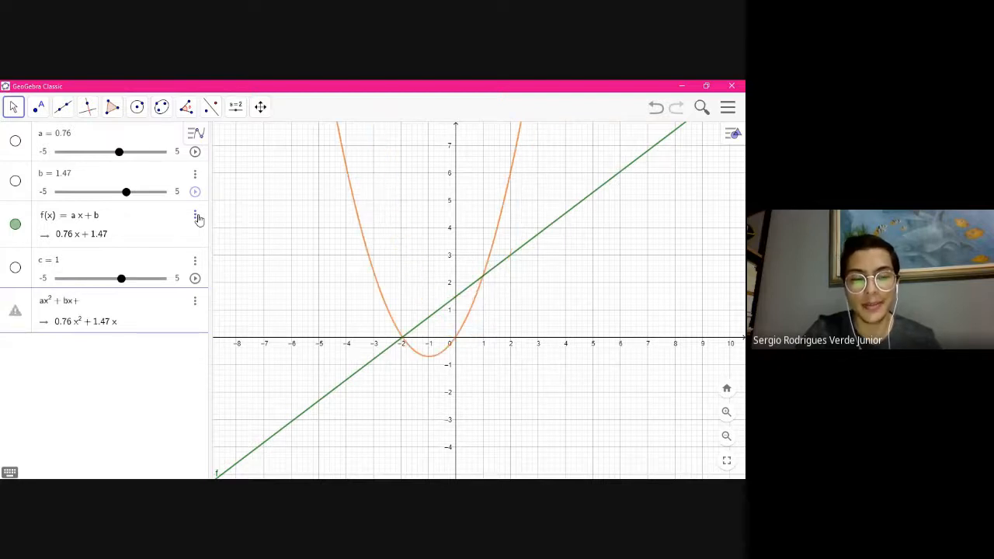
type("c")
key("Return")
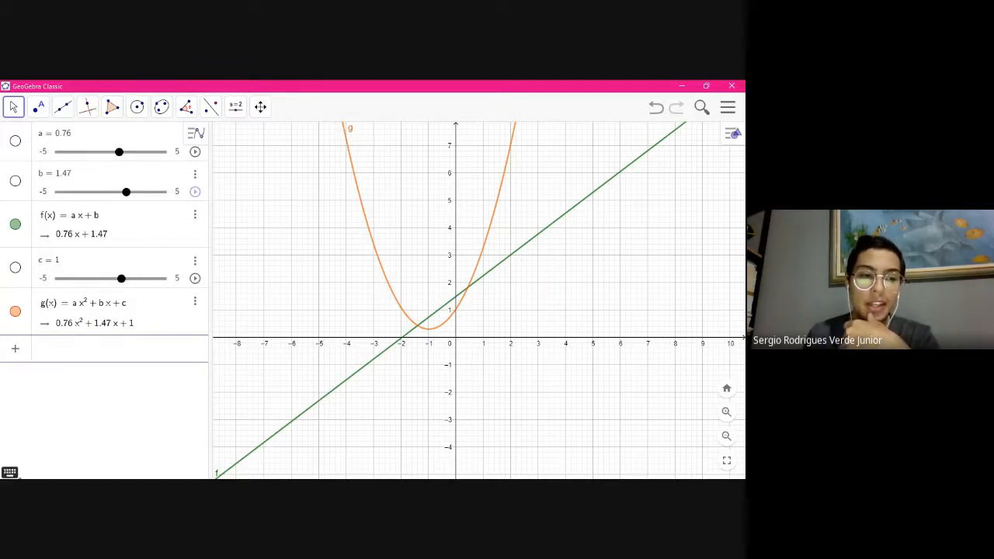
Try out the on-screen math keyboard by entering ax² in a new expression row, erase it and close the keyboard
left_click(9, 472)
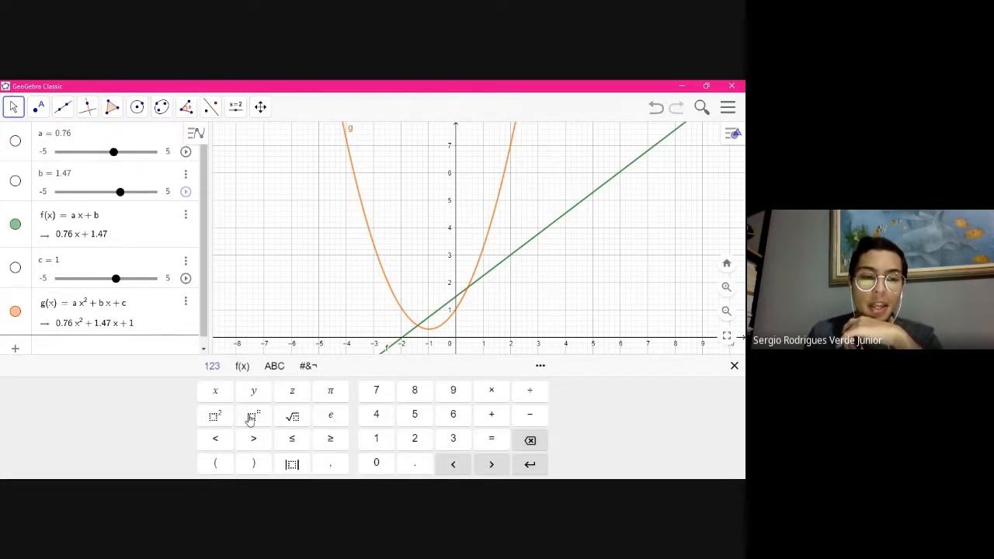
type("ax")
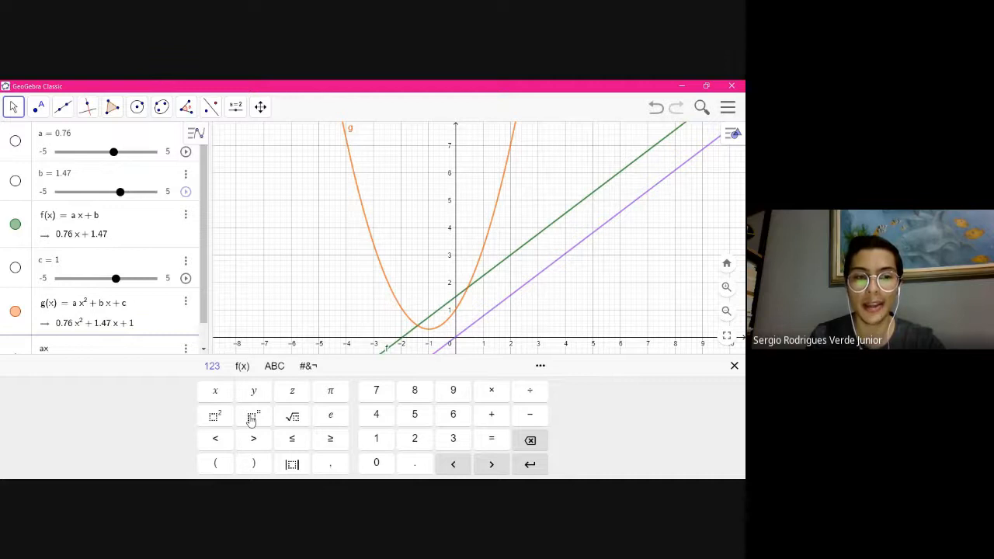
left_click(217, 420)
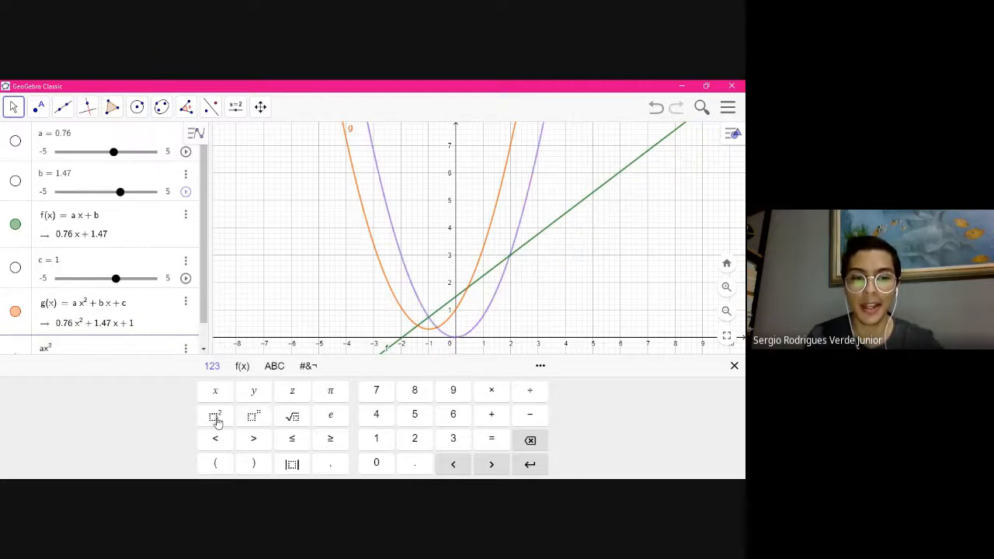
key("BackSpace")
left_click(217, 420)
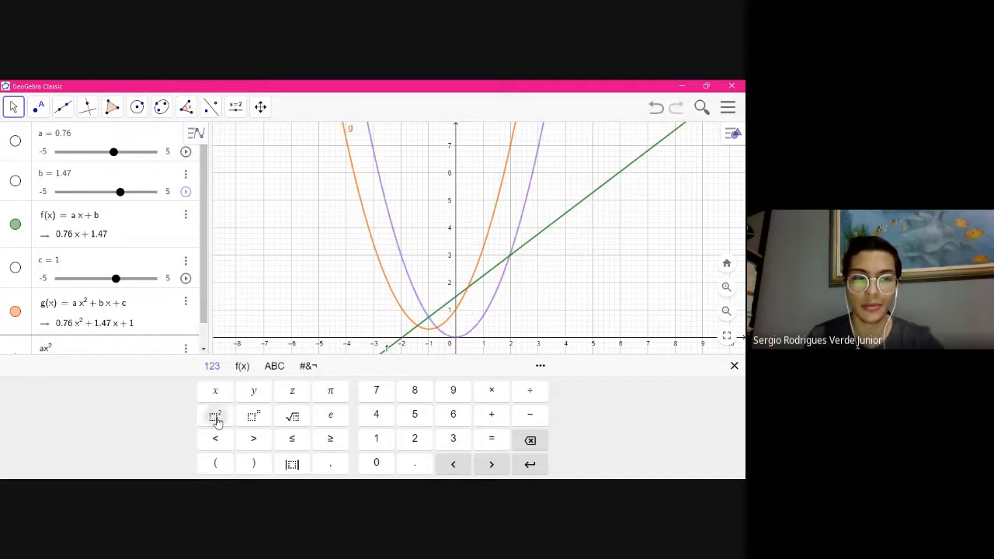
key("BackSpace")
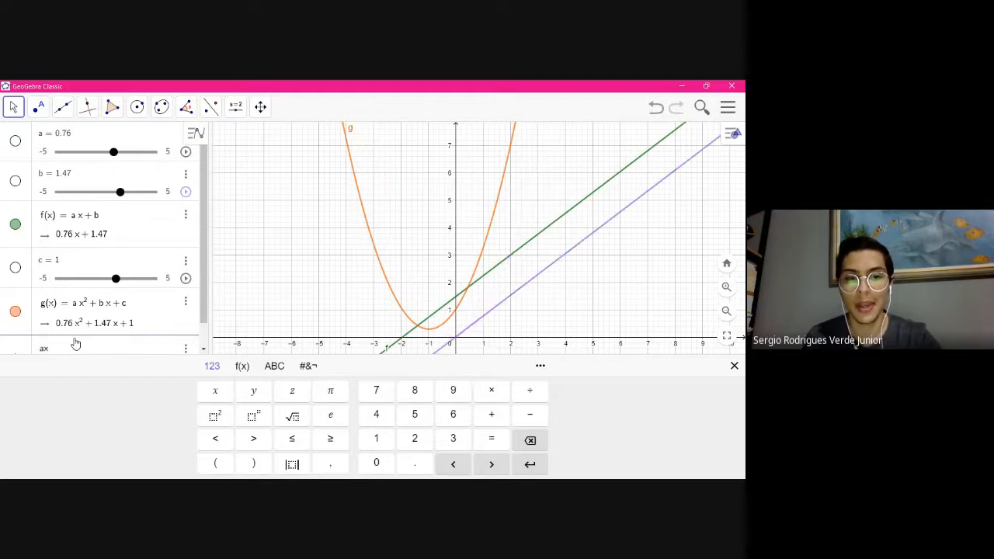
key("BackSpace")
key("BackSpace")
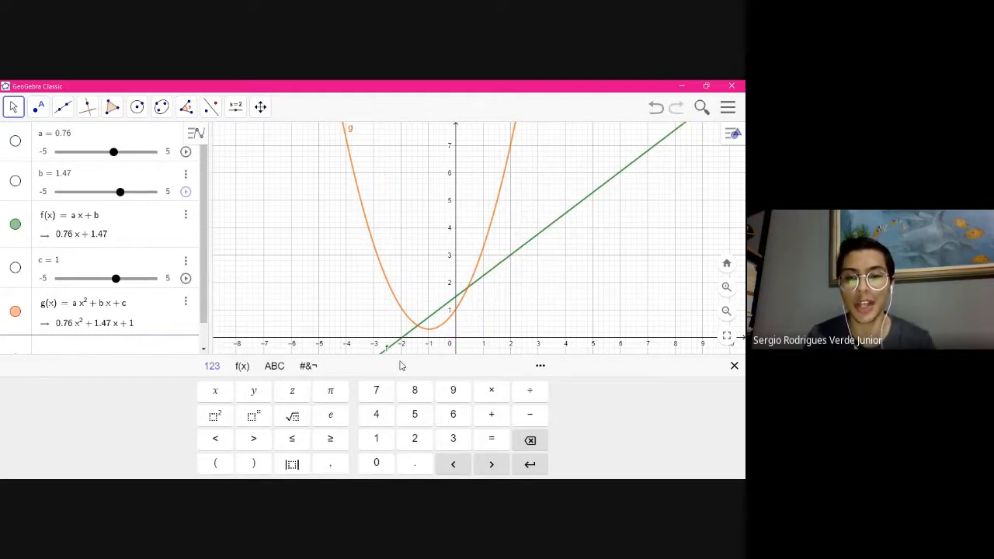
left_click(734, 366)
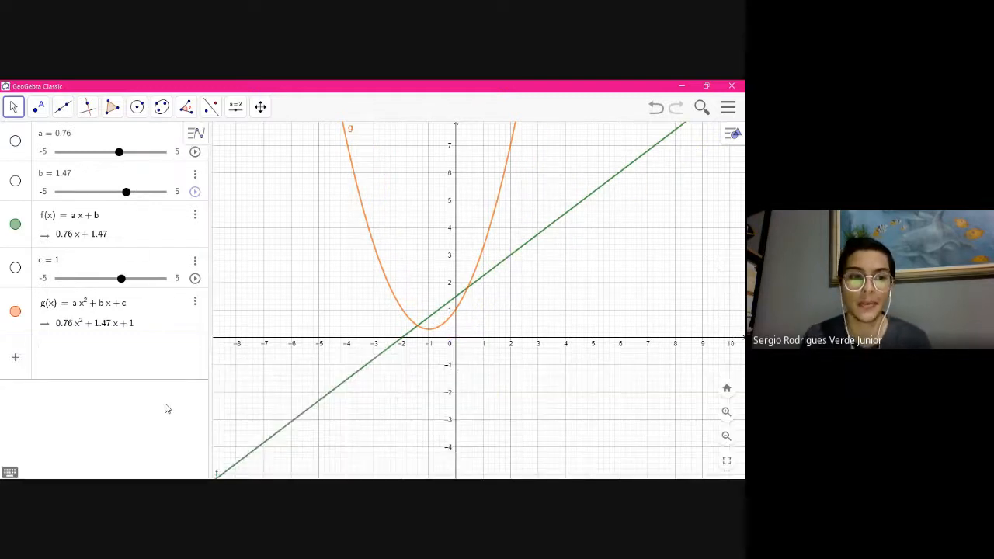
left_click(109, 360)
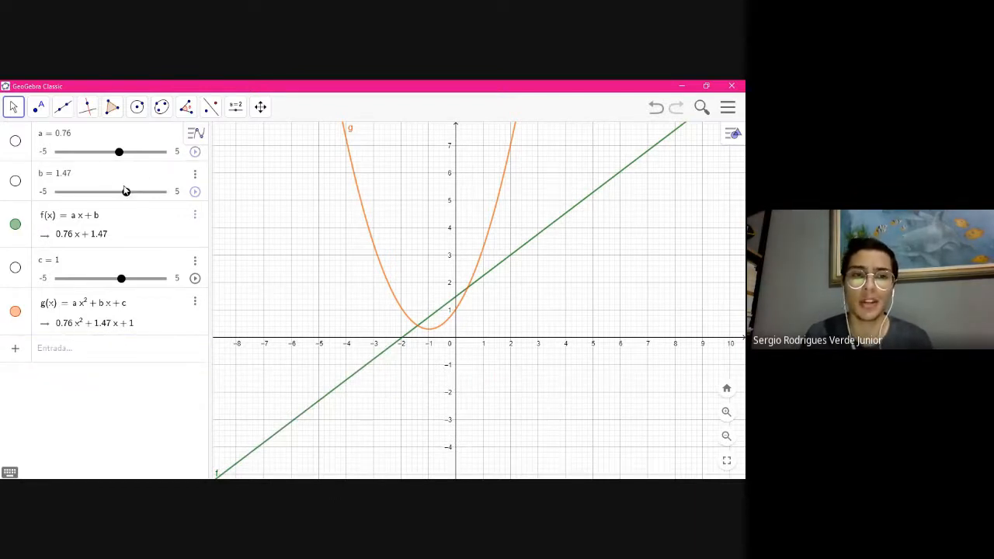
Hide the linear function f, run and stop slider a's animation, and set a to 1.4
left_click(194, 155)
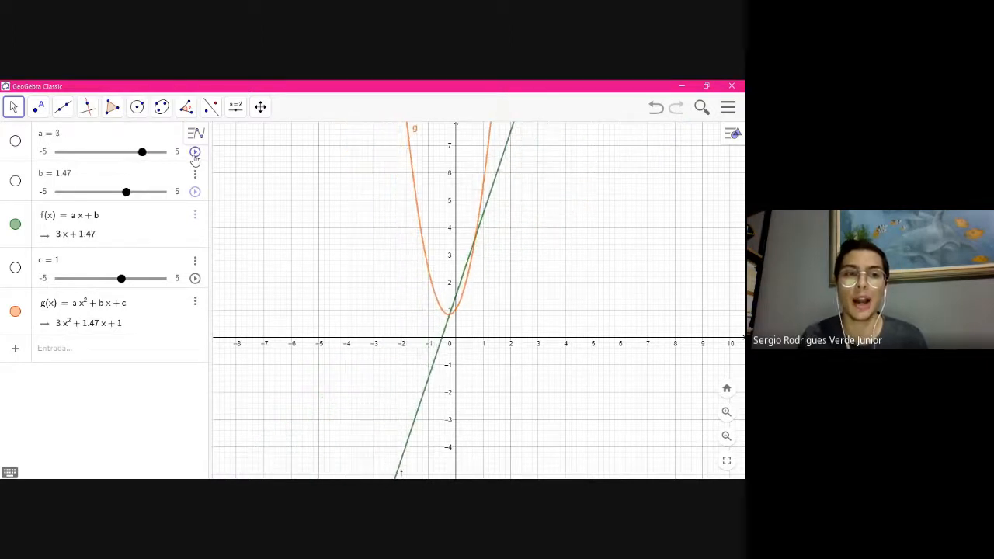
left_click(15, 225)
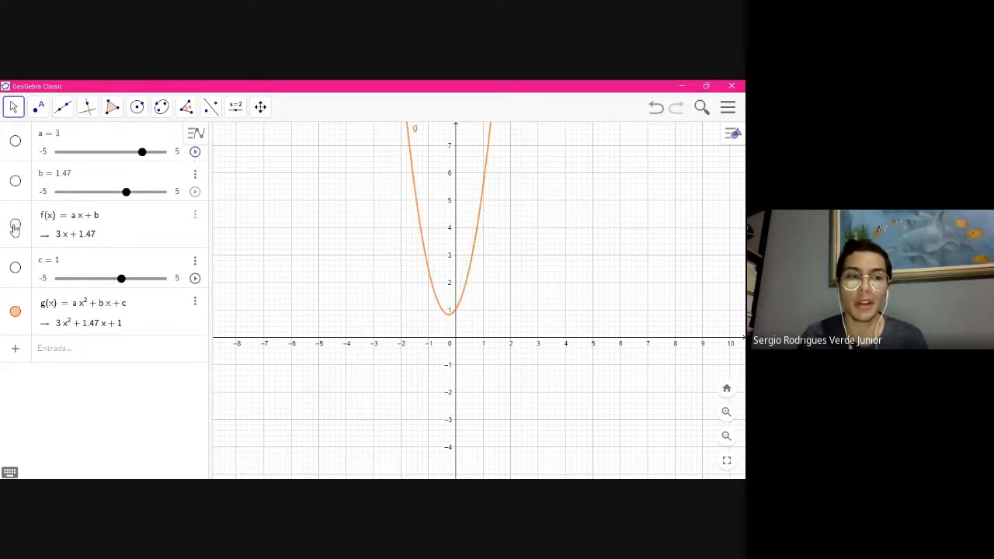
left_click(196, 152)
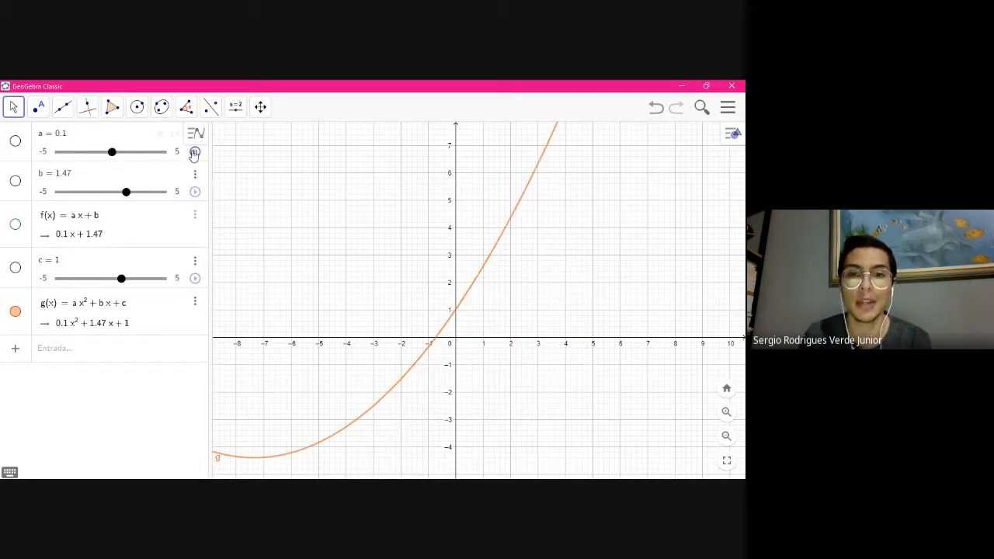
mouse_move(118, 152)
left_mouse_down()
mouse_move(111, 155)
mouse_move(126, 161)
left_mouse_up()
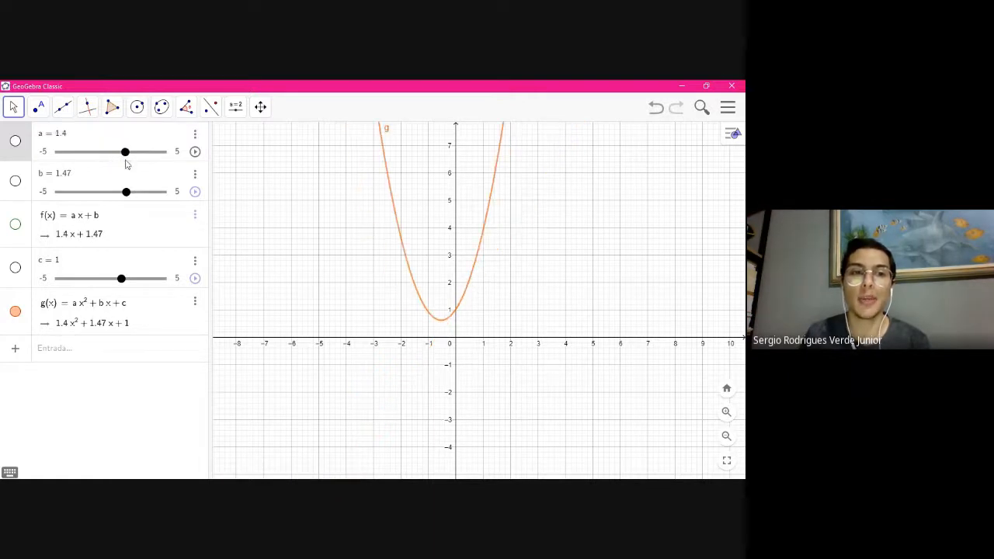
Animate slider b twice, lowering its value between the runs, and stop it at -1.24
left_click(195, 191)
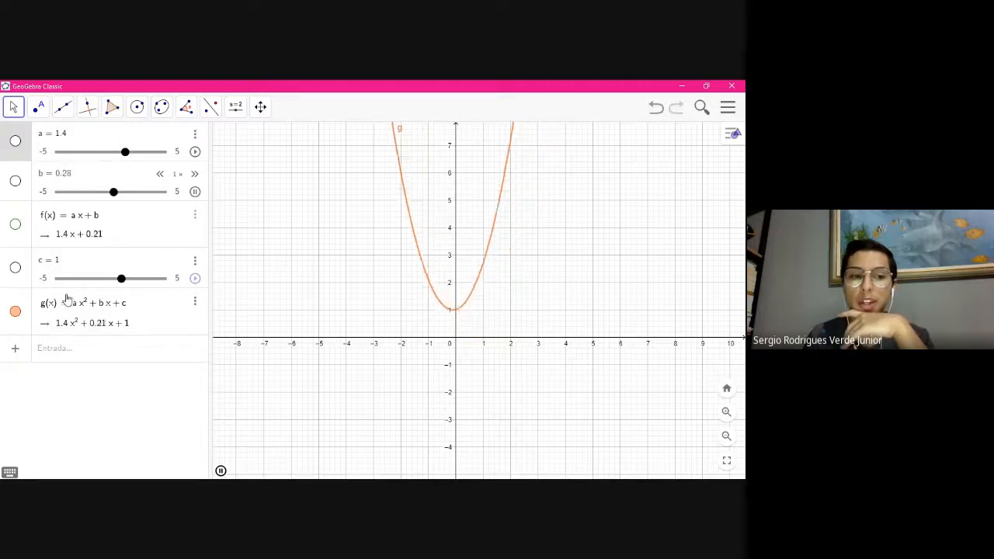
left_click(194, 194)
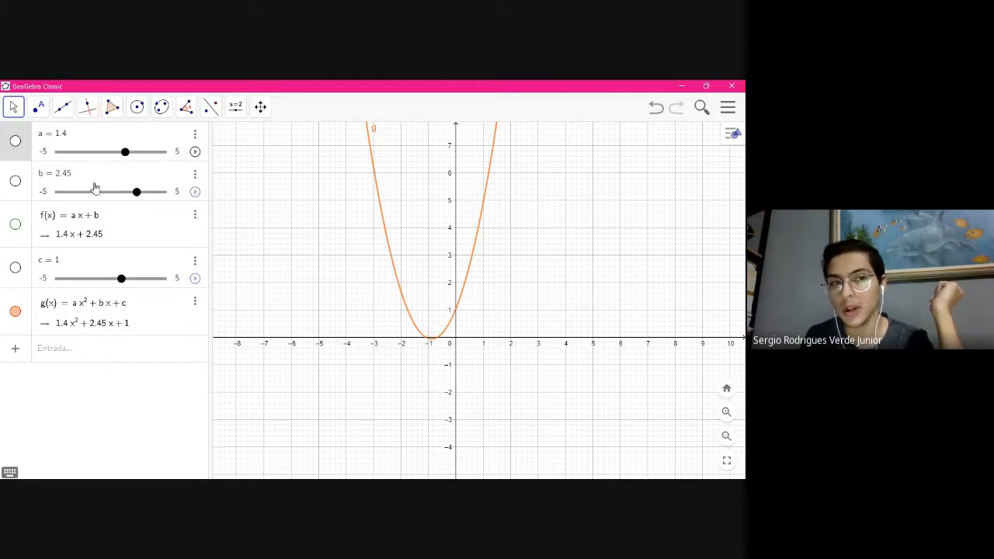
mouse_move(137, 192)
left_mouse_down()
mouse_move(65, 192)
mouse_move(119, 190)
left_mouse_up()
left_click(195, 191)
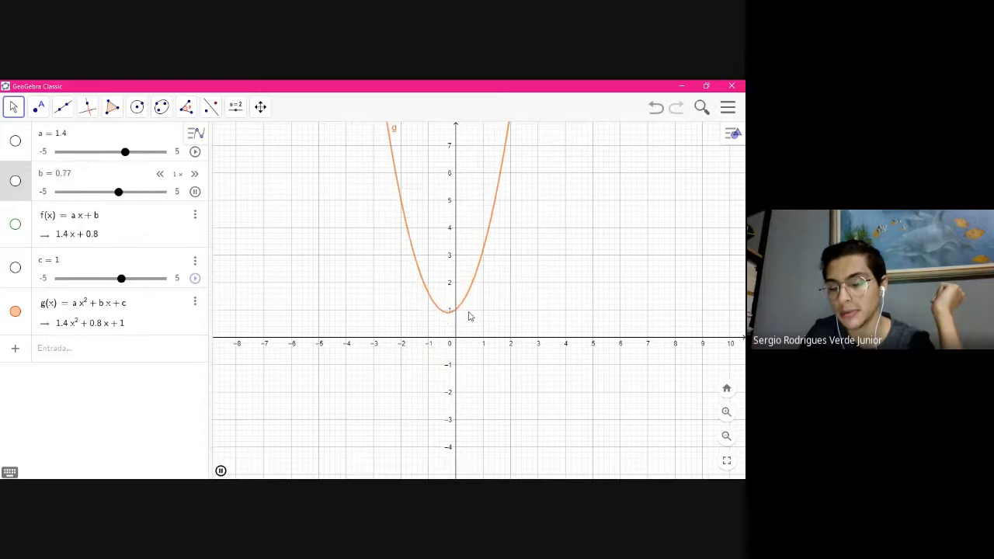
left_click(195, 191)
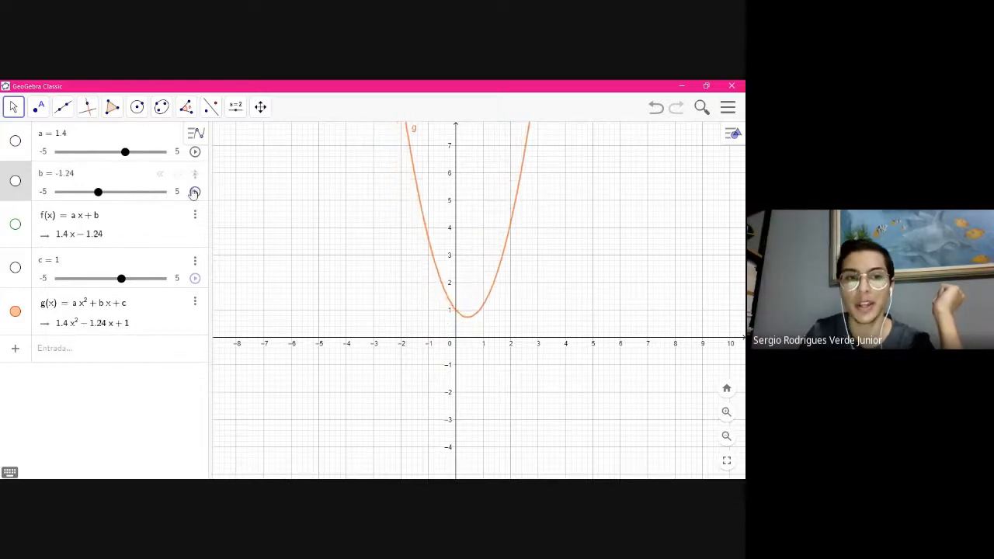
key("alt+Tab")
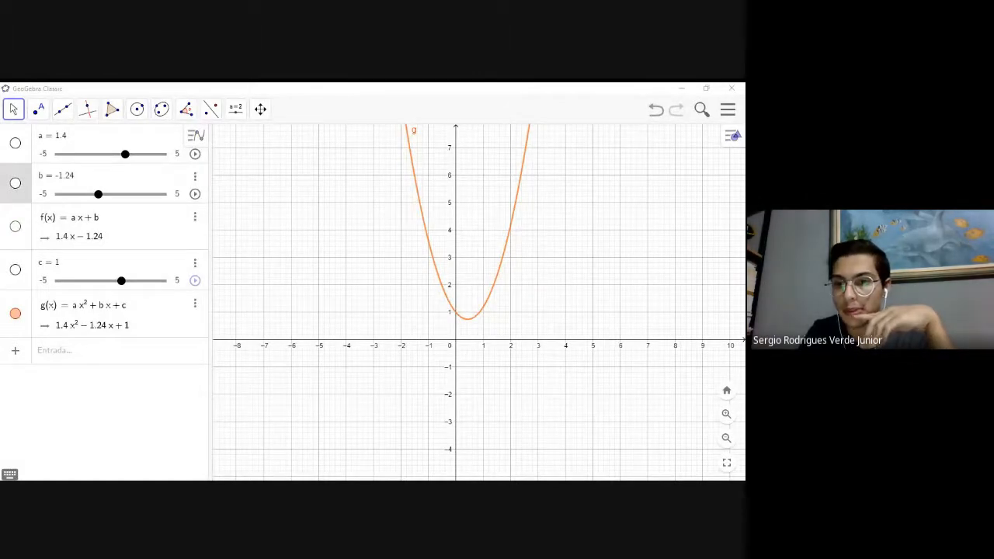
left_click(442, 474)
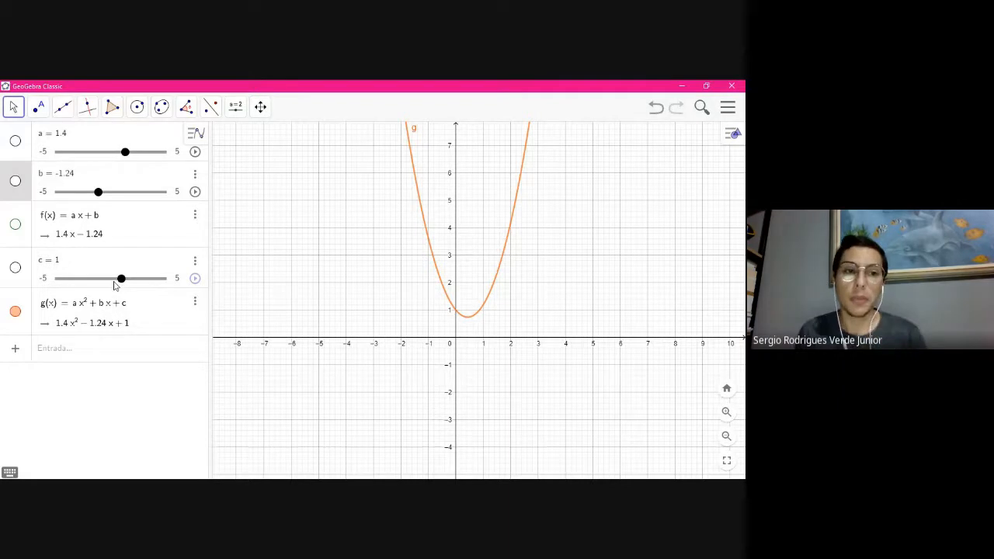
Vary slider c through 3, 5 and -0.5, and finish with b at 3.9 and c at 2.5
left_click_drag(121, 282, 142, 273)
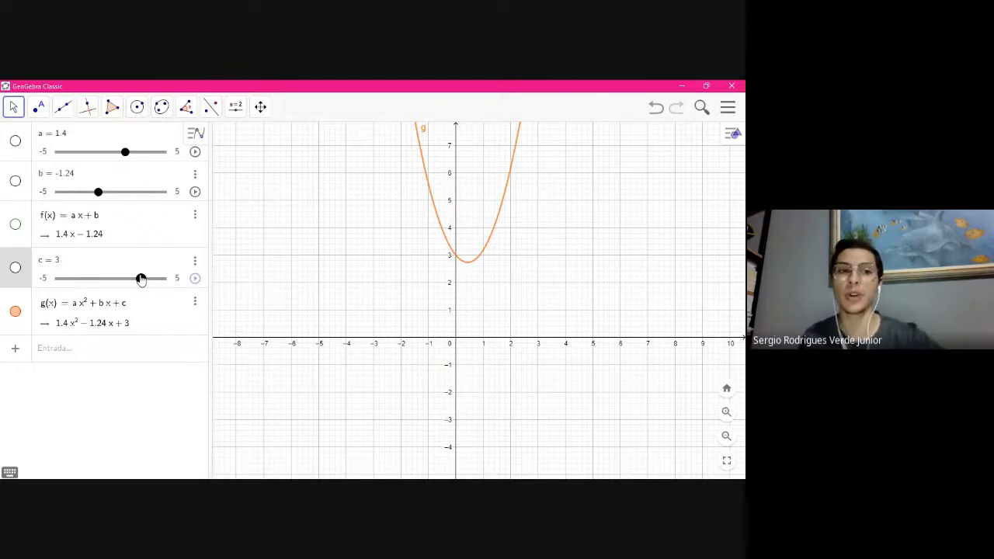
left_click_drag(140, 280, 171, 256)
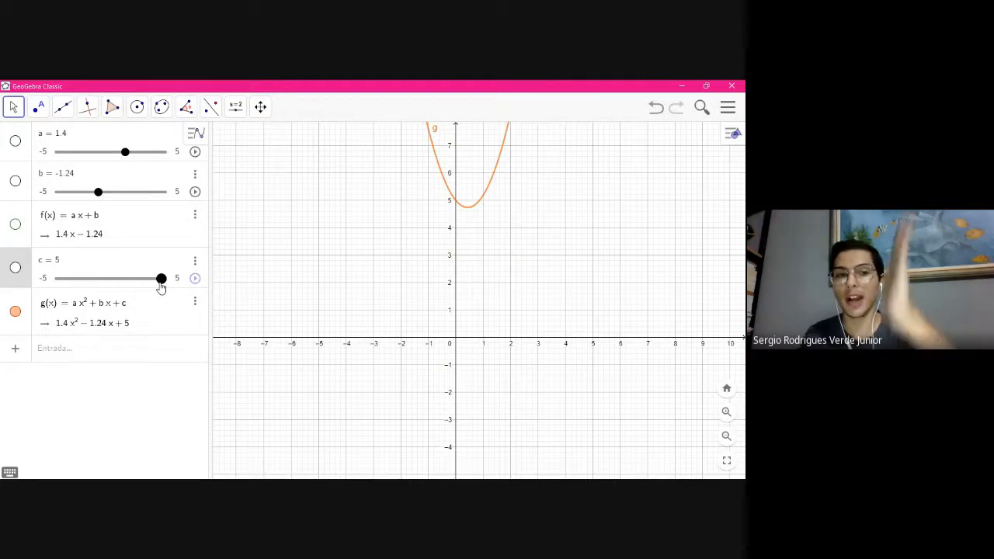
left_click_drag(160, 281, 105, 278)
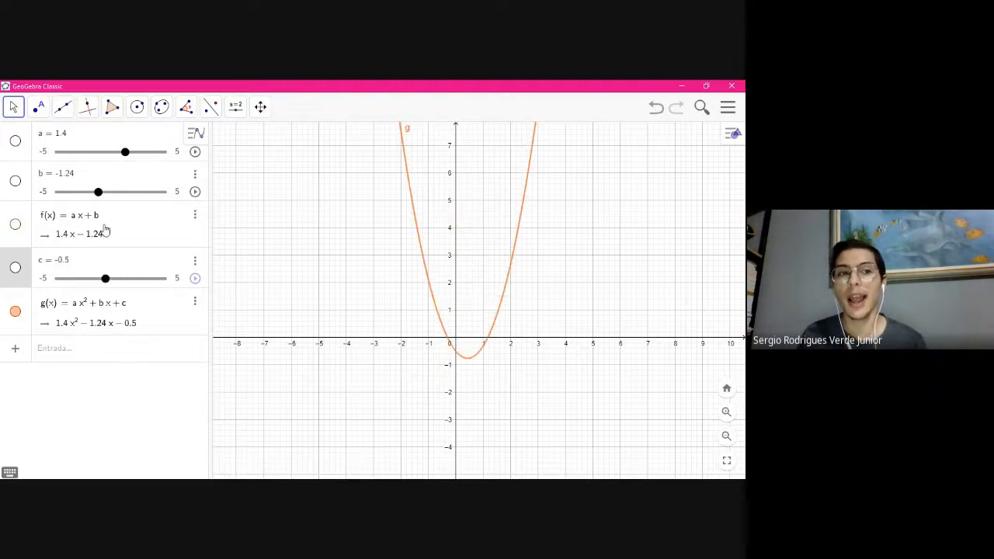
left_click_drag(98, 191, 162, 195)
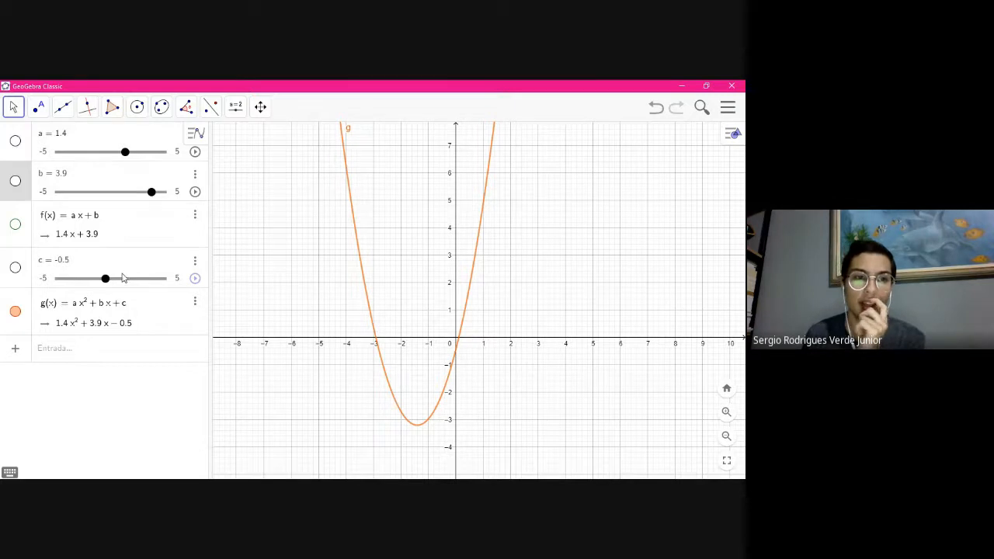
left_click_drag(106, 279, 137, 279)
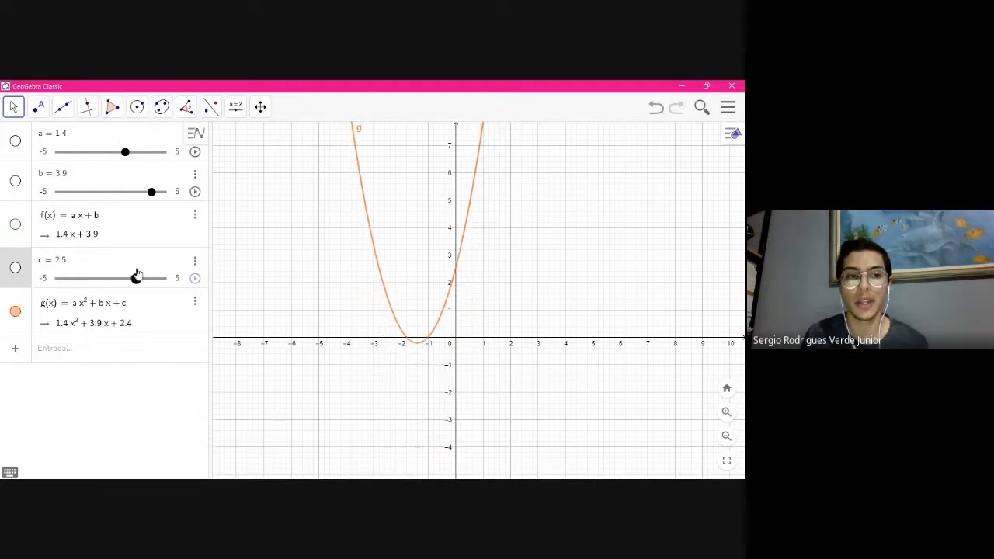
Set slider b to 4.6 and a to 0.8 with the linear function shown, and hide both functions f and g
left_click(16, 224)
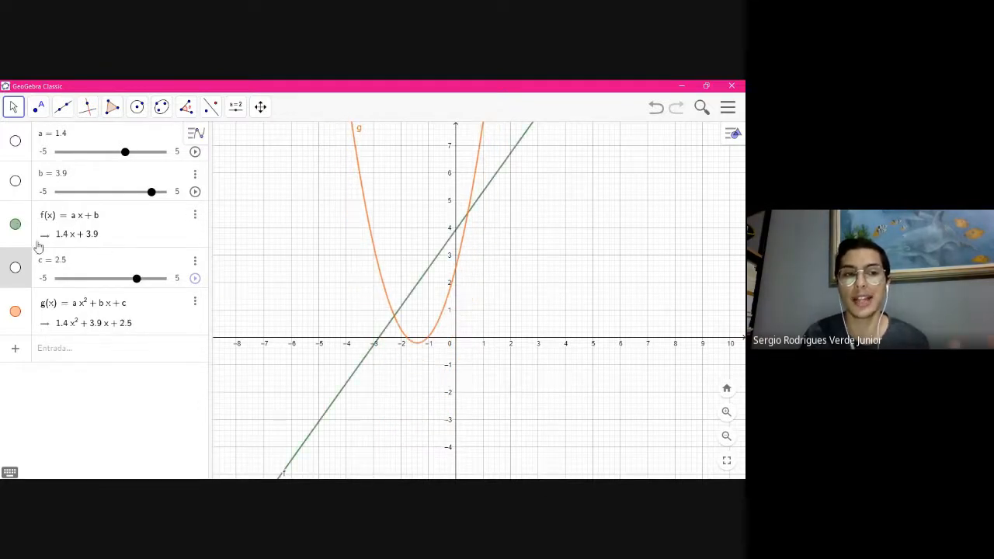
mouse_move(153, 191)
left_mouse_down()
mouse_move(130, 191)
mouse_move(159, 192)
left_mouse_up()
left_click_drag(125, 151, 118, 152)
left_click(16, 224)
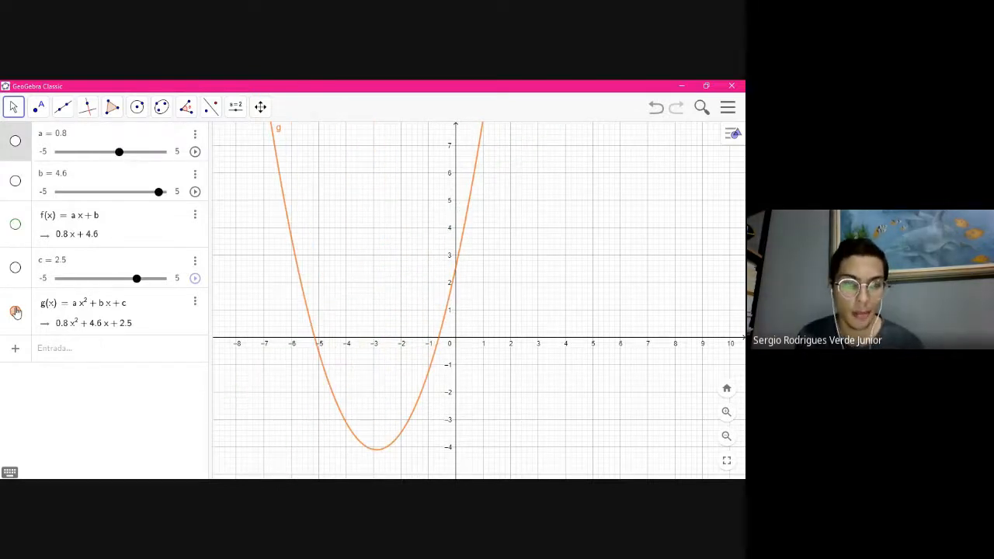
left_click(16, 312)
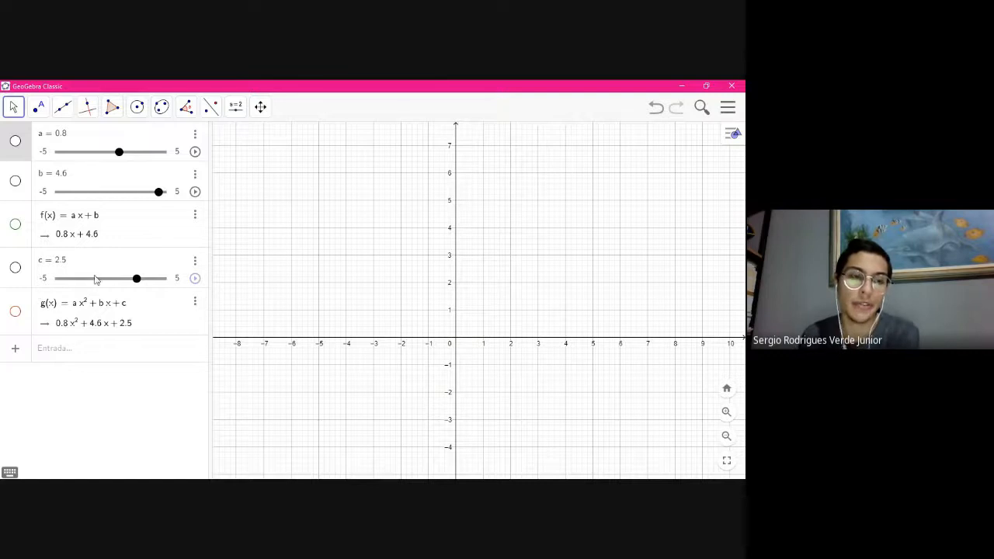
key("alt+Tab")
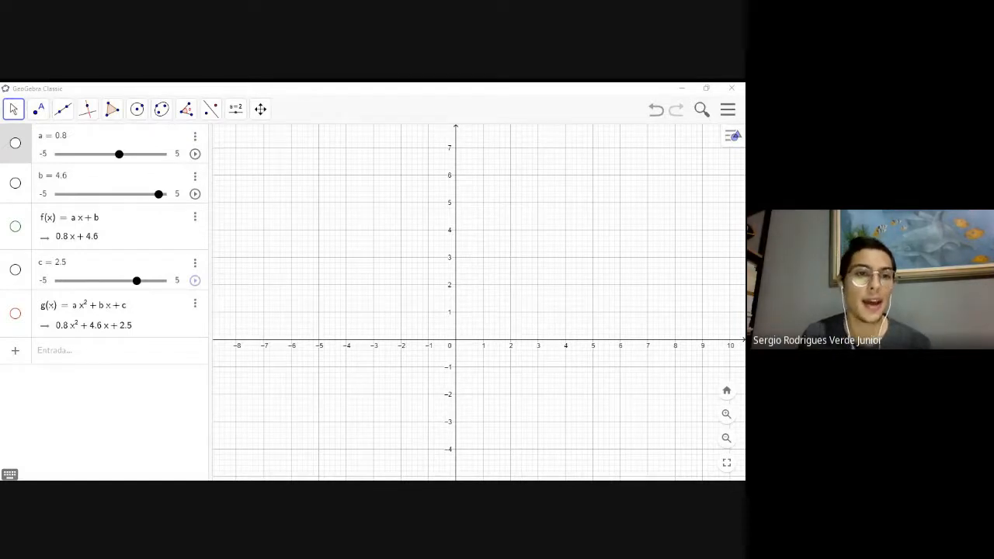
left_click(392, 108)
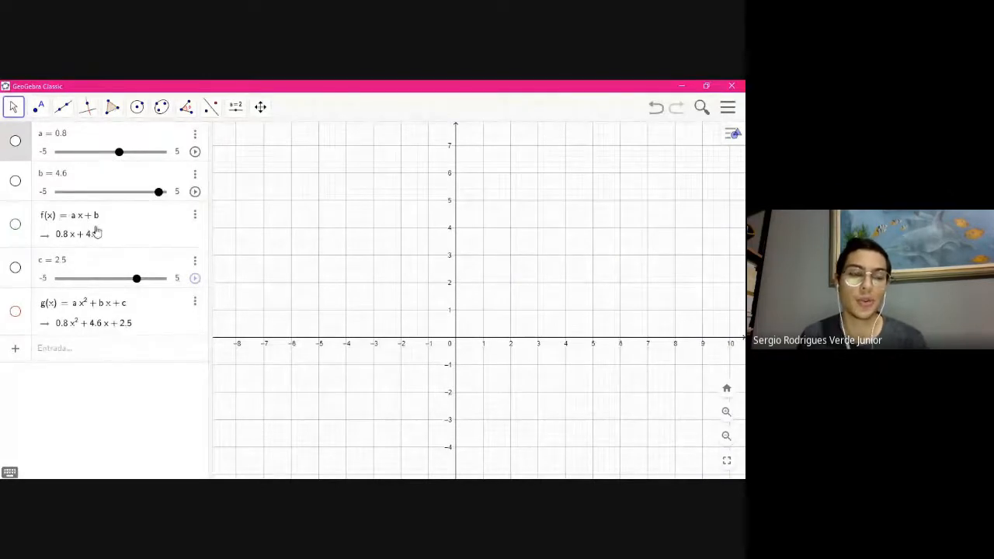
Enter the sine function sen(x) as a new expression
left_click(77, 356)
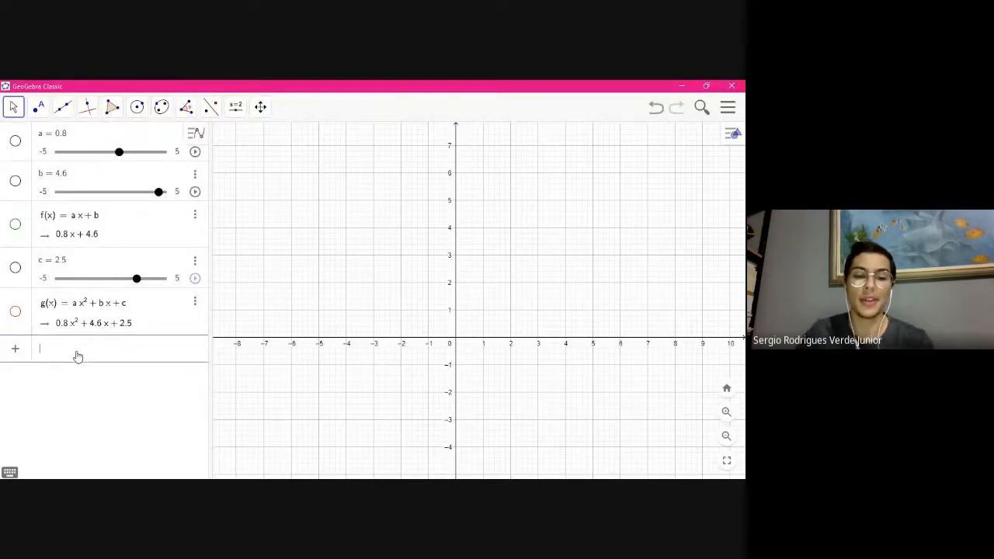
type("sen(x)")
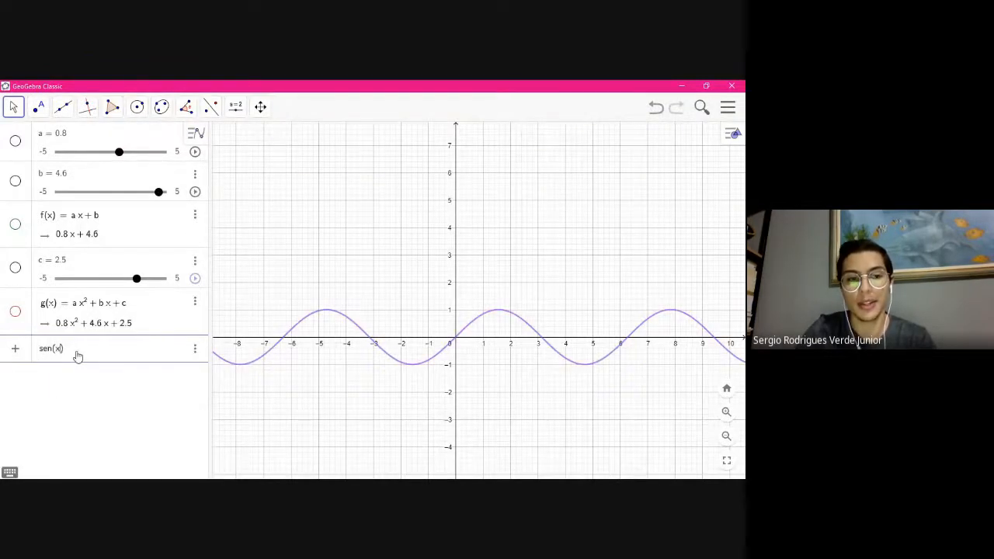
key("Return")
type("sen")
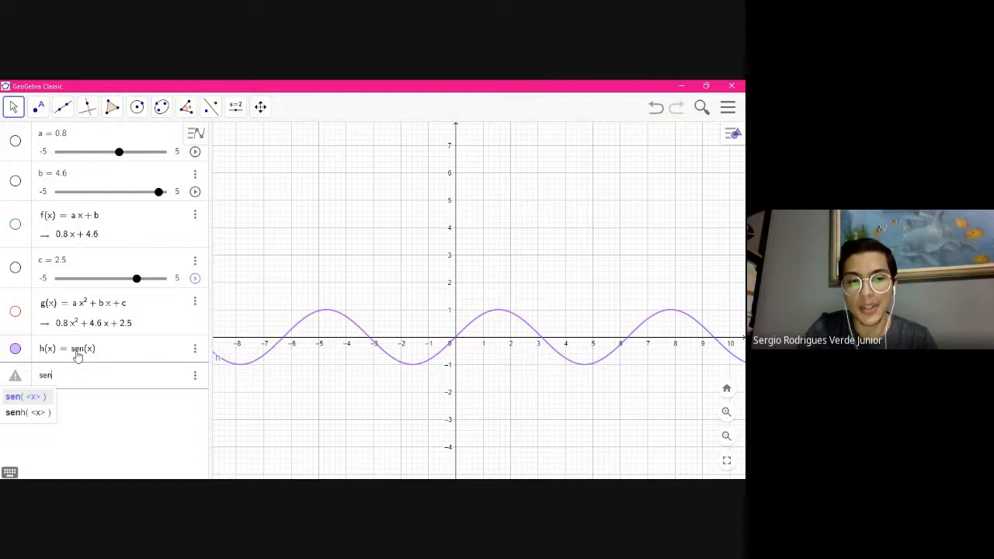
type("(x")
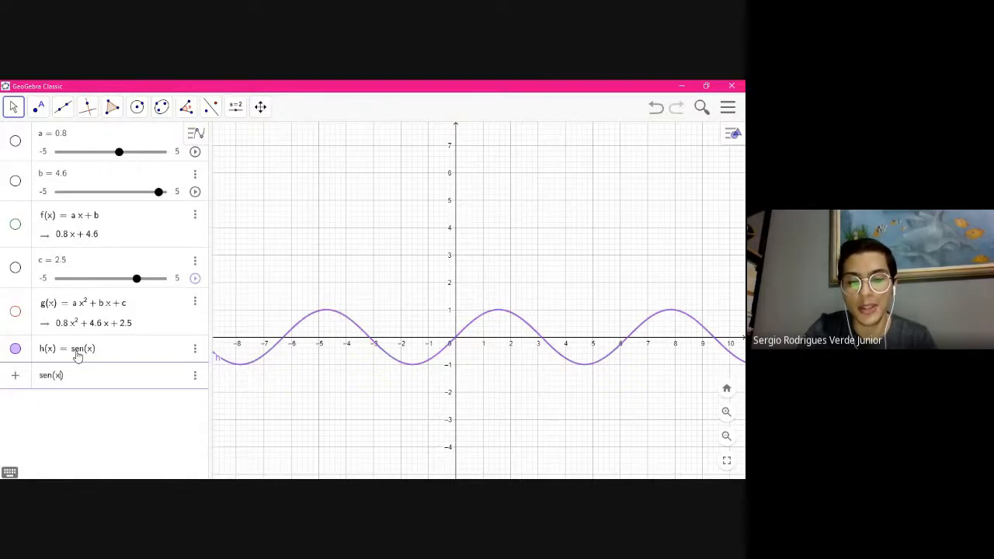
key("BackSpace")
key("BackSpace")
key("BackSpace")
key("BackSpace")
key("BackSpace")
key("BackSpace")
Enter the cosine function cos(x) as a new expression below the sine
type("c")
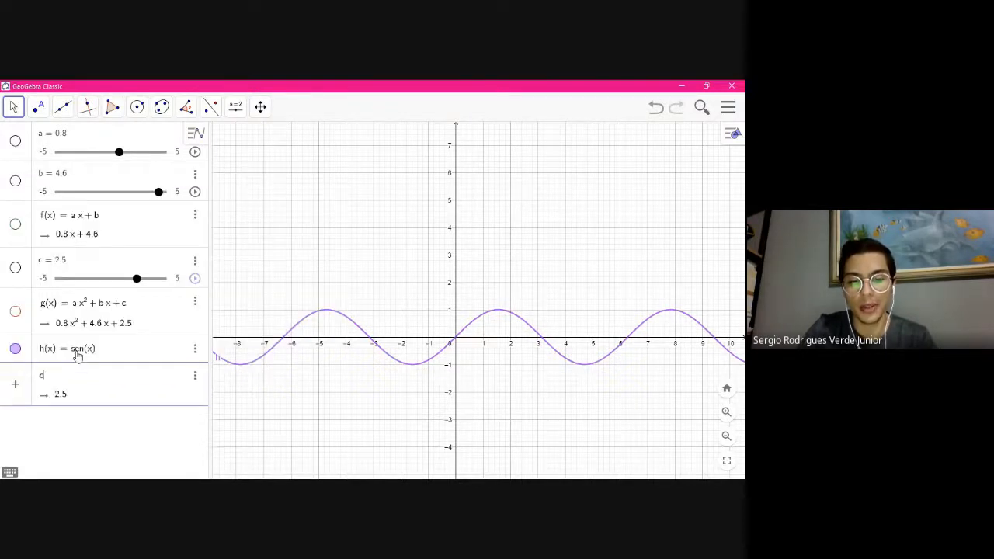
type("os(x")
key("Return")
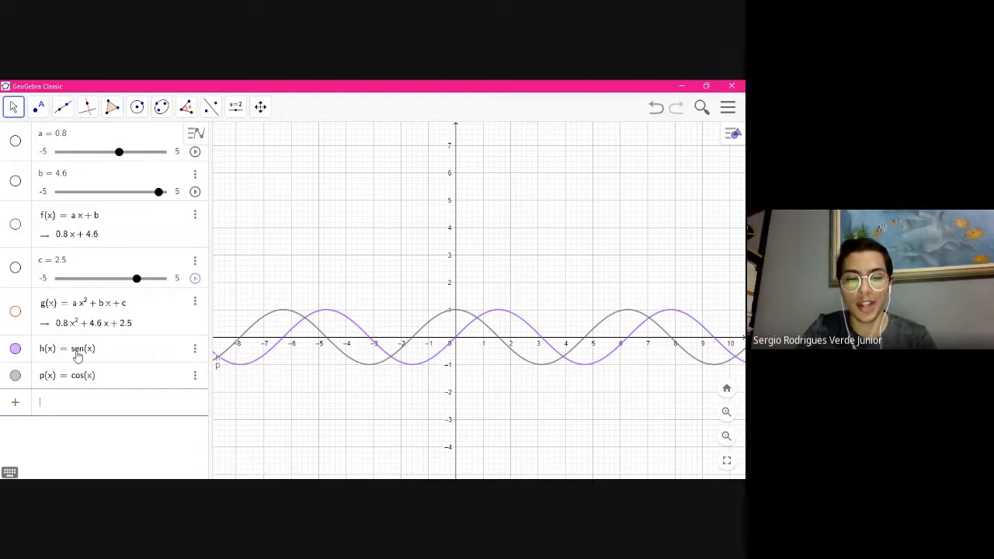
Enter the tangent function tg(x) as a new expression below the cosine
type("tan")
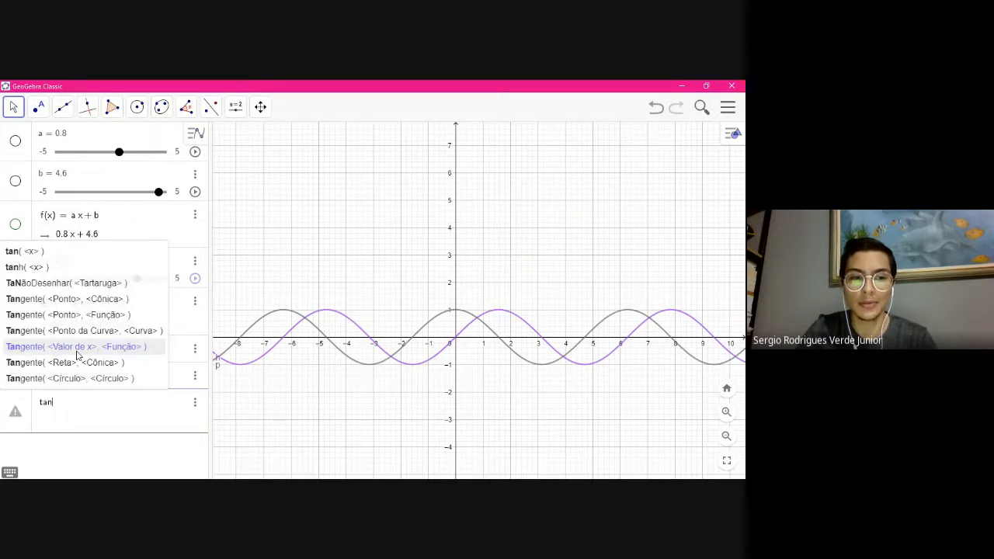
key("BackSpace")
type("n(x")
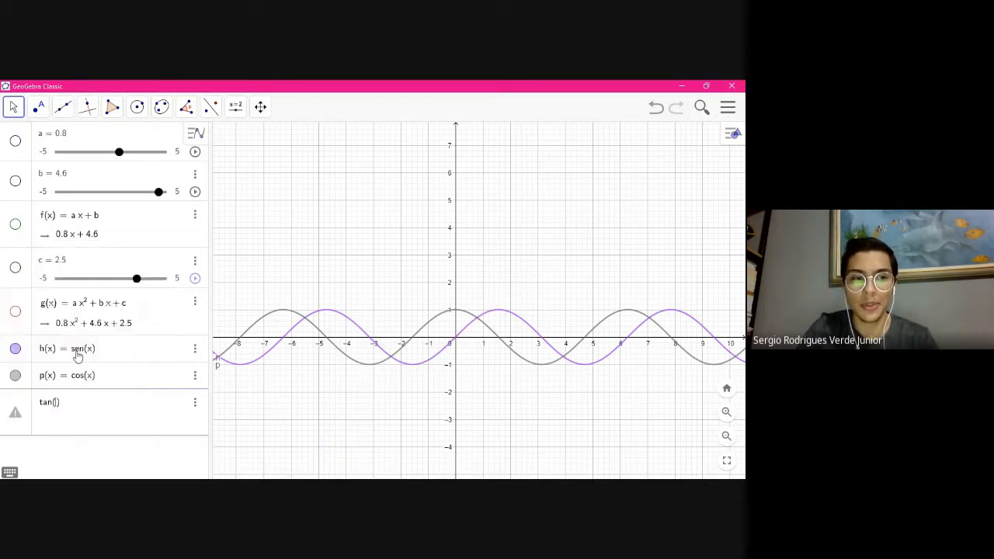
key("BackSpace")
key("BackSpace")
key("BackSpace")
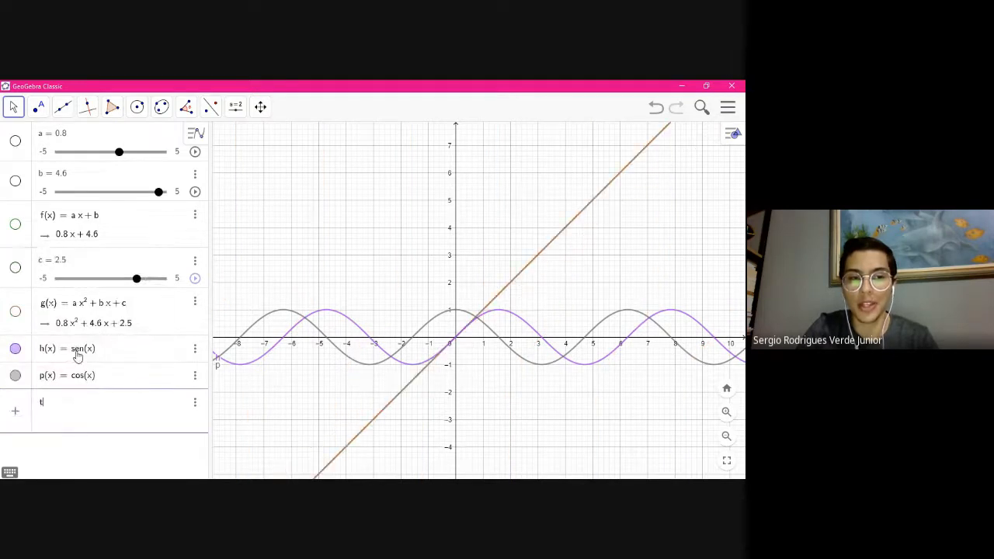
type("g(x")
key("Return")
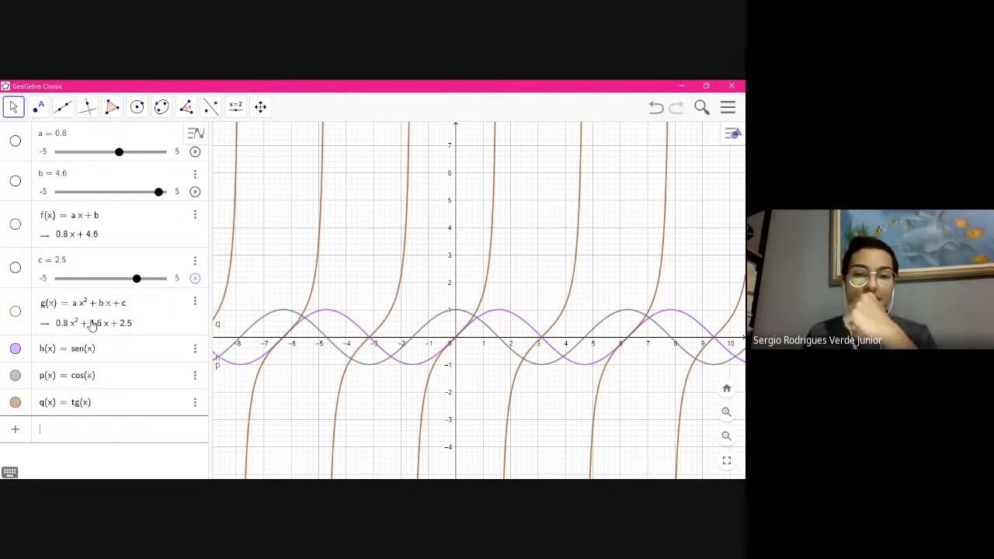
Enter the exponential function e^x and the natural logarithm ln(x) as two new expressions
type("e")
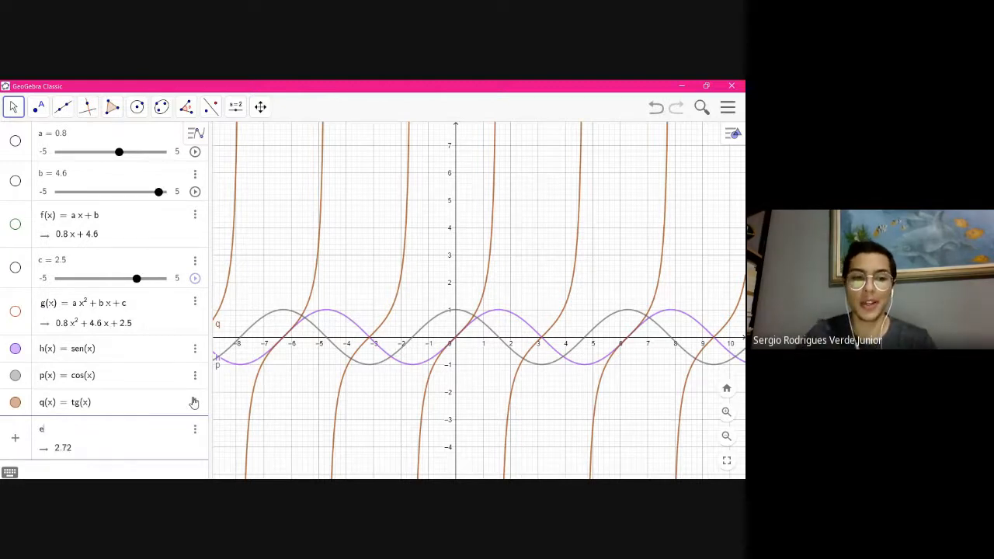
type("^x")
key("Return")
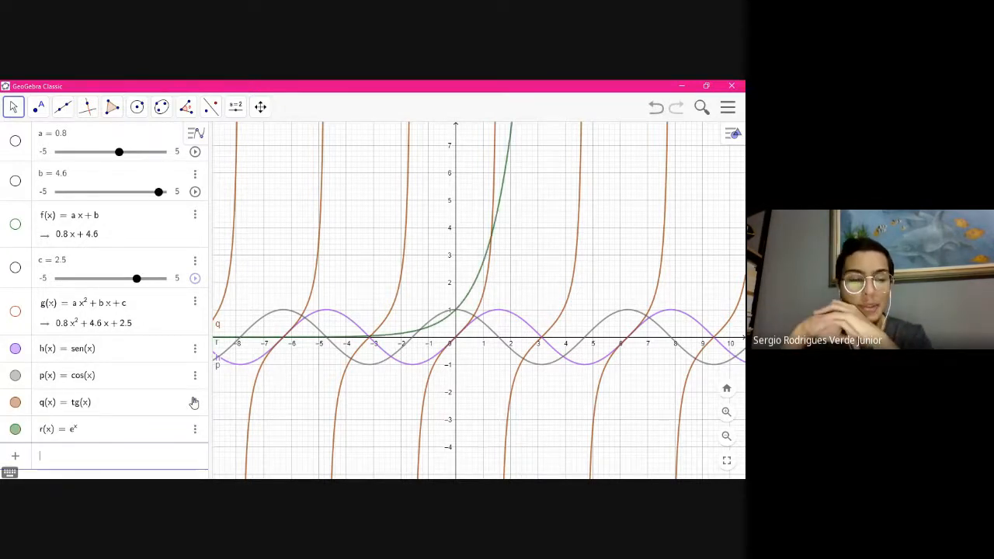
type("ln")
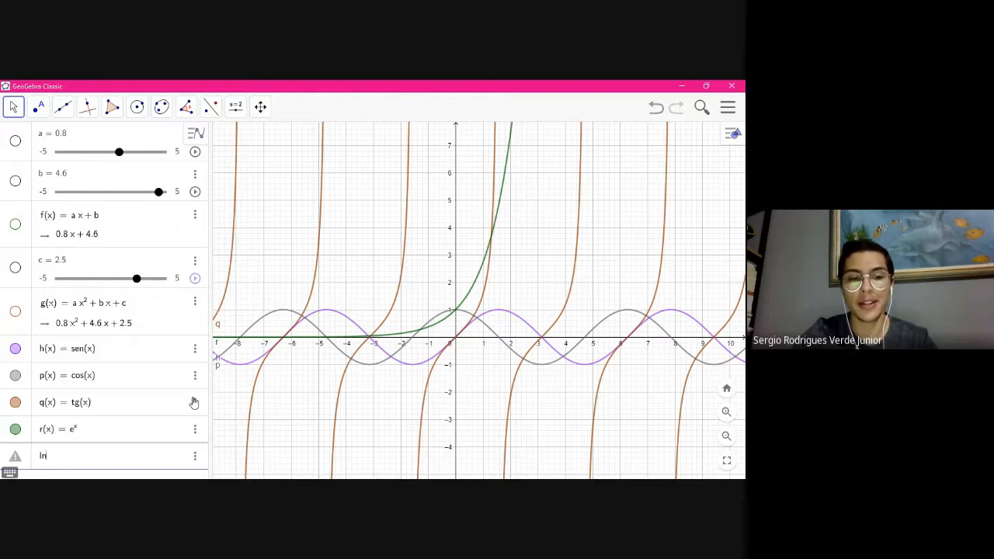
type("(x")
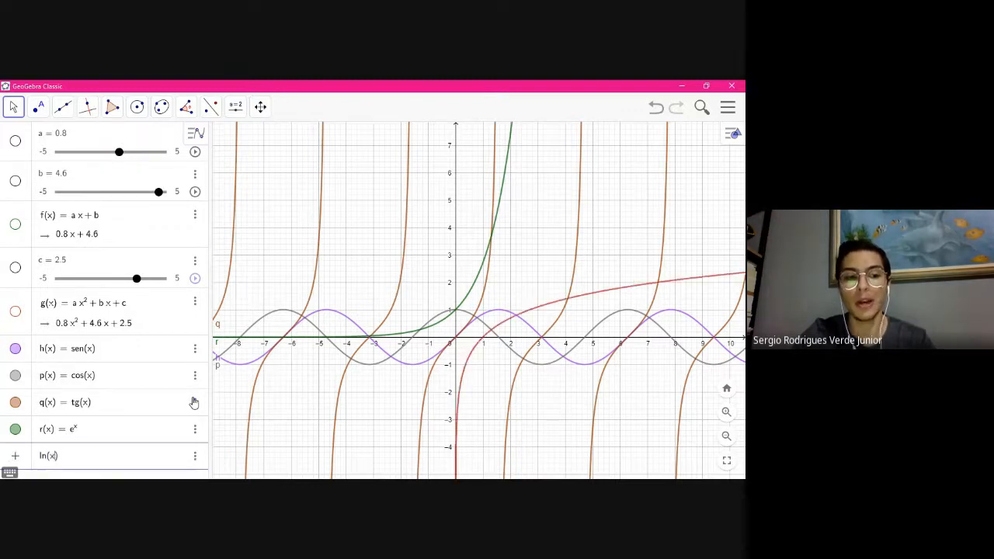
key("Return")
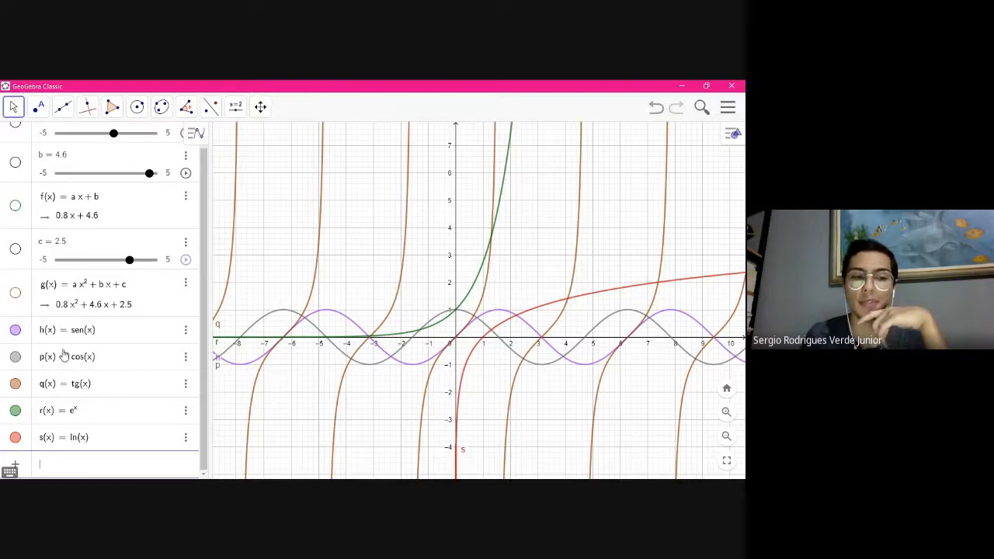
Hide the cosine, tangent, exponential and logarithm functions so that only the sine stays plotted
left_click(88, 332)
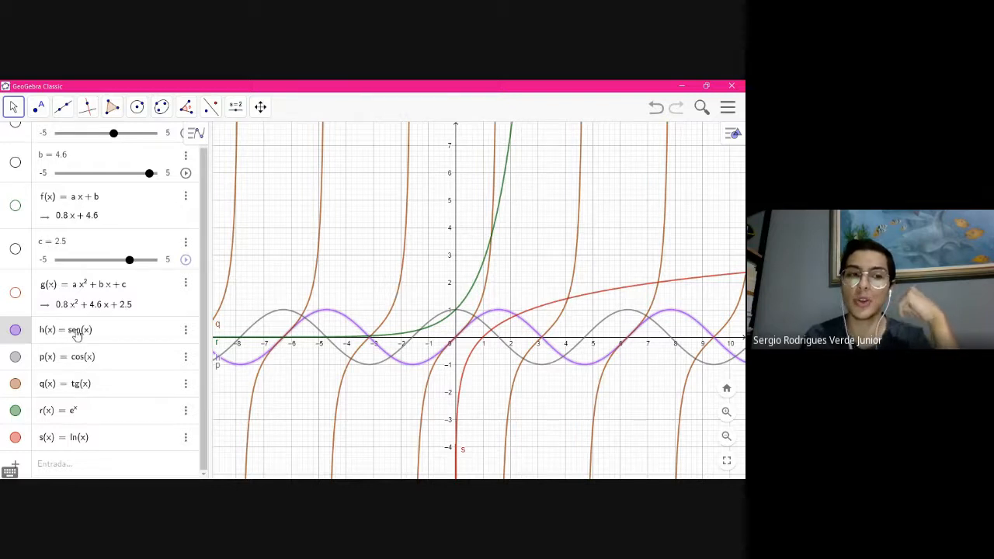
left_click(16, 358)
left_click(15, 384)
left_click(15, 410)
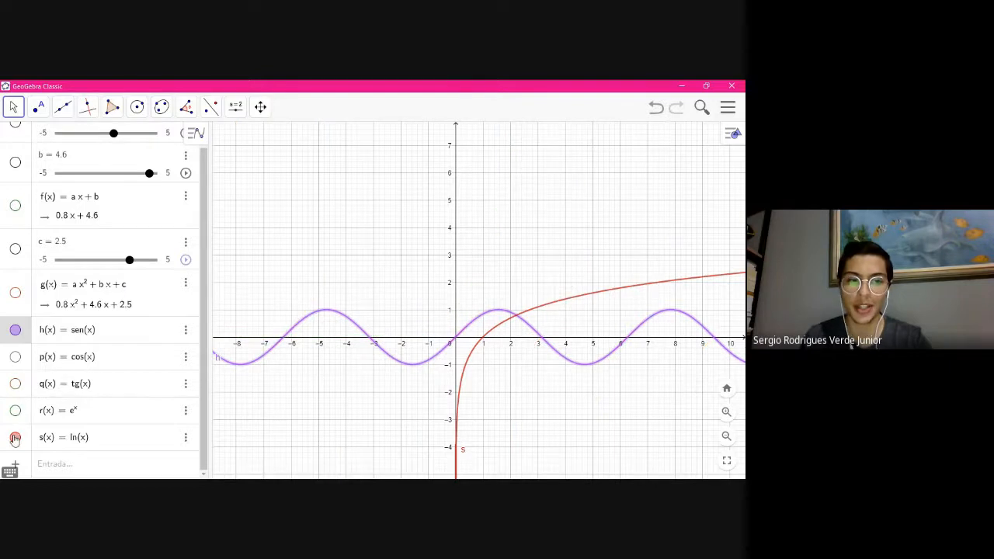
left_click(15, 437)
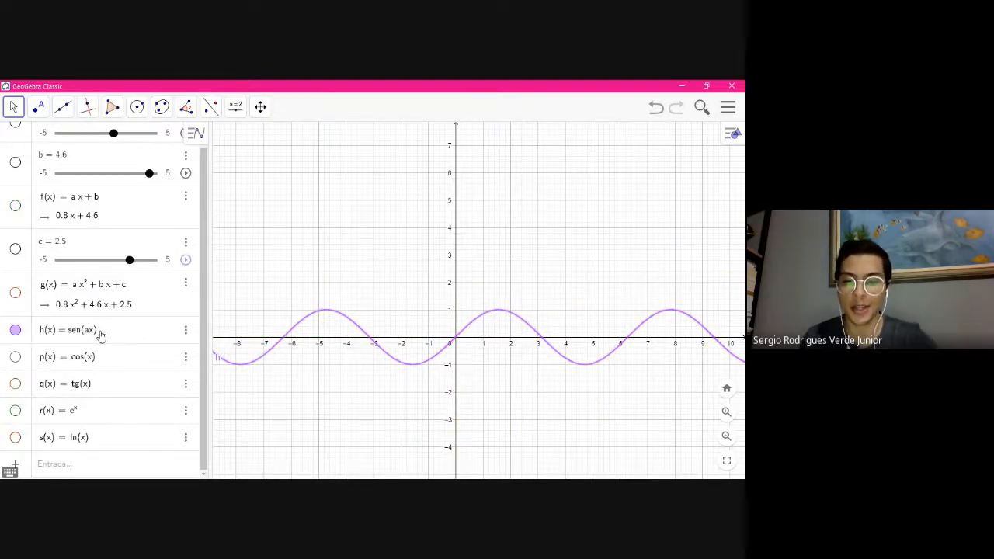
Redefine the sine function h as sen(ax) and animate slider a to vary its period
key("Return")
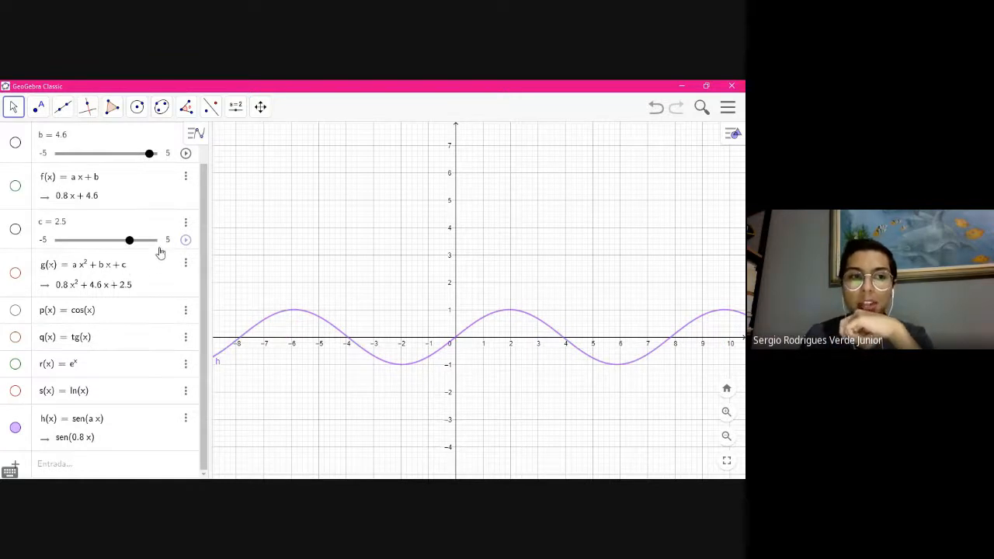
scroll(159, 252, "up", 1)
left_click(186, 153)
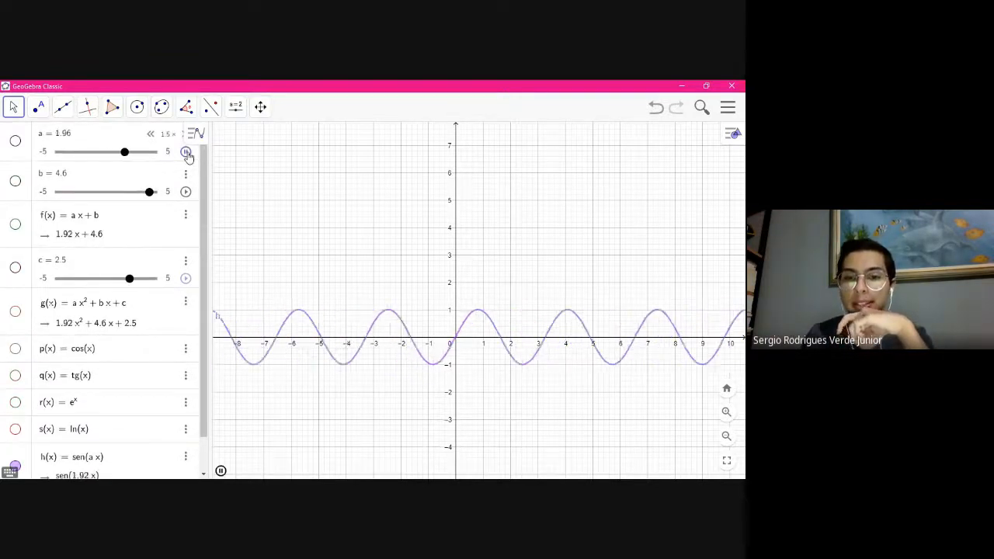
left_click_drag(137, 154, 114, 156)
left_click(186, 153)
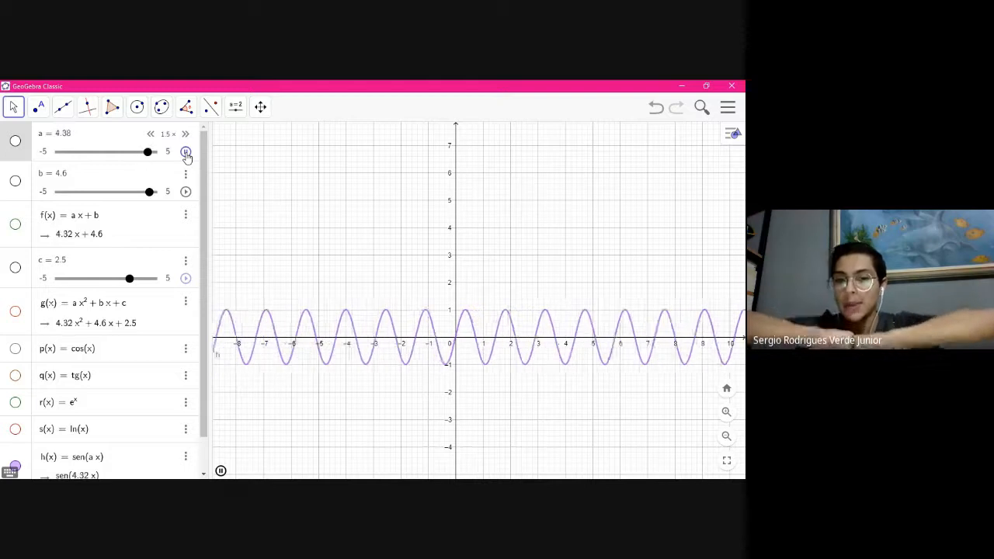
left_click(186, 153)
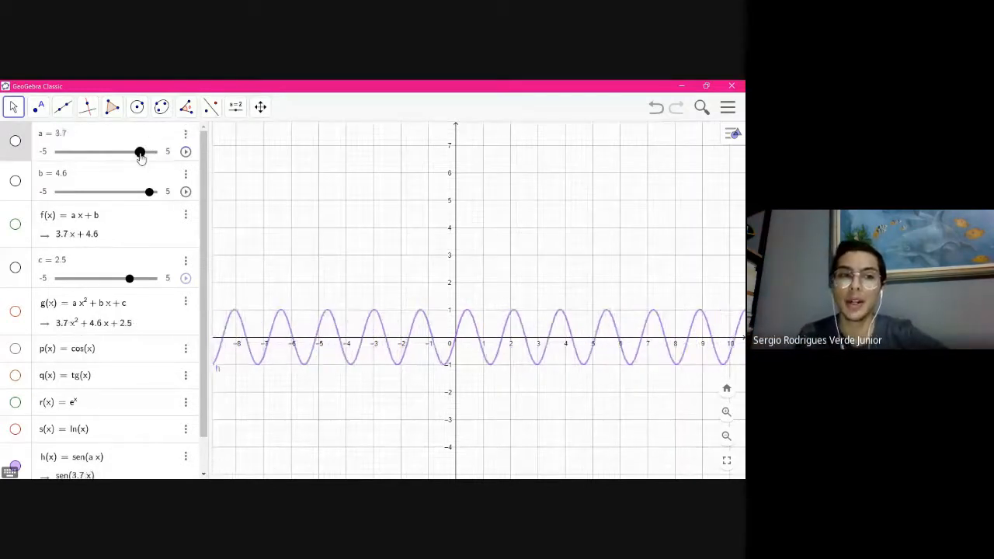
Vary slider a through 5 and 1.1 with sen(ax) plotted, and finish at 2.9
mouse_move(141, 153)
left_mouse_down()
mouse_move(151, 154)
mouse_move(119, 154)
mouse_move(154, 154)
left_mouse_up()
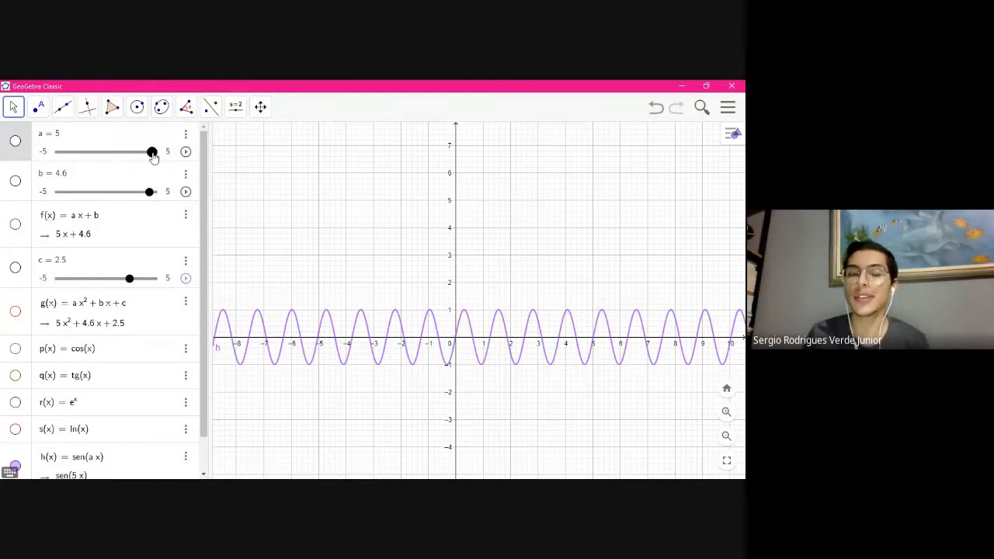
mouse_move(153, 152)
left_mouse_down()
mouse_move(104, 155)
mouse_move(160, 160)
left_mouse_up()
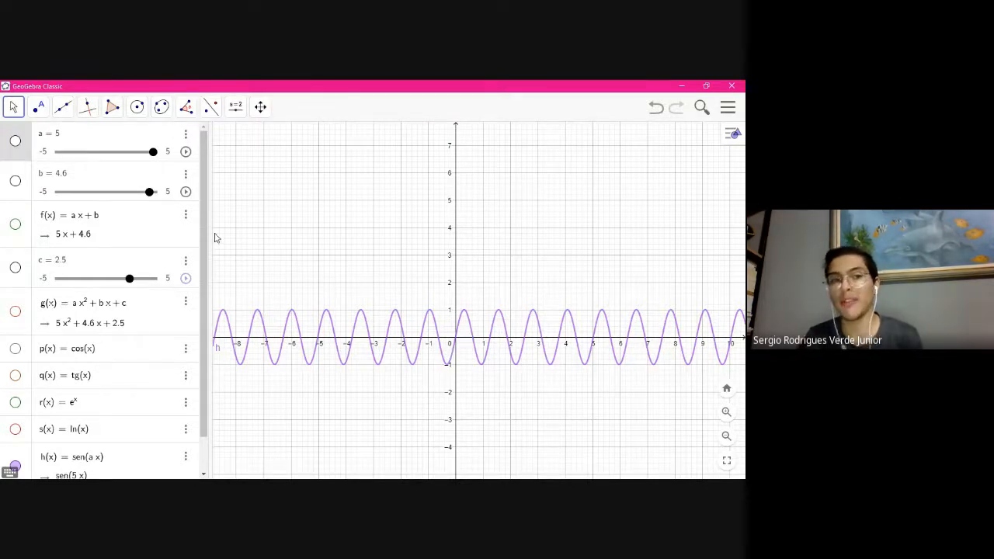
left_click_drag(152, 152, 117, 152)
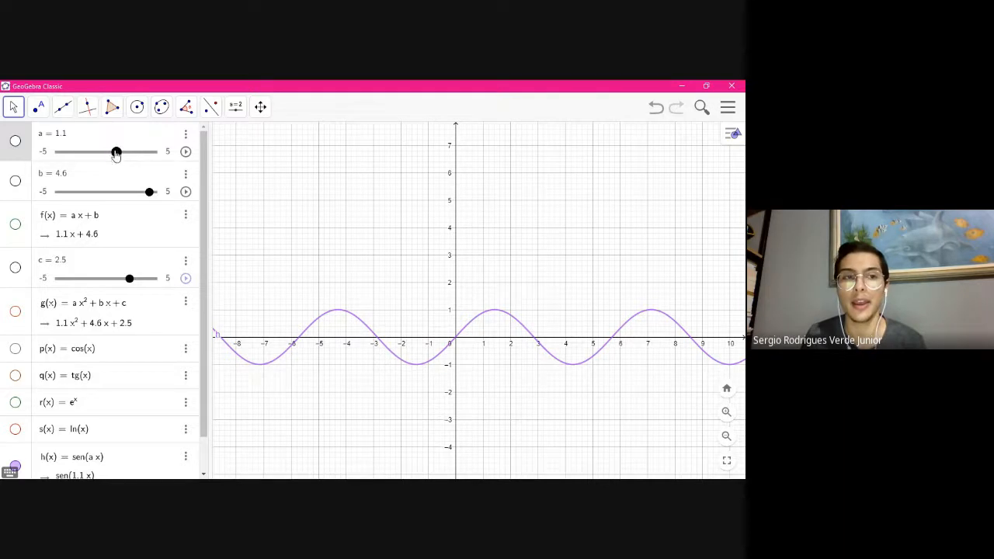
mouse_move(116, 152)
left_mouse_down()
mouse_move(148, 151)
mouse_move(133, 151)
left_mouse_up()
Redefine the sine function h as sen(x+a)
scroll(113, 373, "down", 1)
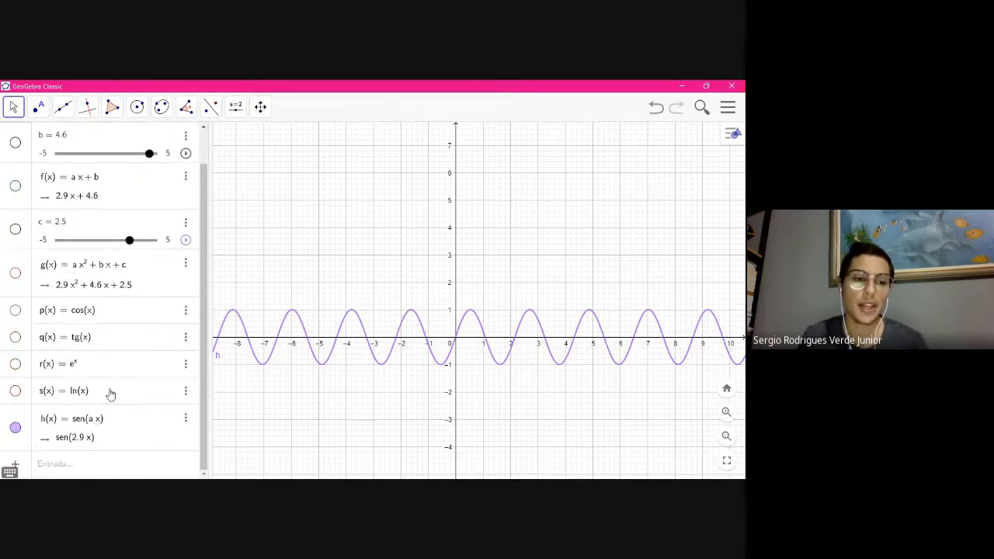
key("Left")
key("Left")
key("BackSpace")
key("BackSpace")
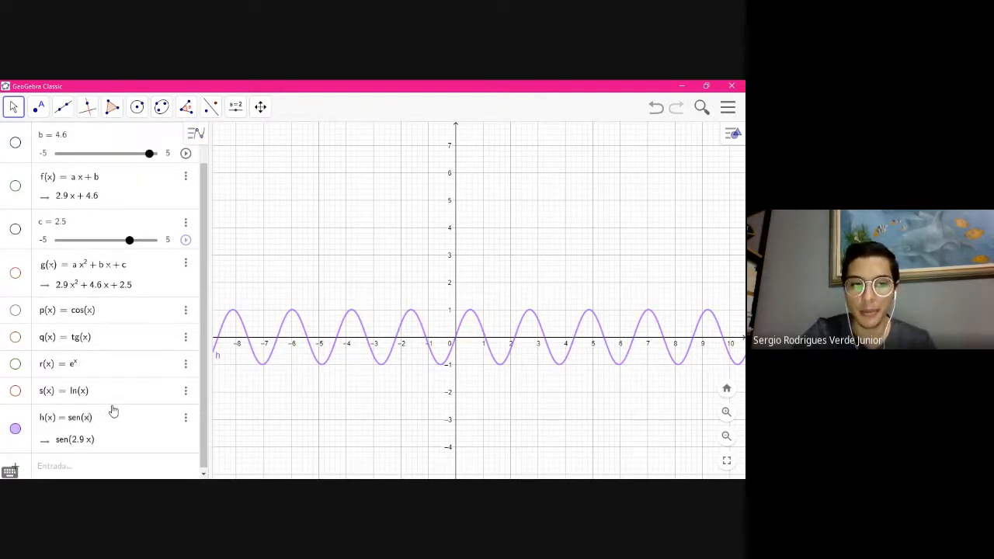
type("+a")
key("Return")
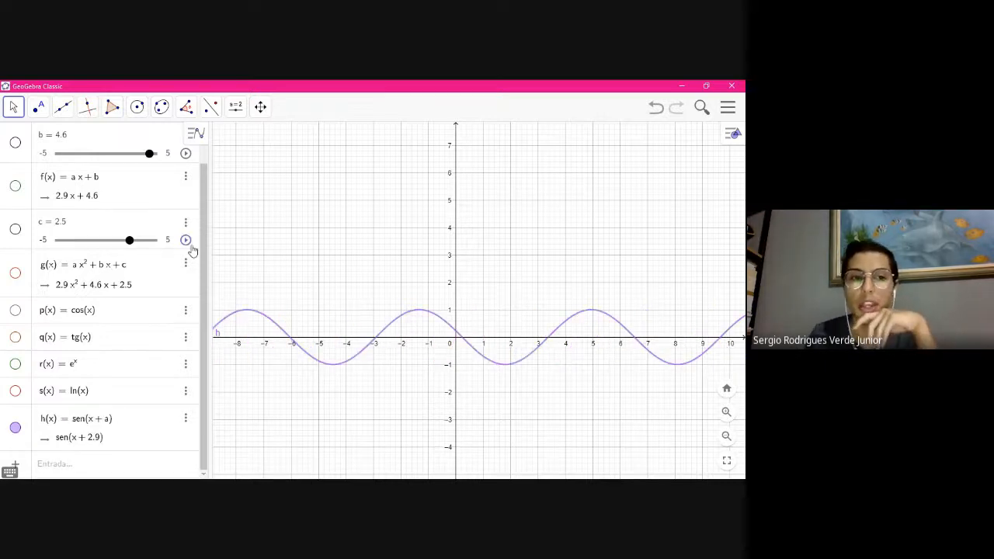
Set slider a to 3.3 and -2.6, then animate it at 3.5× speed and stop it at -2.4
scroll(129, 175, "up", 1)
mouse_move(133, 152)
left_mouse_down()
mouse_move(60, 152)
mouse_move(166, 162)
mouse_move(87, 160)
mouse_move(158, 159)
mouse_move(124, 158)
mouse_move(138, 156)
left_mouse_up()
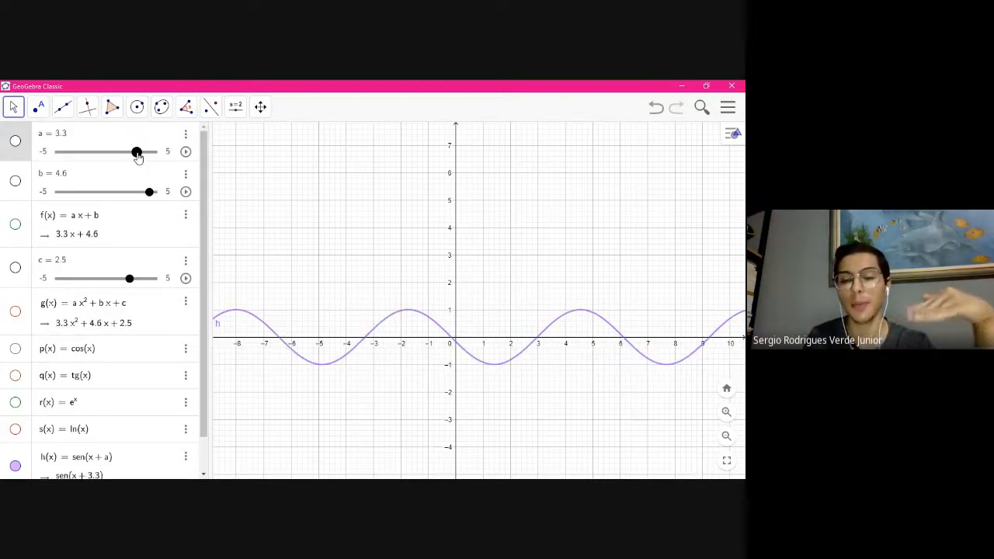
left_click_drag(138, 155, 82, 157)
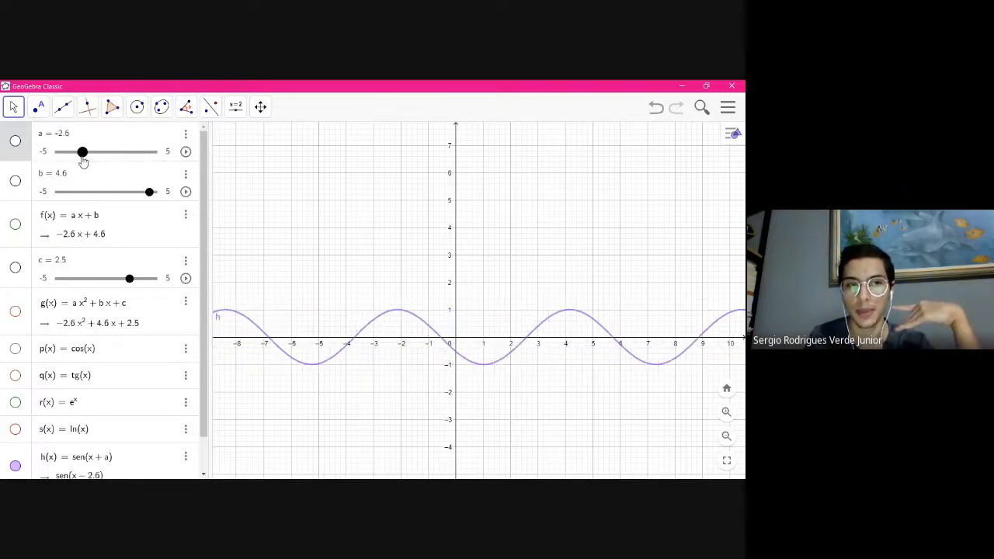
left_click(186, 152)
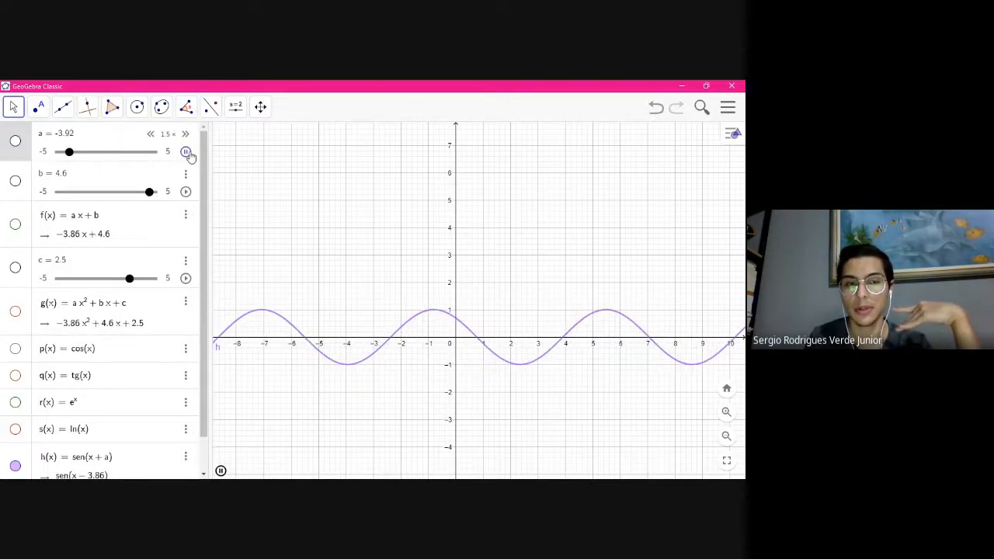
left_click(185, 133)
left_click(185, 134)
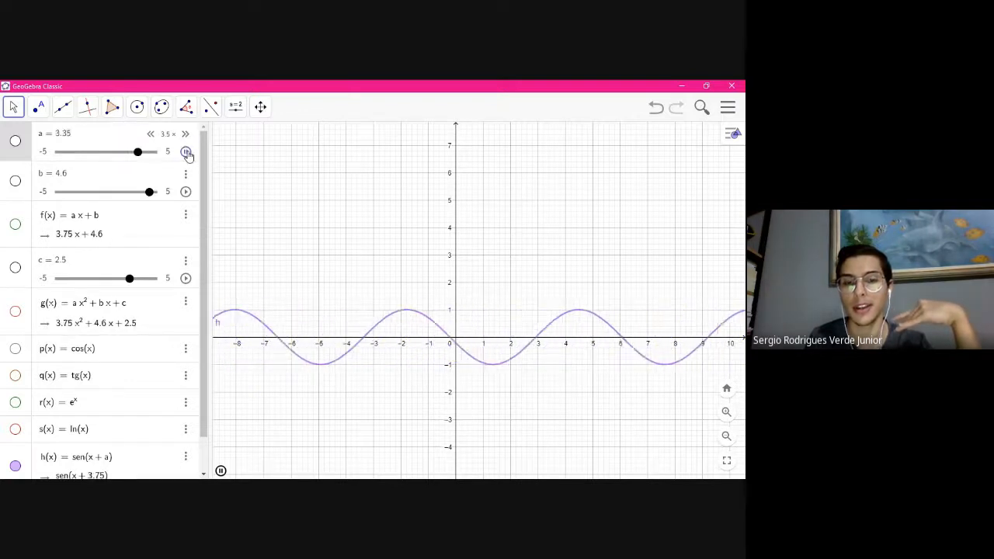
left_click(187, 153)
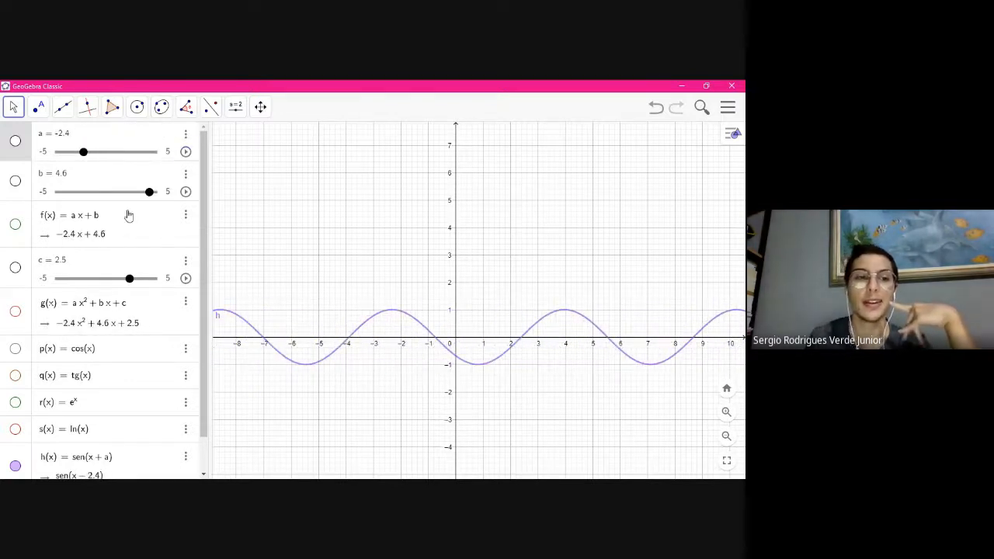
Redefine the function h as the sine multiplied by the slider, sen(x) a
scroll(141, 230, "down", 1)
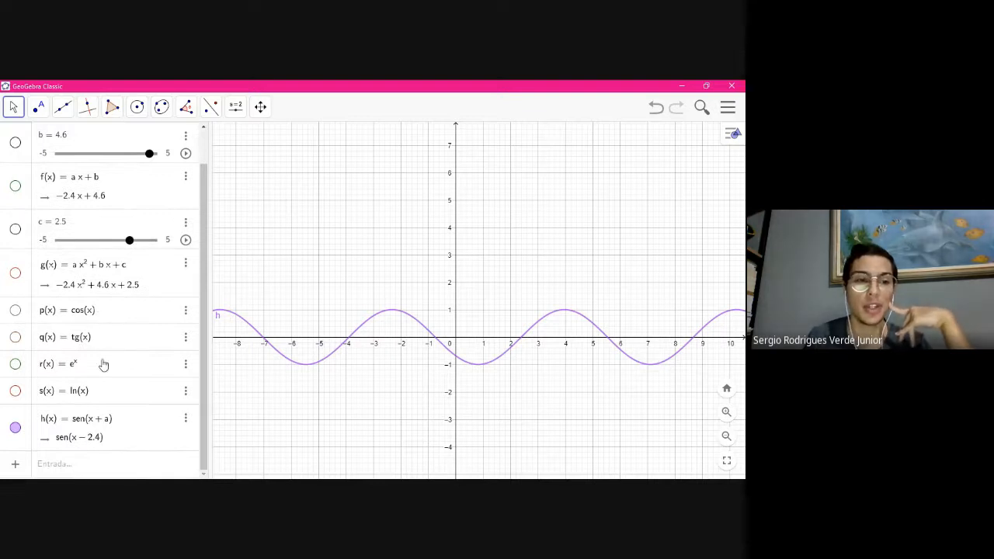
left_click(140, 418)
key("BackSpace")
key("BackSpace")
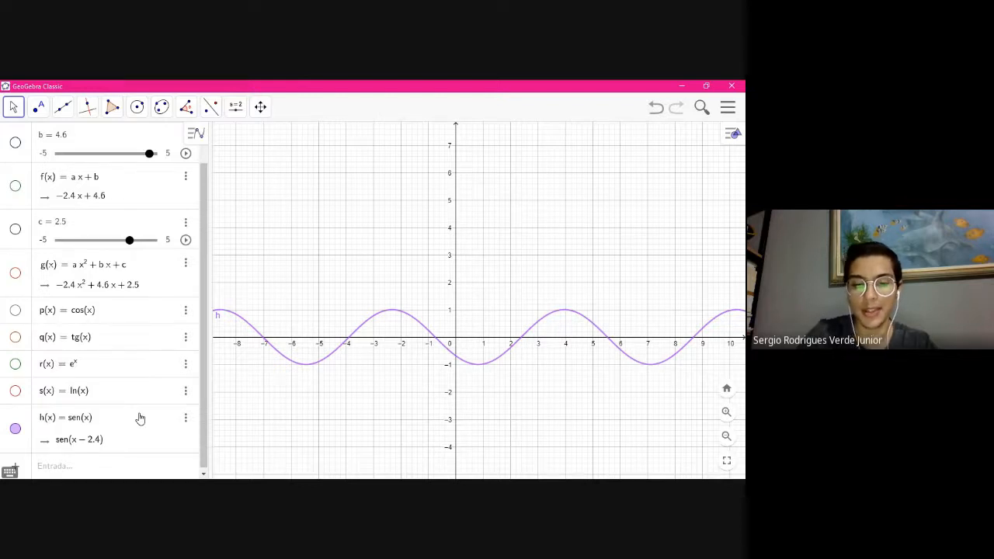
type("a")
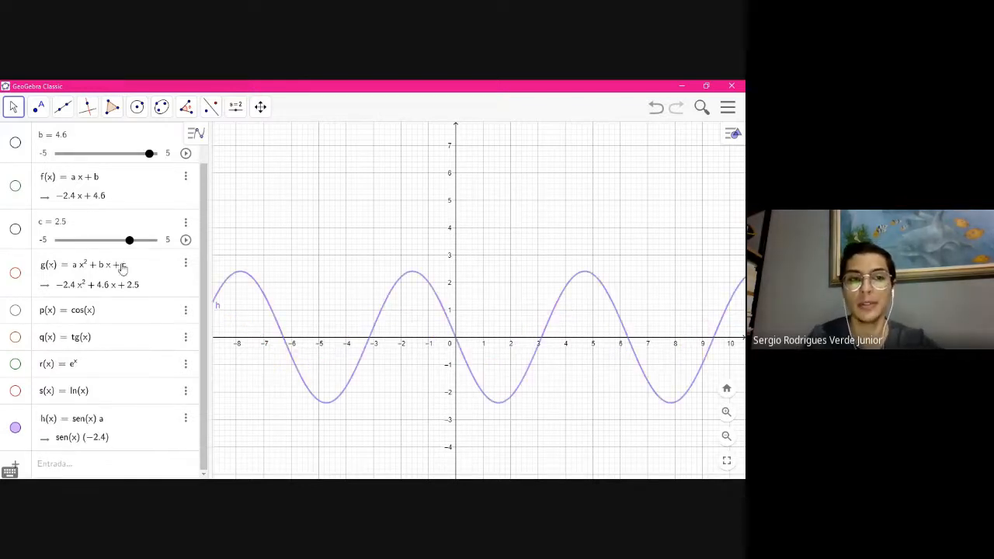
Vary the sine's amplitude by running slider a to -5, then set it to -4.3, 1 and finally 4.2
scroll(155, 186, "up", 1)
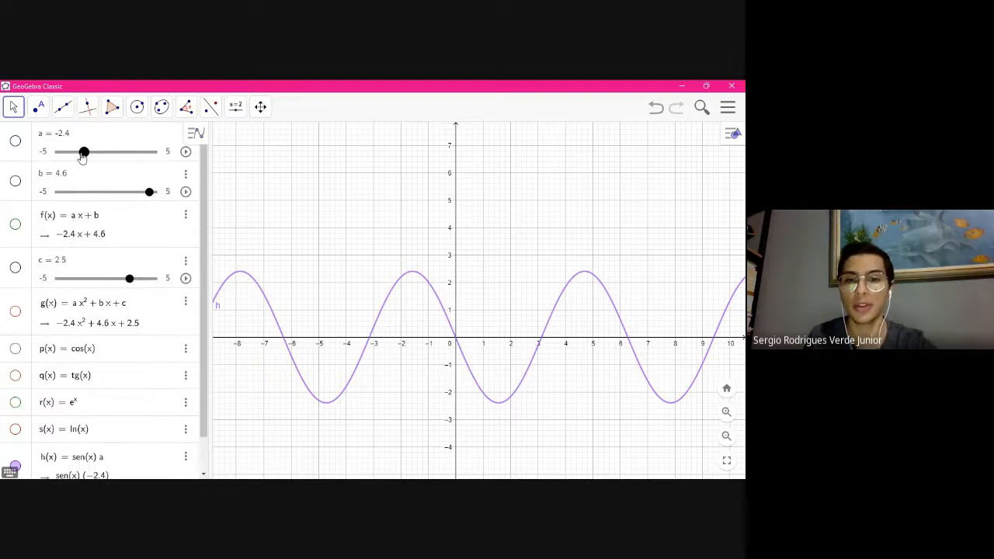
left_click(186, 151)
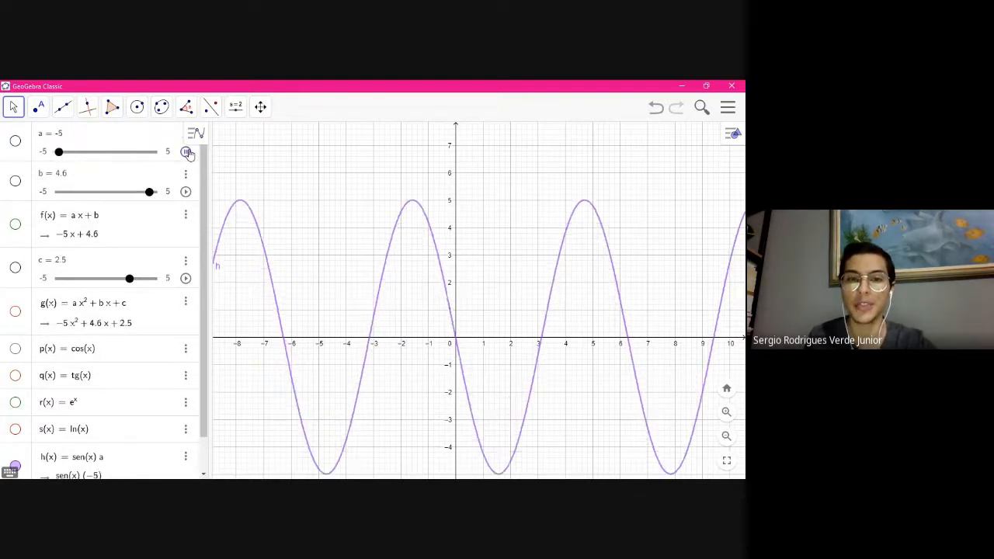
mouse_move(59, 153)
left_mouse_down()
mouse_move(106, 155)
mouse_move(66, 155)
left_mouse_up()
left_click_drag(485, 204, 482, 189)
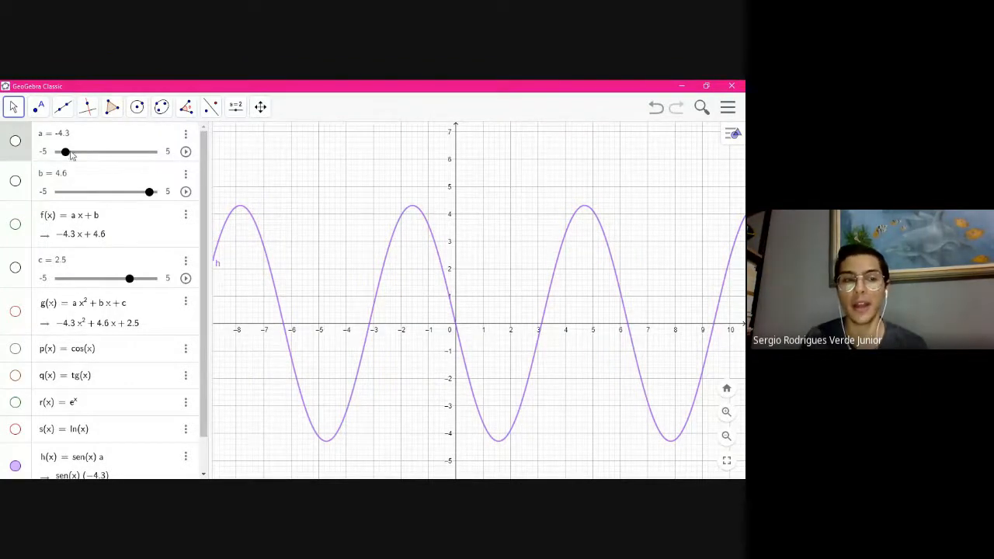
left_click_drag(71, 155, 116, 152)
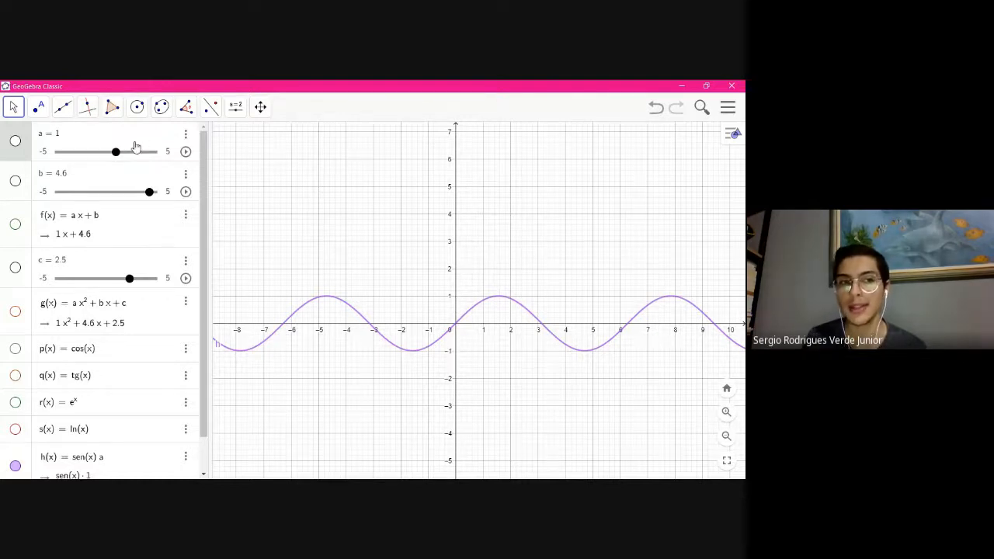
left_click_drag(116, 153, 146, 153)
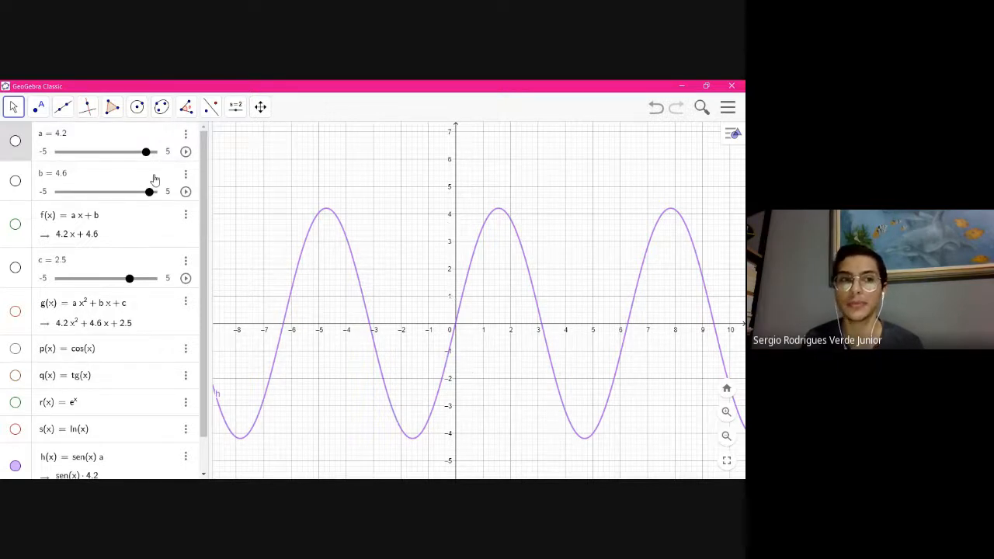
Set slider a to 0.8 and redefine the function h as sen(x), removing the multiplier a
left_click_drag(145, 152, 113, 151)
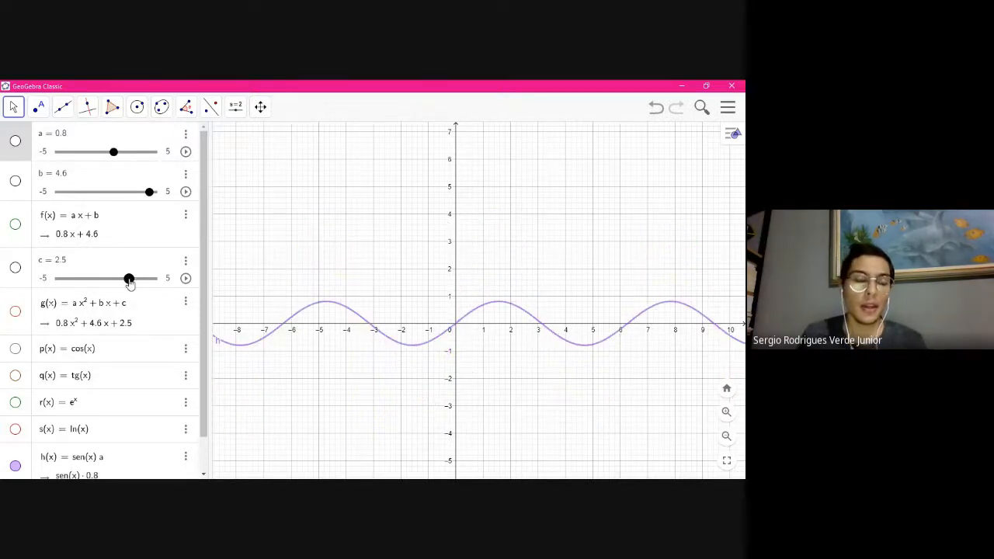
scroll(125, 303, "down", 1)
left_click(115, 426)
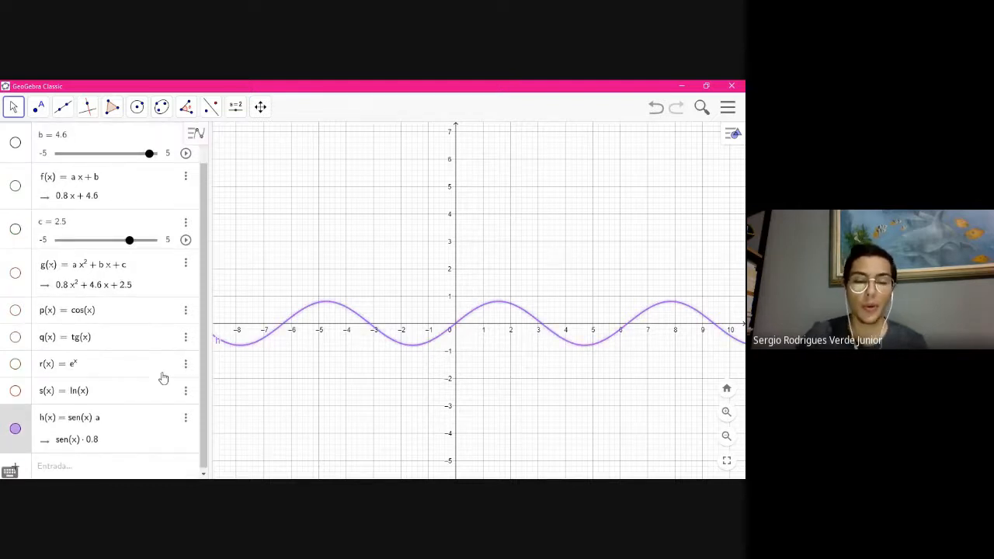
key("BackSpace")
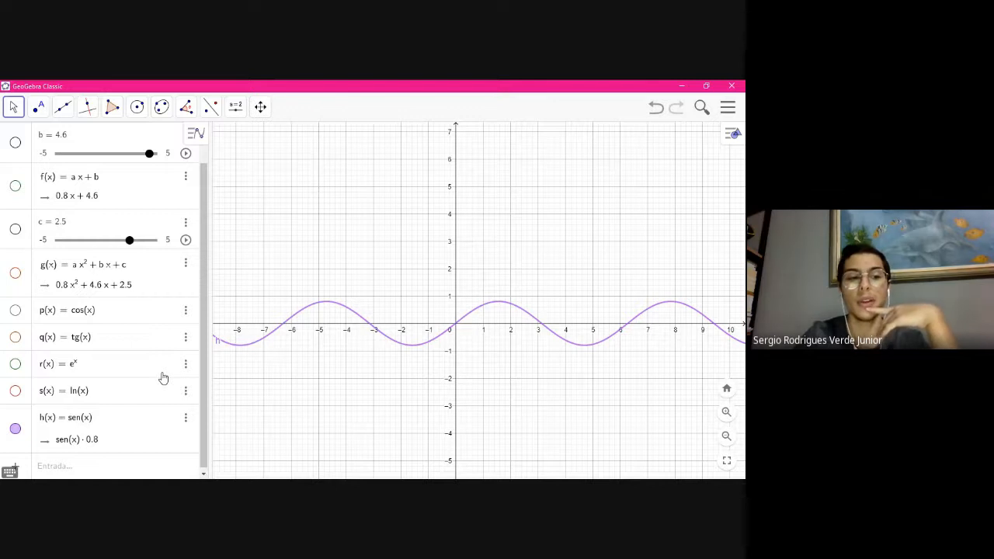
key("Return")
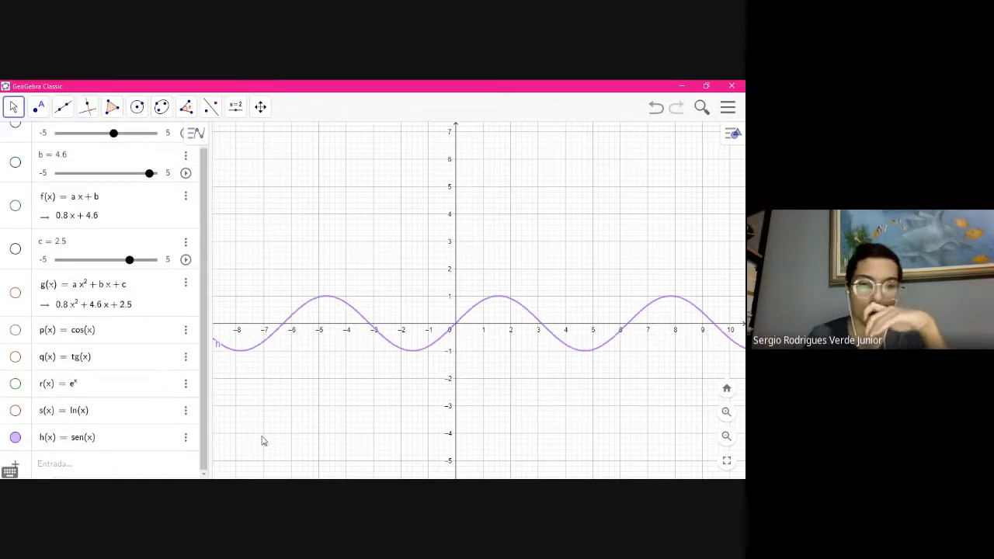
left_click(428, 478)
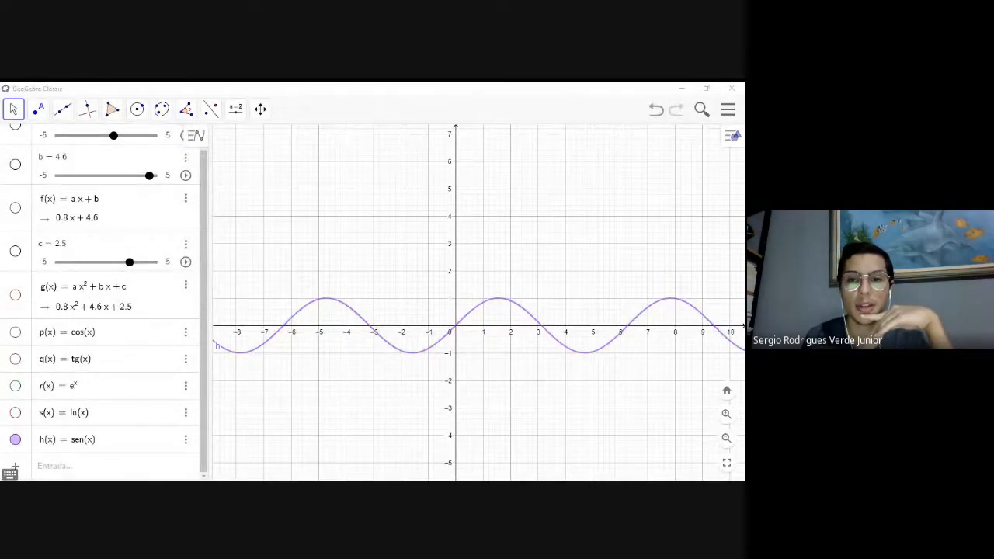
left_click(664, 277)
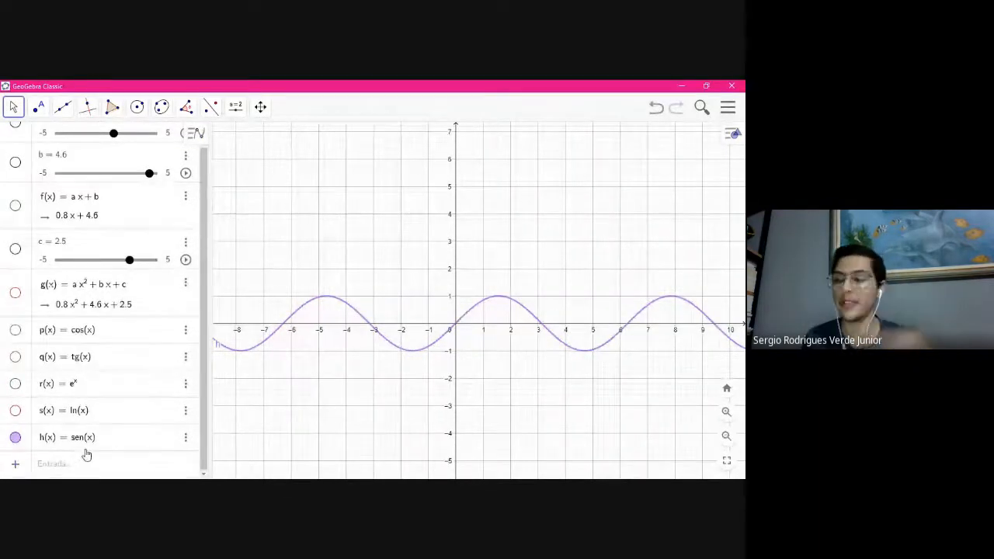
left_click(62, 465)
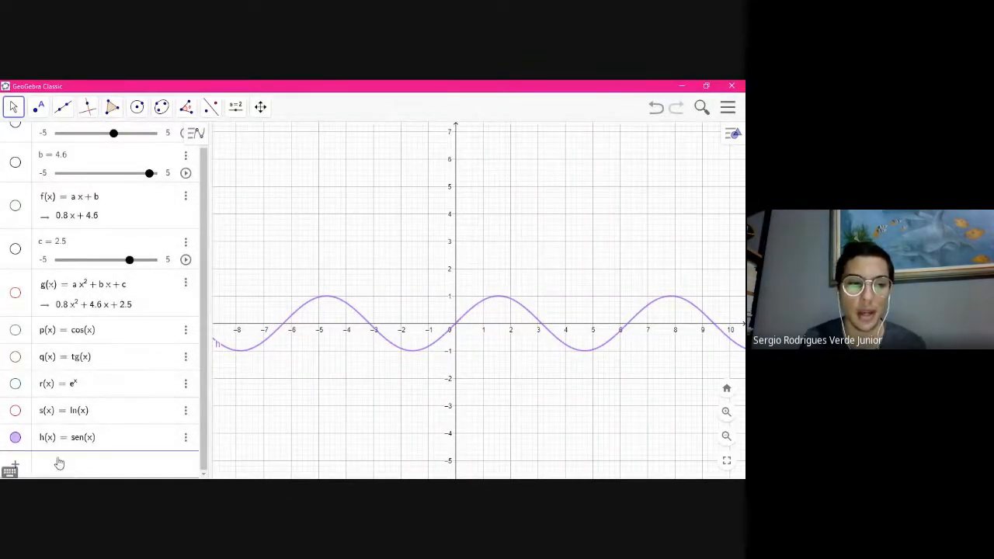
left_click(15, 437)
left_click(15, 437)
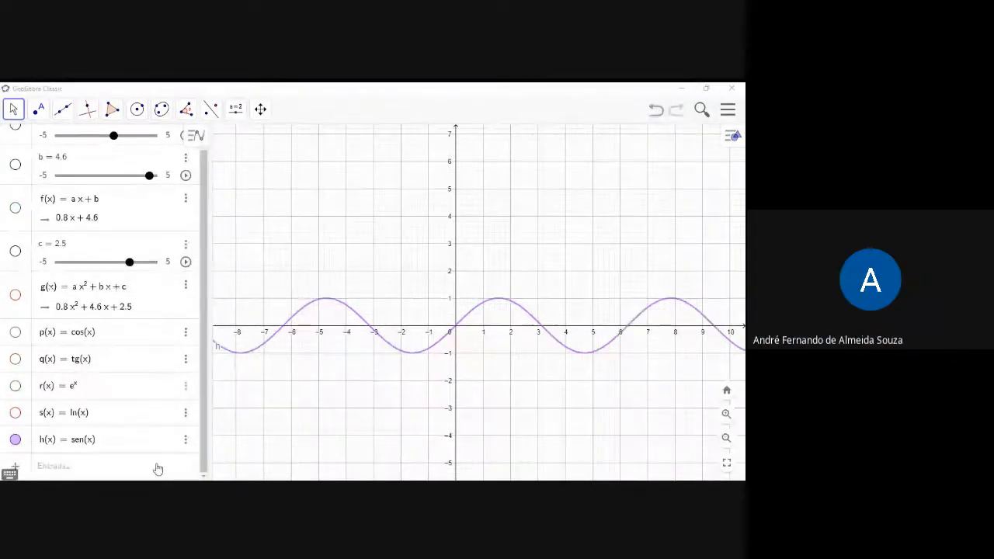
Plot the cubic function a x^3 and animate slider a, ending at 3.55
left_click(133, 469)
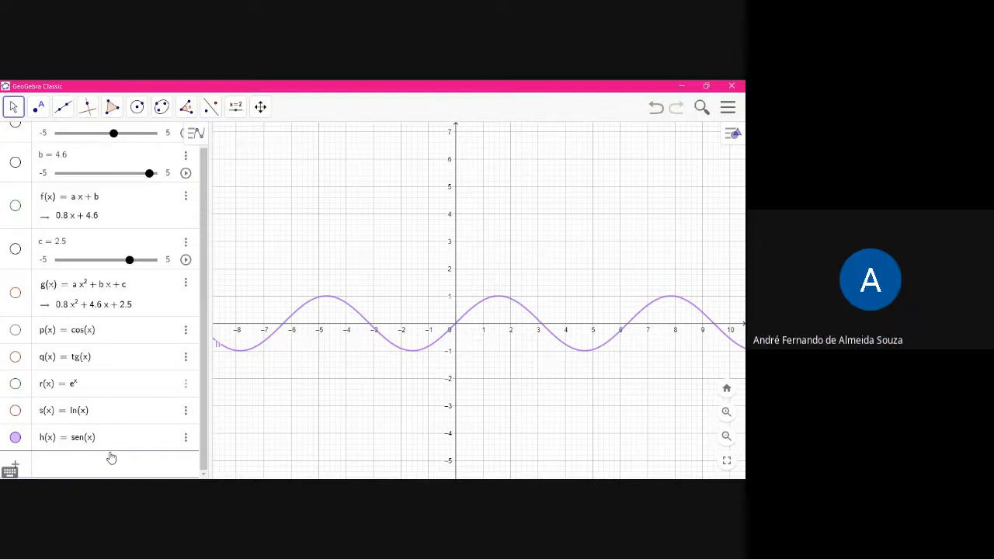
type("x^3")
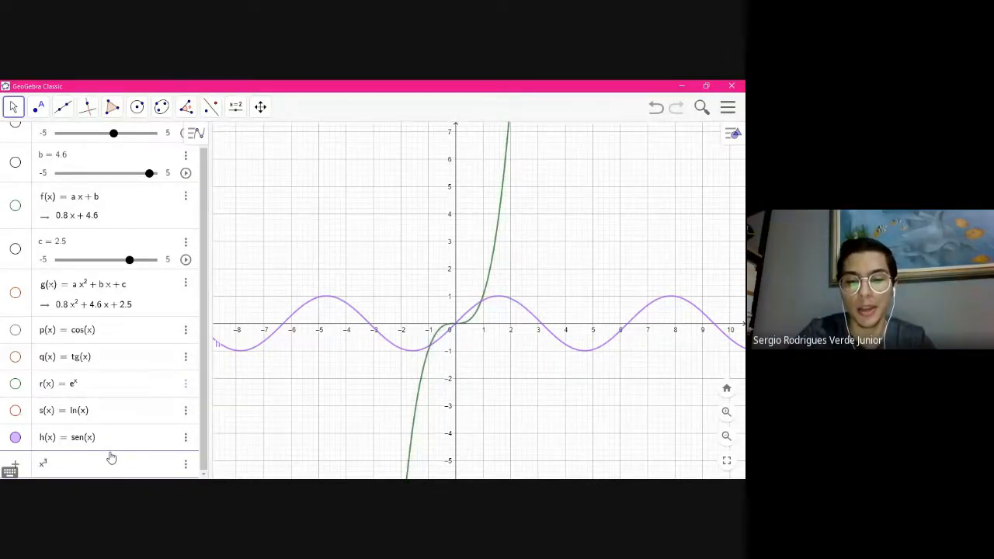
key("BackSpace")
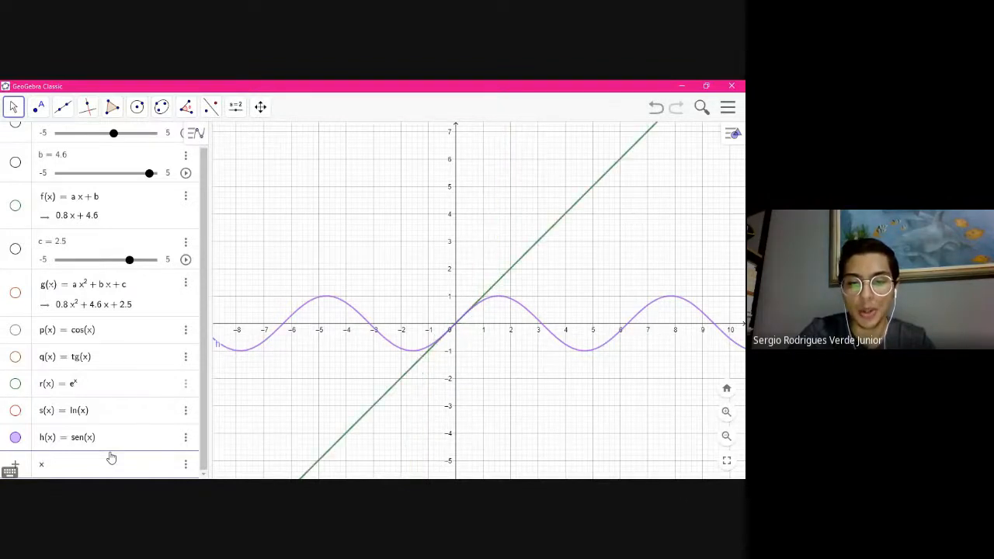
type("^3")
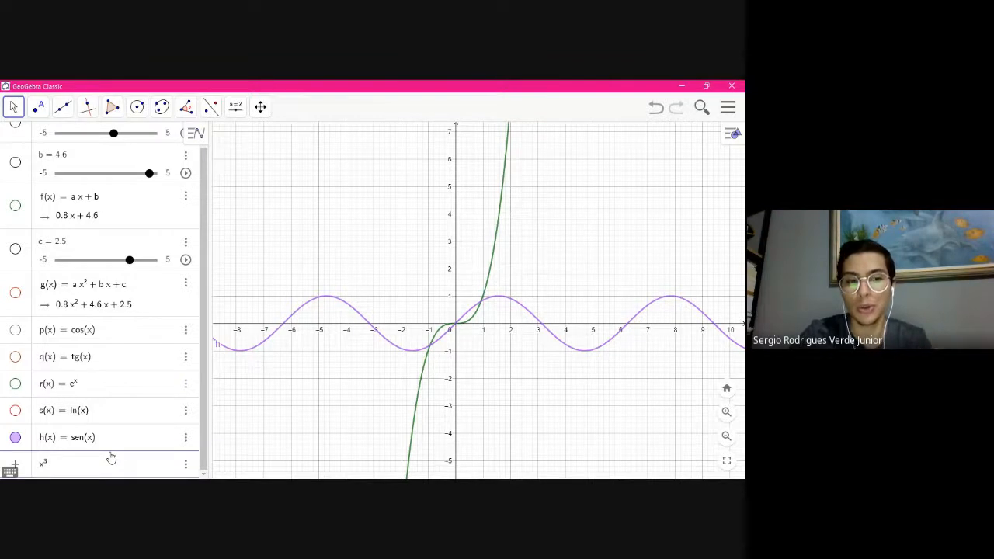
type("a")
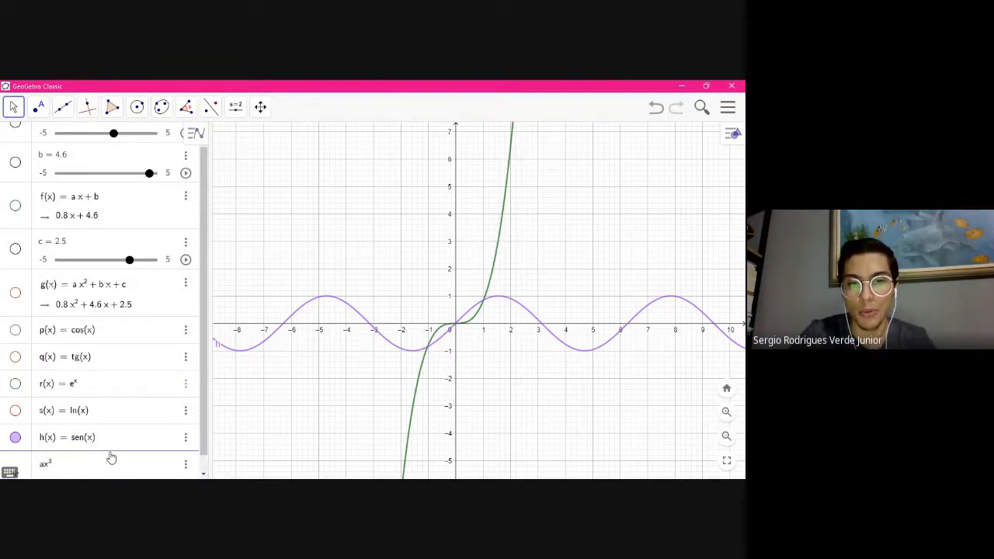
key("Return")
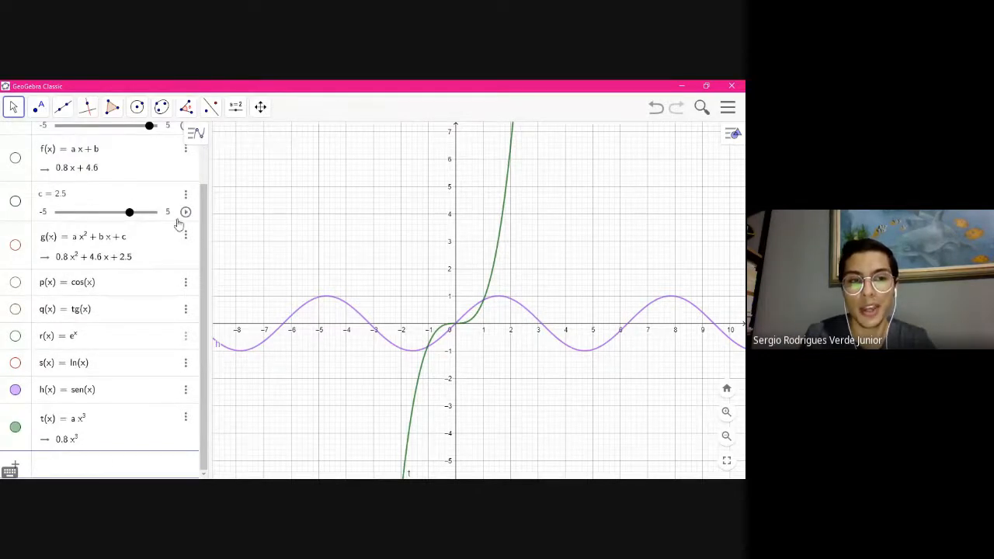
scroll(178, 224, "up", 2)
left_click(186, 152)
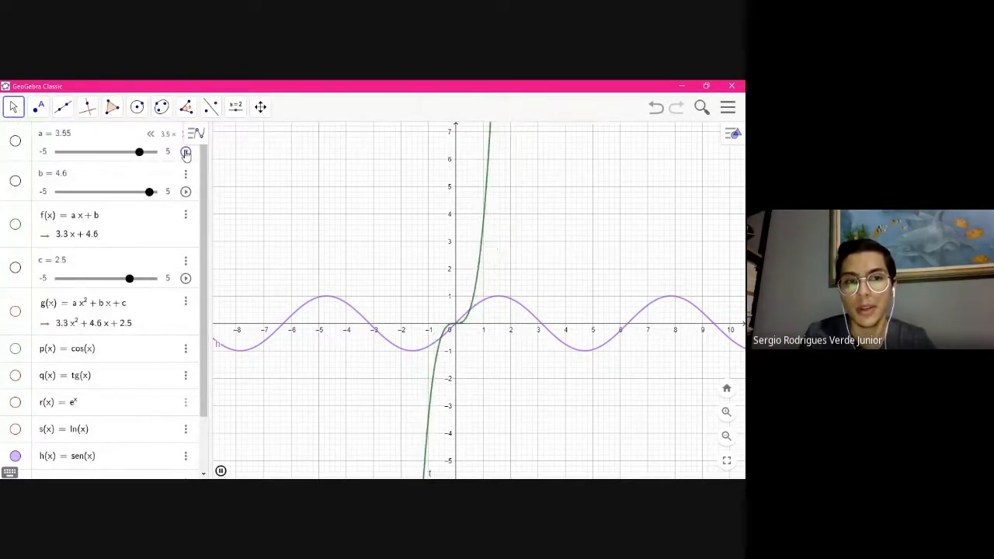
Delete the cubic function t(x) = a x^3
scroll(159, 342, "down", 2)
left_click(186, 419)
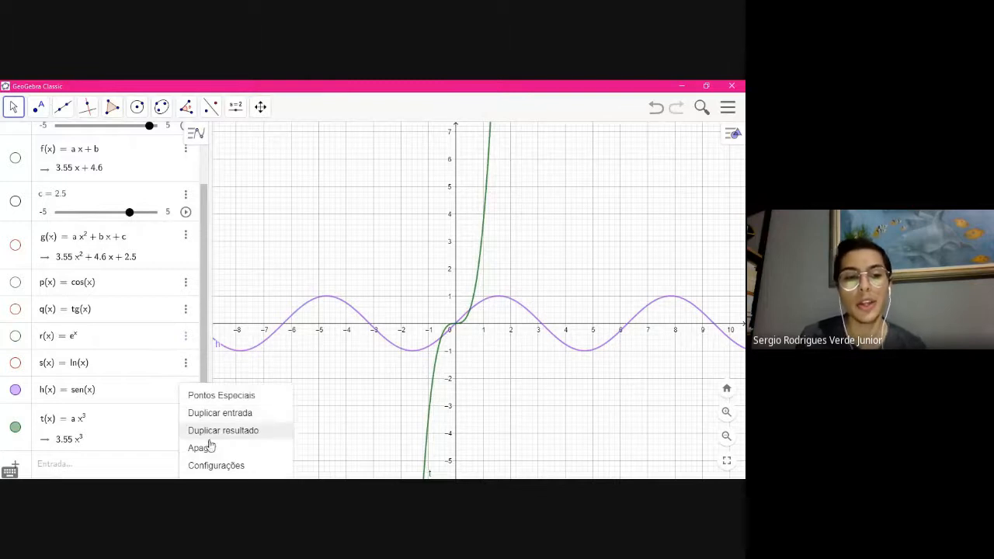
left_click(204, 448)
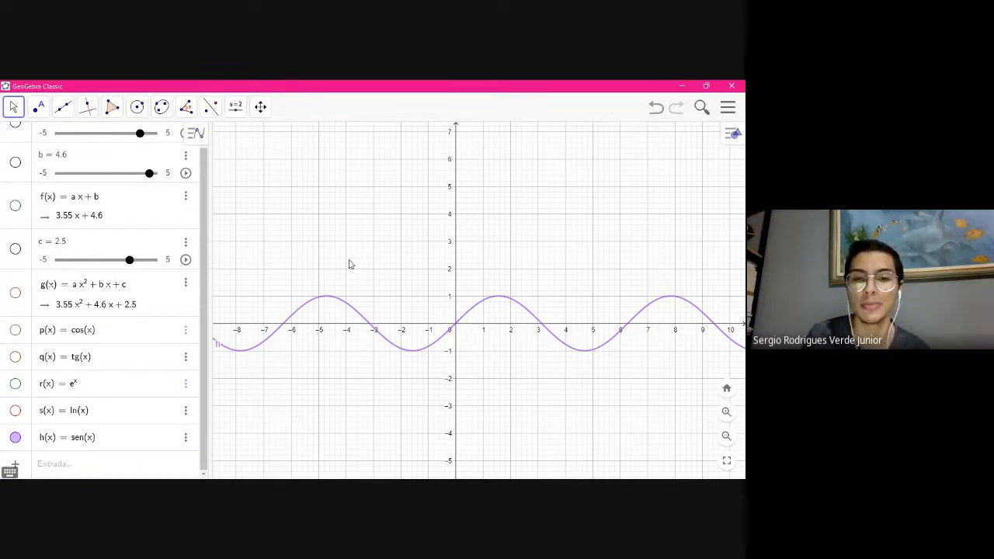
Plot the reciprocal function 1/x alongside the sine curve
left_click_drag(349, 264, 361, 295)
left_click(99, 468)
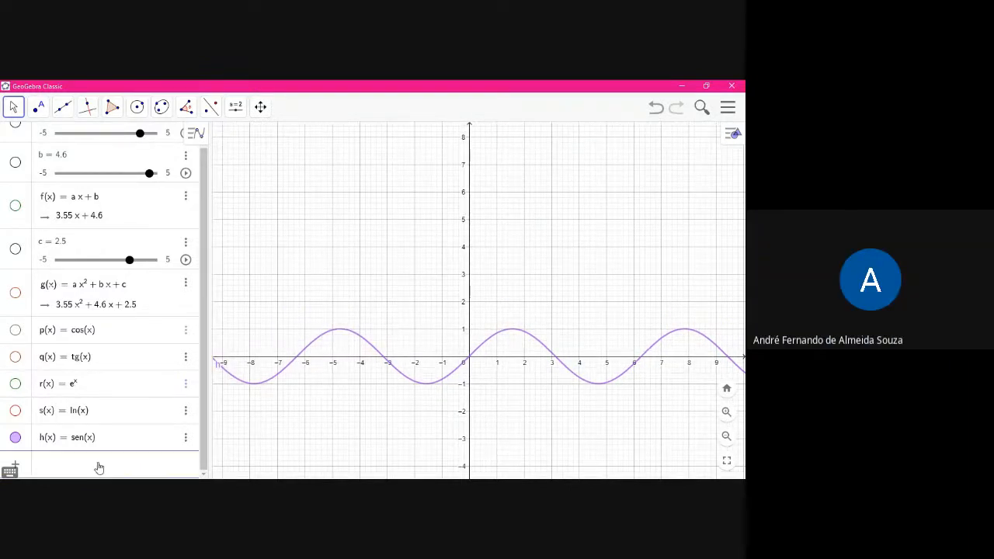
type("1/x")
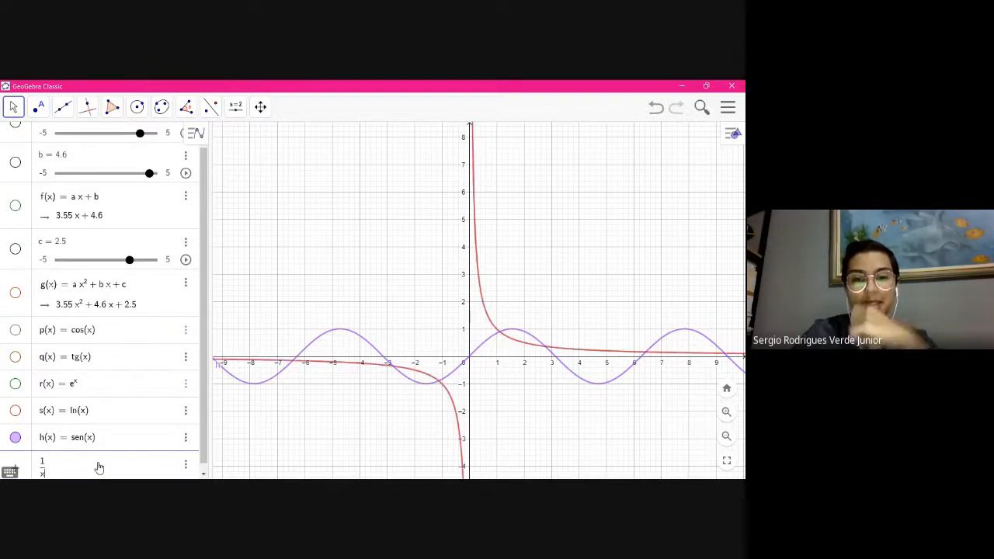
key("Return")
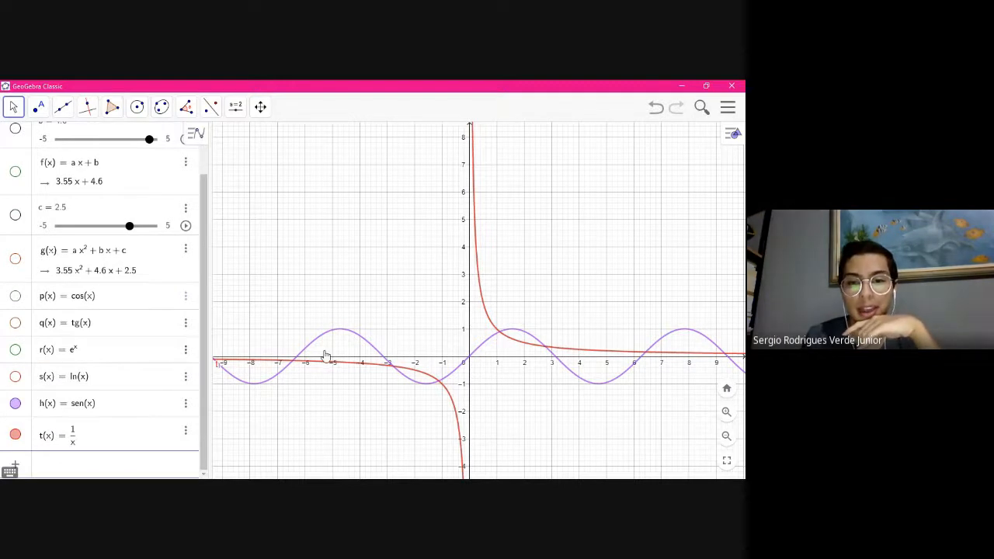
left_click_drag(543, 419, 521, 385)
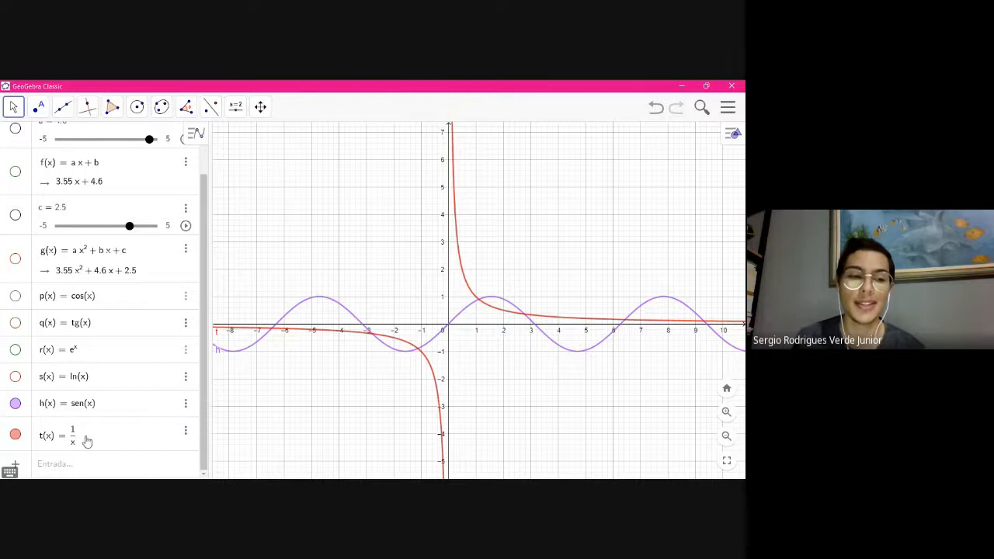
Try entering the fraction 1/x in a new algebra row
left_click(87, 462)
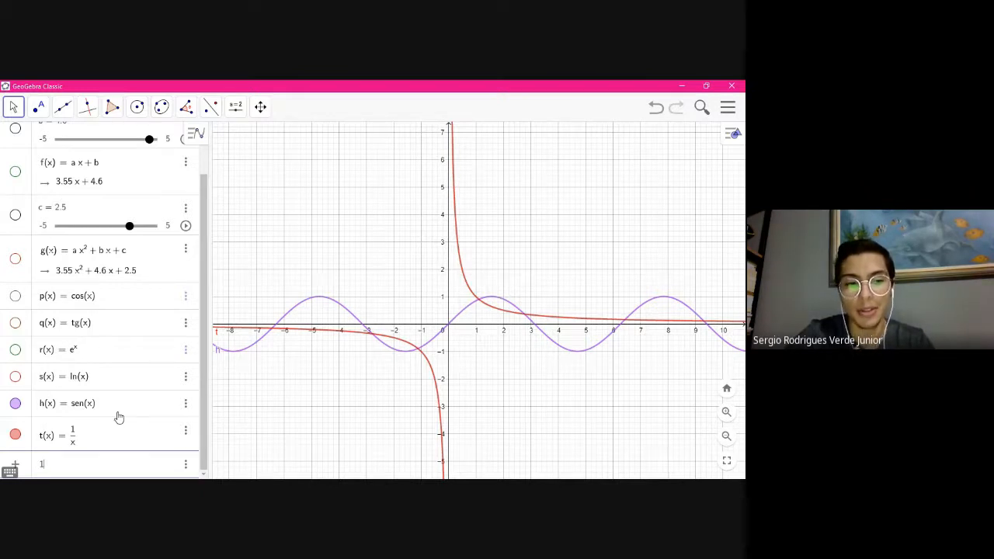
type("1/")
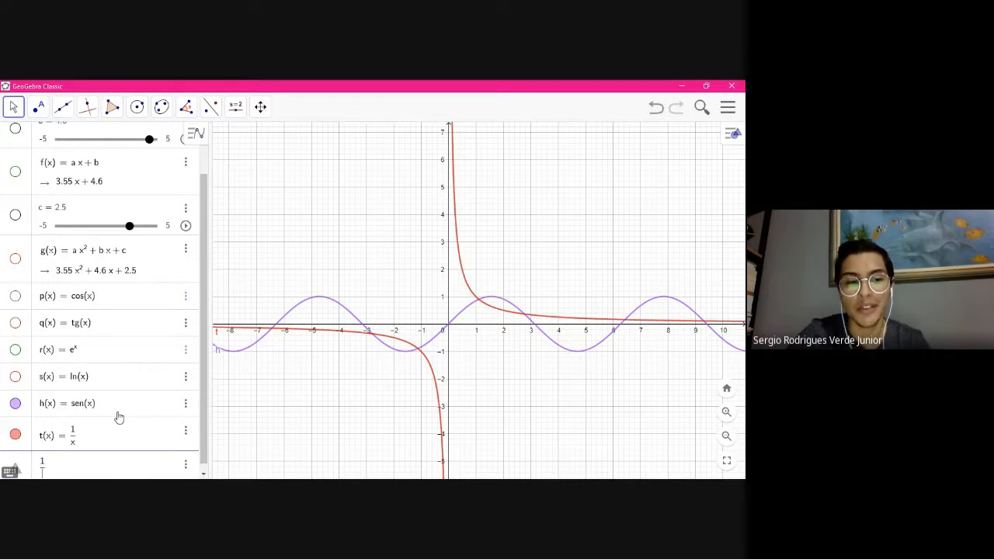
type("x")
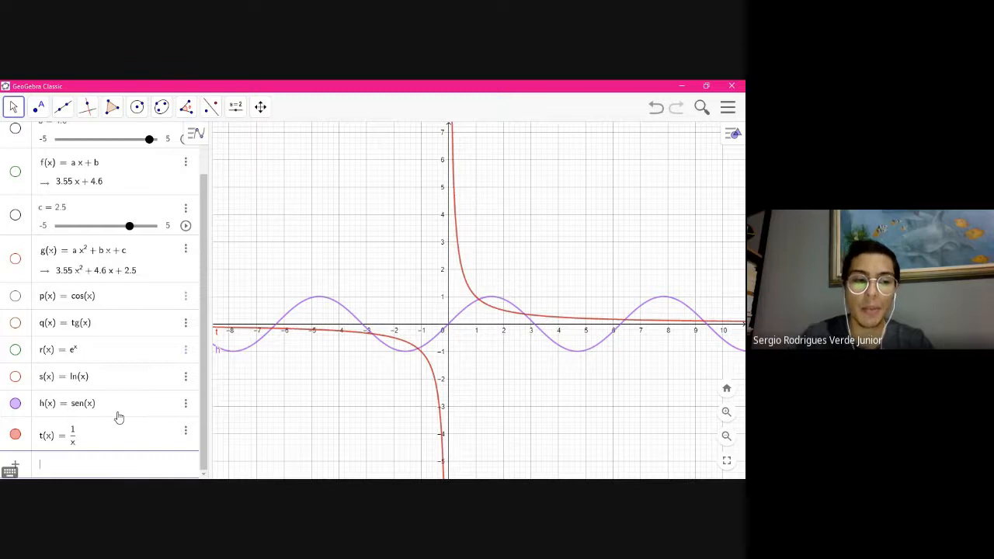
Open the on-screen math keyboard and examine its number, function and letter layouts
left_click(10, 471)
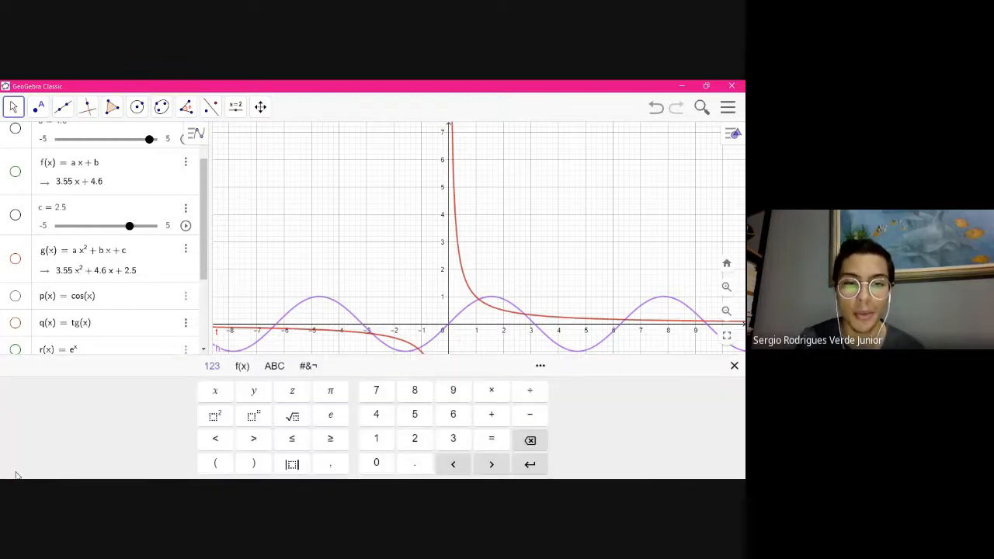
left_click(242, 366)
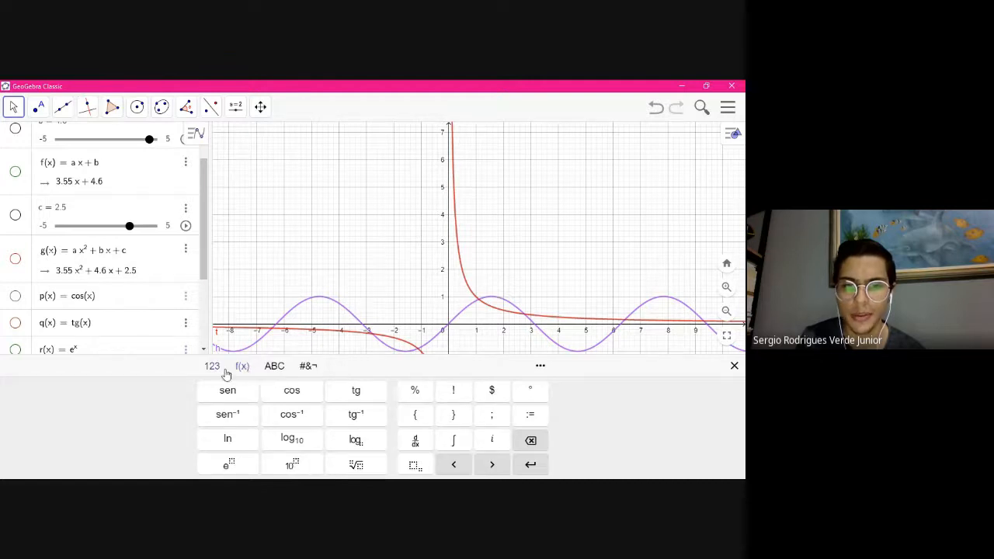
left_click(211, 371)
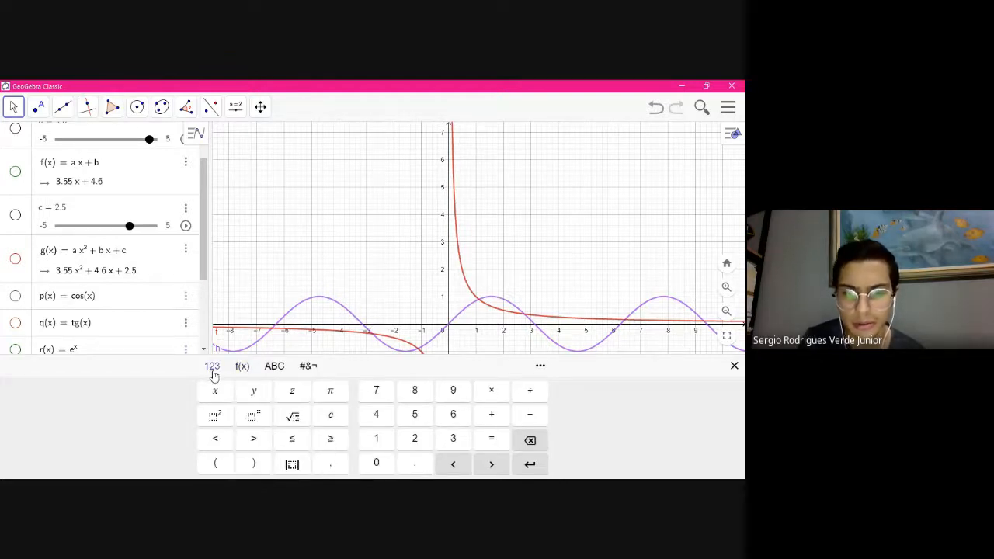
left_click(243, 368)
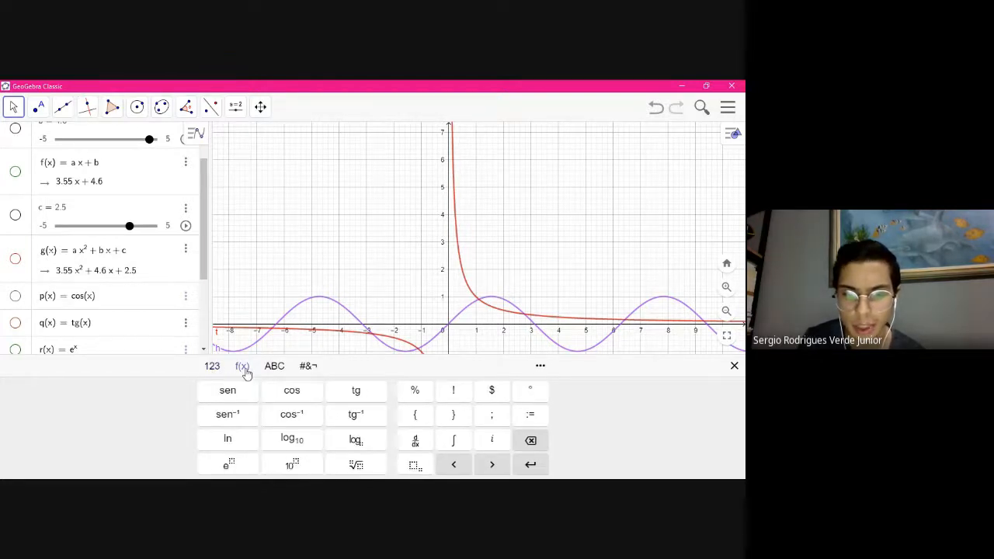
left_click(273, 371)
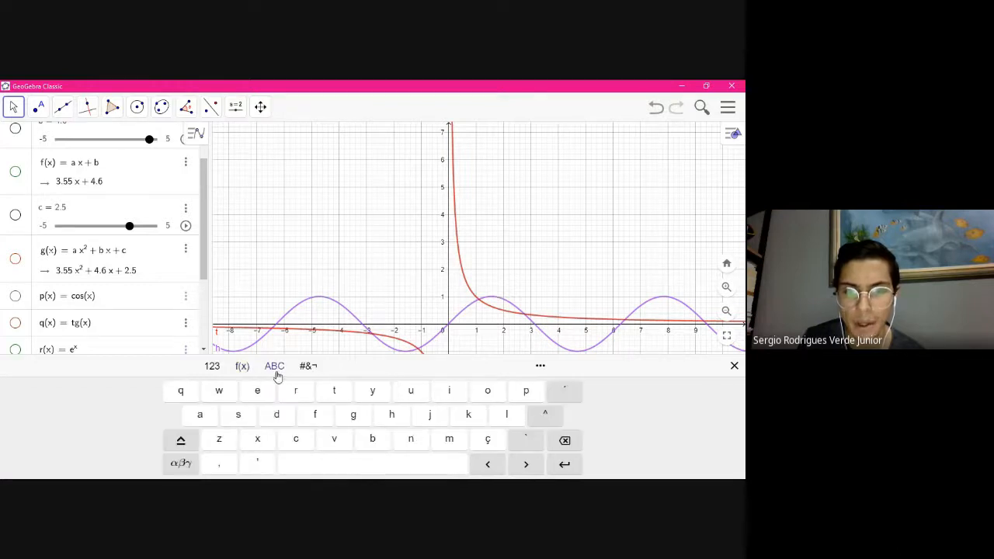
left_click(247, 374)
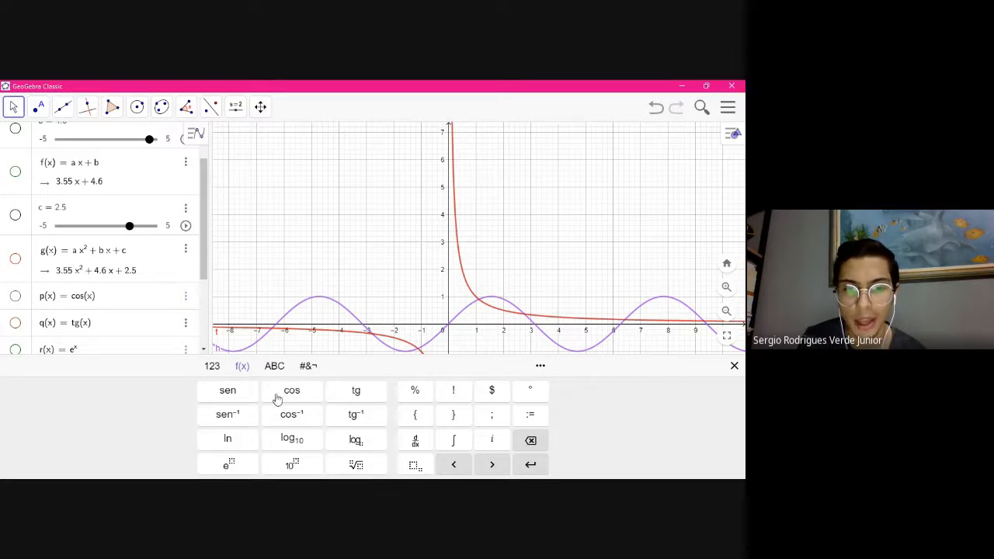
left_click(214, 368)
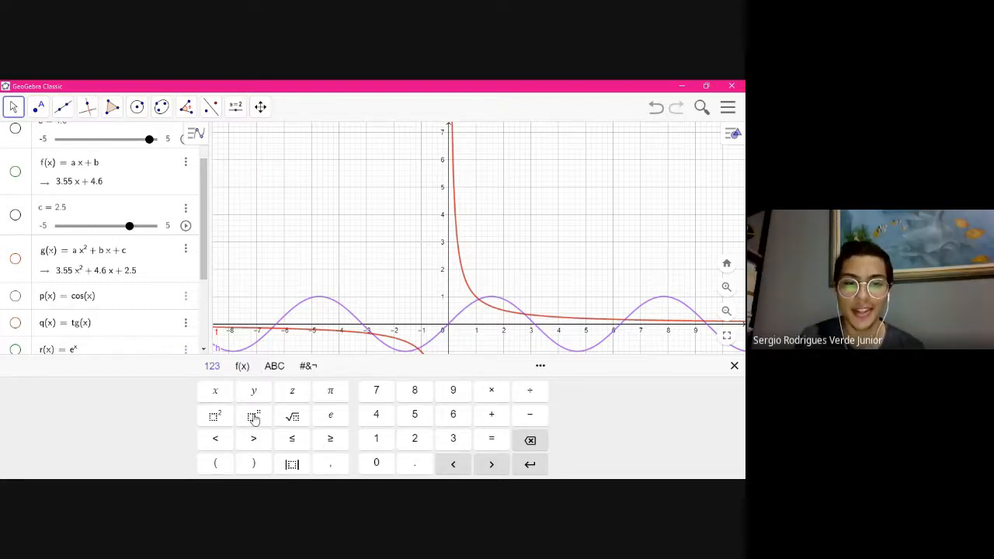
Try building the fraction 1/x in the empty entry row with the on-screen math keyboard
scroll(160, 321, "down", 3)
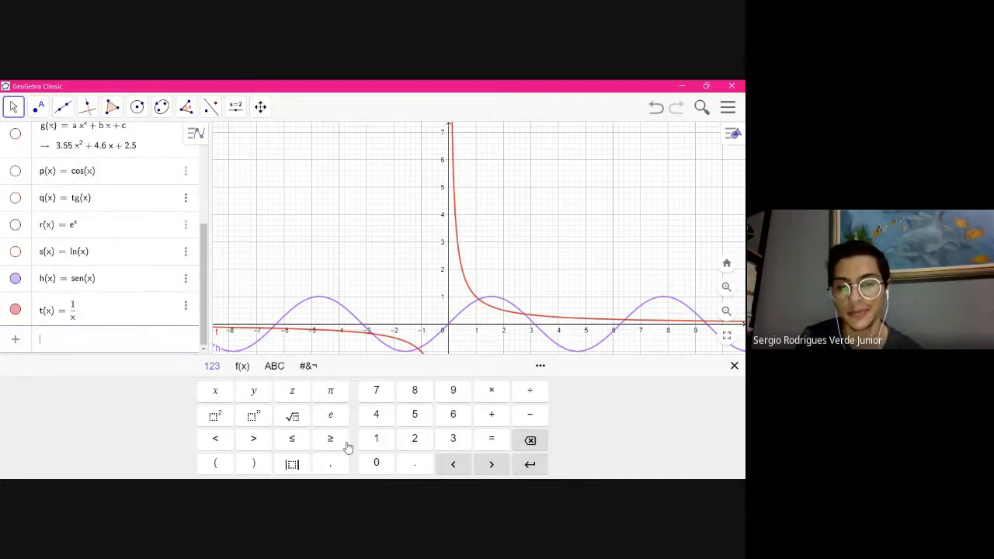
left_click(377, 440)
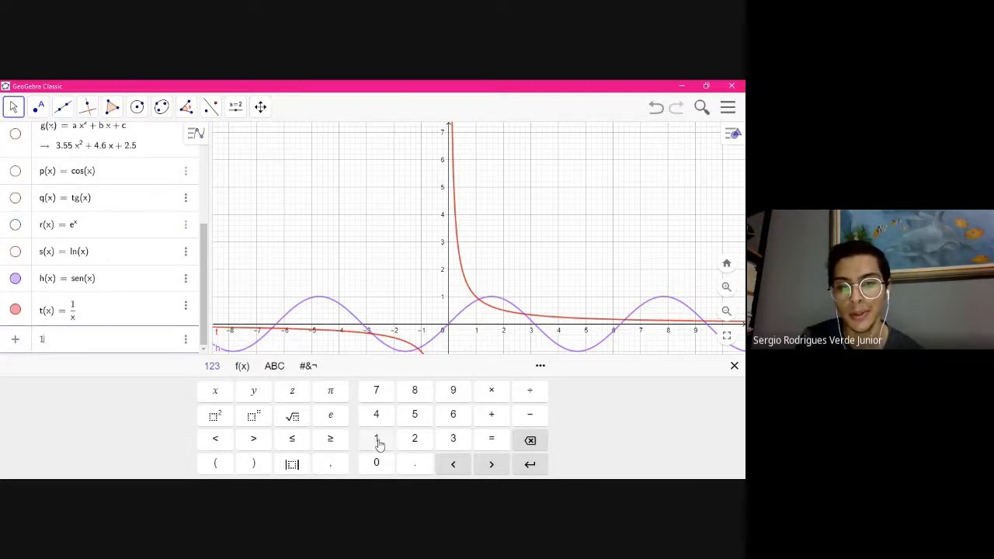
left_click(531, 391)
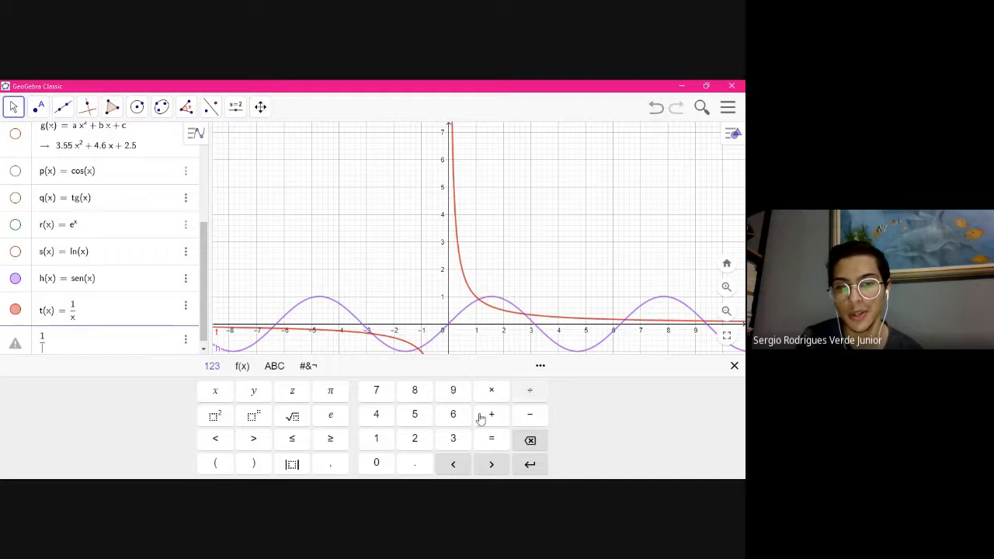
left_click(219, 394)
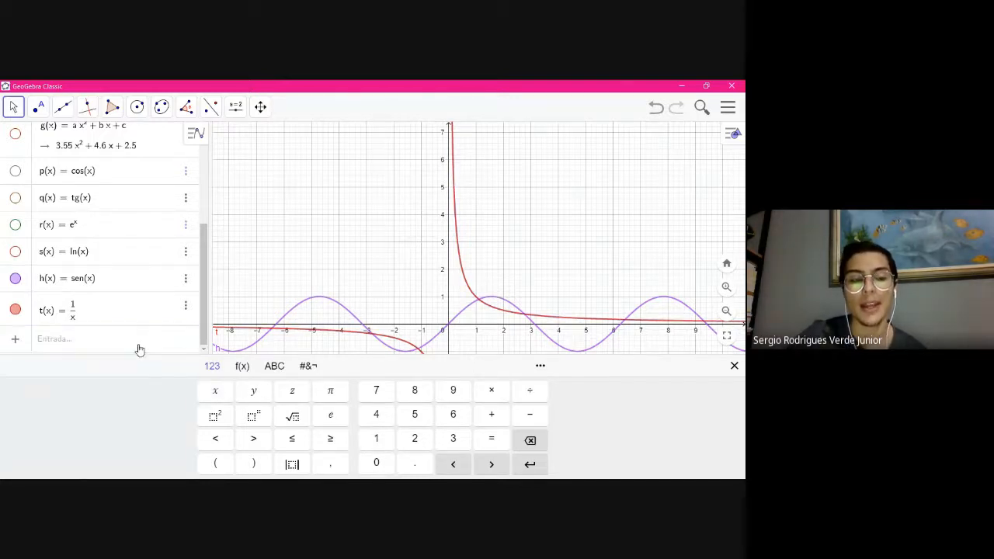
Dismiss the on-screen math keyboard and hide the sine and reciprocal curves in the graph
left_click(299, 242)
left_click(185, 434)
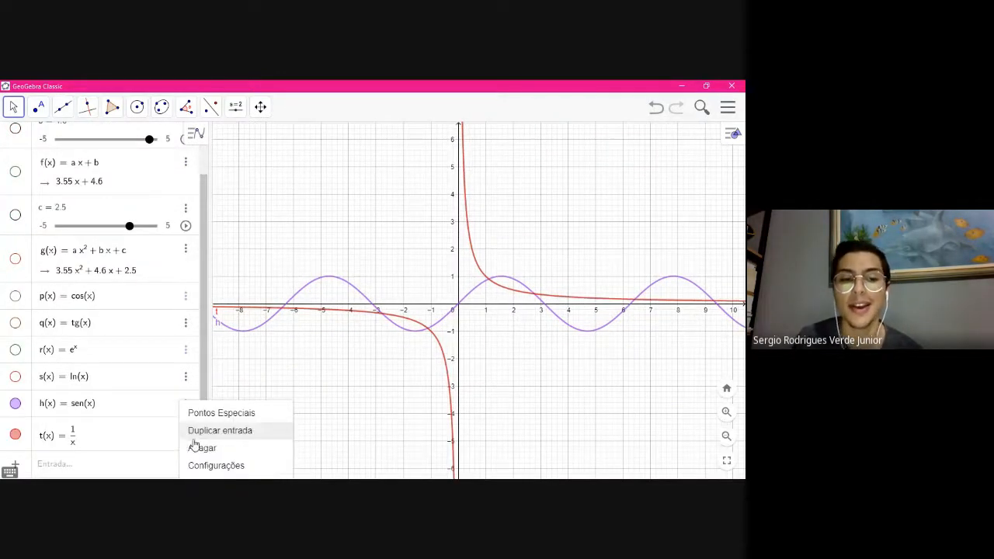
left_click(212, 393)
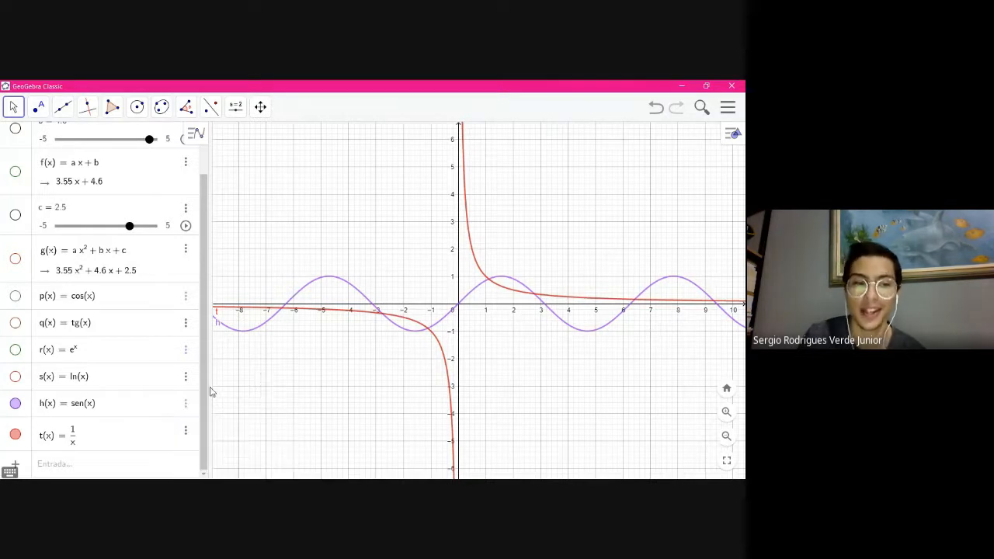
left_click(15, 403)
left_click(15, 434)
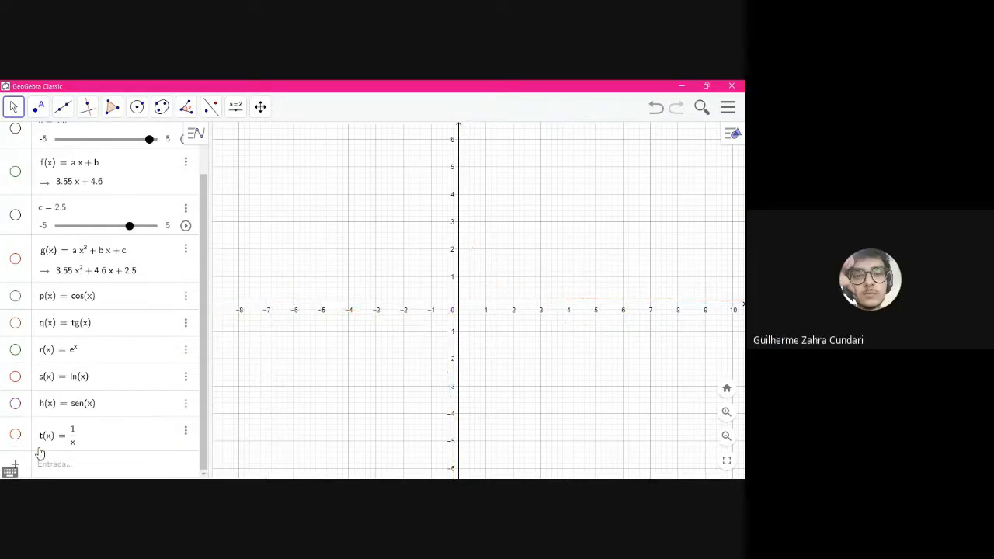
Delete the reciprocal function t(x) = 1/x and the sine function h(x) from the algebra list
left_click(187, 431)
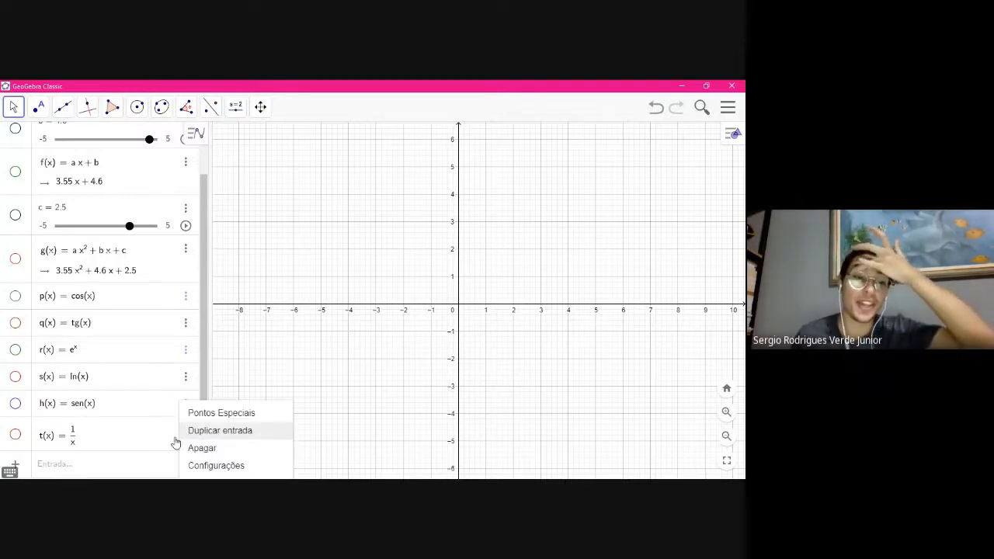
left_click(266, 360)
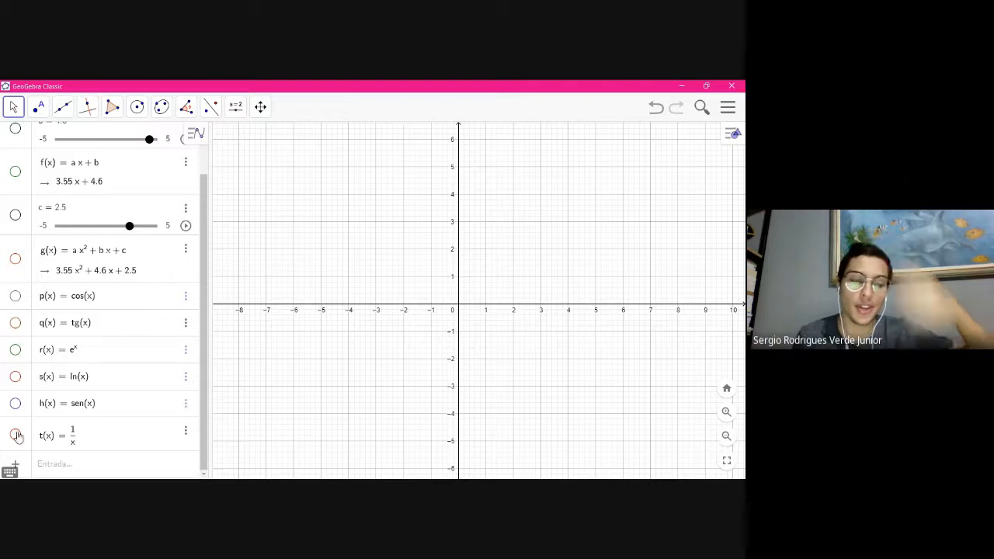
left_click(184, 432)
left_click(190, 450)
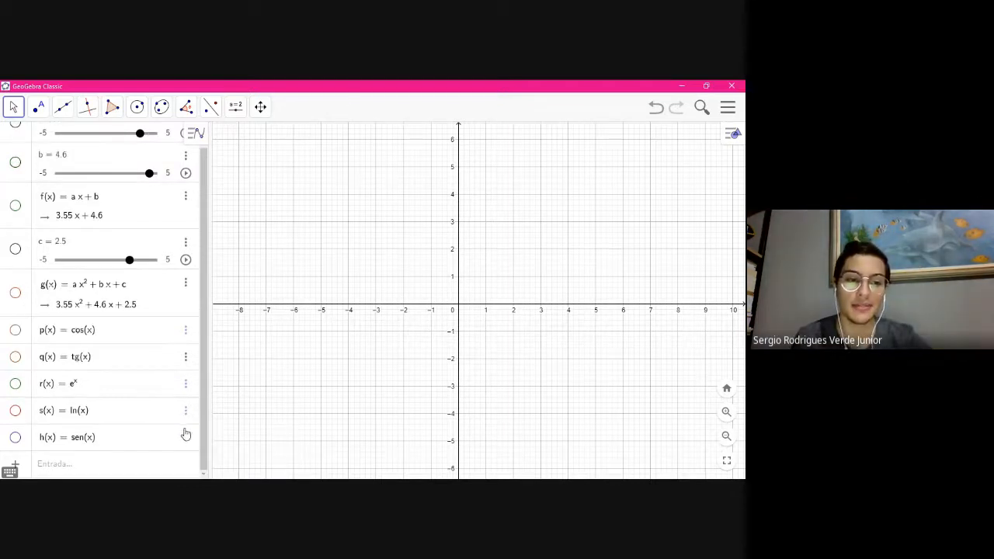
left_click(186, 436)
left_click(189, 449)
Delete the logarithm s(x) = ln(x) and the exponential r(x) = e^x from the algebra list
left_click(185, 430)
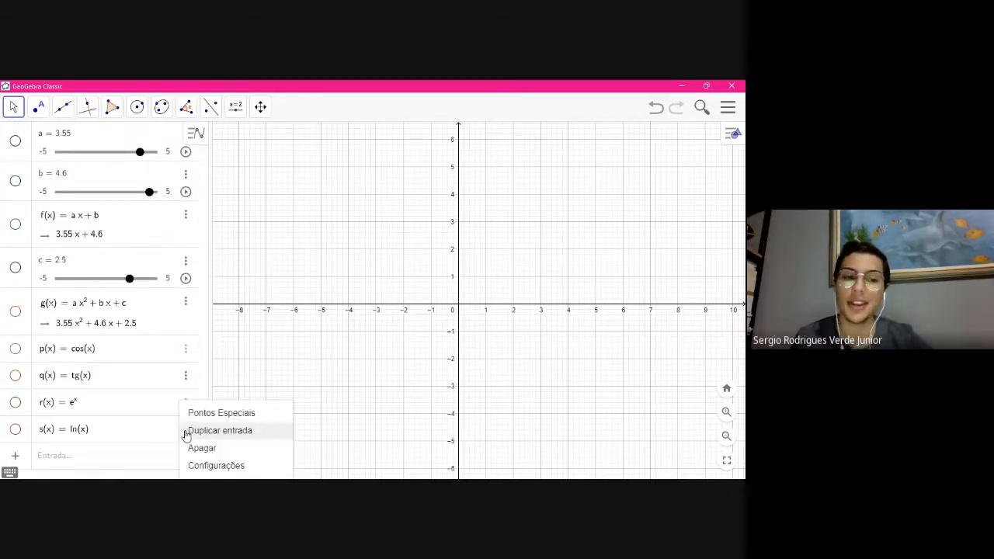
left_click(192, 448)
left_click(185, 407)
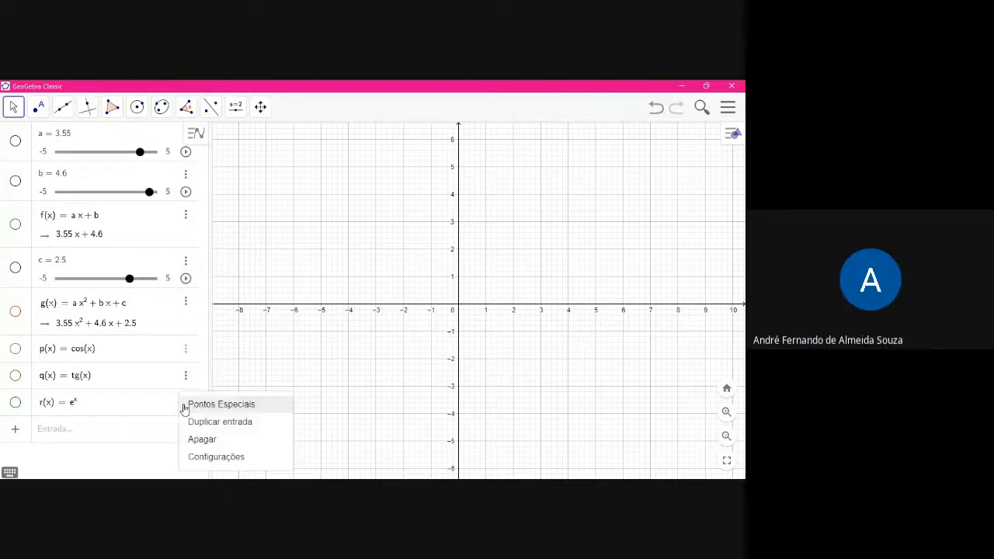
left_click(189, 440)
Delete the tangent function q(x) = tg(x) and the cosine function p(x) = cos(x)
left_click(187, 378)
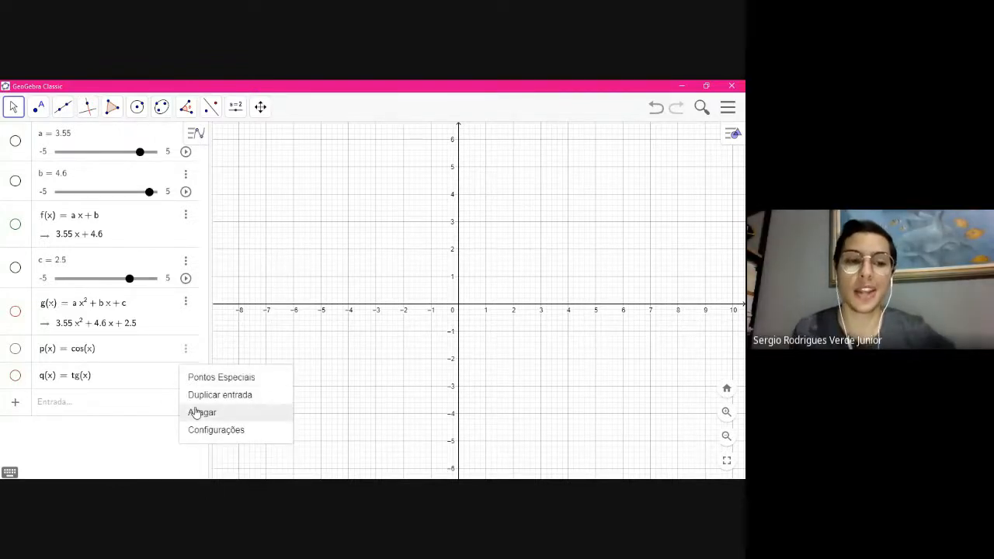
left_click(171, 407)
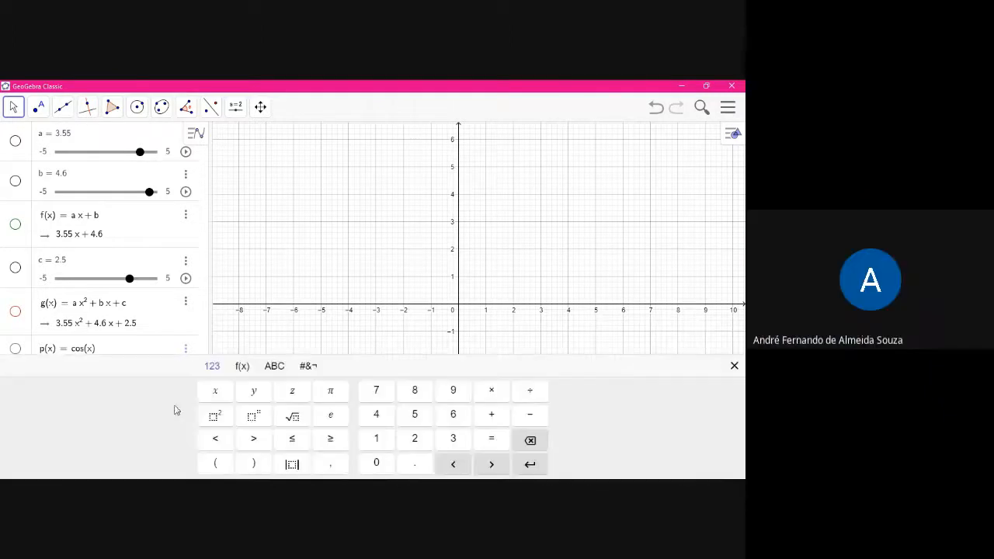
left_click(250, 311)
left_click(195, 376)
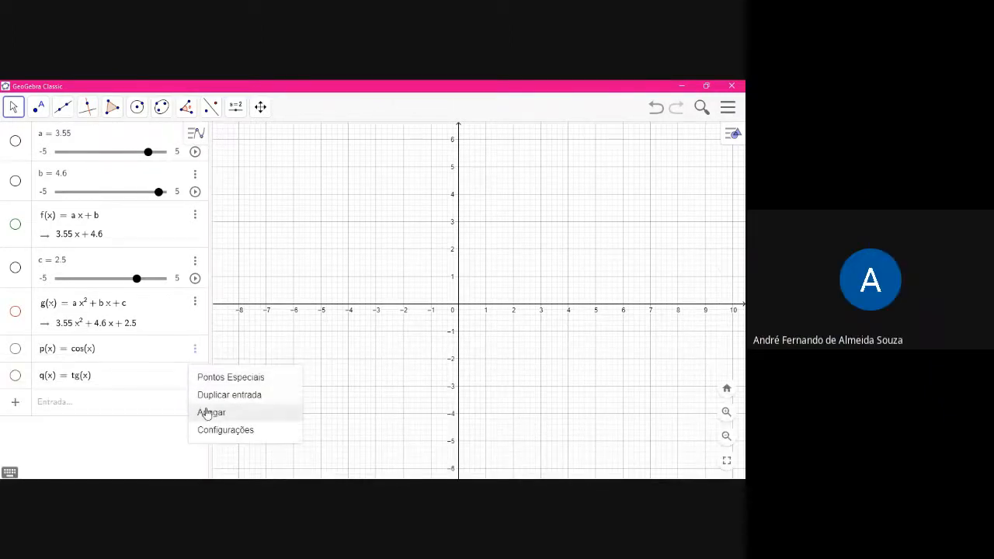
left_click(208, 416)
left_click(194, 348)
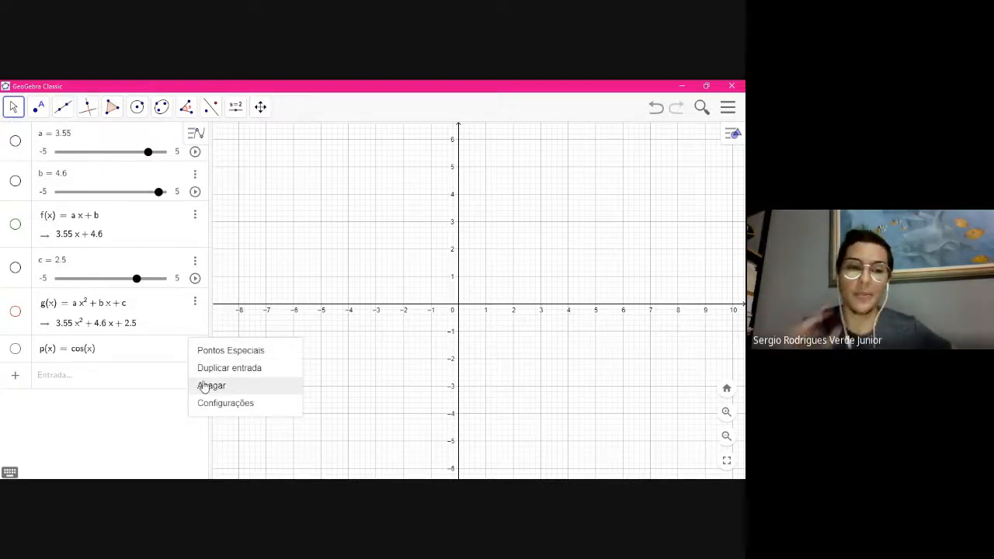
left_click(204, 385)
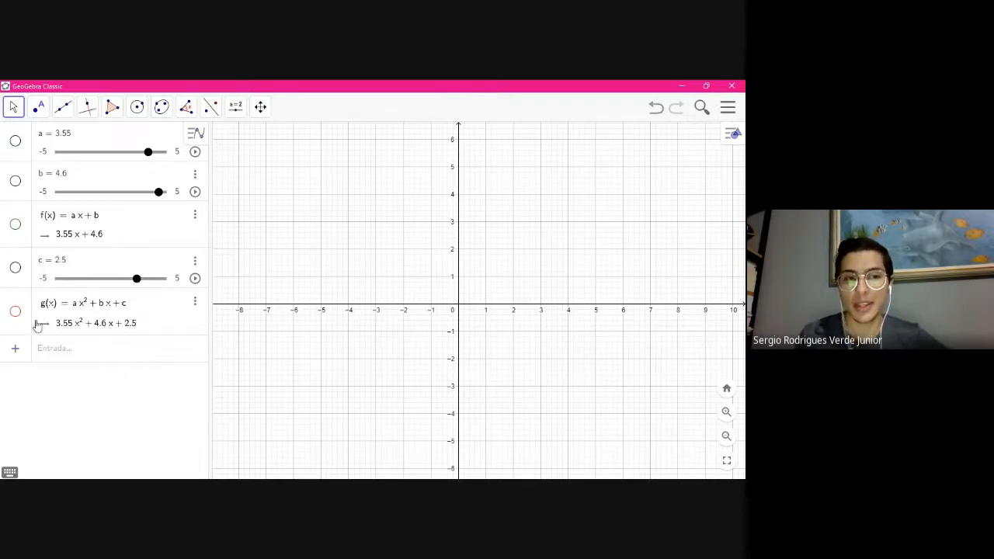
Delete the quadratic function g(x) = ax² + bx + c and the linear function f(x) = ax + b
left_click(195, 303)
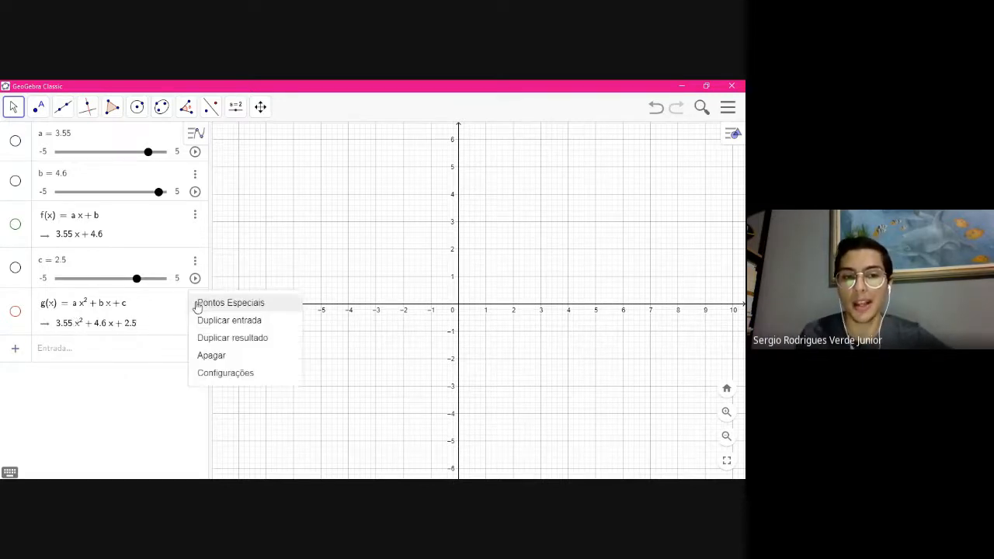
left_click(208, 355)
left_click(195, 215)
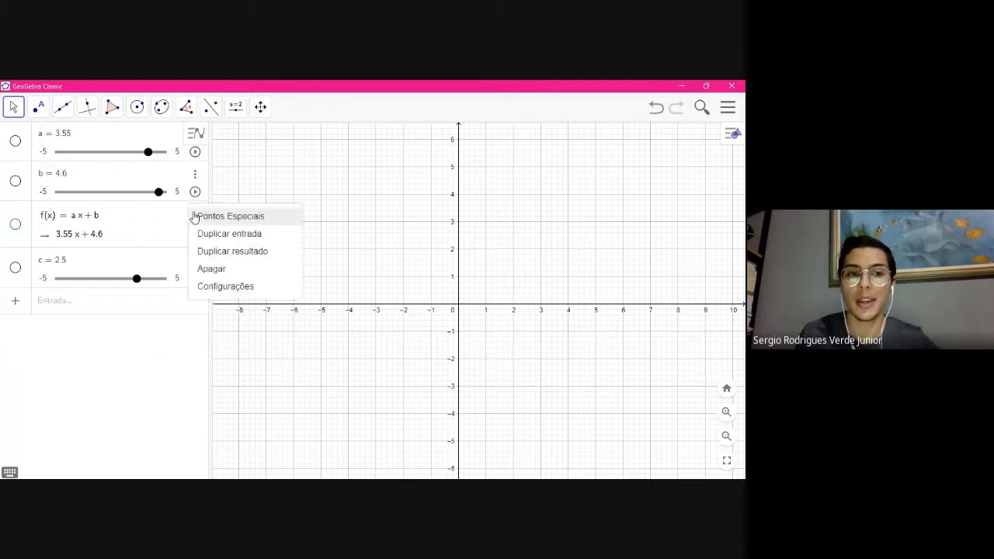
left_click(203, 266)
Delete the sliders c and b, keeping only slider a
left_click(195, 215)
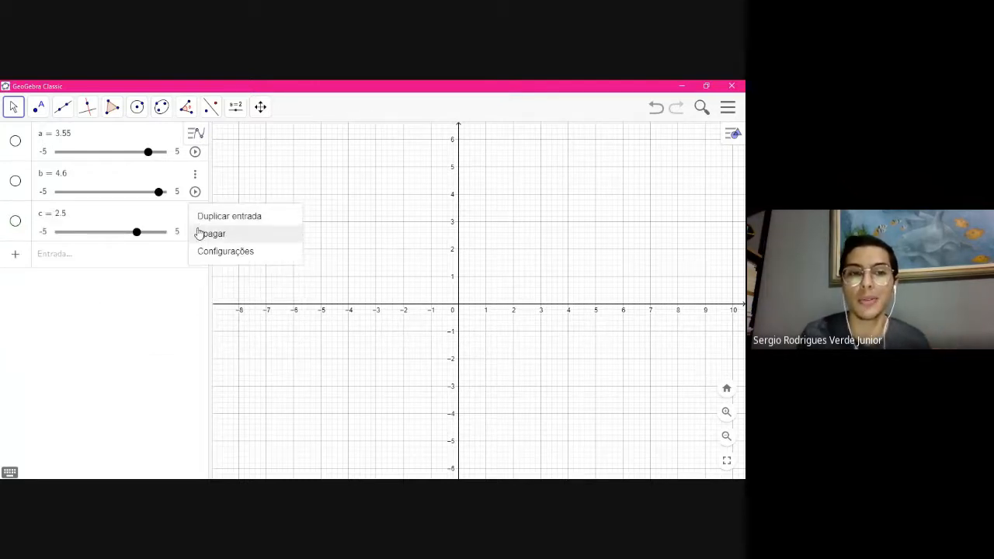
left_click(199, 234)
left_click(195, 174)
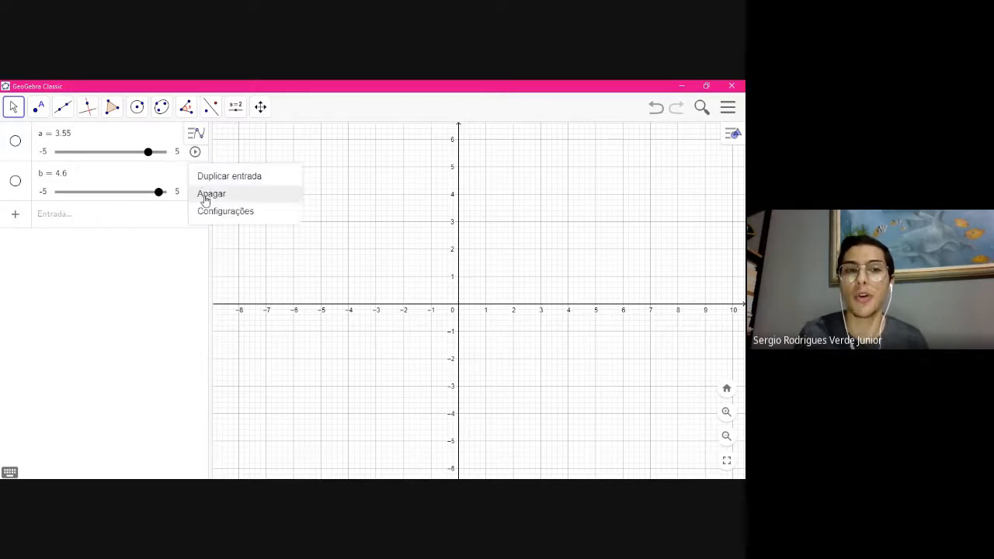
left_click(202, 194)
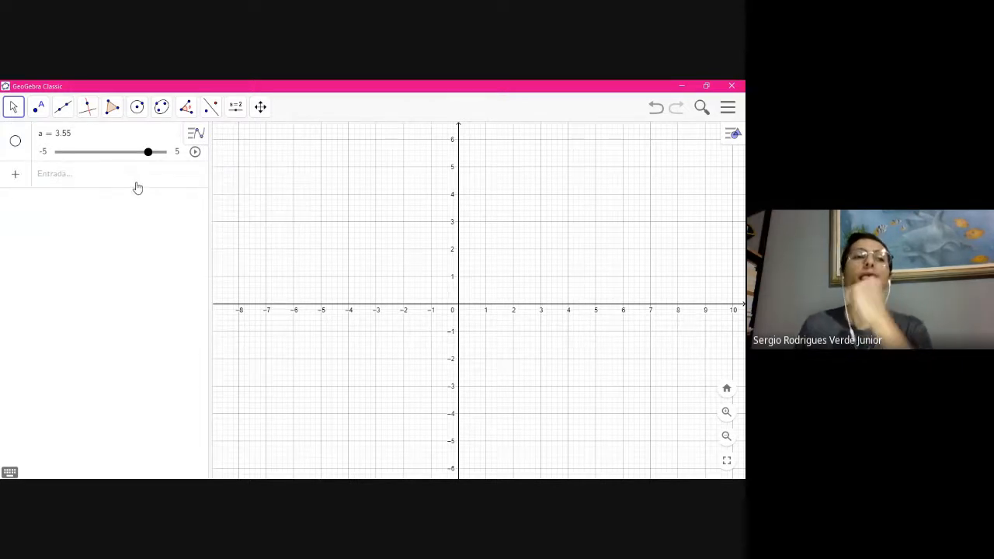
Set slider a to 4.1 and plot the quadratic function x^2
mouse_move(148, 153)
left_mouse_down()
mouse_move(58, 154)
mouse_move(155, 160)
left_mouse_up()
left_click(91, 179)
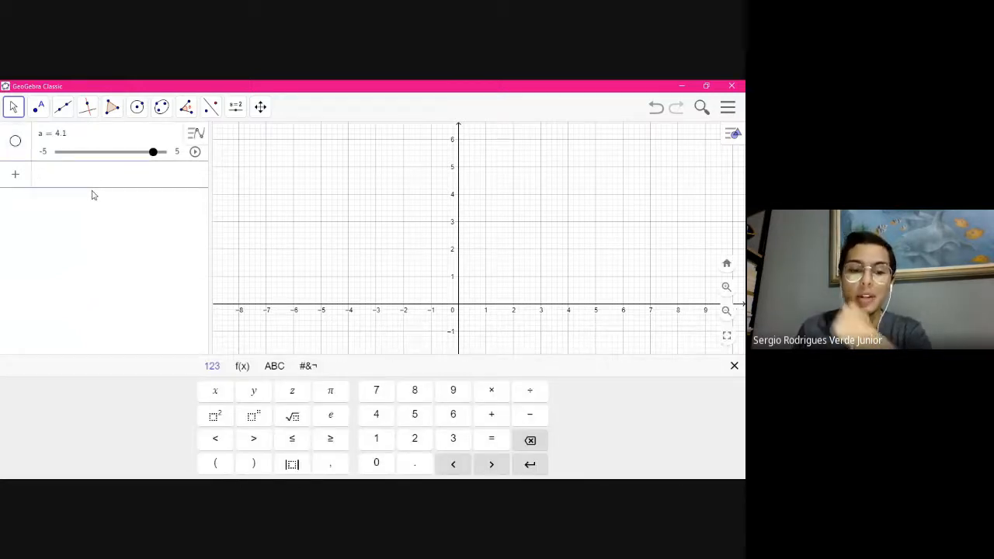
type("x")
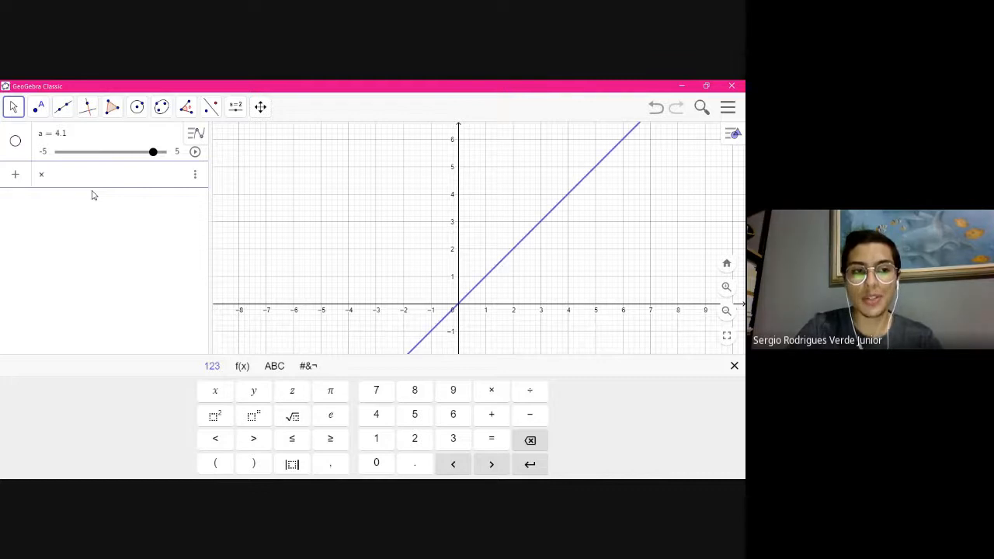
type("^2")
key("Return")
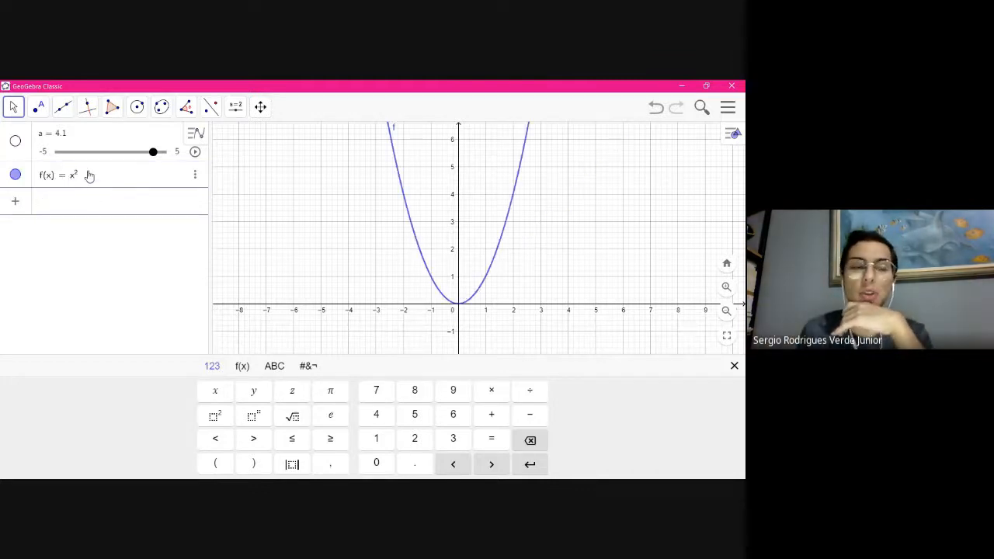
Redefine the function f as sen(x)
left_click(85, 184)
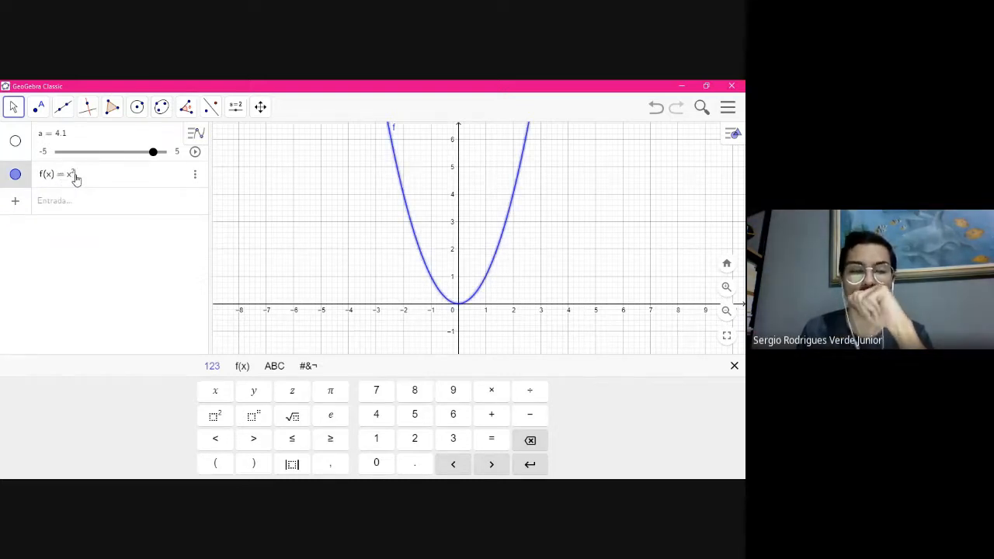
key("BackSpace")
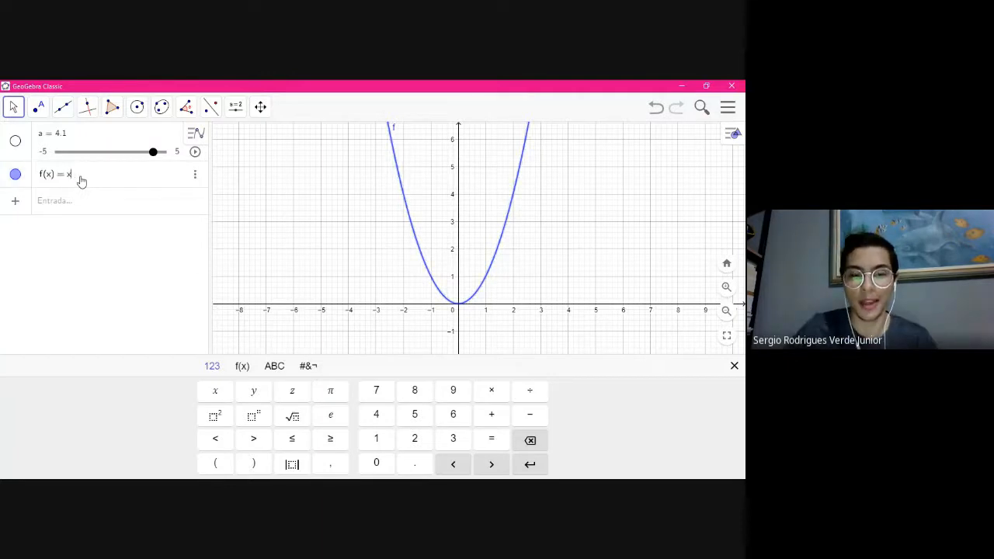
type("sen(x)")
key("Return")
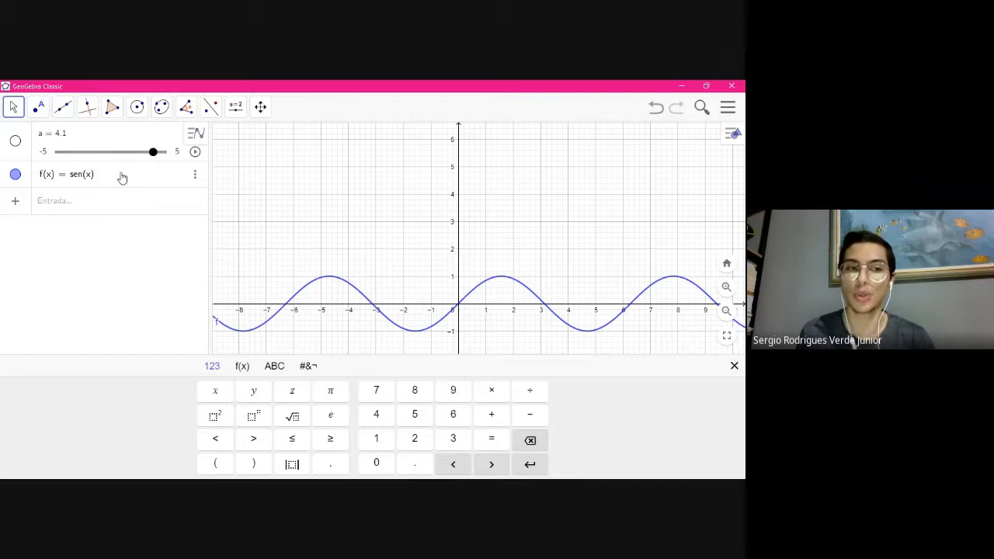
Redefine the function f as x^2 in its existing algebra row
left_click(121, 178)
key("BackSpace")
key("BackSpace")
key("BackSpace")
key("BackSpace")
key("BackSpace")
type("x) =")
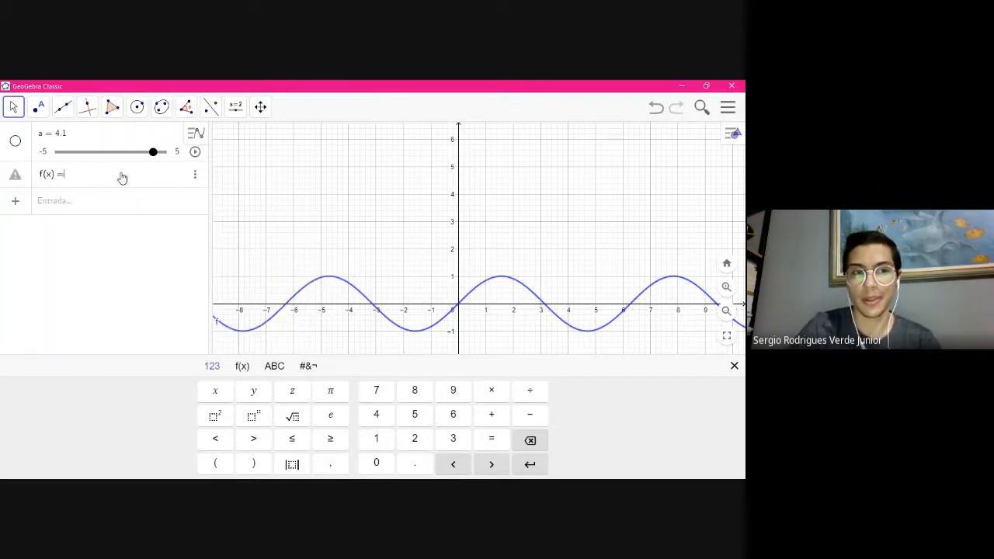
type("^2")
key("Return")
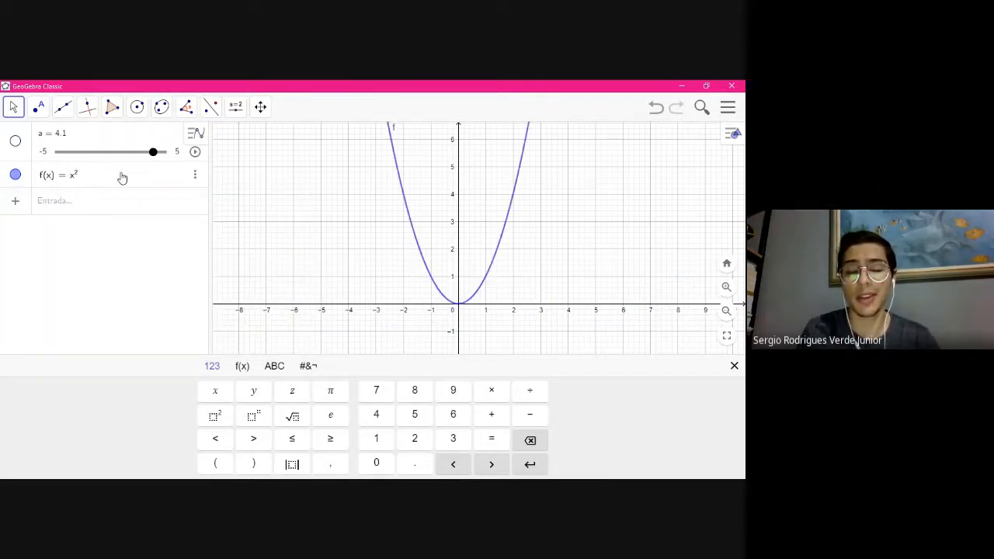
left_click(101, 203)
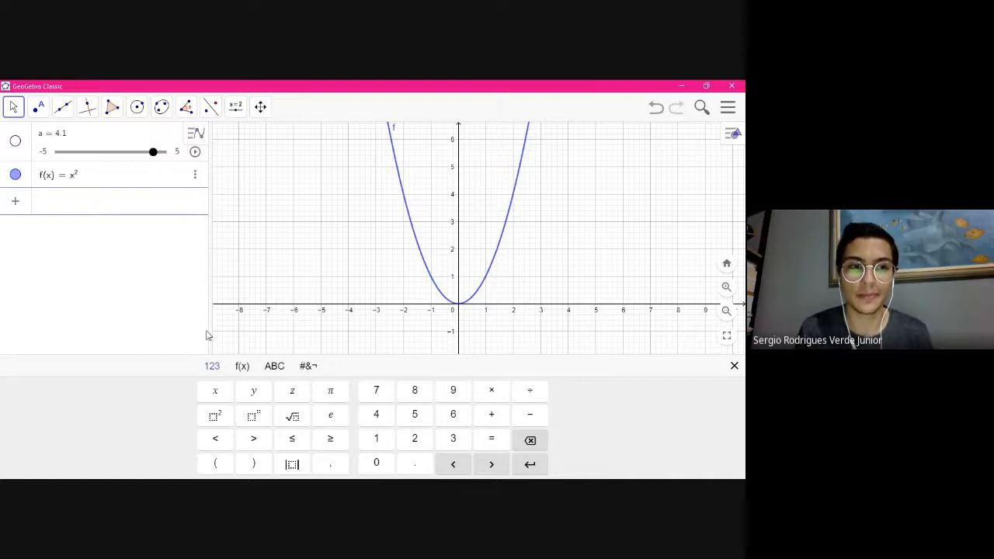
type("T")
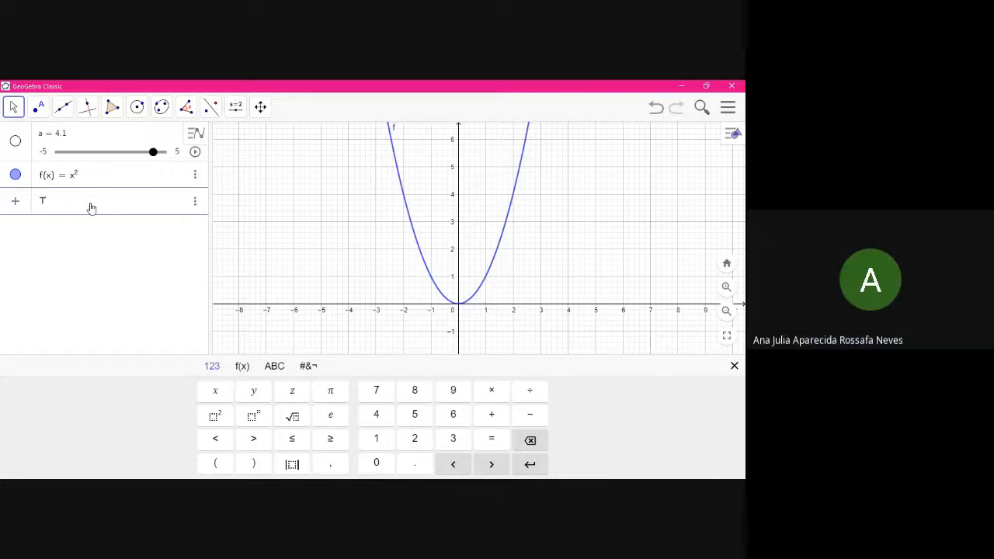
type("an")
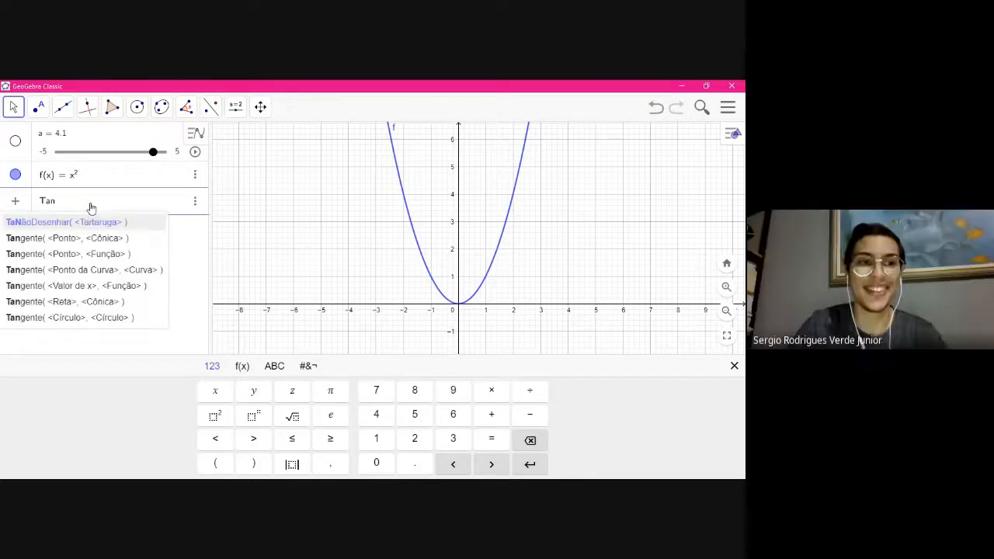
key("BackSpace")
key("BackSpace")
key("BackSpace")
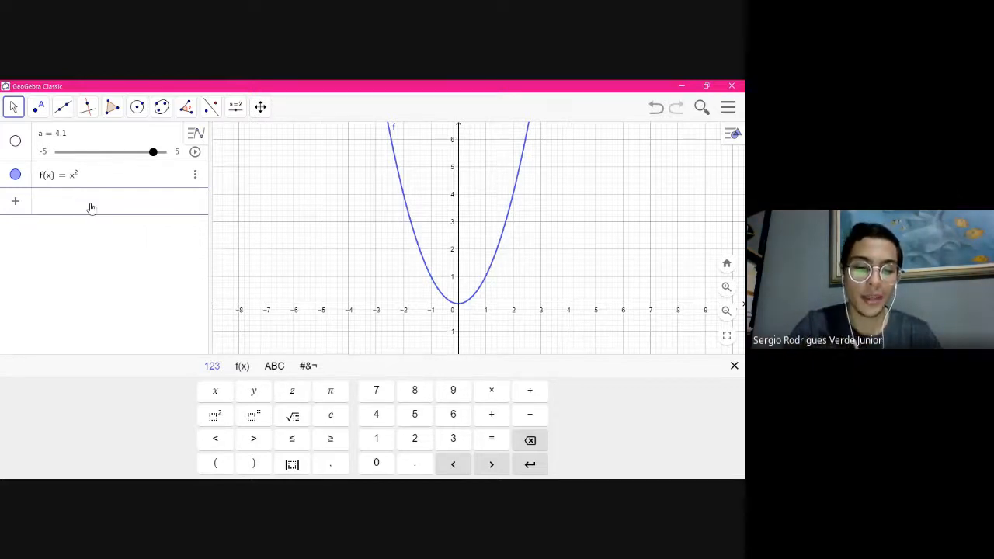
Create the tangent line to f at x = a with tangente(a,f), and start animating slider a
type("tangen")
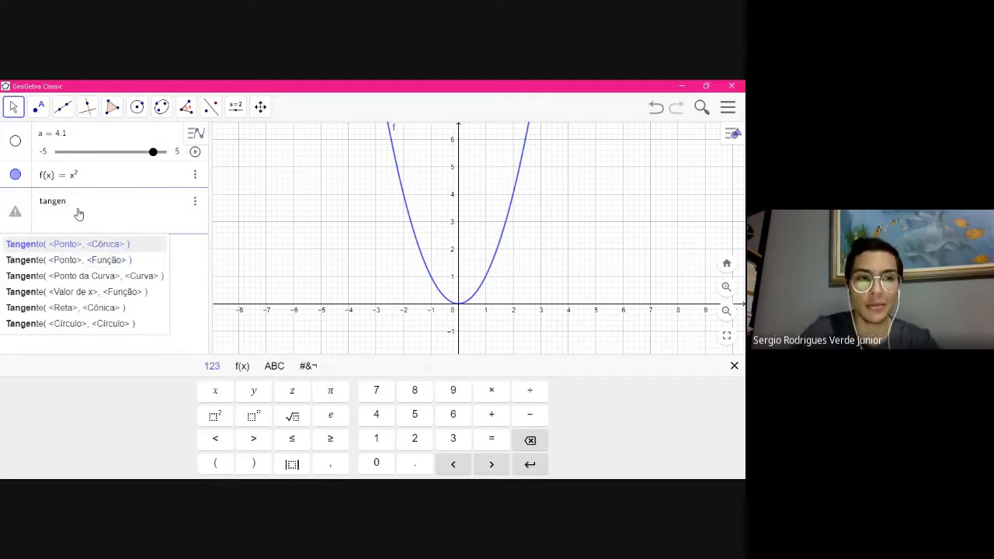
type("te(a")
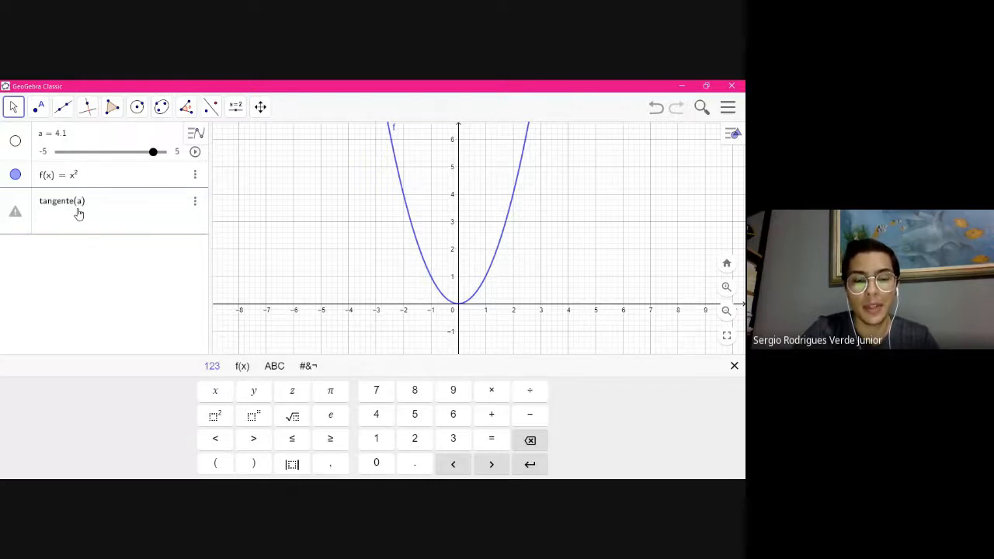
type(",f")
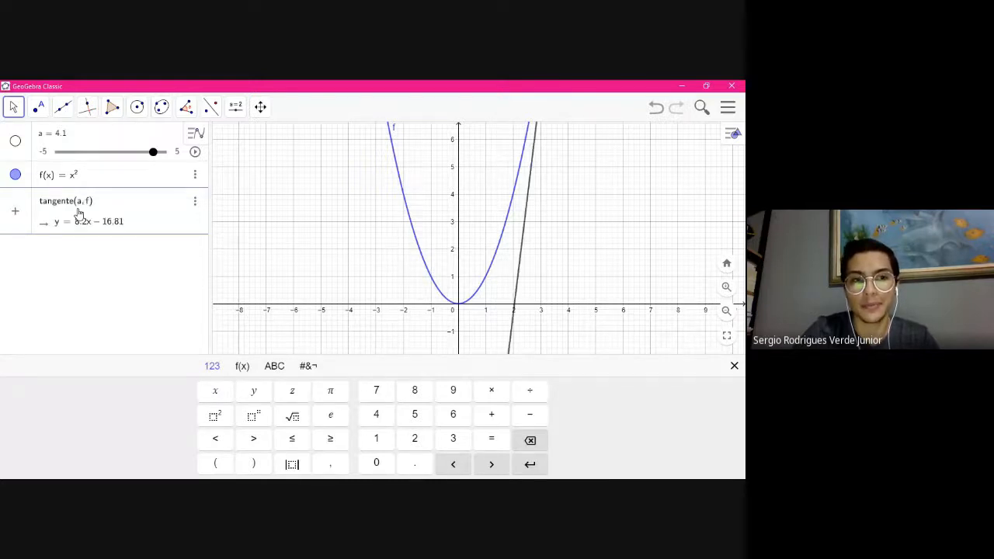
key("Return")
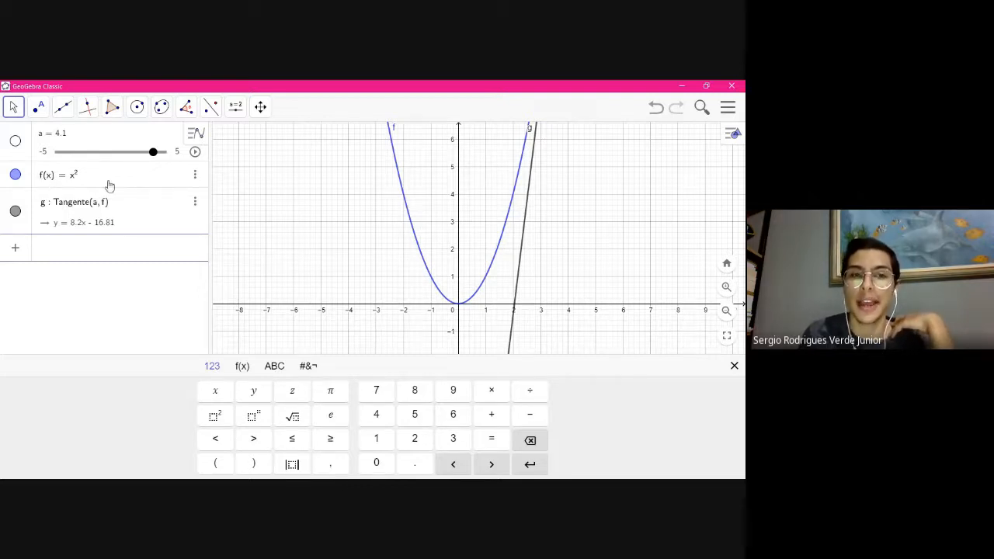
left_click(195, 152)
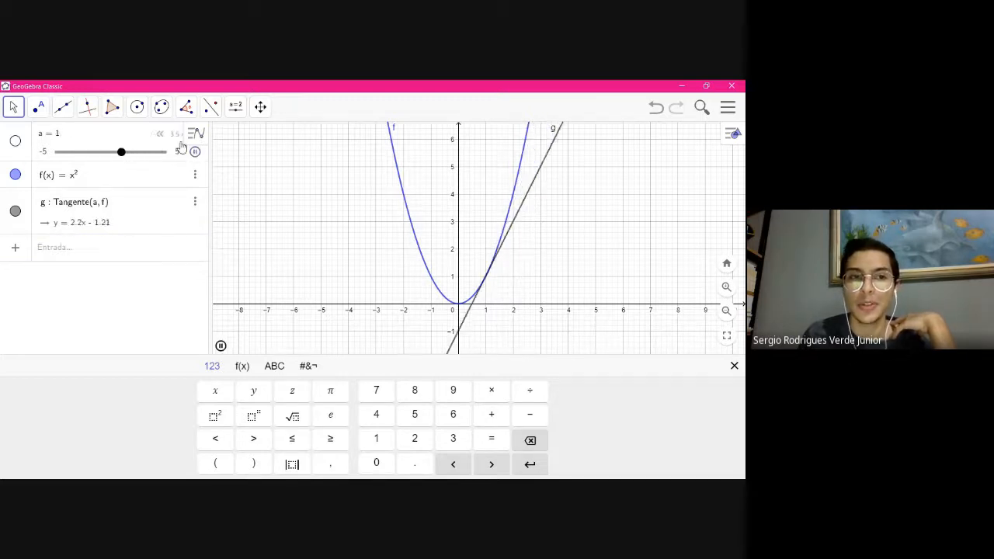
Slow the animation of slider a to a speed of 0.2× and pause it
left_click(160, 136)
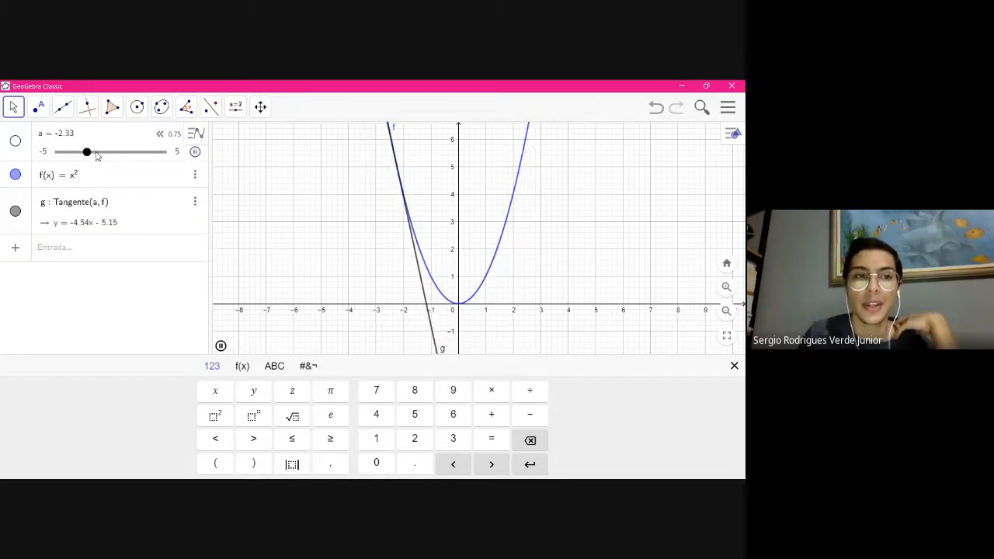
left_click(106, 156)
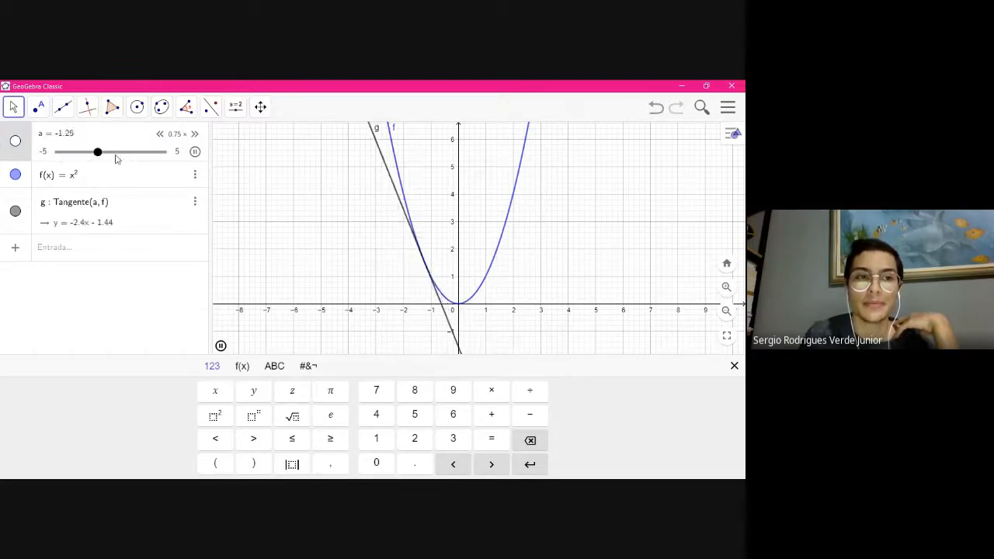
left_click(194, 133)
left_click(194, 133)
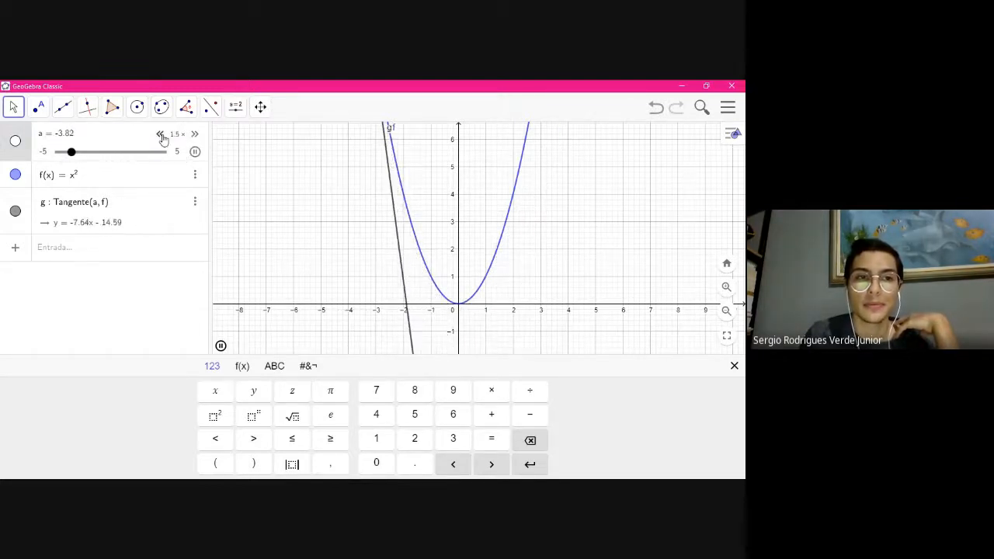
left_click(161, 136)
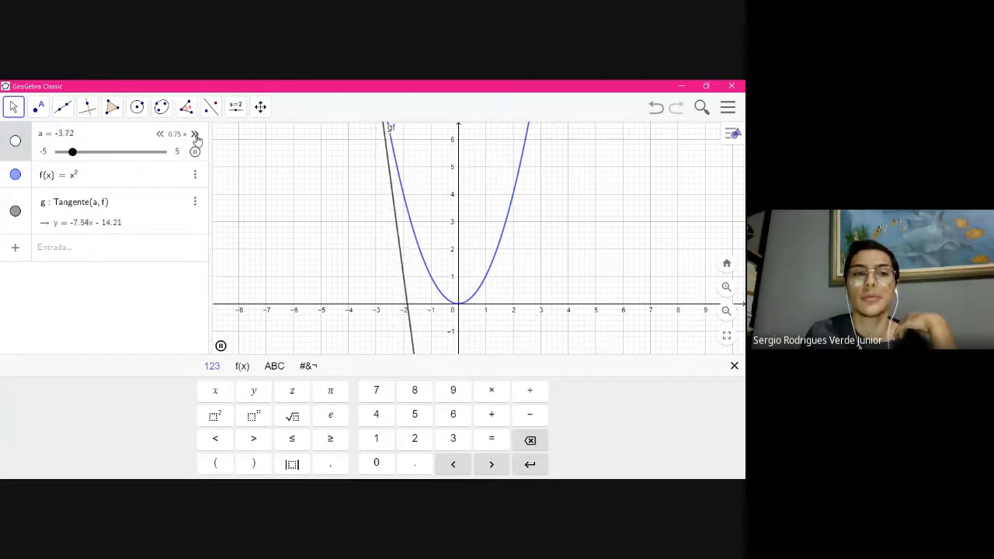
left_click(160, 134)
left_click(160, 135)
left_click(160, 134)
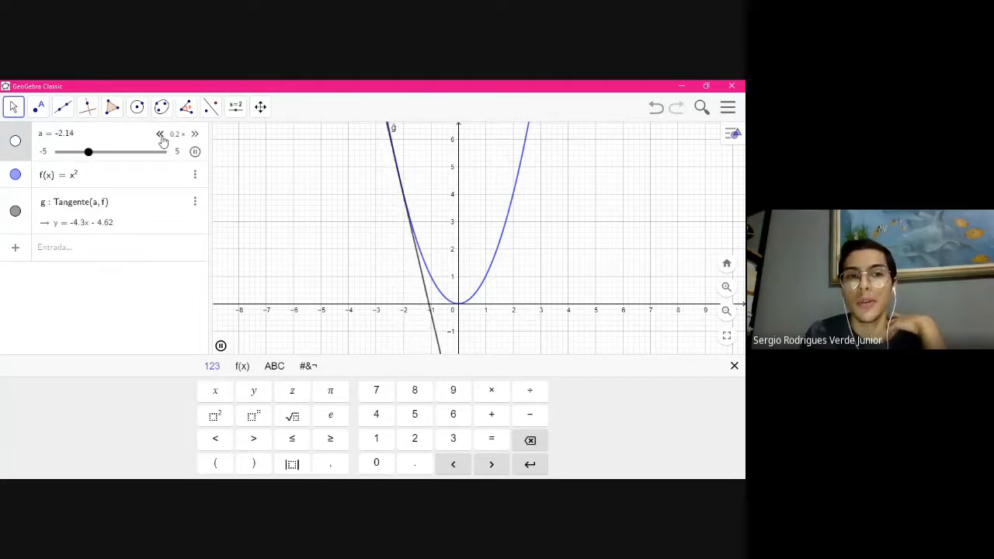
left_click(160, 134)
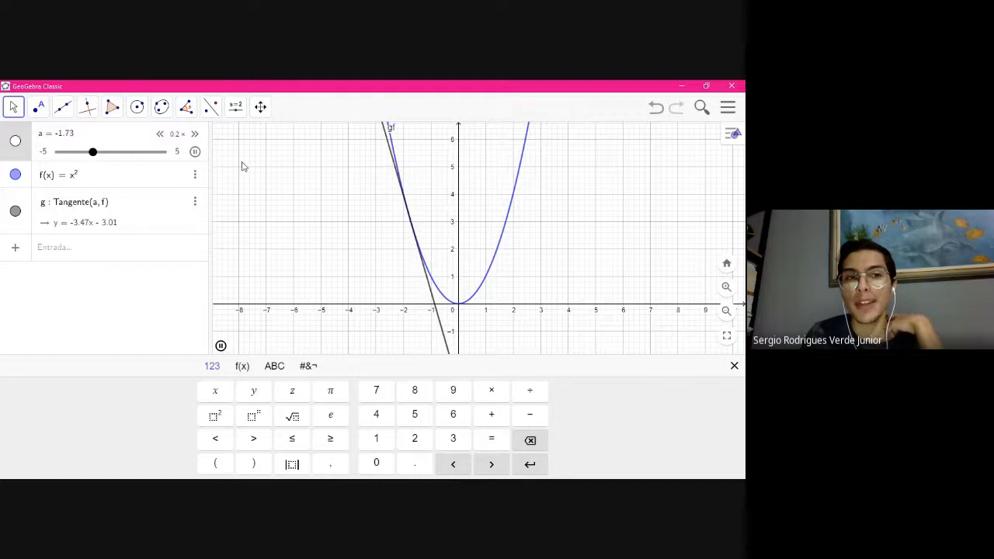
left_click(195, 152)
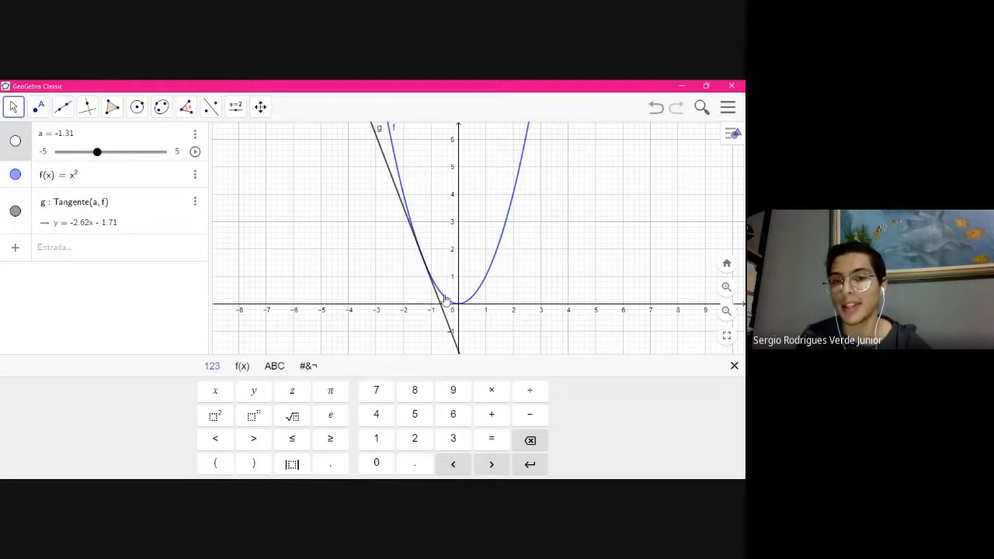
Plot the tangency point as (a, f(a)) in a new algebra row
left_click(73, 250)
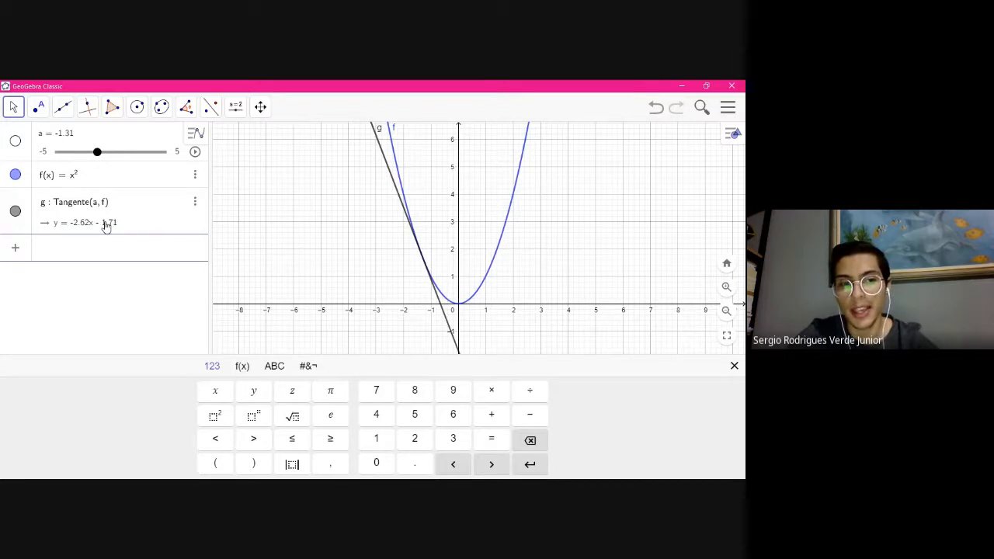
type("(")
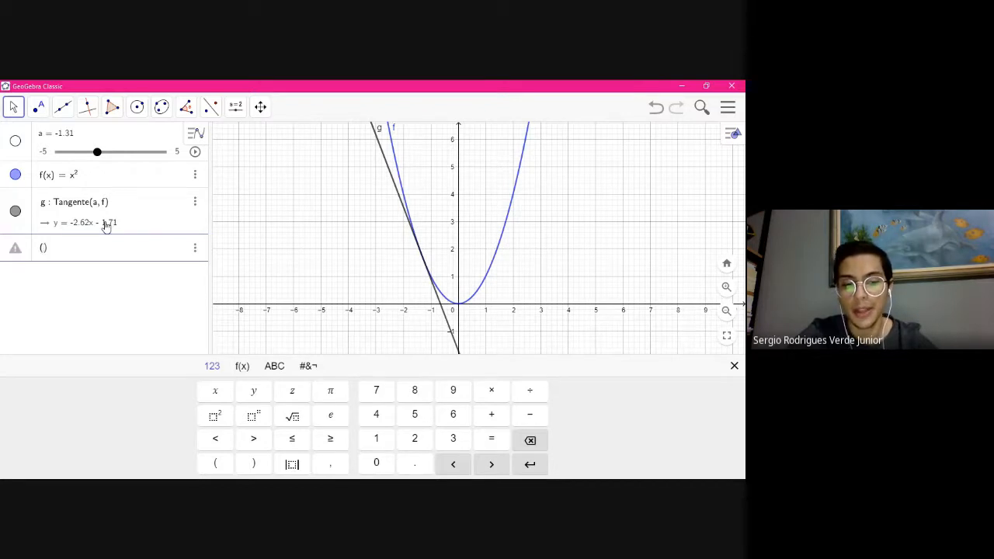
type("a, ")
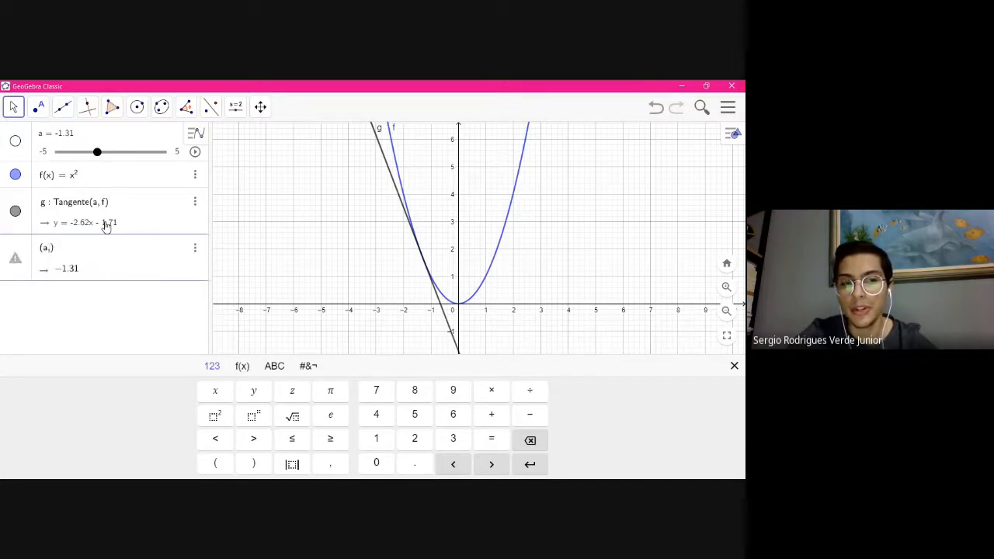
type("f")
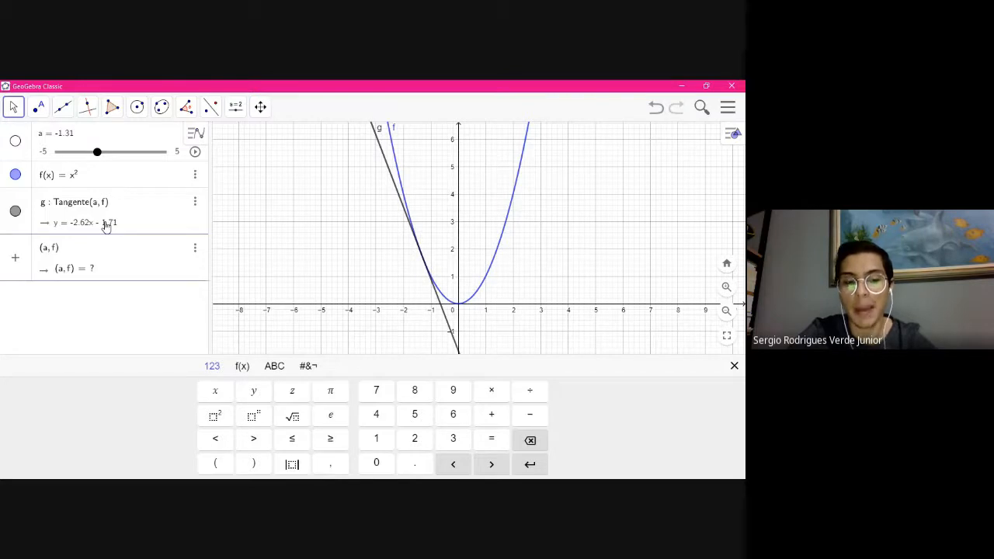
type("(a")
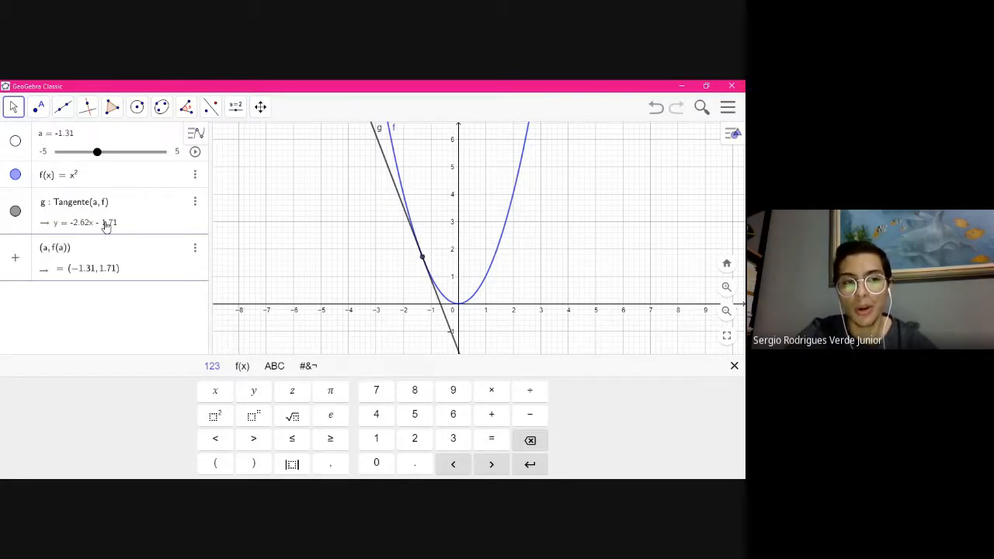
key("Return")
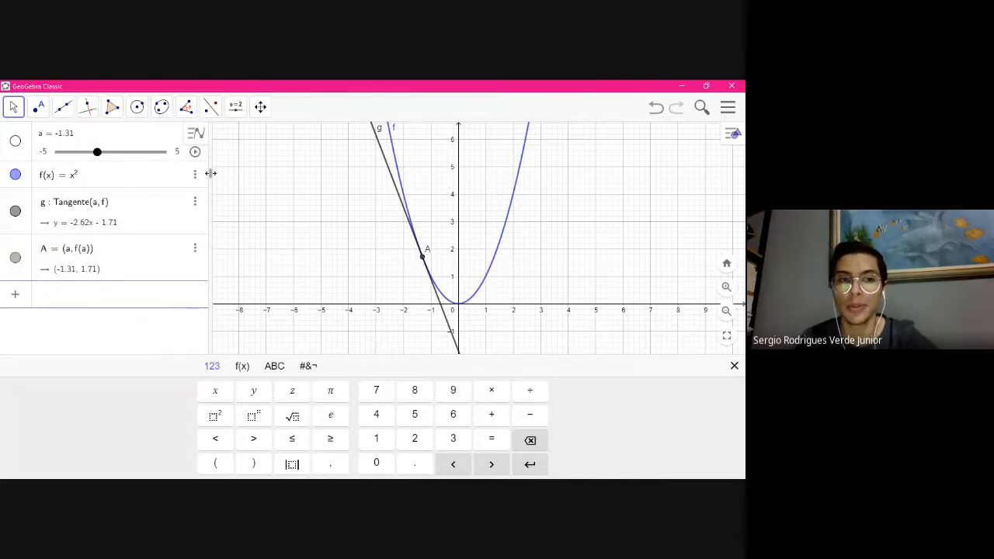
Test-run slider a's animation with the new tangency point, pausing it again, and hide the on-screen keyboard
left_click(195, 151)
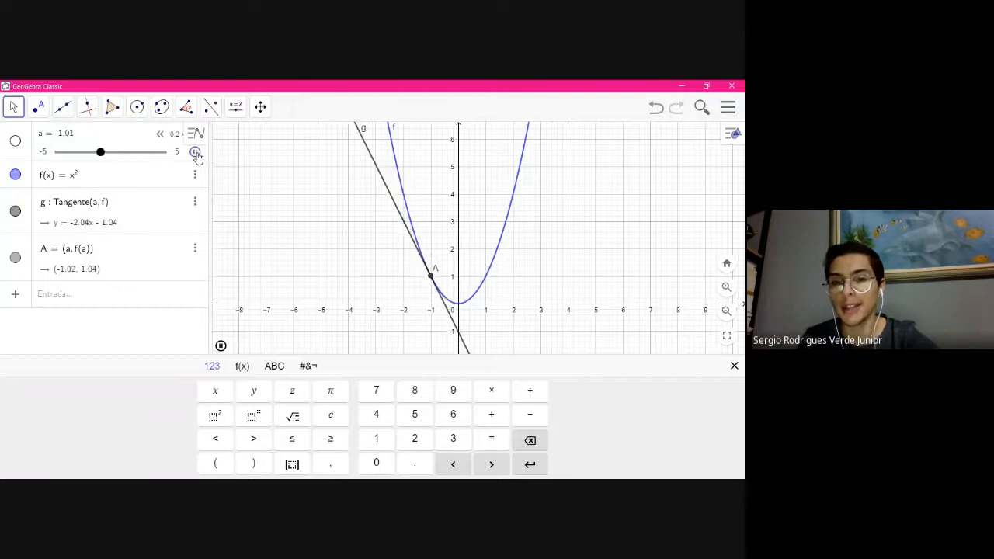
left_click(195, 151)
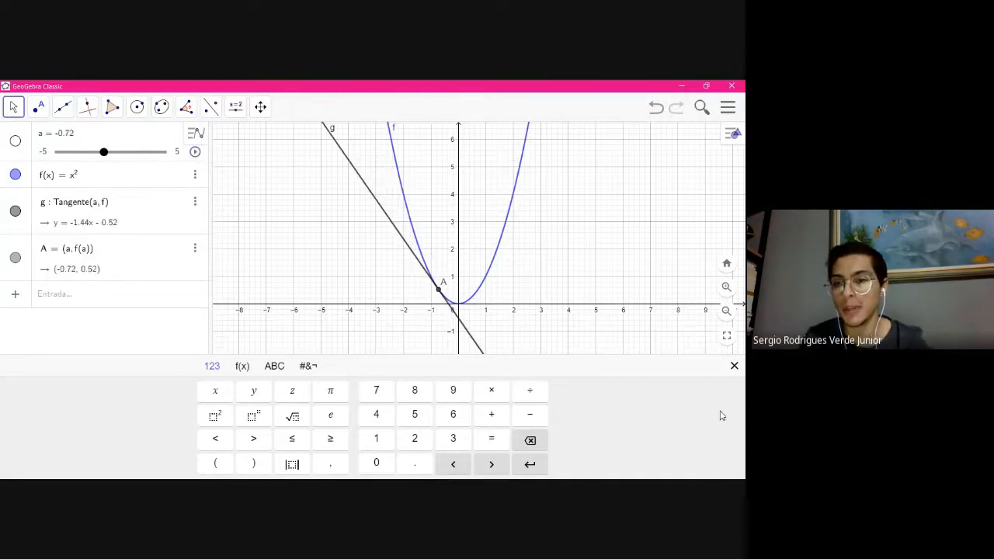
left_click(733, 365)
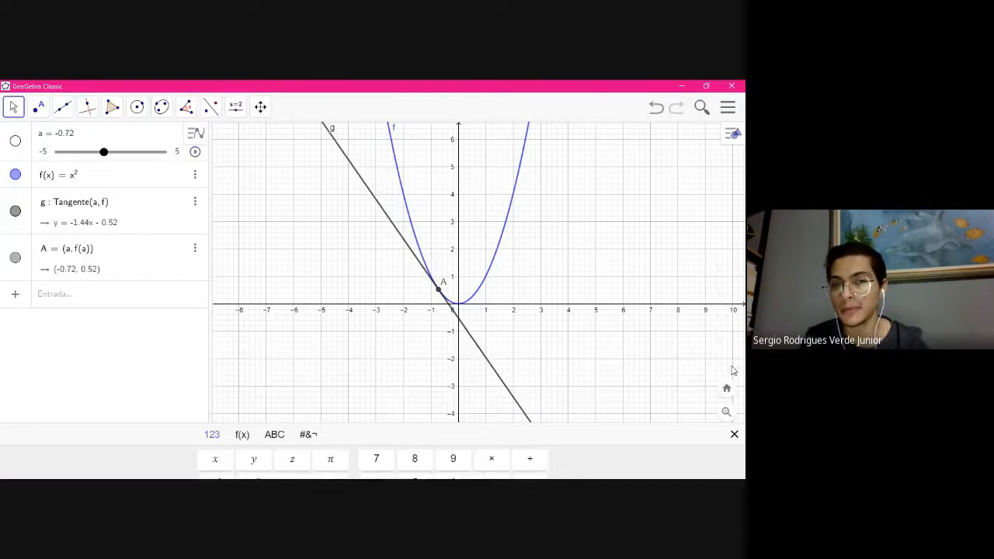
Run slider a's animation once more, pause it, and set a to 0.4
left_click(195, 152)
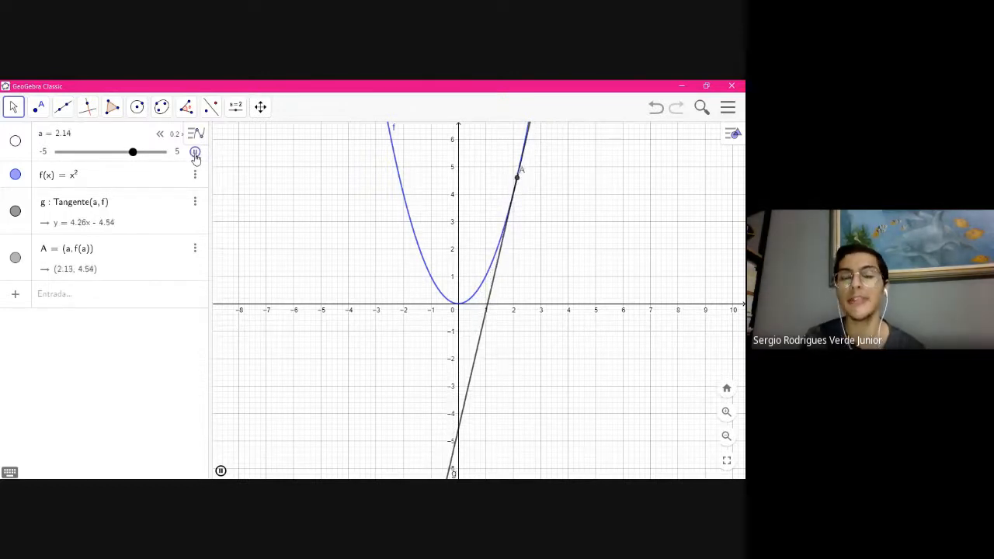
left_click(195, 153)
left_click_drag(134, 152, 114, 152)
left_click(84, 297)
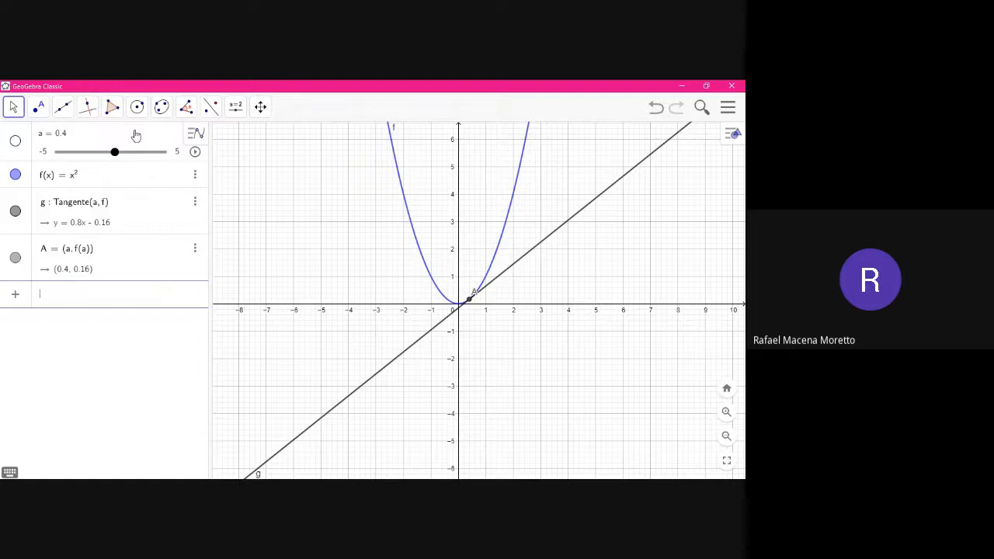
Open the slider-specific settings (Controle Deslizante) of slider a
left_click(136, 136)
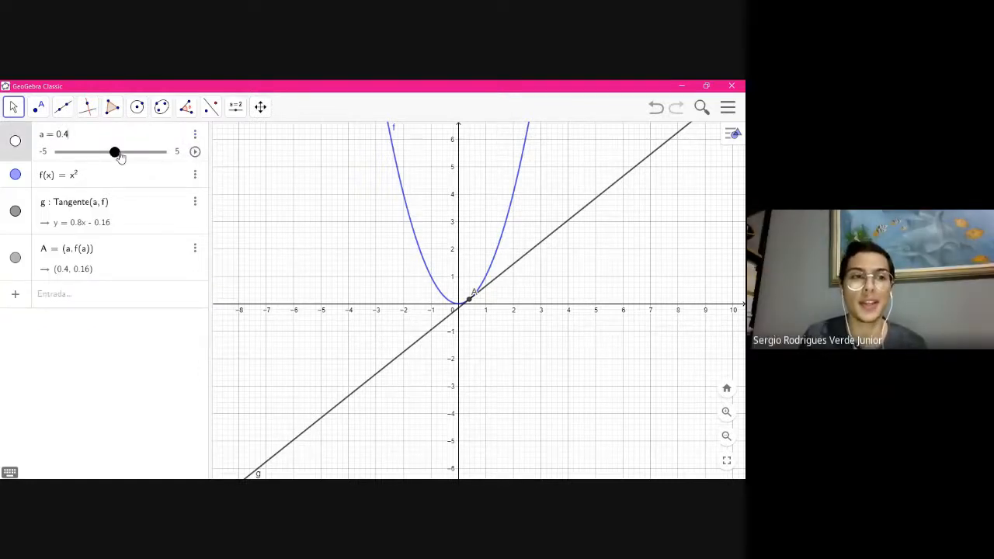
left_click(196, 134)
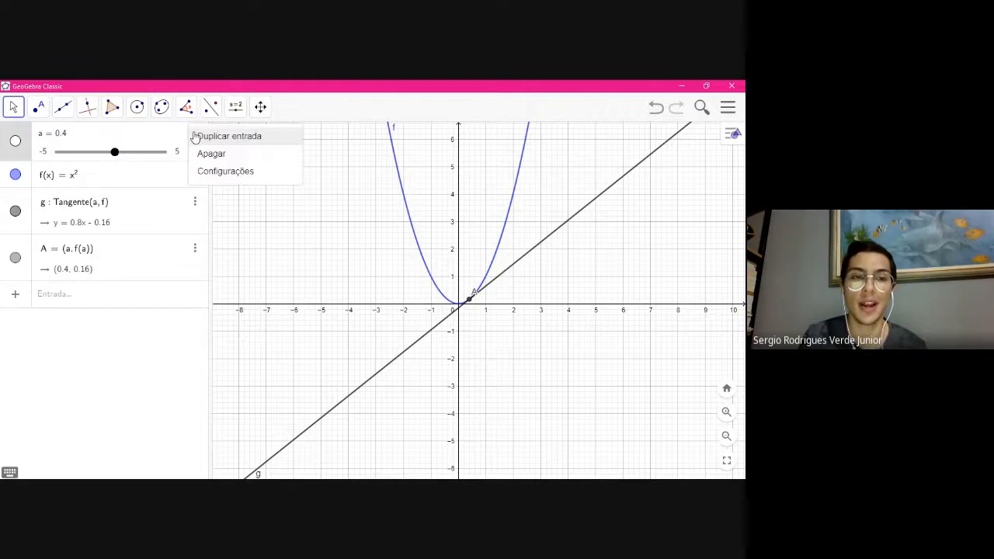
left_click(210, 173)
left_click(616, 133)
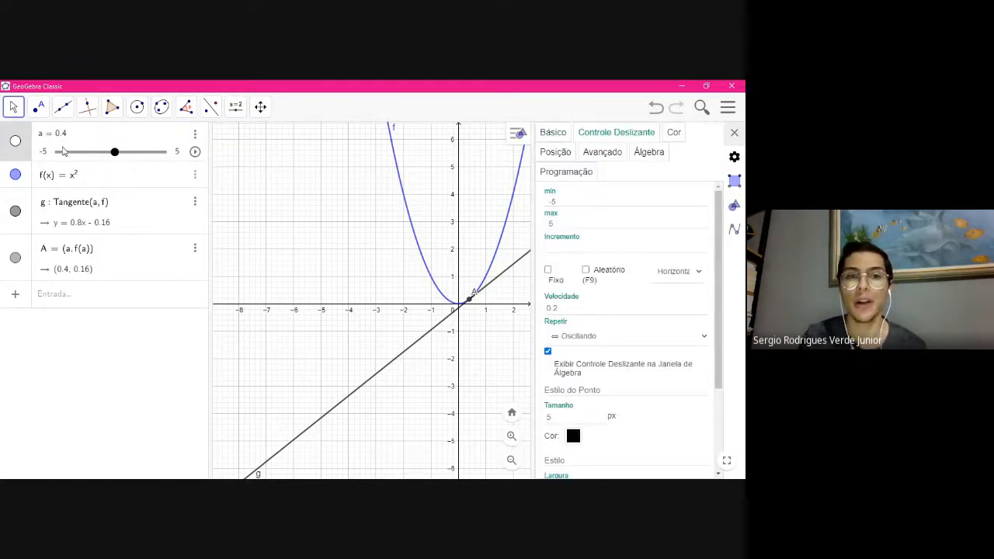
left_click(195, 135)
left_click(219, 171)
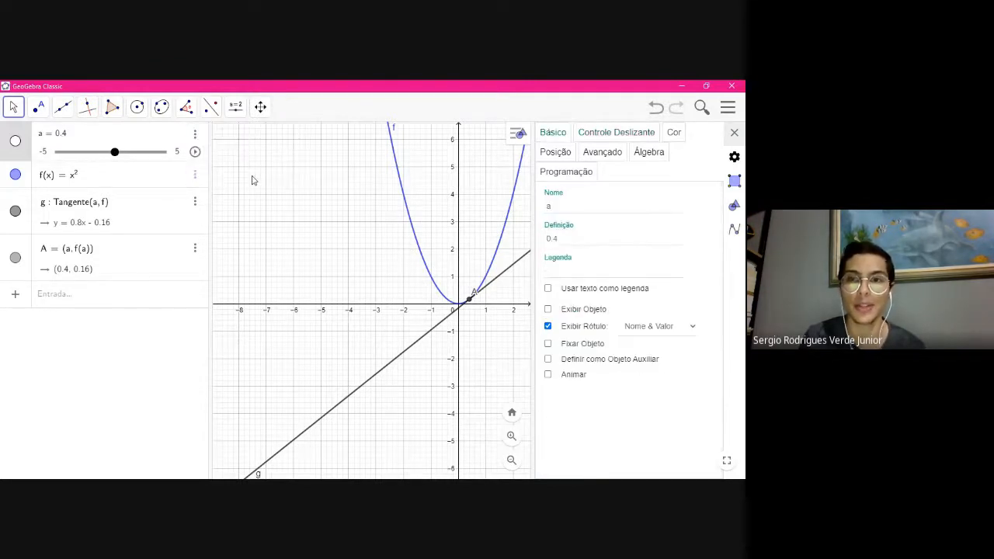
left_click(621, 134)
left_click(564, 200)
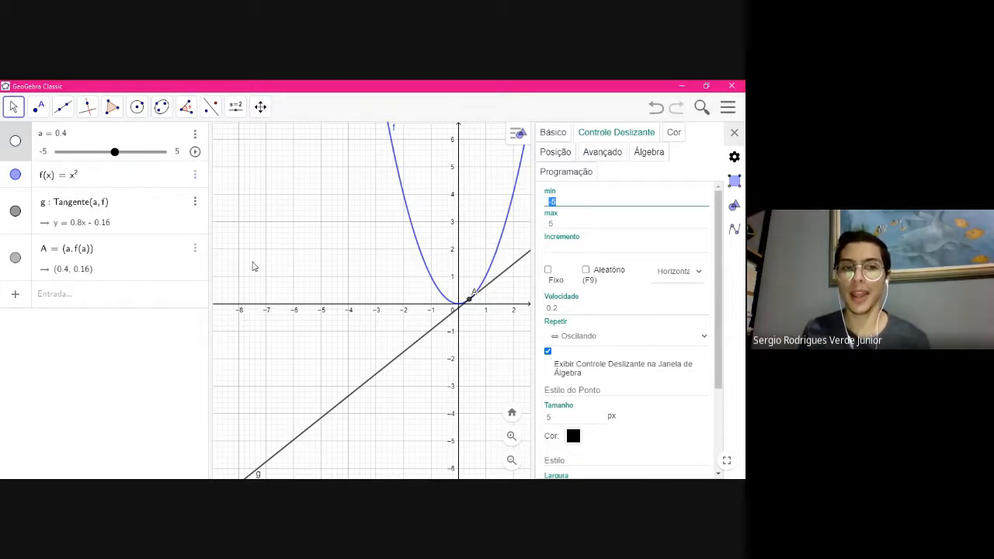
left_click(301, 313)
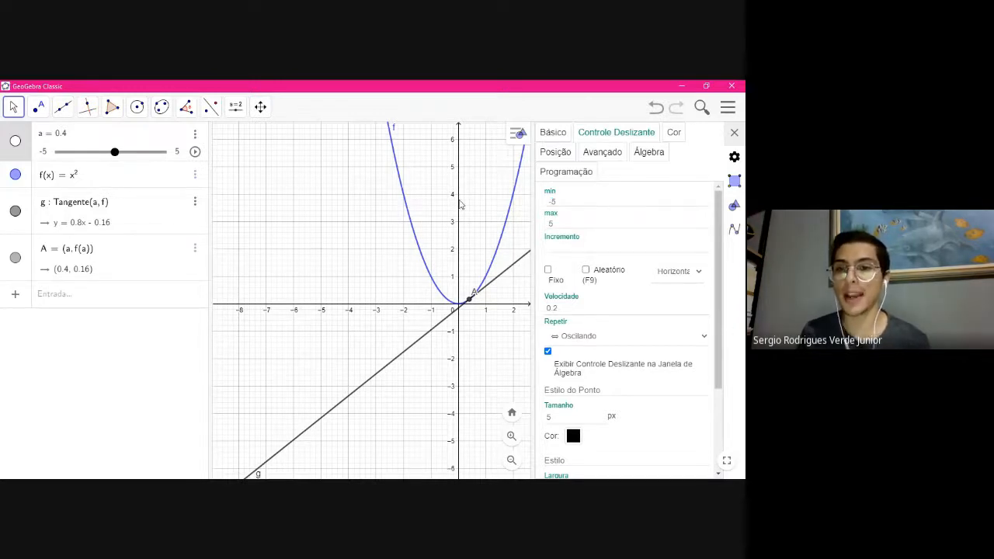
Set slider a's range to a minimum of -10 and a maximum of 10
left_click(556, 201)
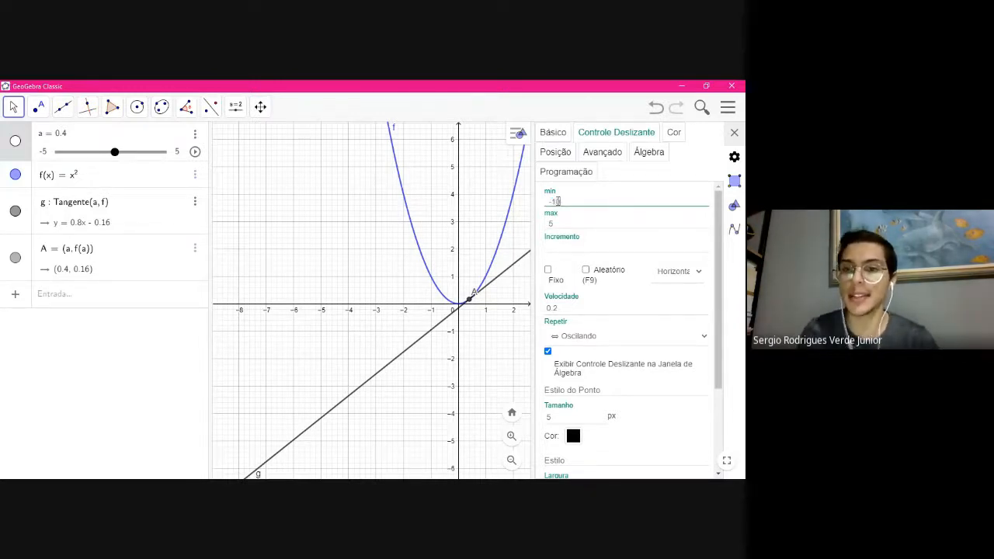
left_click(556, 223)
key("BackSpace")
type("1")
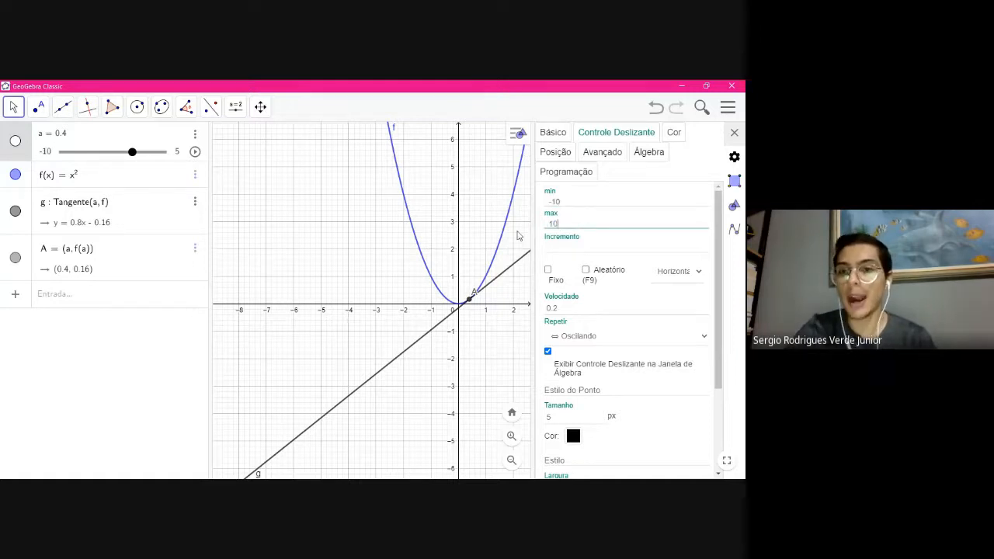
type("0")
key("Return")
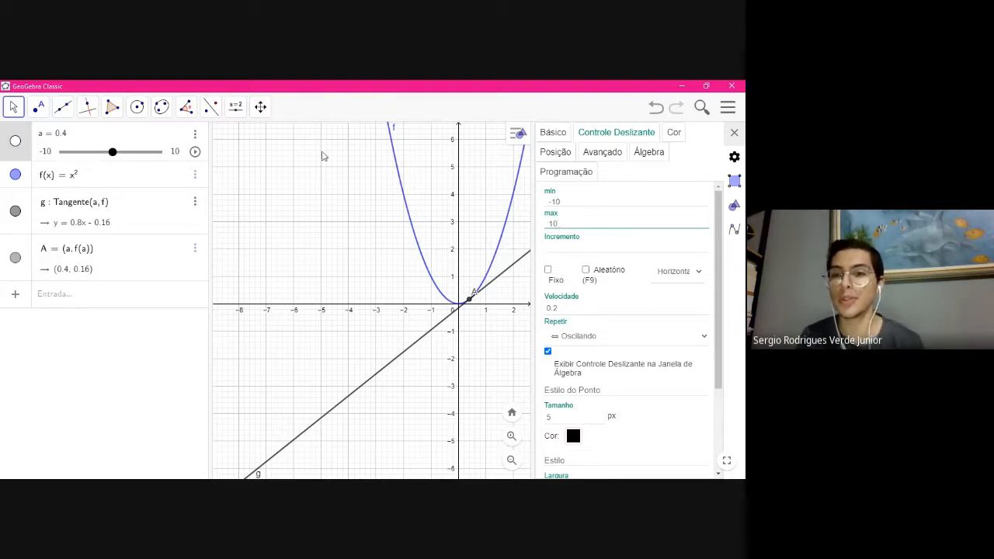
Set both the minimum and the maximum of slider a to -5, leaving the increment empty
left_click_drag(584, 201, 478, 210)
type("-")
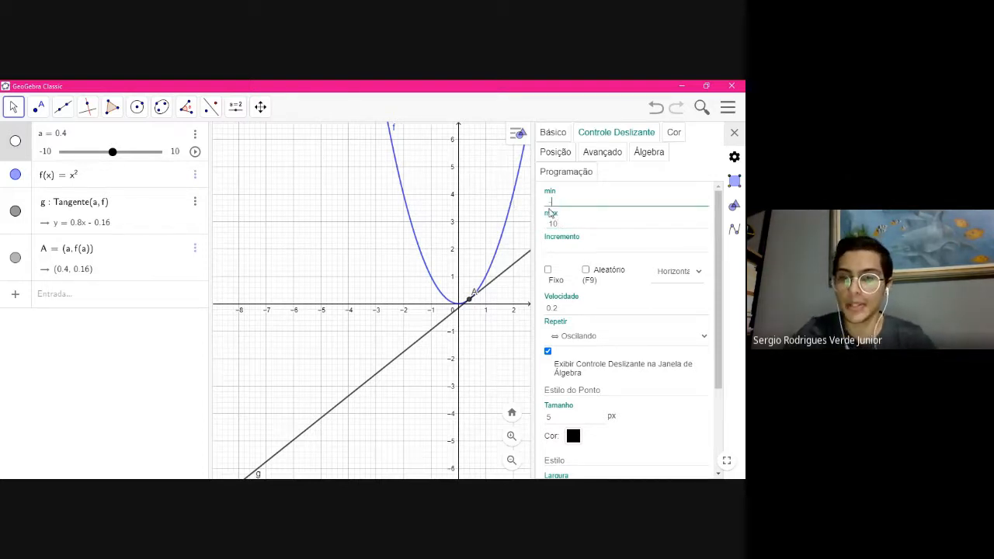
type("5")
left_click_drag(570, 224, 526, 221)
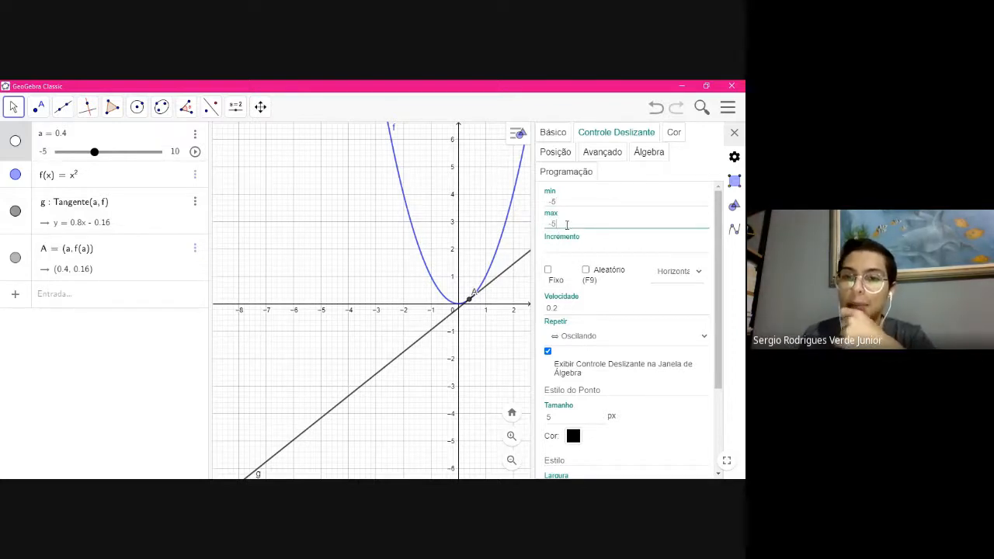
left_click(557, 247)
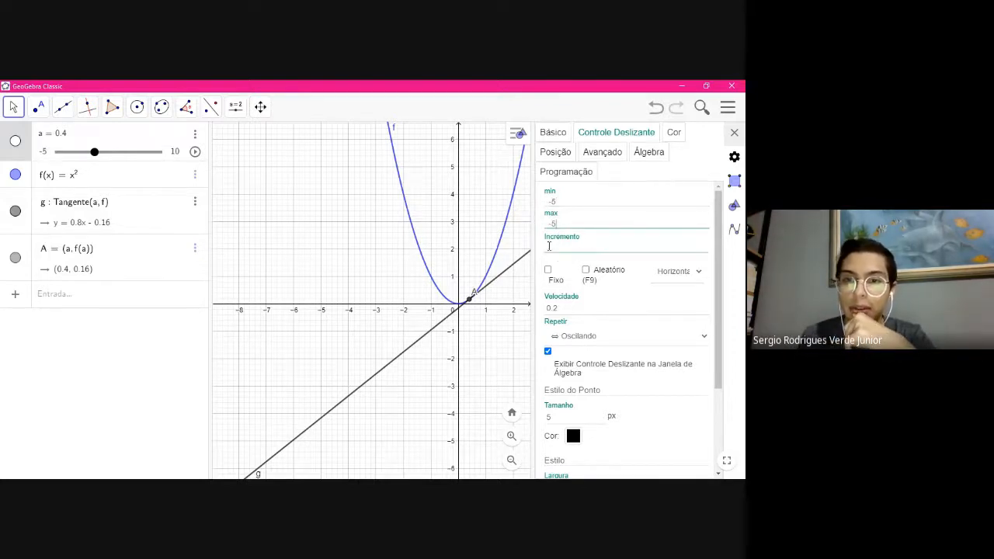
left_click(551, 227)
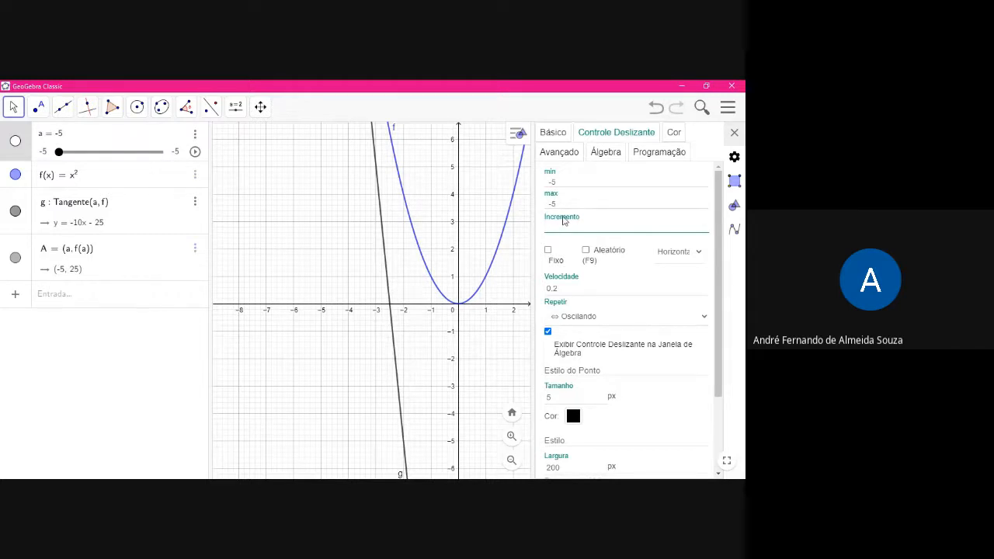
Start animating slider a with its settings still open
left_click(564, 222)
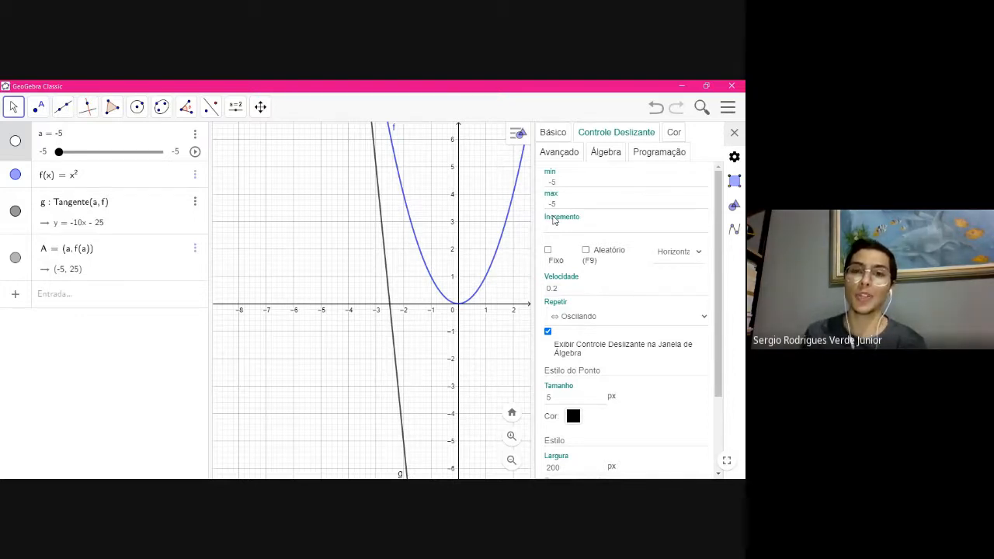
left_click(557, 286)
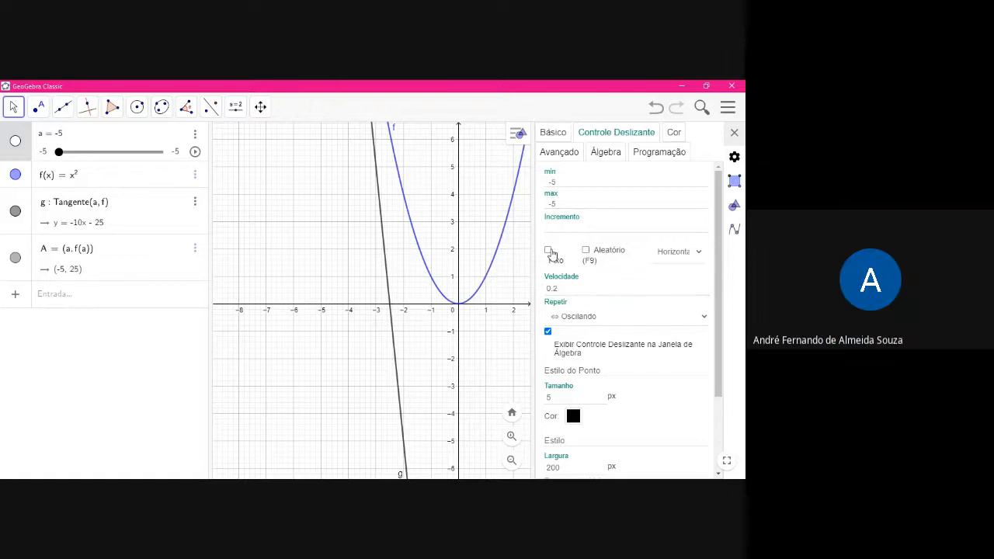
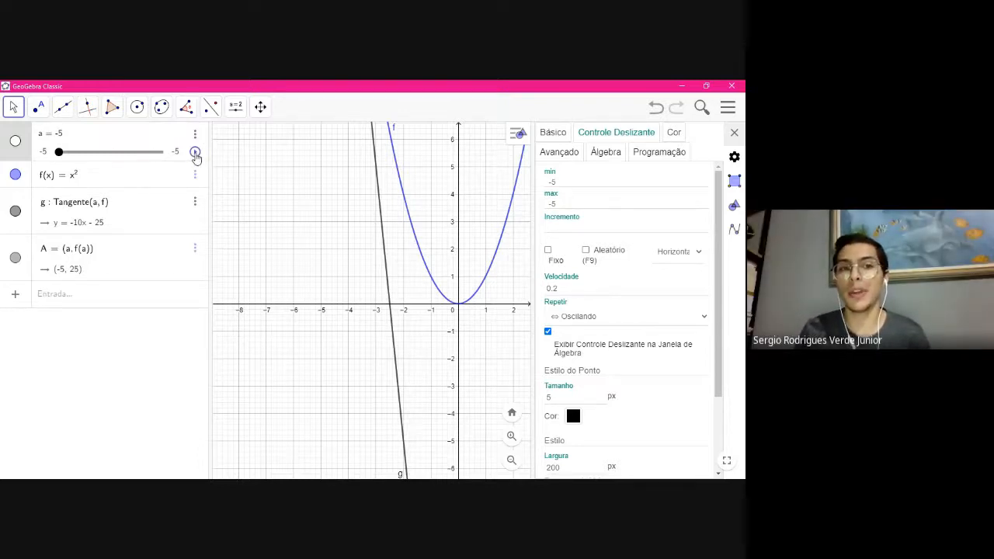
left_click(195, 152)
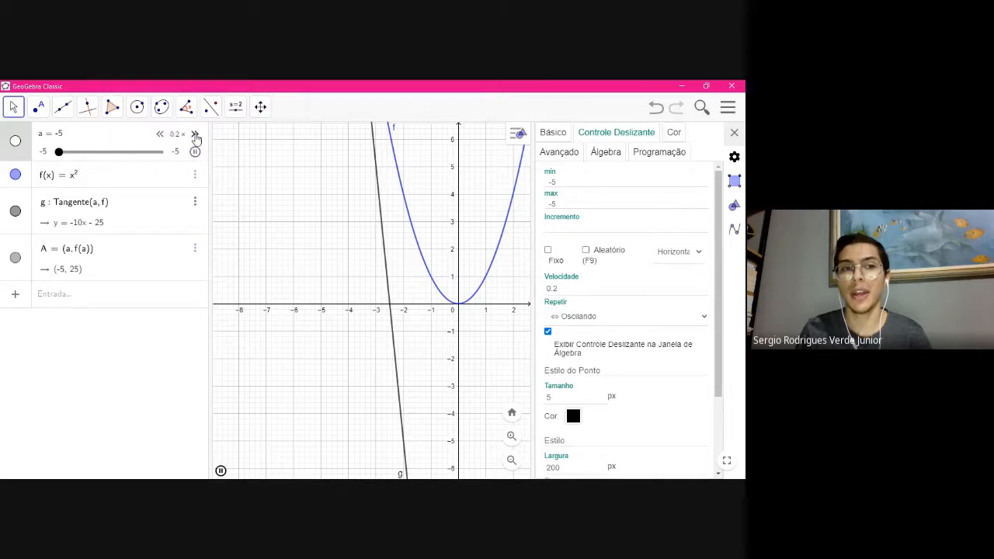
Raise slider a's animation speed to 0.35 and stop the animation with the settings closed
left_click(194, 134)
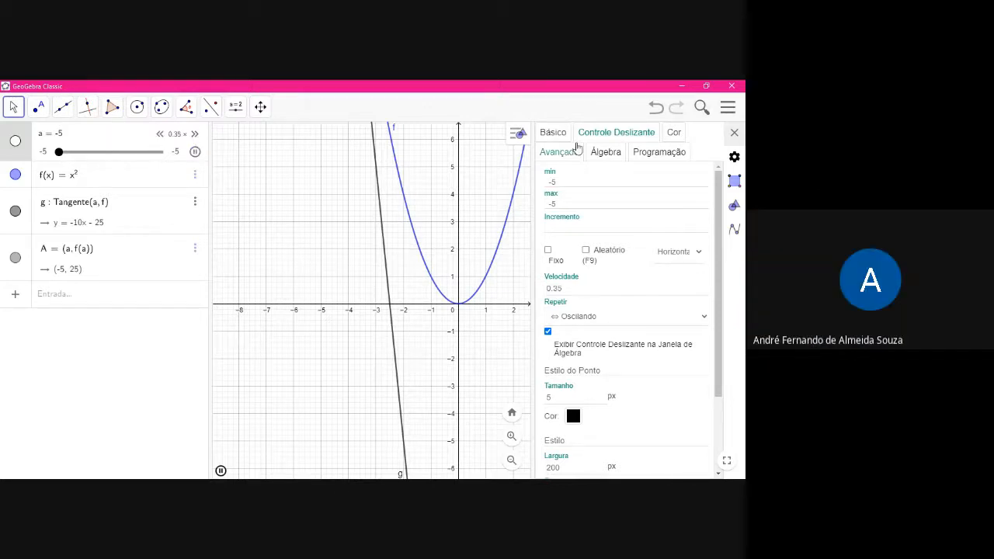
left_click(734, 133)
left_click(195, 151)
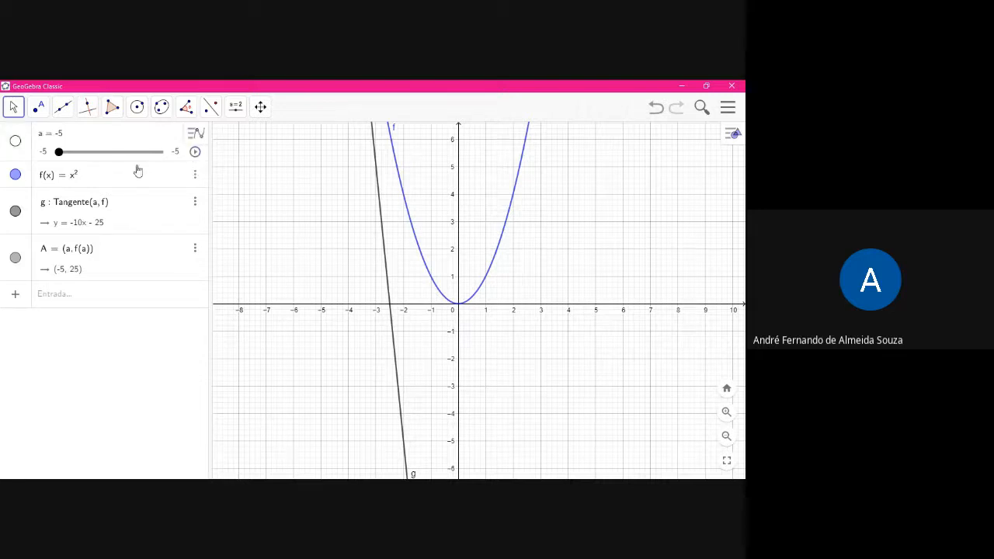
left_click(195, 152)
left_click(195, 152)
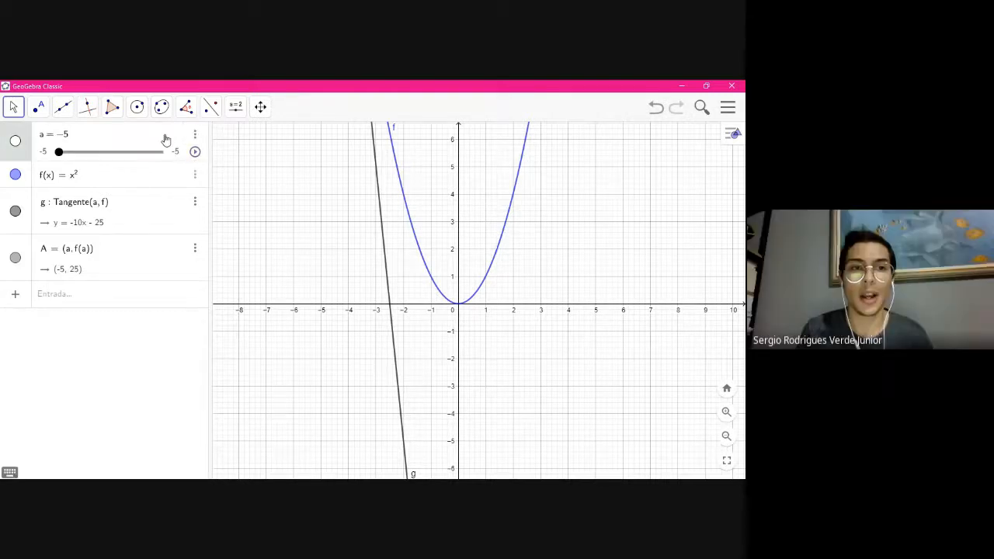
Check slider a's increment setting and test its animation briefly
left_click(195, 133)
left_click(230, 166)
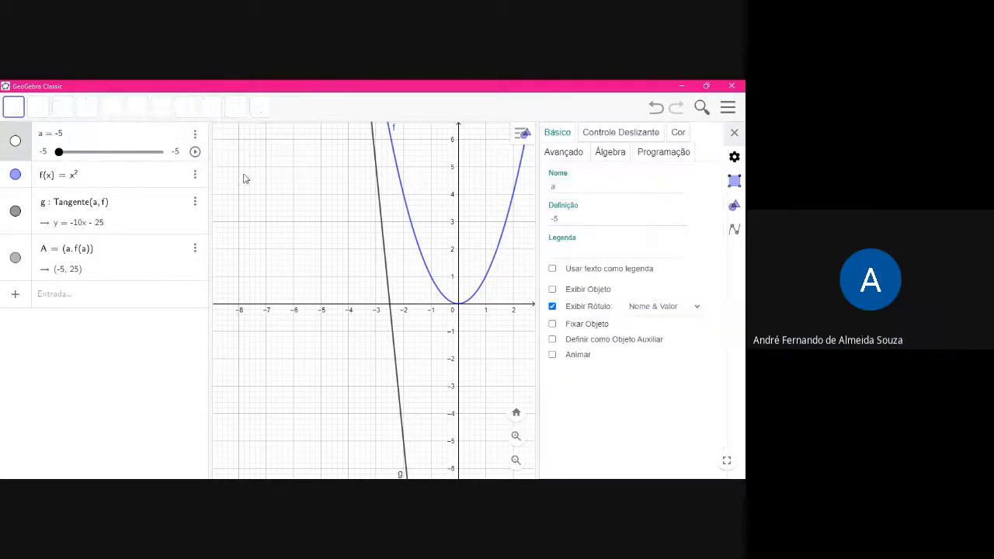
left_click(625, 129)
left_click(569, 228)
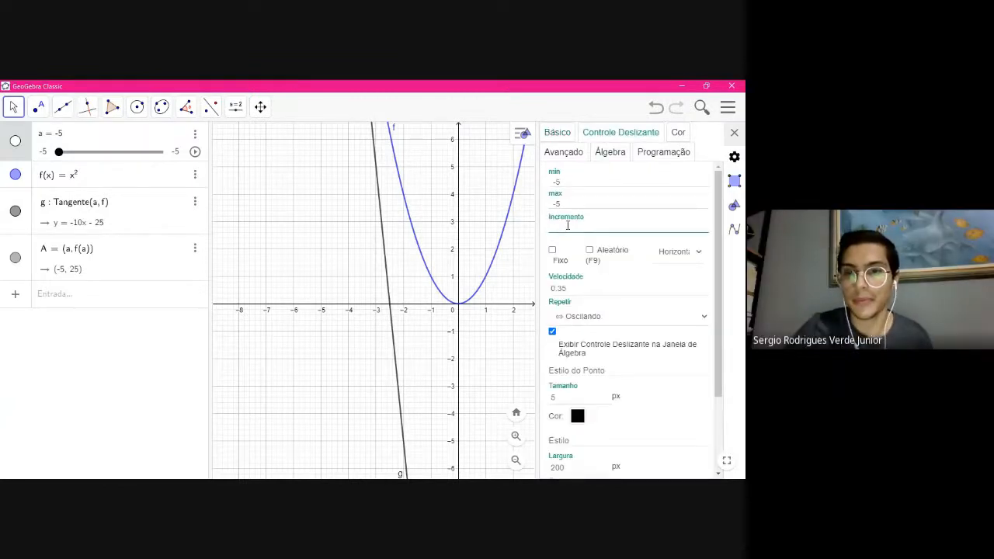
left_click(312, 194)
left_click(195, 152)
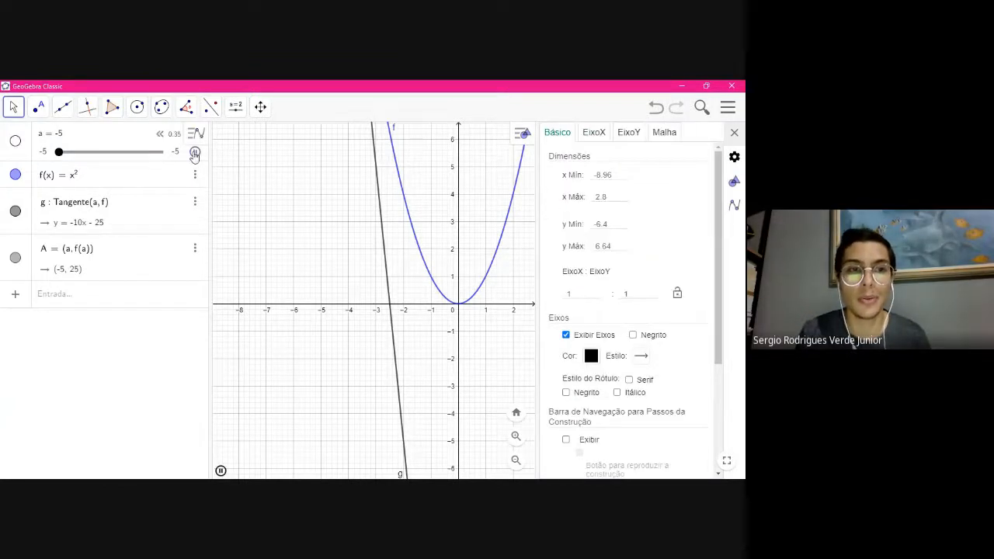
left_click(195, 153)
Set the maximum of slider a to 5 in its slider settings (Controle Deslizante), leaving the increment empty
left_click(124, 140)
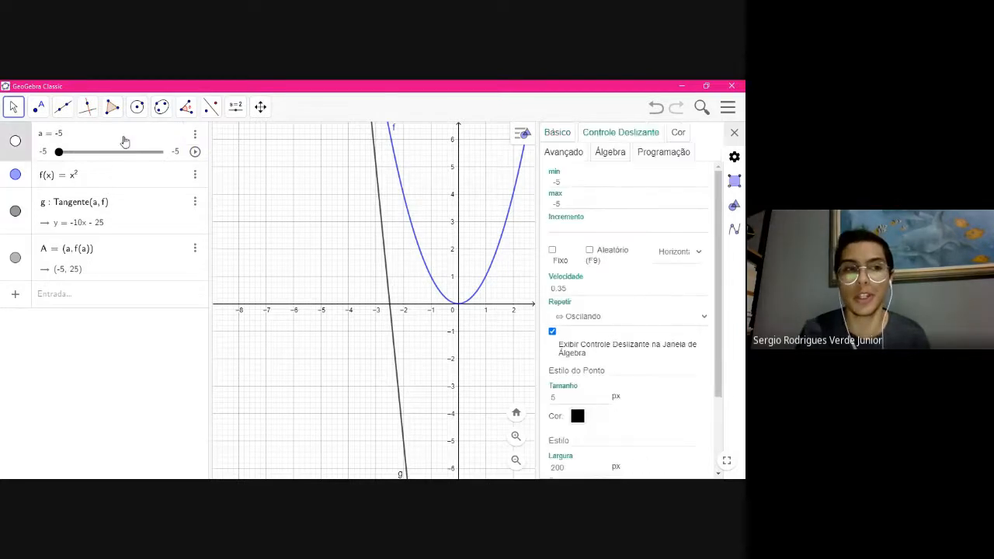
left_click(194, 137)
left_click(225, 177)
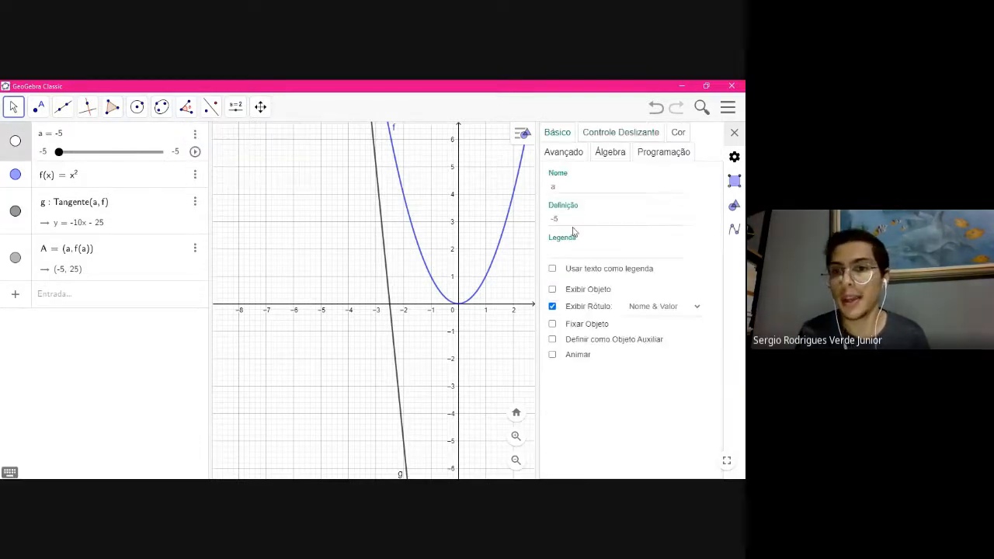
left_click(620, 132)
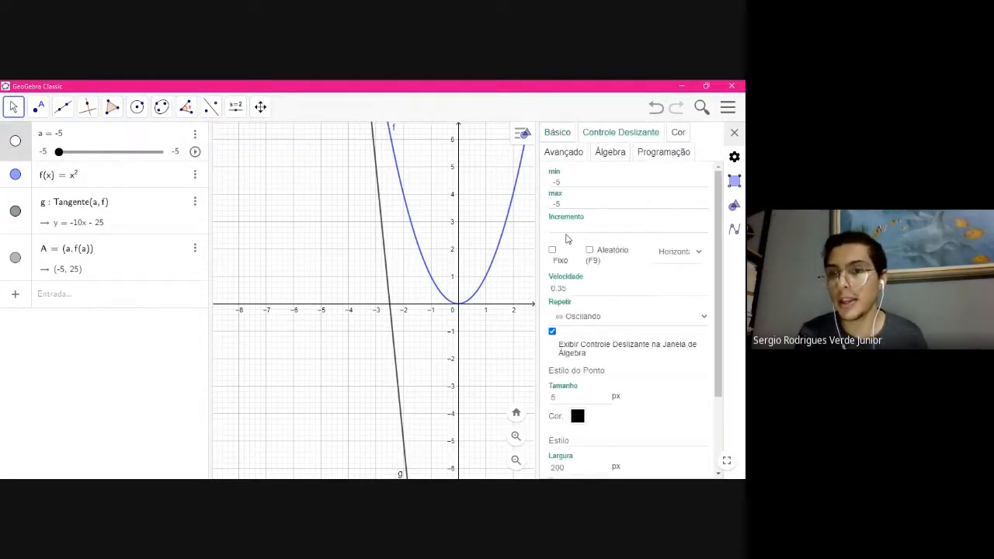
left_click(568, 226)
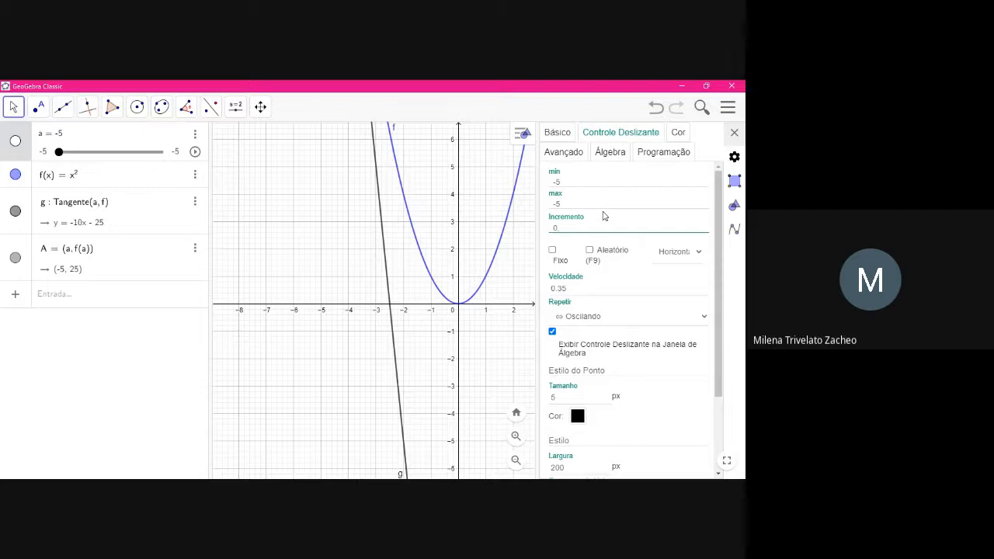
key("shift+Tab")
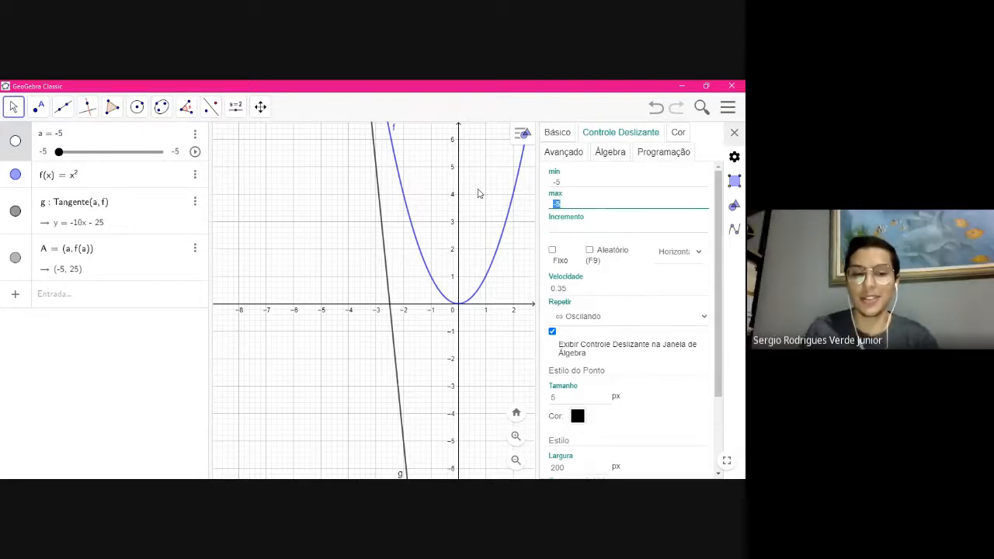
type("5")
key("Return")
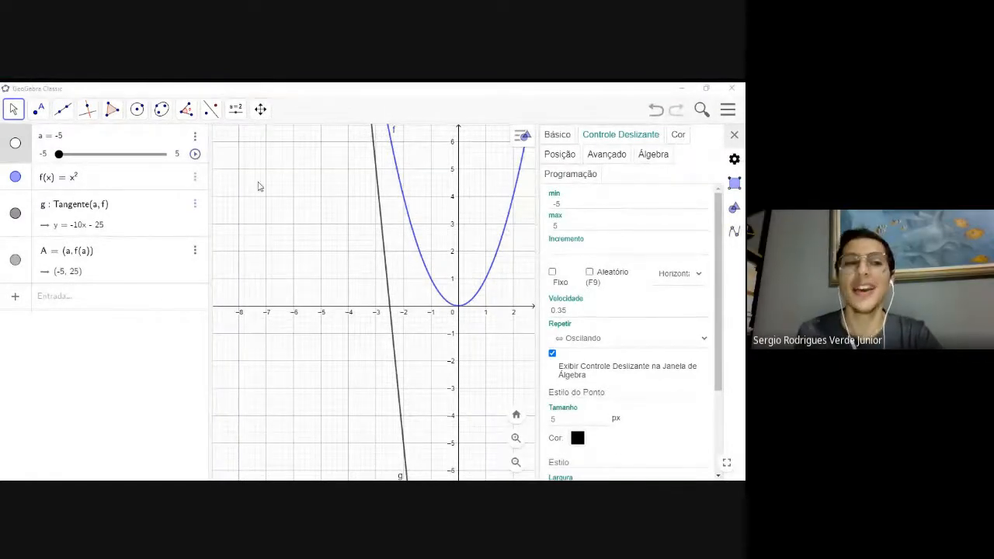
Play and pause the animation of slider a to test its range from -5 to 5
left_click(234, 190)
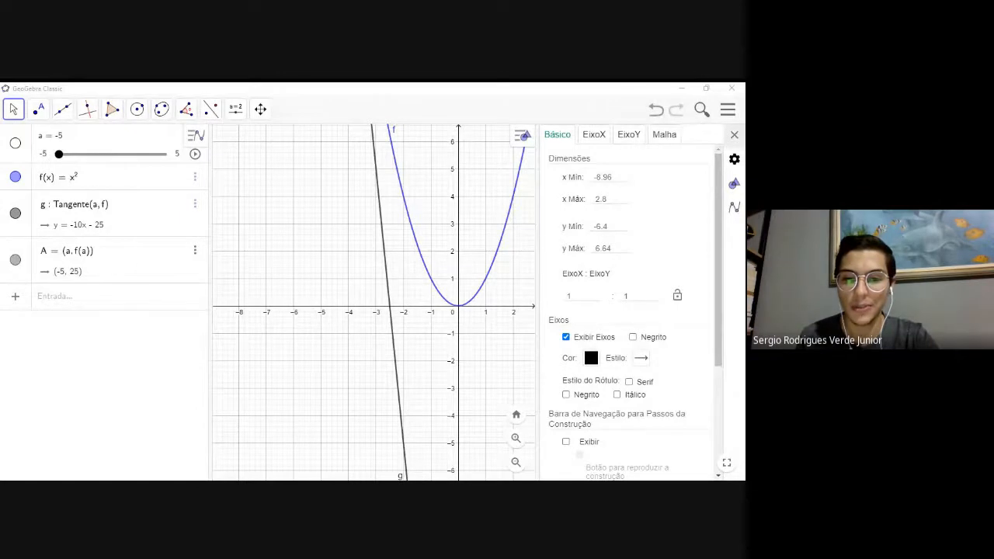
left_click(195, 153)
left_click(195, 153)
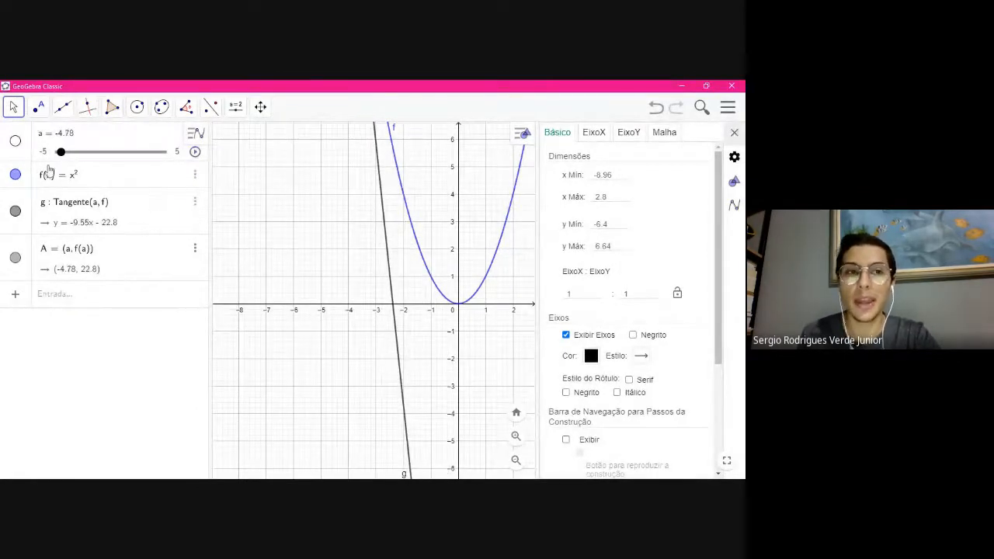
Reopen the slider-specific settings of a and slow its animation speed to 0.05 while it runs, pausing it at the end
left_click(133, 140)
left_click(195, 134)
left_click(225, 171)
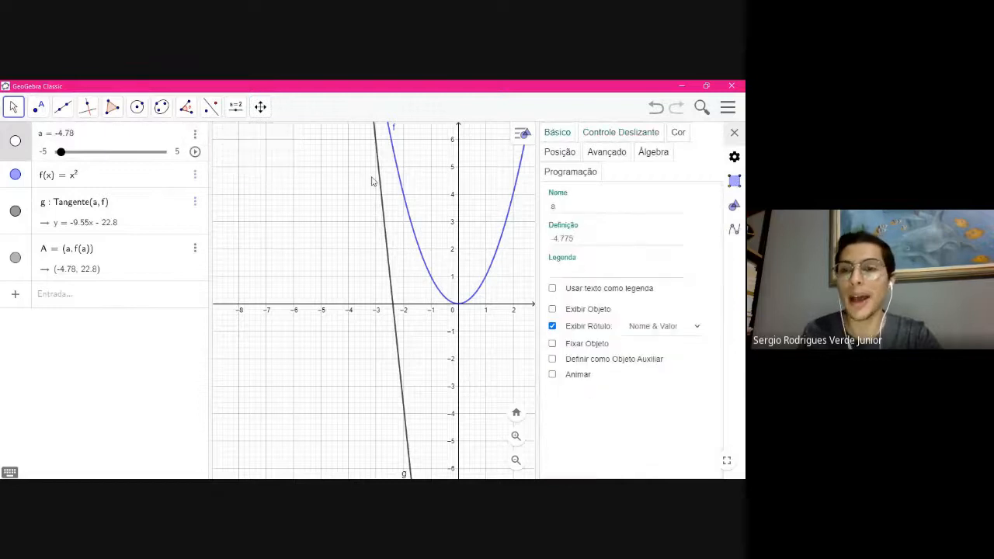
left_click(614, 138)
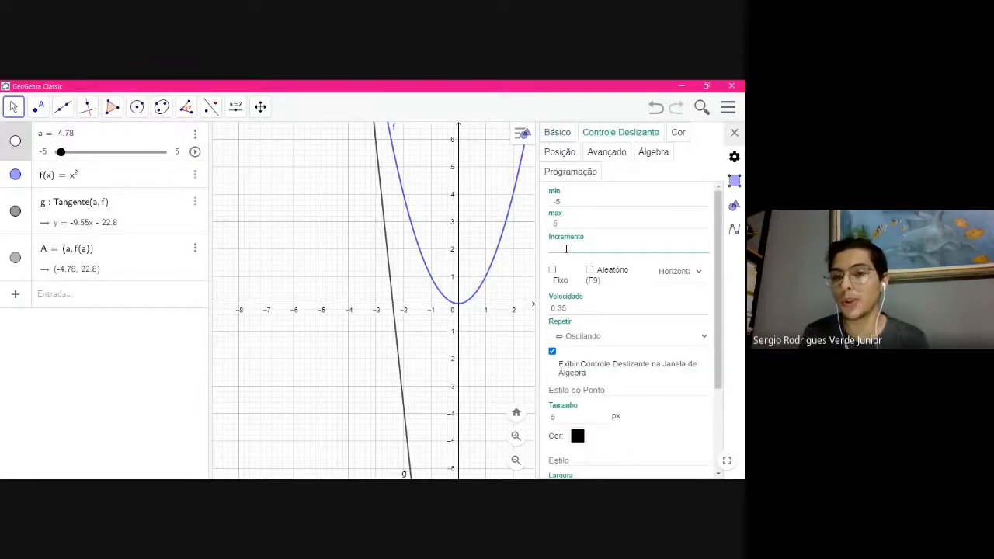
left_click(195, 152)
left_click(161, 134)
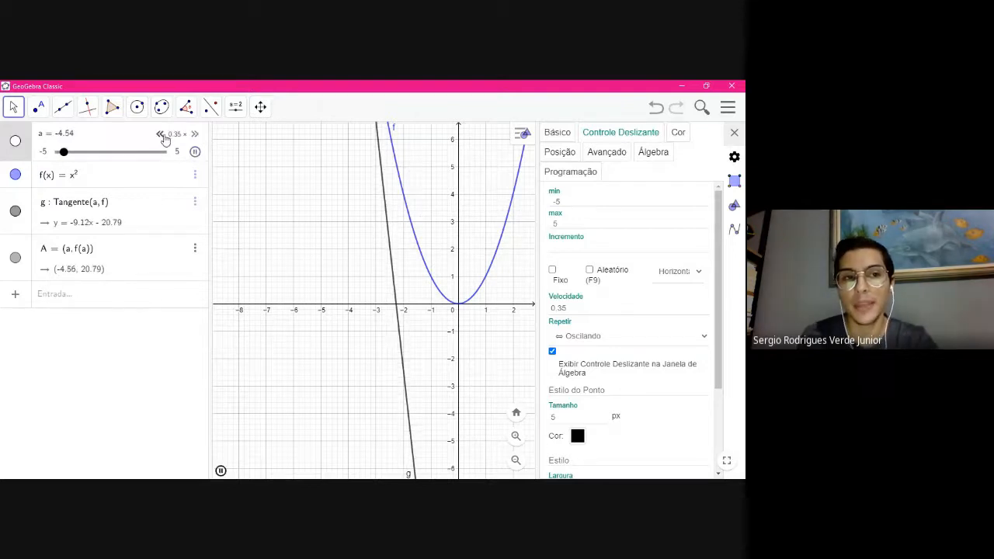
left_click(160, 134)
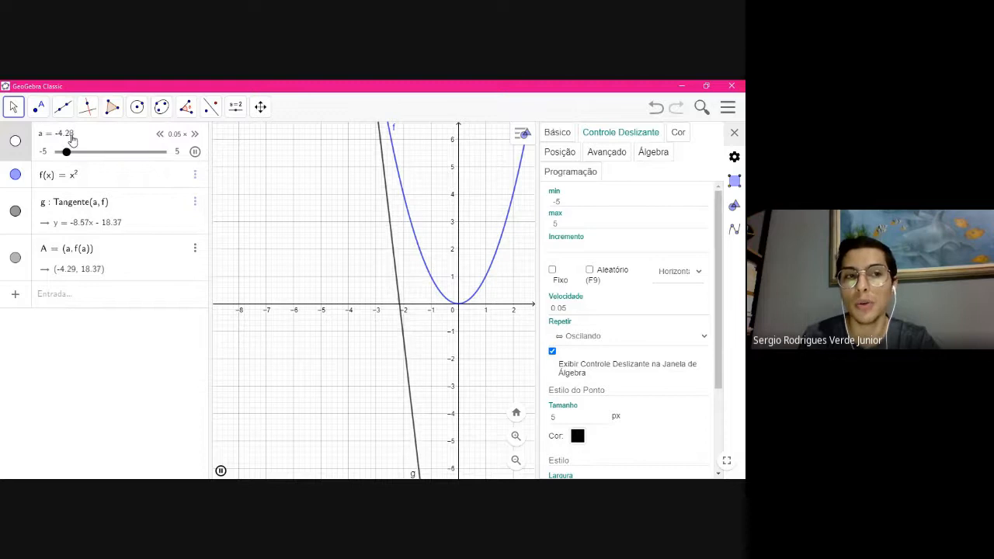
left_click(195, 152)
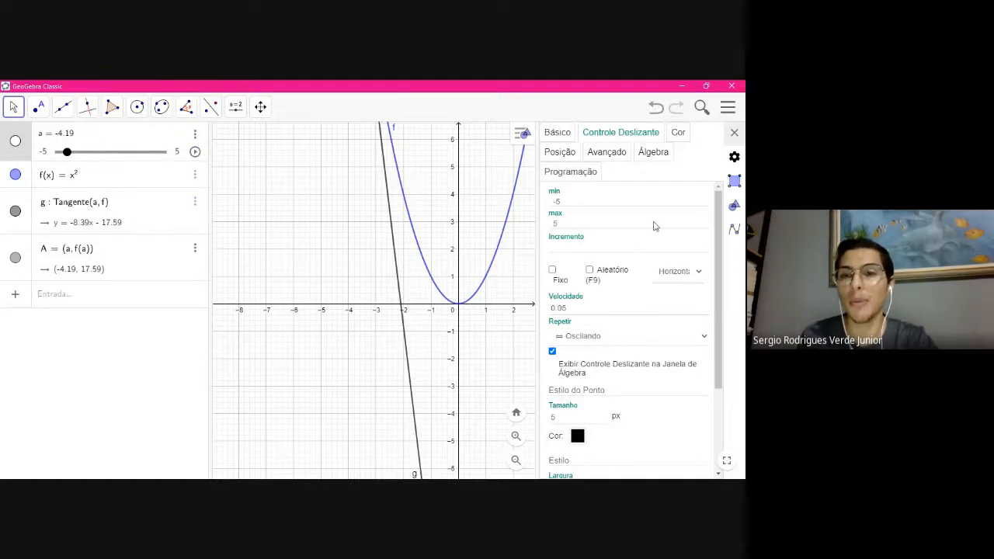
Review slider a's minimum and empty increment, and run its animation briefly at the slow speed
left_click(574, 201)
left_click(573, 247)
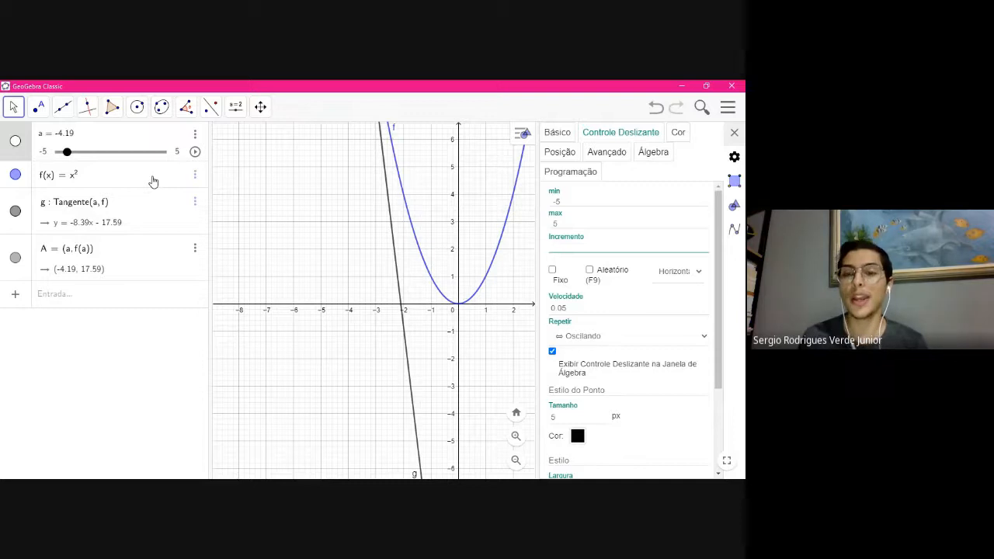
left_click(194, 152)
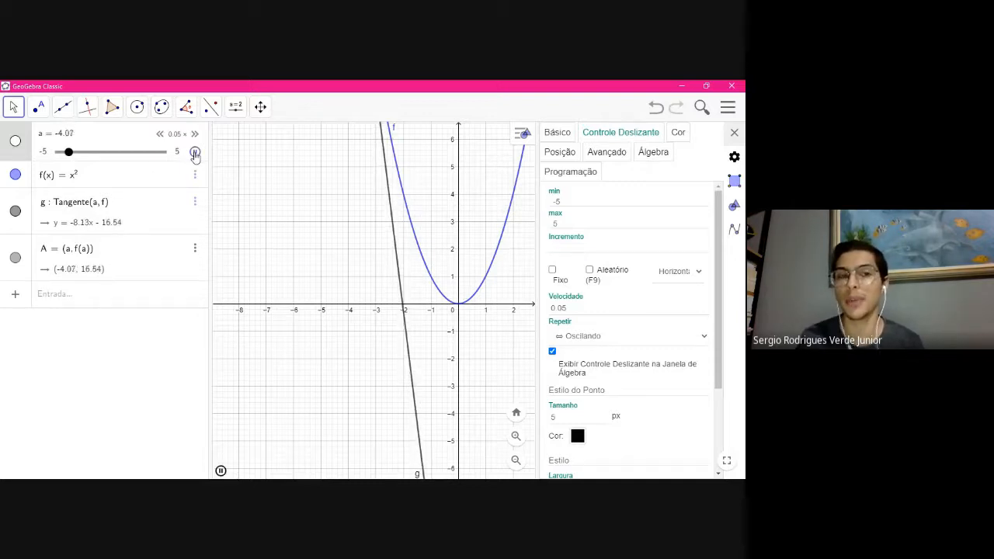
left_click(195, 152)
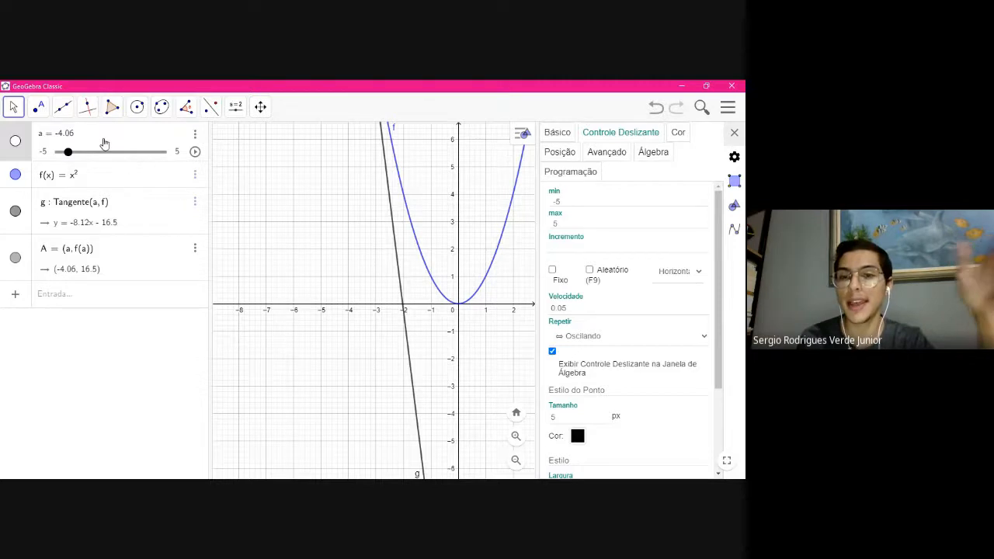
Set slider a's increment to 1 and move the slider to -5
left_click(572, 246)
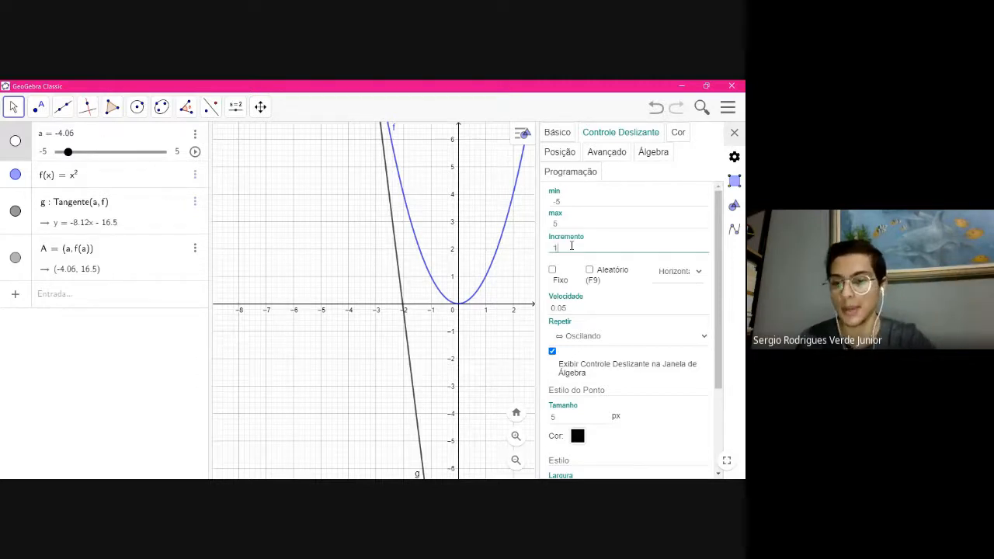
left_click(549, 200)
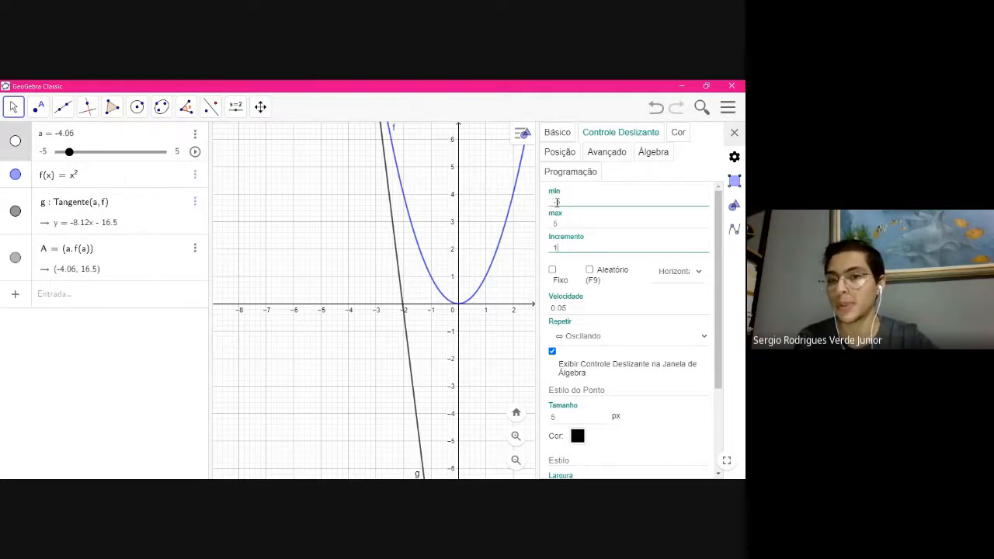
double_click(553, 247)
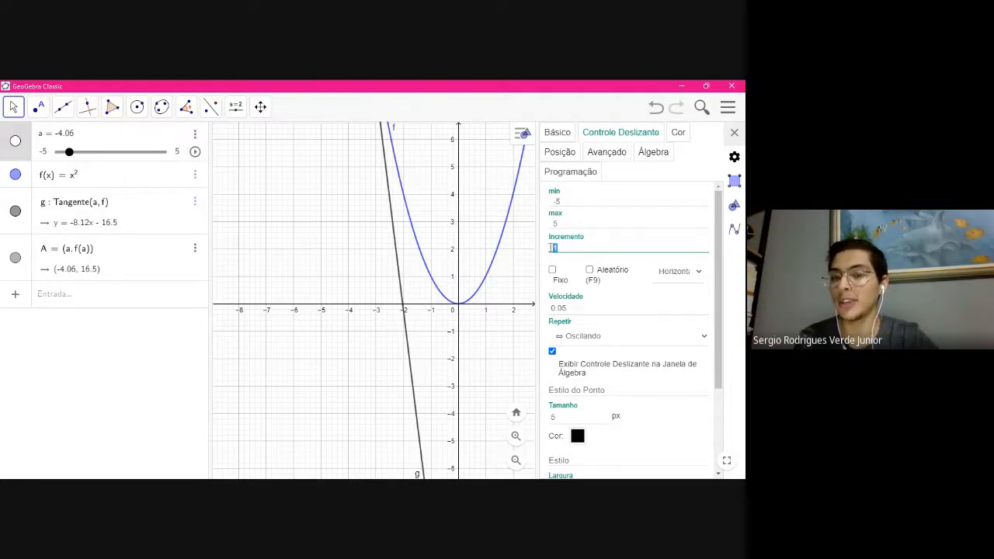
left_click_drag(69, 151, 50, 152)
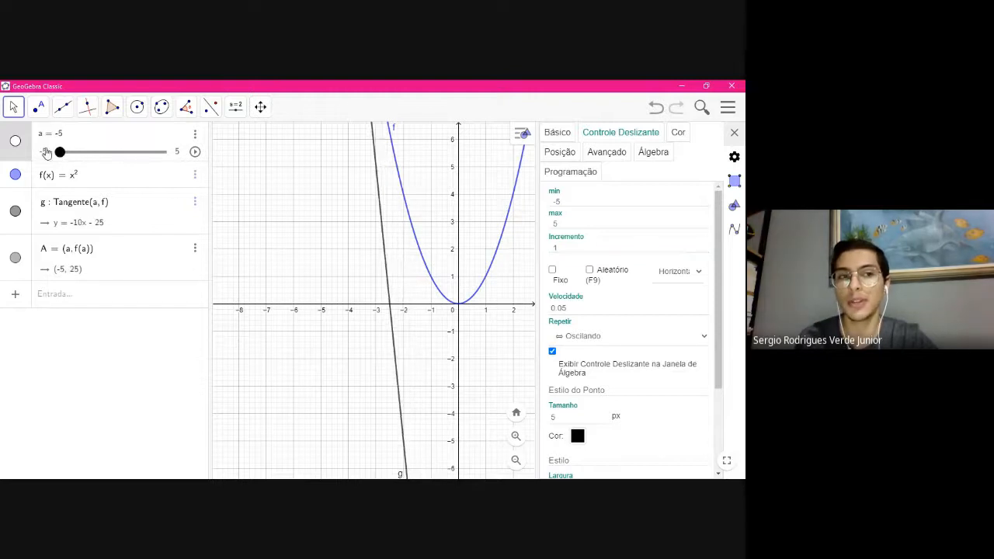
Animate slider a in whole-unit steps, raising its speed to 0.75, and pause it
left_click(195, 151)
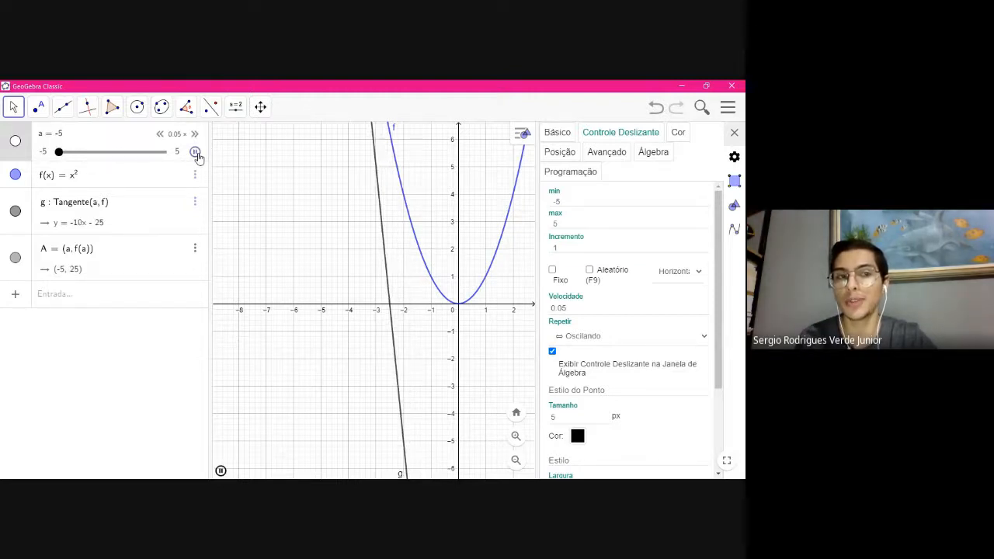
left_click(195, 134)
left_click(195, 134)
left_click(195, 134)
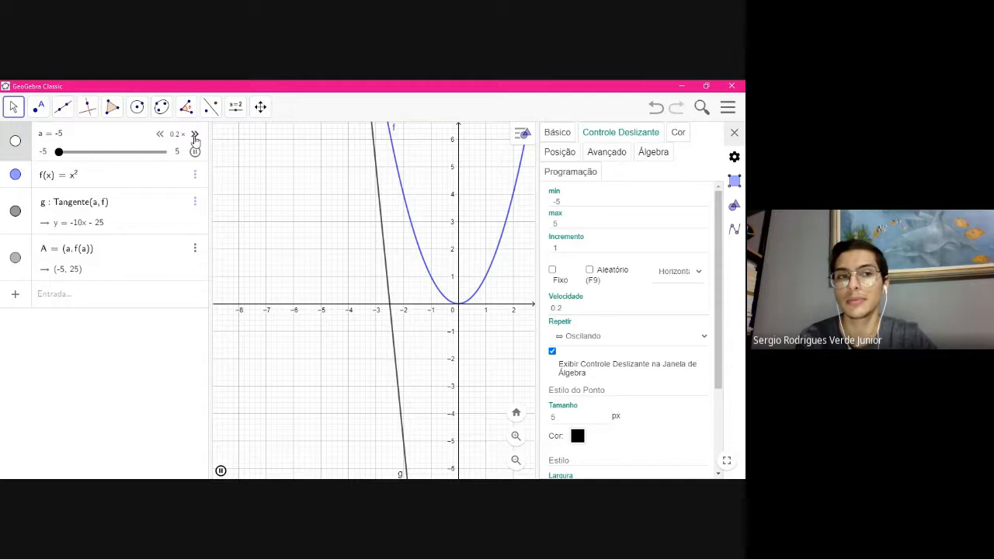
left_click(195, 134)
left_click(195, 134)
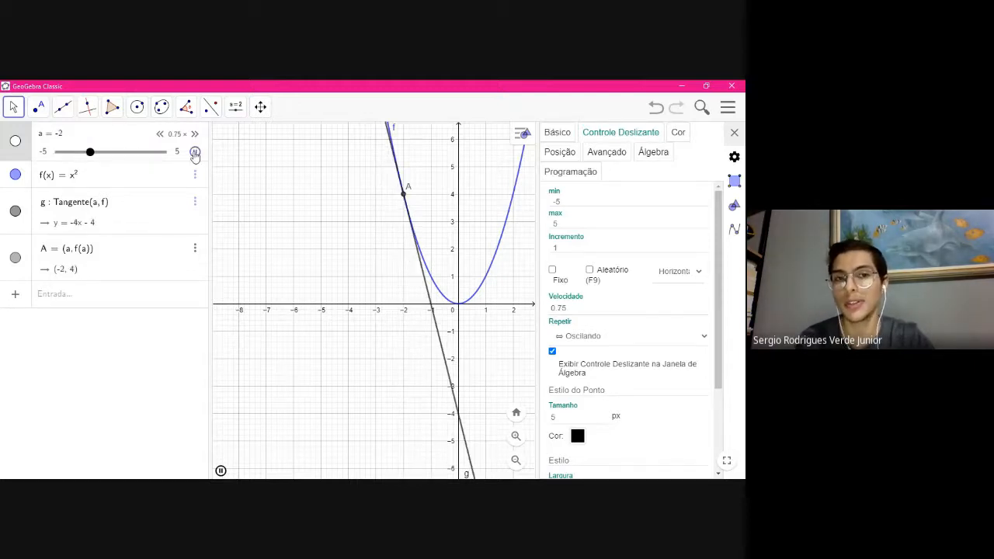
left_click(195, 152)
Return slider a to -5 and clear its increment
left_click_drag(99, 152, 56, 154)
left_click(574, 247)
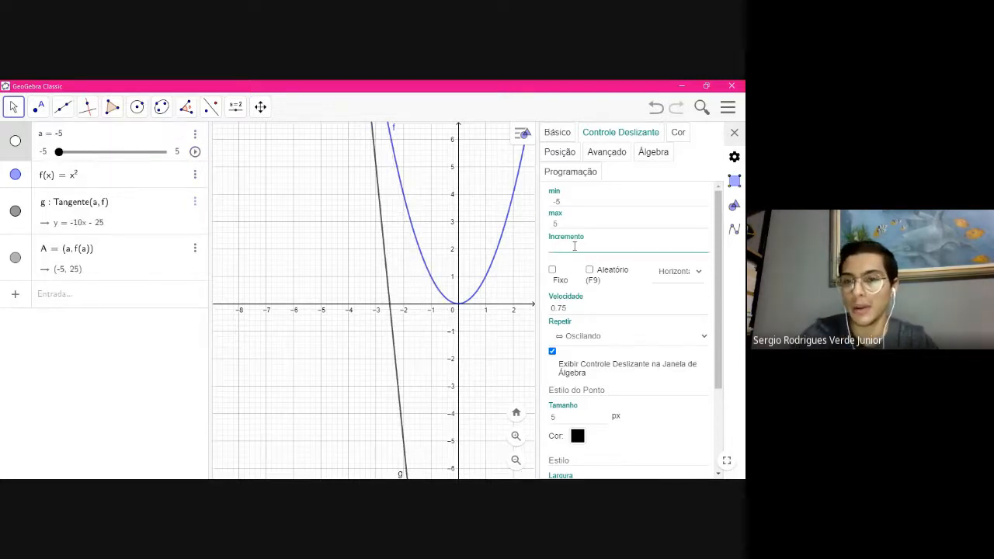
left_click(250, 159)
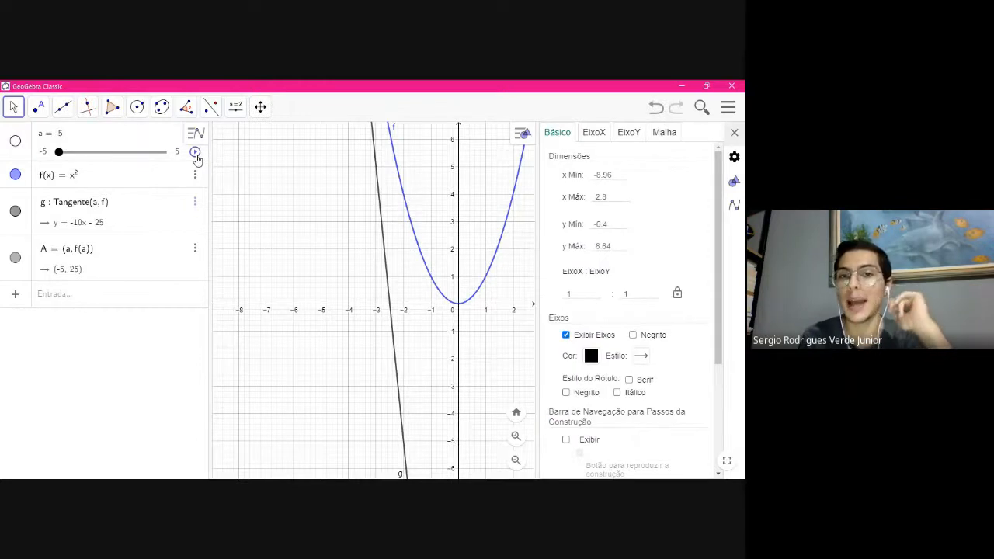
Play and pause slider a's animation in short bursts to examine how the tangent moves without a fixed increment
left_click(195, 153)
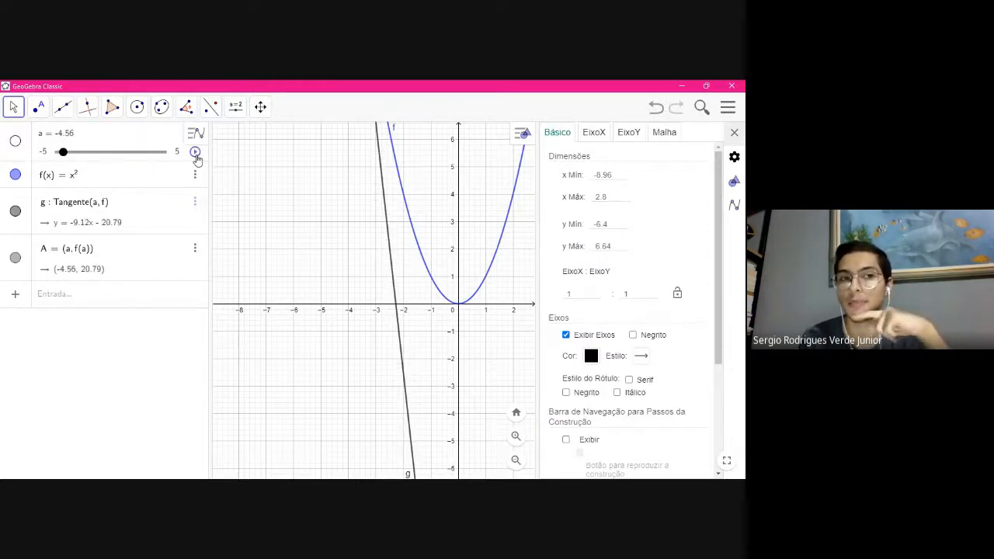
left_click(195, 152)
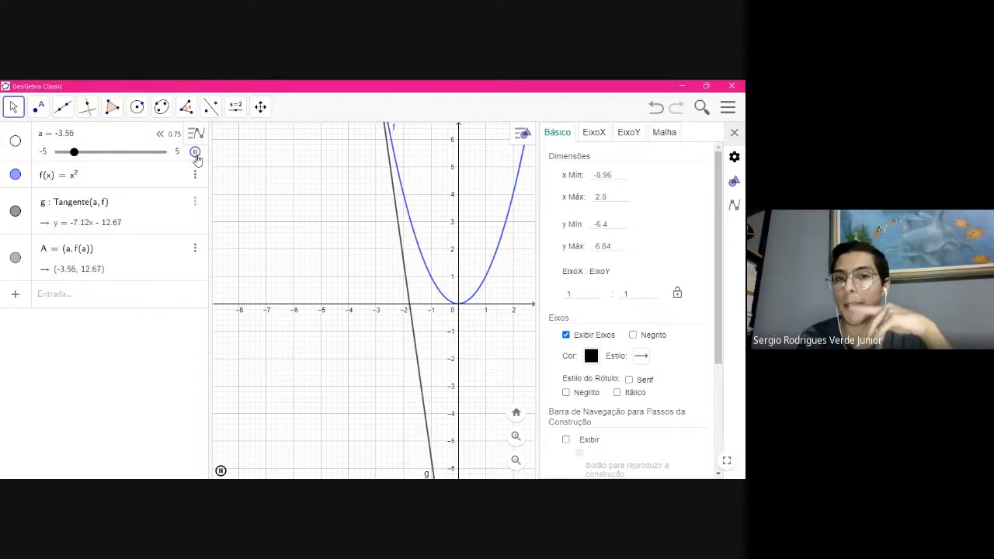
left_click(195, 154)
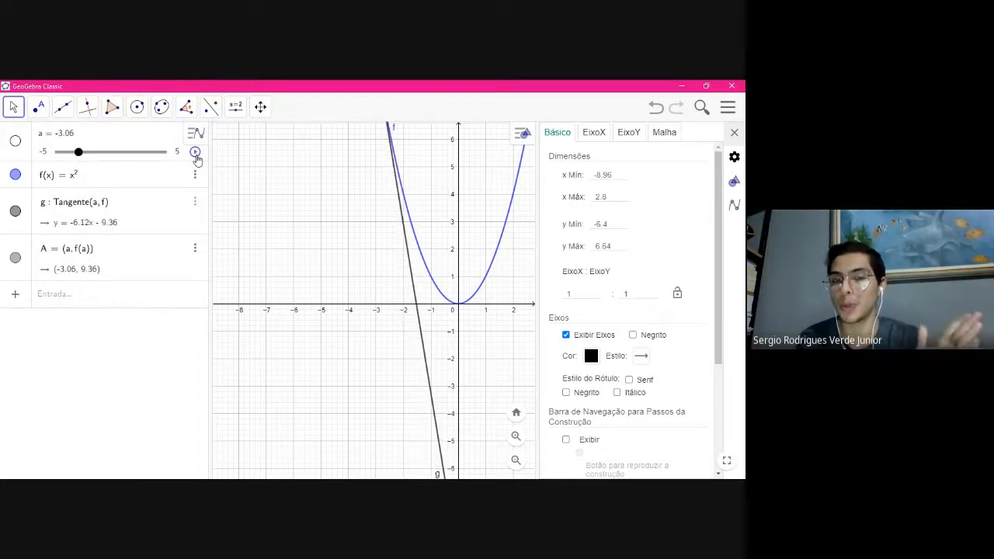
left_click(196, 154)
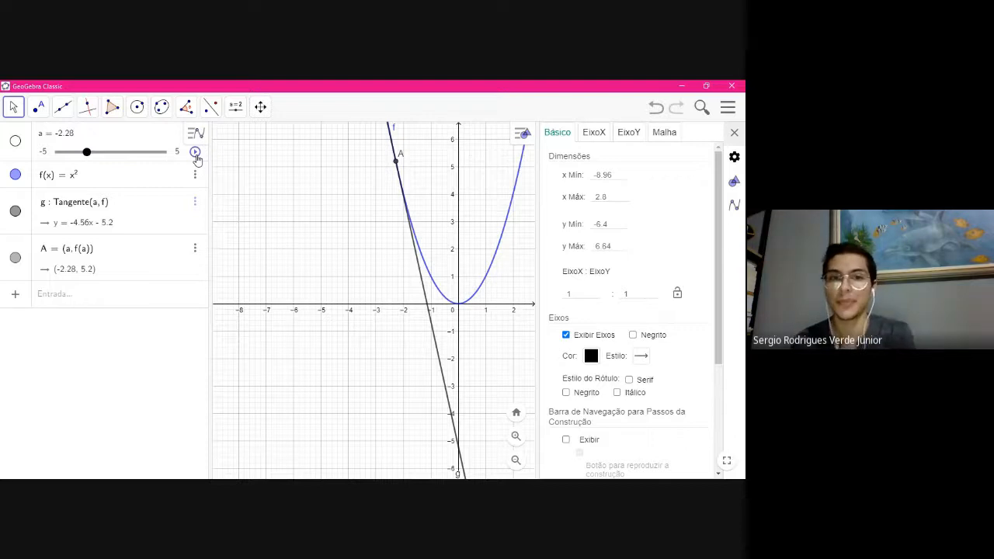
Run slider a's animation briefly, then open the slider's settings and examine its minimum, maximum, increment and speed
left_click(196, 153)
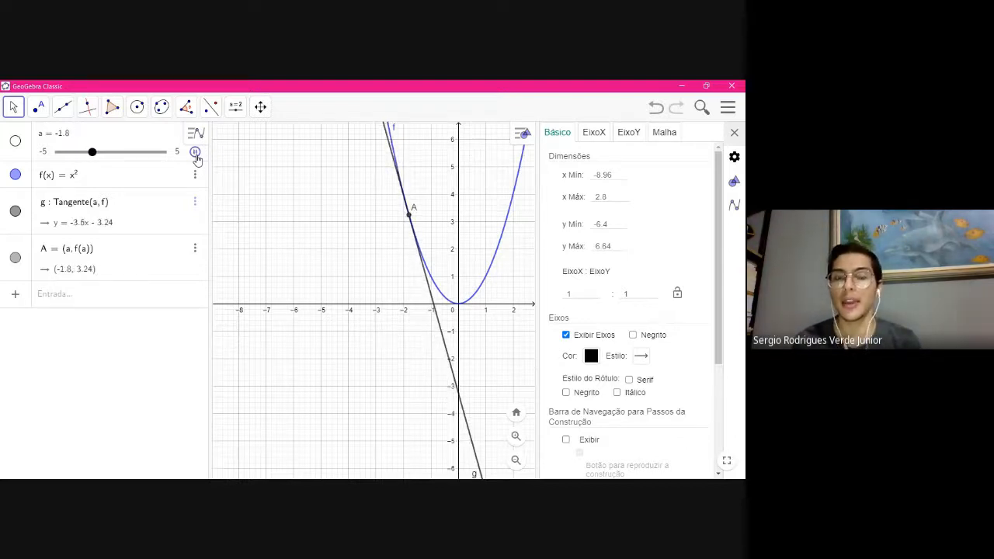
left_click(196, 153)
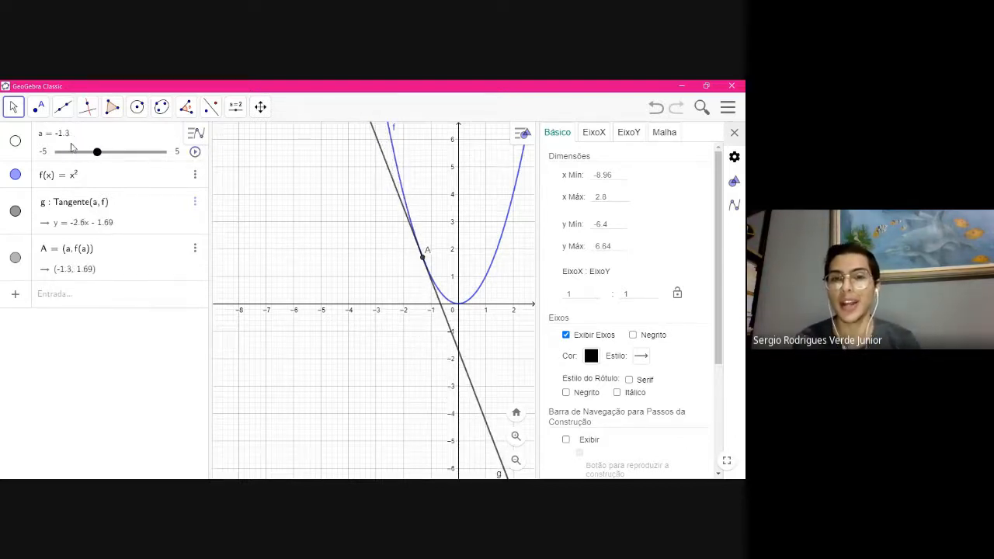
left_click(145, 138)
left_click(195, 134)
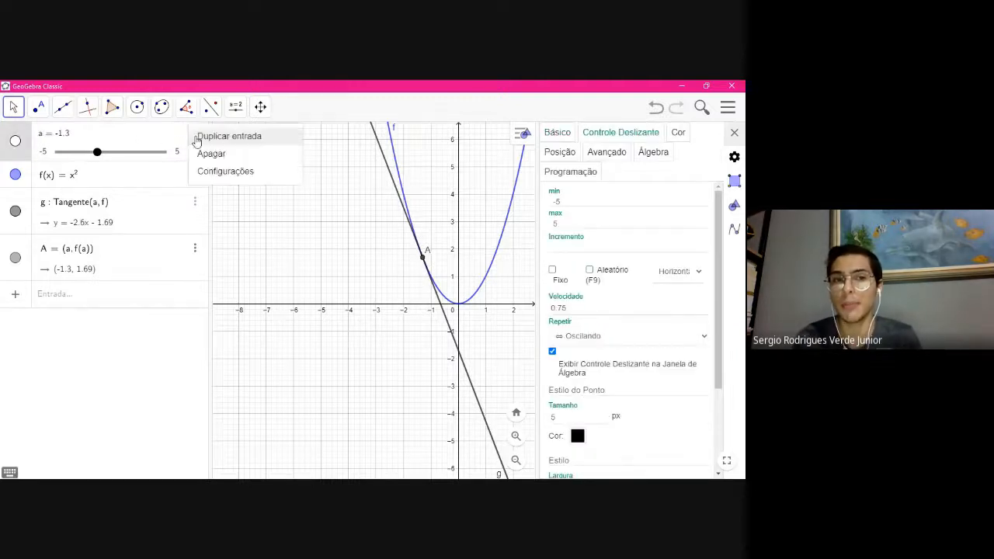
left_click(222, 171)
left_click(621, 135)
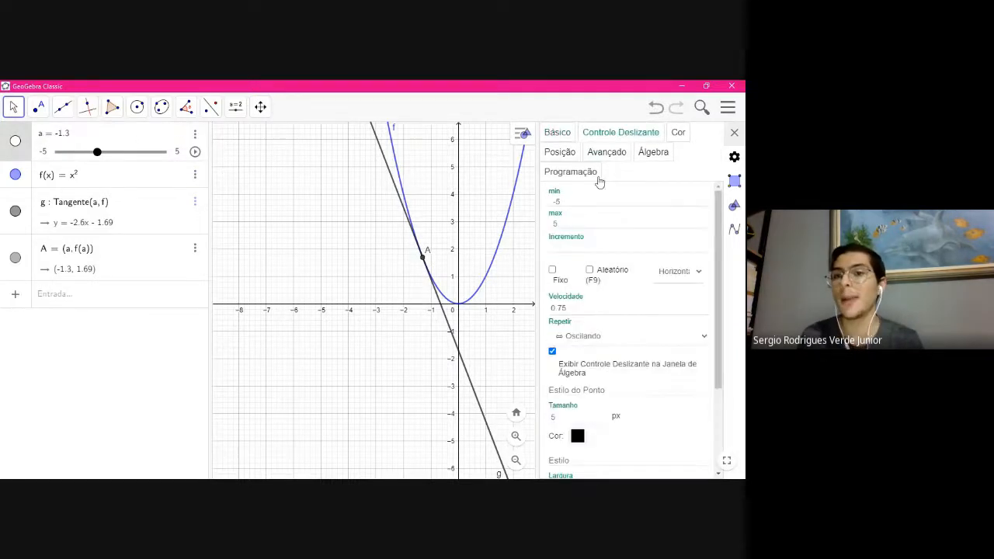
left_click(574, 245)
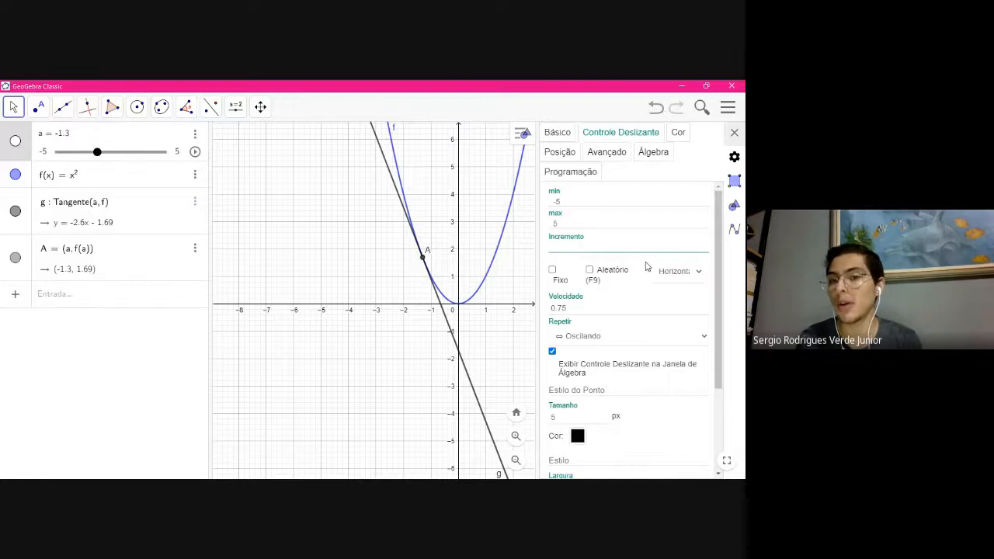
left_click_drag(561, 202, 552, 201)
left_click_drag(560, 224, 554, 201)
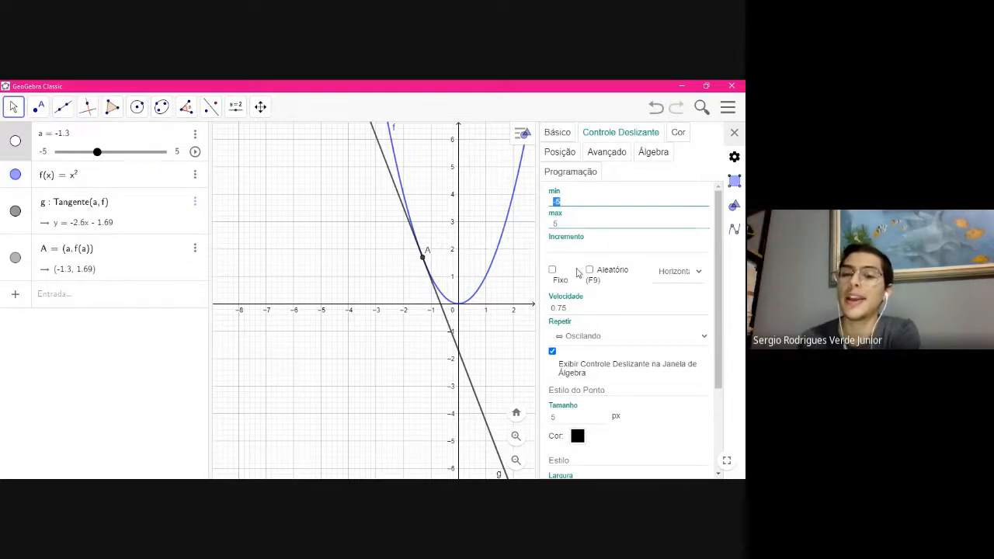
left_click(563, 309)
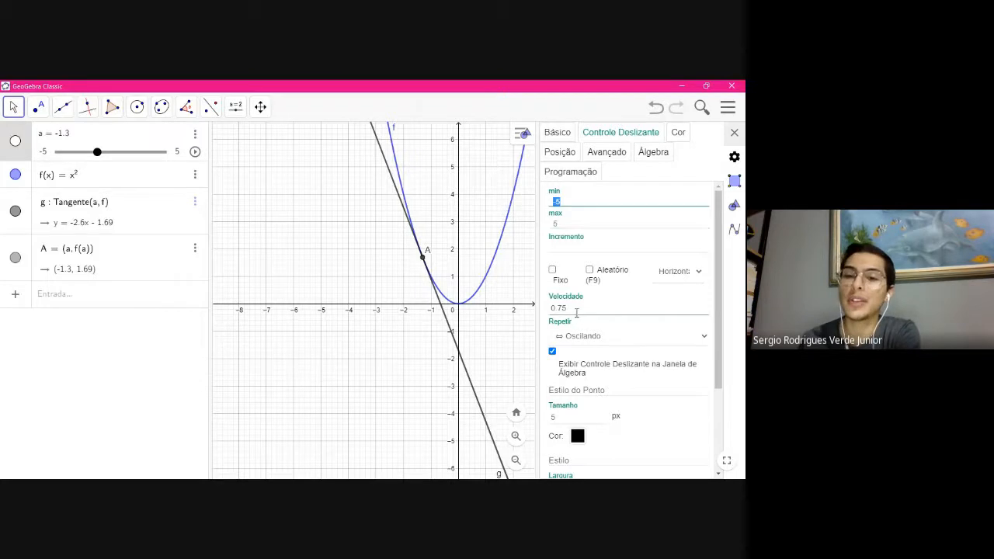
Animate slider a, raise its animation speed to 1, and pause it
left_click(194, 153)
left_click(196, 153)
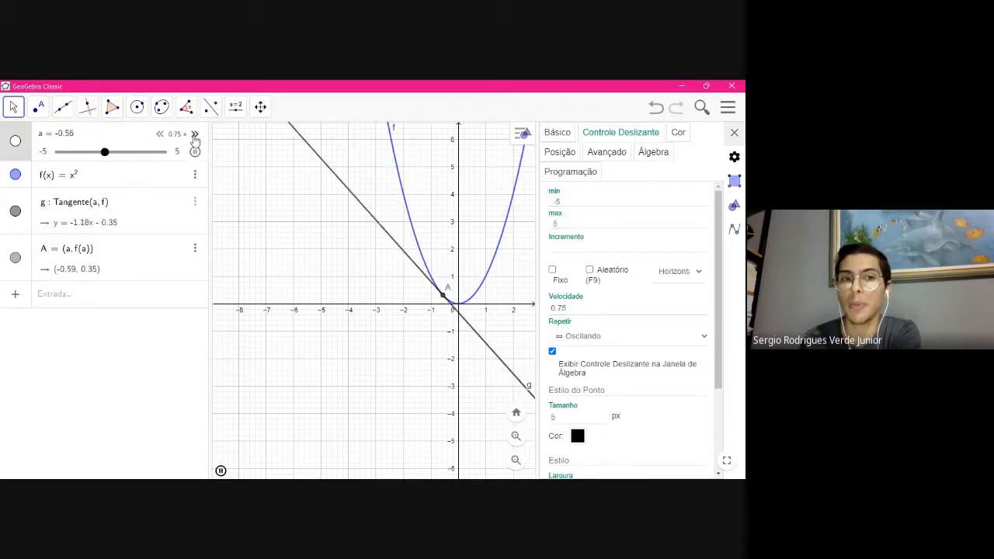
left_click(195, 135)
left_click(195, 135)
left_click(161, 137)
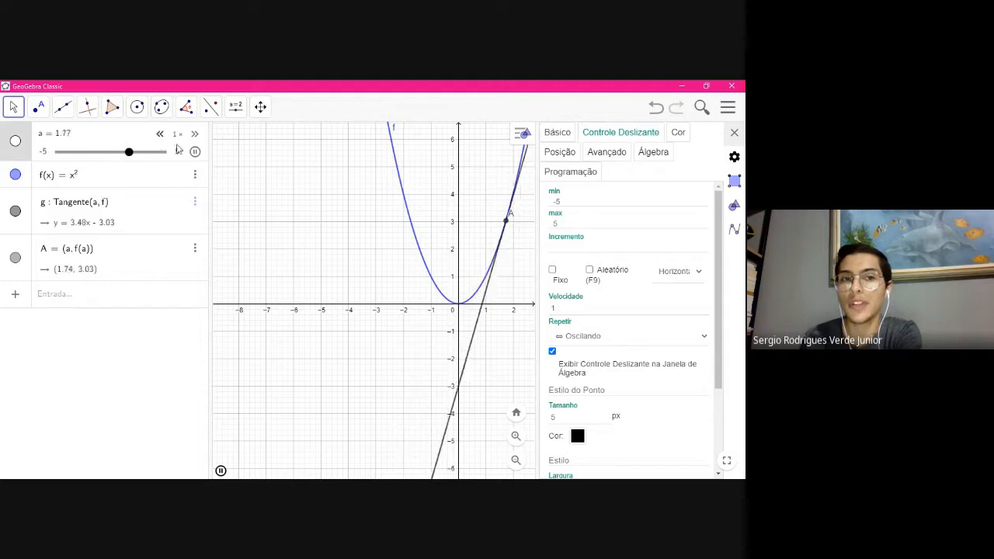
left_click(196, 153)
left_click(585, 308)
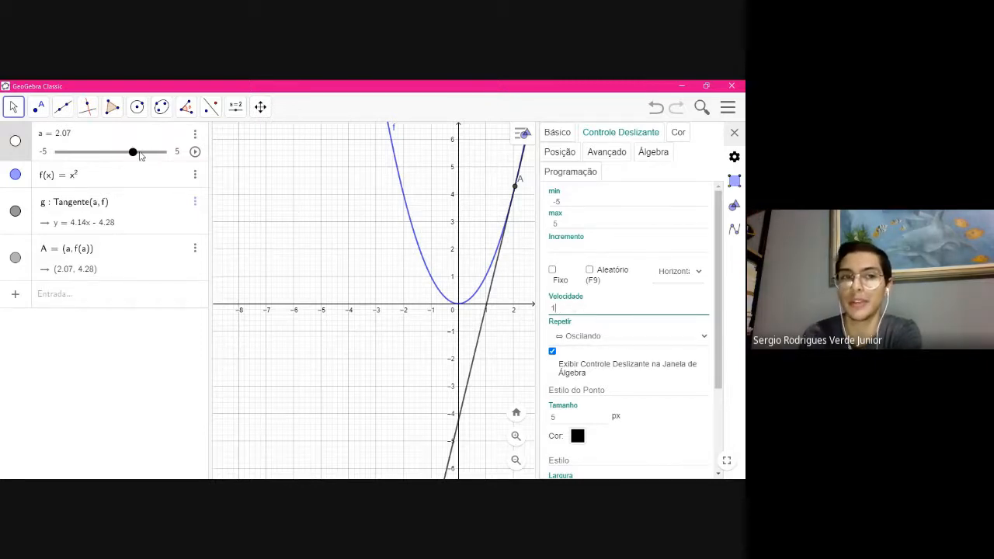
Move slider a to 1.4 and run its animation briefly at speed 1
mouse_move(133, 153)
left_mouse_down()
mouse_move(160, 152)
mouse_move(91, 159)
mouse_move(124, 160)
left_mouse_up()
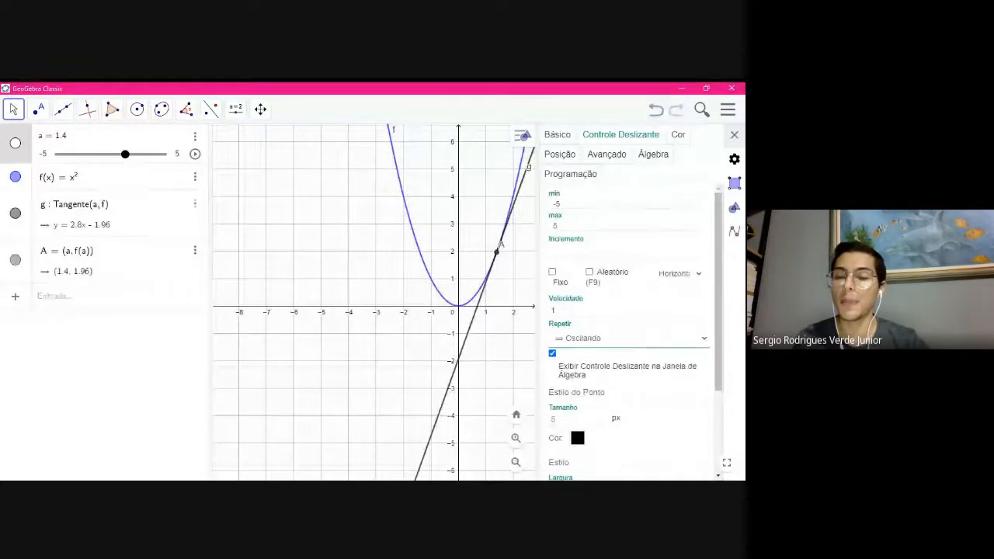
left_click(195, 154)
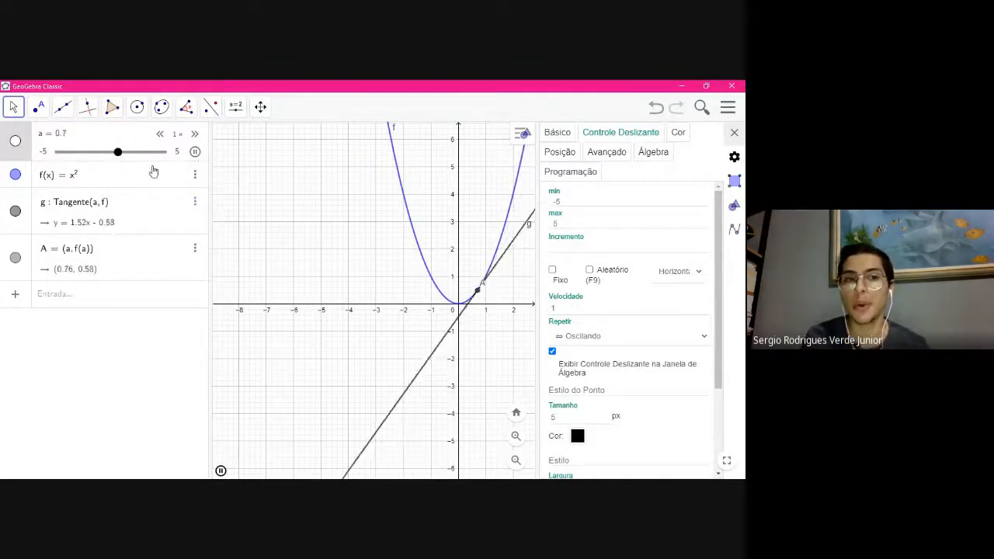
left_click(195, 151)
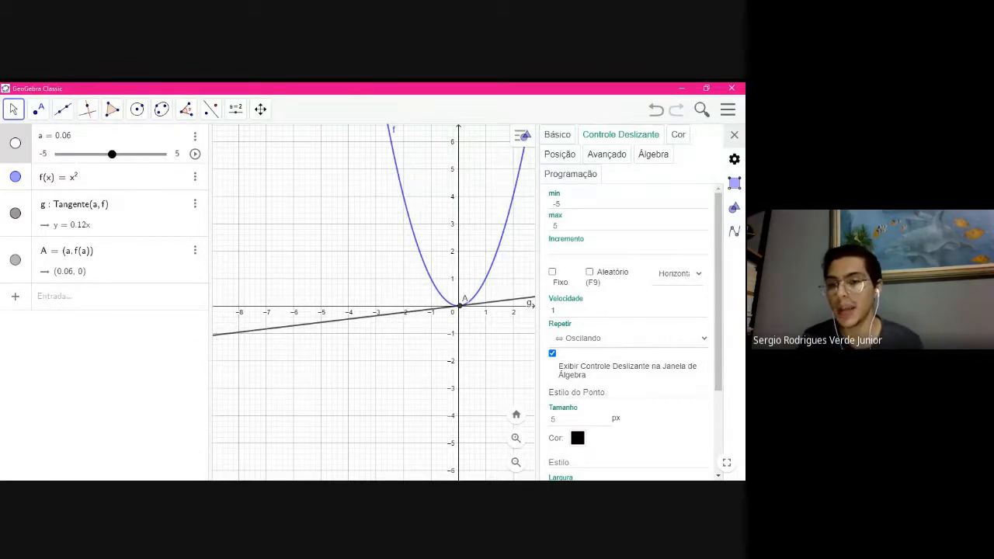
Move slider a to -1 and close the slider settings
left_click(308, 184)
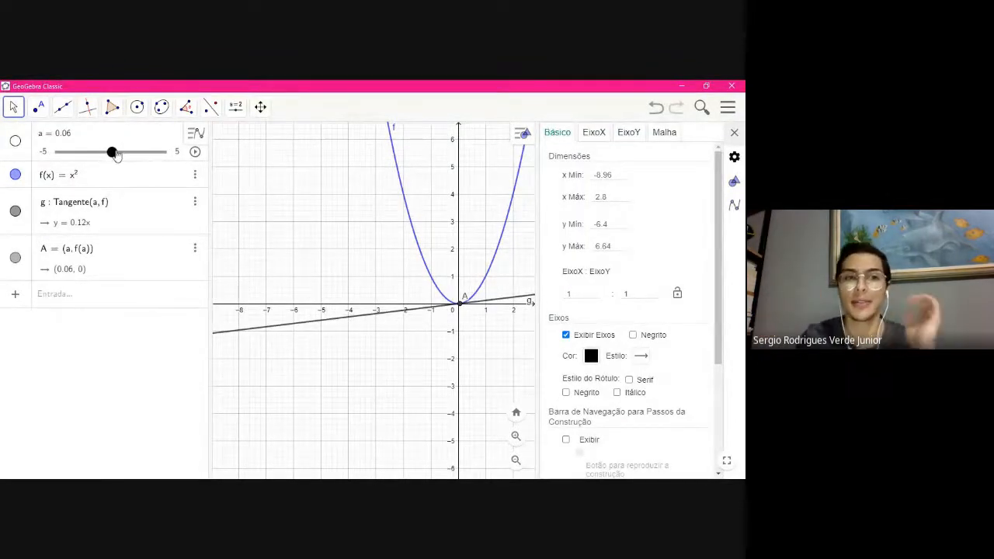
left_click_drag(112, 152, 100, 151)
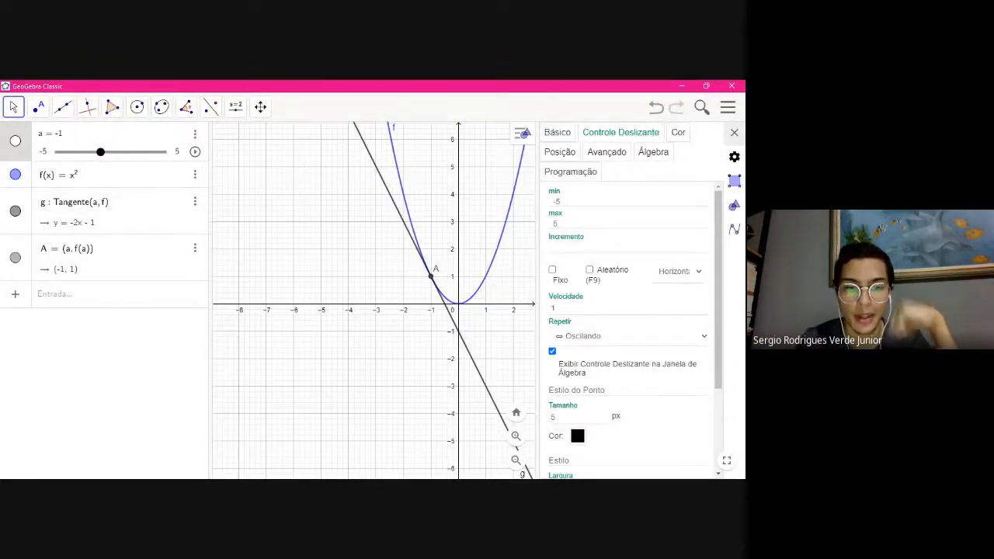
left_click(338, 486)
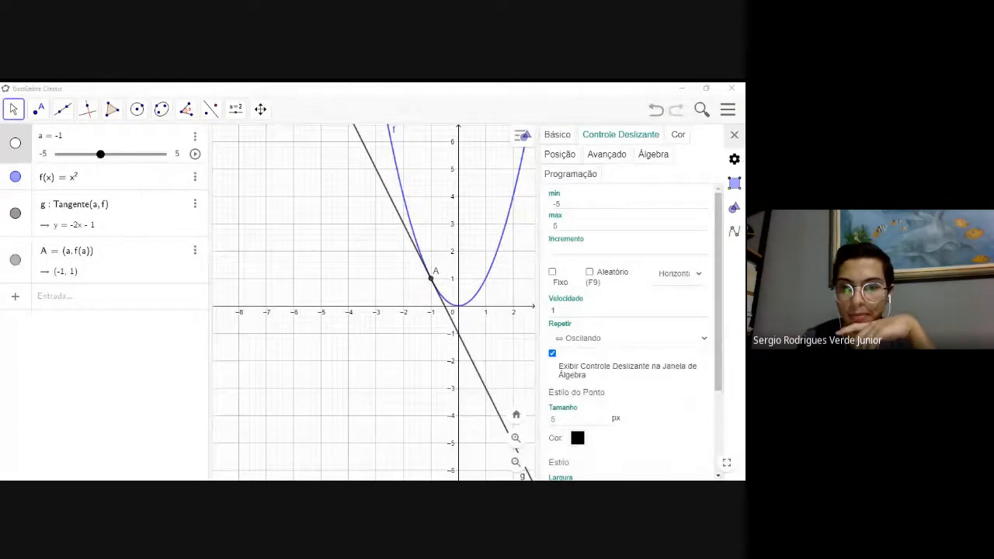
left_click(473, 483)
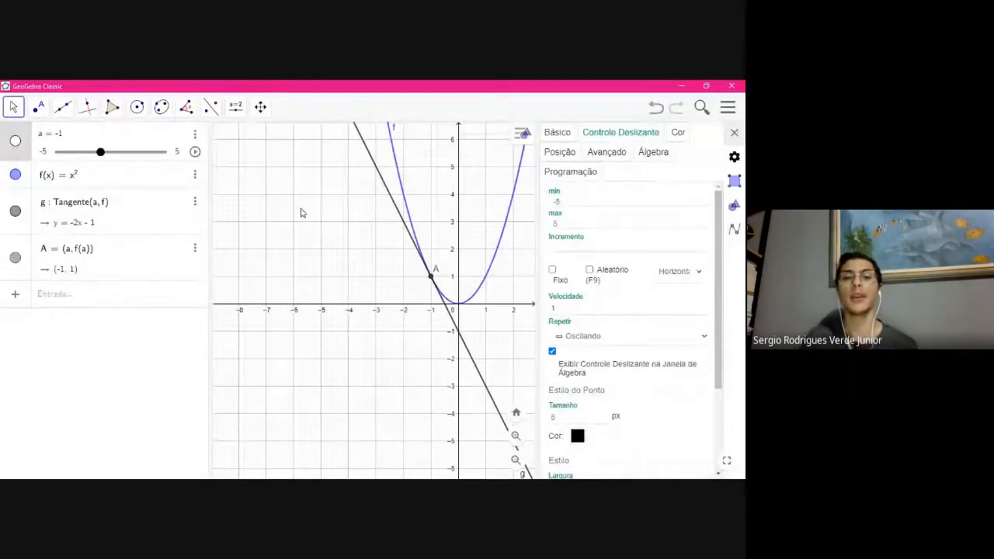
left_click(734, 132)
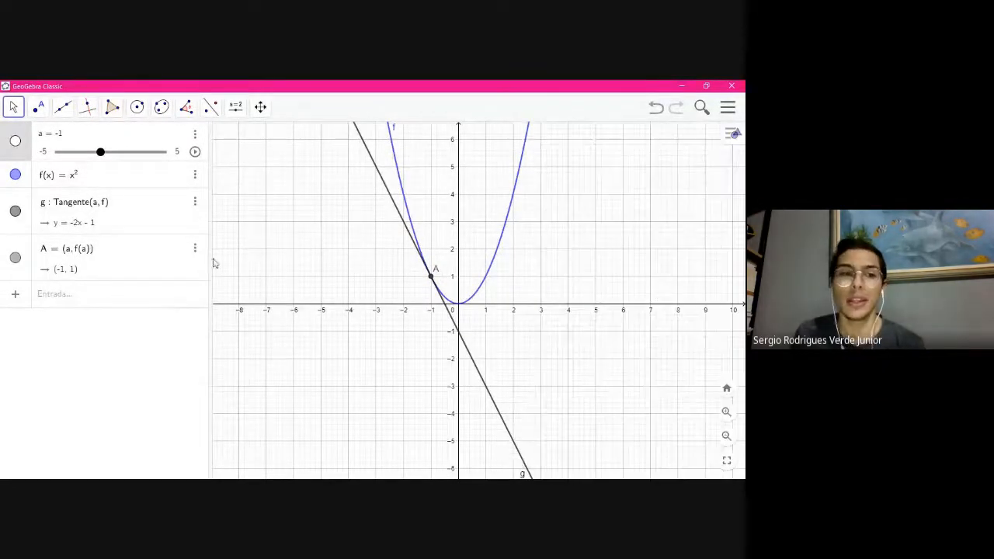
Delete function f together with its dependent tangent and point, and undo the deletion
left_click(106, 300)
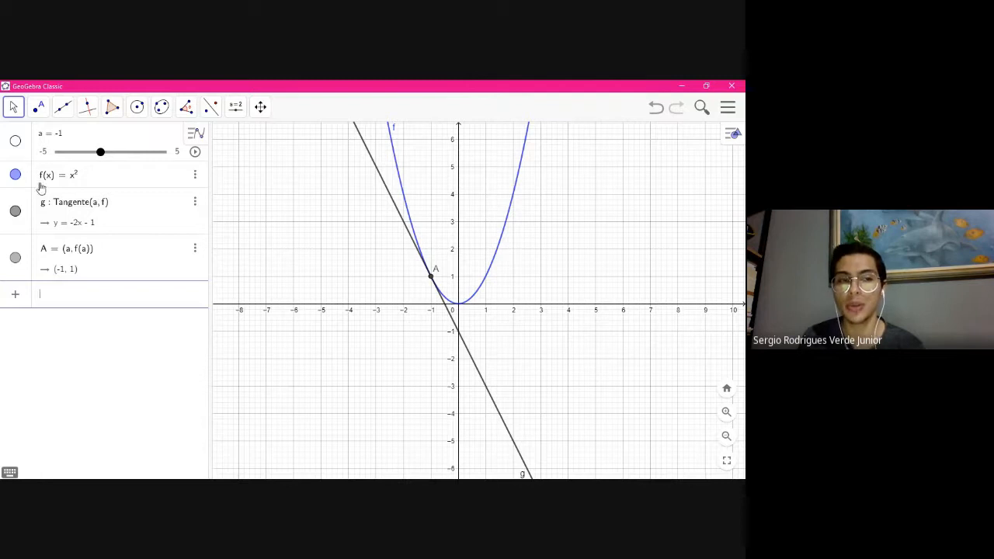
left_click(195, 175)
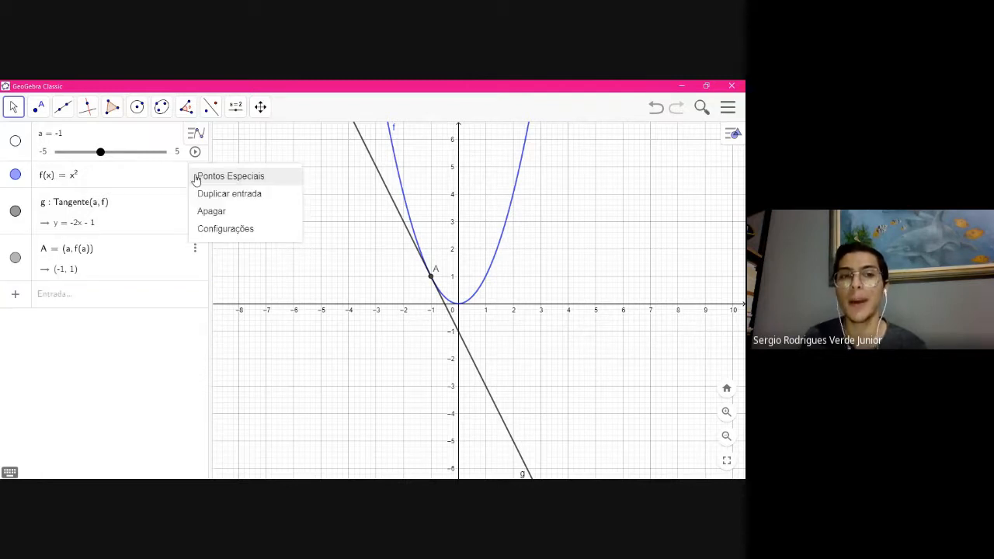
left_click(210, 212)
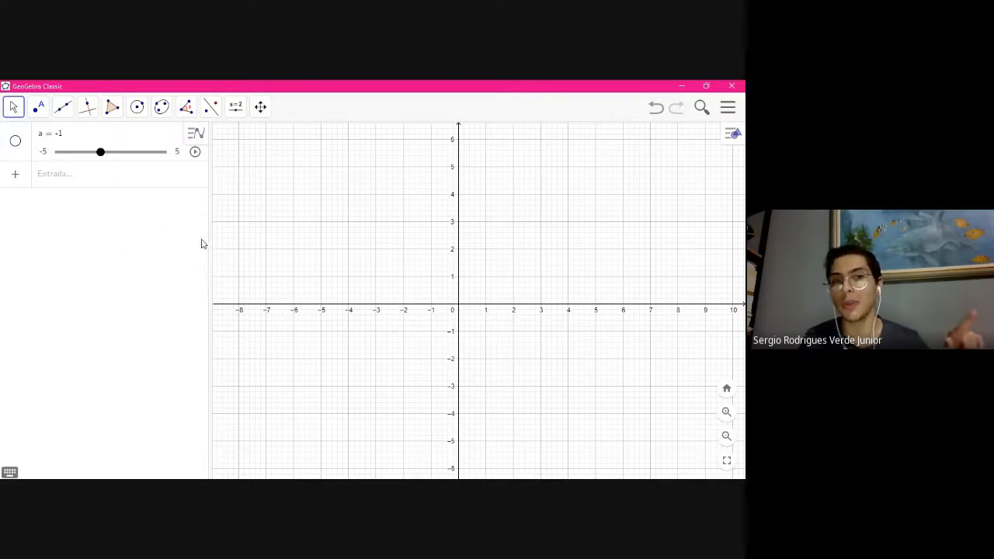
left_click(655, 109)
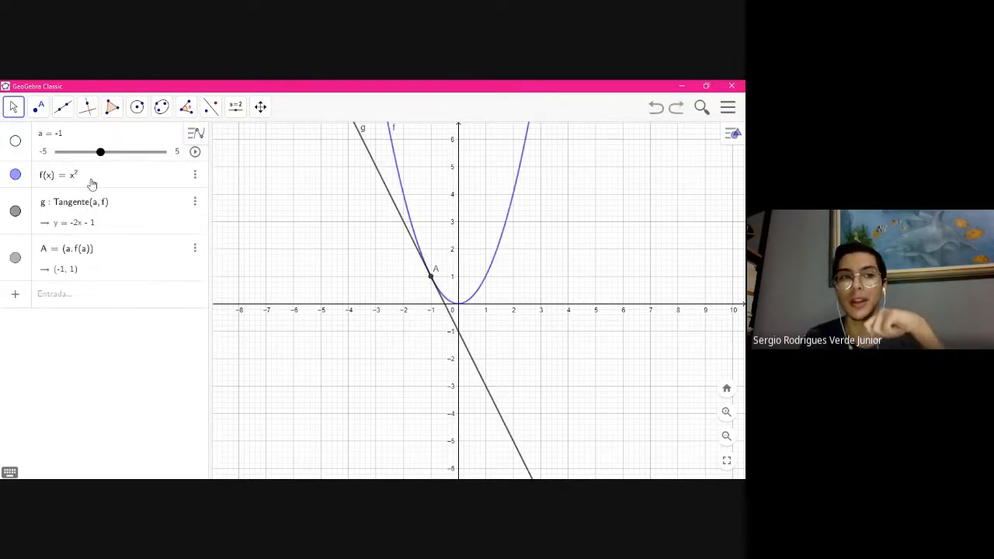
Redefine function f as sen(x), keeping the tangent line and point A linked to it
left_click(90, 183)
key("BackSpace")
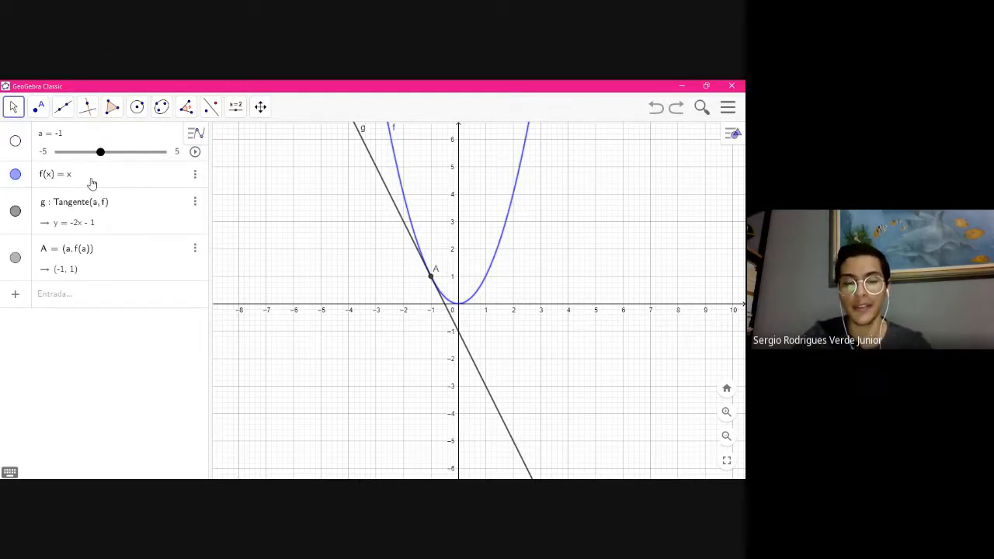
type("sen(x)")
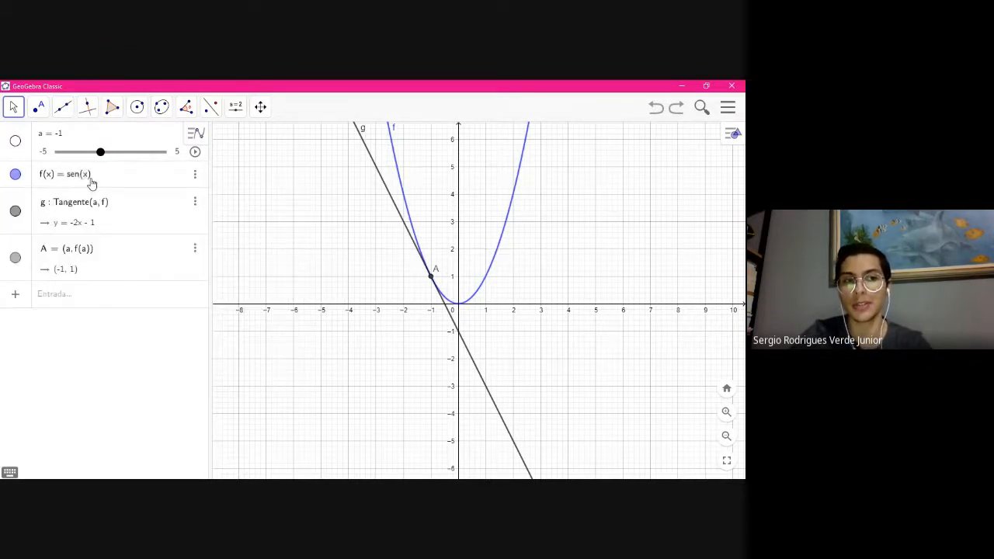
key("Return")
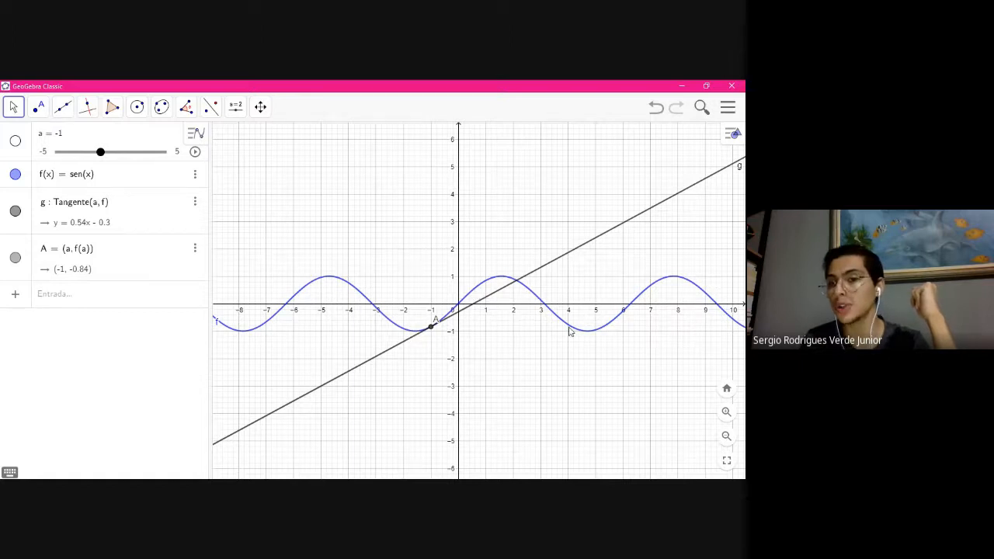
Play and pause slider a's animation to examine how the tangent moves along the sine curve
left_click(195, 153)
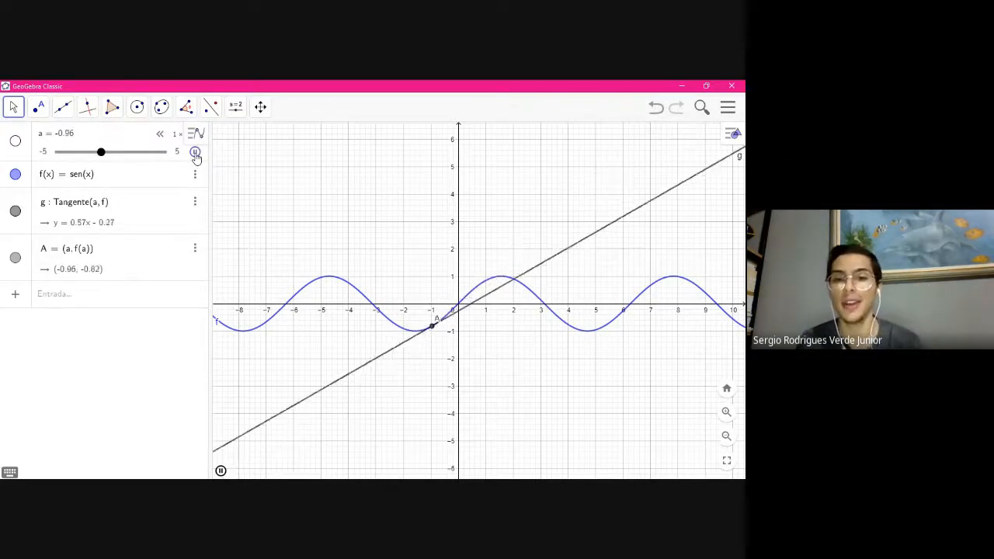
left_click(195, 152)
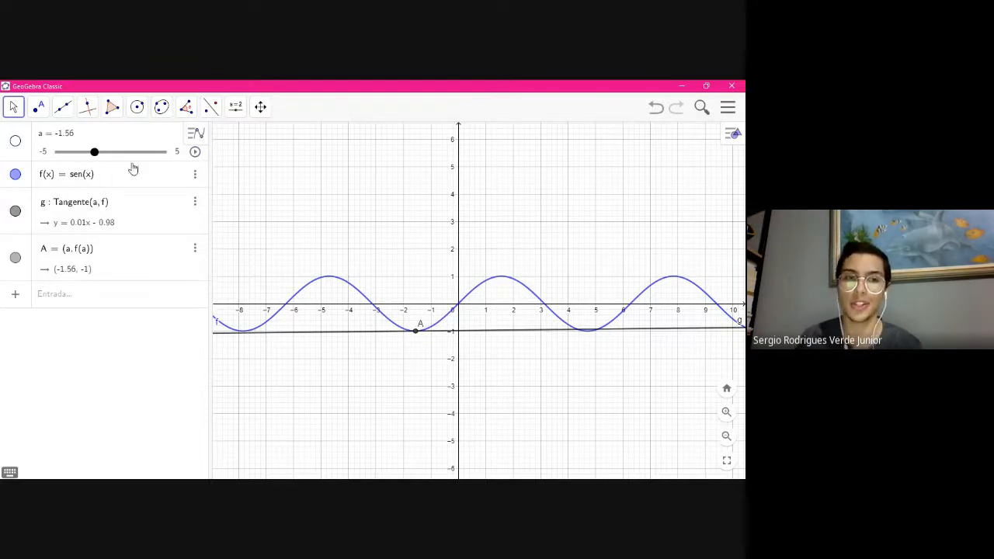
left_click(195, 152)
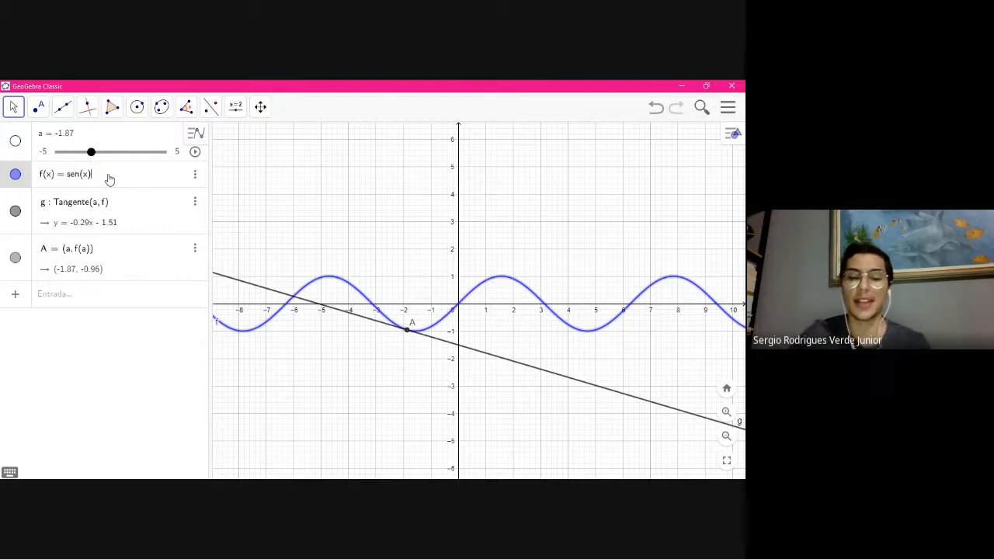
Redefine function f as the absolute value |x|
key("BackSpace")
key("BackSpace")
key("BackSpace")
key("BackSpace")
key("BackSpace")
key("BackSpace")
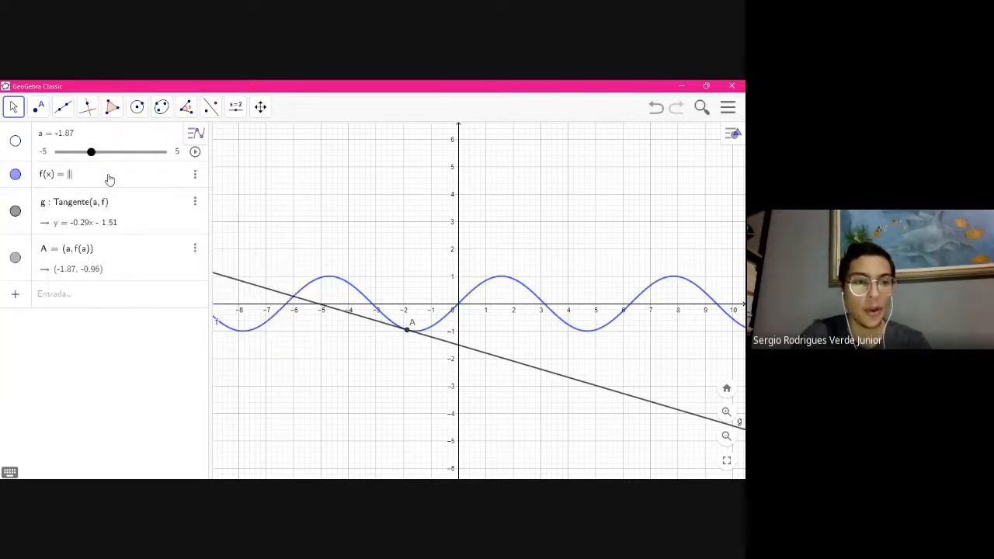
type("|x|")
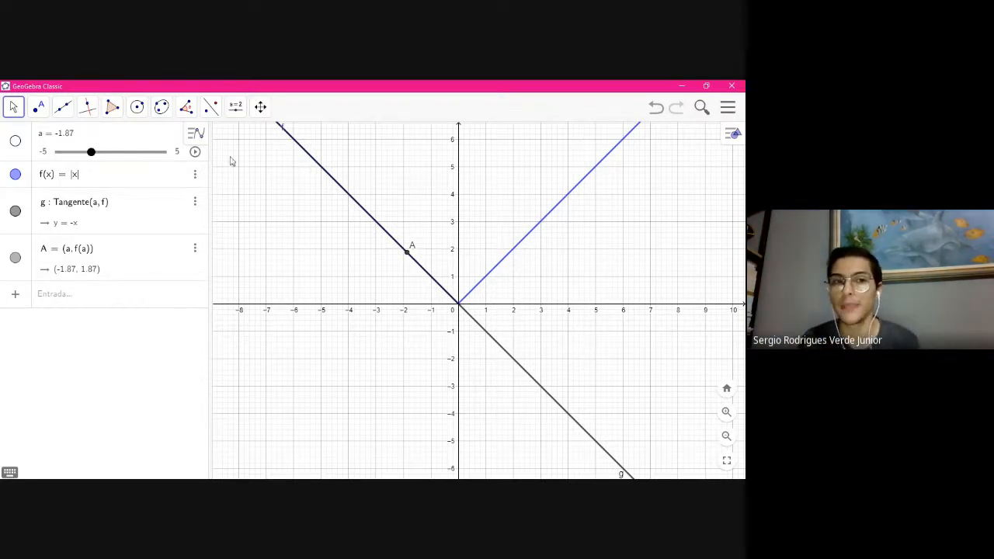
Animate the tangent along |x|, pause it, and set slider a to 0 to examine the tangent at the vertex
left_click(195, 153)
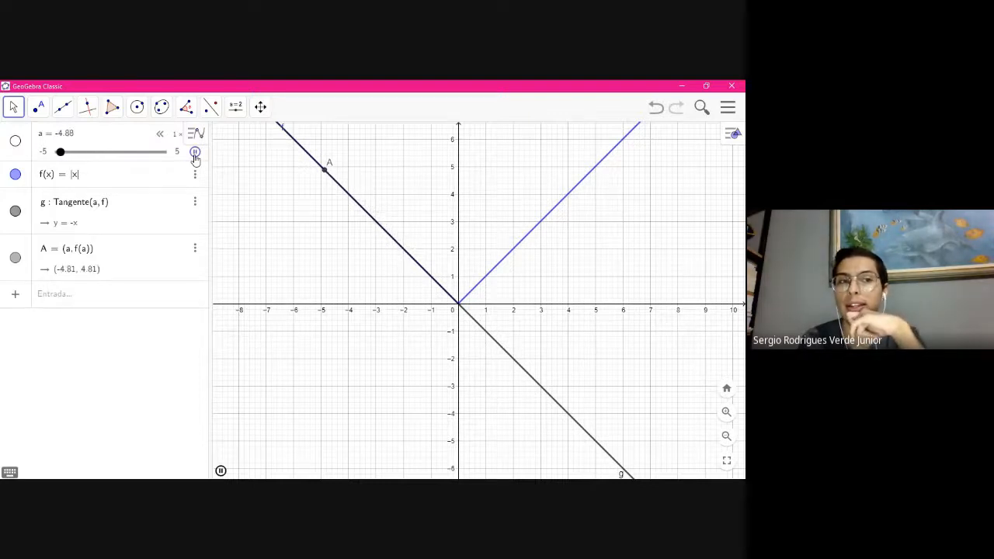
left_click_drag(336, 181, 455, 307)
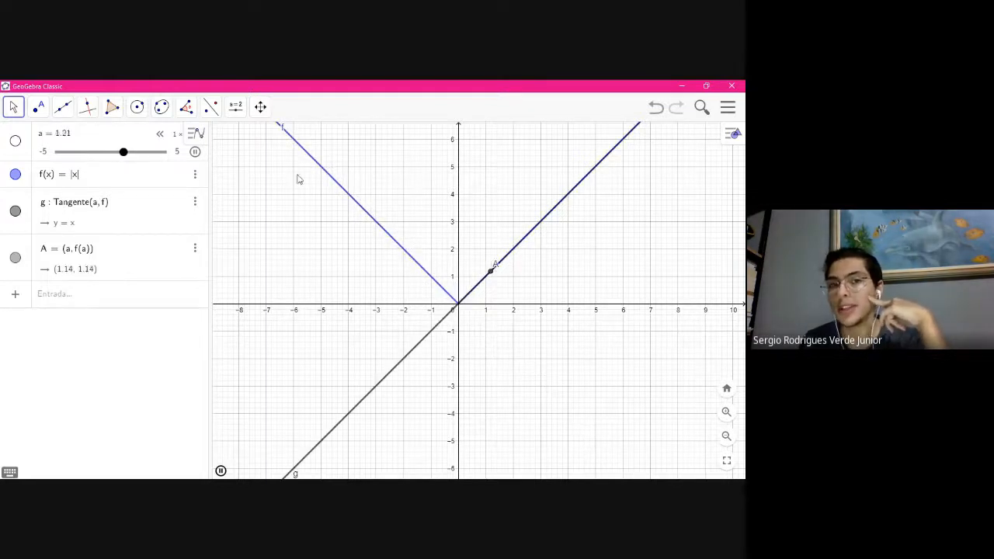
left_click(196, 152)
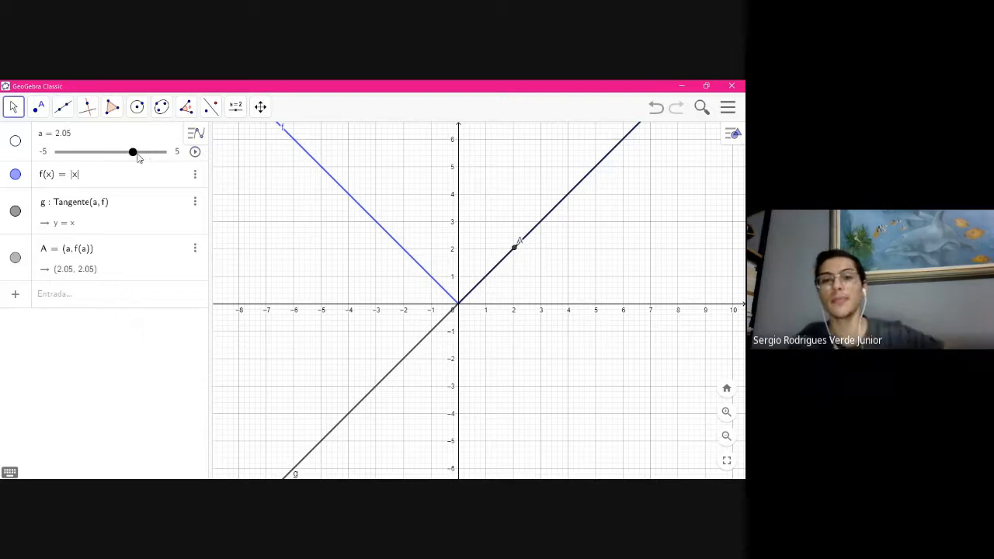
left_click_drag(132, 153, 111, 154)
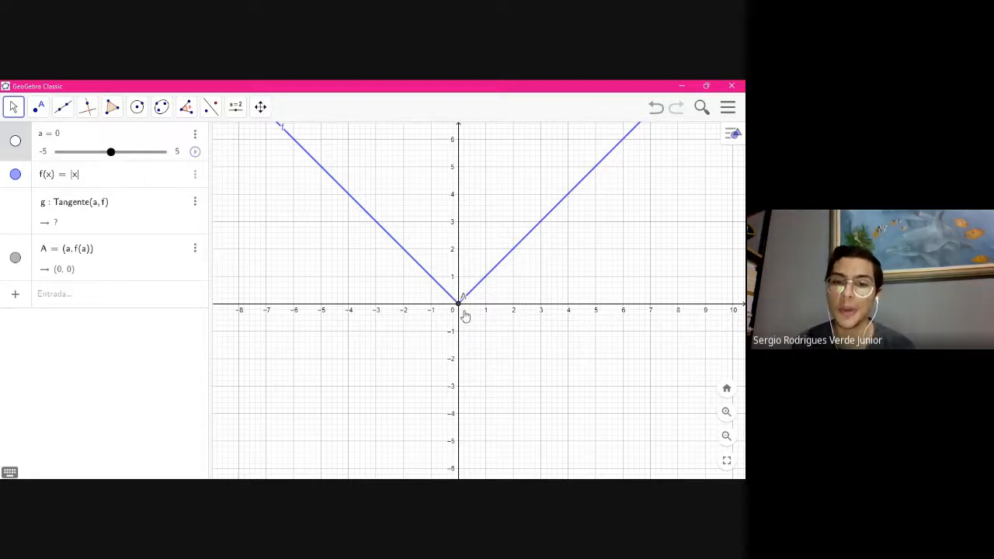
left_click_drag(111, 151, 111, 152)
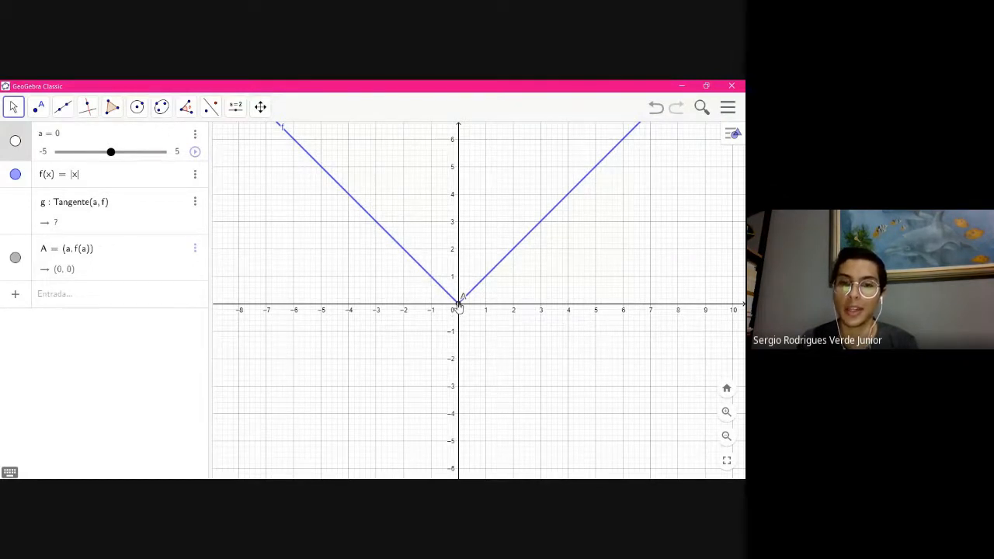
Examine the vertex and both branches of the |x| graph across the graphics view
left_click_drag(532, 295, 526, 328)
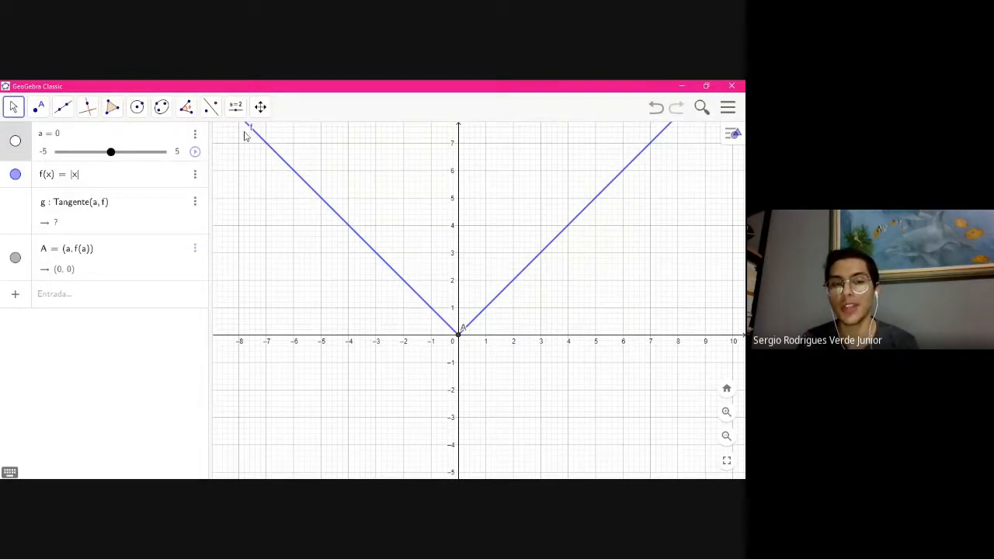
left_click_drag(247, 178, 570, 399)
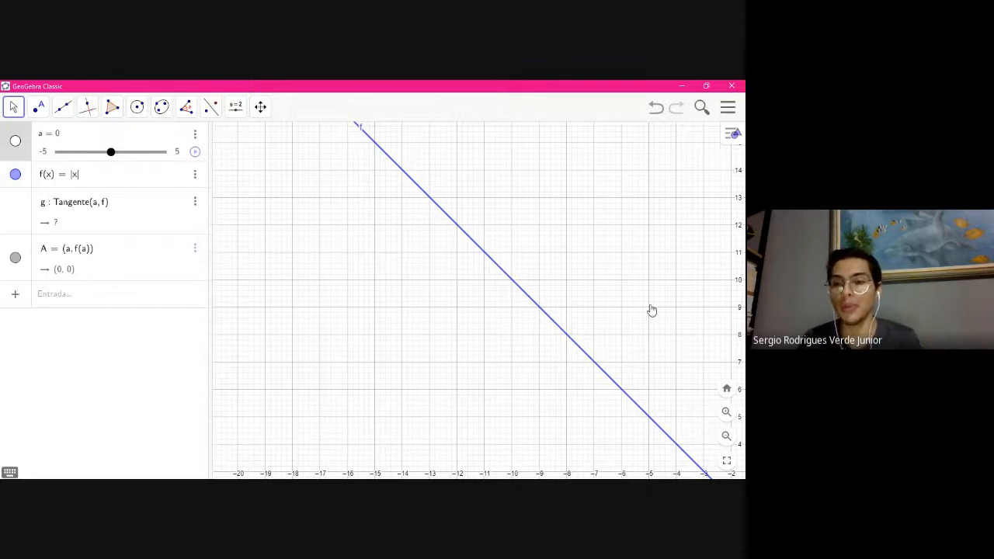
left_click_drag(650, 308, 455, 166)
left_click_drag(645, 333, 450, 364)
left_click_drag(710, 364, 479, 467)
left_click_drag(553, 421, 670, 317)
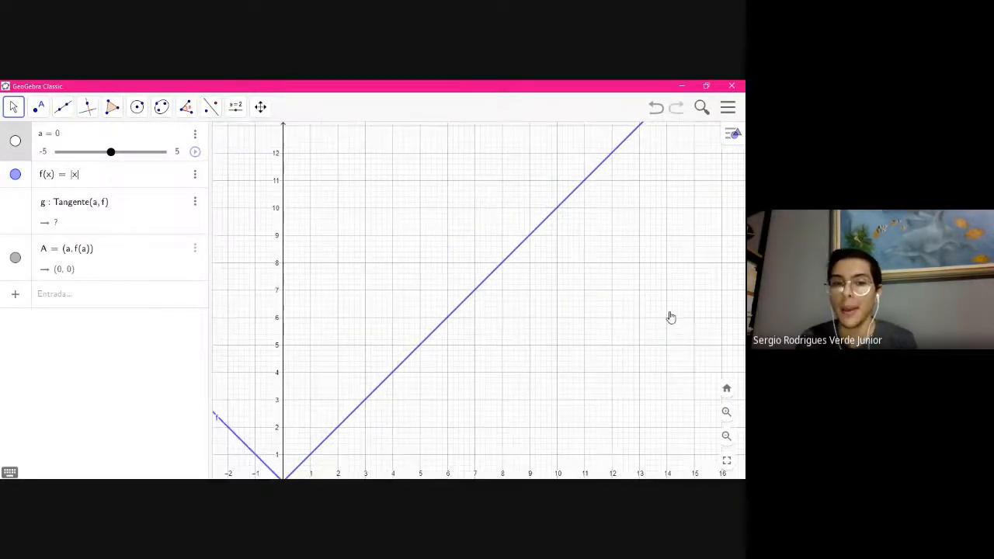
left_click_drag(515, 385, 655, 299)
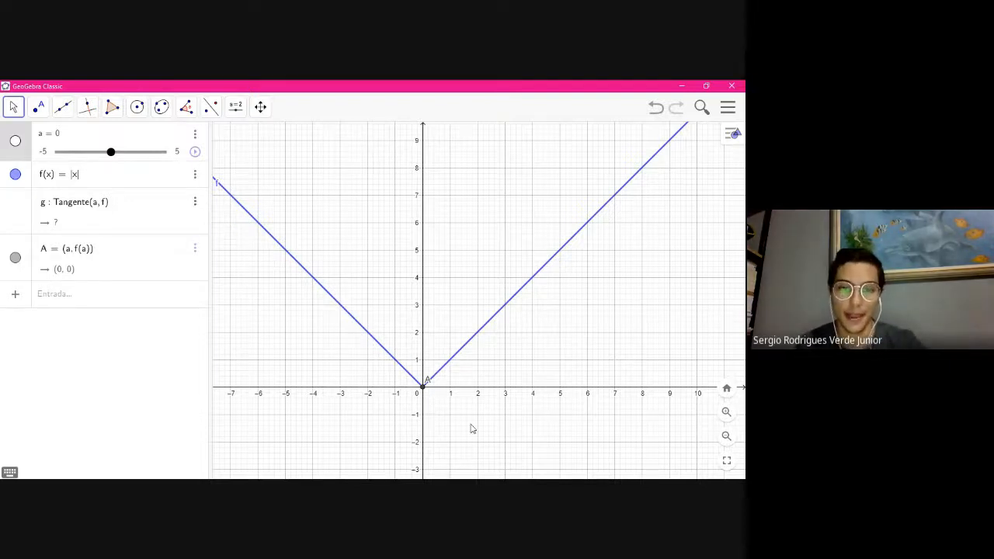
key("alt+Tab")
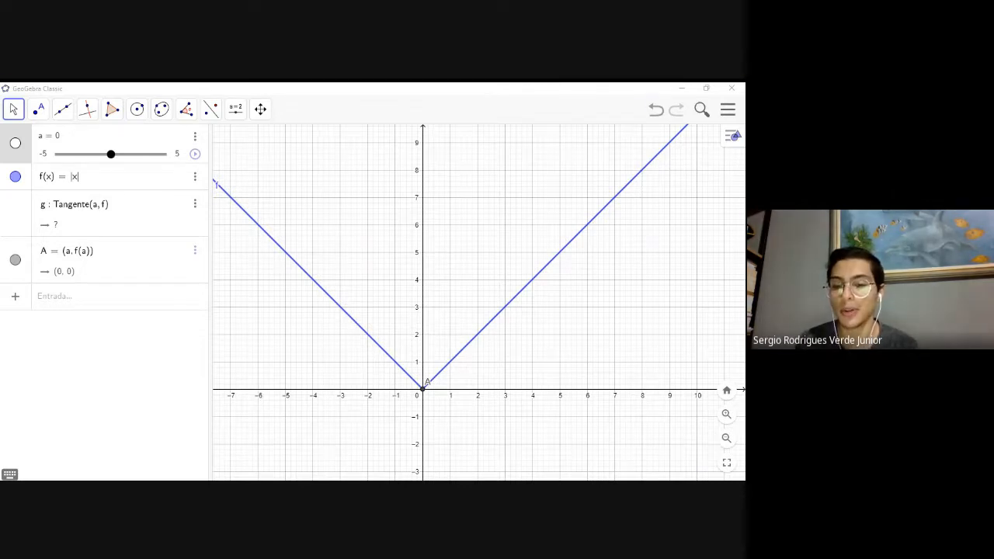
key("alt+Tab")
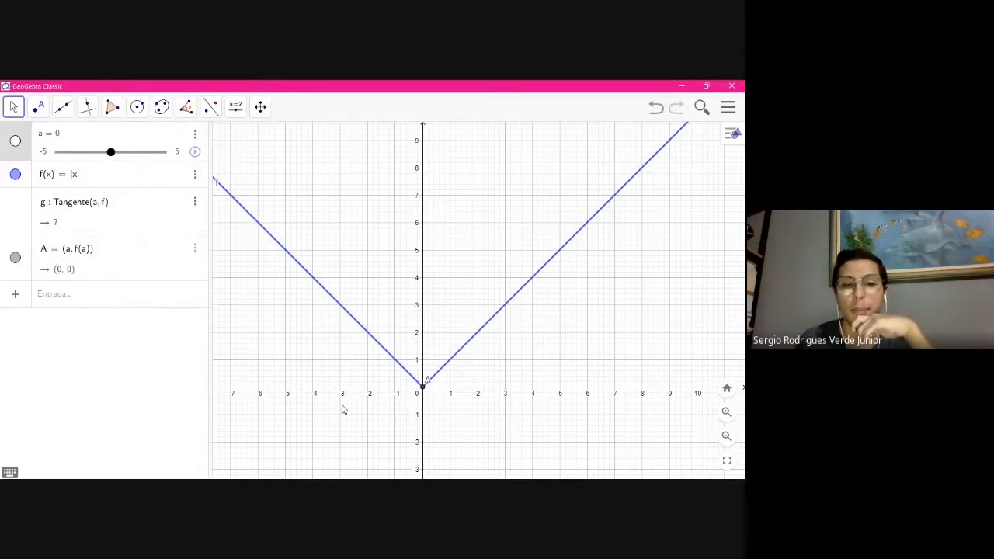
left_click(447, 486)
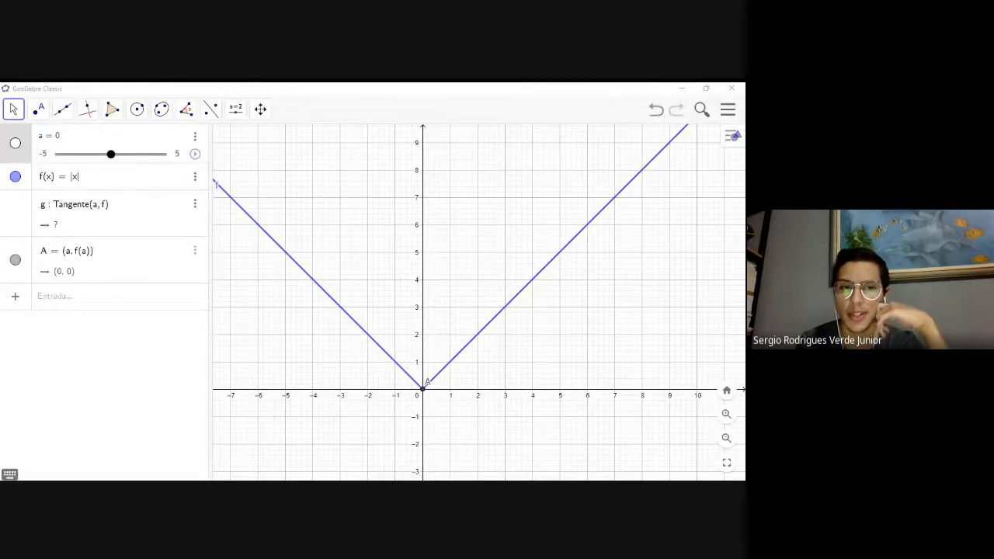
left_click(716, 261)
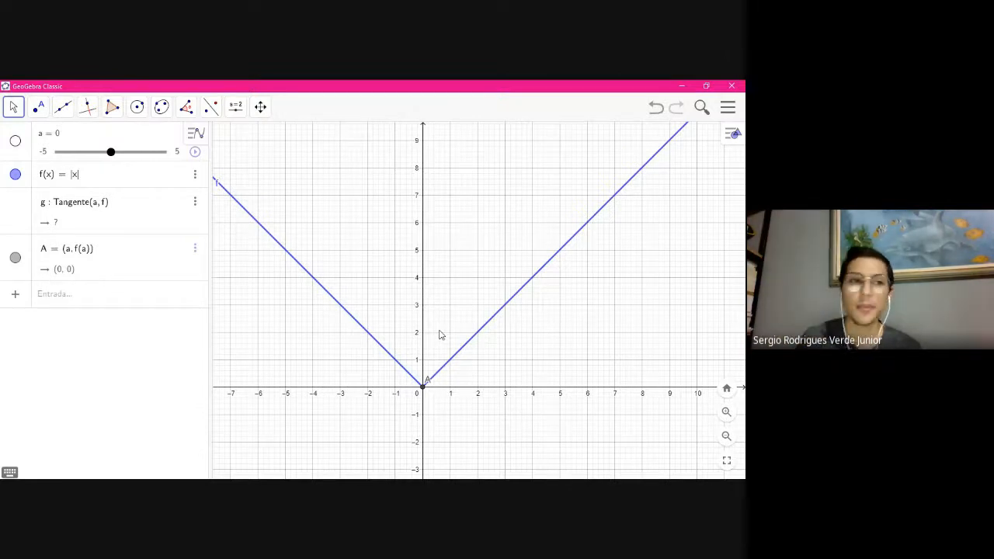
key("alt+Tab")
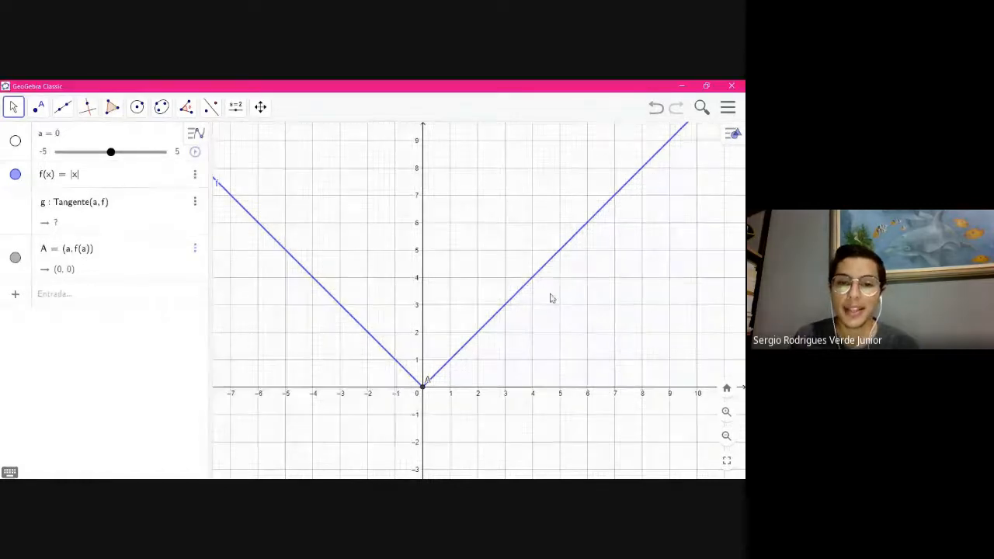
left_click_drag(370, 390, 396, 388)
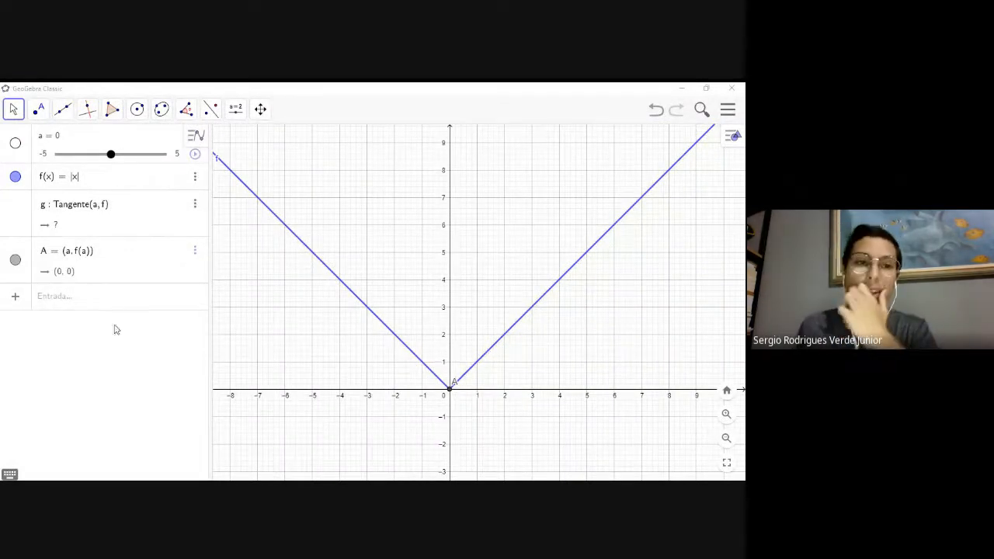
Plot the parabola x² as an additional function alongside |x|
left_click(109, 297)
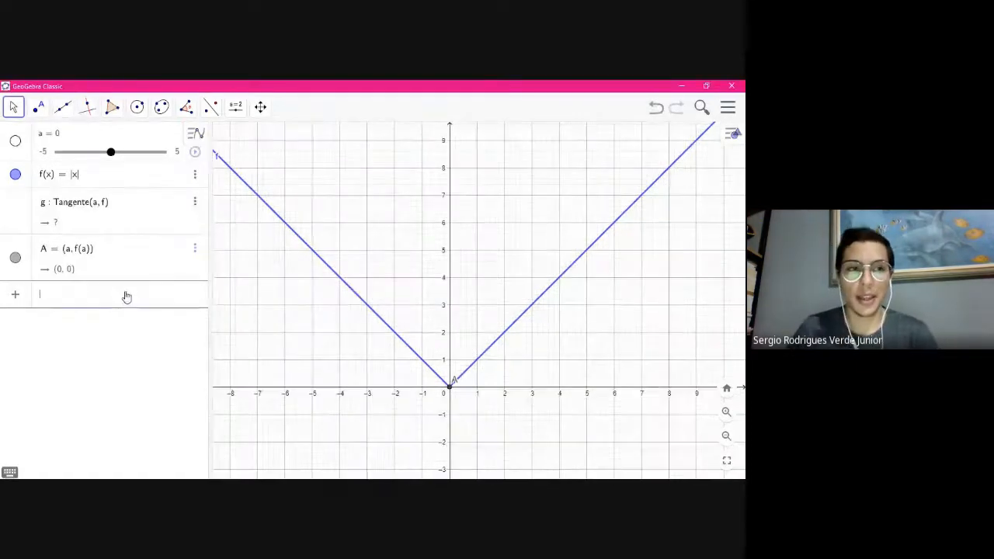
type("x")
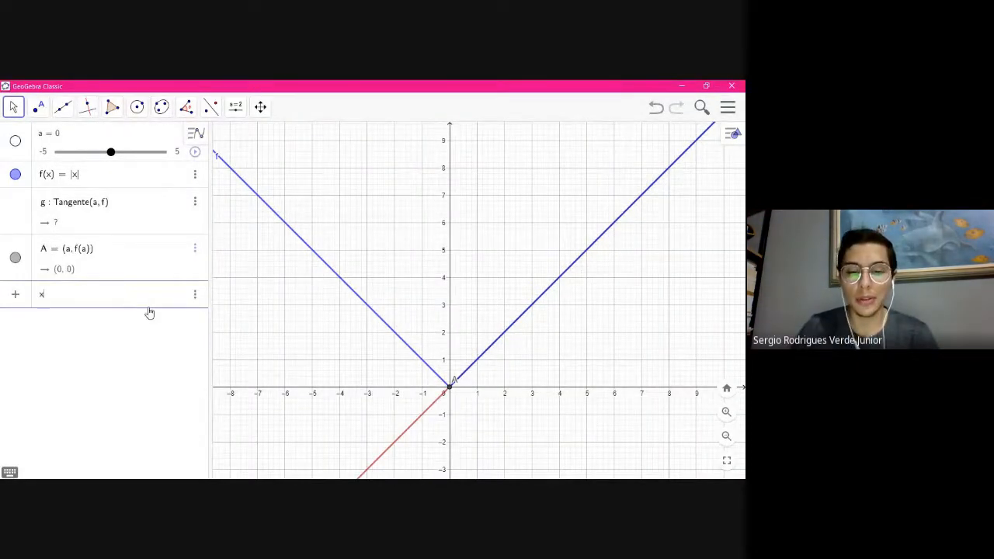
type("^2")
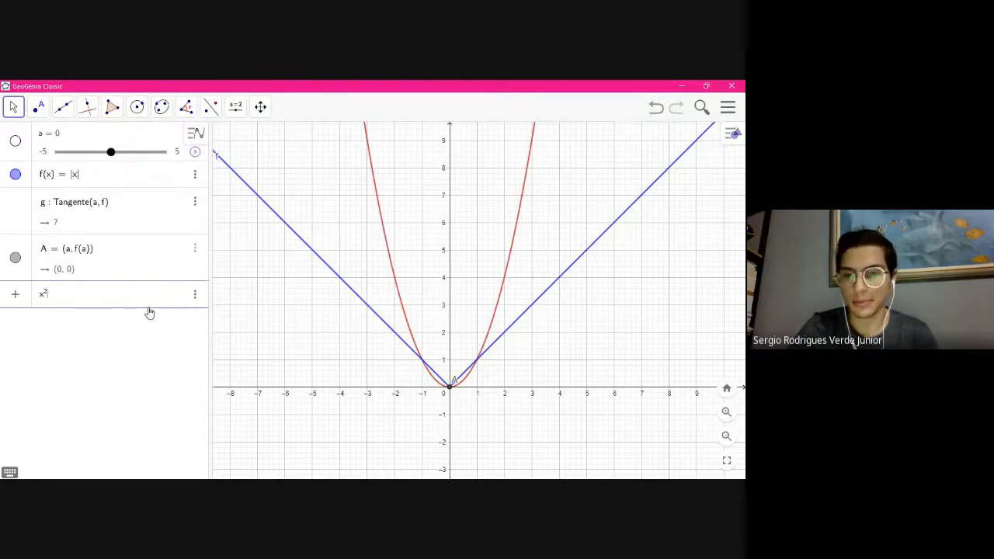
key("Return")
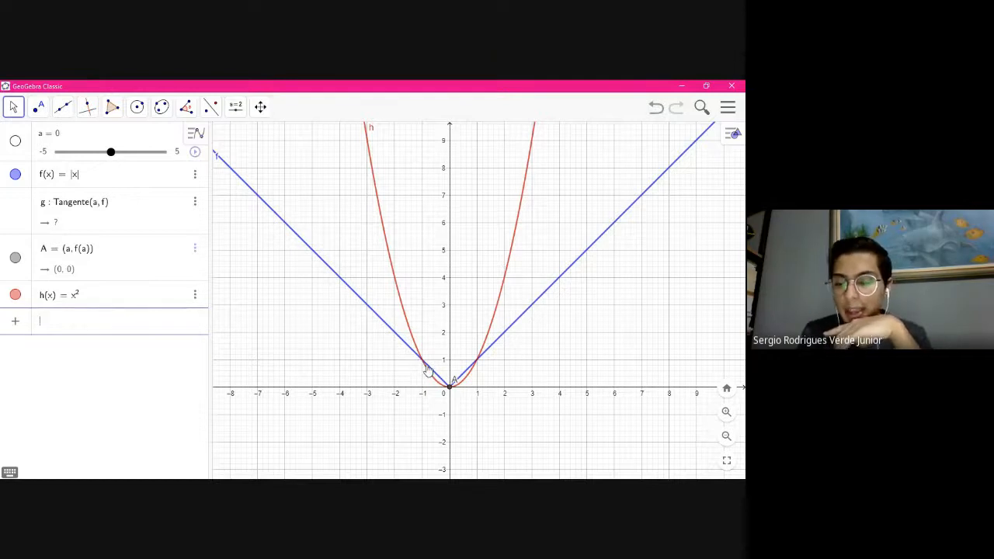
left_click_drag(427, 371, 452, 370)
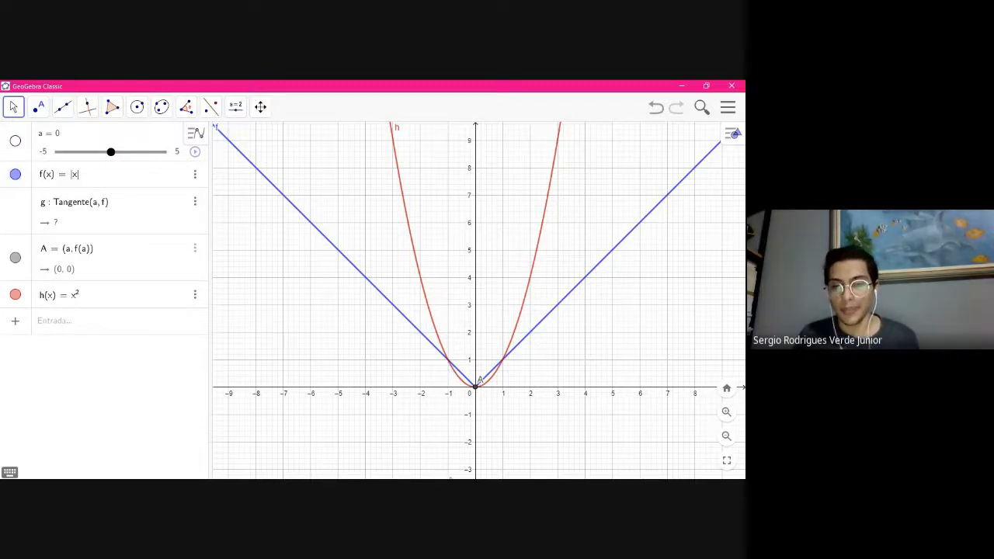
left_click(14, 110)
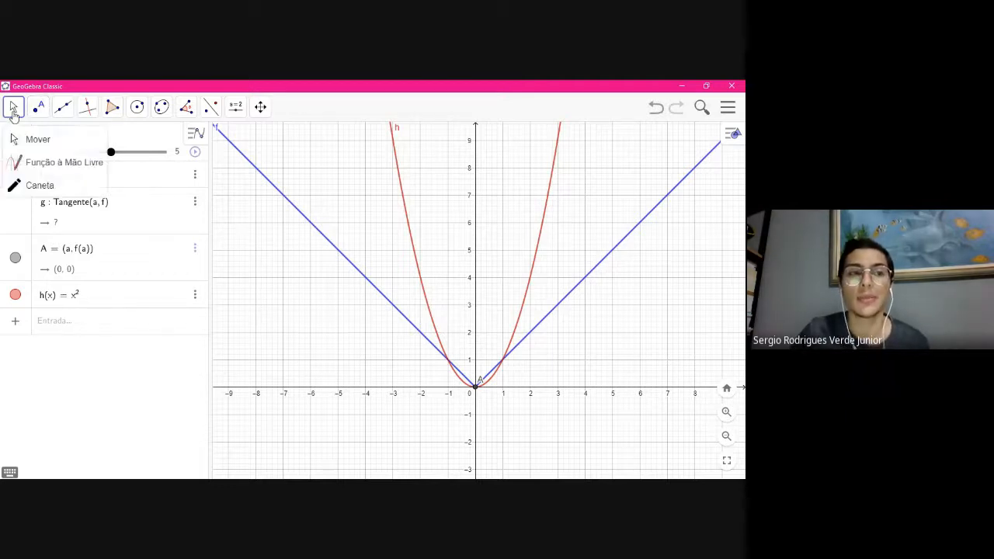
left_click(33, 183)
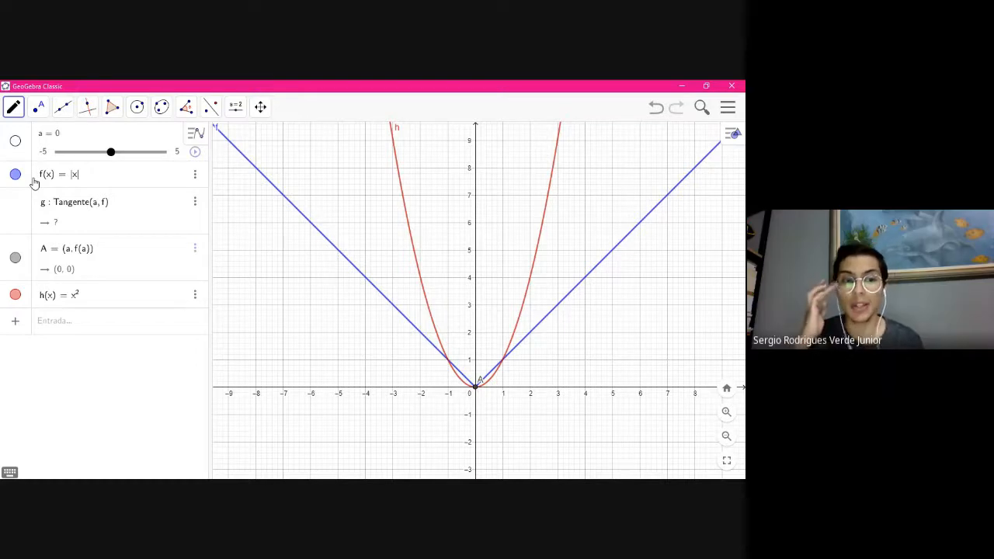
key("alt+Tab")
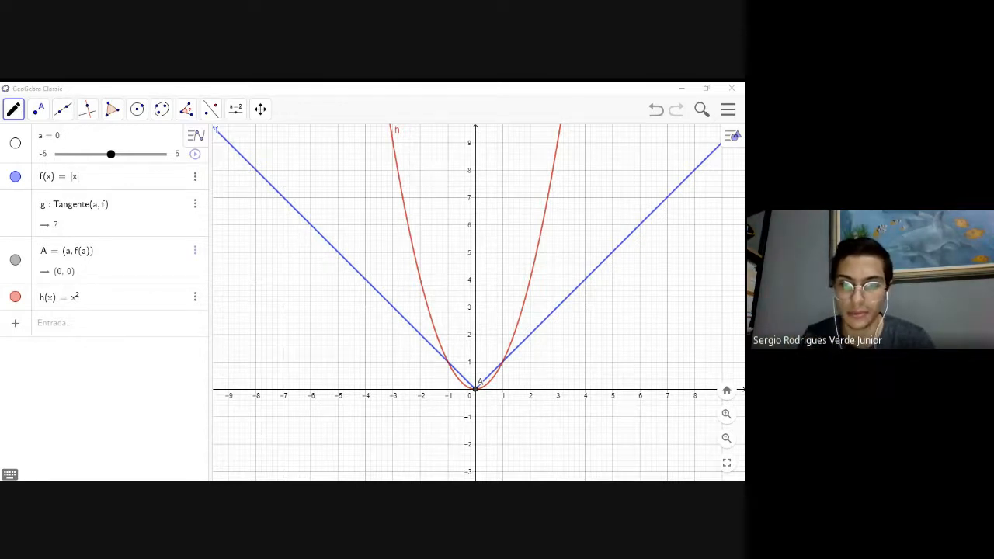
key("alt+Tab")
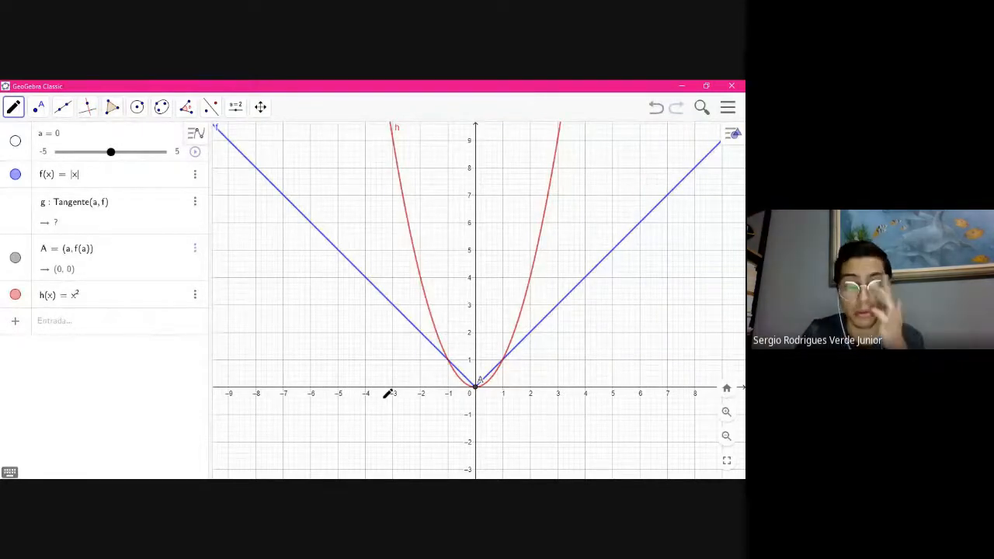
key("alt+Tab")
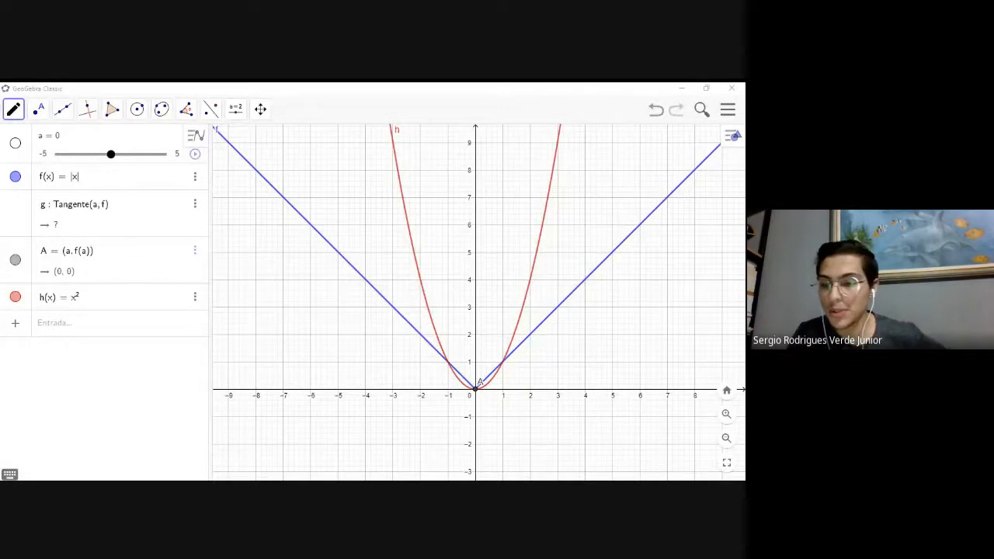
key("alt+Tab")
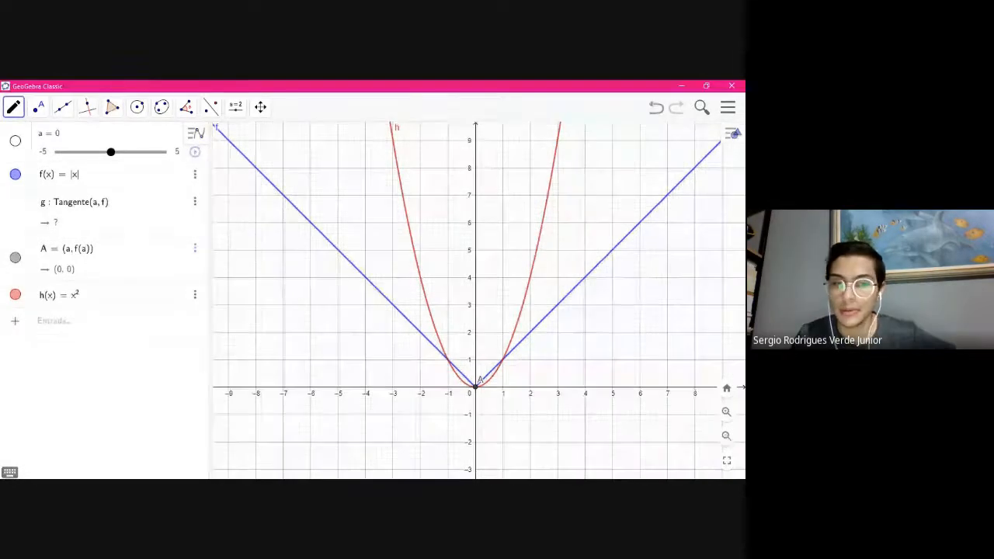
Plot the function −cos(π/2 x) + 1 as another curve, with the + 1 outside the cosine's argument
left_click(78, 321)
type("-co")
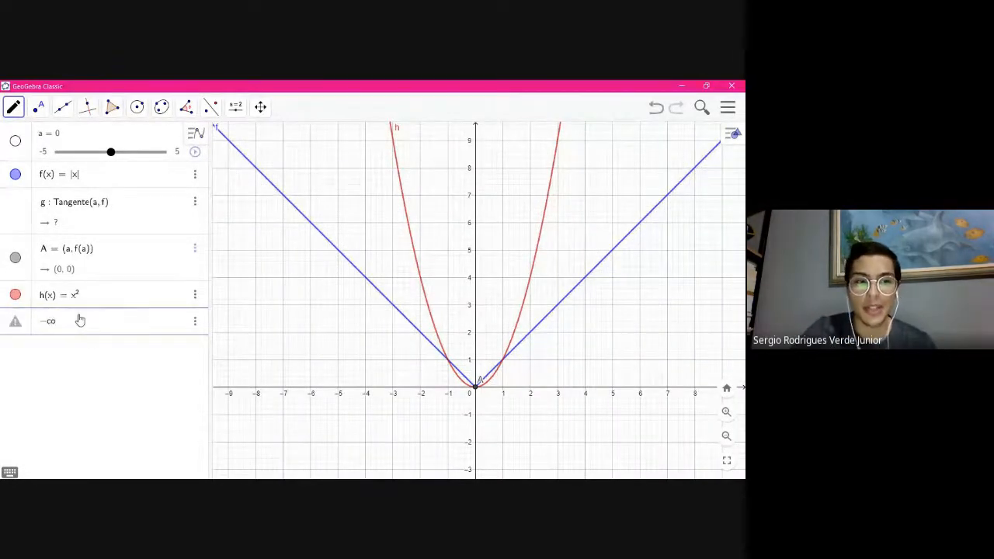
type("s(pi/2")
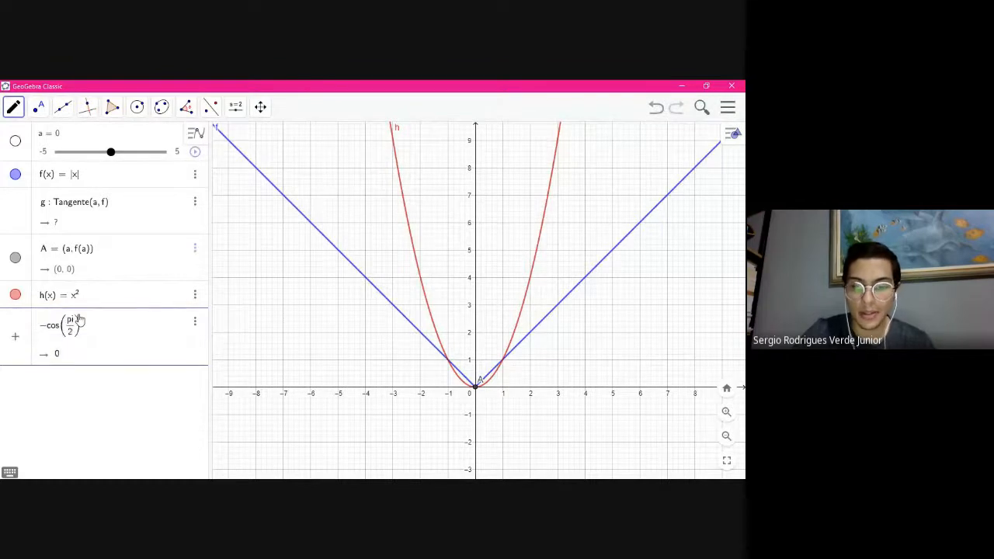
key("Right")
type("x+1")
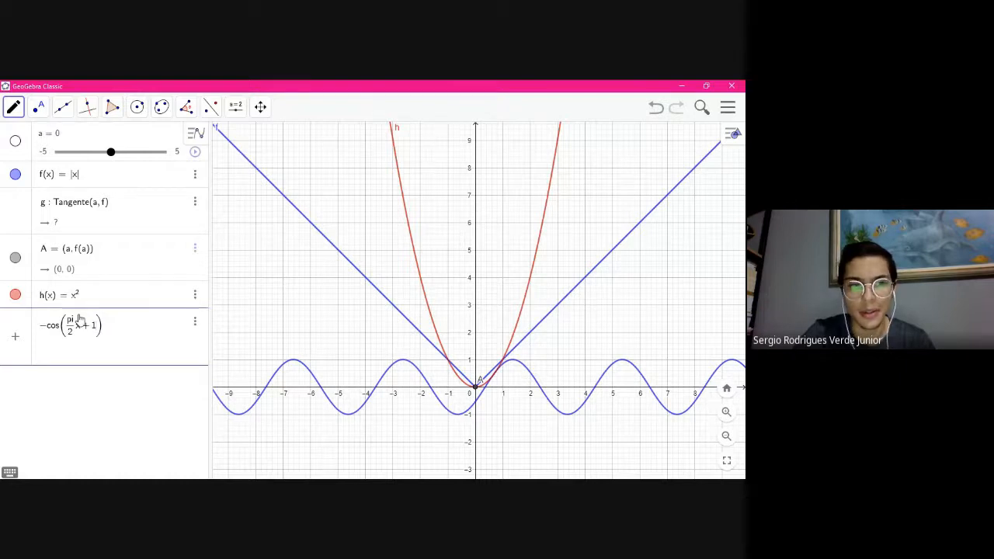
key("BackSpace")
key("BackSpace")
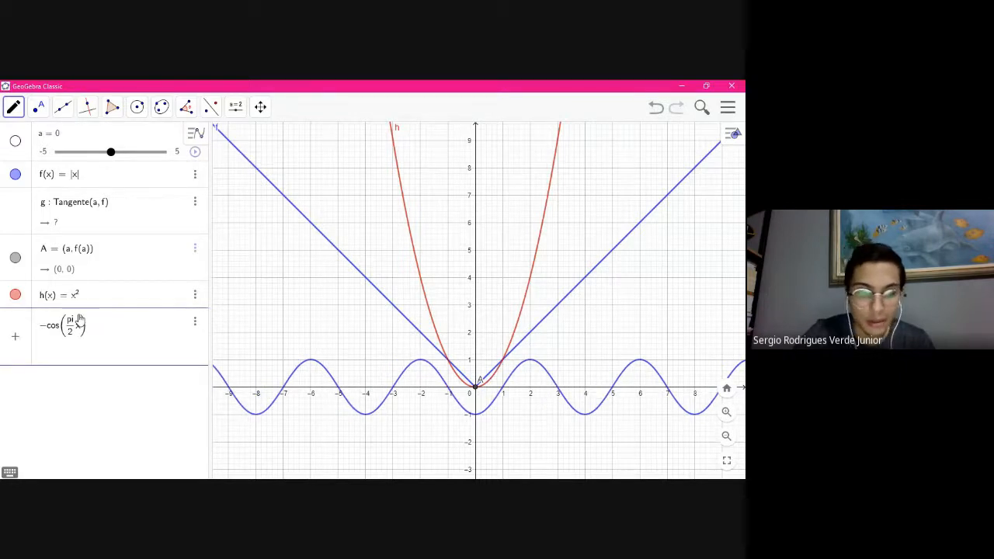
type("+ 1")
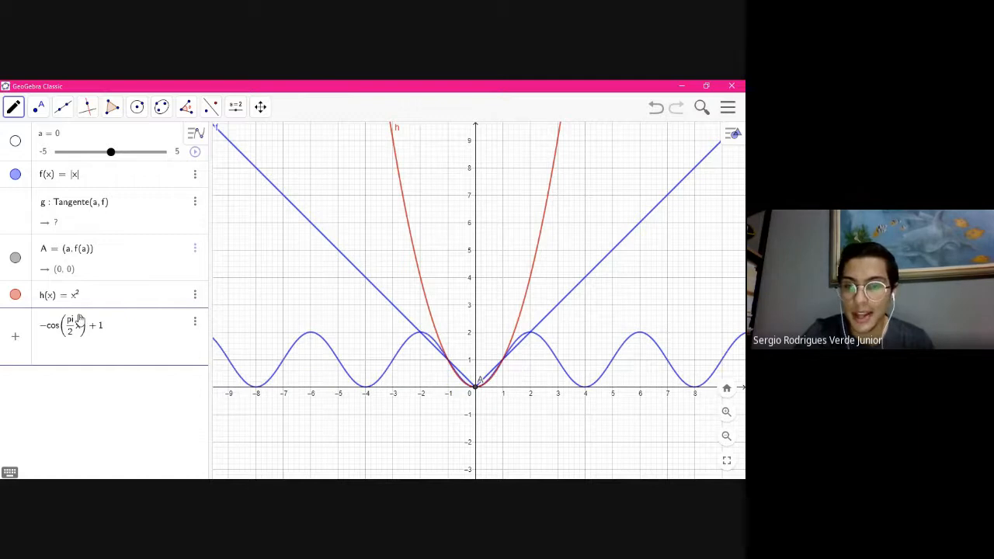
key("Return")
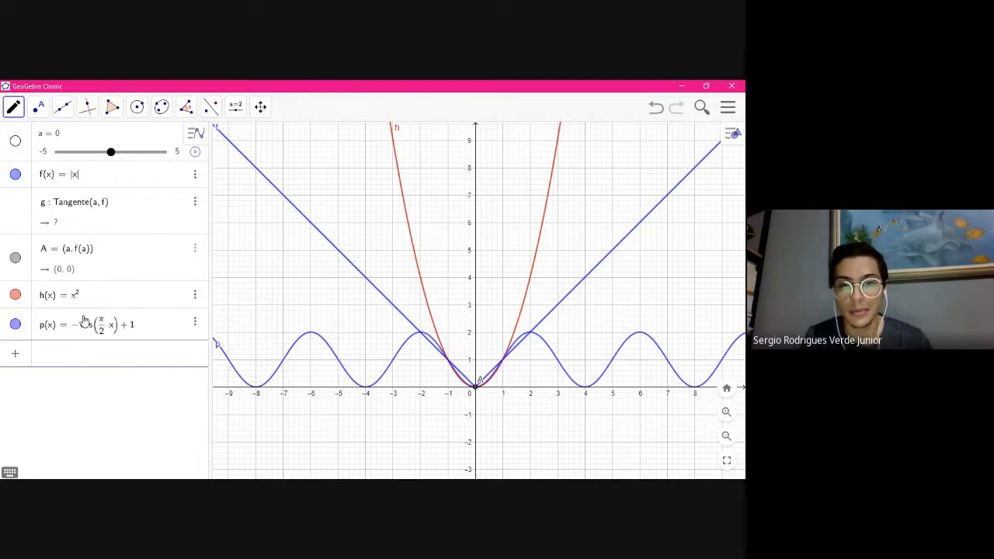
Hide the x² parabola and examine up close how the cosine curve crosses |x| around the origin
left_click(16, 295)
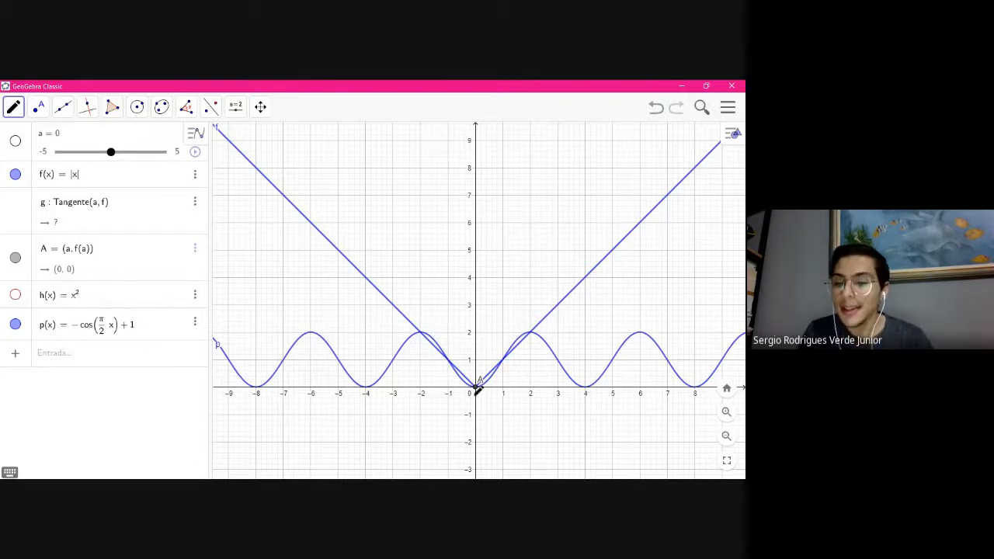
left_click(726, 413)
left_click(726, 412)
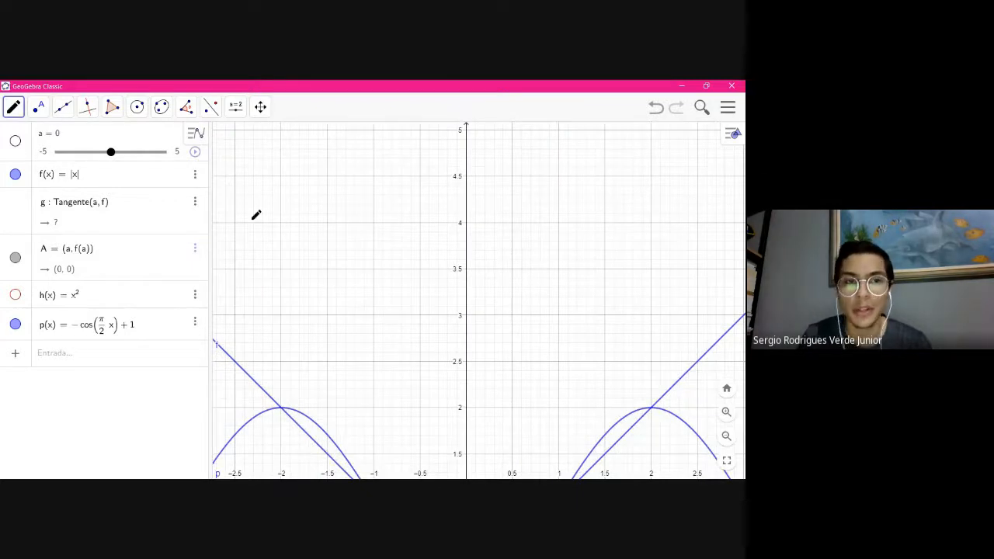
left_click(24, 108)
left_click(33, 147)
left_click_drag(381, 322, 477, 180)
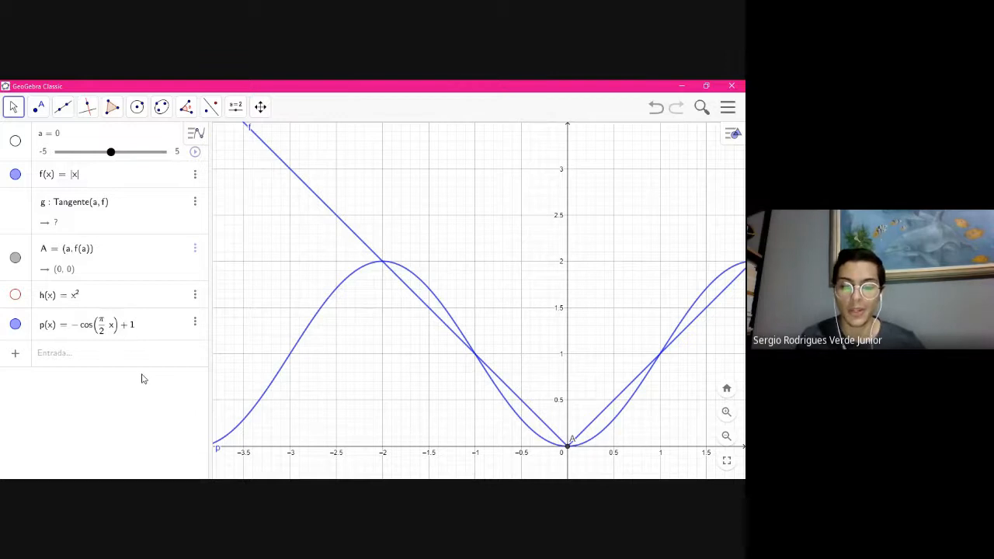
Delete the cosine function −cos(π/2 x) + 1 from the construction
key("alt+Tab")
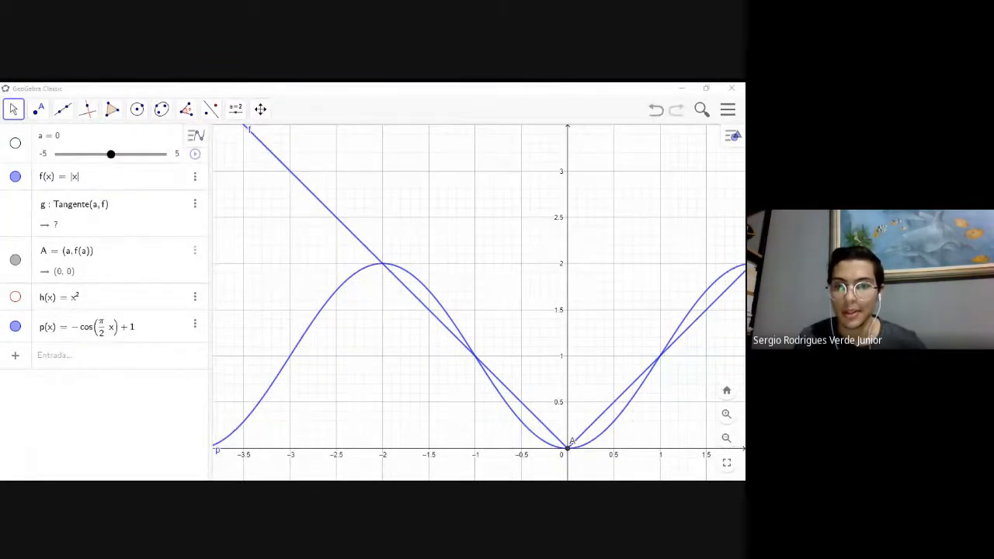
left_click(437, 451)
left_click(196, 327)
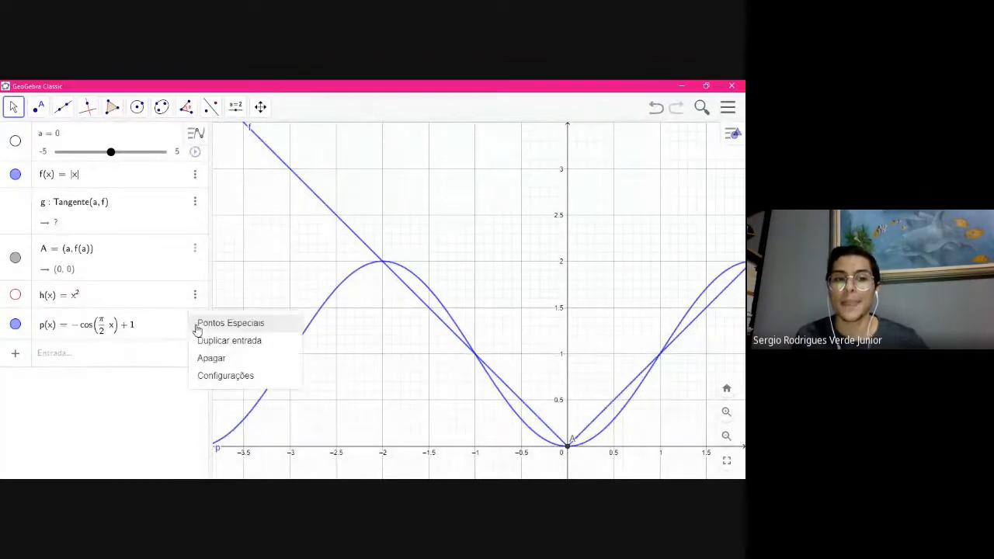
left_click(211, 360)
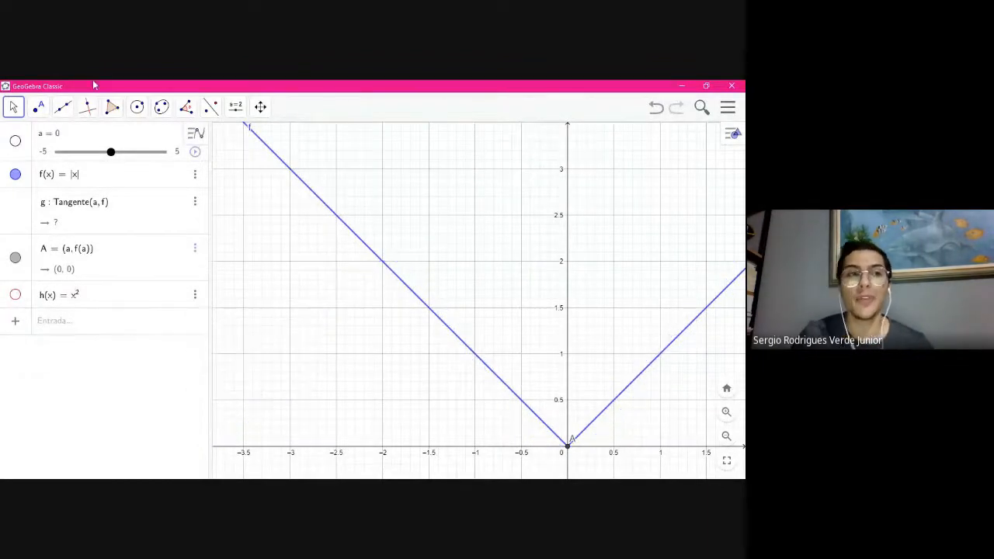
left_click(13, 107)
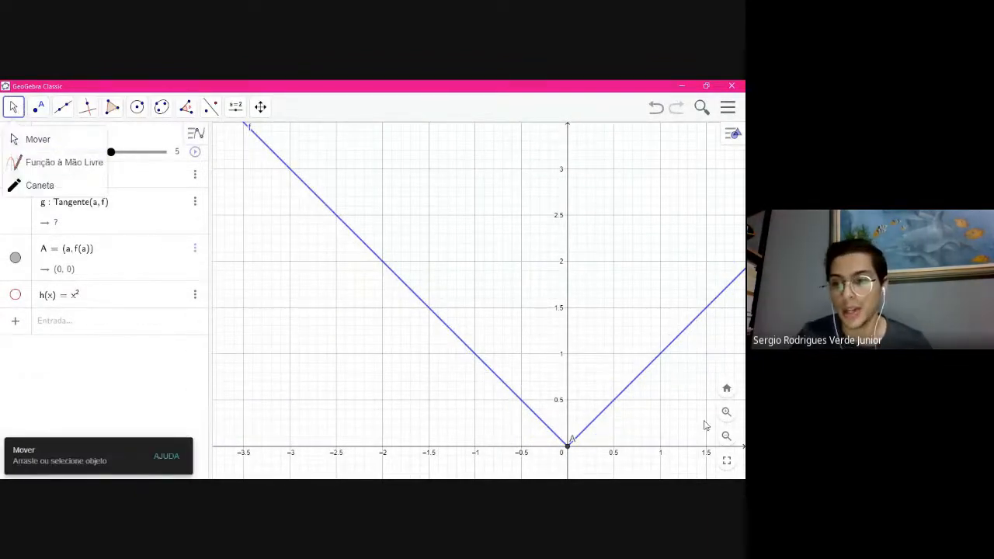
left_click(726, 435)
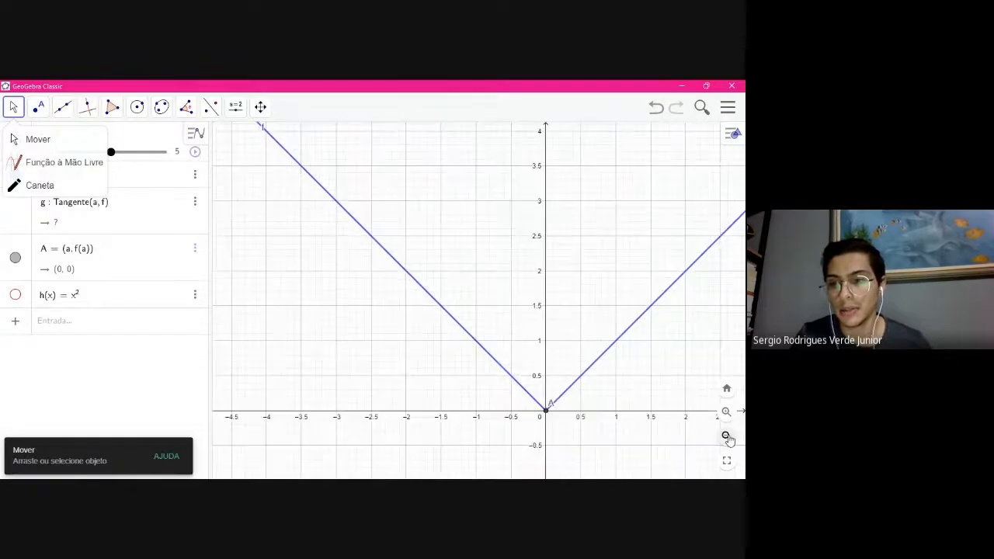
Handwrite the general quadratic ax² + bx + c with the Pen tool in the upper part of the graph
left_click(15, 139)
left_click_drag(477, 259, 519, 392)
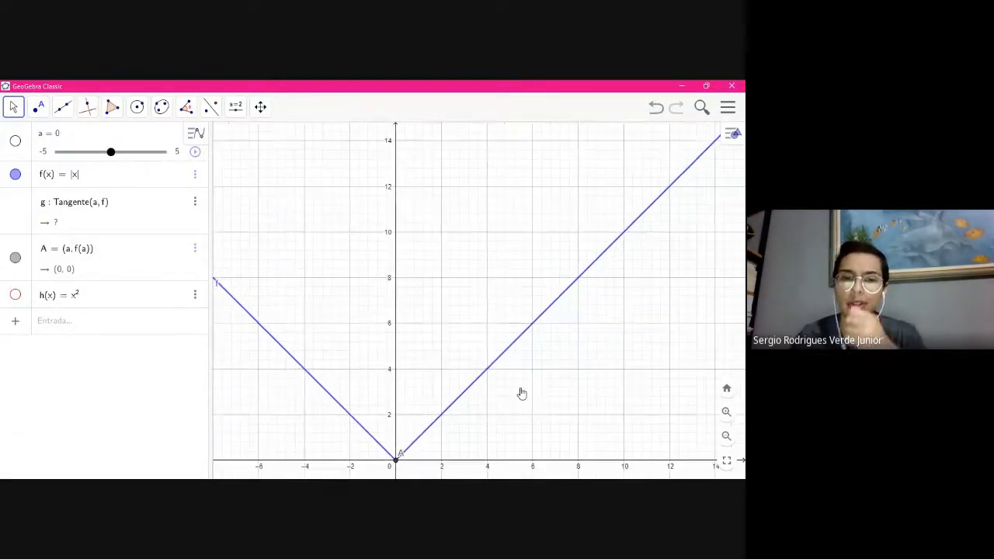
left_click(37, 108)
left_click(47, 140)
left_click(13, 107)
left_click(21, 137)
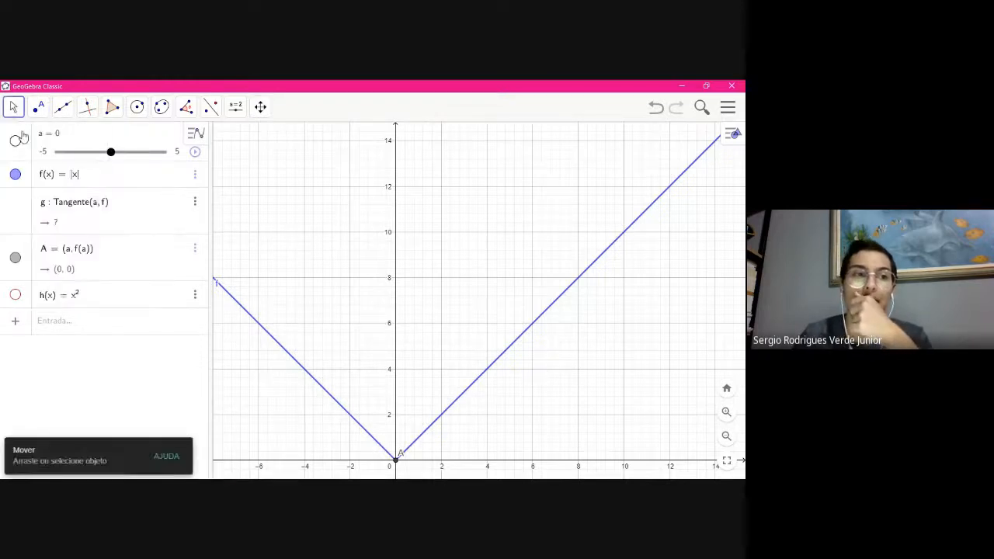
left_click(13, 106)
left_click(23, 184)
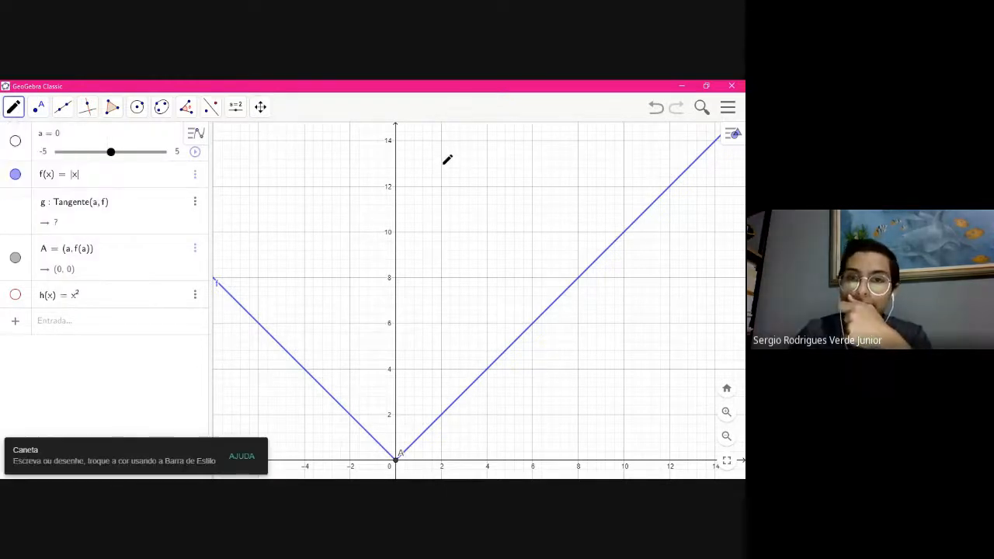
left_click_drag(440, 147, 483, 152)
mouse_move(497, 134)
left_mouse_down()
mouse_move(494, 158)
mouse_move(518, 148)
mouse_move(520, 160)
mouse_move(535, 147)
mouse_move(553, 162)
left_mouse_up()
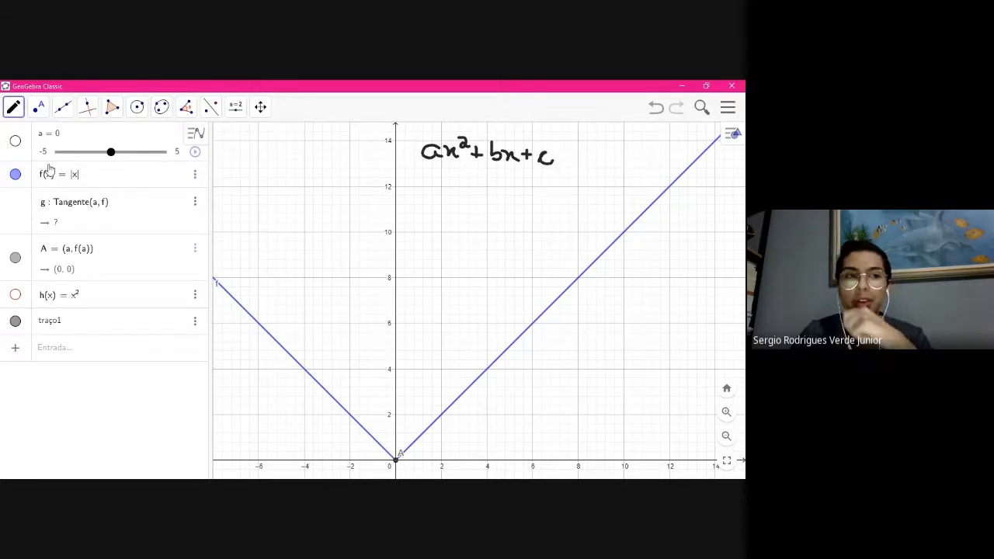
Complete the handwritten quadratic with g(x) = in front of ax² + bx + c, undoing the oversized first attempt at the g
left_click(13, 107)
left_click(31, 136)
left_click_drag(389, 290, 417, 334)
left_click_drag(439, 239, 475, 228)
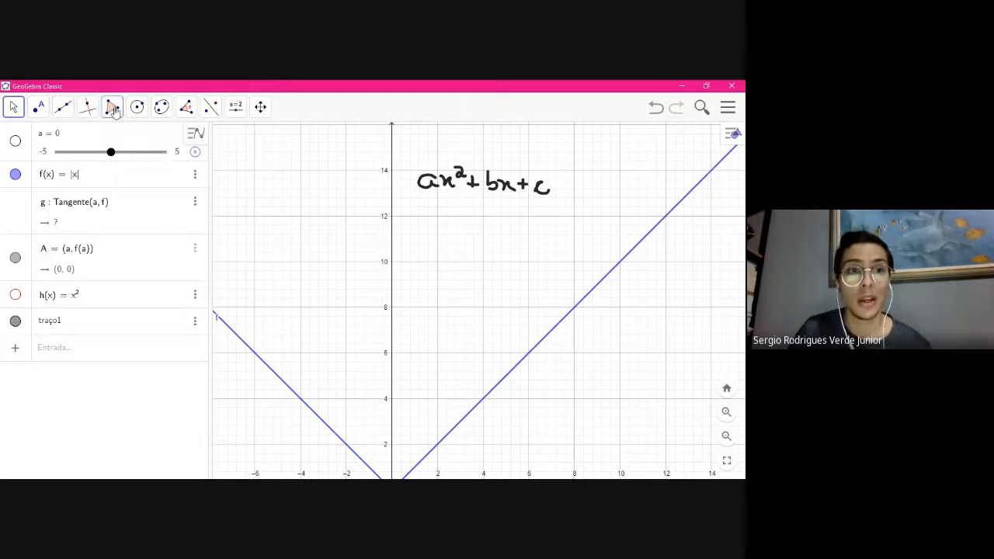
left_click(13, 107)
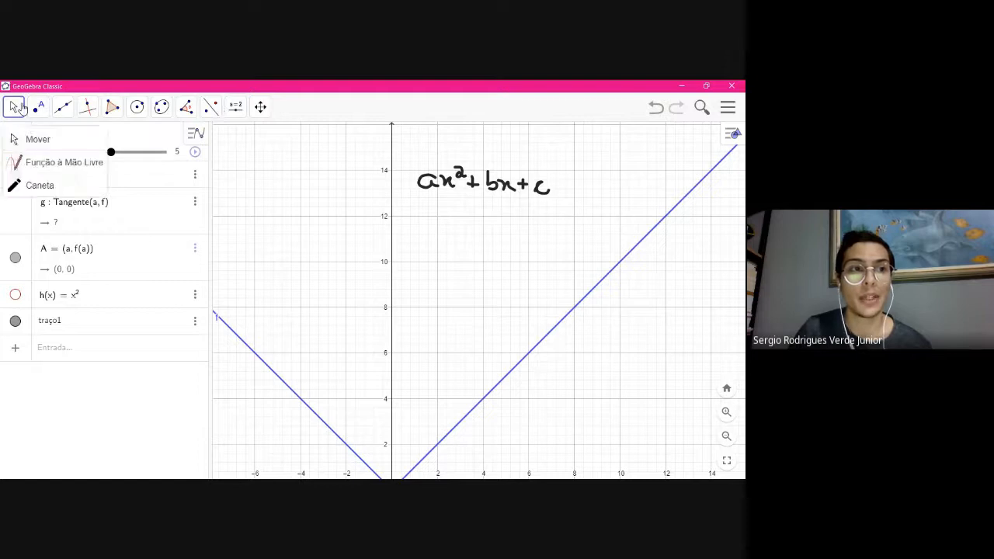
left_click(60, 162)
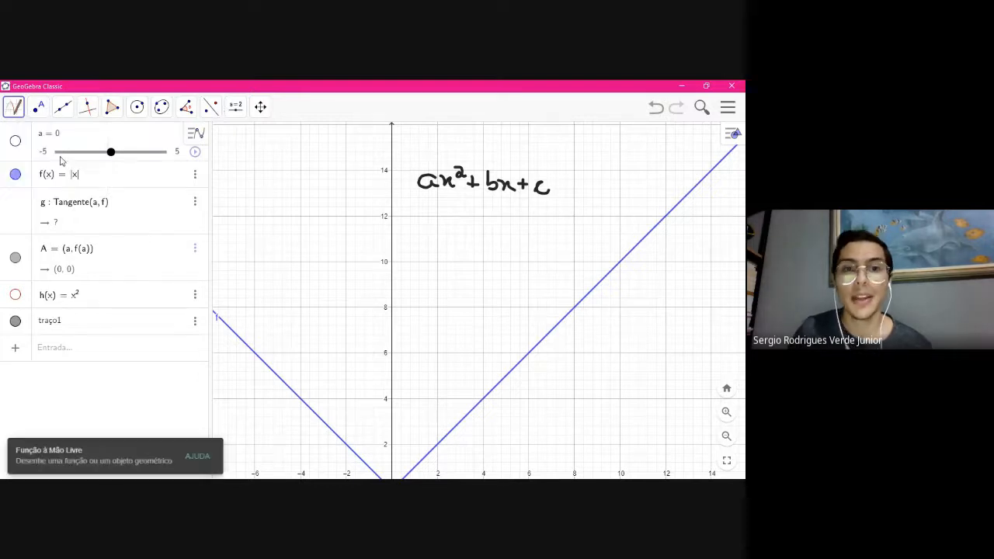
left_click(13, 106)
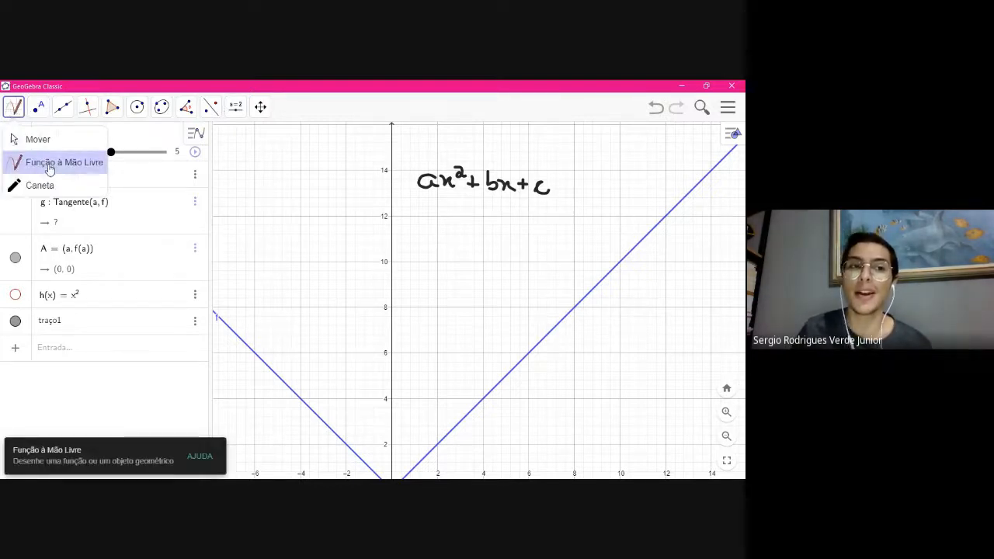
left_click(35, 187)
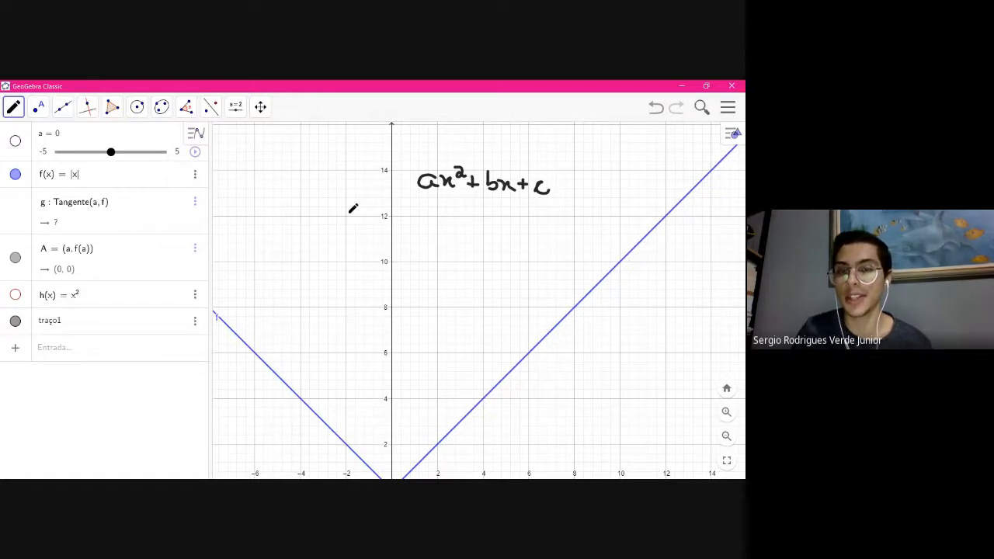
mouse_move(334, 186)
left_mouse_down()
mouse_move(326, 238)
mouse_move(359, 249)
mouse_move(342, 269)
left_mouse_up()
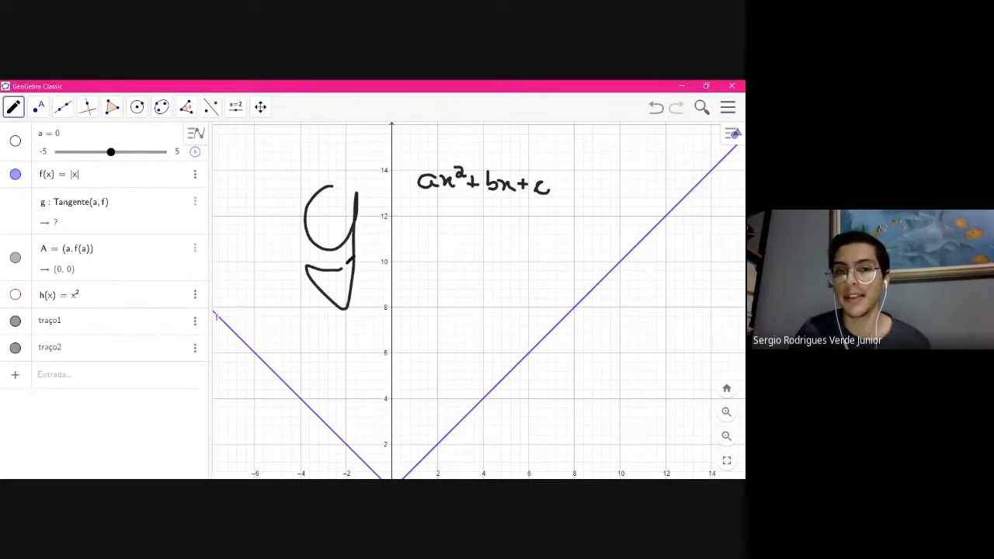
left_click(655, 109)
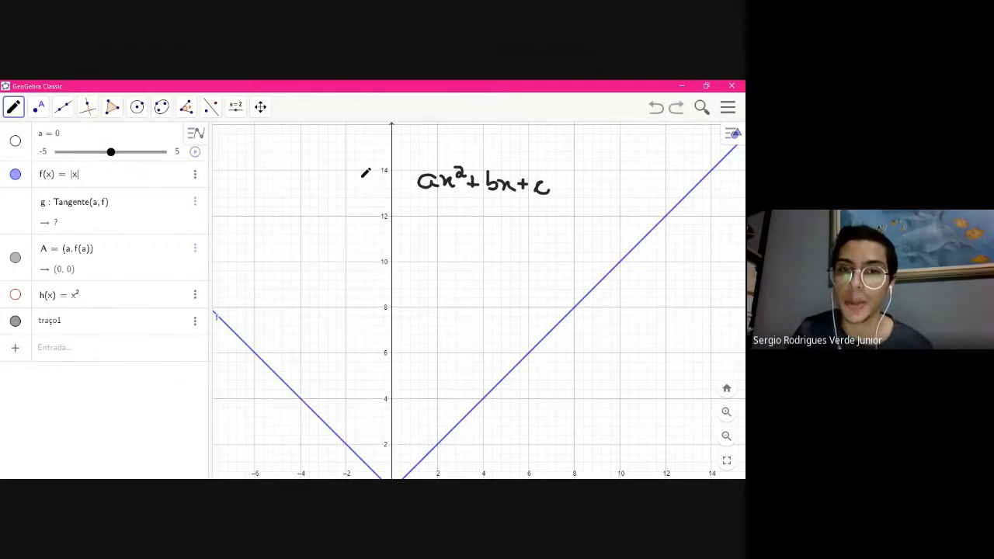
mouse_move(362, 164)
left_mouse_down()
mouse_move(354, 203)
mouse_move(343, 203)
mouse_move(365, 180)
mouse_move(388, 193)
mouse_move(405, 184)
left_mouse_up()
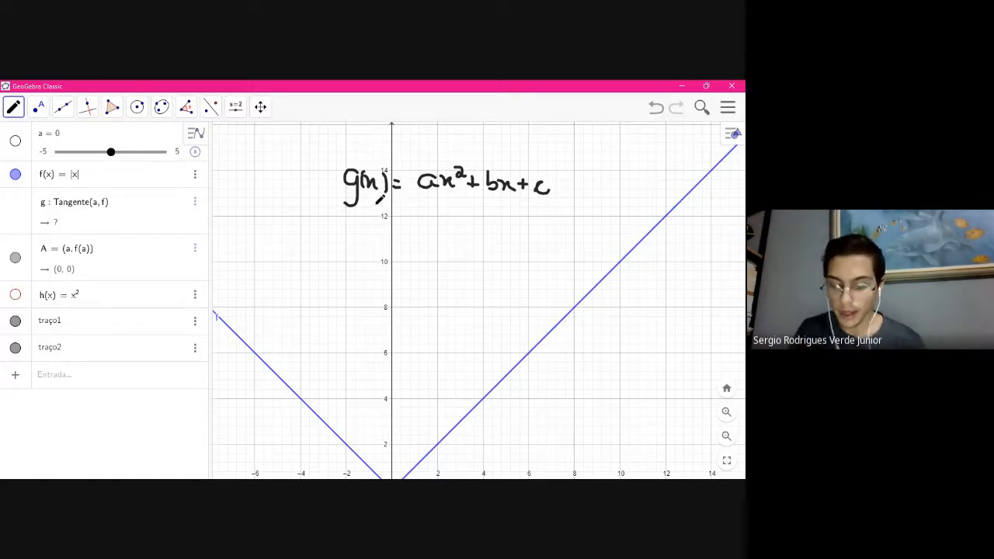
Handwrite the derivative conditions g'(−1) = −1 and g'(1) = 1 on two lines beneath the quadratic
mouse_move(360, 223)
left_mouse_down()
mouse_move(344, 227)
mouse_move(361, 225)
mouse_move(341, 254)
mouse_move(358, 228)
mouse_move(388, 230)
mouse_move(385, 240)
mouse_move(412, 229)
mouse_move(427, 243)
left_mouse_up()
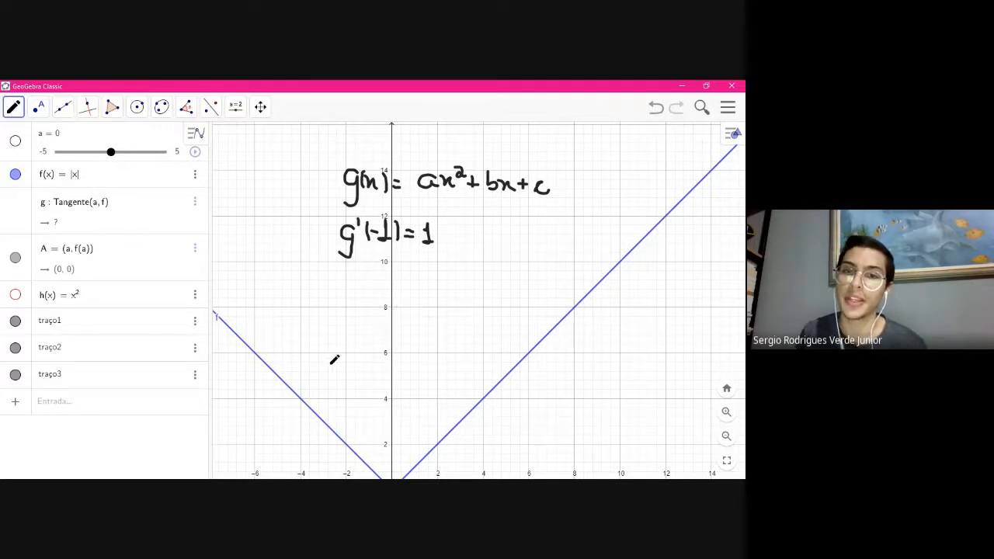
left_click_drag(444, 214, 438, 222)
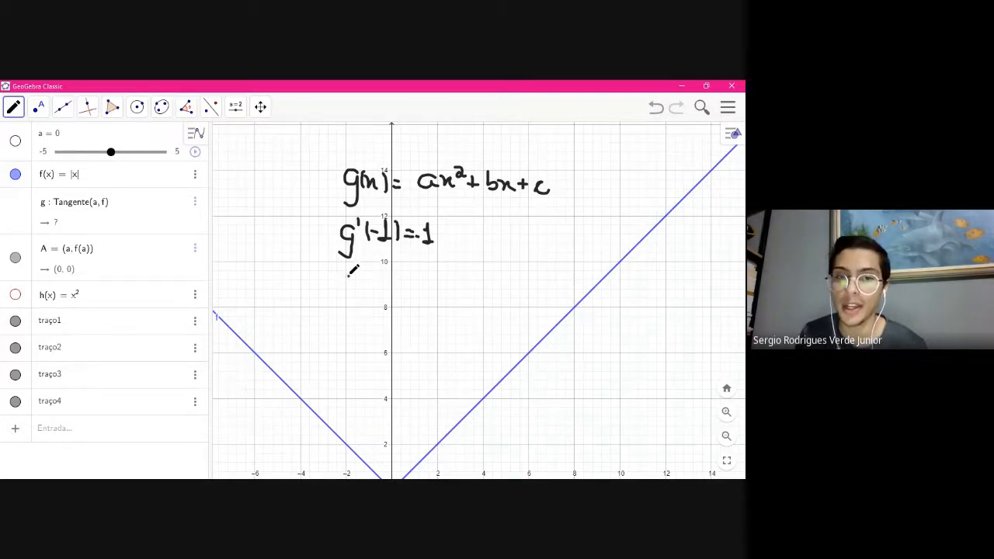
left_click_drag(348, 274, 336, 299)
mouse_move(353, 271)
left_mouse_down()
mouse_move(360, 291)
mouse_move(379, 264)
mouse_move(380, 291)
left_mouse_up()
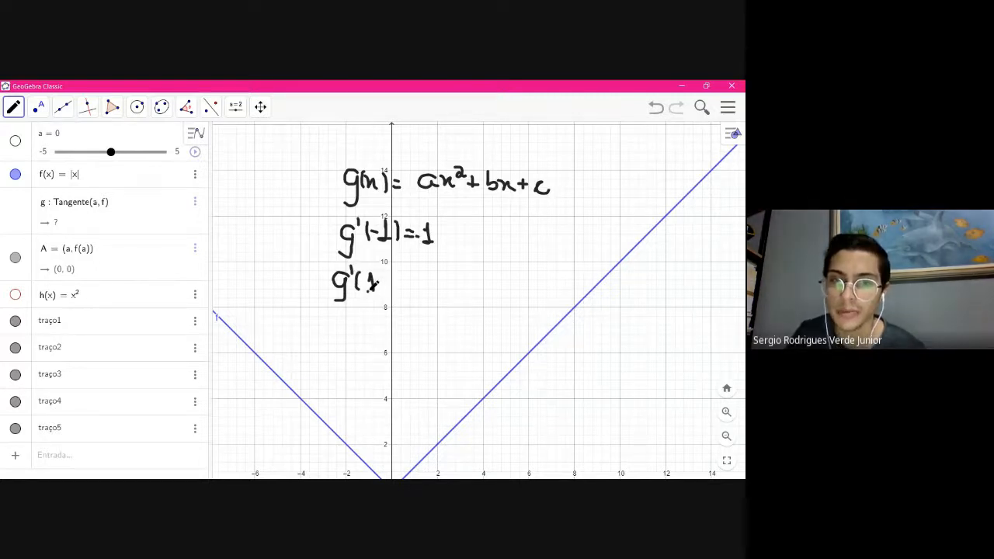
mouse_move(381, 270)
left_mouse_down()
mouse_move(382, 292)
mouse_move(404, 281)
mouse_move(425, 289)
left_mouse_up()
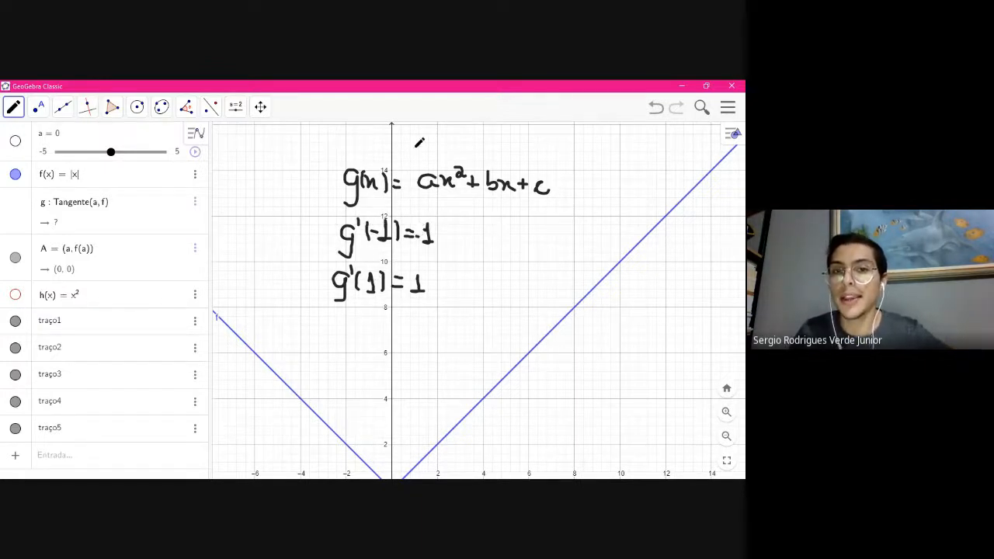
Handwrite the derivative g'(x) = 2ax + b above the quadratic and, beside the conditions, the braced system −2a + b = −1, 2a + b = 1
mouse_move(401, 147)
left_mouse_down()
mouse_move(415, 151)
mouse_move(437, 132)
mouse_move(420, 154)
mouse_move(445, 134)
mouse_move(455, 135)
mouse_move(453, 152)
mouse_move(466, 134)
mouse_move(488, 144)
mouse_move(478, 146)
mouse_move(510, 137)
left_mouse_up()
mouse_move(501, 145)
left_mouse_down()
mouse_move(591, 143)
mouse_move(588, 152)
mouse_move(604, 154)
left_mouse_up()
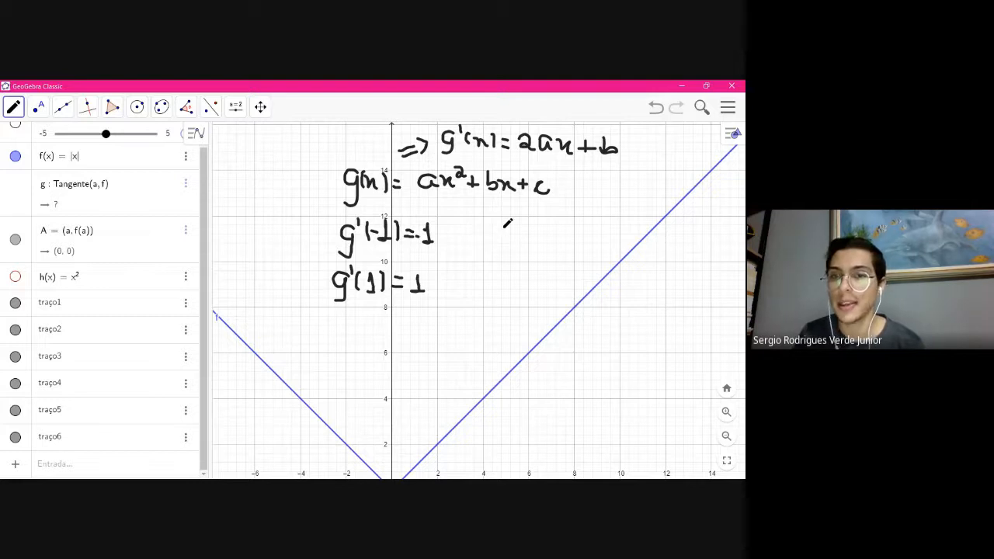
mouse_move(510, 218)
left_mouse_down()
mouse_move(497, 233)
mouse_move(489, 304)
mouse_move(506, 314)
left_mouse_up()
mouse_move(503, 231)
left_mouse_down()
mouse_move(553, 243)
mouse_move(603, 230)
mouse_move(603, 244)
left_mouse_up()
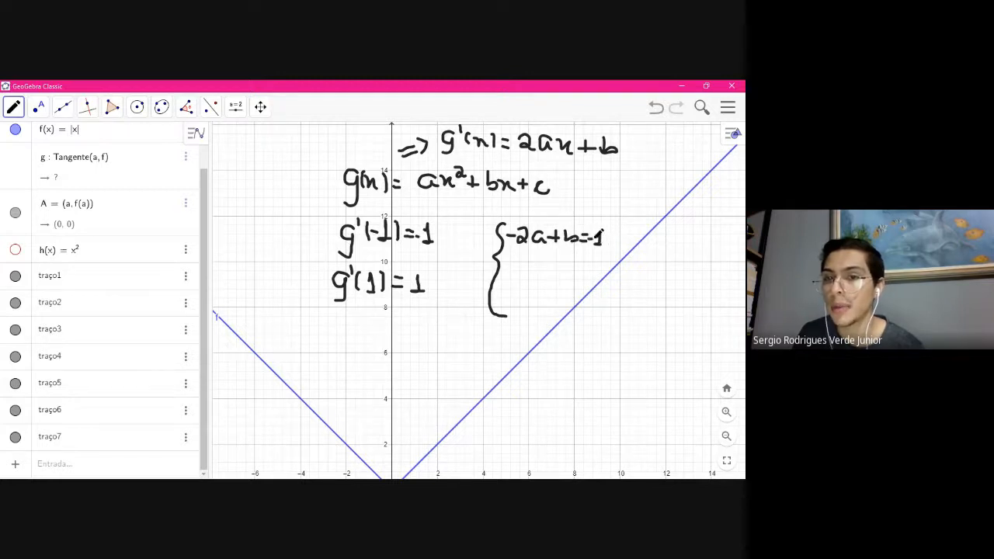
mouse_move(505, 277)
left_mouse_down()
mouse_move(530, 292)
mouse_move(534, 280)
mouse_move(522, 289)
mouse_move(545, 293)
left_mouse_up()
mouse_move(539, 286)
left_mouse_down()
mouse_move(554, 293)
mouse_move(562, 284)
left_mouse_up()
left_click_drag(569, 275, 588, 278)
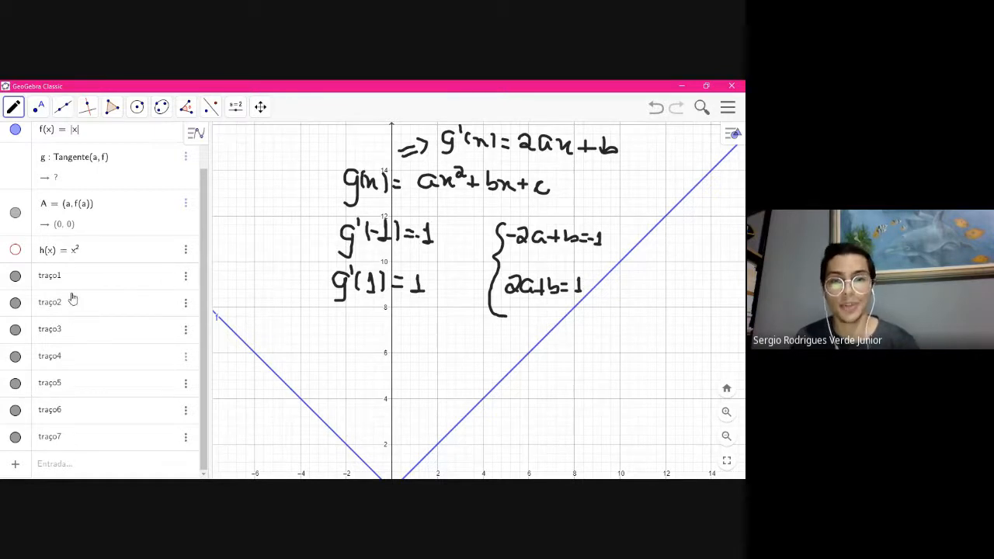
Plot the system's first equation as the line −2x + y = −1, using x for a and y for b
left_click(15, 108)
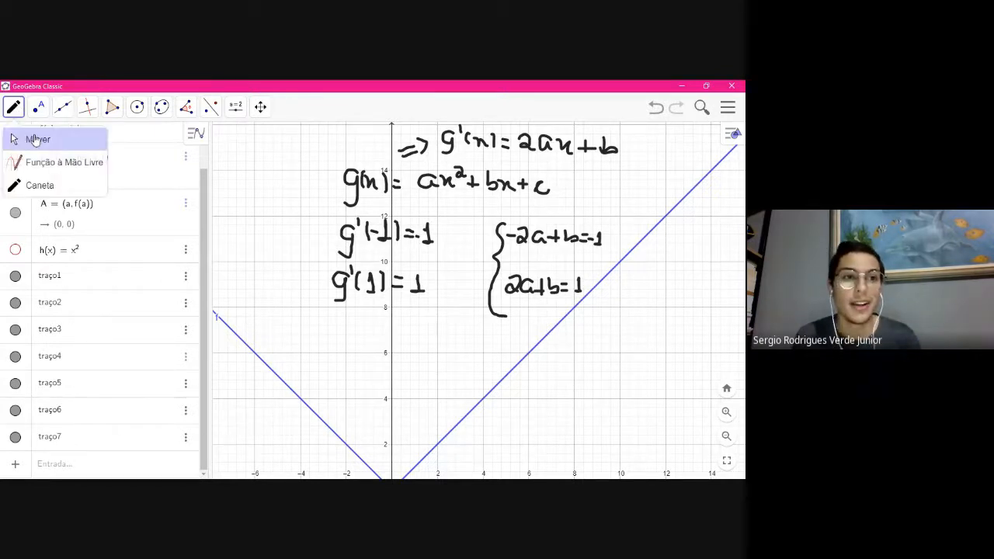
left_click(36, 139)
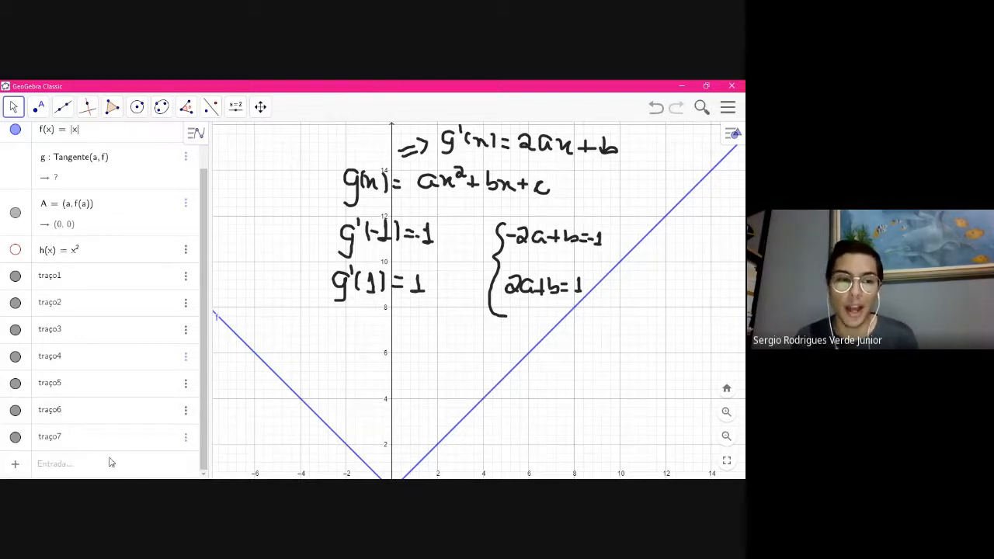
left_click(110, 463)
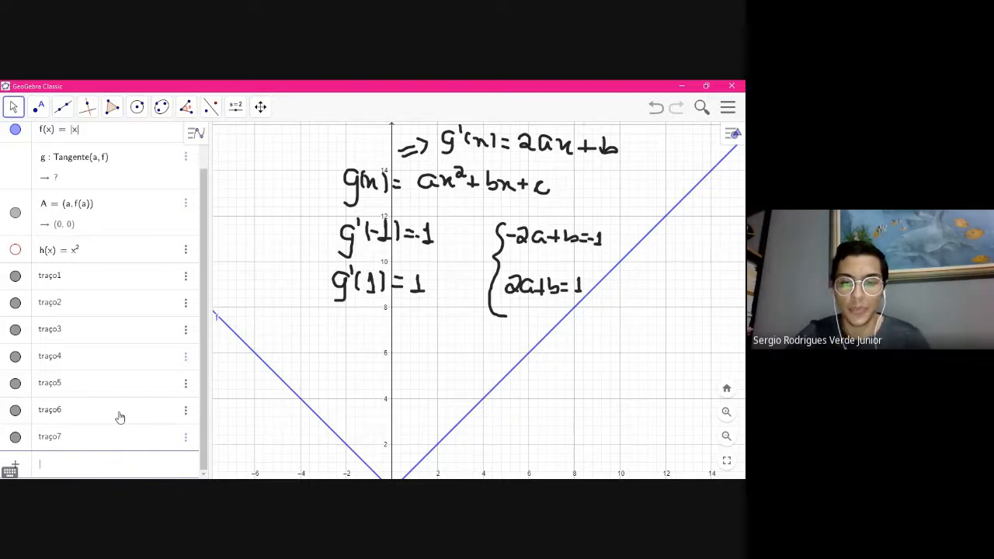
type("-2")
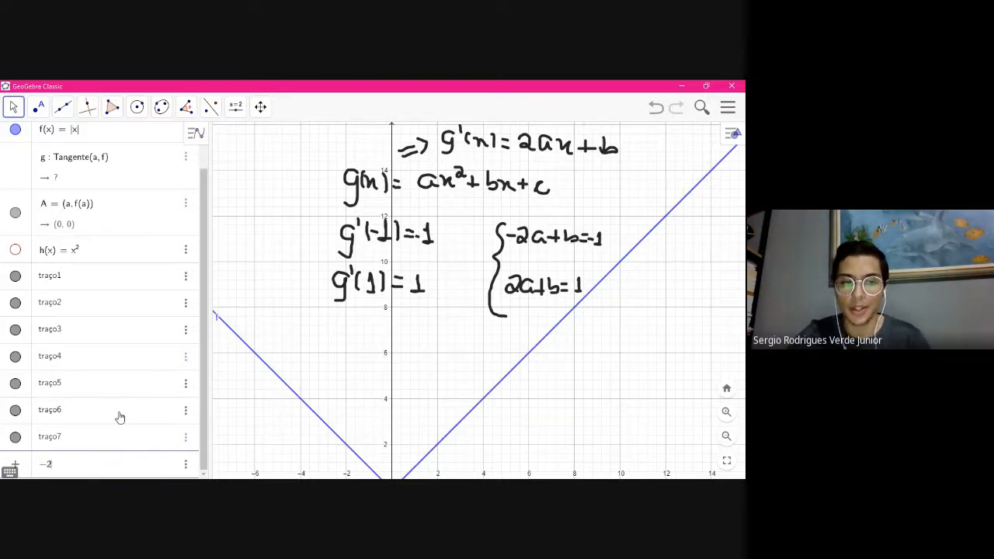
type("x=y")
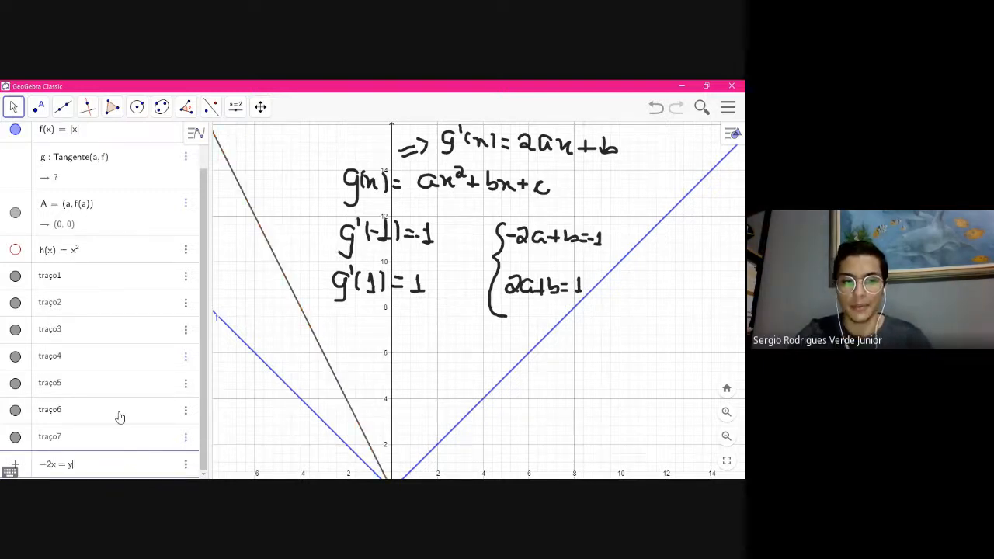
key("BackSpace")
type("+y")
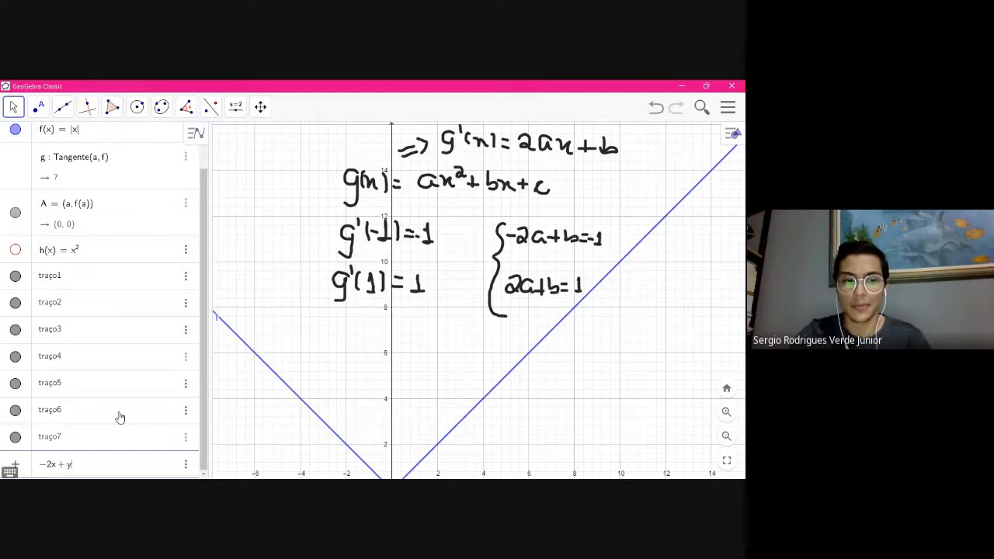
type("=-1")
key("Return")
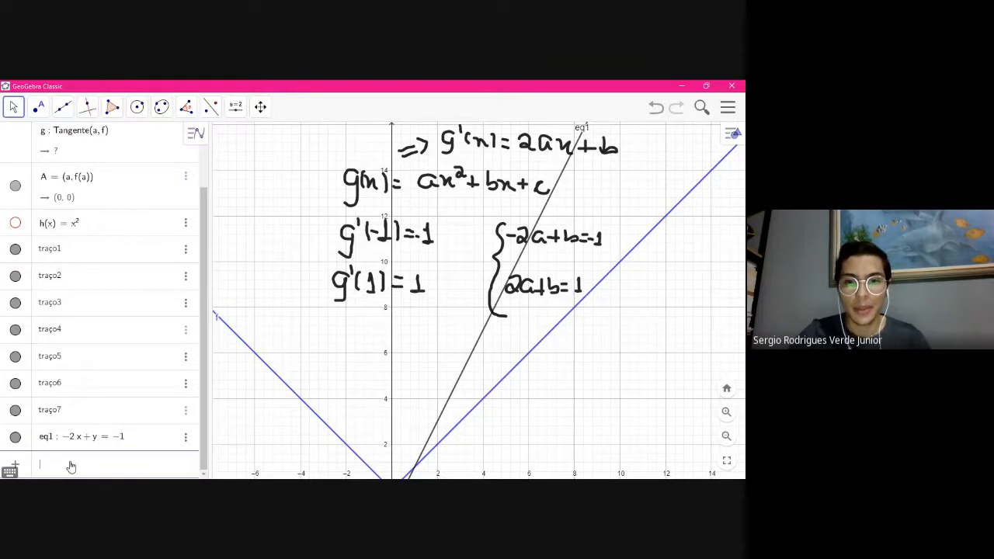
Plot the system's second equation as the line 2x + y = 1
type("2x ")
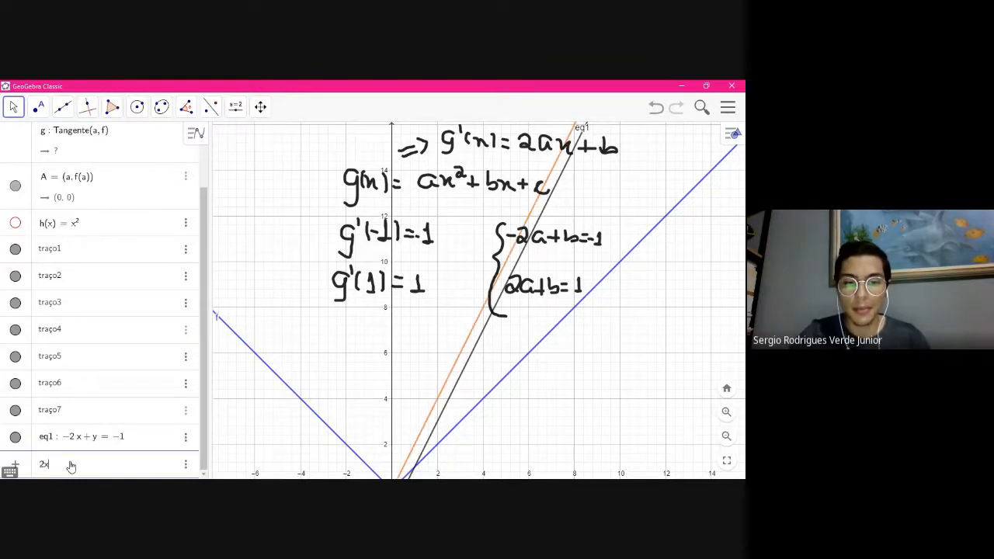
type("+ y ")
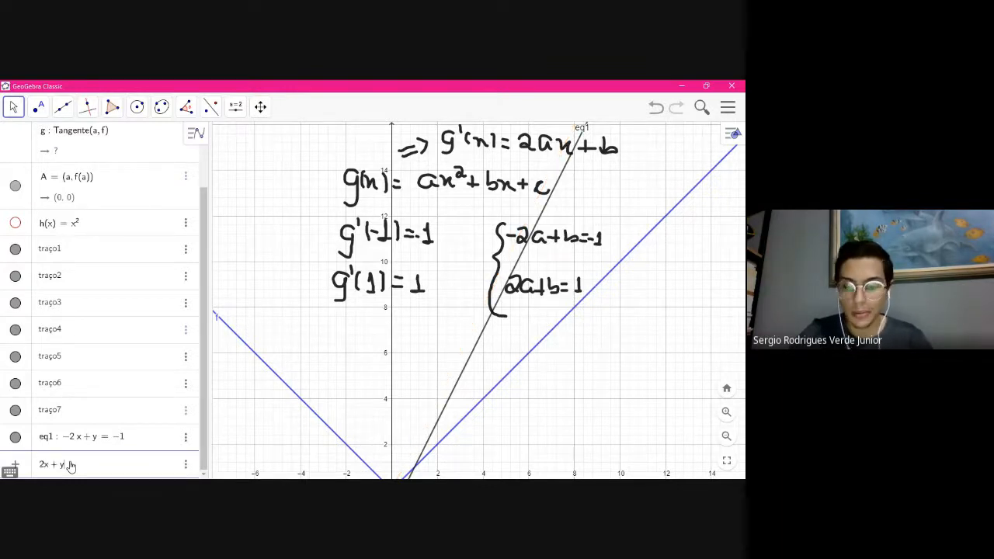
type("= 1")
key("Return")
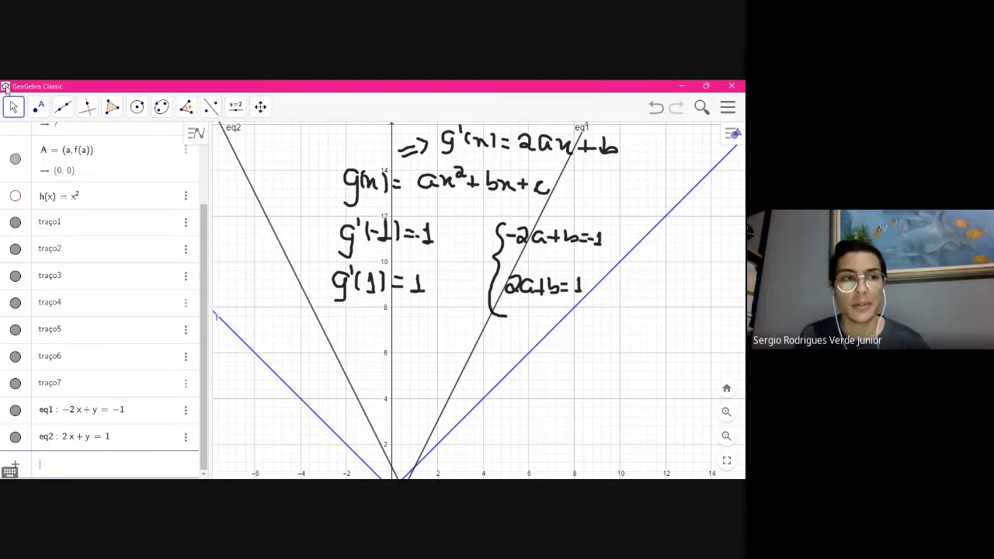
Create the intersection point of the lines −2x + y = −1 and 2x + y = 1
left_click_drag(530, 408, 583, 302)
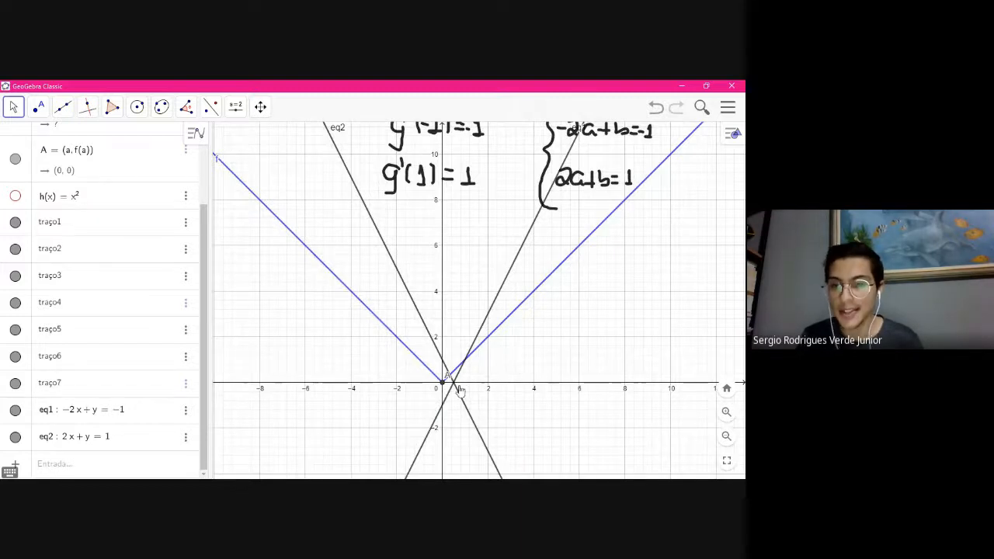
left_click_drag(559, 179, 551, 188)
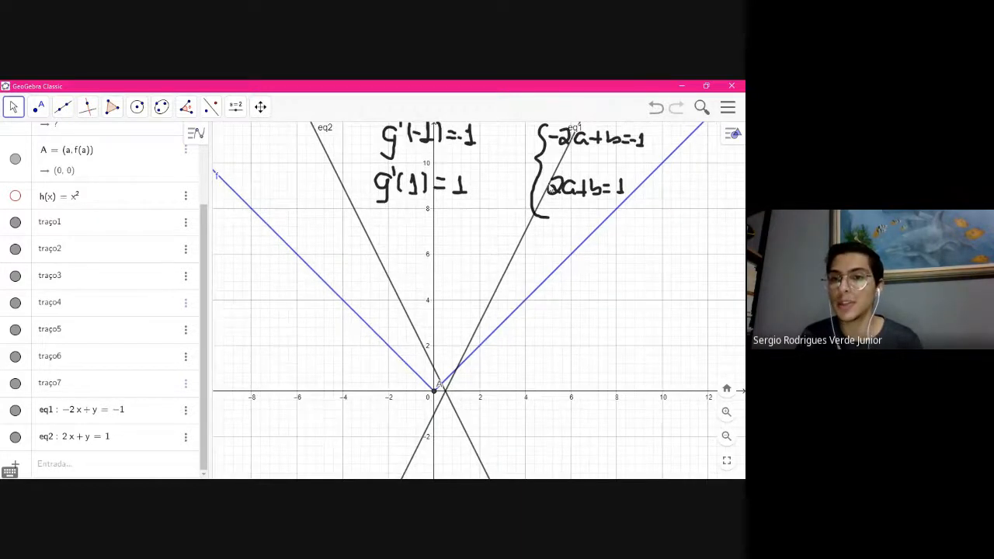
left_click_drag(657, 232, 643, 268)
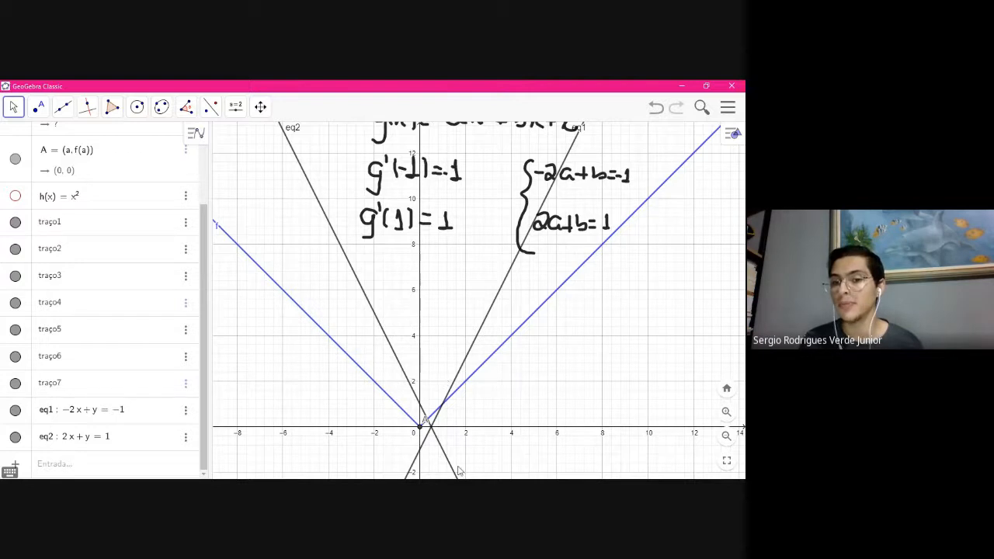
left_click_drag(486, 431, 586, 339)
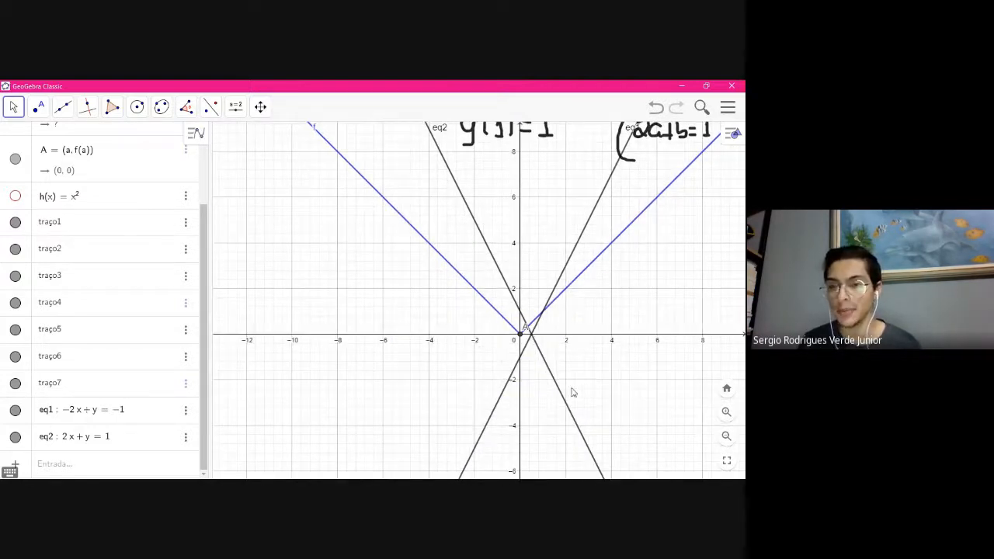
left_click(65, 111)
left_click(42, 108)
left_click(44, 109)
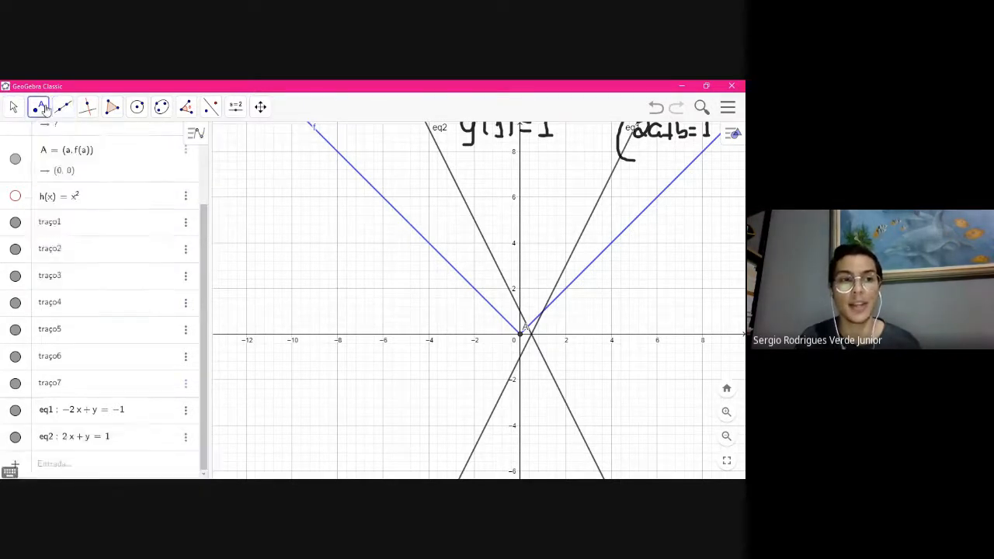
left_click(42, 108)
left_click(83, 208)
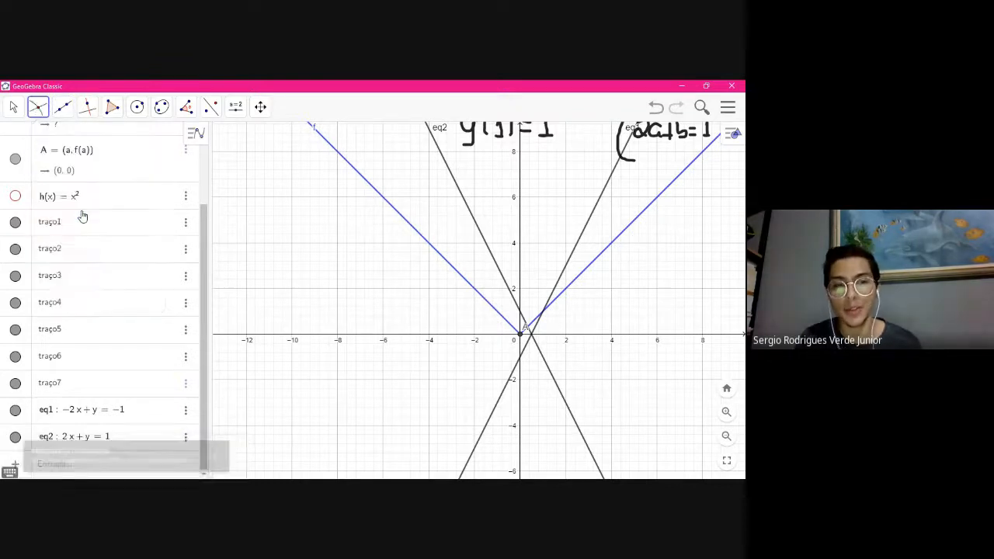
left_click(500, 398)
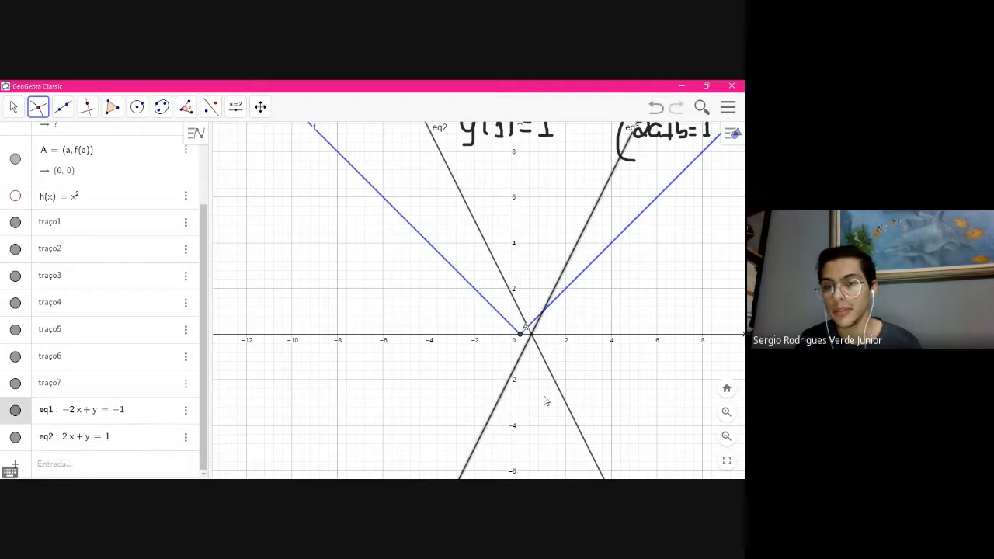
left_click(565, 405)
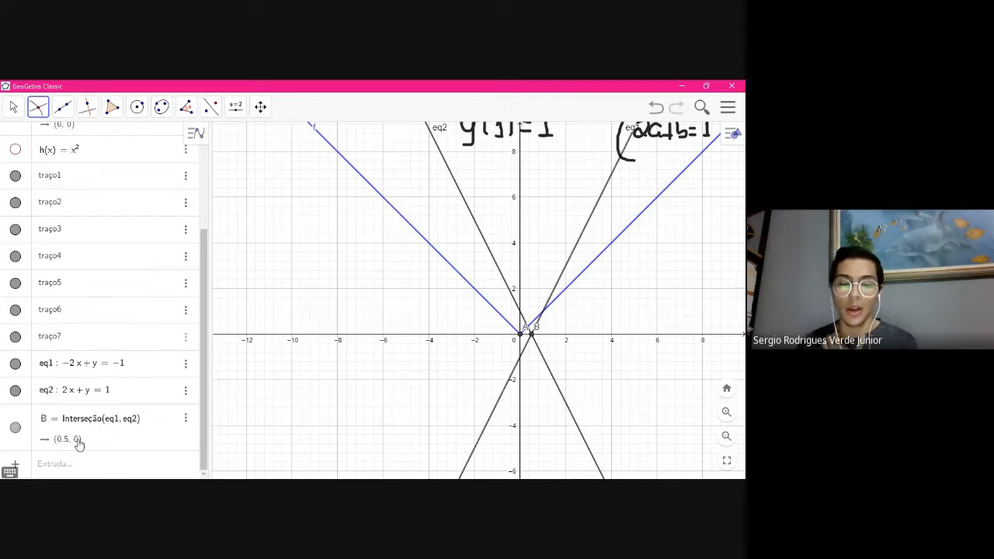
Handwrite g(x) = x²/2 + c with the Pen tool above the existing derivation on the graph
left_click(13, 106)
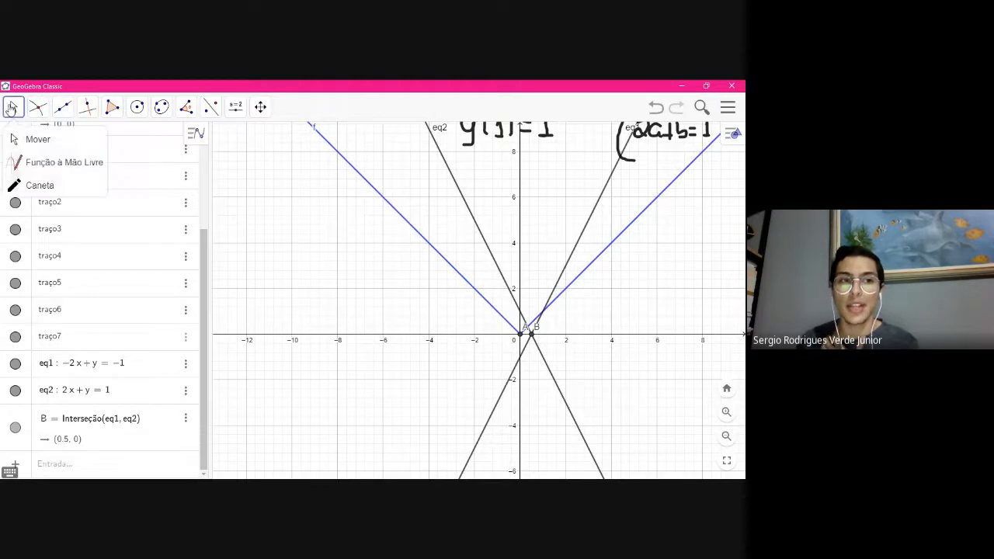
left_click(25, 139)
left_click_drag(639, 240, 532, 374)
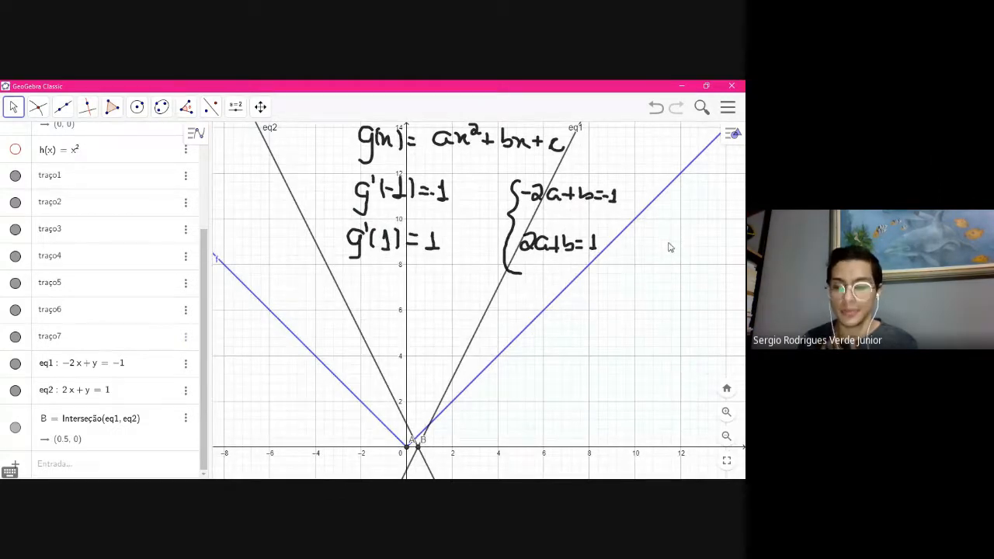
left_click_drag(670, 247, 627, 330)
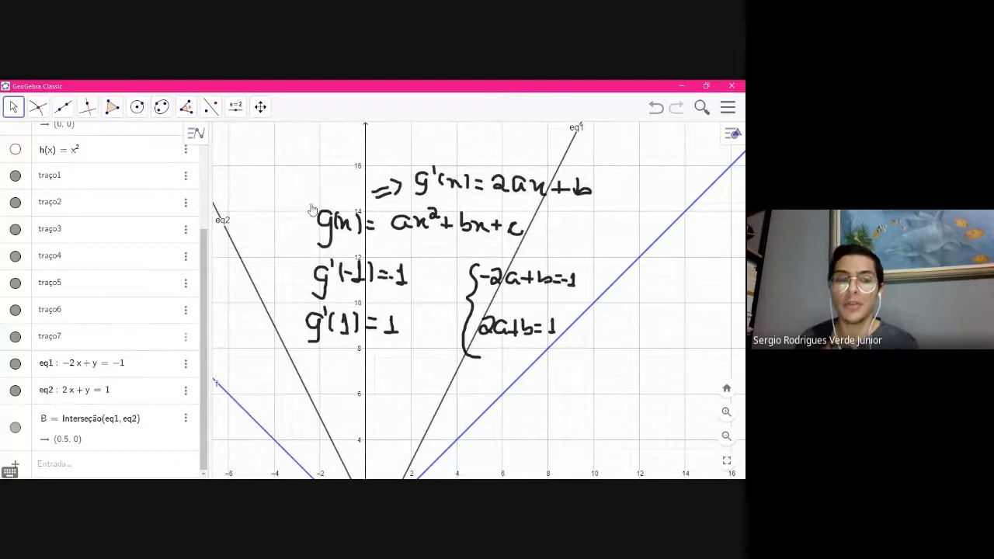
left_click(38, 110)
mouse_move(4, 115)
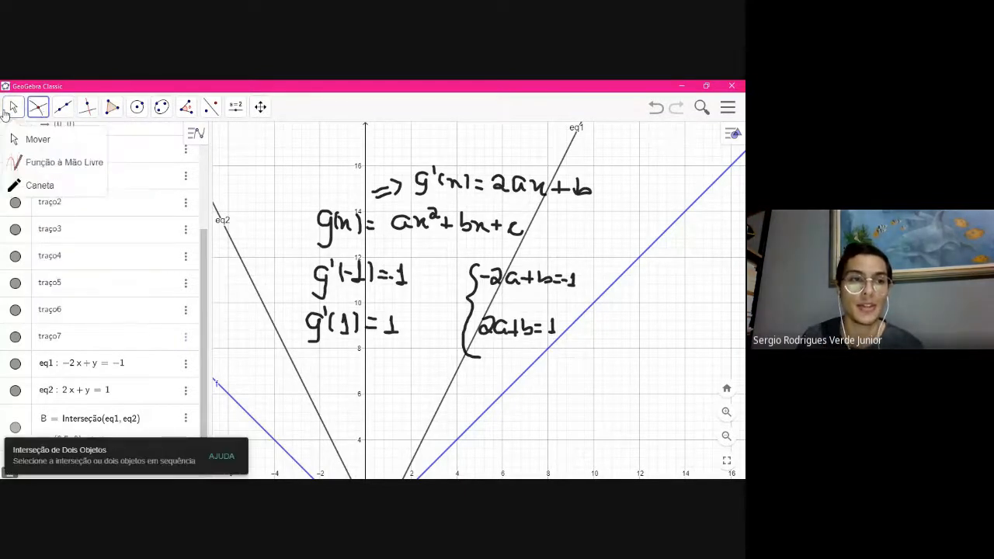
left_click(35, 185)
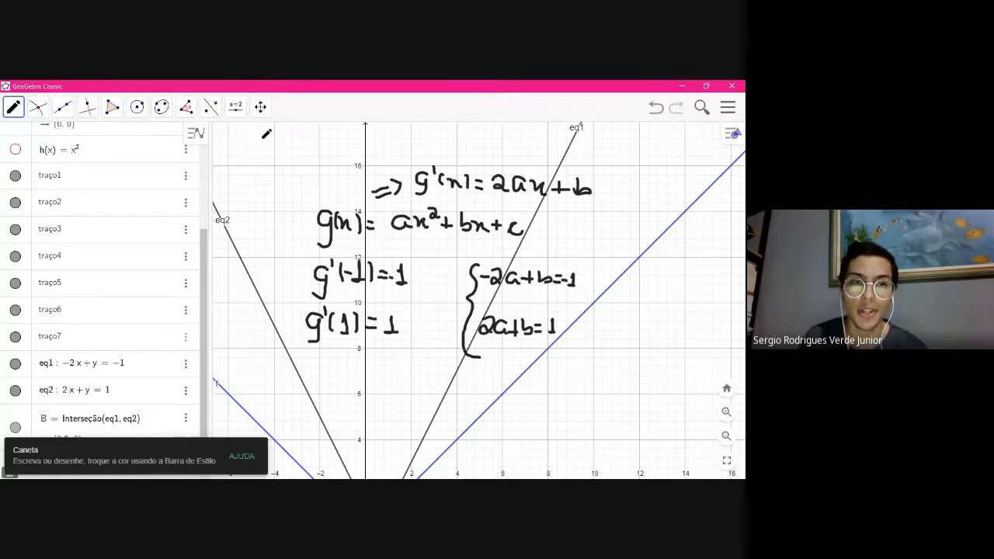
mouse_move(261, 139)
left_mouse_down()
mouse_move(247, 184)
mouse_move(291, 142)
mouse_move(302, 163)
left_mouse_up()
left_click_drag(310, 155, 326, 152)
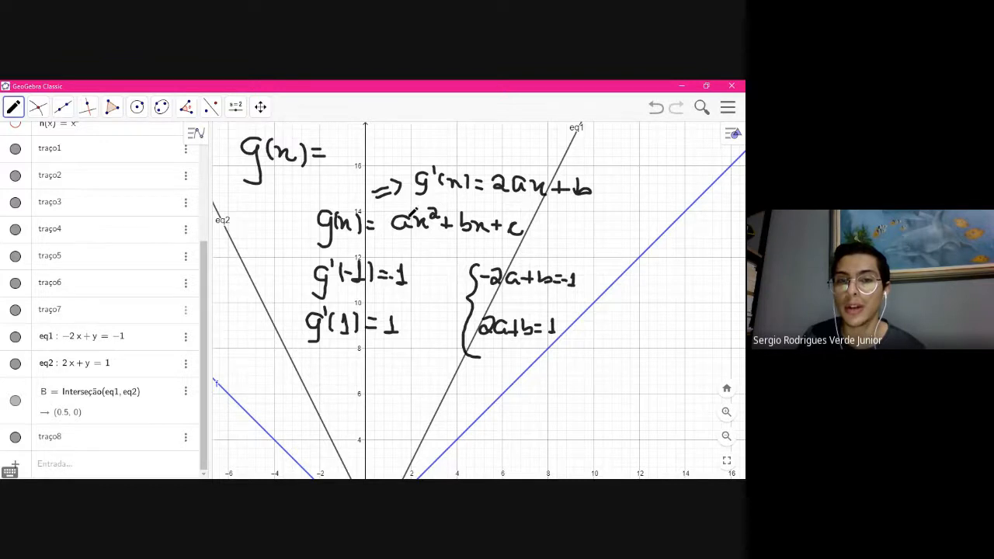
mouse_move(337, 137)
left_mouse_down()
mouse_move(362, 139)
mouse_move(367, 157)
mouse_move(355, 166)
mouse_move(385, 151)
mouse_move(405, 158)
left_mouse_up()
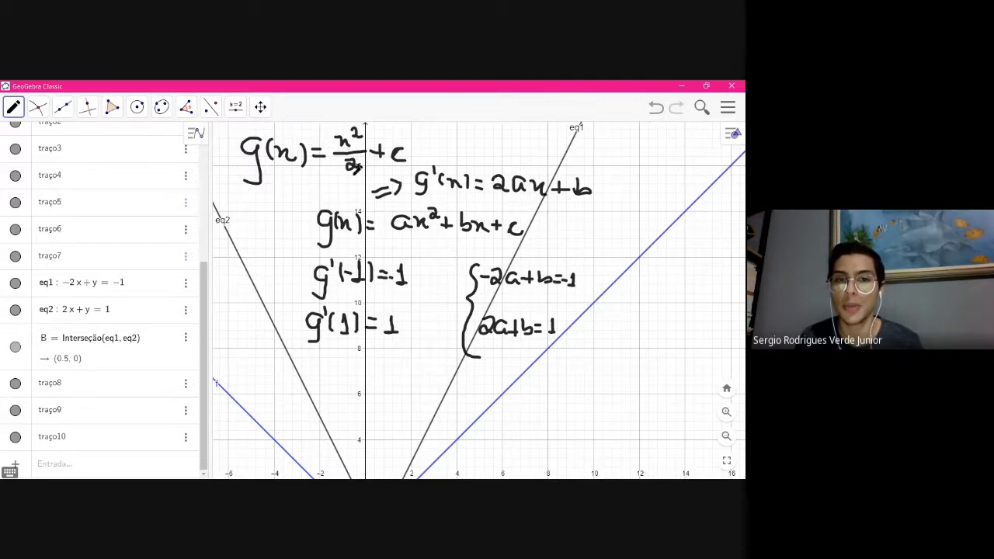
Examine the |x| graph and the two lines near the origin, and review the handwritten derivation of g(x)
left_click(13, 107)
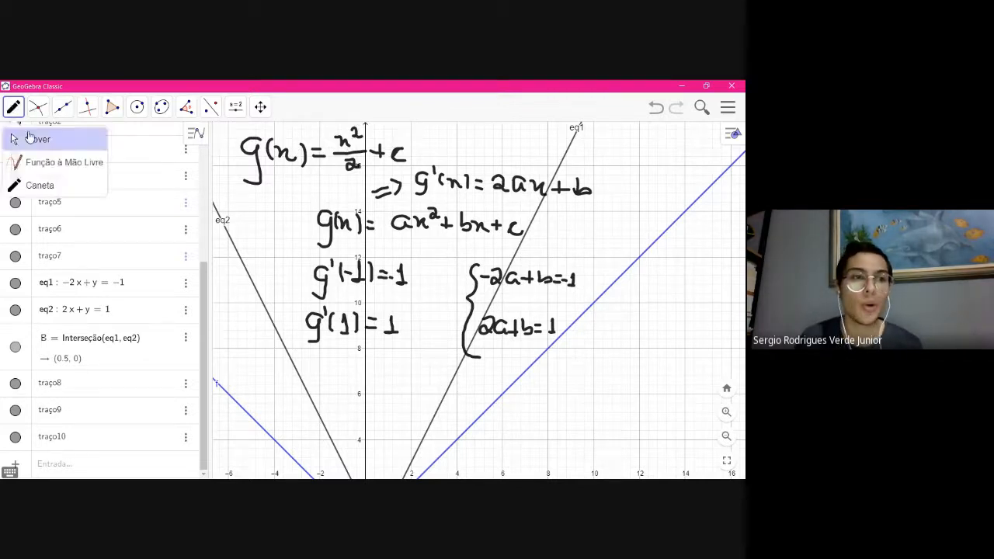
left_click(31, 138)
left_click_drag(373, 384, 429, 275)
left_click(726, 413)
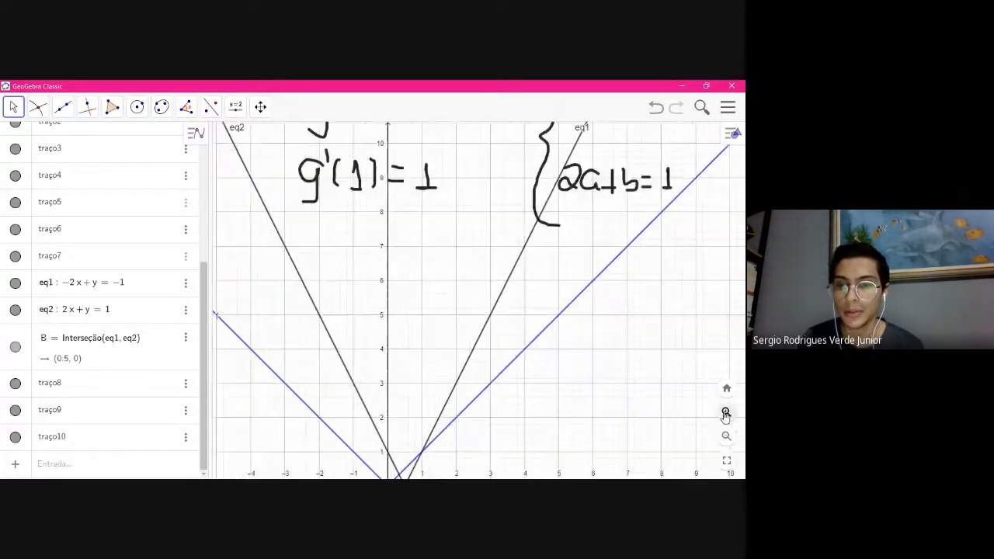
left_click(726, 413)
left_click_drag(586, 456, 661, 319)
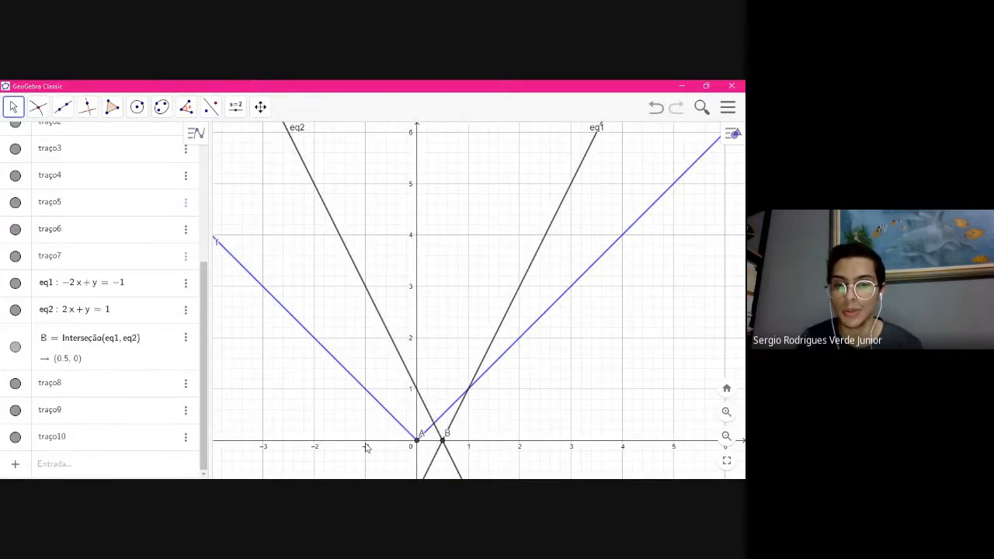
left_click_drag(444, 269, 400, 384)
left_click_drag(439, 240, 433, 353)
left_click_drag(473, 231, 462, 344)
left_click_drag(469, 283, 430, 370)
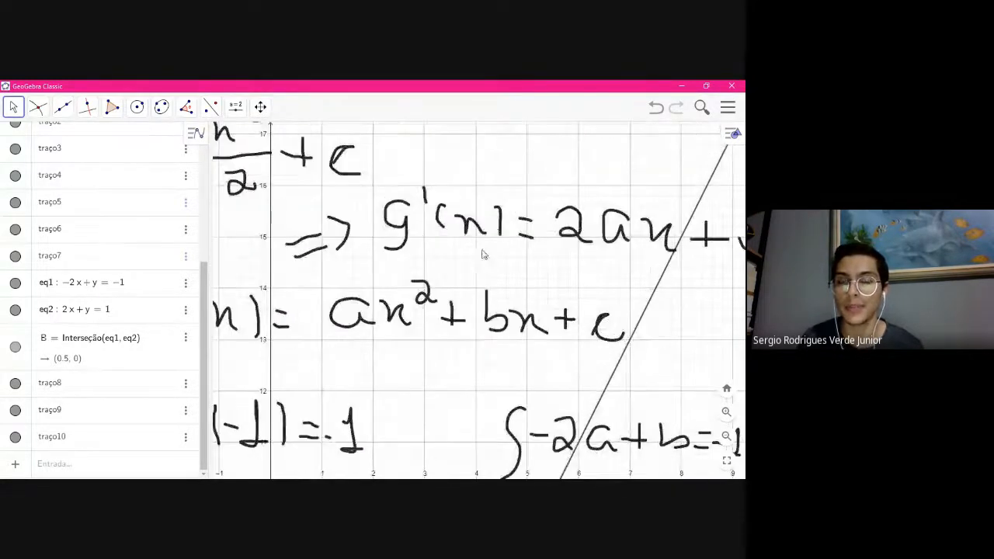
left_click_drag(483, 256, 616, 305)
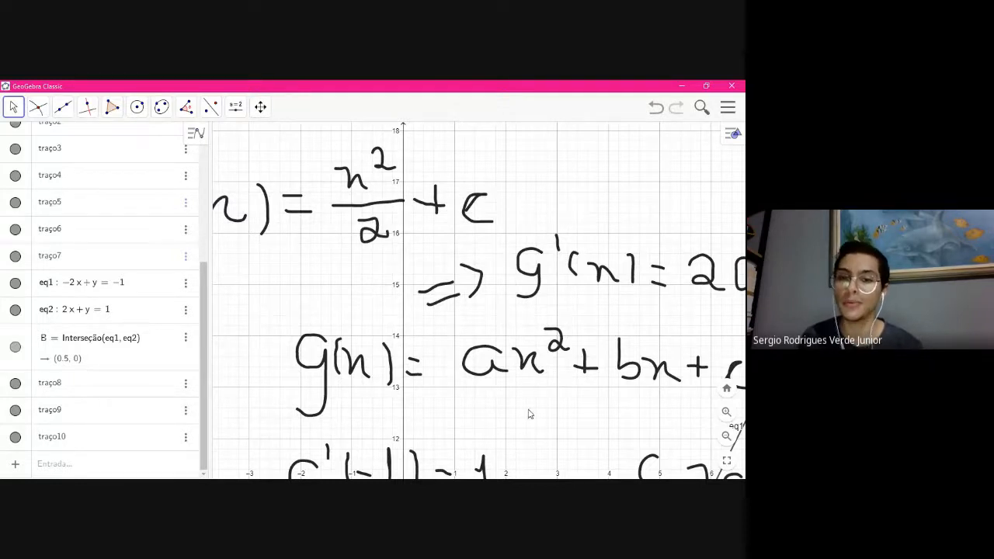
left_click_drag(531, 414, 599, 273)
left_click_drag(646, 396, 647, 449)
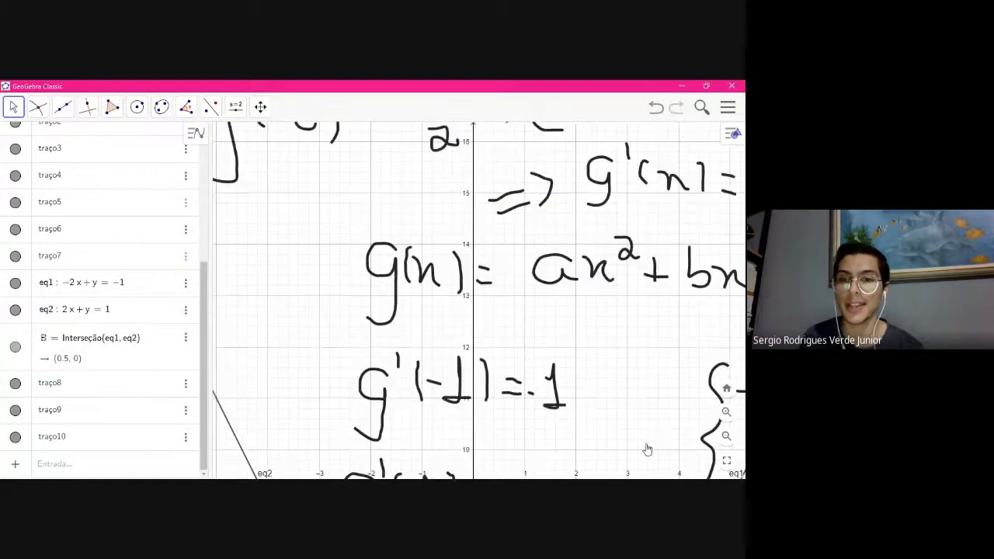
left_click_drag(383, 199, 426, 276)
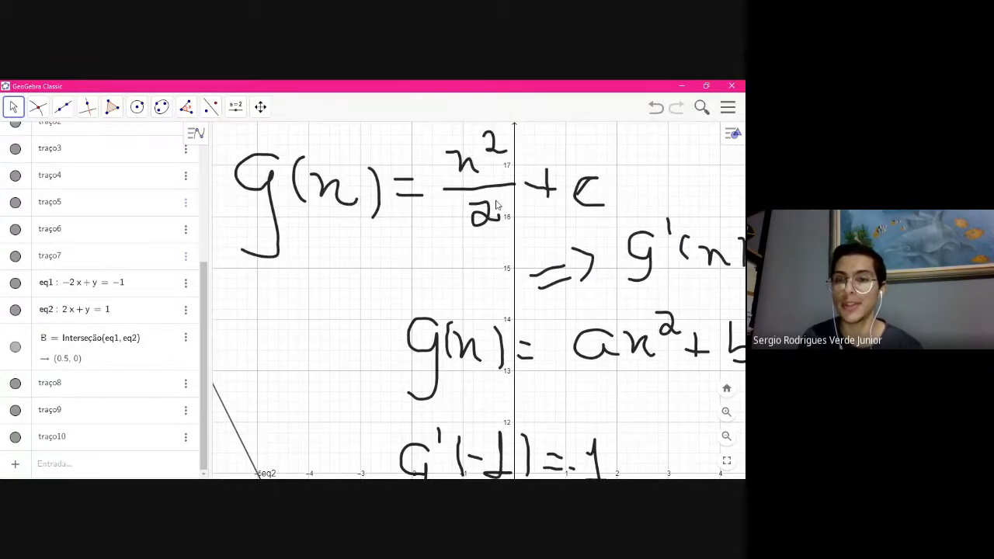
Delete the handwritten strokes traço1 to traço4 from the construction
left_click(726, 435)
left_click_drag(555, 373, 497, 276)
scroll(69, 282, "up", 5)
left_click(187, 323)
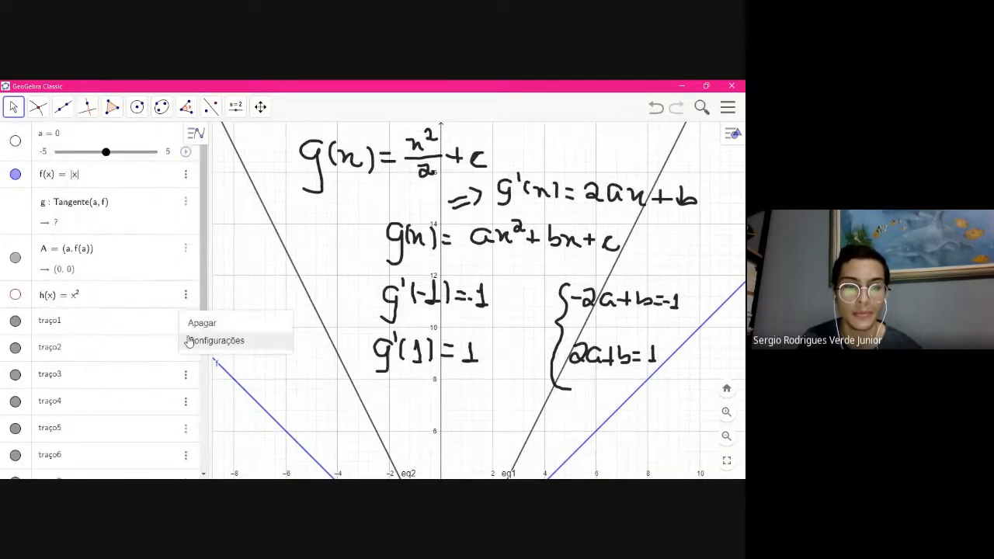
left_click(206, 321)
left_click(186, 323)
left_click(205, 322)
left_click(186, 323)
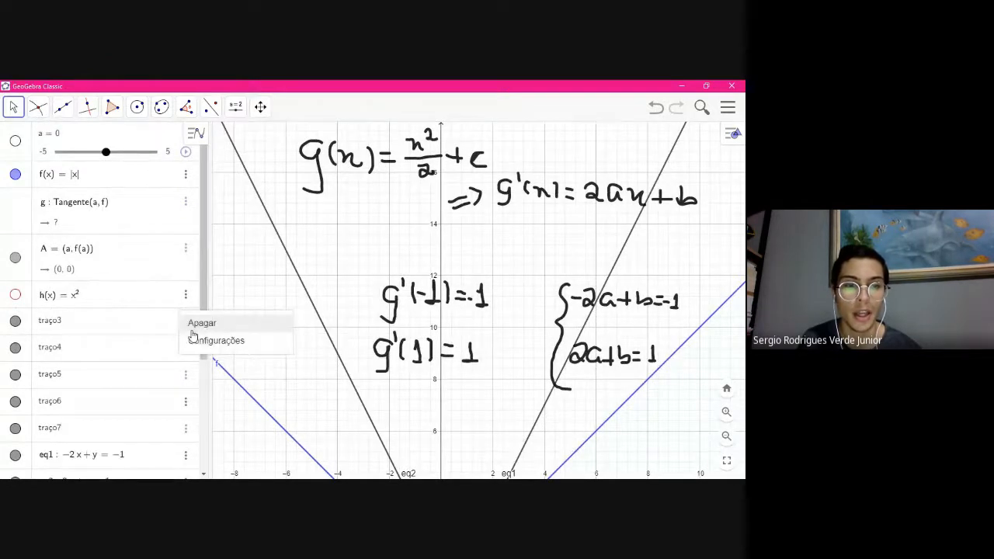
left_click(203, 322)
left_click(186, 323)
left_click(204, 322)
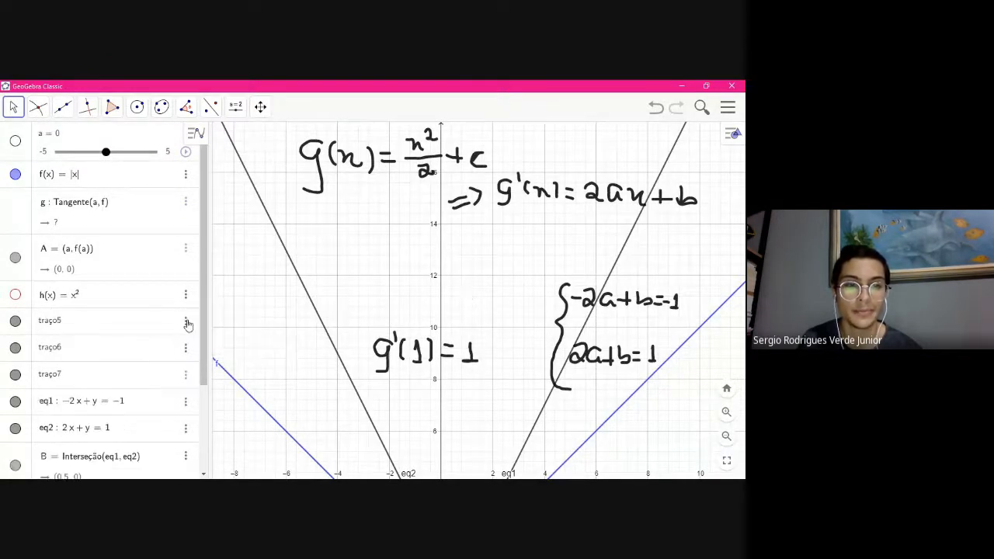
Delete the handwritten strokes traço5, traço6 and traço7, including the system of equations
left_click(186, 323)
left_click(204, 322)
left_click(187, 323)
left_click(203, 322)
left_click(186, 322)
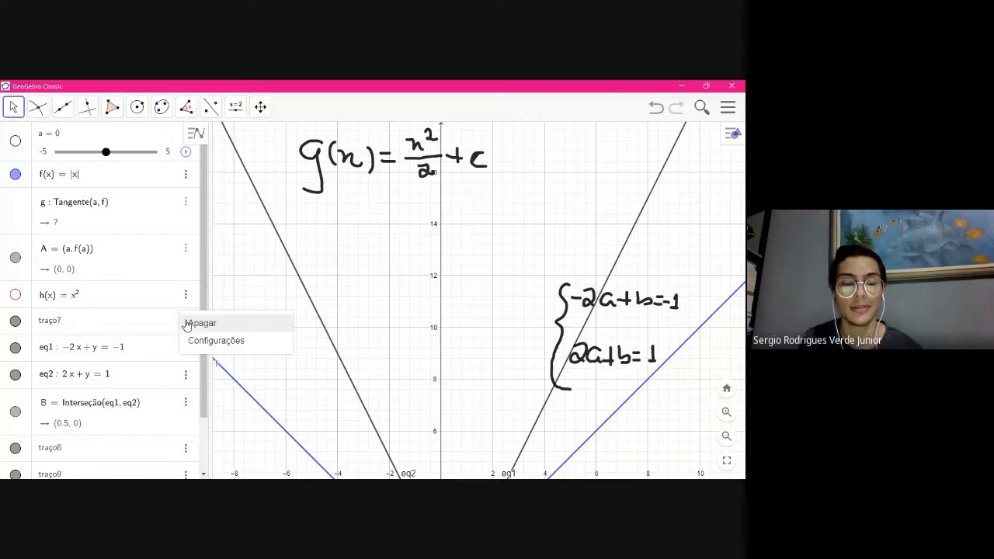
left_click(190, 322)
Delete the strokes traço8, traço9 and traço10 that form the handwritten g(x) = x²/2 + c
left_click(186, 420)
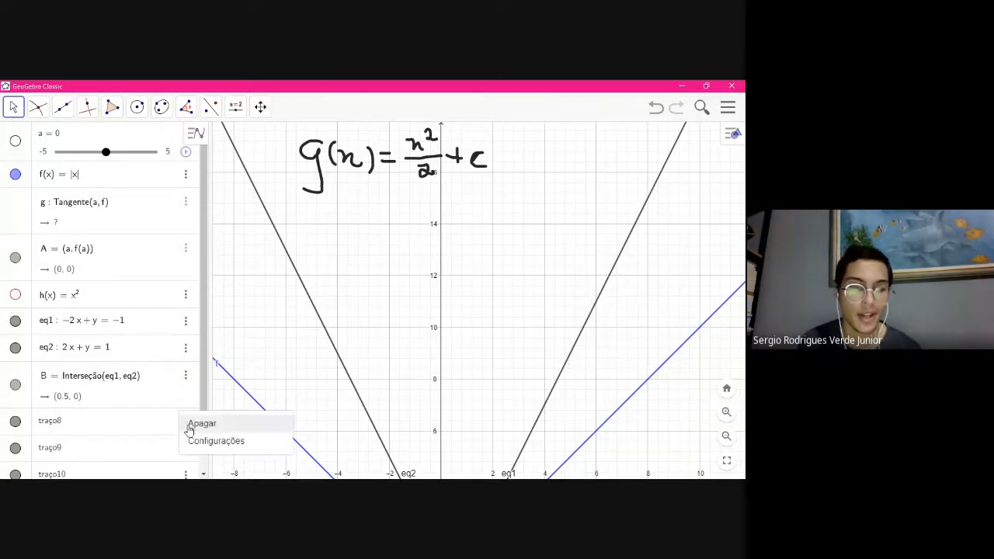
left_click(191, 423)
left_click(186, 421)
left_click(191, 423)
left_click(186, 424)
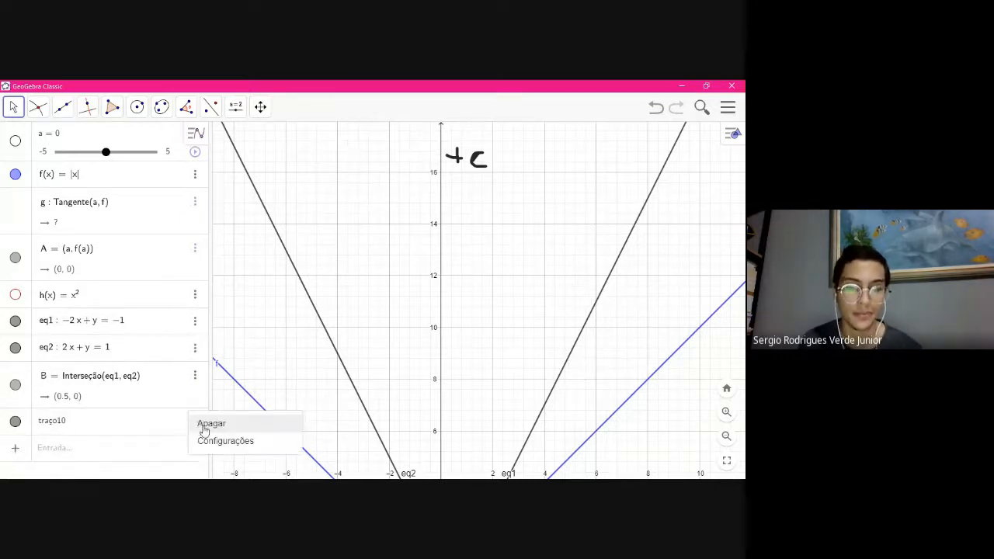
left_click(204, 426)
Delete the lines eq1: −2x + y = −1 and eq2: 2x + y = 1 from the construction
key("alt+Tab")
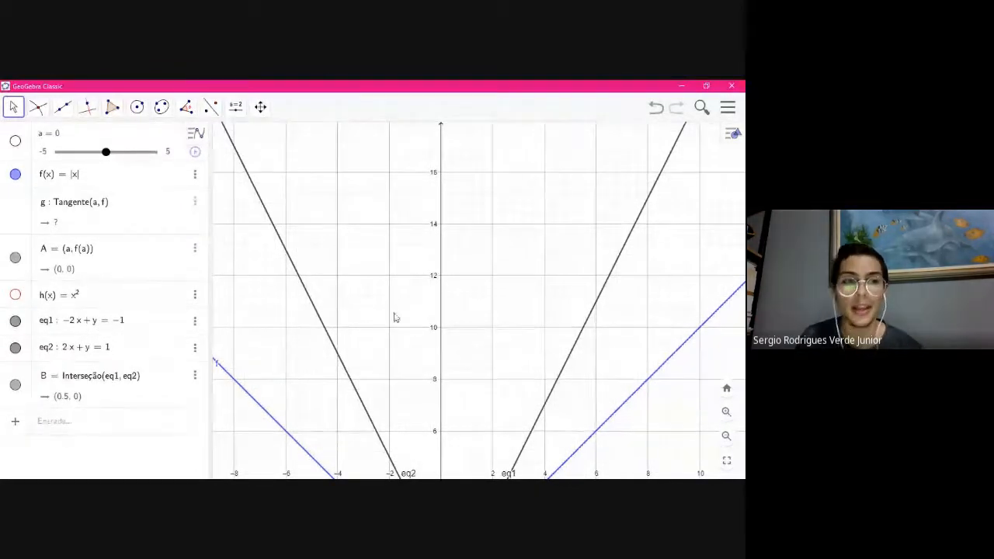
left_click_drag(500, 293, 511, 127)
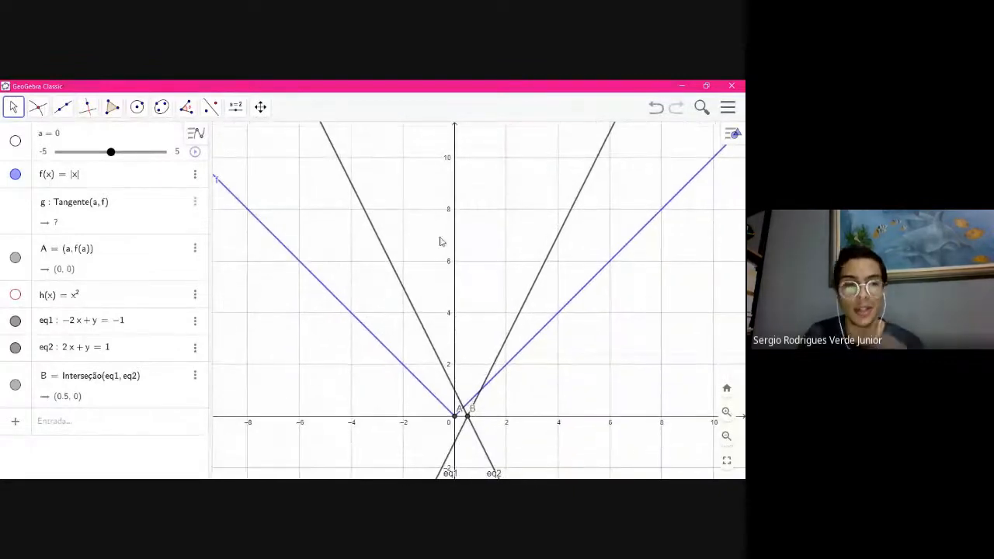
left_click(195, 320)
left_click(208, 358)
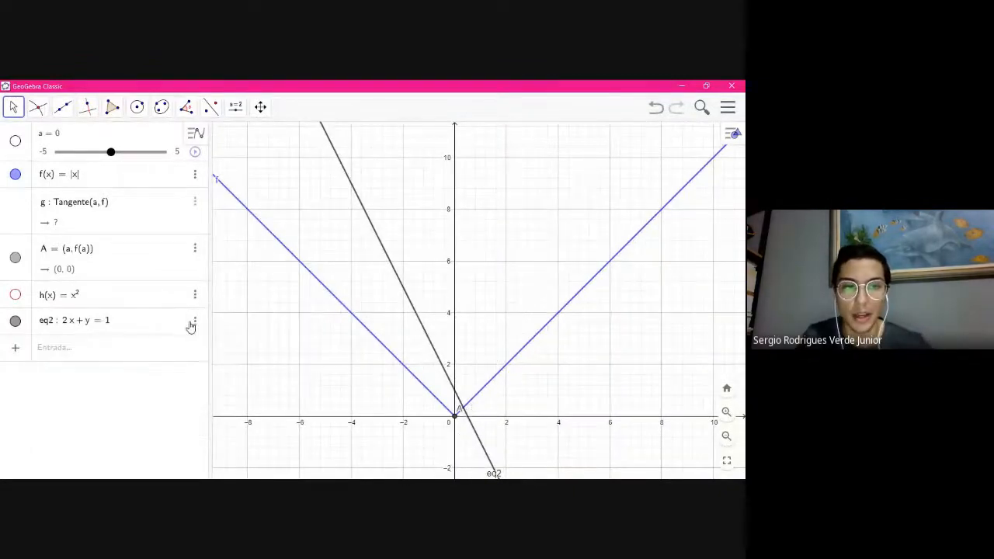
left_click(194, 322)
left_click(208, 360)
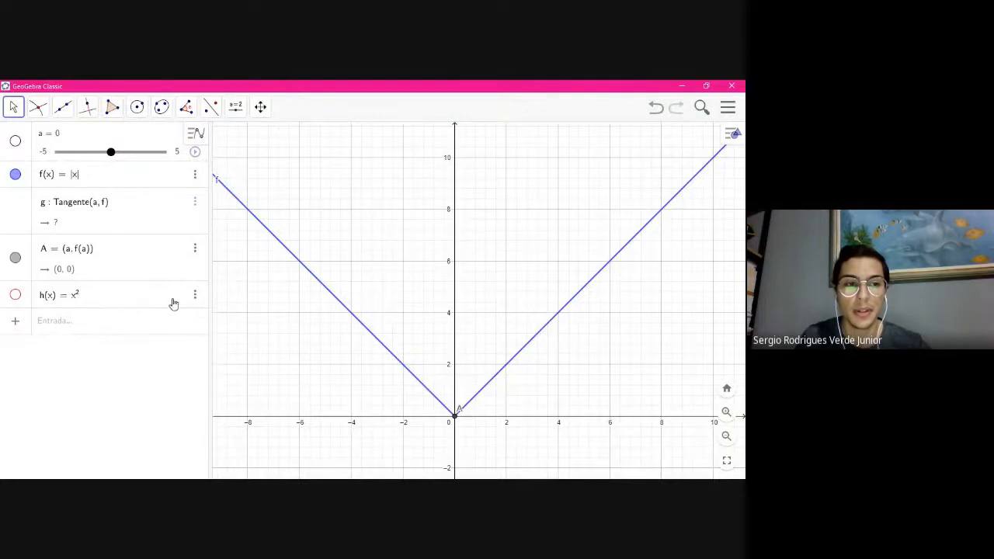
left_click(195, 202)
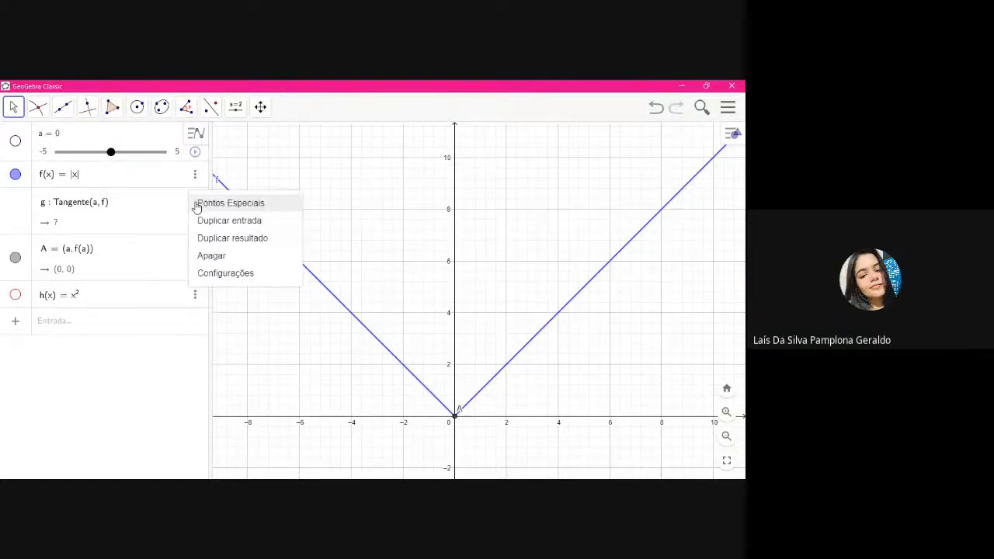
left_click(370, 479)
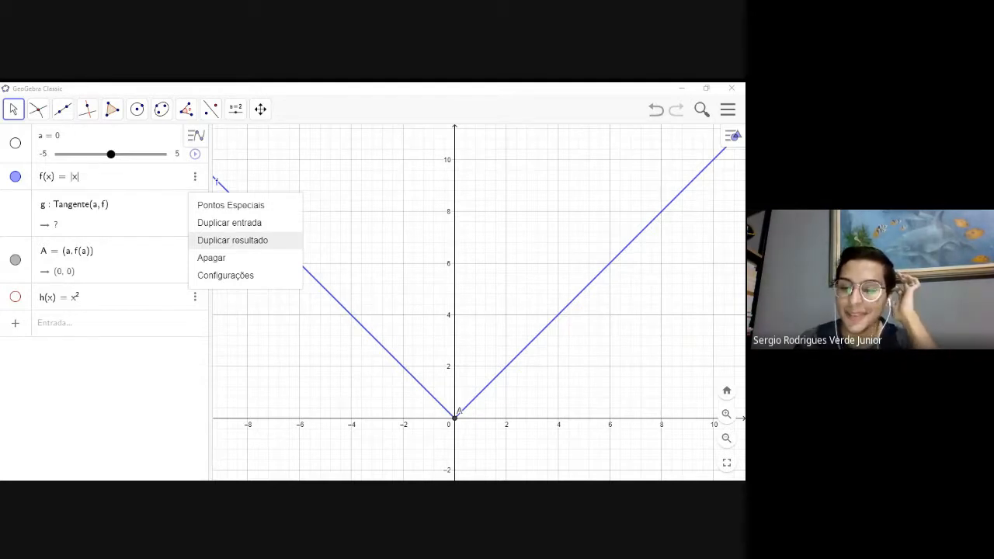
key("alt+Tab")
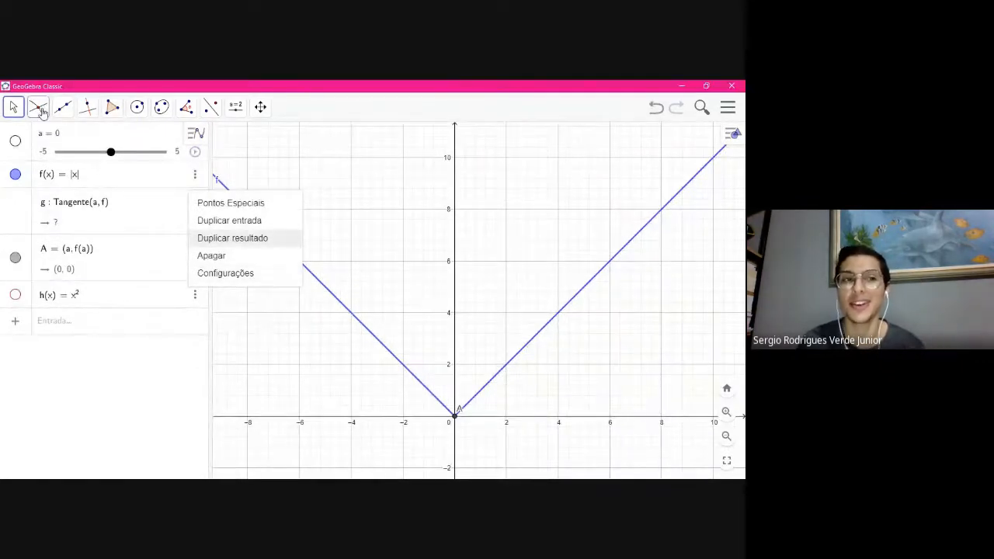
left_click(14, 107)
left_click_drag(450, 219, 467, 220)
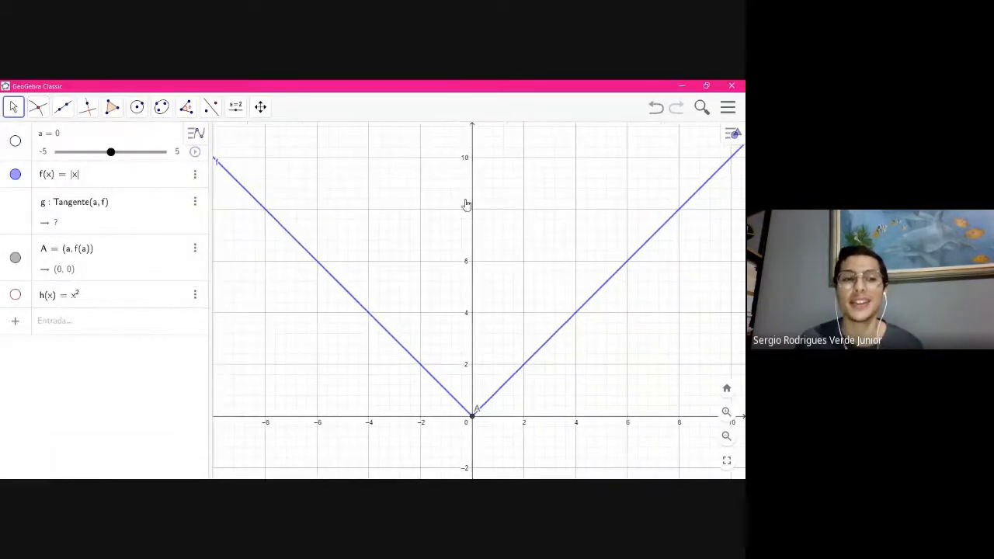
Plot the new function x²/2 + 1/2 alongside the graph of |x|
left_click(109, 331)
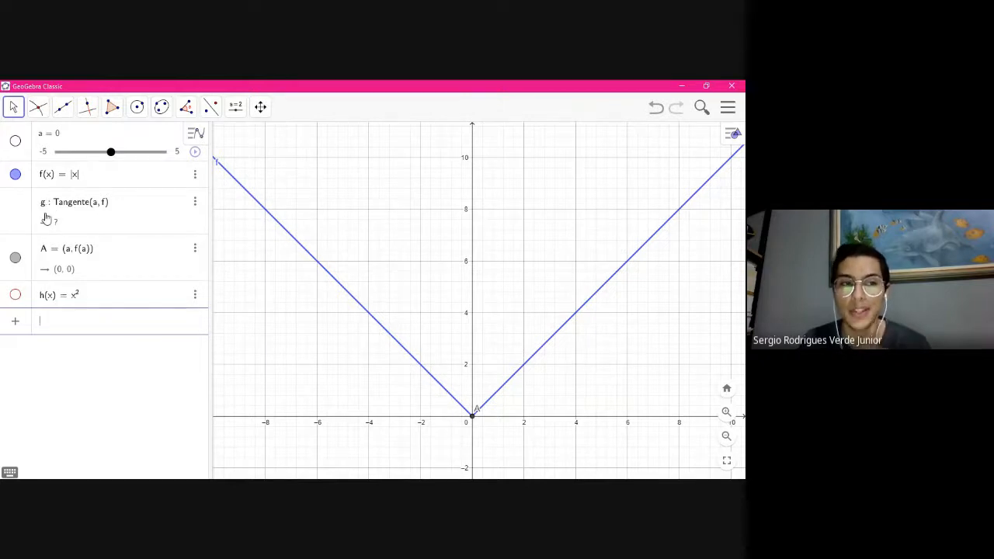
left_click(63, 320)
type("x^2")
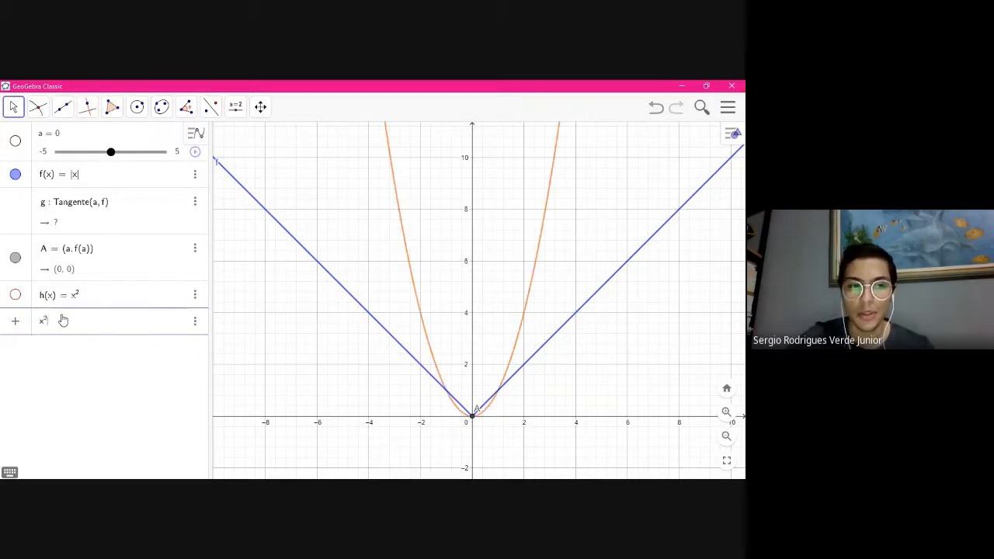
type("/2")
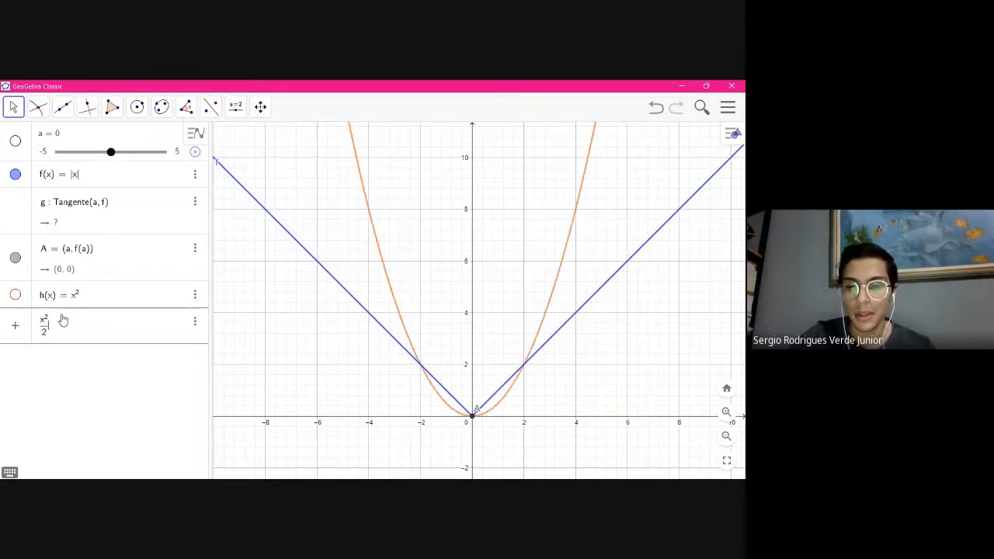
type("+1/")
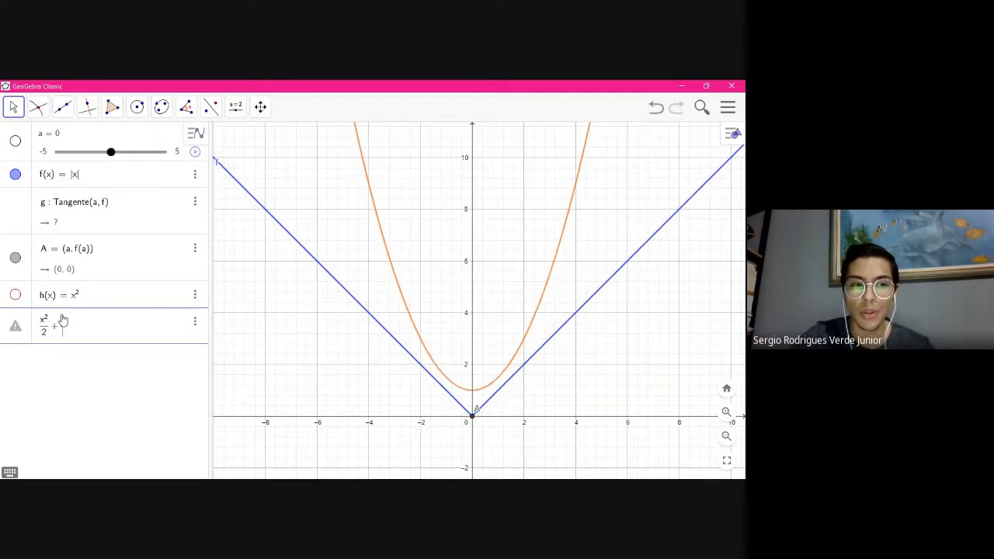
type("2")
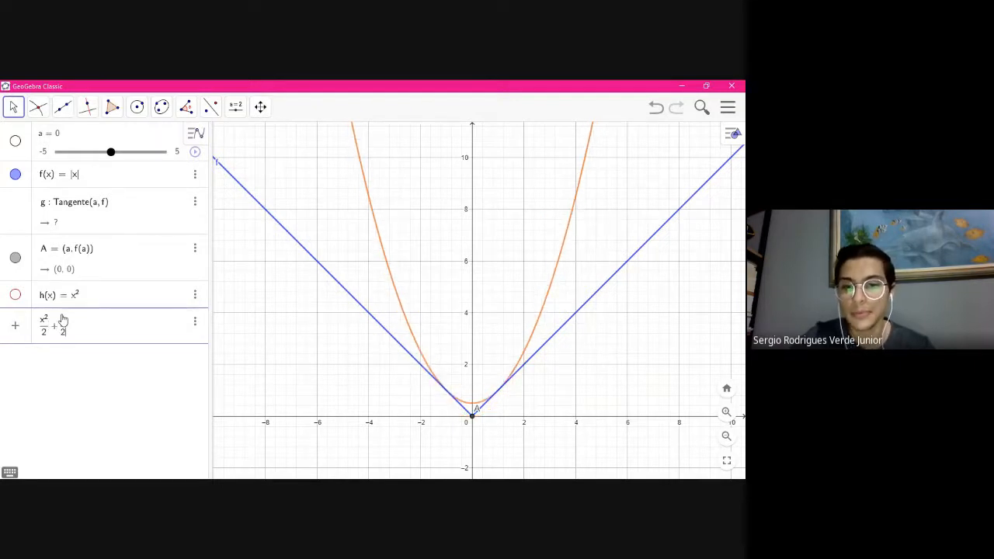
key("Return")
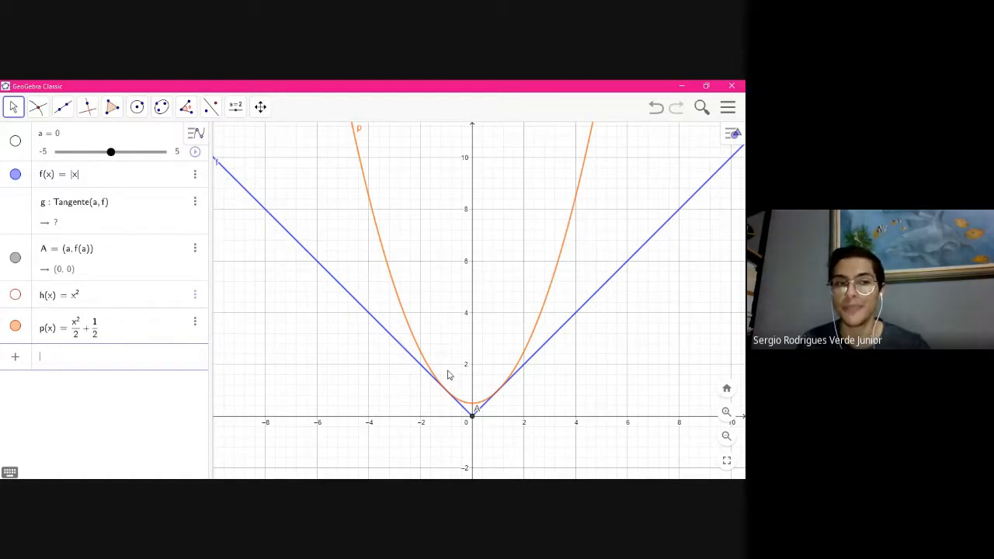
Hide the graphs of f(x) = |x| and p(x) = x²/2 + 1/2
left_click(16, 174)
left_click(15, 326)
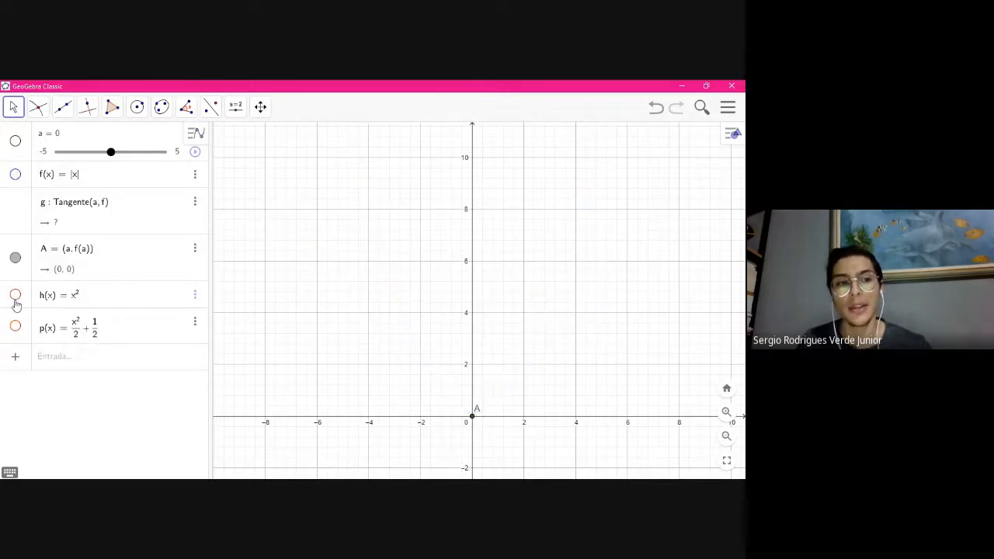
Hide point A = (a, f(a)) from the graph, keeping p(x) = x²/2 + 1/2 hidden
left_click(16, 259)
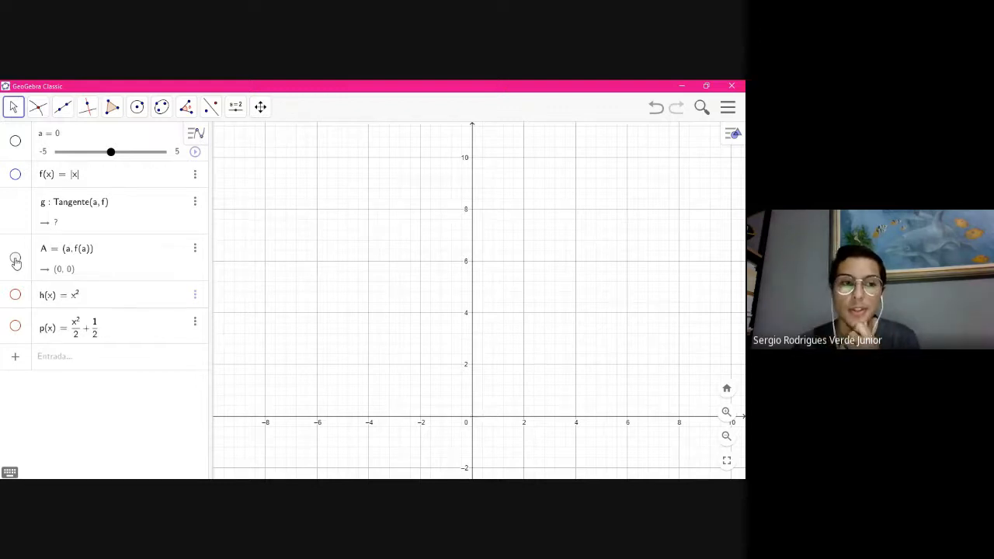
left_click(16, 326)
left_click(16, 326)
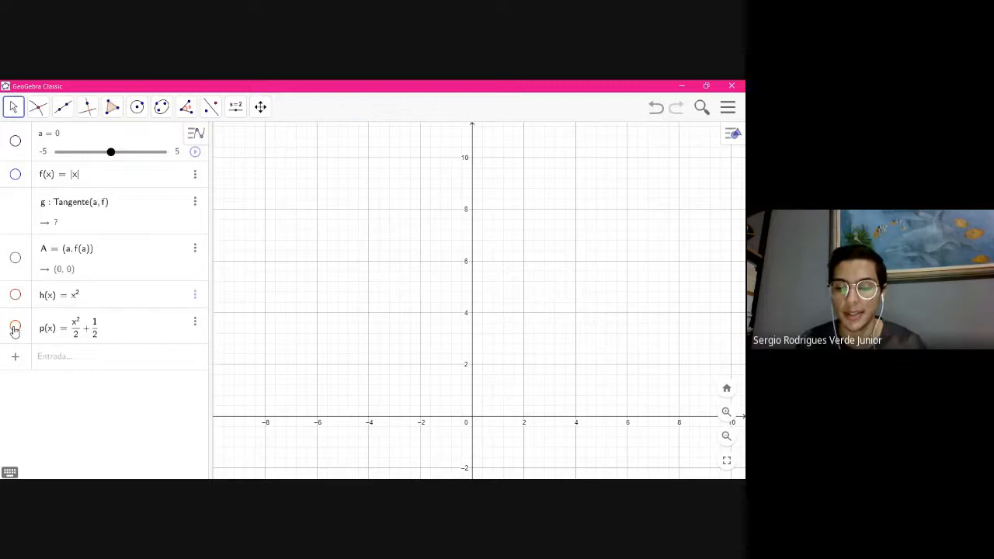
Begin a new conditional function with the Se command, using |x| < 1 as its condition
left_click(68, 362)
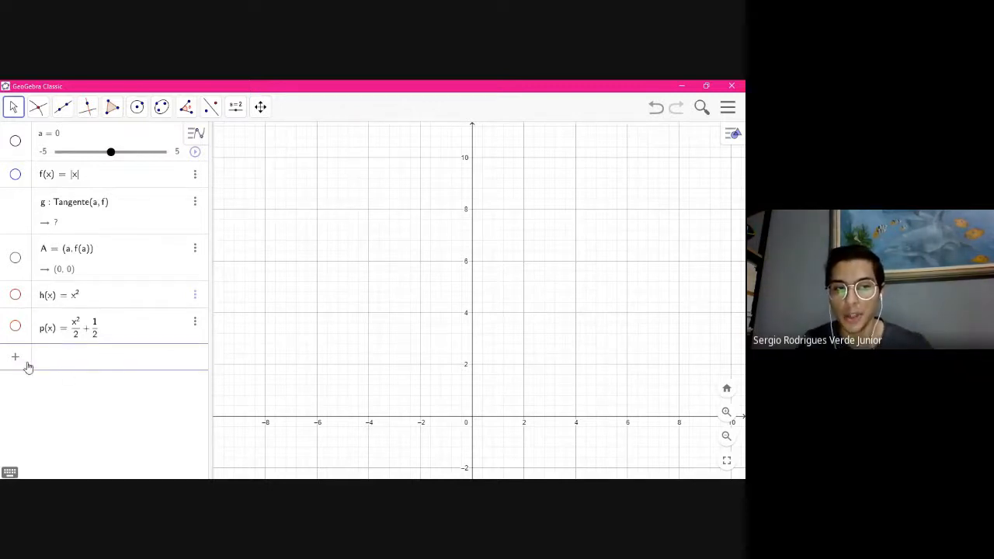
left_click(314, 343)
left_click(95, 368)
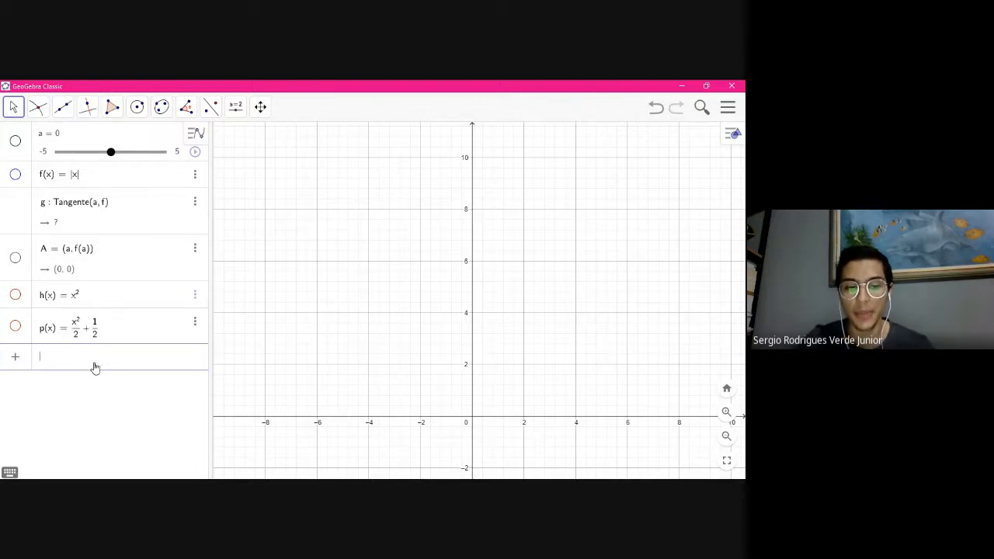
type("Se")
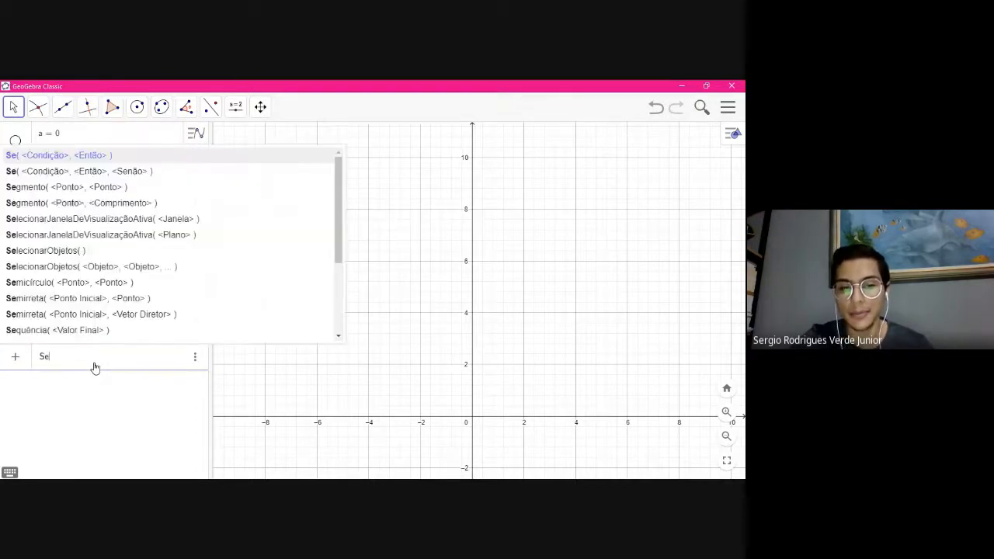
type("(")
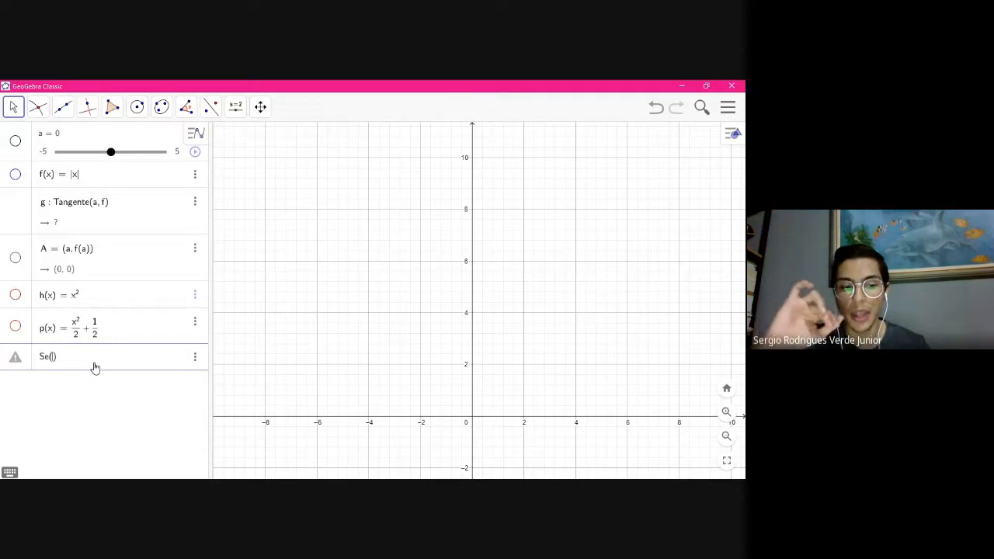
type("|x| < 1")
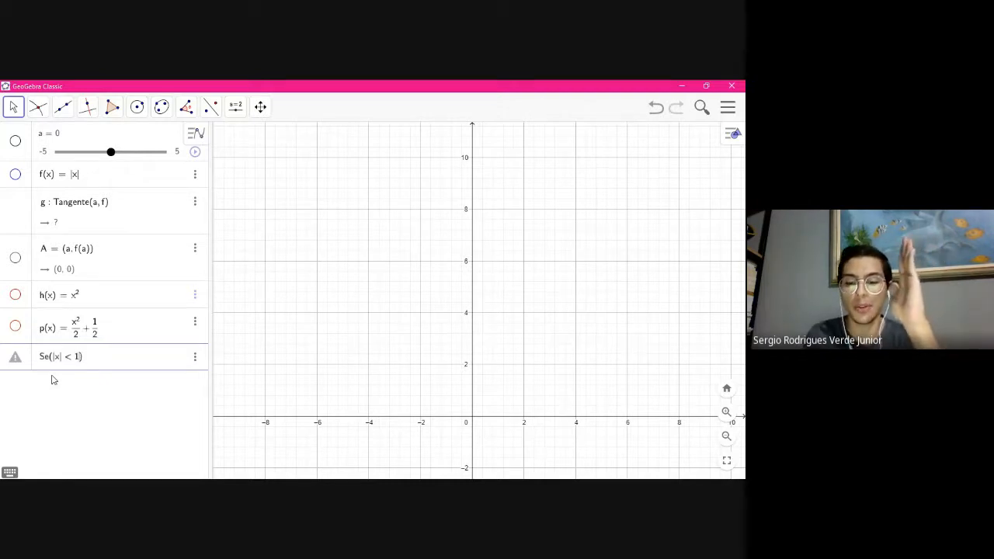
left_click(10, 472)
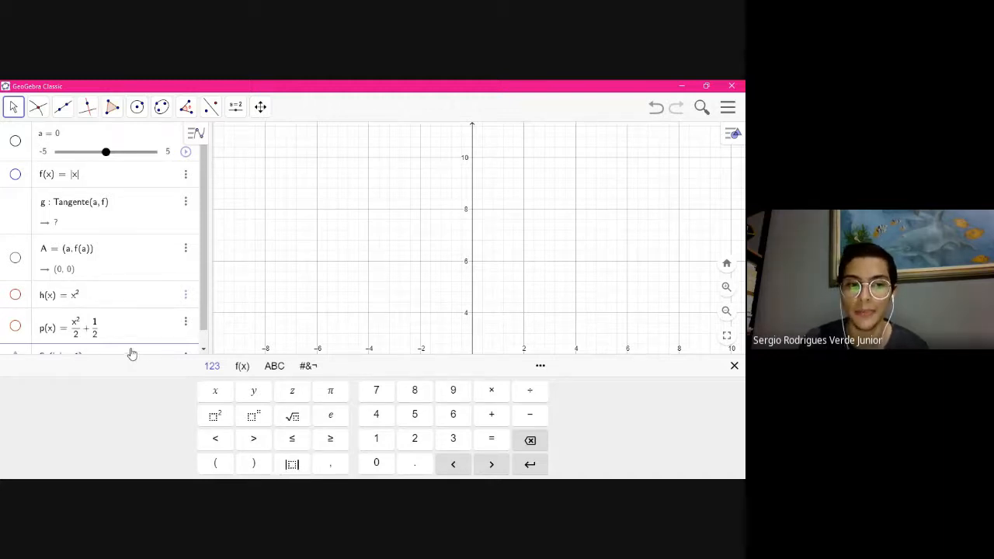
left_click(735, 367)
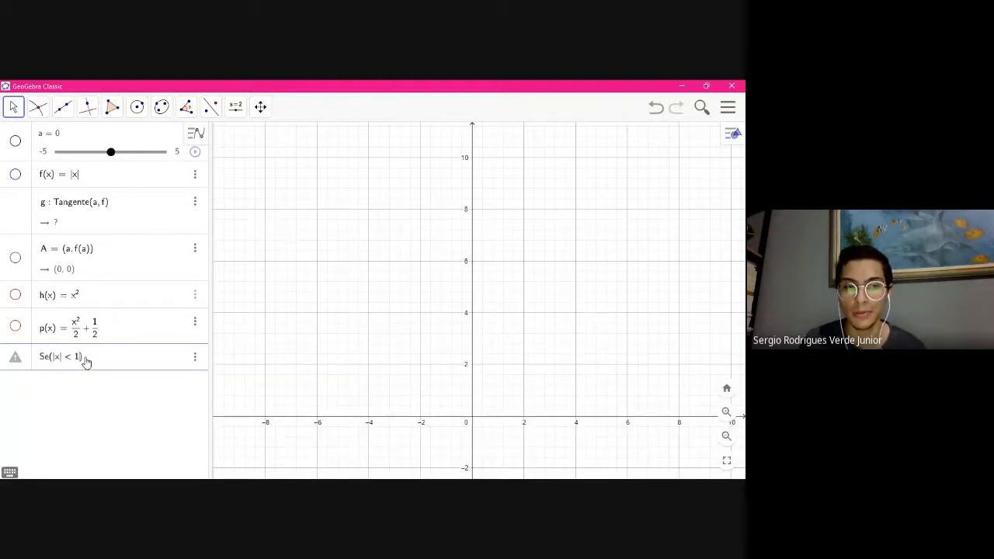
left_click(252, 488)
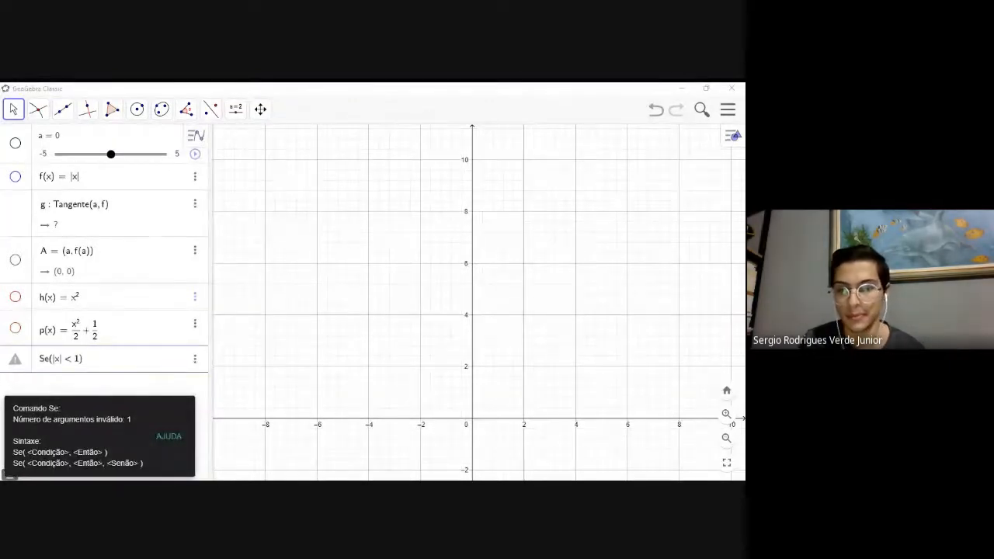
left_click(287, 424)
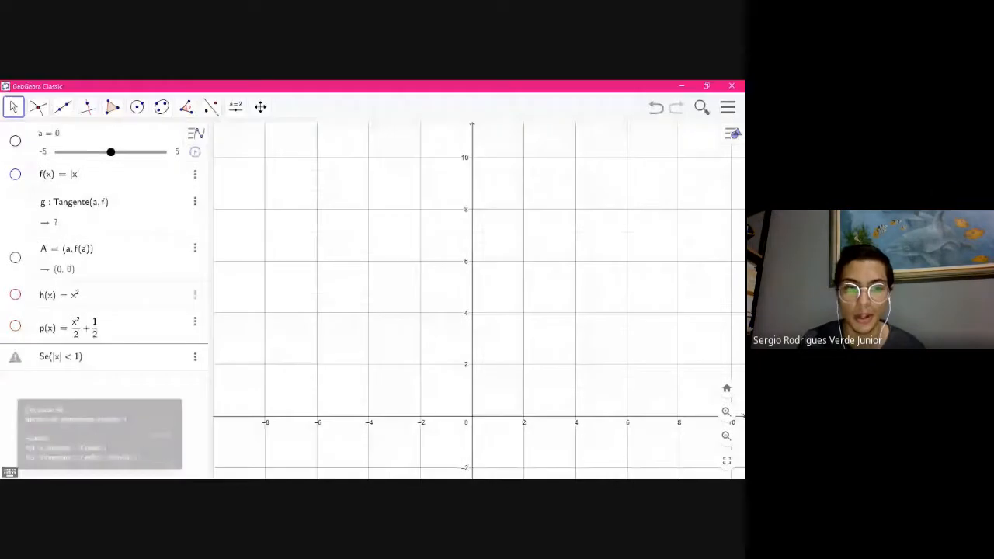
Complete the Se command with p for the true case and f otherwise, creating the piecewise function
left_click(152, 354)
type(",")
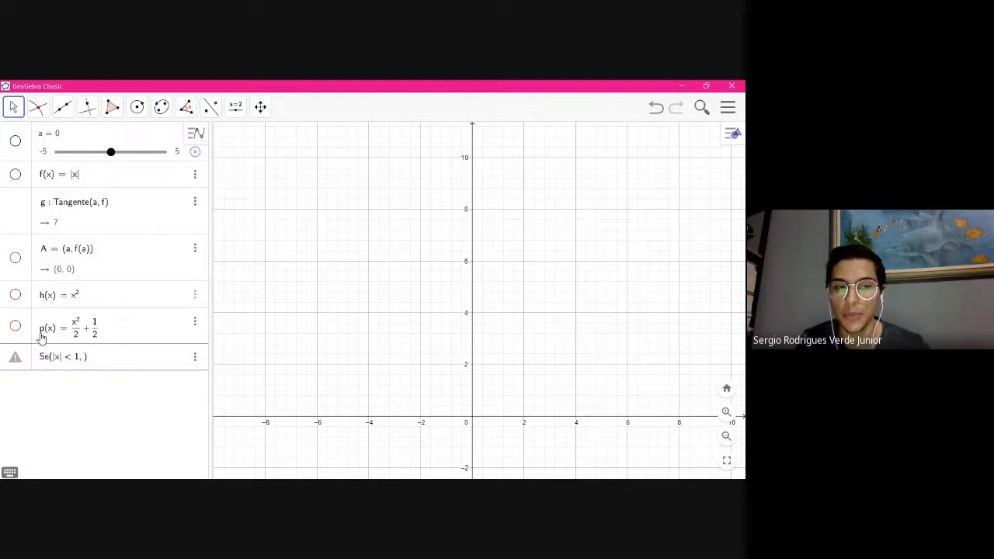
type("p")
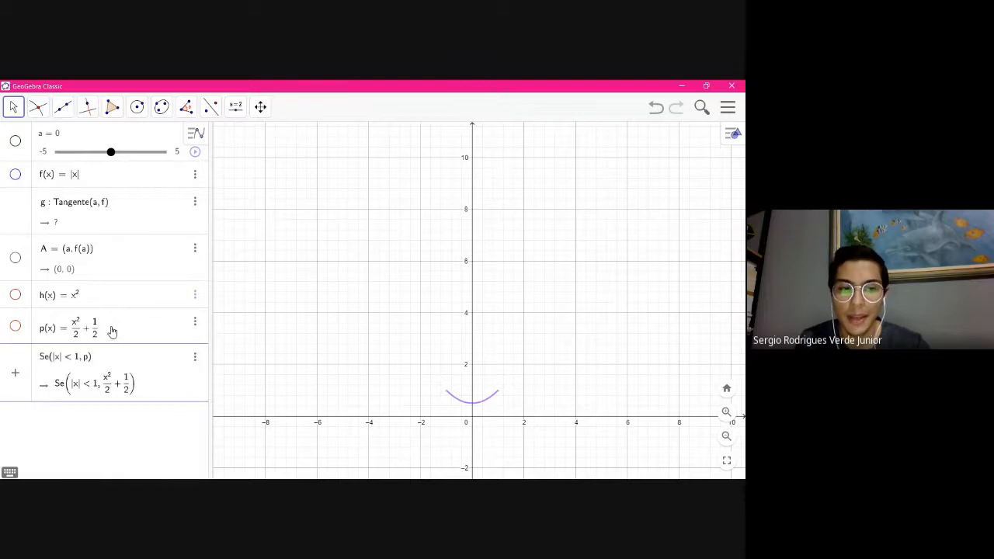
type(",")
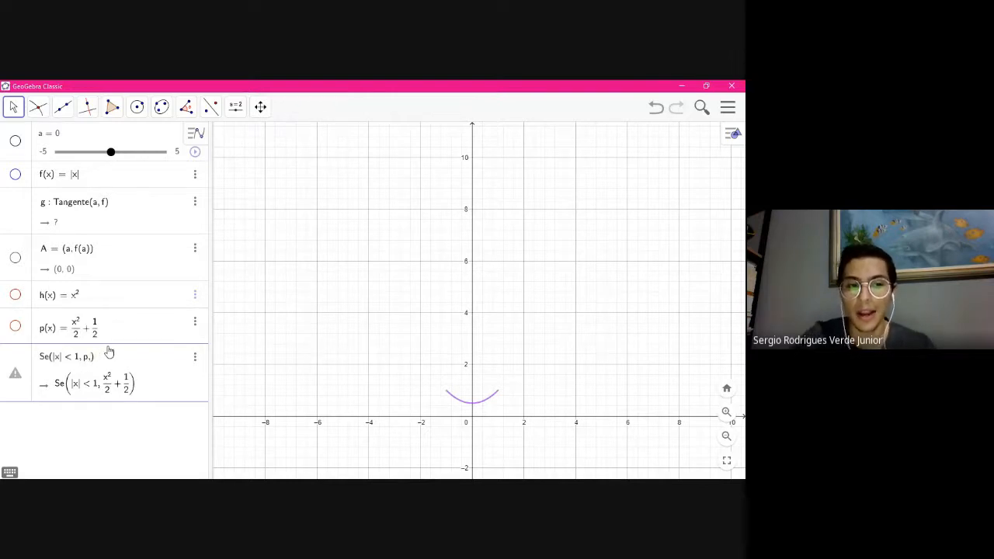
type("f")
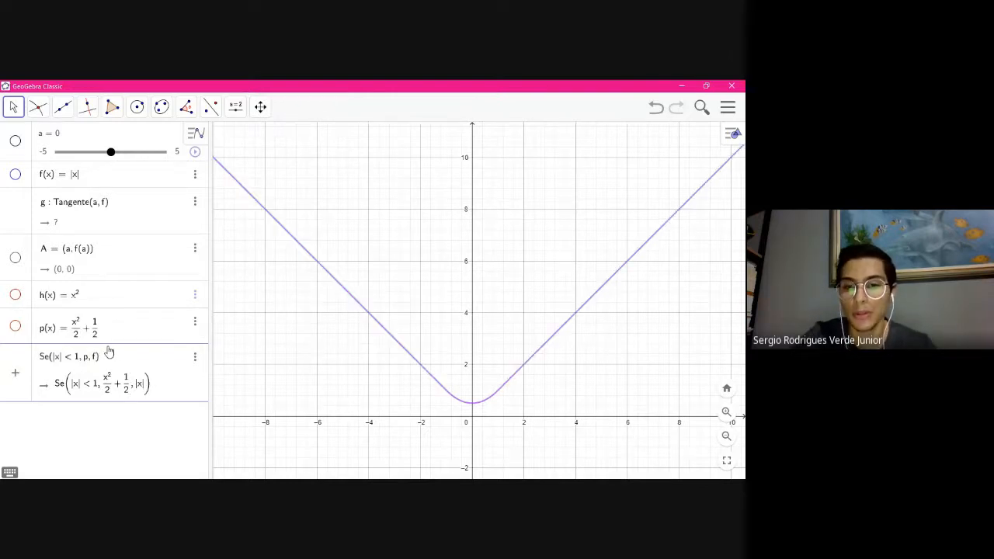
key("Return")
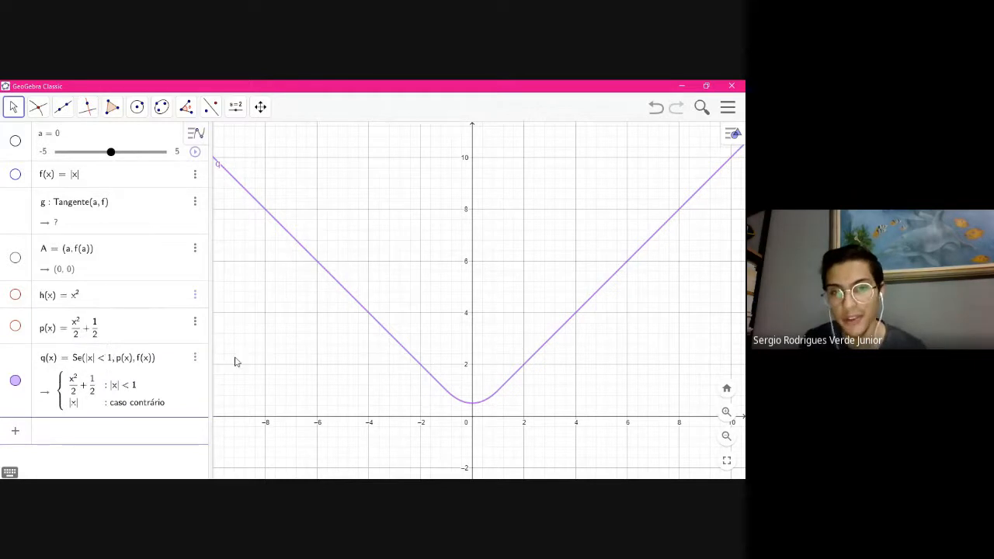
Compare the piecewise curve with f(x) = |x| by showing f's graph and hiding it again
left_click_drag(690, 323, 672, 330)
left_click(15, 175)
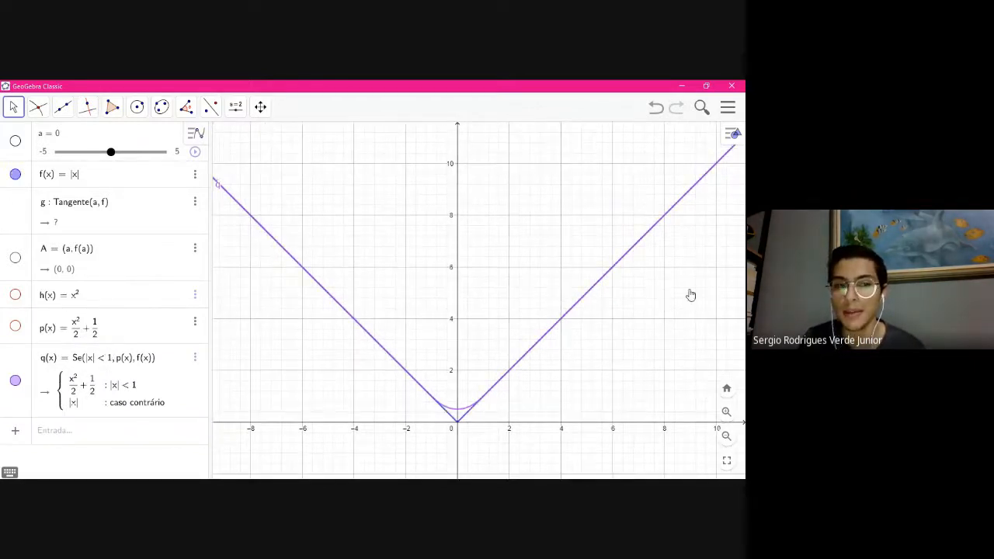
left_click_drag(690, 295, 492, 420)
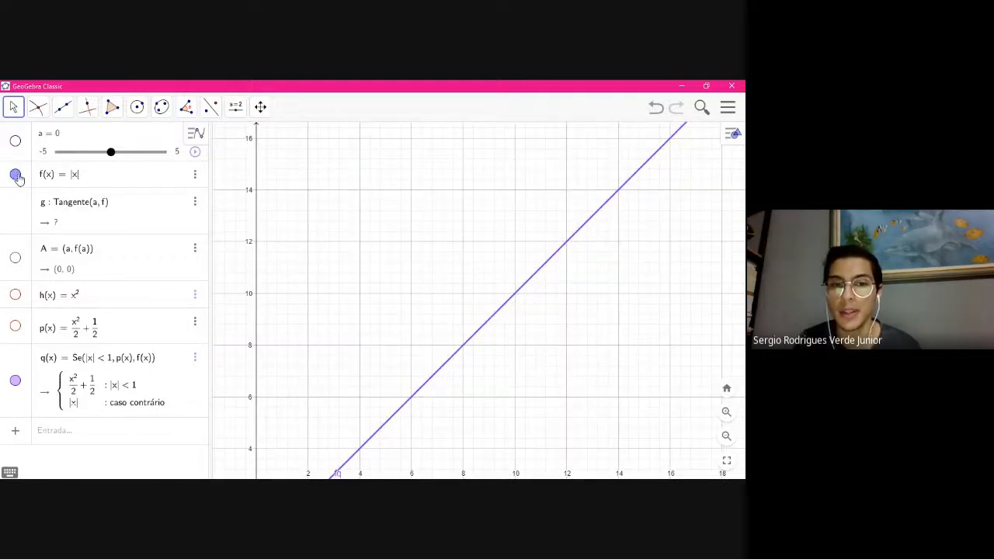
left_click_drag(326, 339, 486, 188)
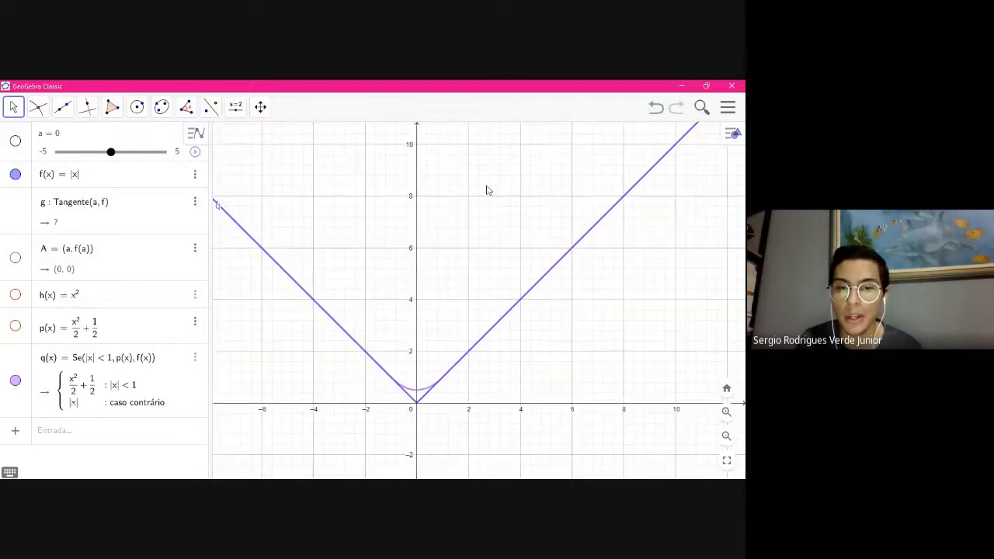
left_click(15, 175)
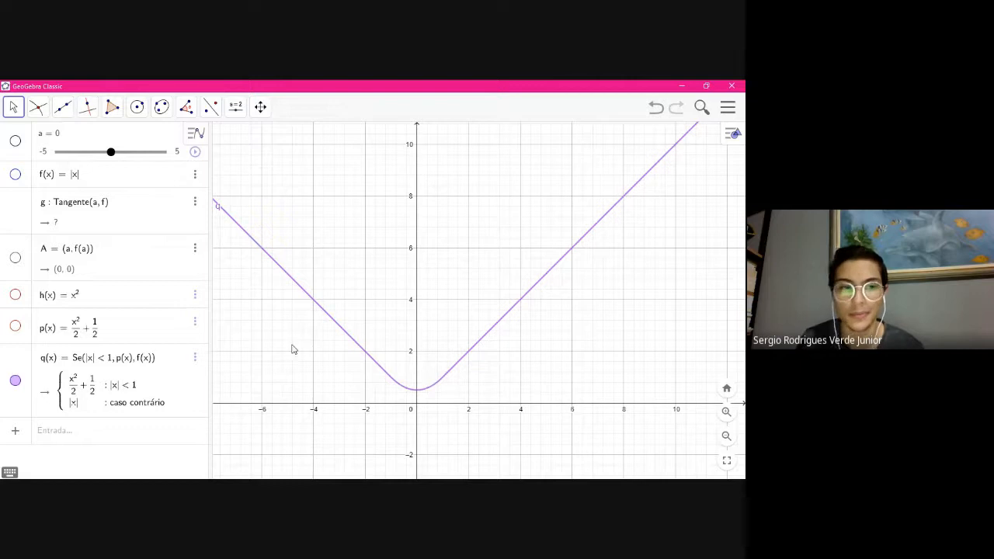
Examine the condition |x| < 1 and the arguments p(x) and f(x) in the definition of q(x)
left_click(92, 362)
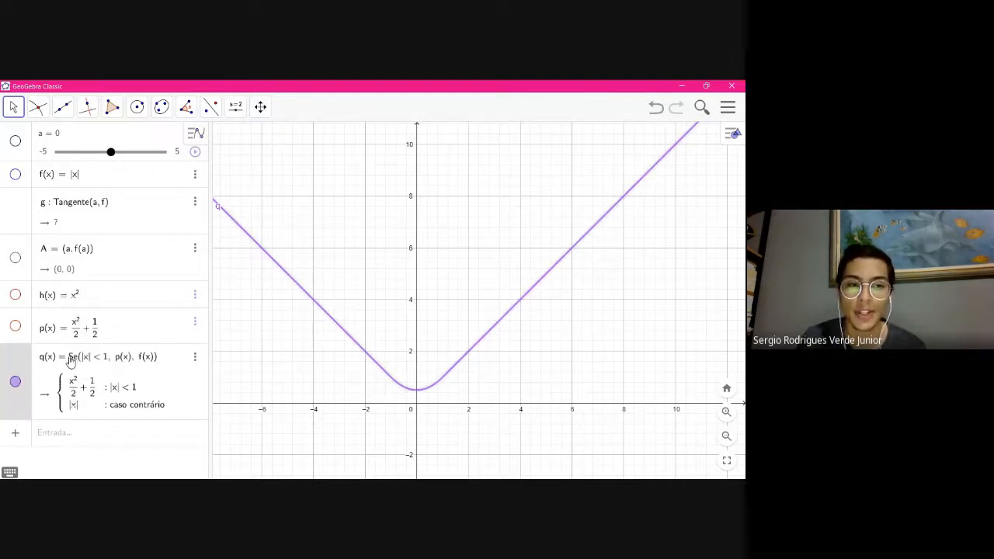
left_click_drag(84, 361, 108, 363)
left_click(90, 362)
left_click(105, 364)
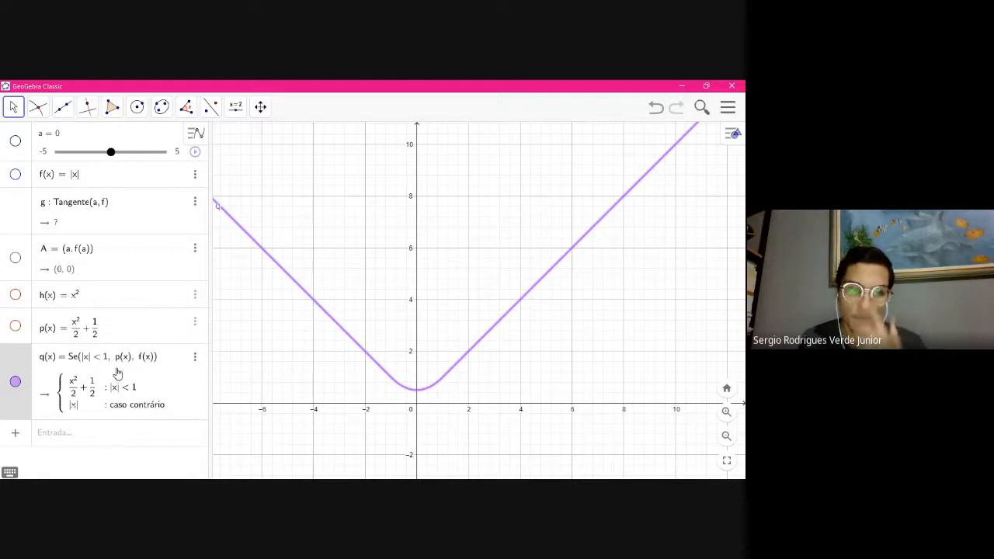
mouse_move(114, 362)
left_mouse_down()
mouse_move(124, 362)
mouse_move(87, 360)
mouse_move(104, 362)
left_mouse_up()
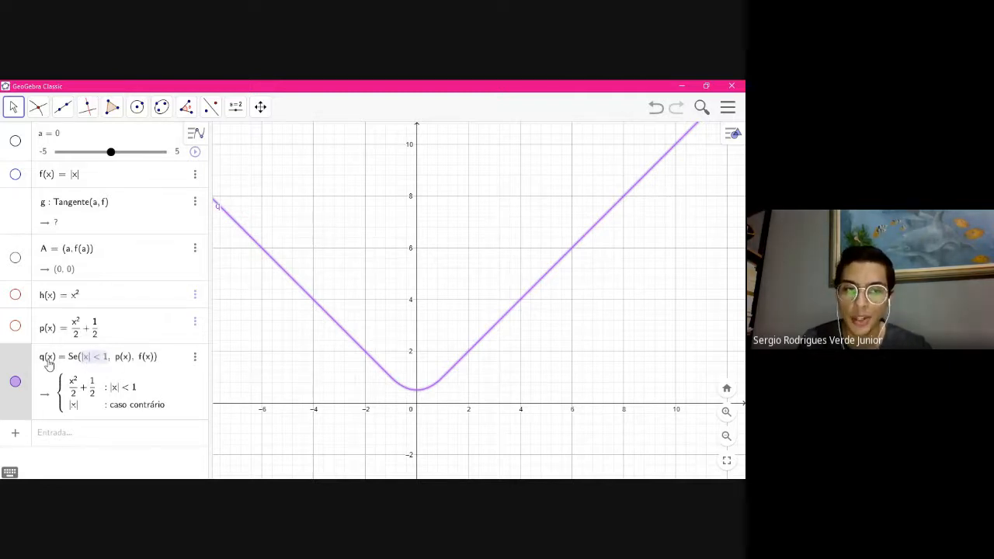
left_click_drag(114, 363, 132, 362)
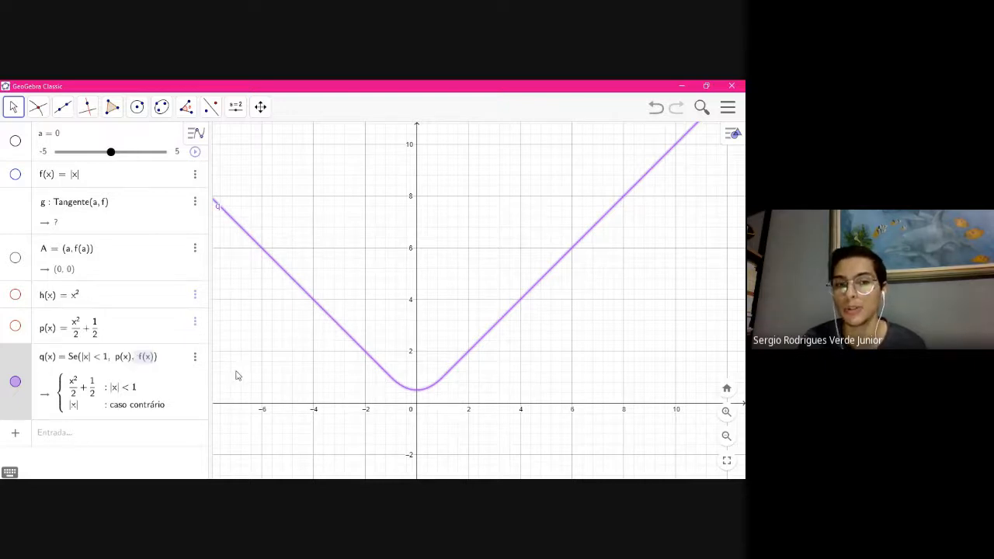
left_click(295, 381)
Plot the derivative q′ of the piecewise function q and hide its graph after inspecting it
left_click(125, 433)
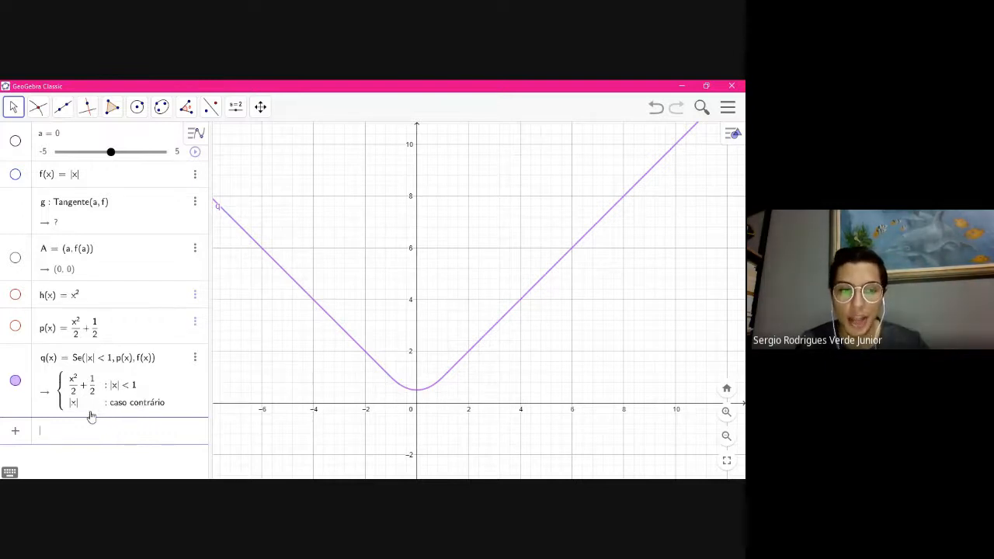
type("q")
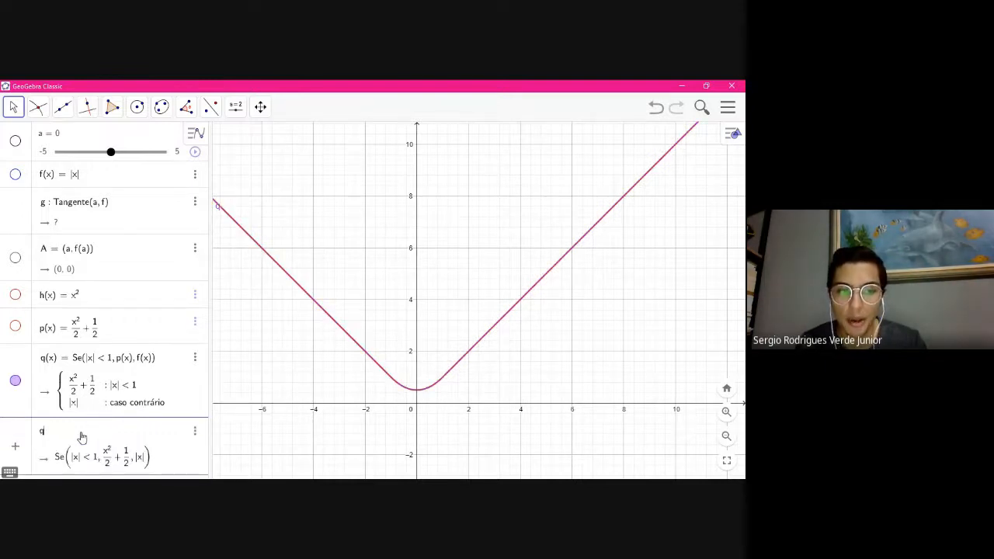
type("'")
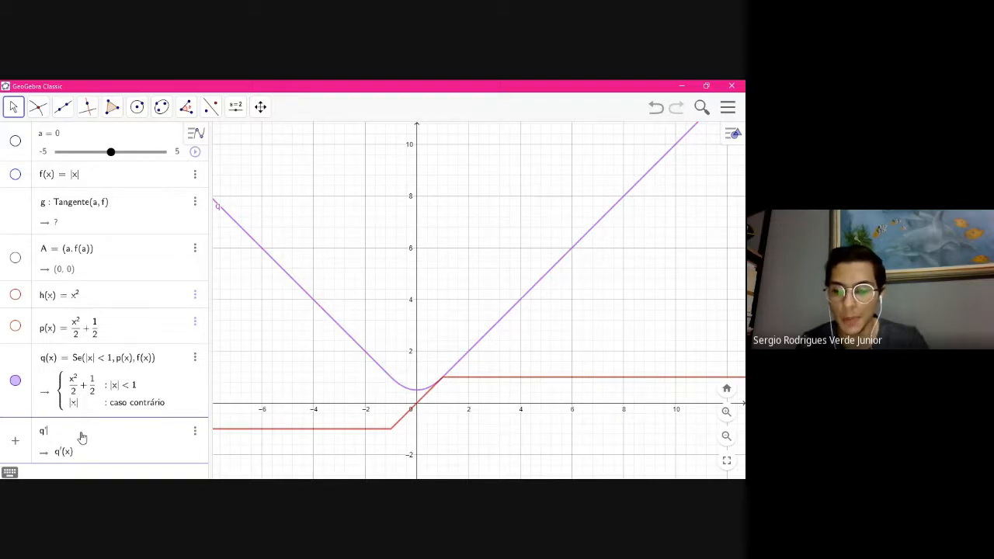
key("Return")
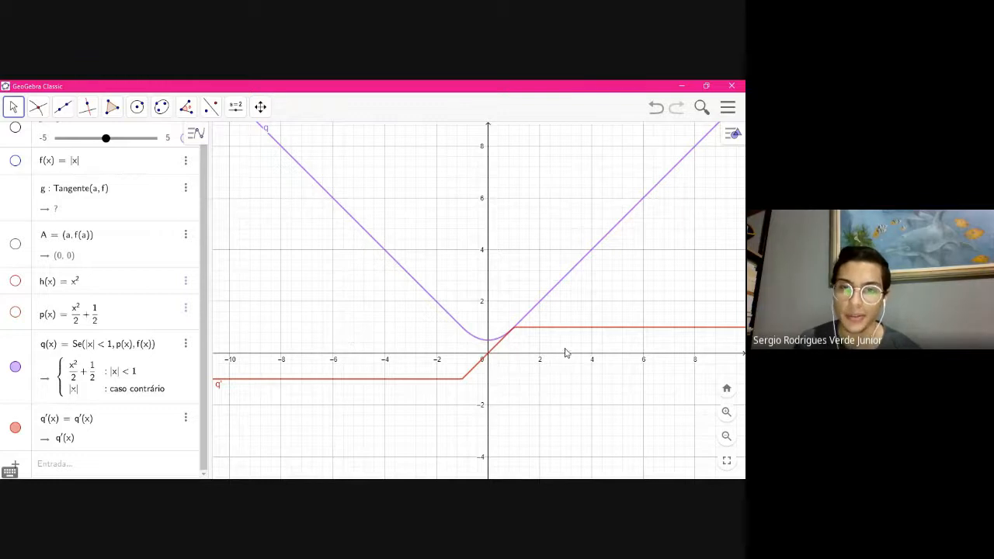
left_click_drag(635, 310, 542, 349)
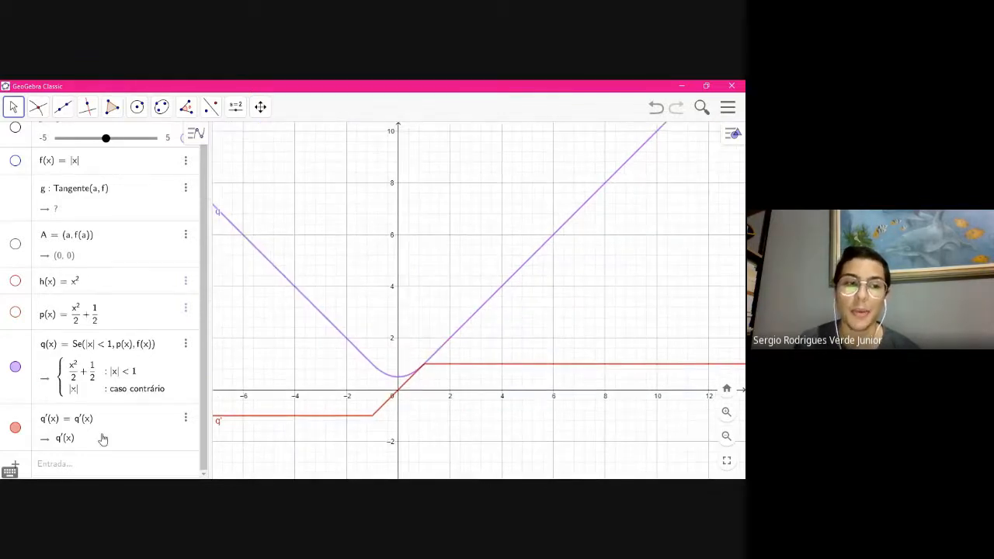
left_click(15, 429)
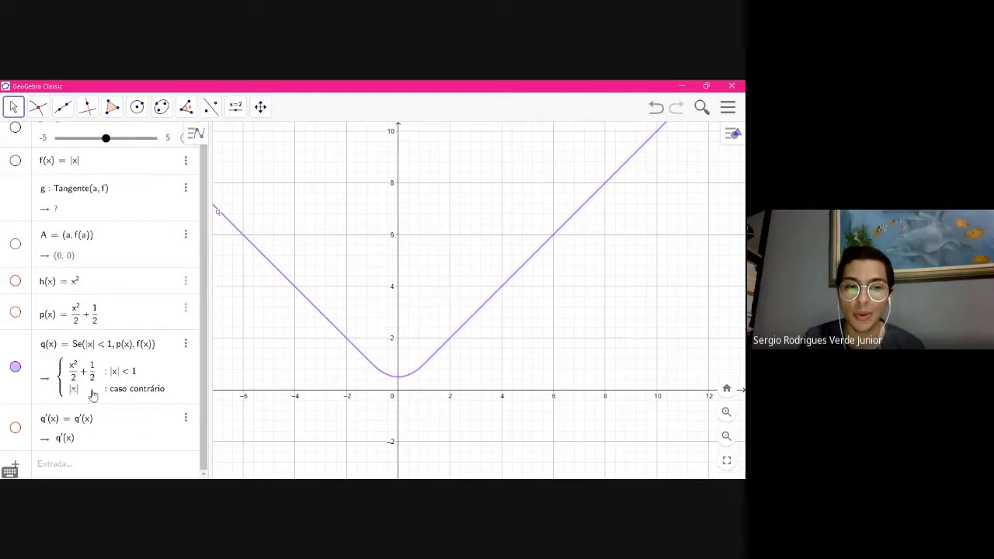
key("alt+Tab")
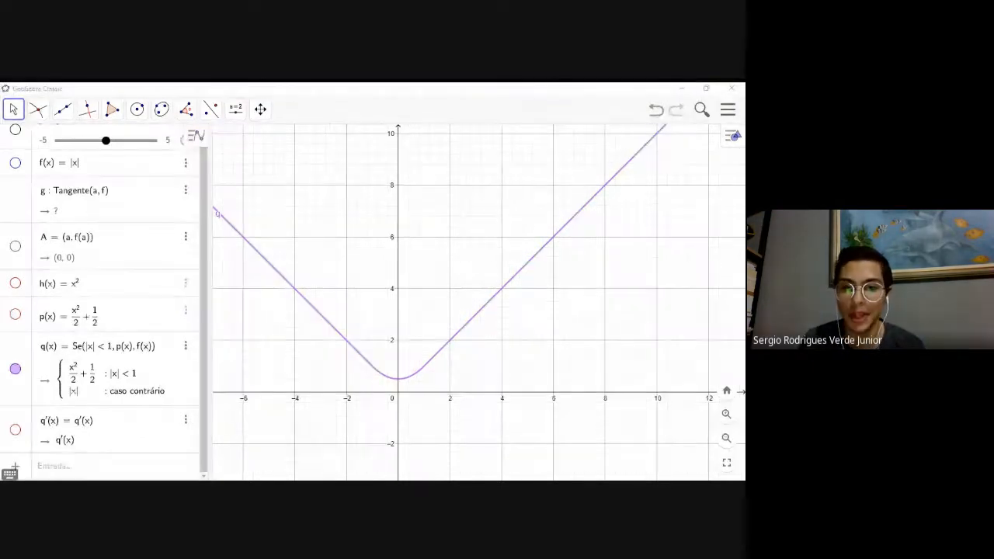
key("alt+Tab")
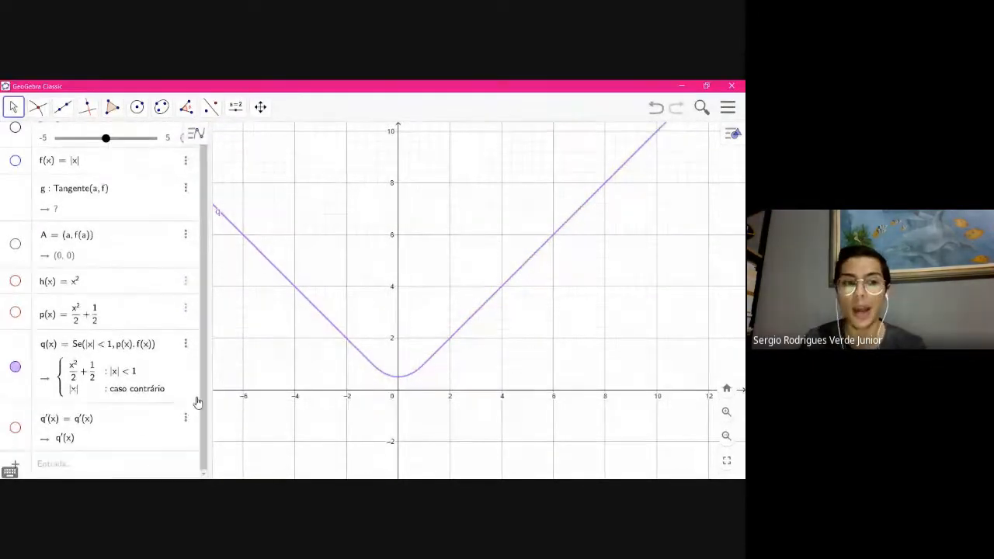
left_click_drag(273, 406, 316, 364)
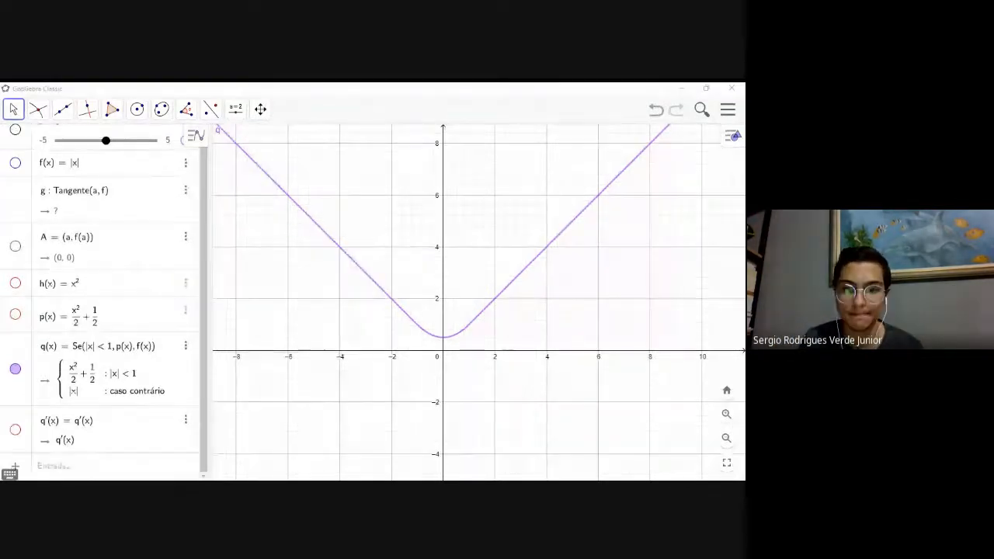
left_click(378, 446)
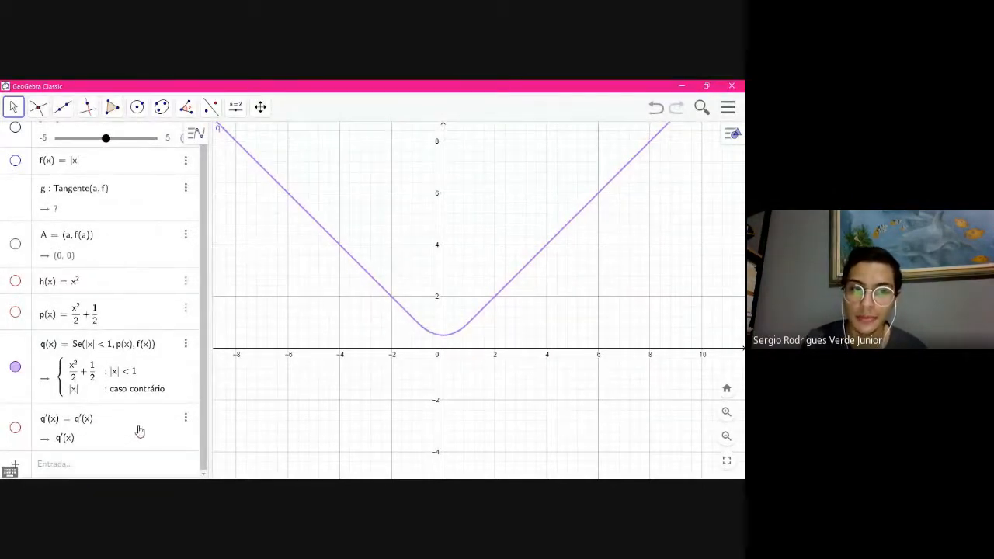
scroll(159, 417, "up", 1)
scroll(160, 417, "up", 1)
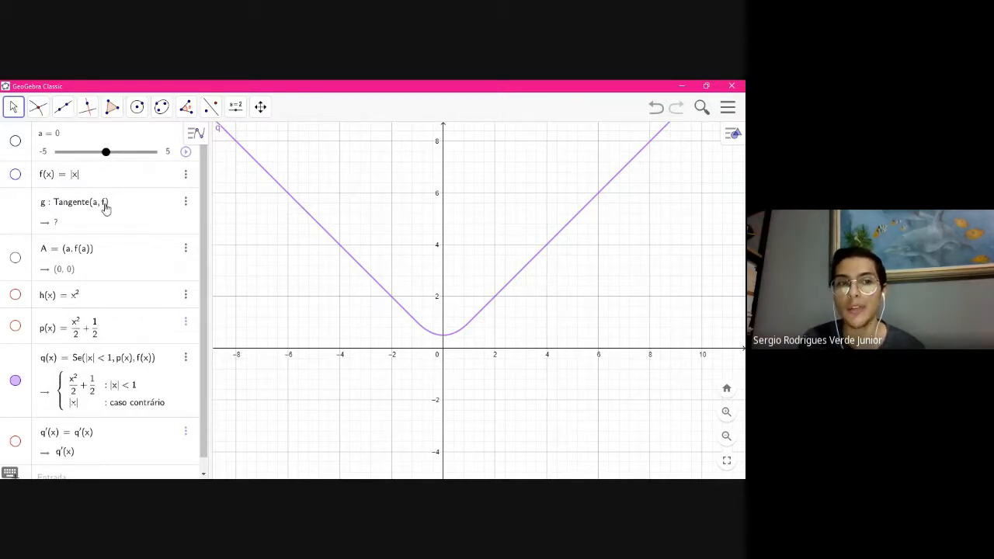
Redefine the tangent line g as Tangente(a, q) so that it follows the piecewise function q
scroll(117, 242, "down", 1)
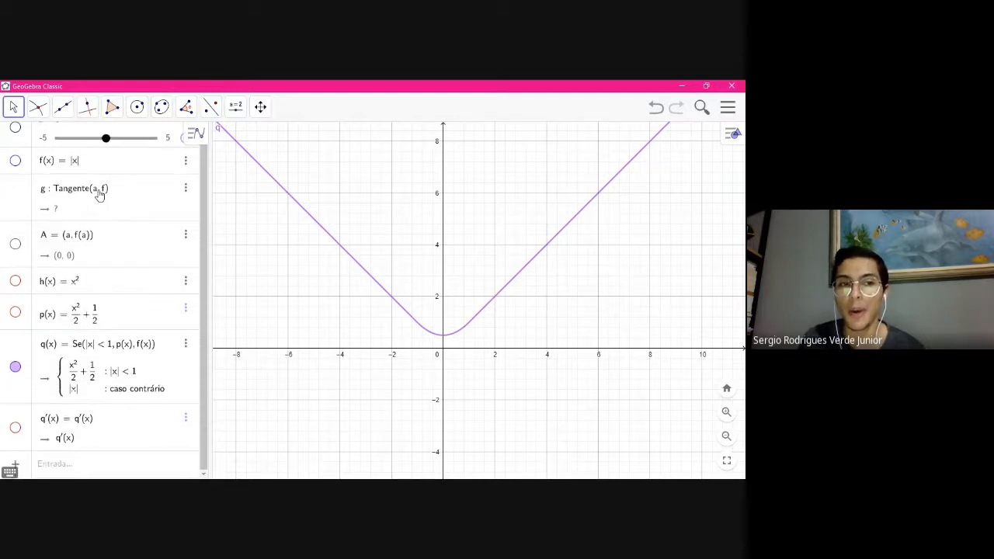
left_click(101, 192)
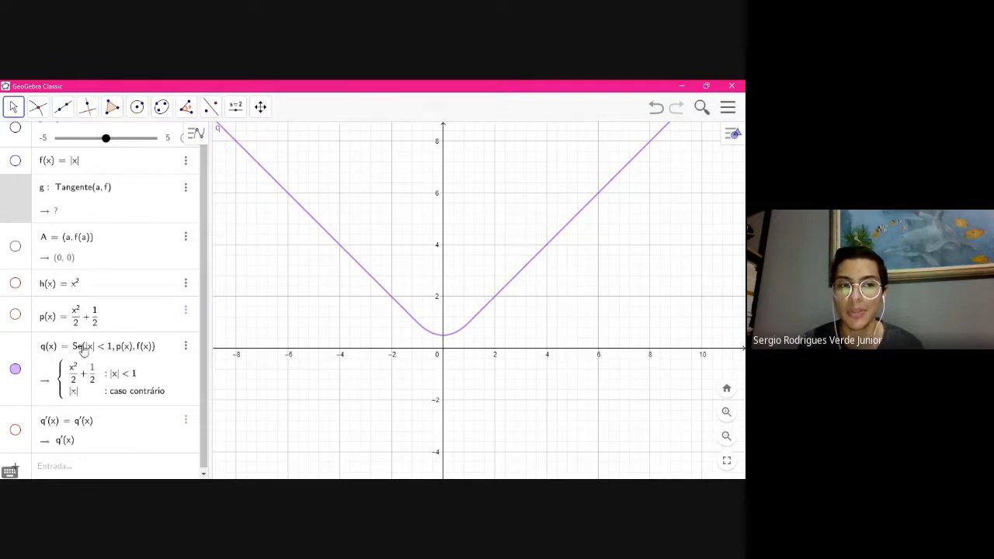
key("BackSpace")
type("q")
key("Return")
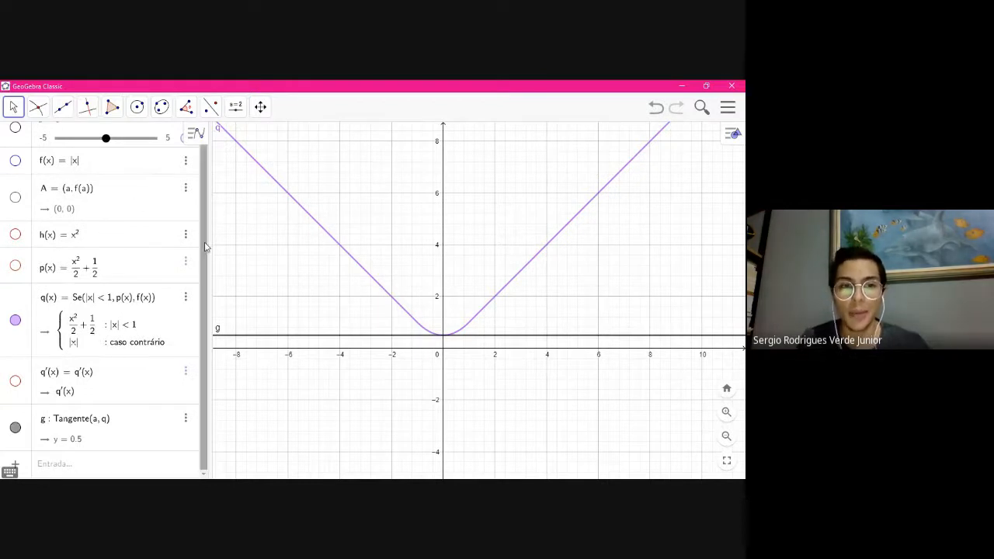
Animate slider a to examine the tangent moving along q, try the 2× speed, return to 1× and pause
scroll(207, 247, "up", 1)
left_click(185, 152)
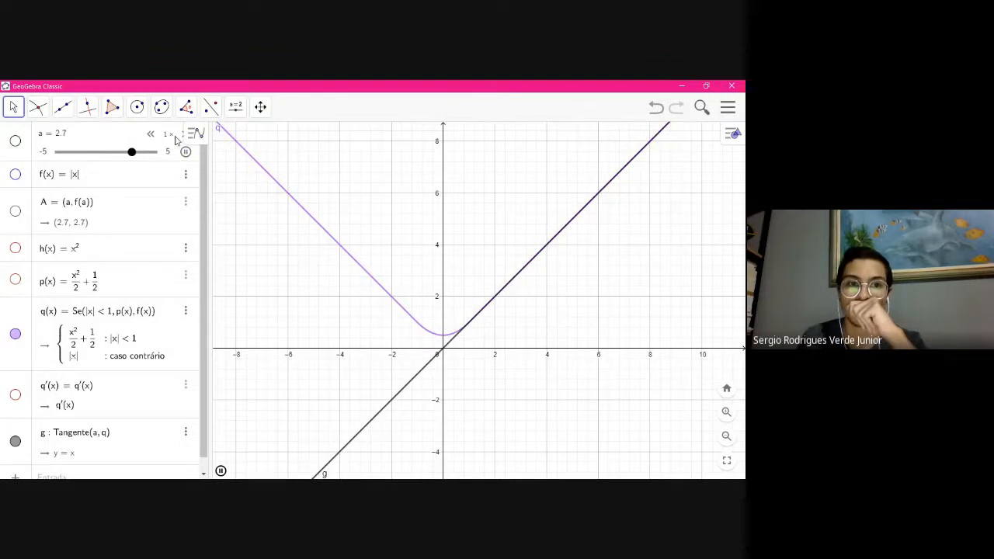
left_click(179, 136)
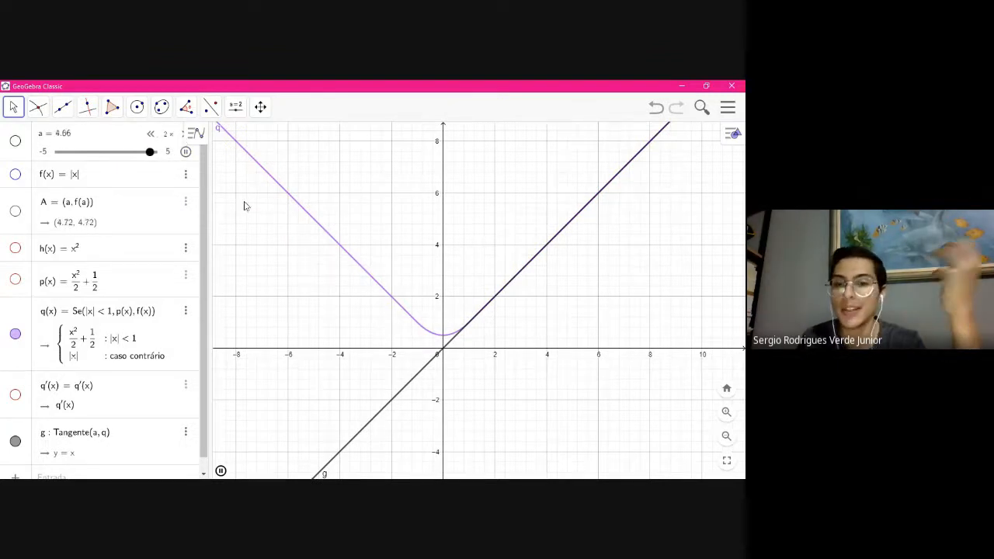
left_click(152, 136)
left_click(152, 137)
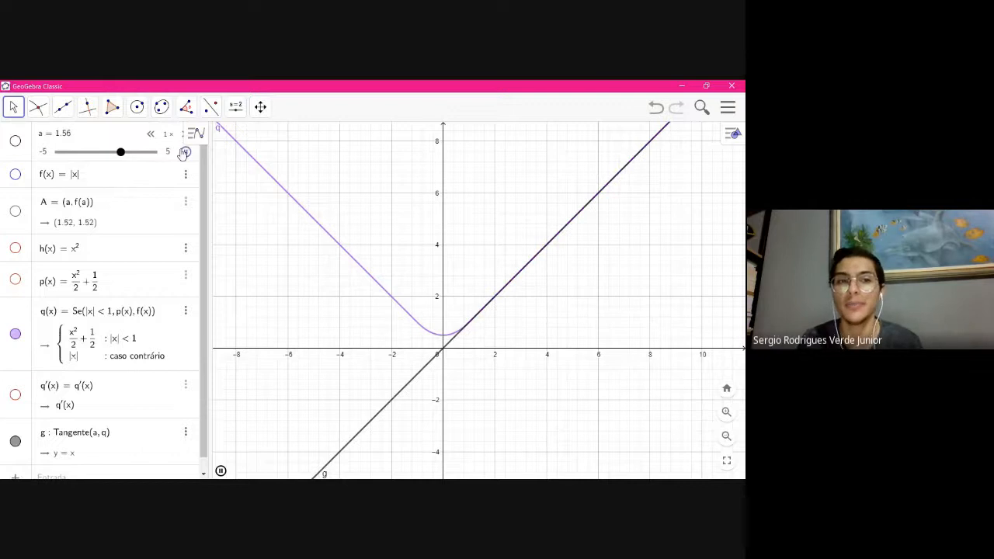
left_click(185, 152)
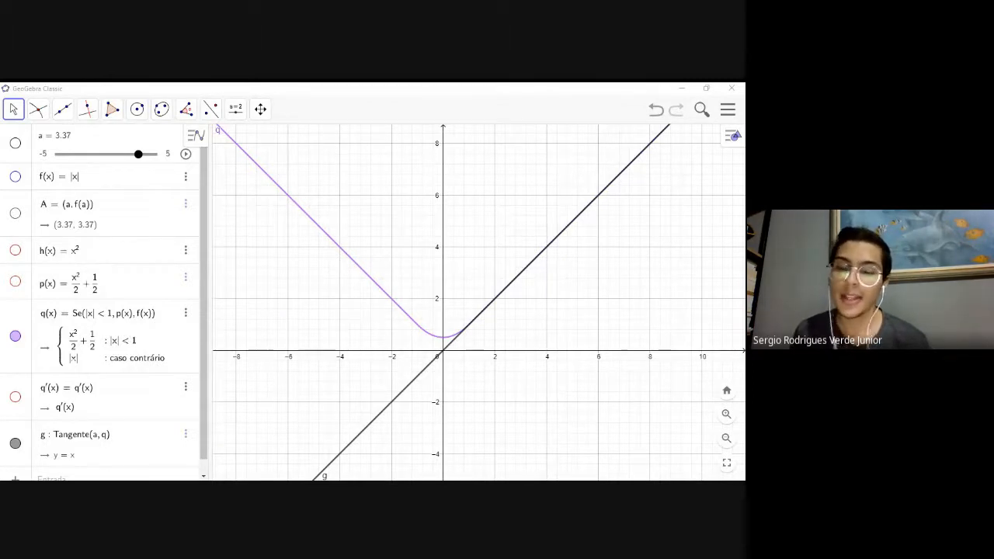
left_click(677, 325)
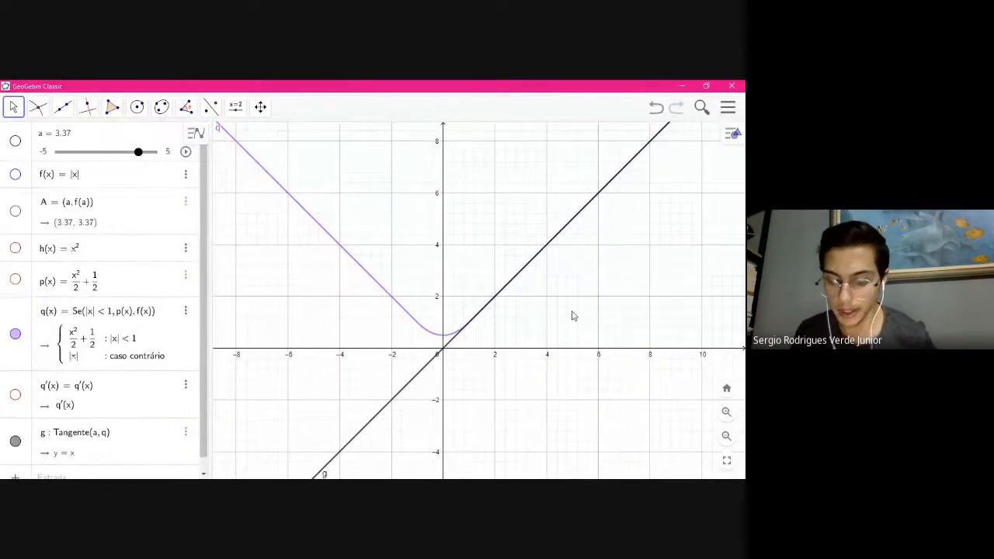
left_click(727, 111)
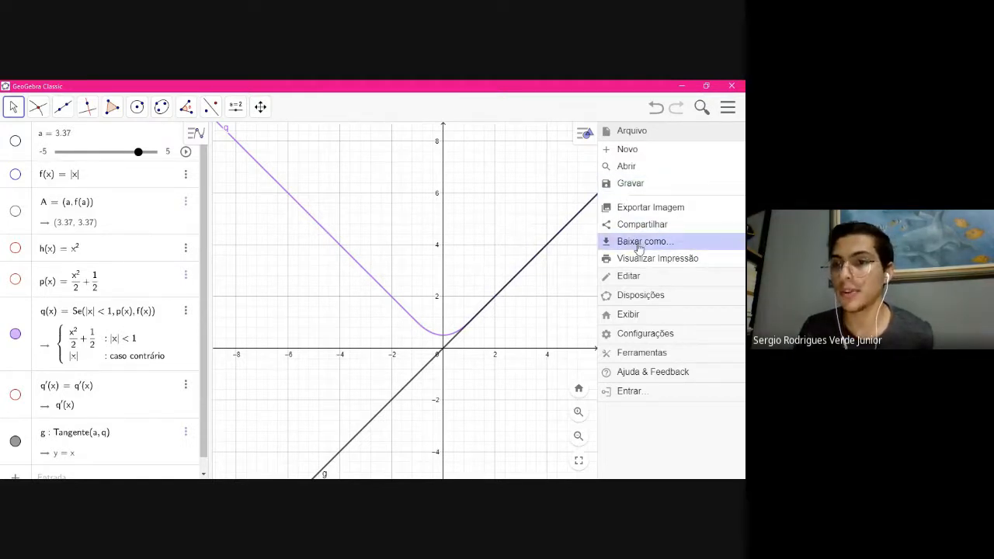
left_click(638, 242)
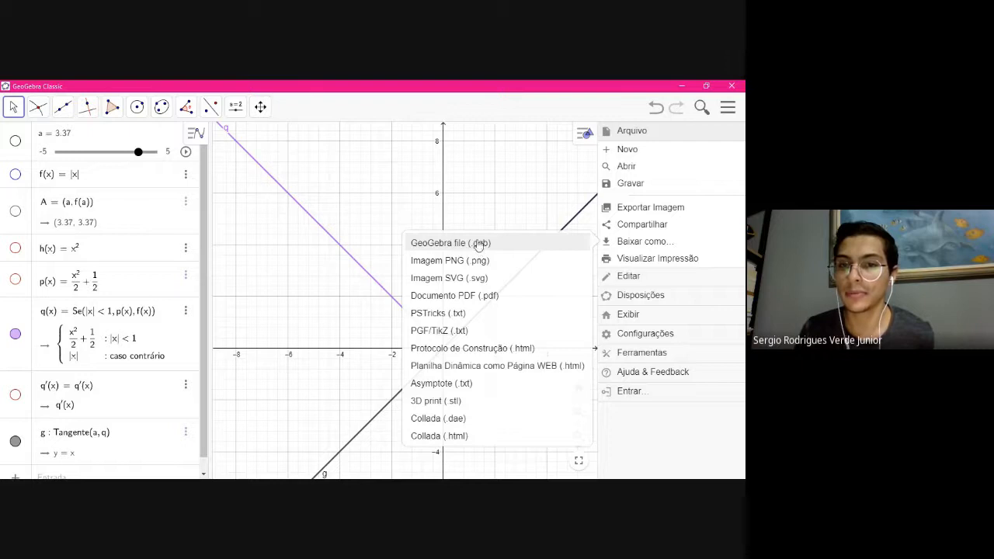
left_click(480, 243)
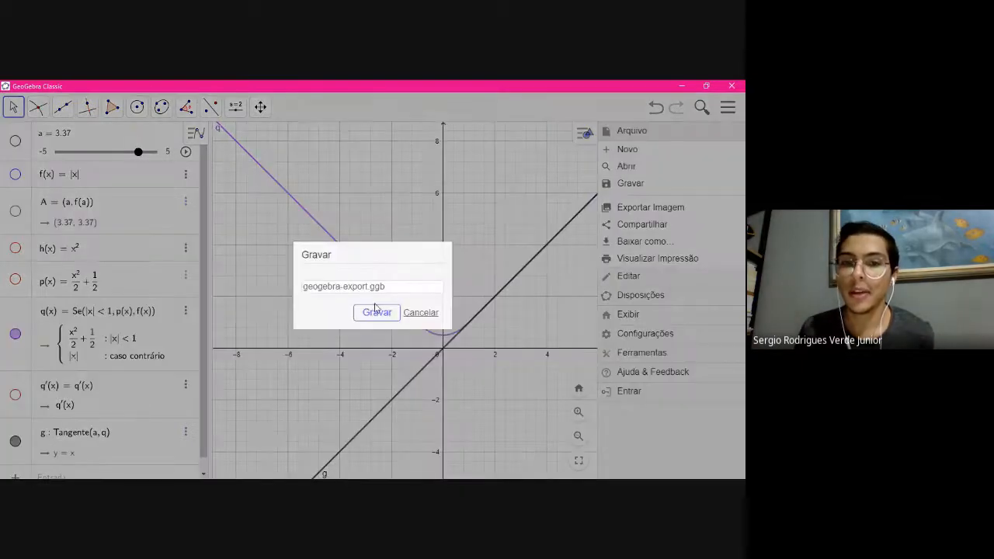
left_click_drag(368, 285, 304, 271)
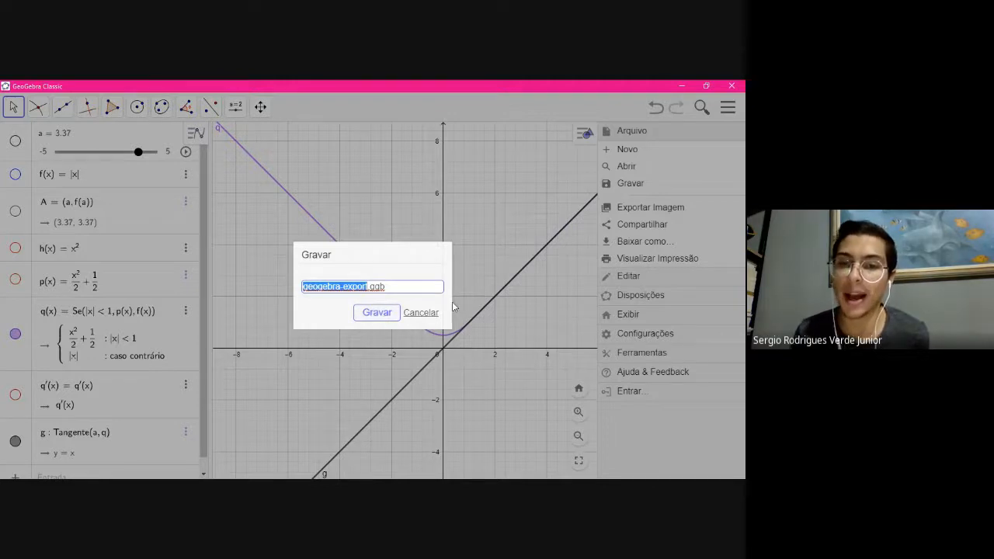
left_click(376, 315)
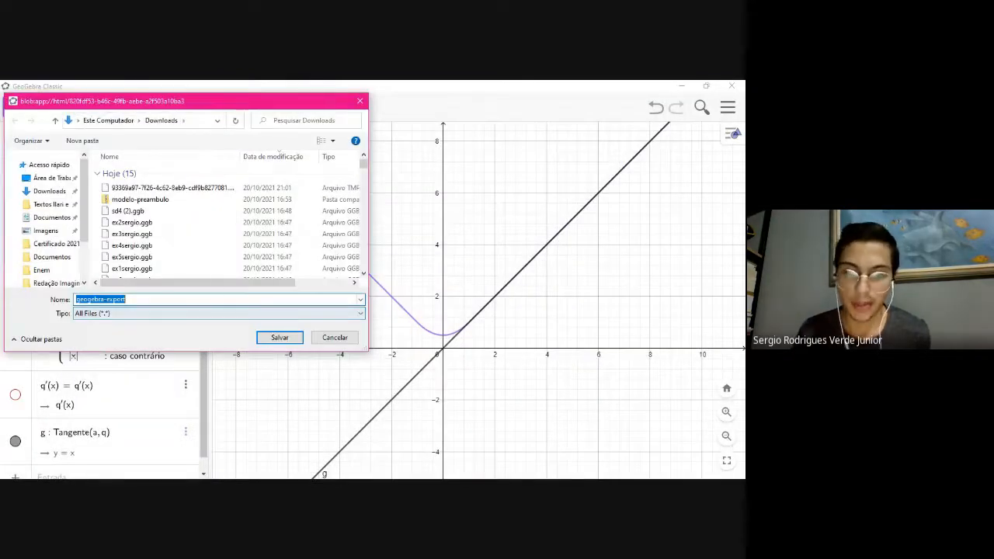
key("alt+Tab")
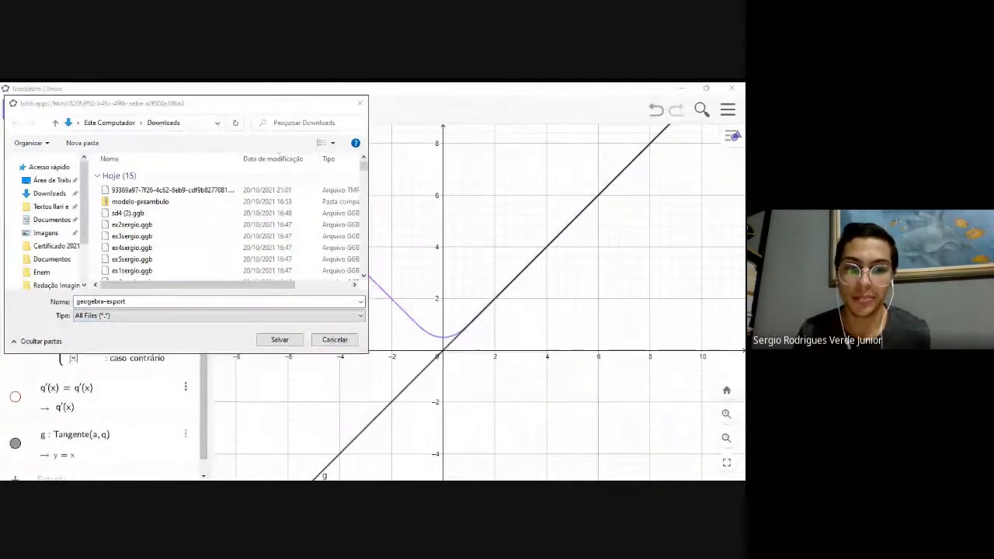
key("alt+Tab")
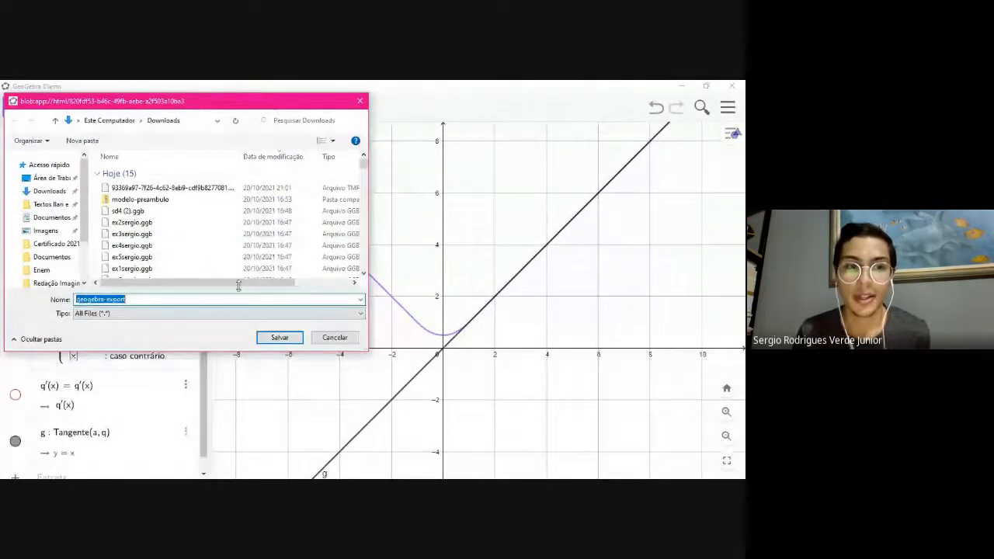
left_click(52, 178)
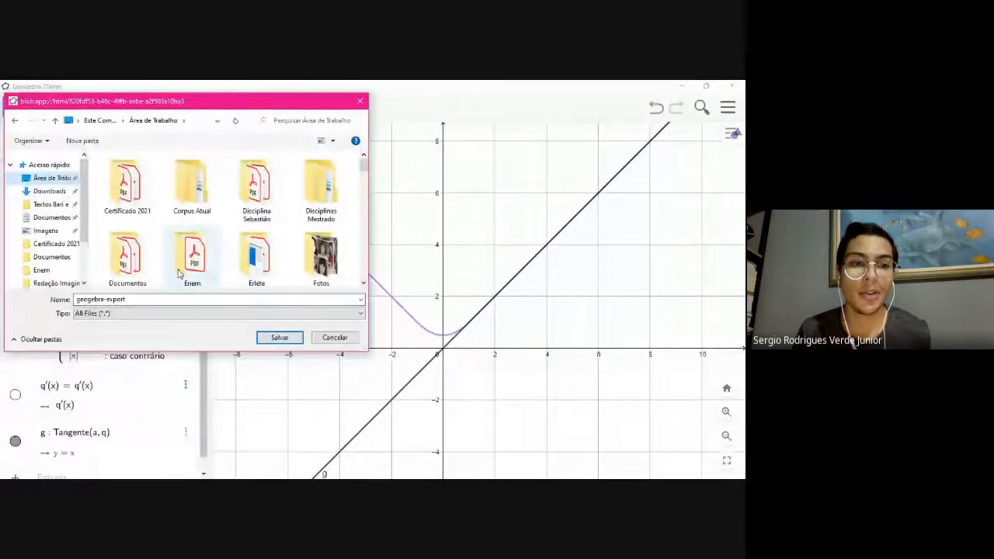
left_click_drag(134, 299, 75, 300)
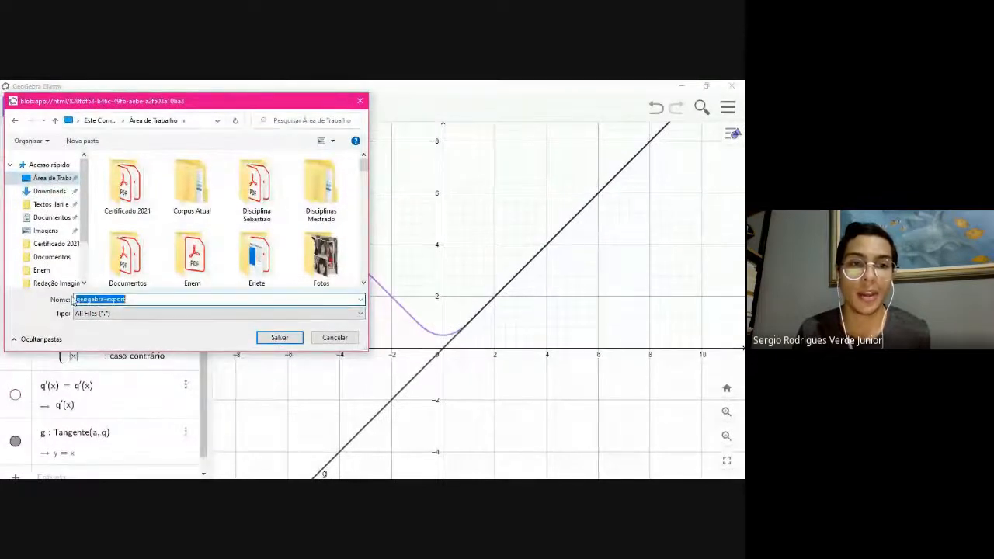
left_click(321, 342)
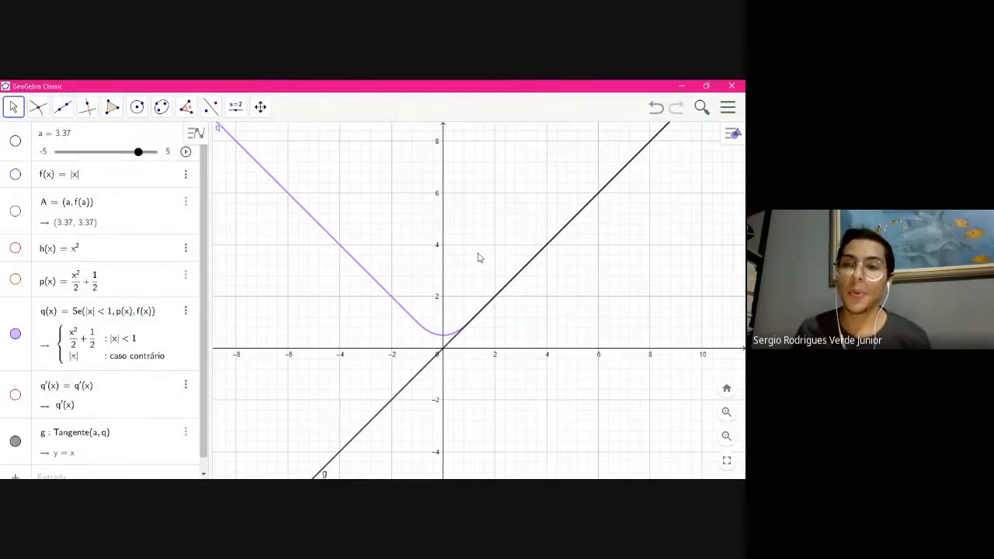
Start a new blank construction without saving the current one and centre the origin in the graphics view
left_click(729, 112)
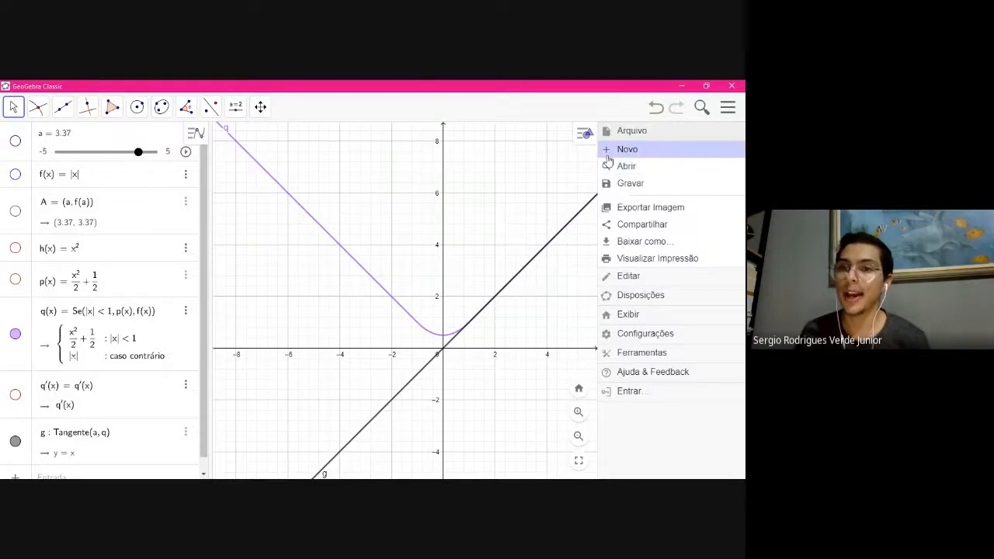
left_click(608, 154)
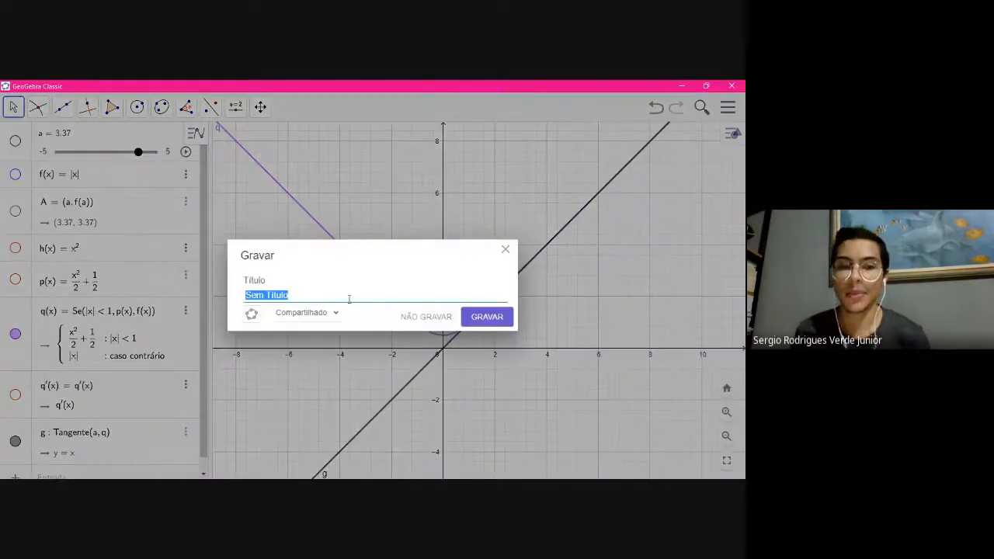
left_click(426, 319)
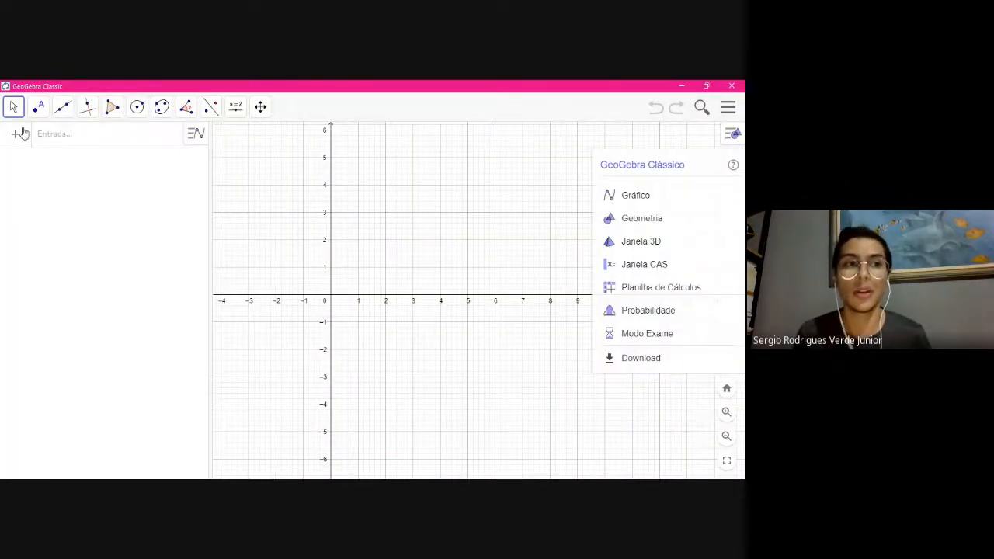
left_click_drag(427, 232, 545, 226)
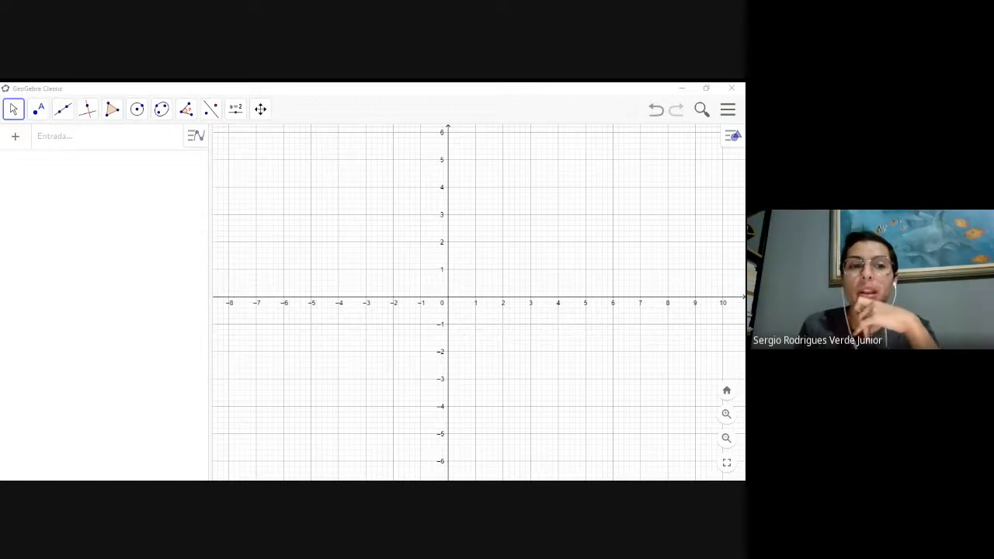
left_click(671, 280)
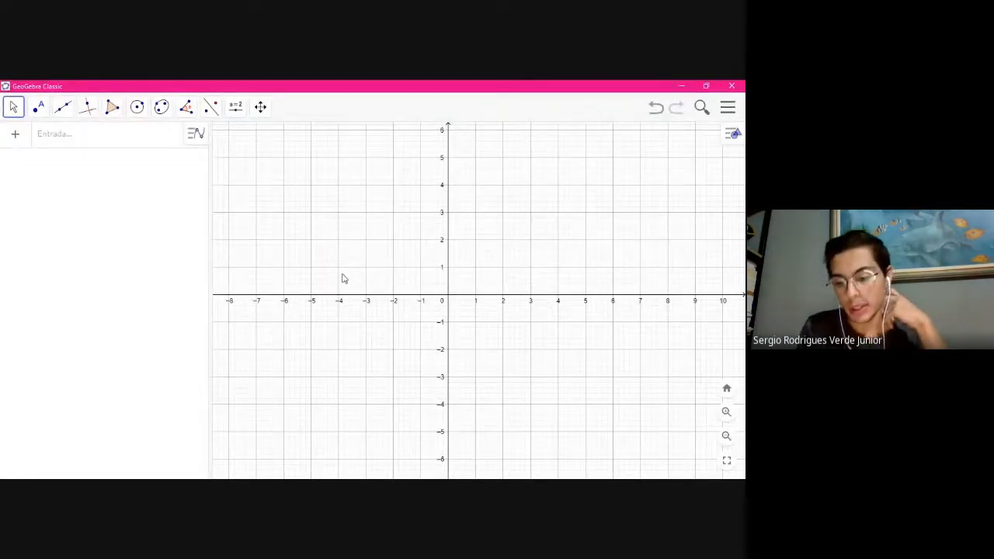
Create the parametric curve Curva(1 - t, t, t, 0, 1)
left_click(117, 146)
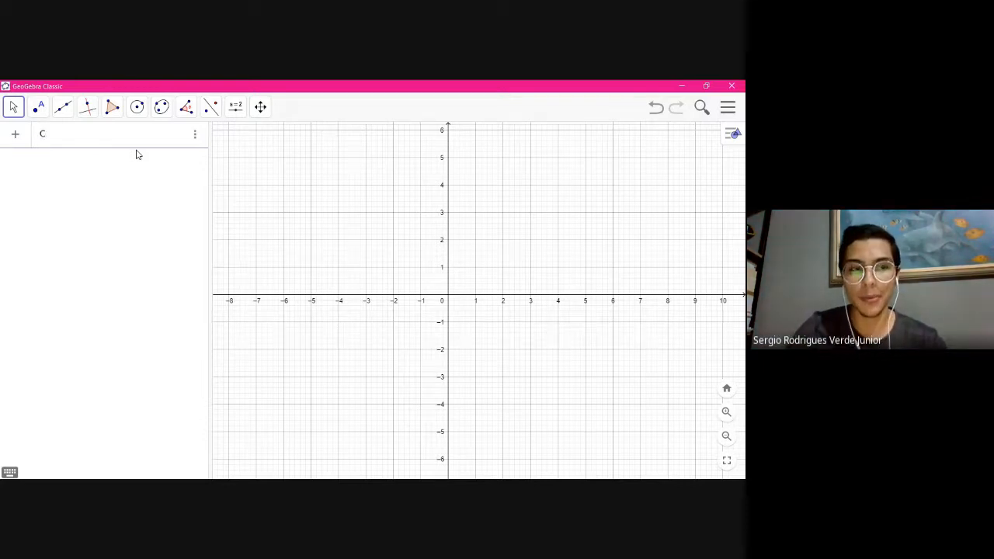
type("urva")
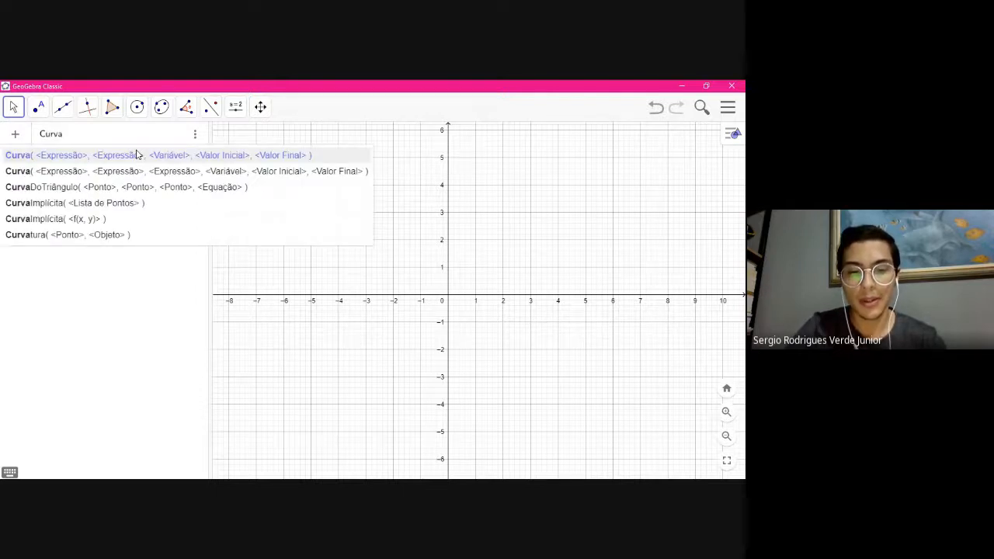
type("(")
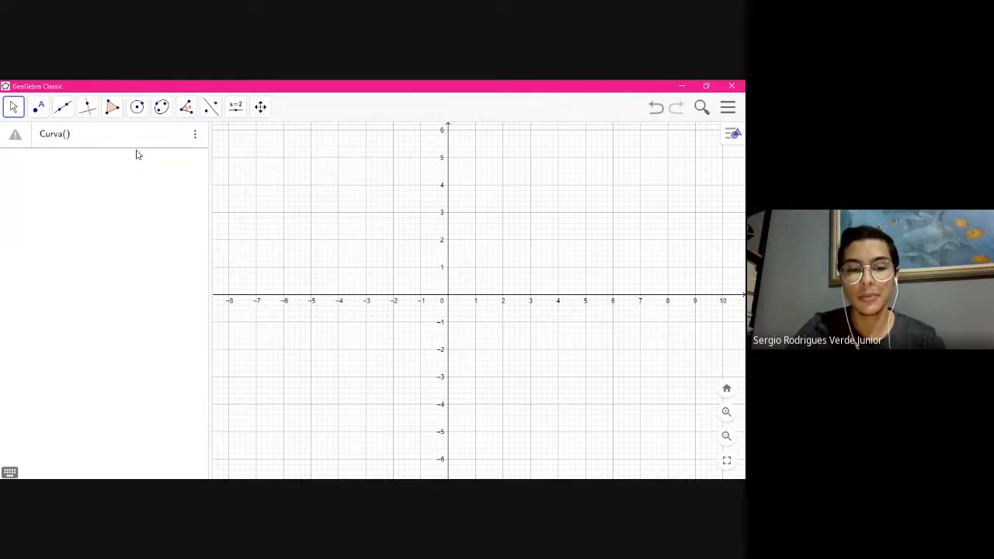
type("1-t")
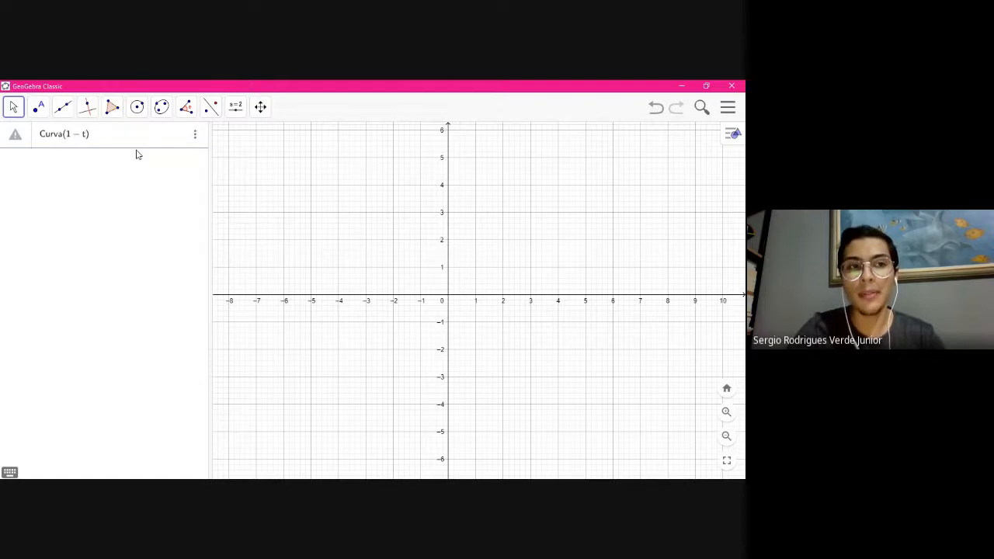
type(", t, t")
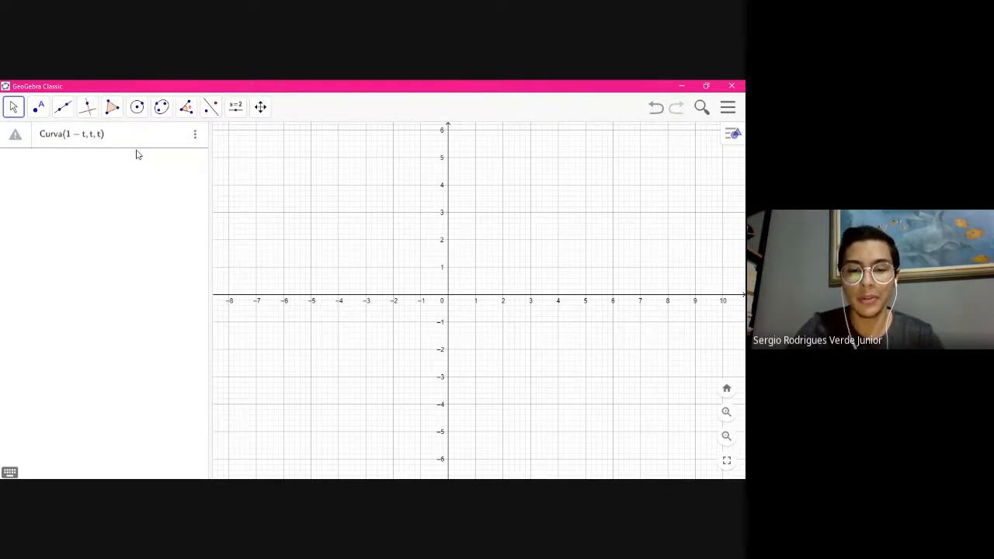
type(", 0, 1")
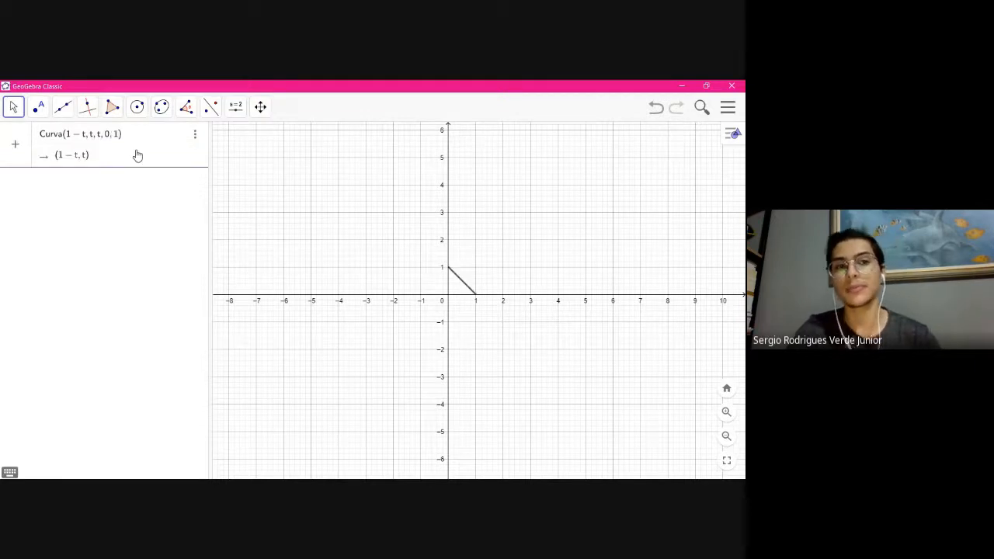
key("Return")
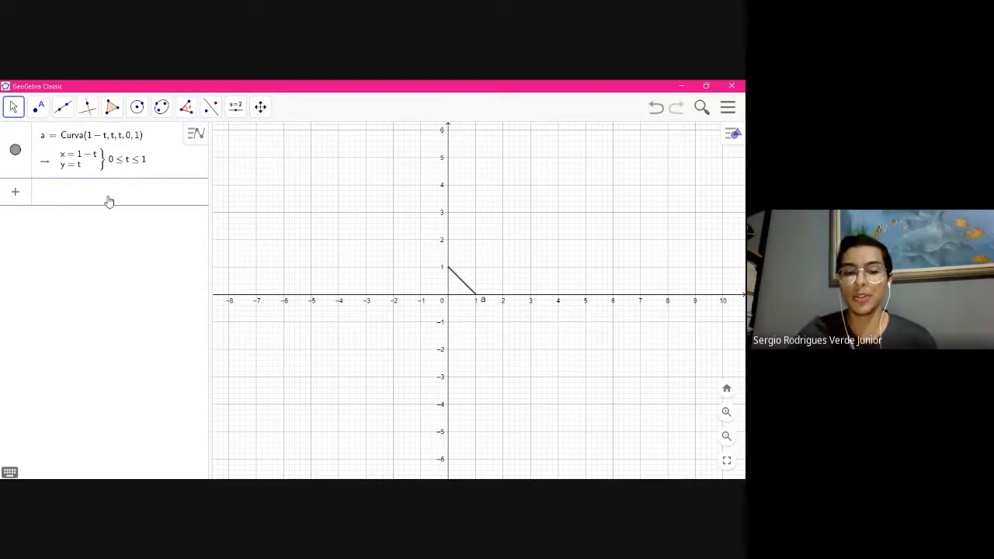
Create the parametric curve Curva(cos(t), sen(t), t, 0, 2pi) to plot the unit circle
type("urva(")
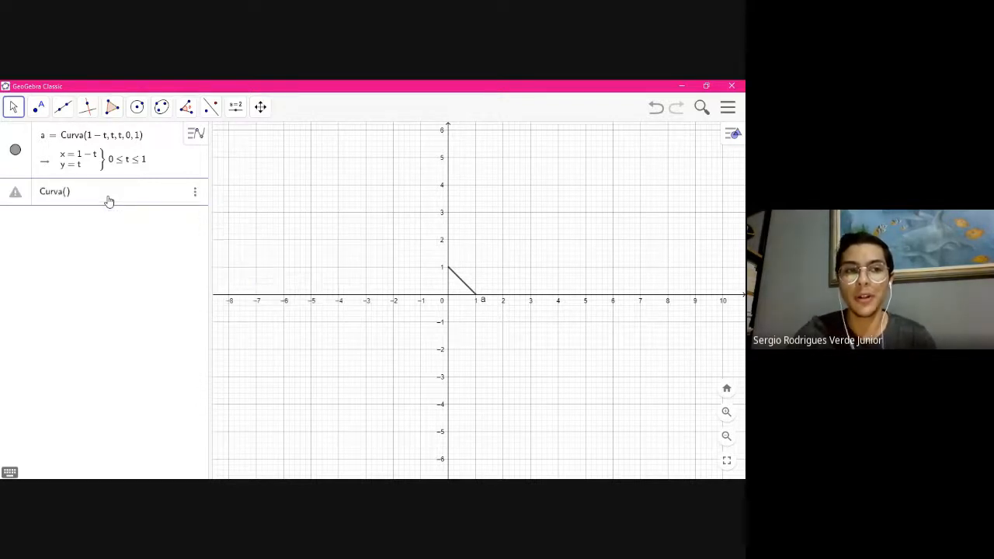
type("sen(t")
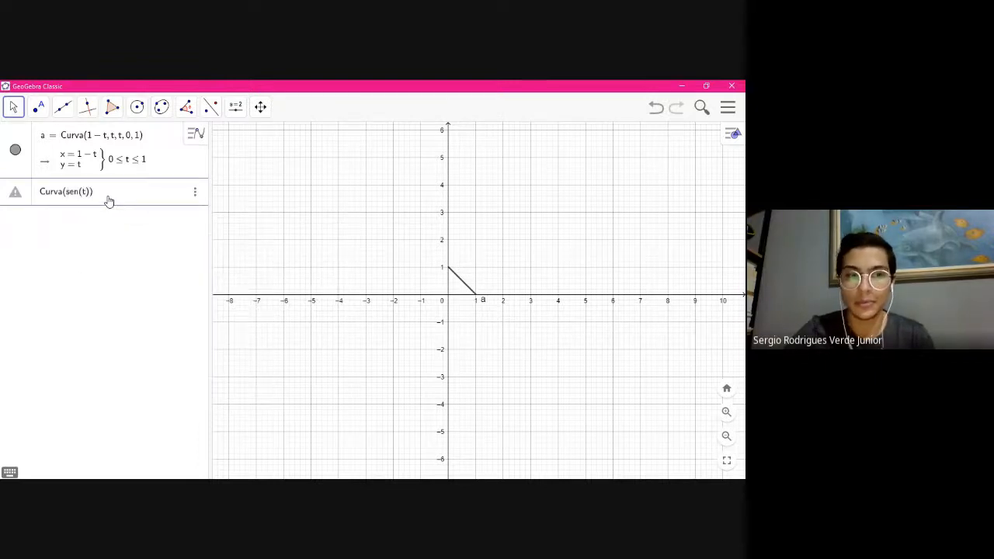
key("BackSpace")
key("BackSpace")
key("BackSpace")
key("BackSpace")
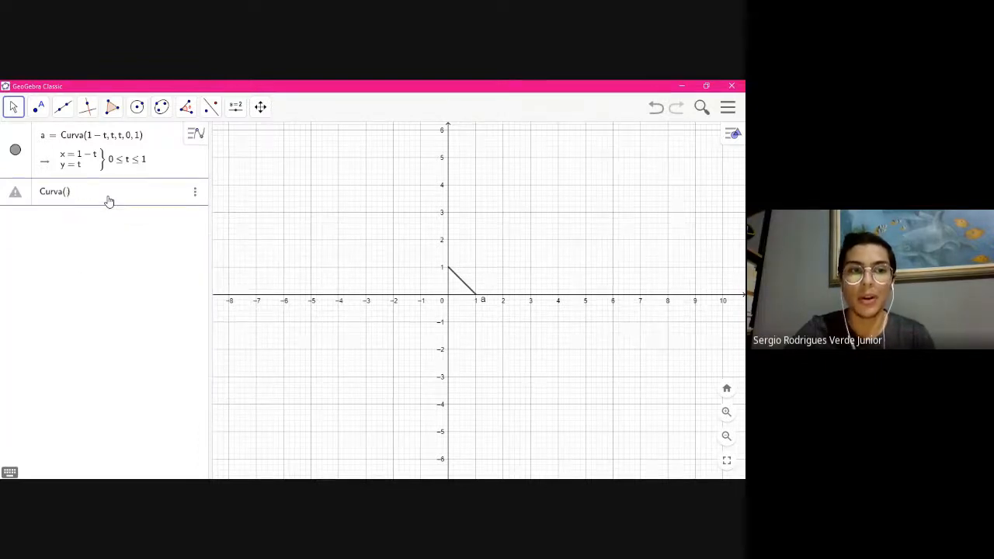
type("cos(t")
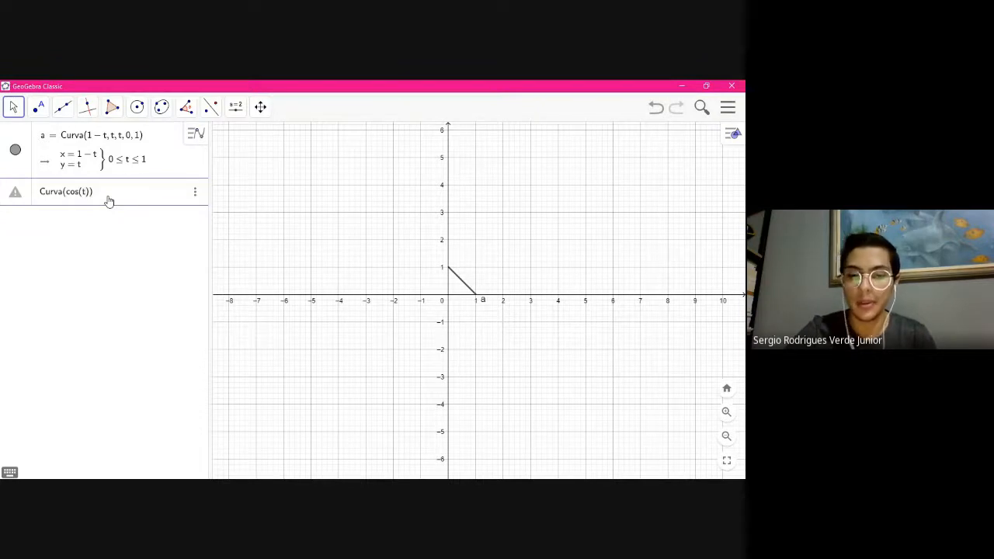
type("), sen(t")
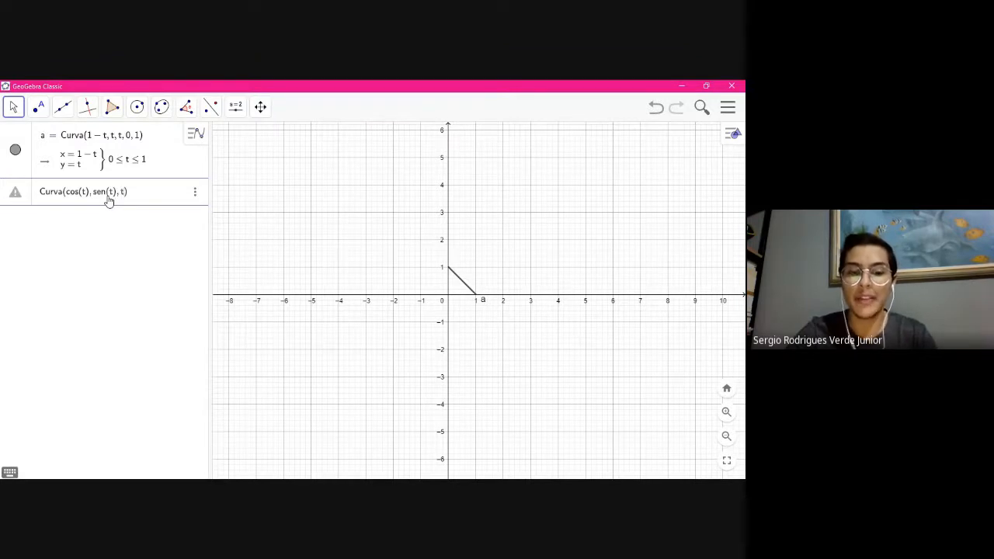
type(", t, 0, 2")
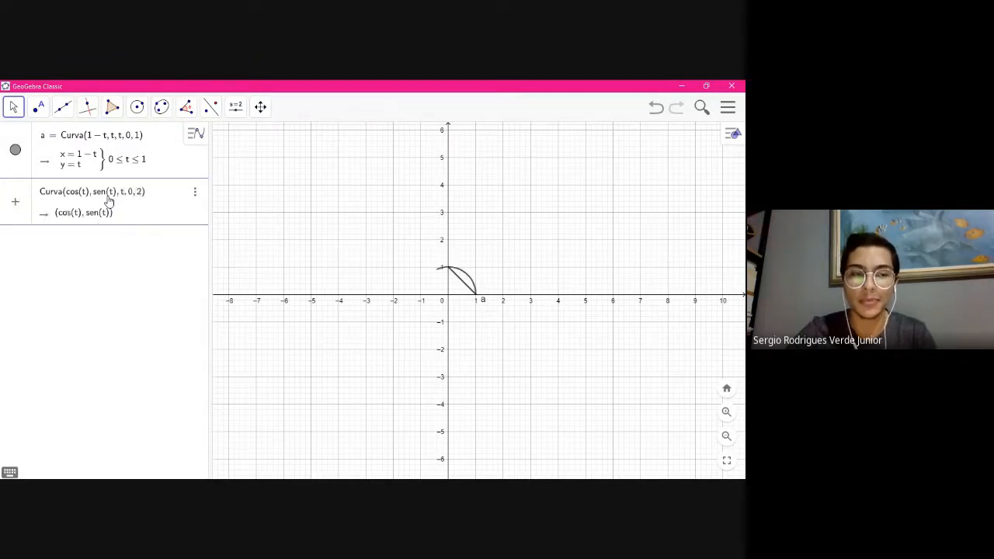
type("pi")
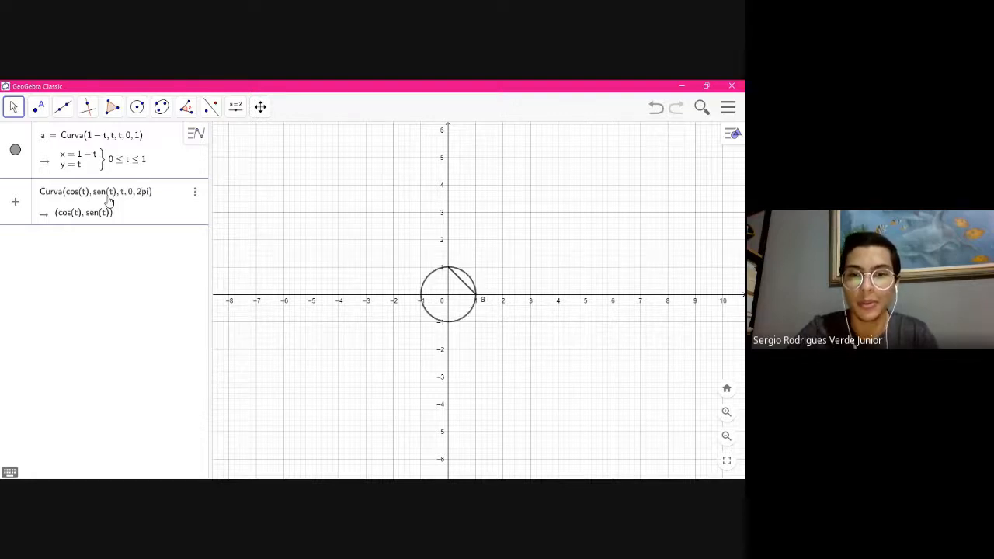
key("Return")
Hide the segment curve a to examine the unit circle alone, and show the segment again beside it
left_click(15, 150)
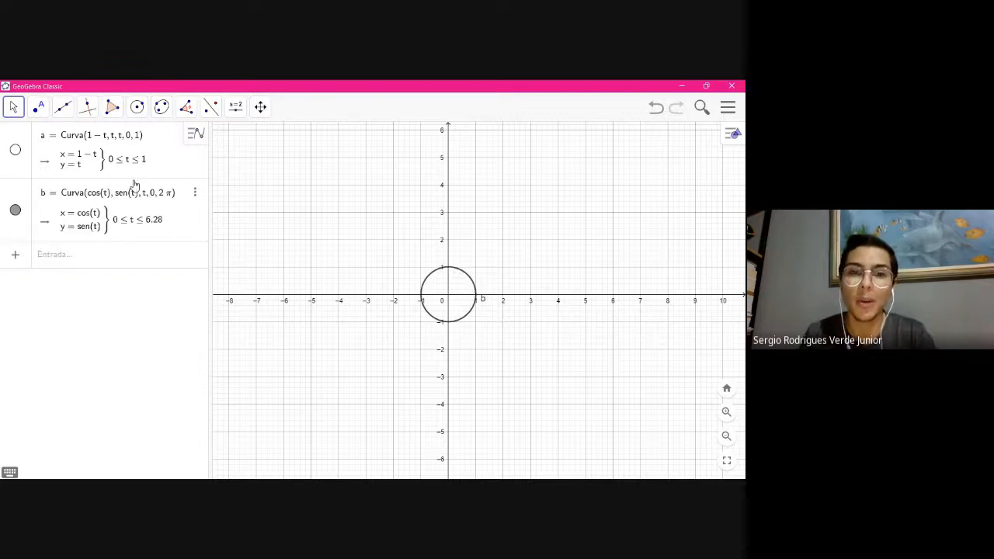
left_click(726, 411)
left_click_drag(533, 272, 562, 284)
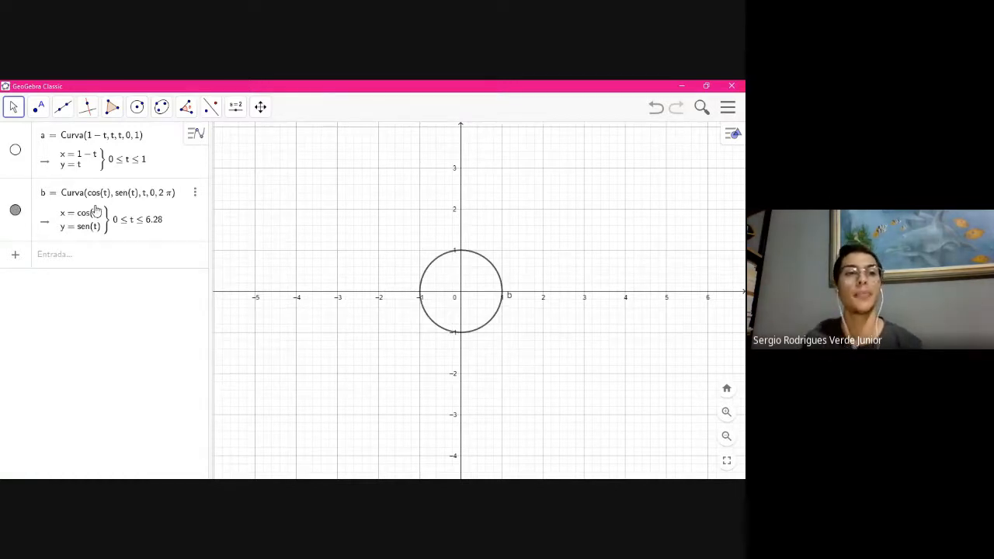
left_click(15, 150)
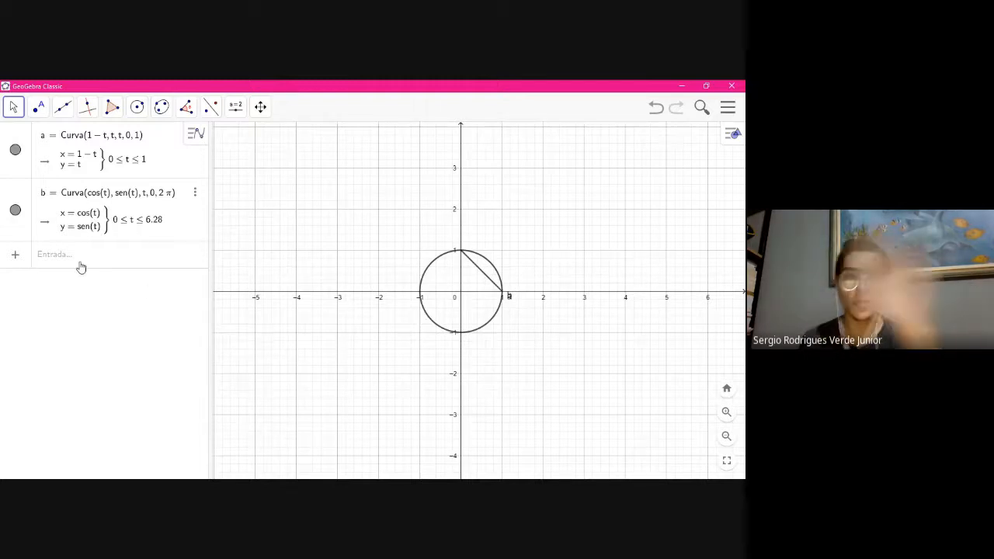
left_click(151, 143)
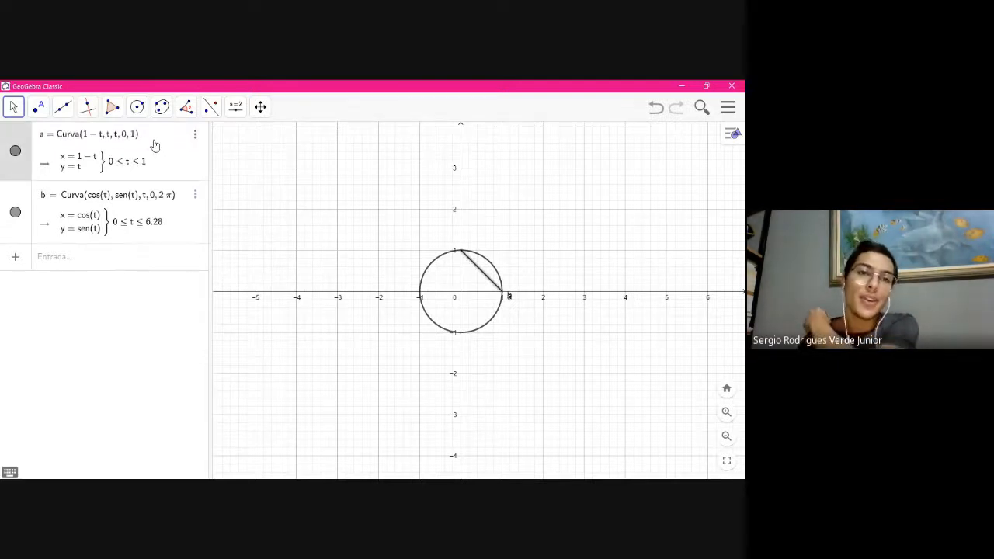
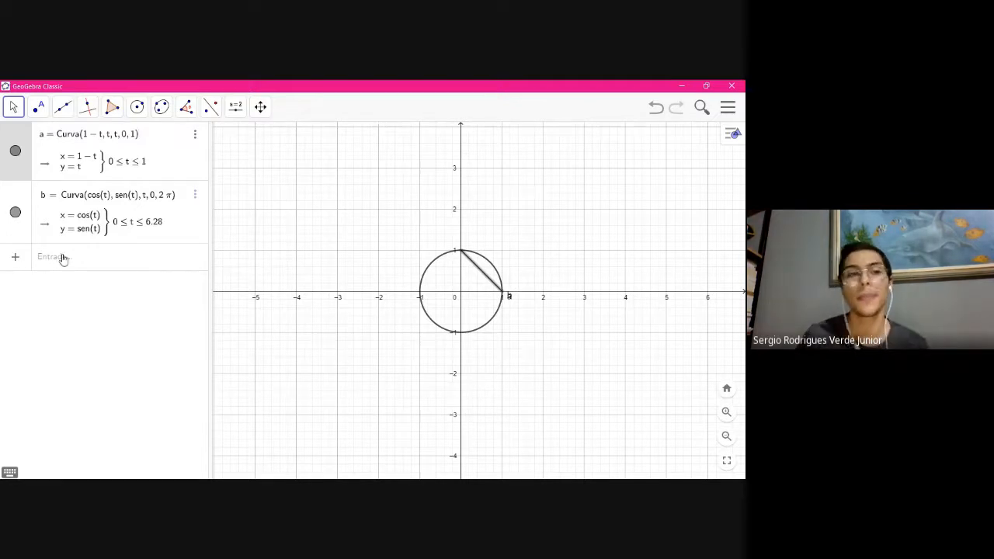
Delete both parametric curves from the construction and keep the Move tool active
left_click(196, 196)
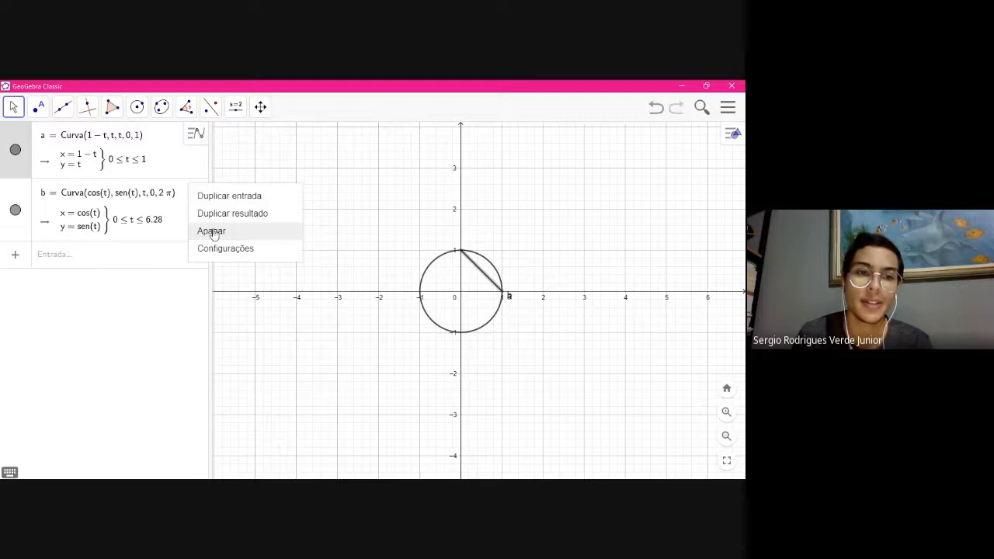
left_click(200, 232)
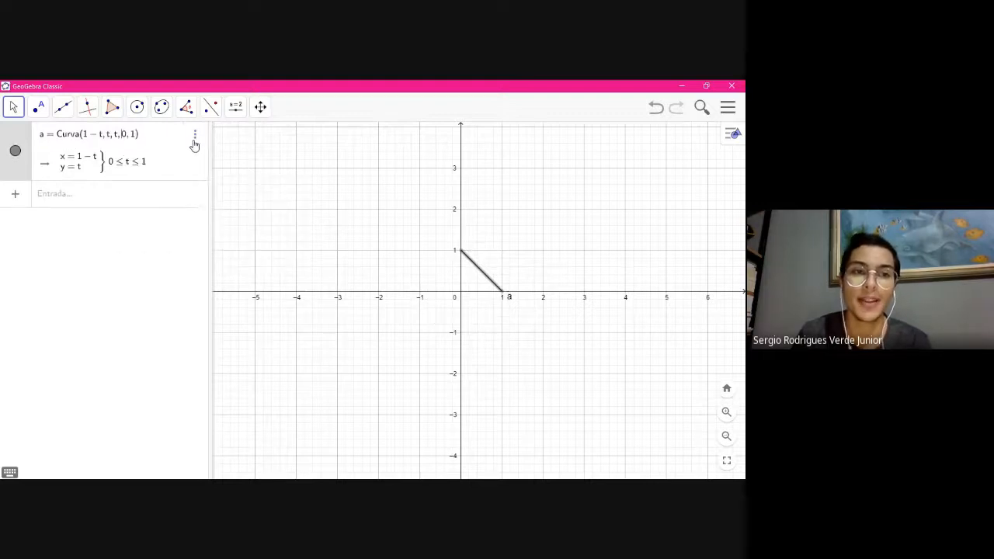
left_click(194, 141)
left_click(224, 171)
left_click(38, 108)
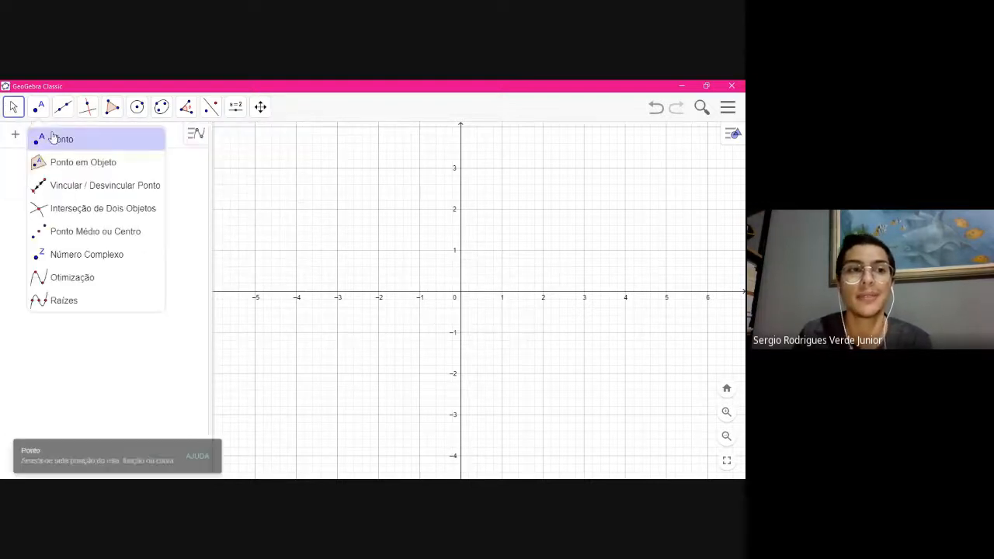
left_click(7, 113)
left_click(29, 141)
Mark a dot at about (1.5, 1.5) in the first quadrant with the Pen tool
left_click_drag(548, 233, 395, 364)
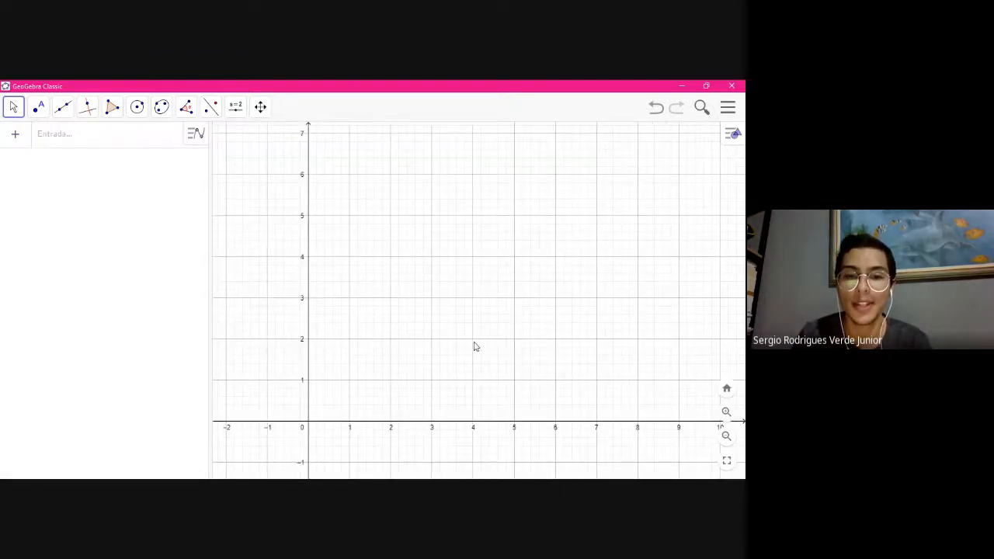
left_click_drag(476, 346, 449, 310)
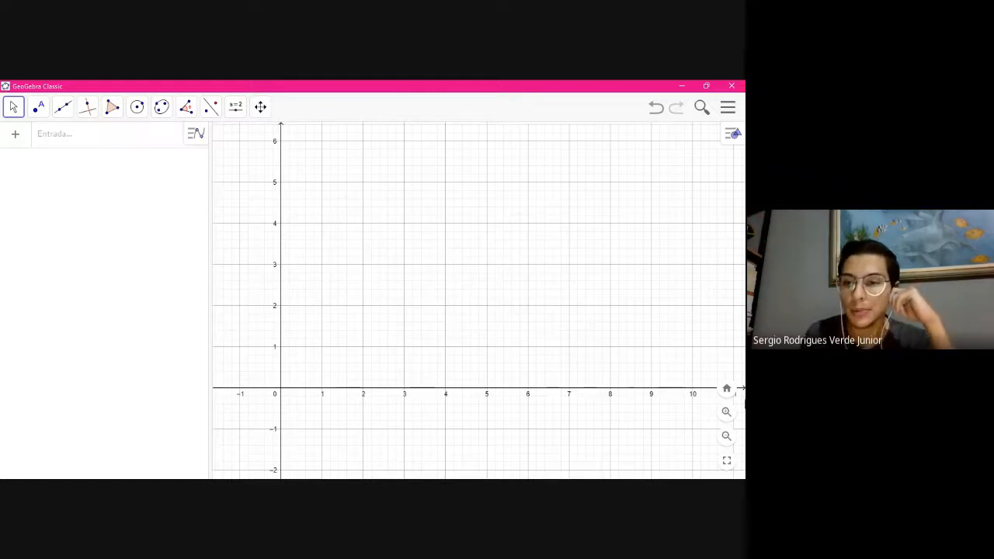
left_click(726, 412)
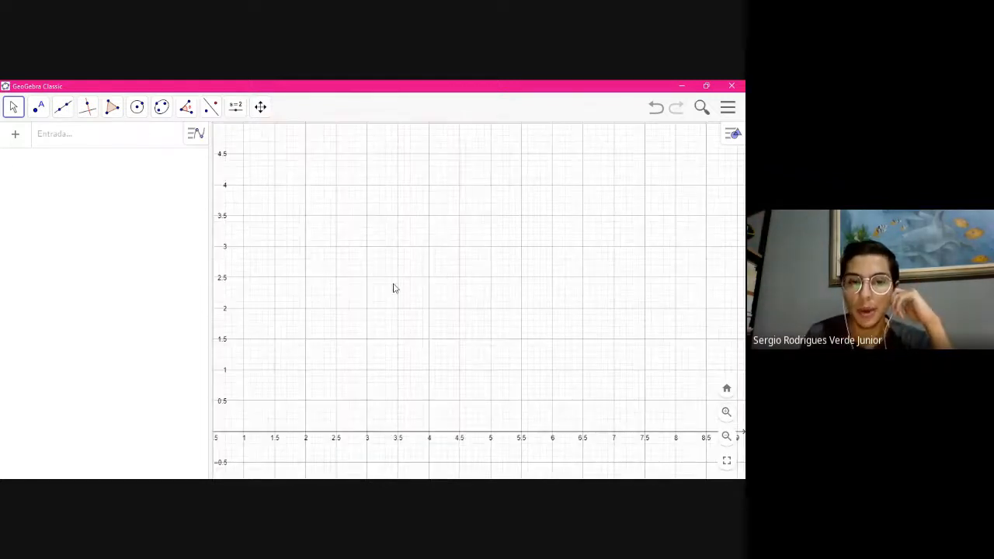
left_click_drag(395, 288, 554, 245)
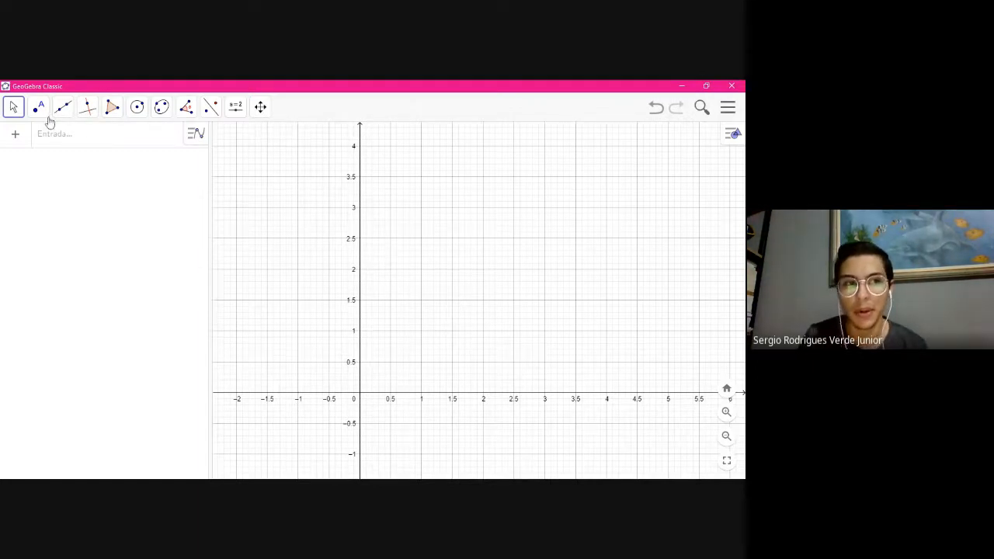
left_click(16, 110)
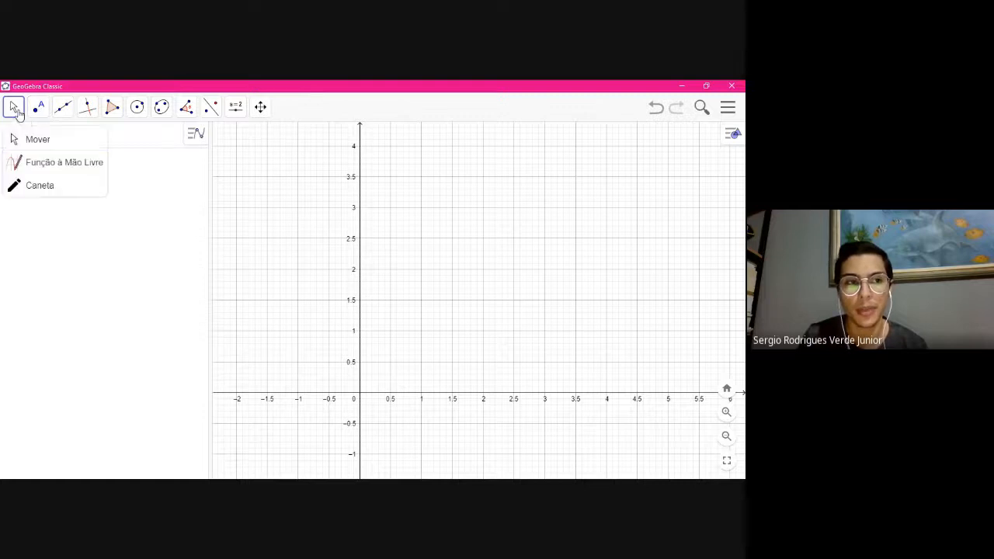
left_click(54, 185)
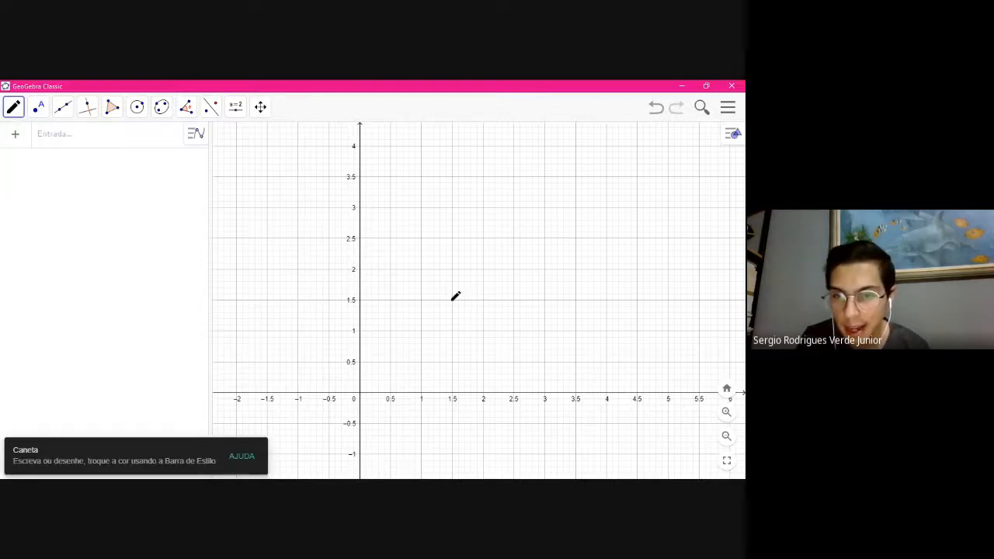
left_click(453, 300)
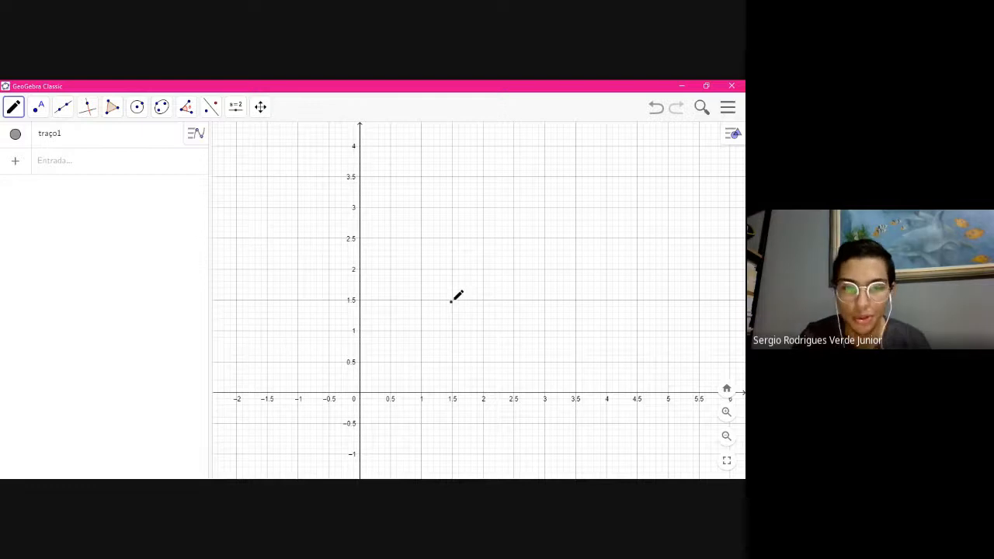
key("ctrl+z")
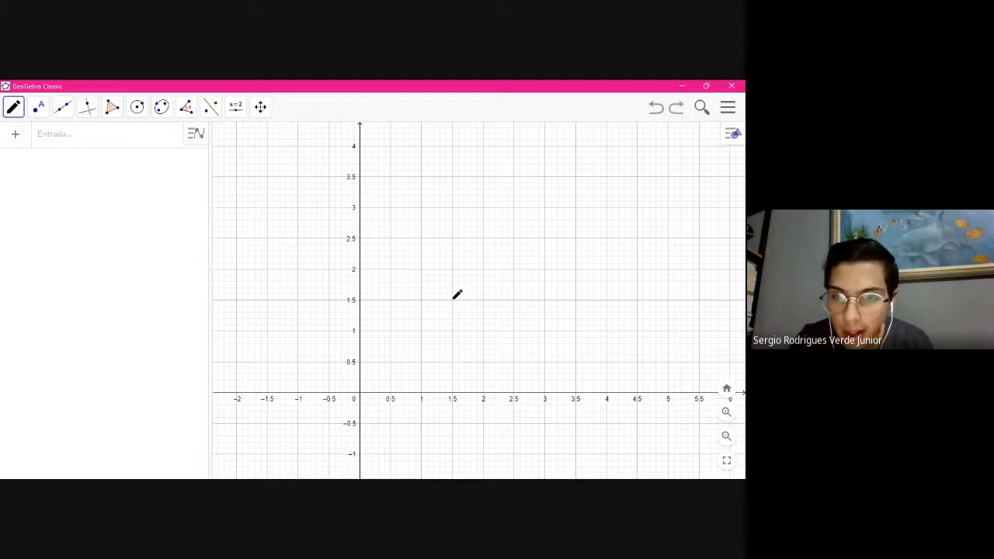
left_click(452, 299)
key("ctrl+z")
left_click(453, 300)
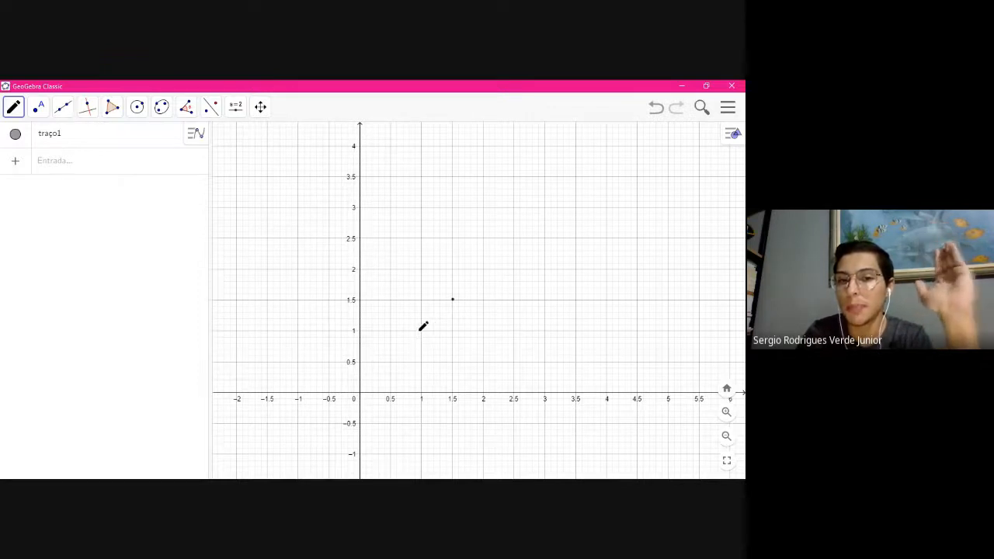
Draw a freehand square around the dot with corners at about (1, 1) and (2, 2)
mouse_move(419, 332)
left_mouse_down()
mouse_move(482, 329)
mouse_move(482, 268)
mouse_move(419, 269)
mouse_move(419, 331)
left_mouse_up()
left_click(362, 487)
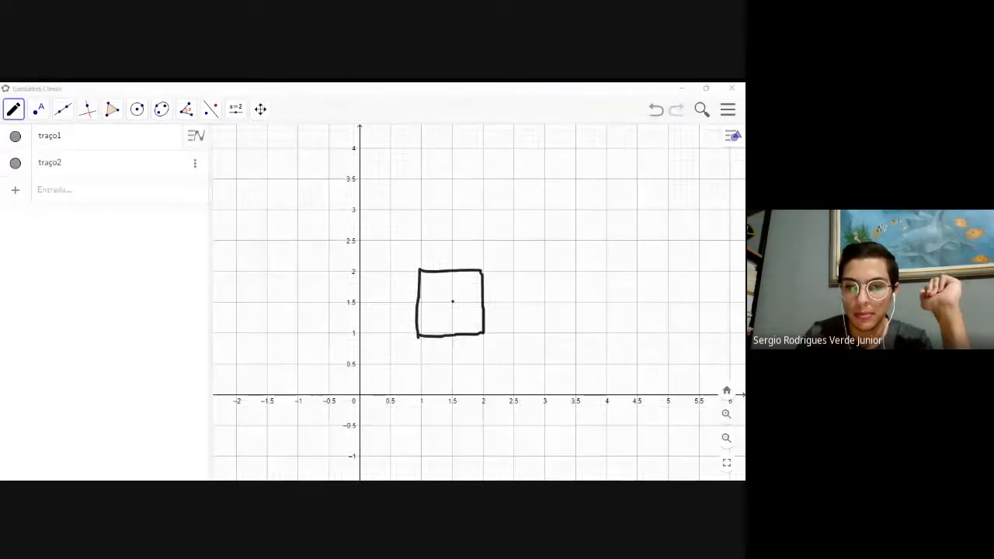
left_click(470, 436)
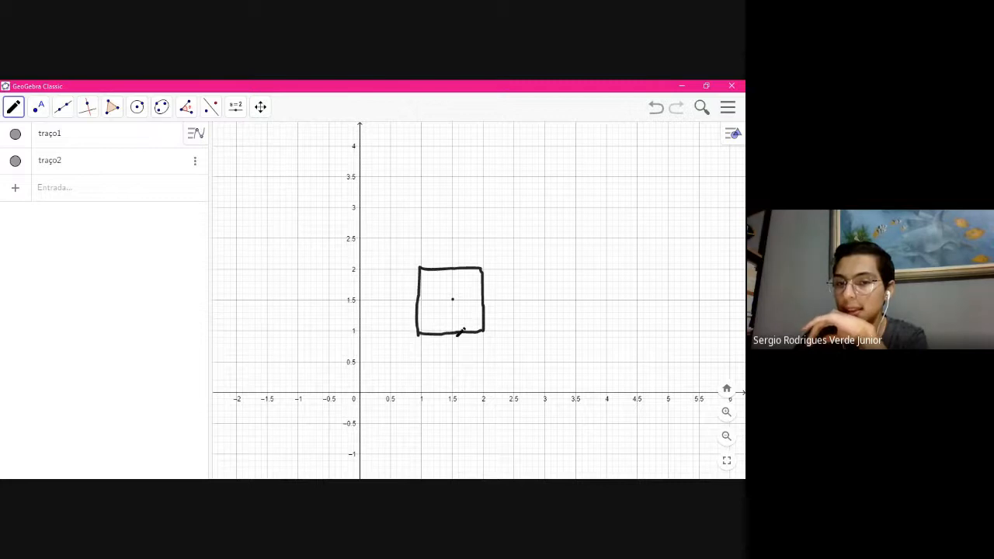
Sketch trial pen strokes along the square's bottom, right, top and left sides, undoing each one
mouse_move(416, 350)
left_mouse_down()
mouse_move(471, 354)
mouse_move(483, 339)
left_mouse_up()
key("ctrl+z")
left_click_drag(497, 262, 490, 333)
key("ctrl+z")
left_click_drag(426, 258, 472, 242)
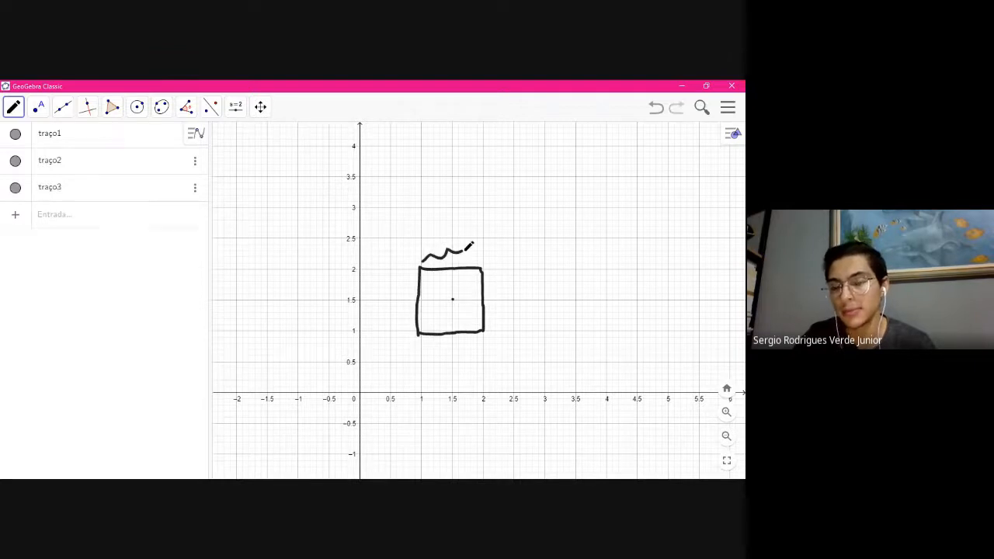
key("ctrl+z")
left_click_drag(408, 267, 409, 330)
key("ctrl+z")
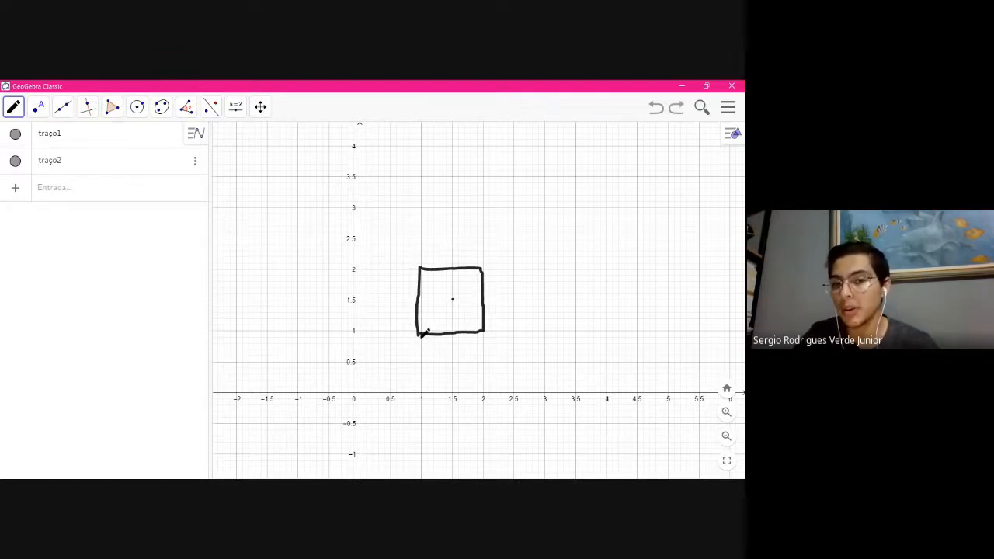
Sketch direction arrows running counterclockwise around the square's sides and undo them
mouse_move(415, 352)
left_mouse_down()
mouse_move(501, 353)
mouse_move(493, 255)
mouse_move(496, 267)
mouse_move(418, 253)
mouse_move(429, 259)
mouse_move(399, 310)
mouse_move(407, 311)
left_mouse_up()
key("ctrl+z")
key("ctrl+z")
key("ctrl+z")
key("ctrl+z")
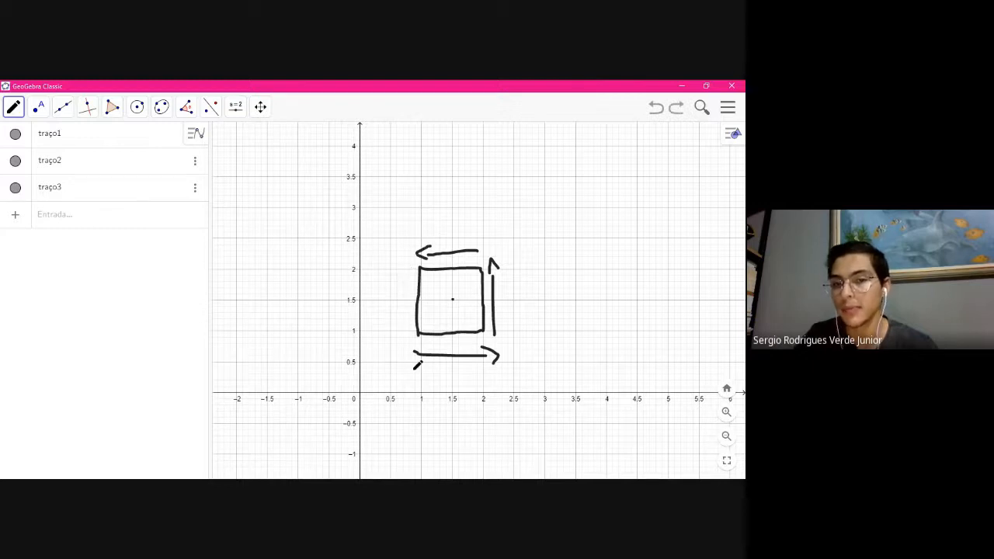
key("ctrl+z")
key("ctrl+z")
key("ctrl+z")
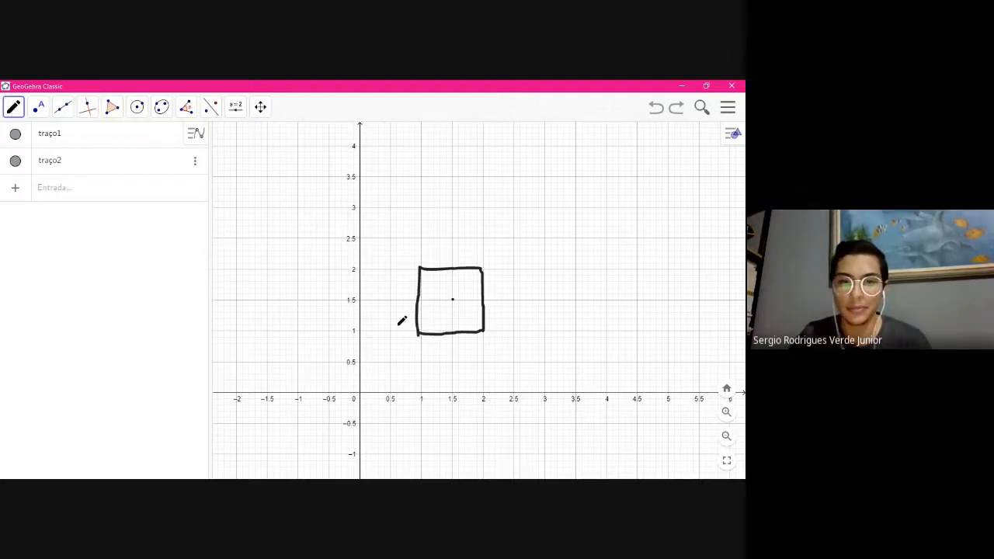
Undo the freehand square and the dot, and redraw a single pen dot at about (1.5, 1.5)
key("ctrl+z")
key("ctrl+z")
left_click(453, 300)
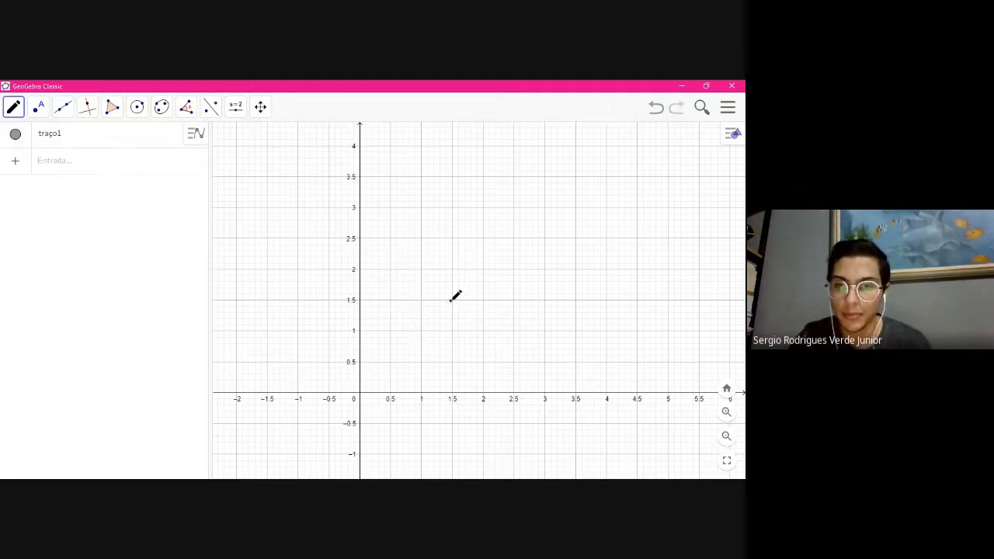
key("ctrl+z")
left_click(453, 300)
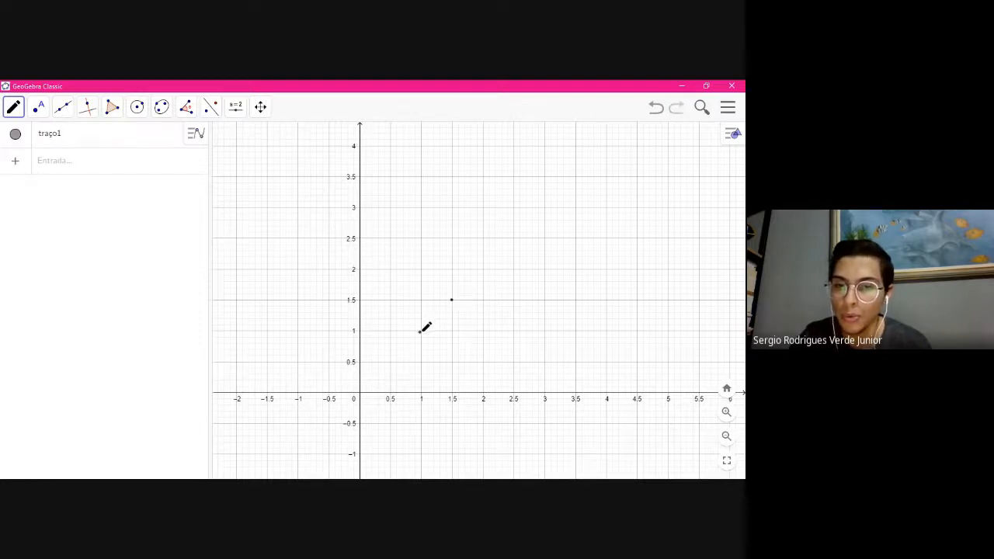
Draw a horizontal pen stroke from about (1, 1) to (2, 1) and a wavy curve from about (-0.3, 1.8) to (5.6, 3.8)
left_click_drag(420, 331, 485, 331)
key("ctrl+z")
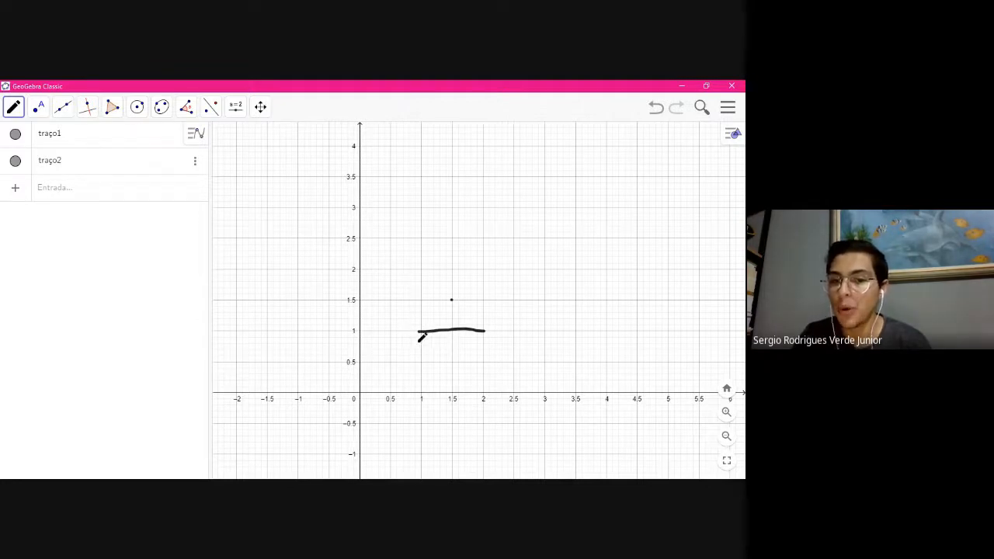
left_click_drag(421, 337, 498, 335)
key("ctrl+z")
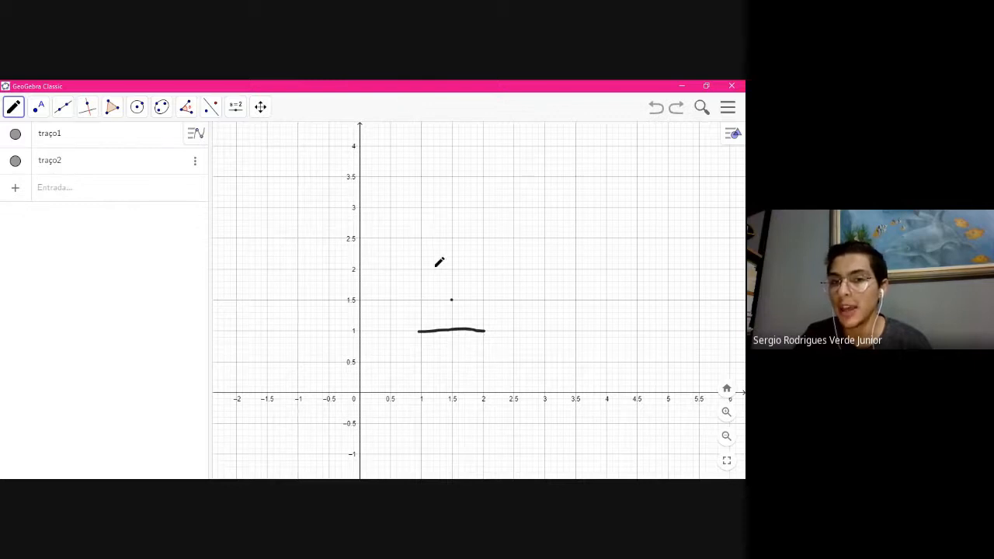
mouse_move(340, 280)
left_mouse_down()
mouse_move(359, 227)
mouse_move(605, 289)
mouse_move(707, 159)
left_mouse_up()
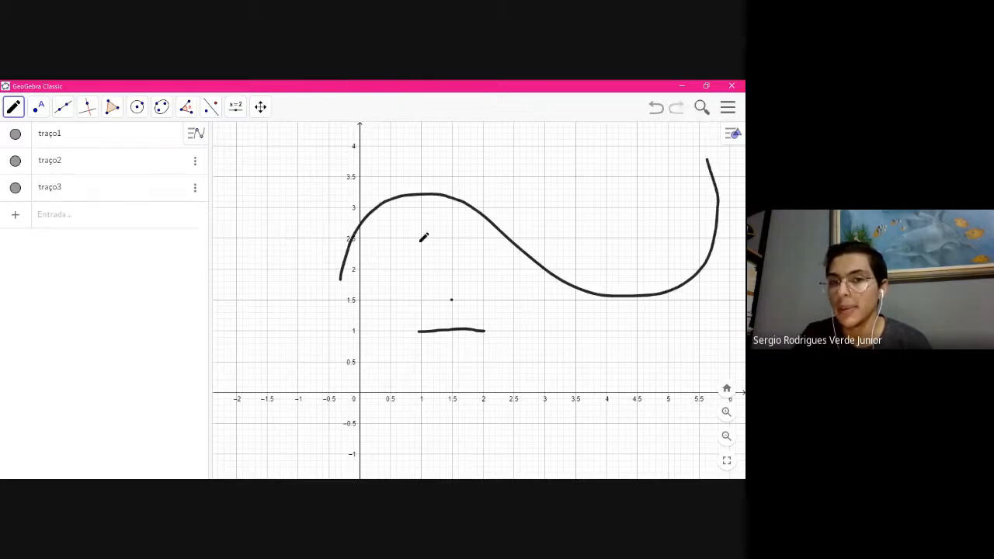
Circle the wavy curve's crest and trough with the Pen, sketch horizontal strokes leading to both points, and undo these marks
left_click_drag(424, 187, 425, 187)
left_click_drag(619, 285, 629, 284)
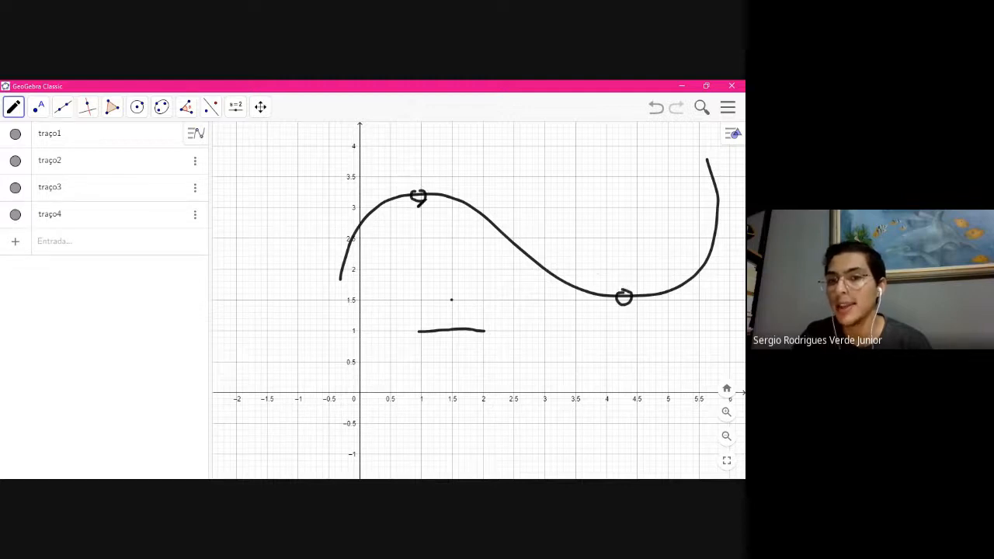
left_click_drag(355, 199, 418, 195)
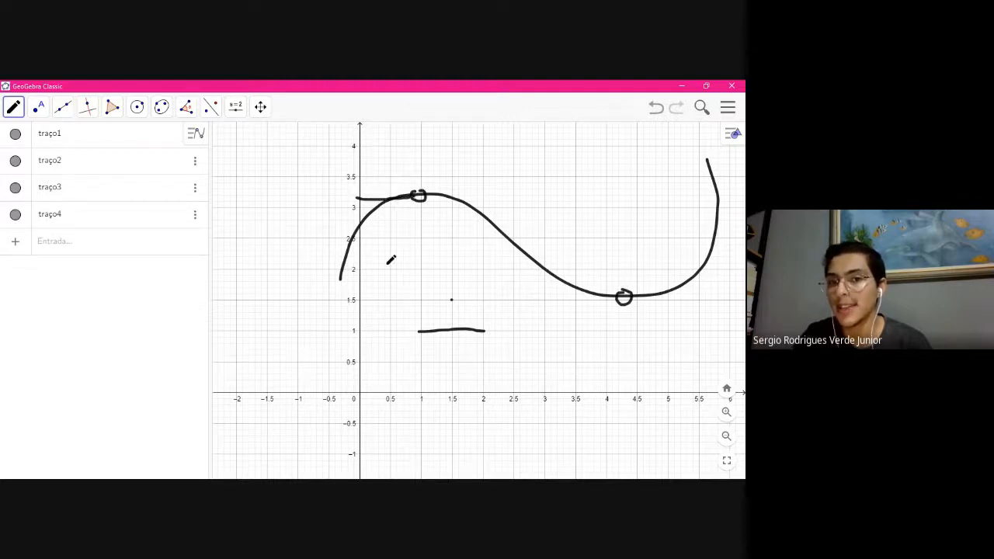
left_click_drag(362, 307, 621, 297)
key("ctrl+z")
key("ctrl+z")
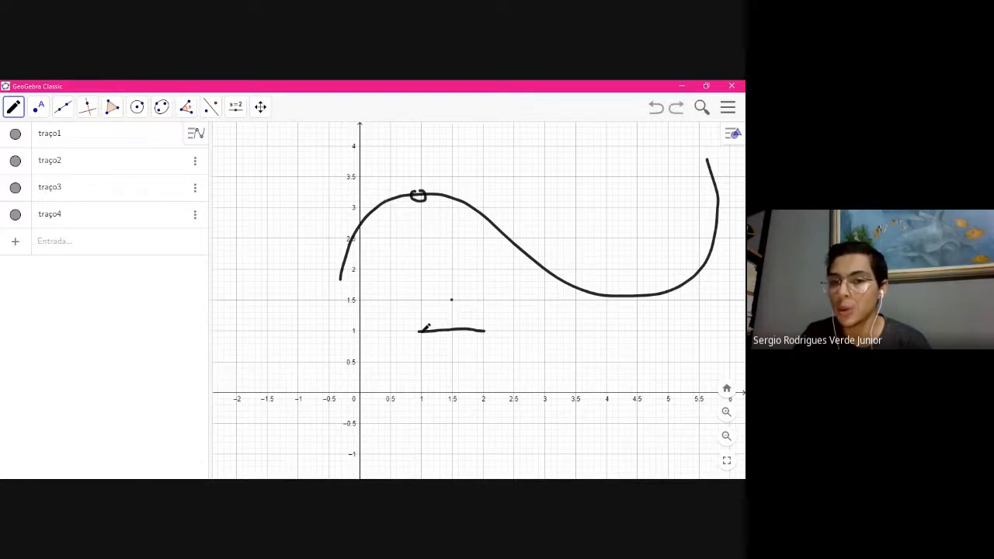
key("ctrl+z")
Undo the wavy curve, and sketch then undo a short pen tick on the y-axis at 1
key("ctrl+z")
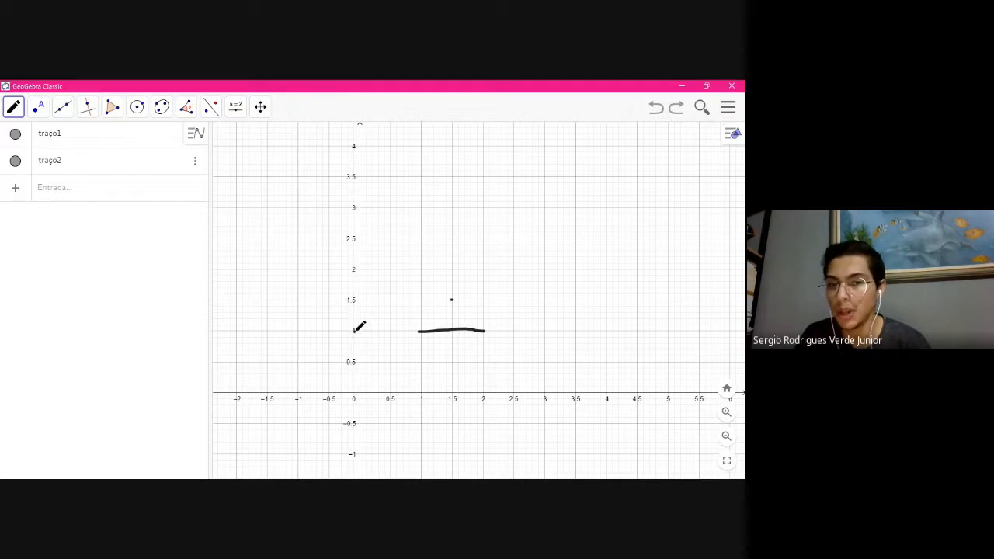
left_click_drag(354, 331, 362, 330)
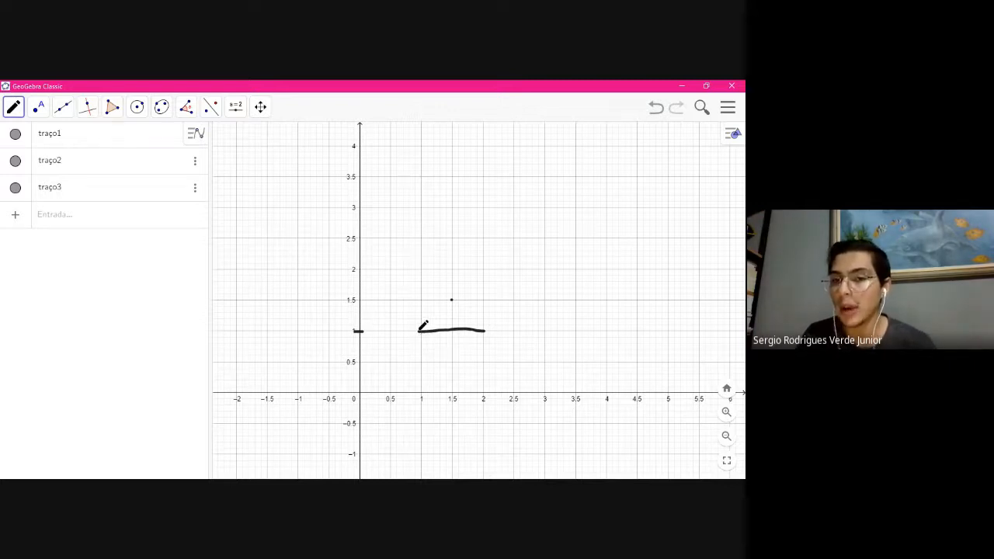
key("ctrl+z")
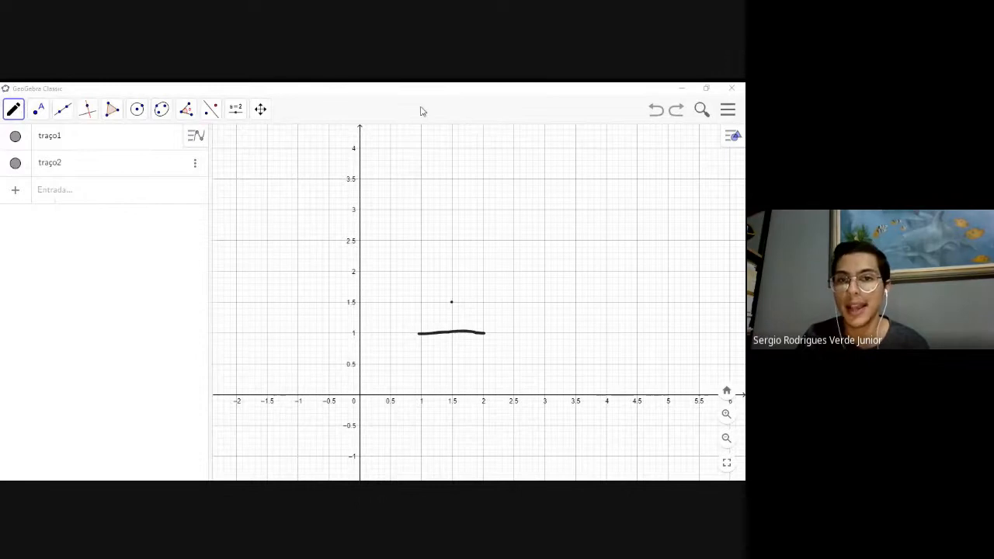
Plot the square's bottom side as the parametric curve Curva(t + 1, 1, t, 0, 1)
left_click(111, 194)
type("Cur")
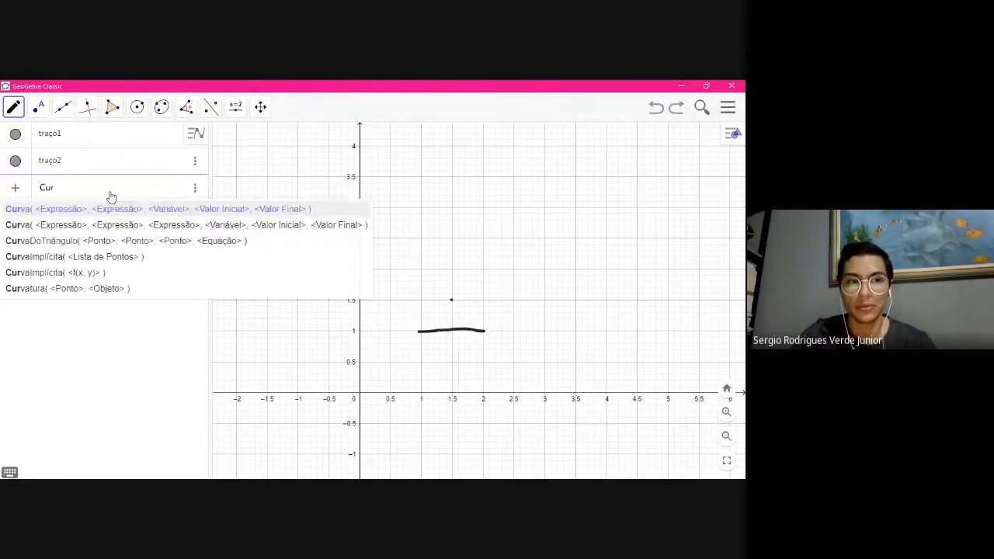
type("va(t + 1")
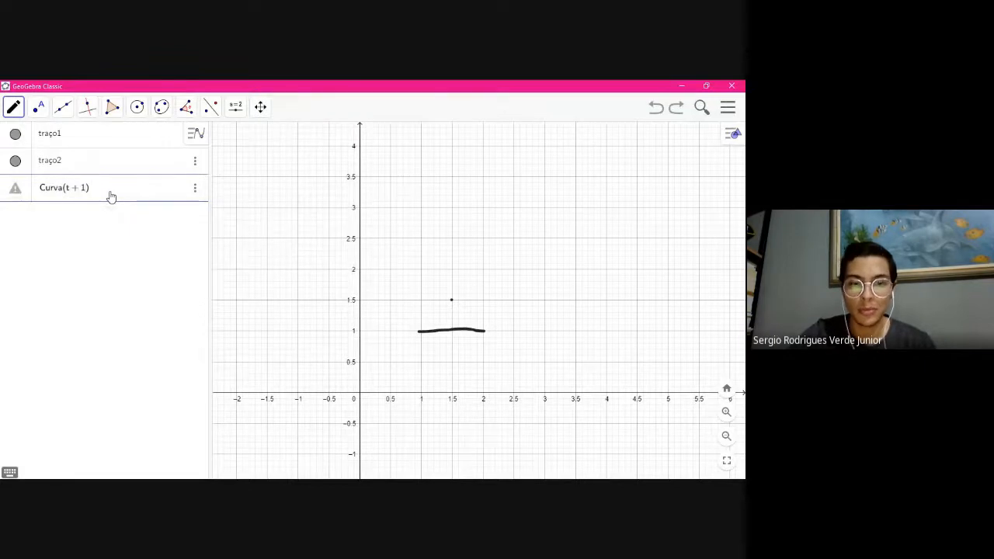
type(", 1, ")
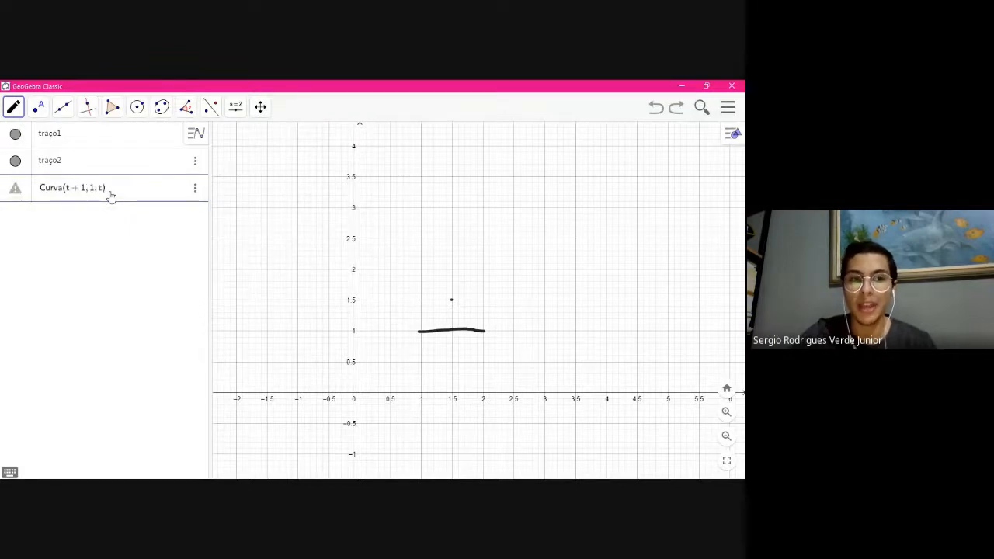
type("t, 0, 1")
key("Return")
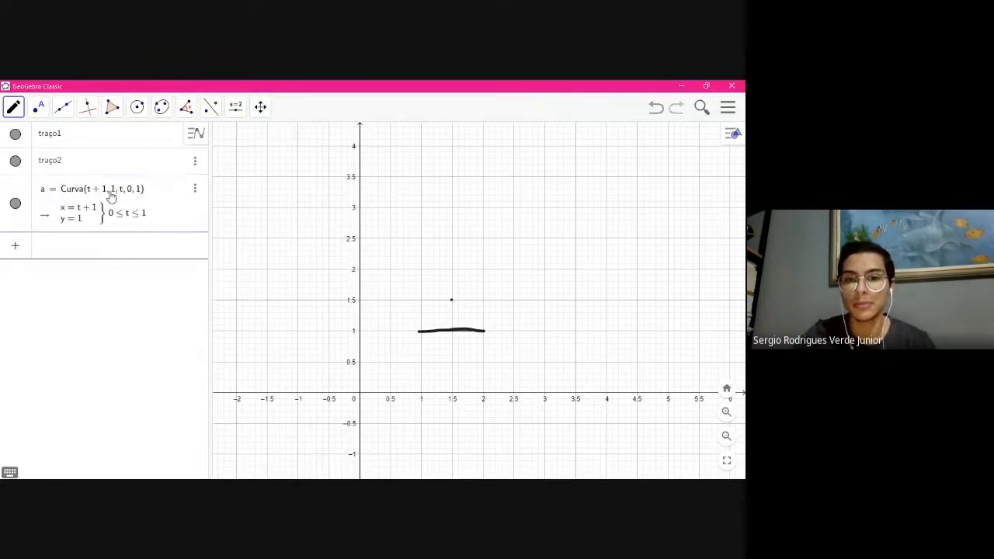
Switch to the Move tool and delete the horizontal pen stroke traço2, keeping the pen dot and the plotted curve
left_click(15, 110)
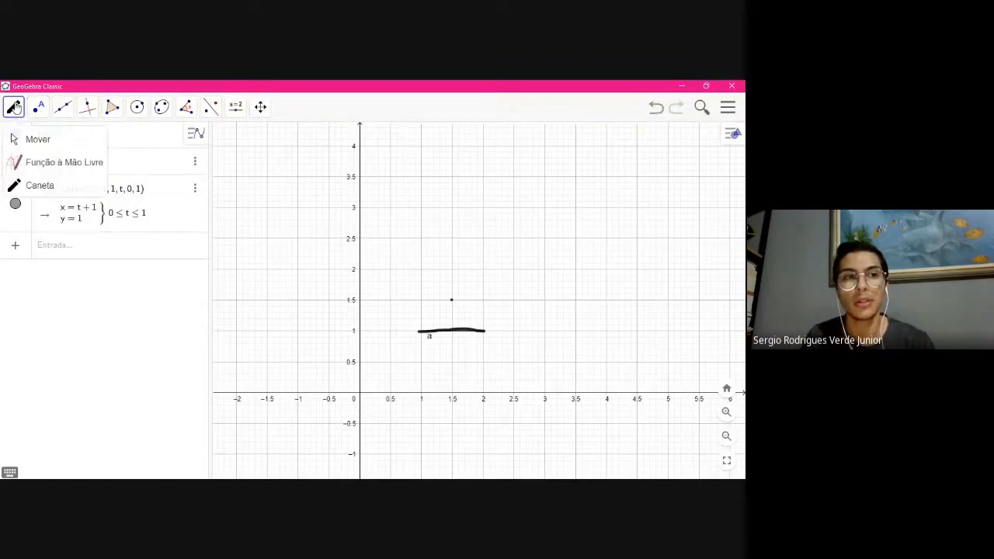
mouse_move(14, 114)
left_click(31, 137)
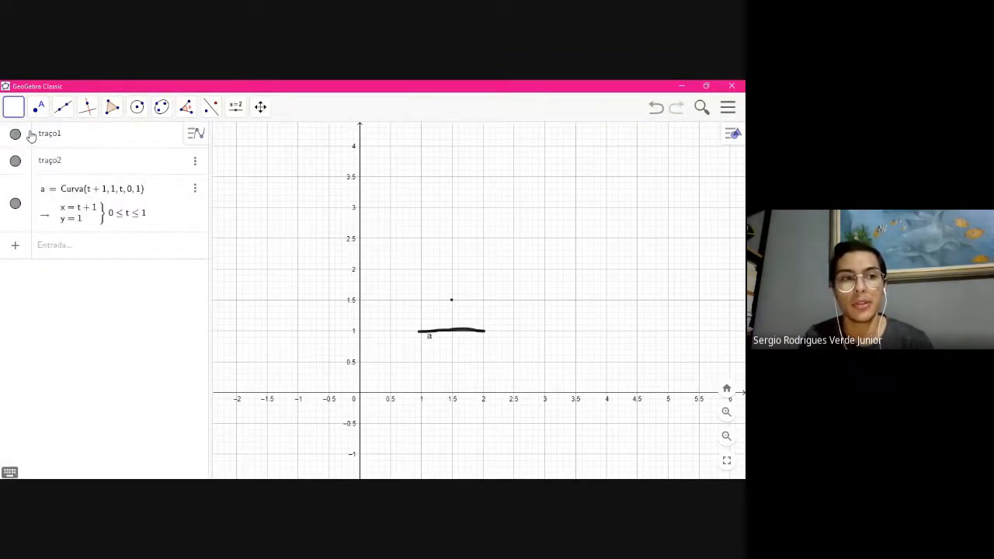
left_click(195, 163)
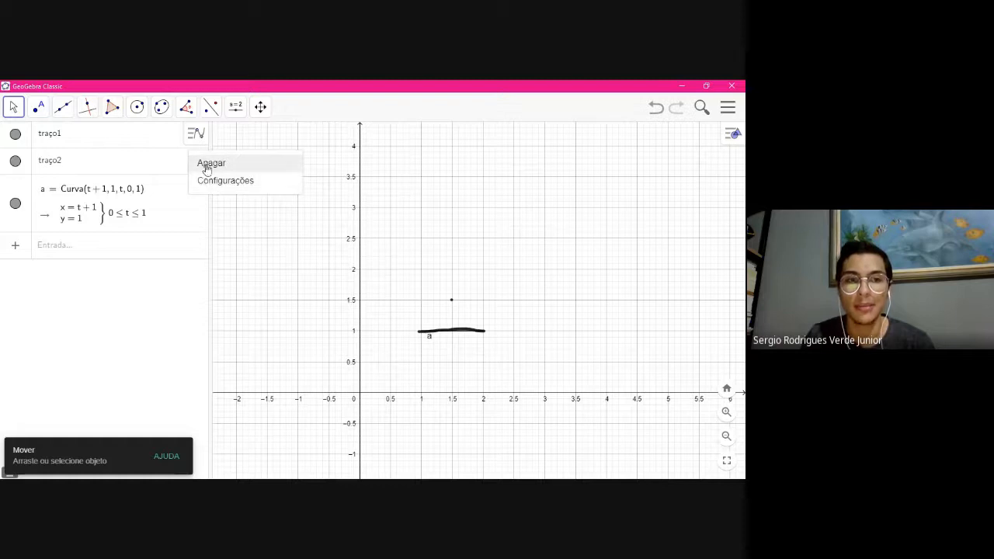
left_click(209, 165)
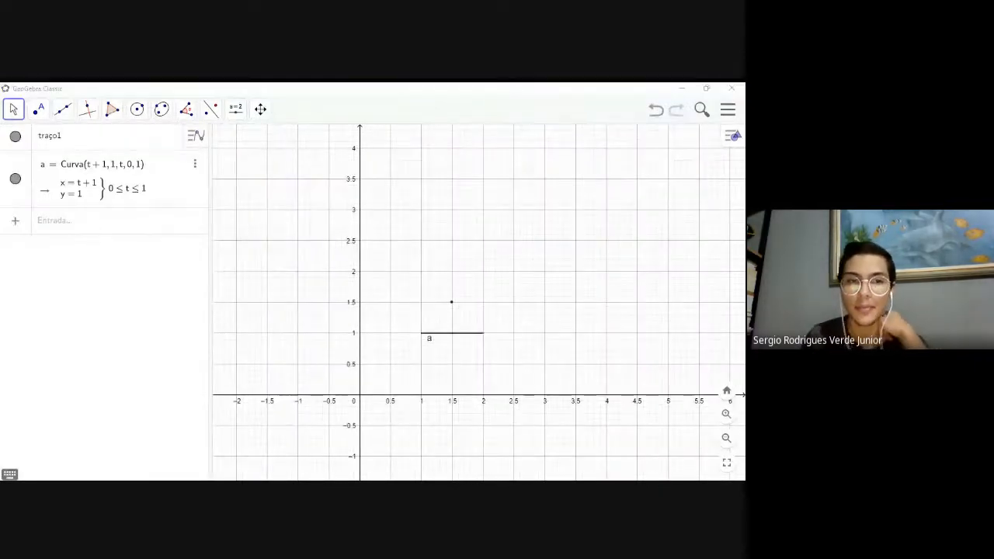
left_click(645, 187)
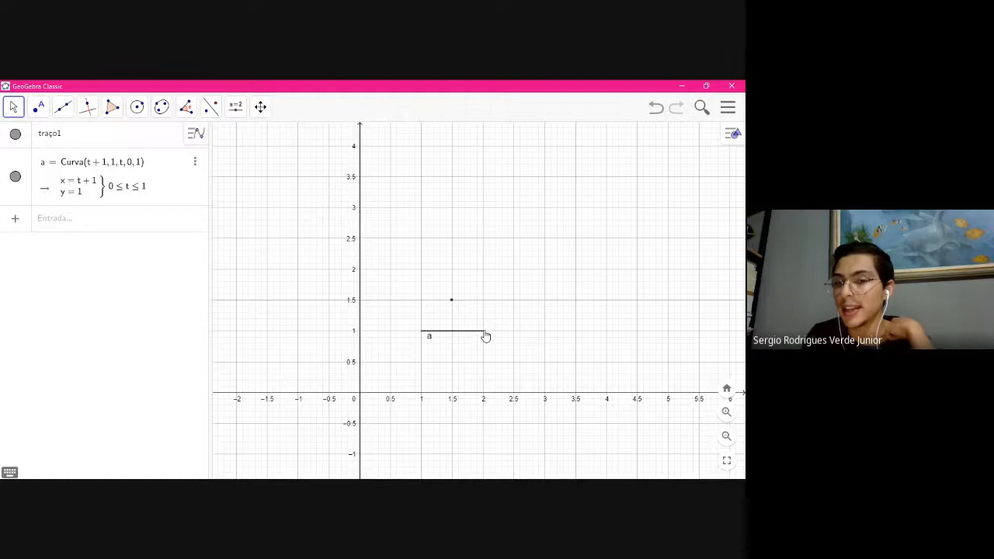
left_click(77, 227)
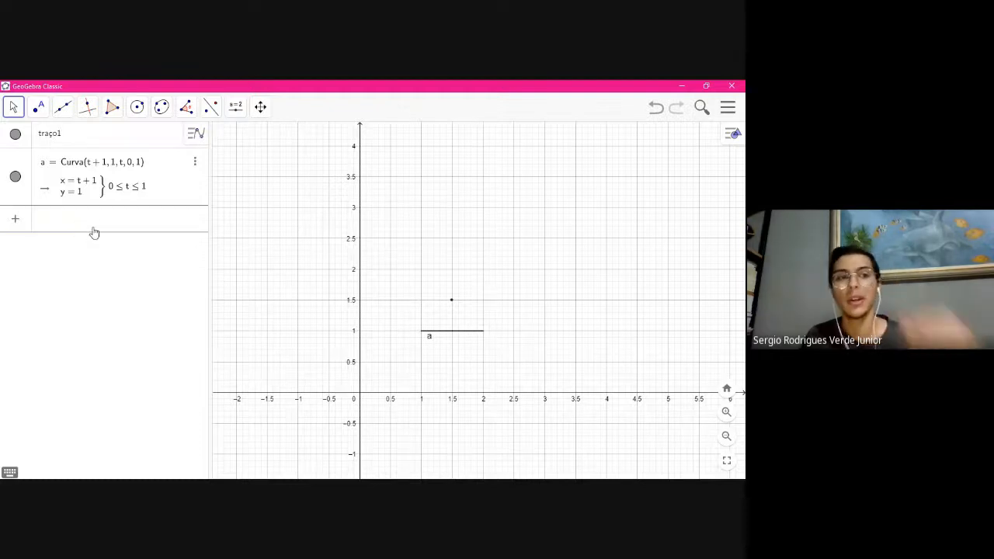
type("Curva")
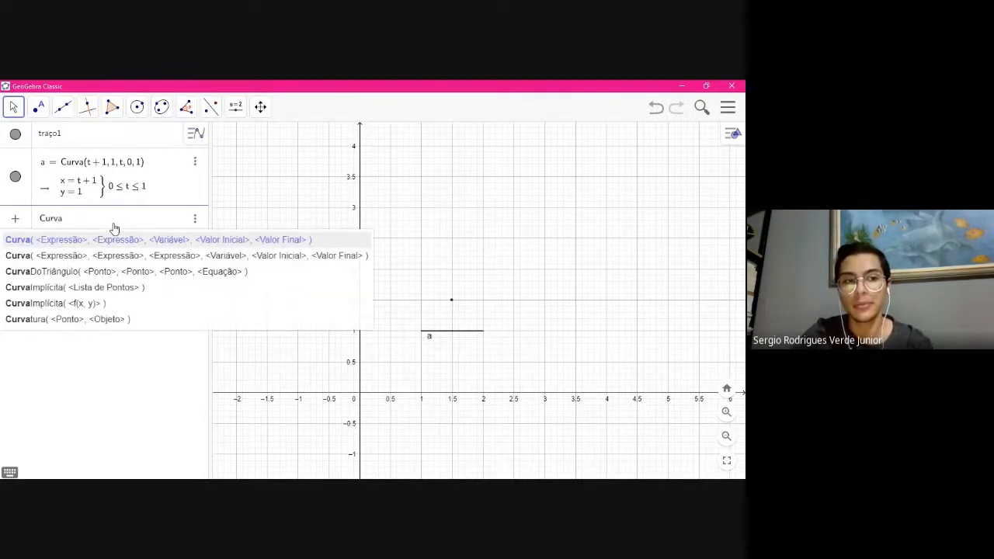
key("BackSpace")
key("BackSpace")
key("BackSpace")
key("BackSpace")
key("BackSpace")
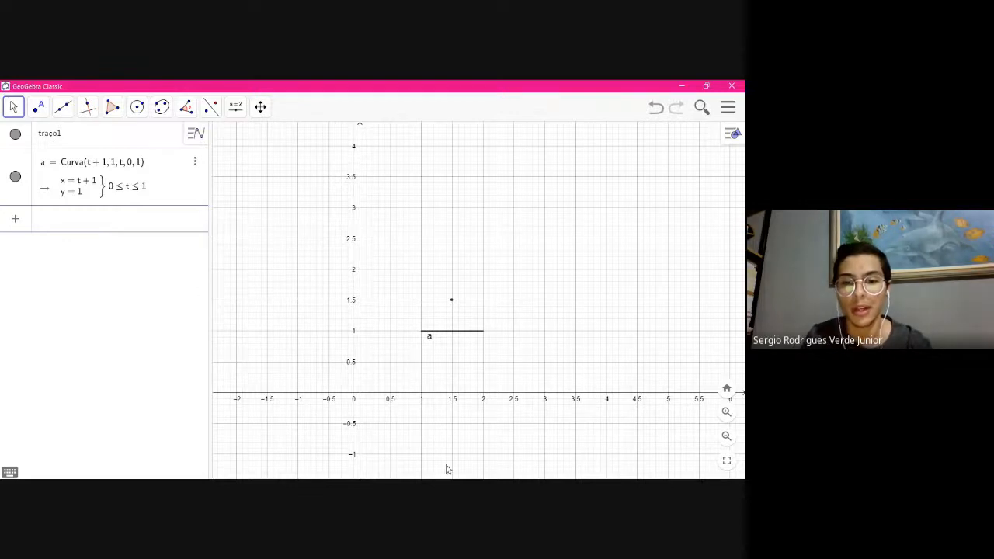
key("alt+Tab")
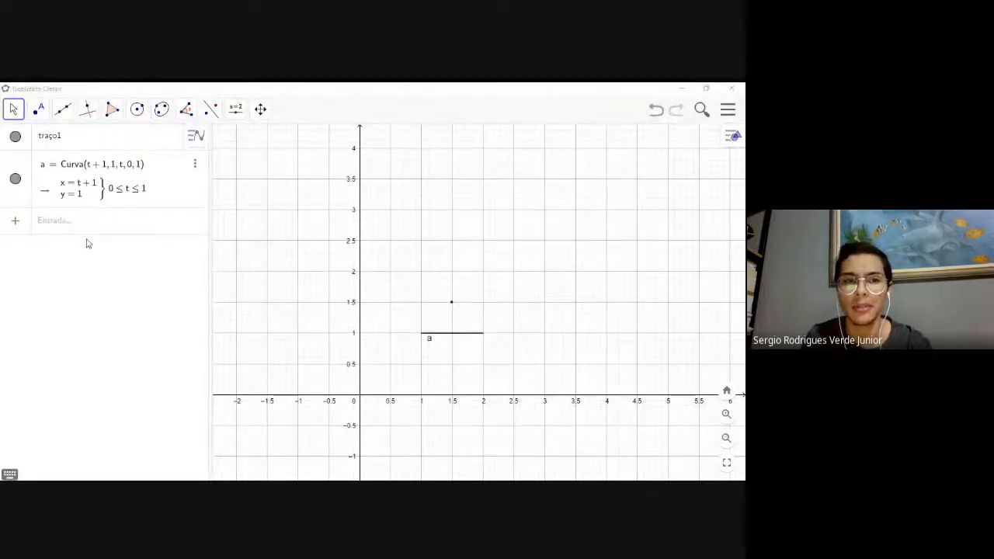
key("alt+Tab")
Plot the square's right side as the parametric curve Curva(2, t, t, 1, 2)
type("Curv")
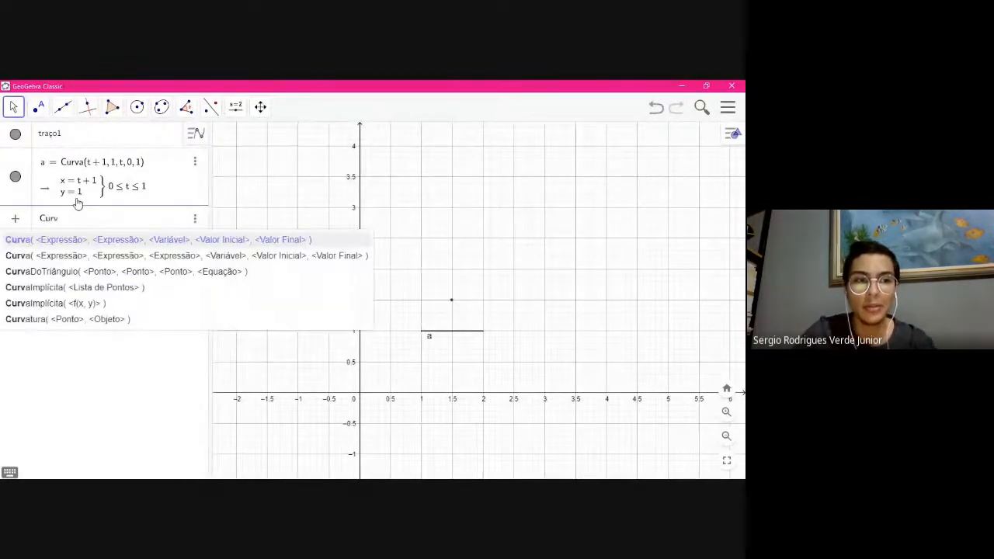
type("a(")
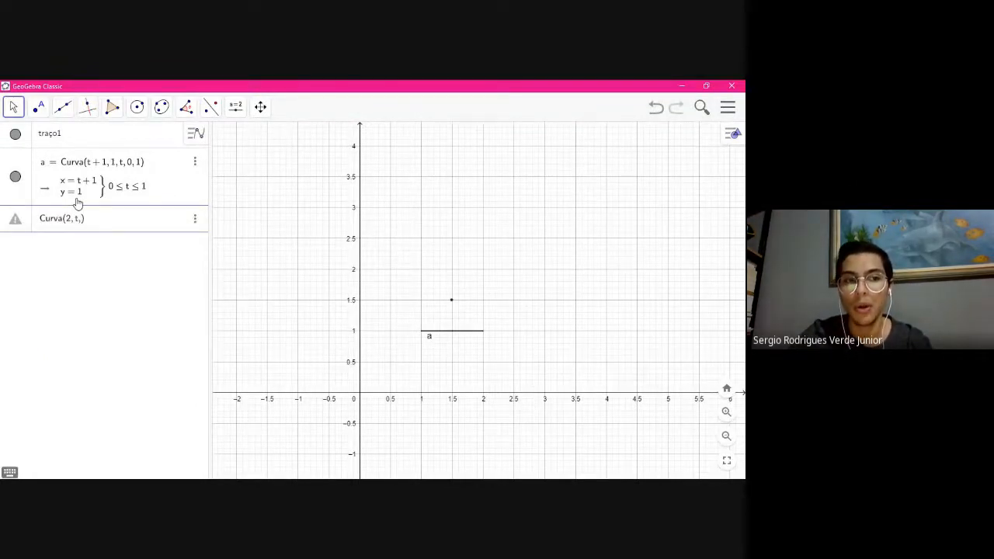
type("2, t, t, 1, 2")
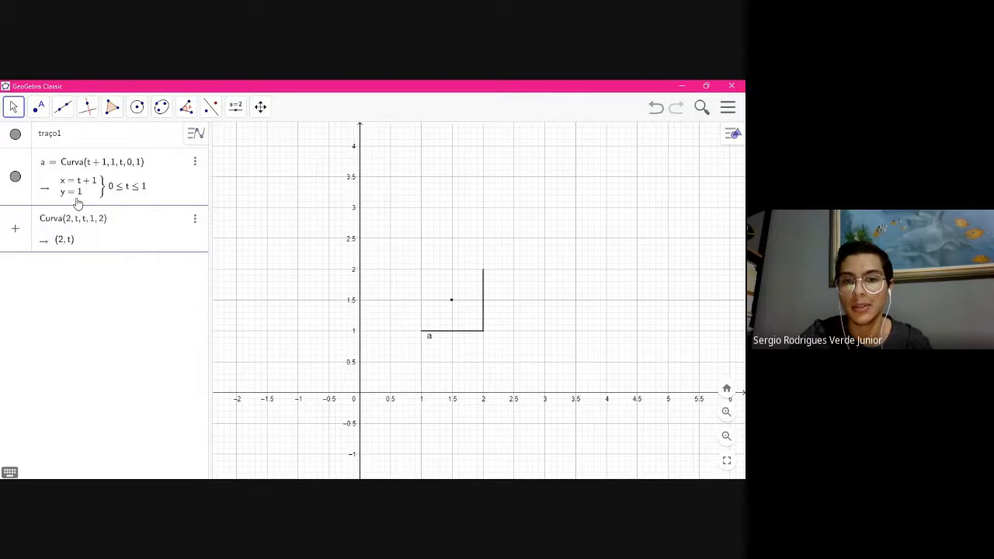
key("Return")
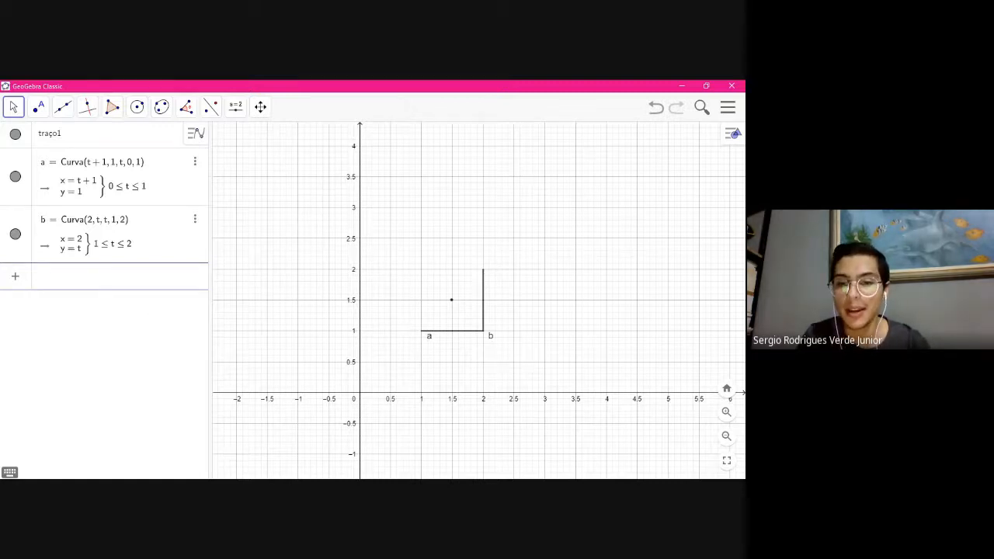
Plot a horizontal segment at y = 2 as the parametric curve Curva(4 - t, 2, t, 3, 4)
left_click(364, 478)
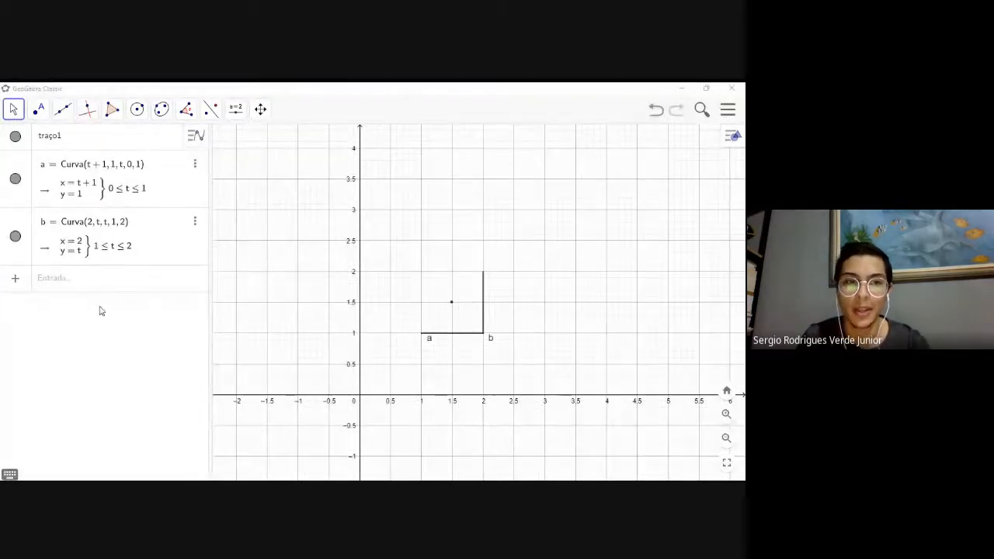
left_click(92, 284)
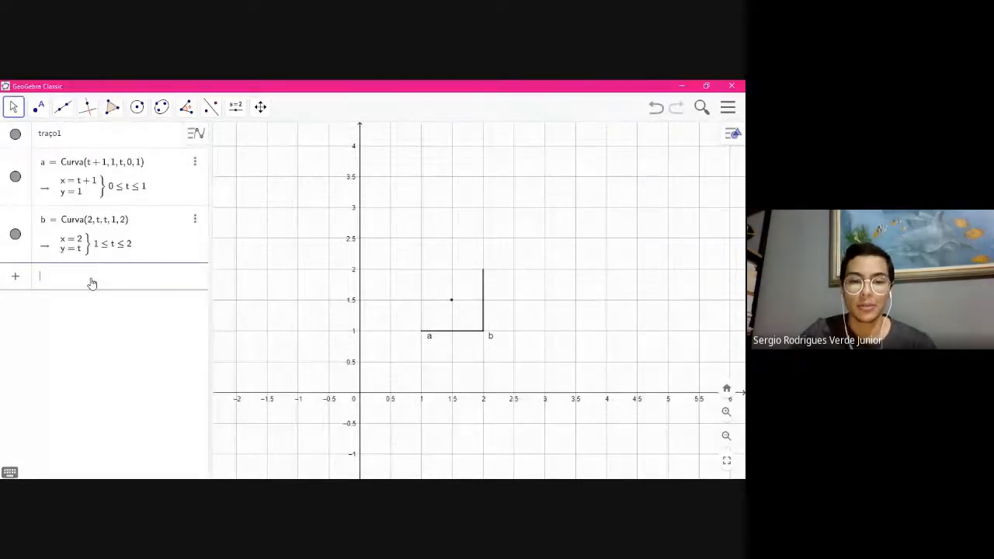
type("Curva(4-t")
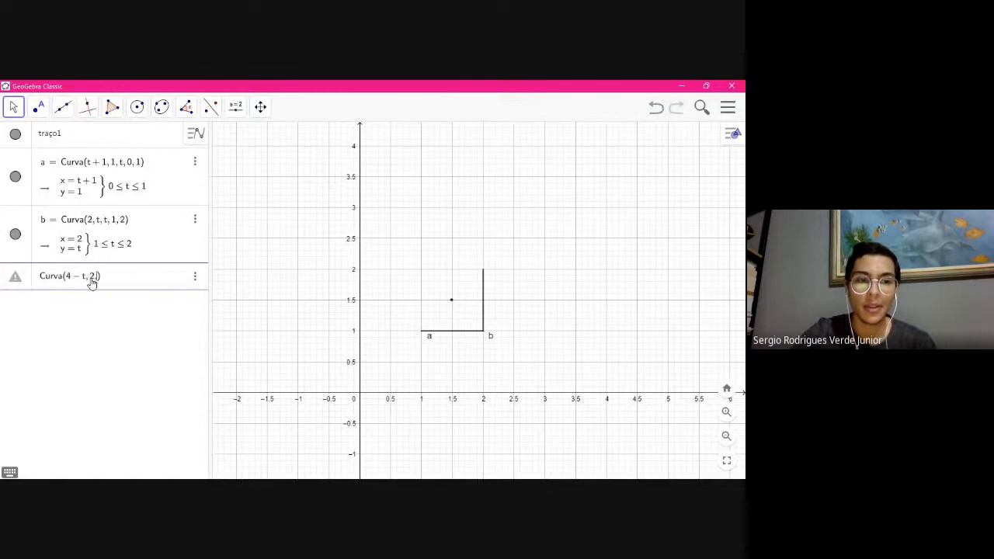
type(",2,3")
key("Return")
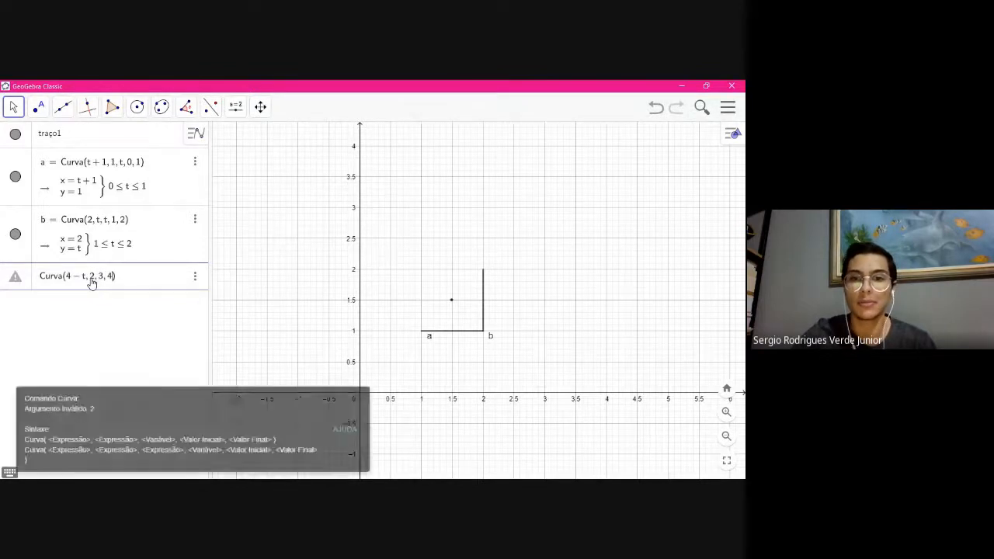
left_click(97, 281)
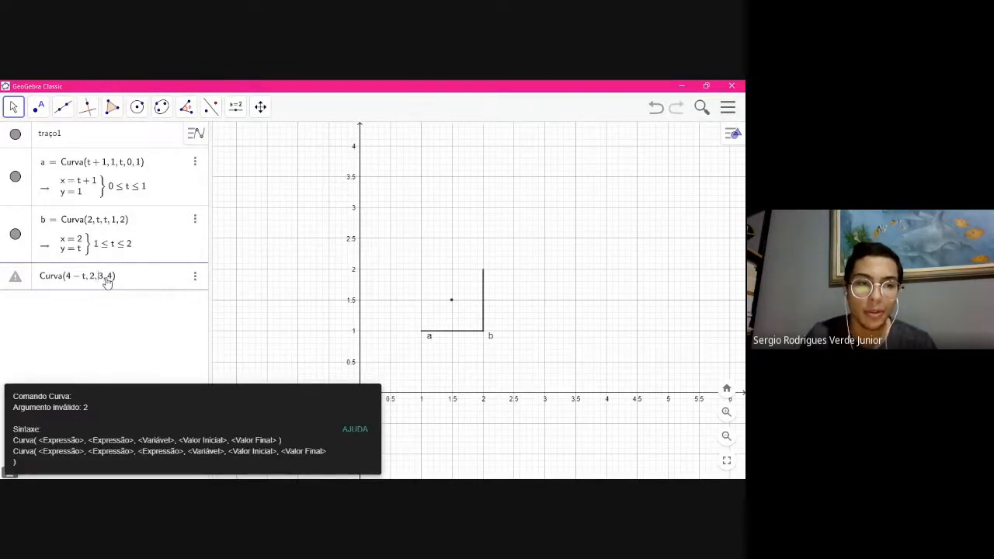
type("t,")
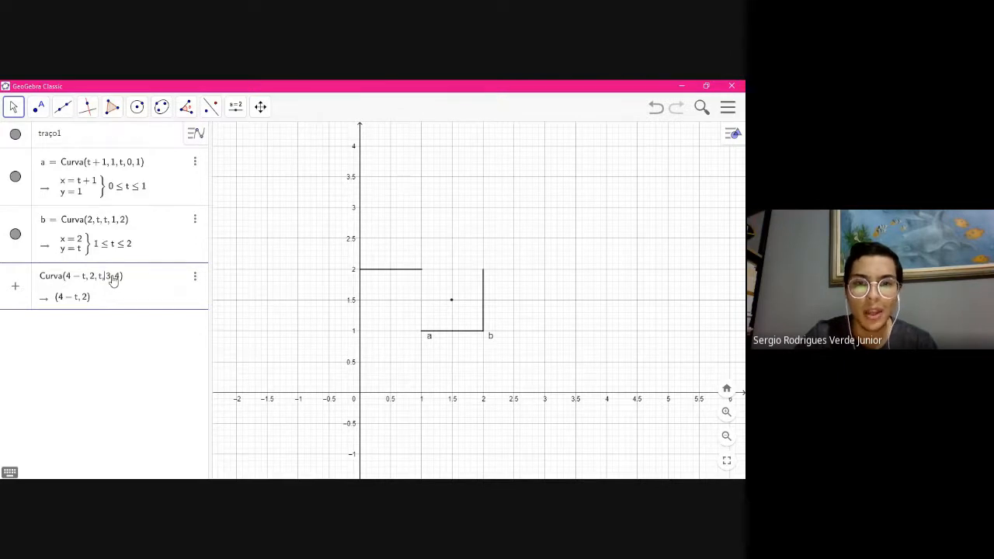
key("Return")
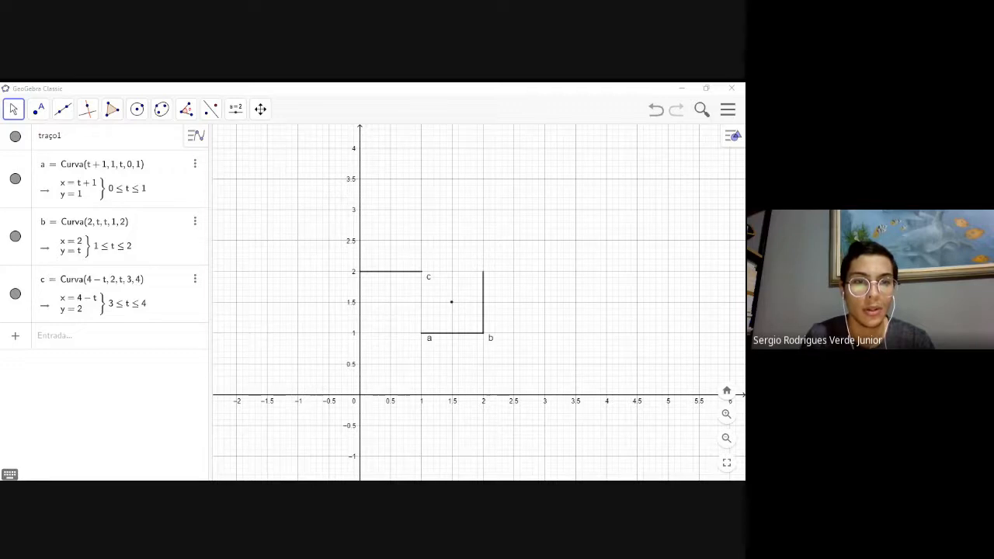
Change the x expression of curve c to 5 - t so it forms the square's top side
left_click(108, 284)
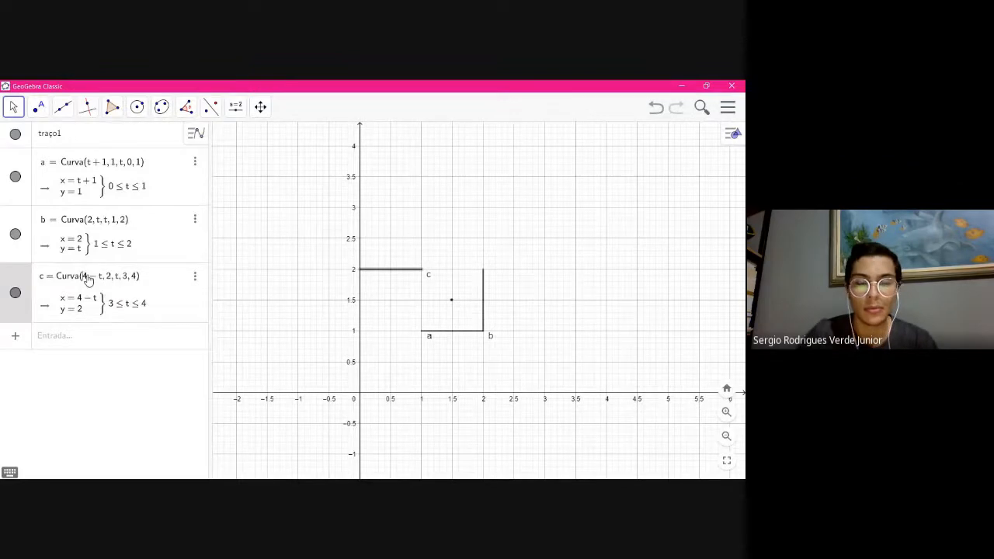
key("BackSpace")
type("5")
key("Return")
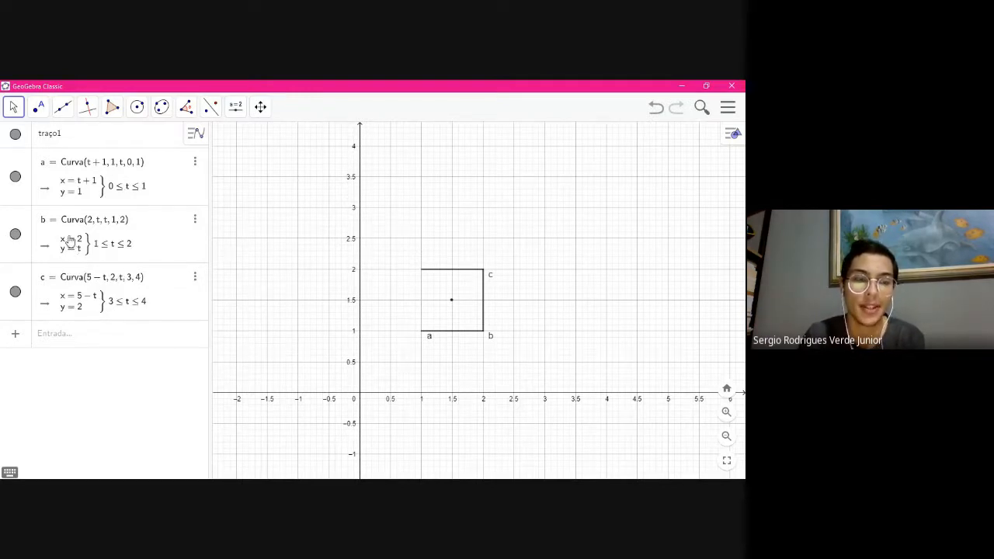
left_click(72, 335)
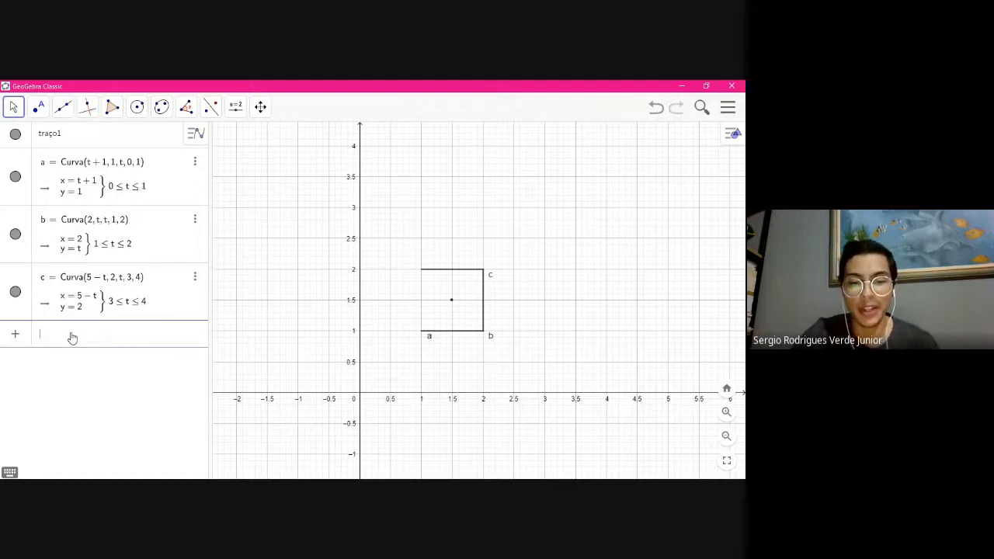
type("Curva")
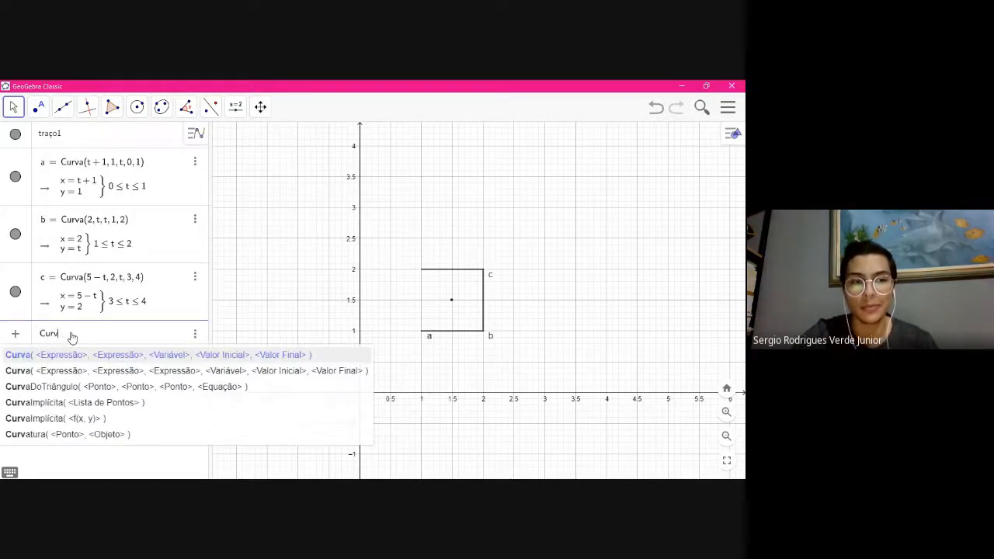
key("BackSpace")
key("BackSpace")
key("BackSpace")
key("BackSpace")
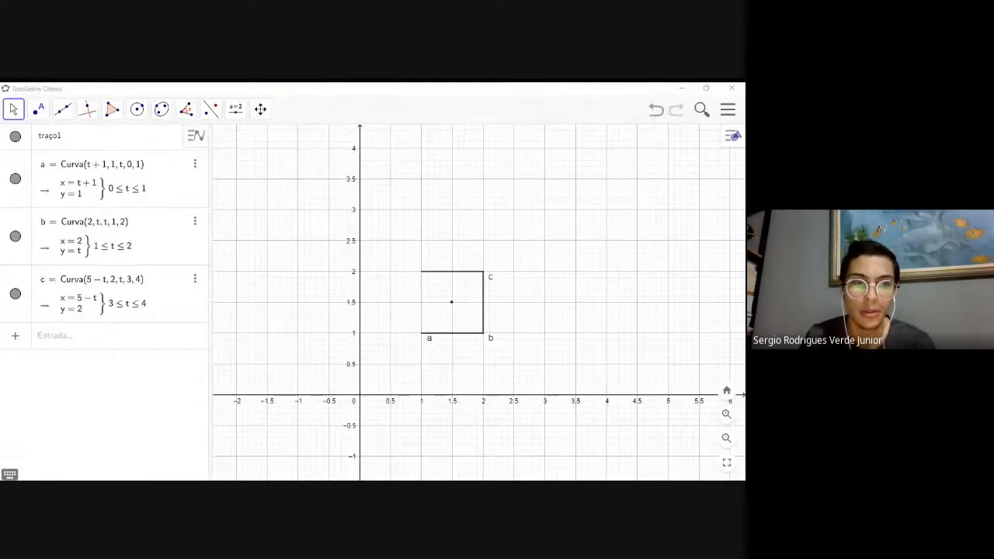
Plot the square's left side as the parametric curve Curva(1, 5 - t, t, 3, 4)
left_click(112, 339)
type("Curva(1, 5 − t")
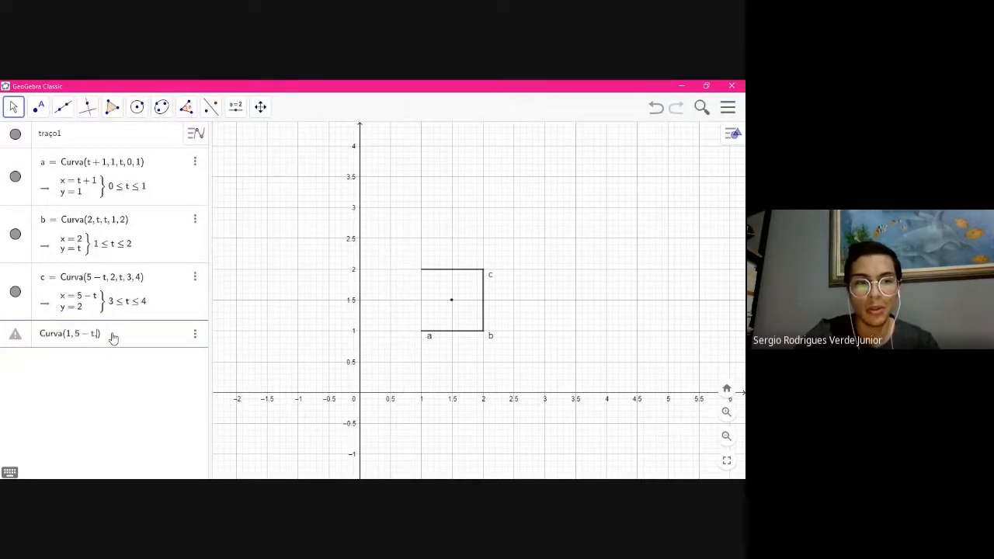
type(",5-t,t,3,4")
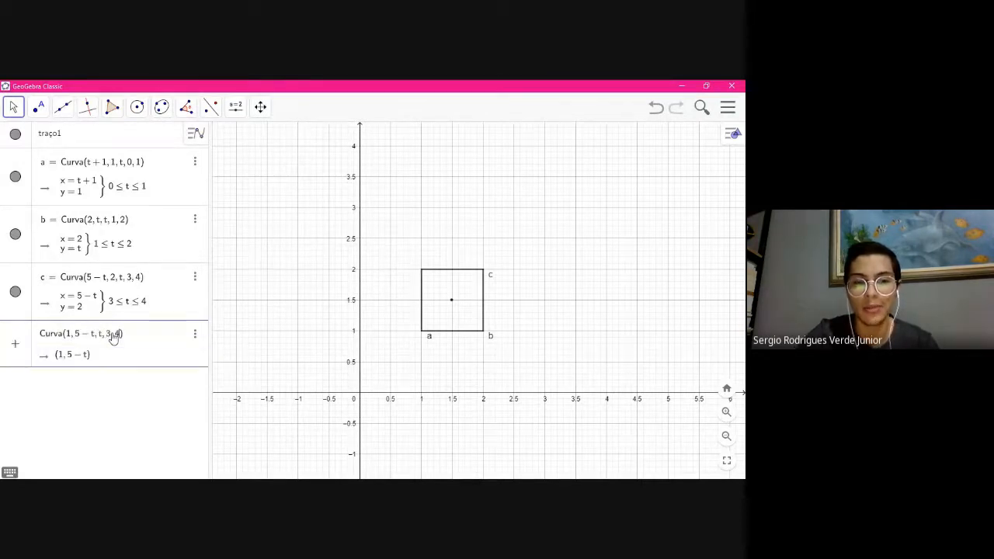
key("Return")
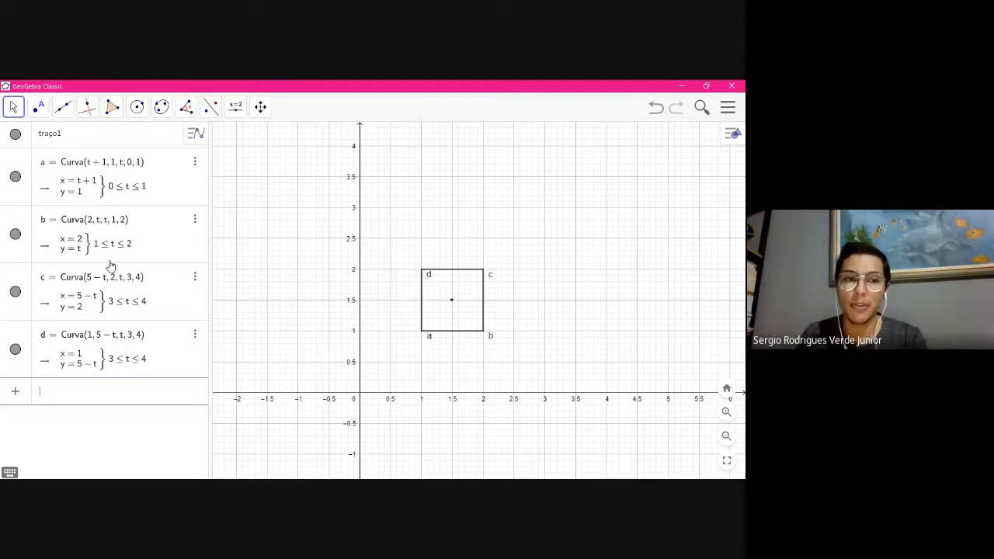
left_click(240, 488)
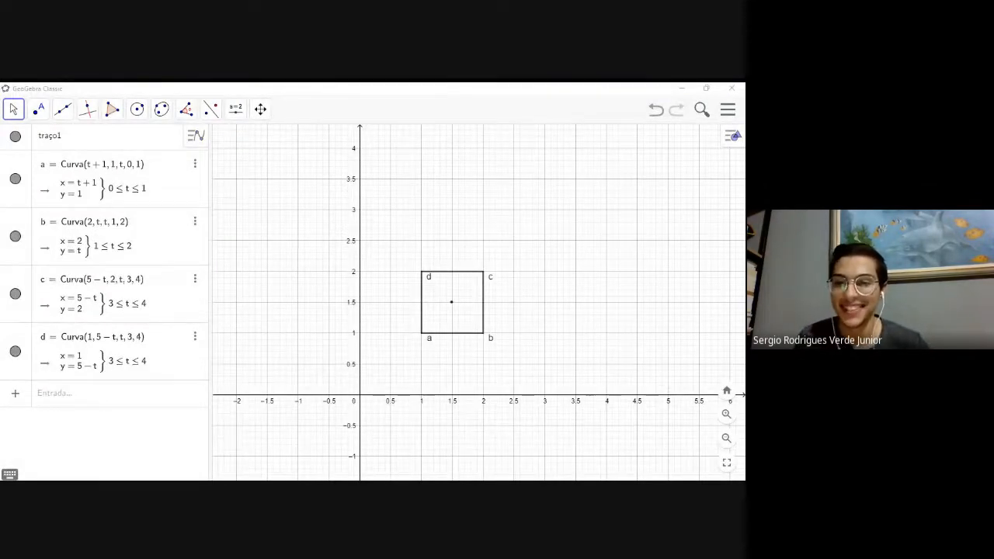
left_click(106, 391)
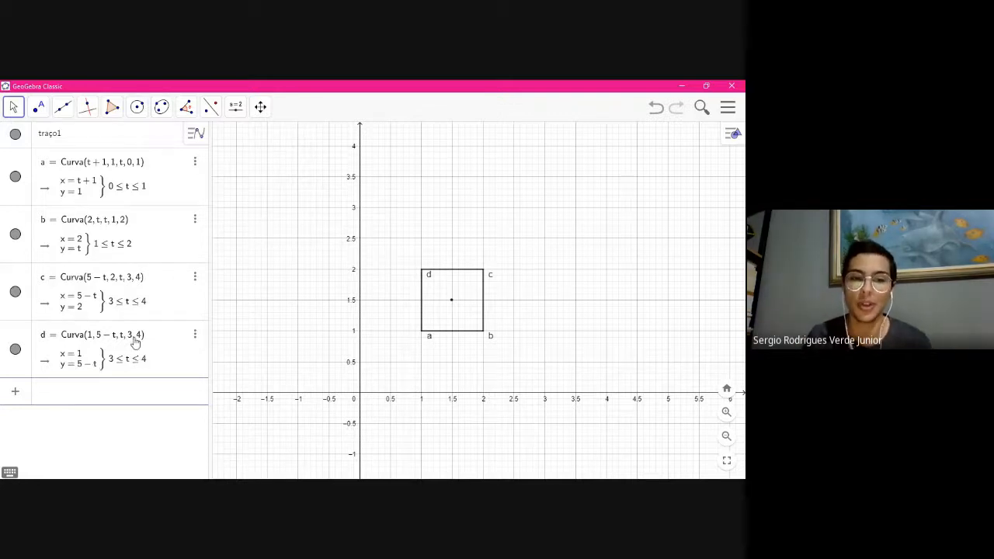
left_click(444, 488)
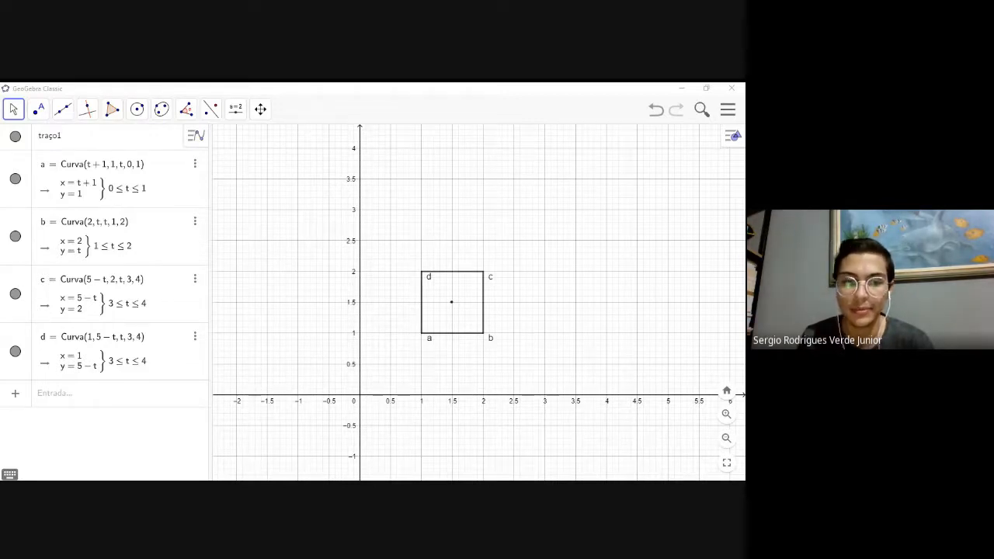
left_click(373, 438)
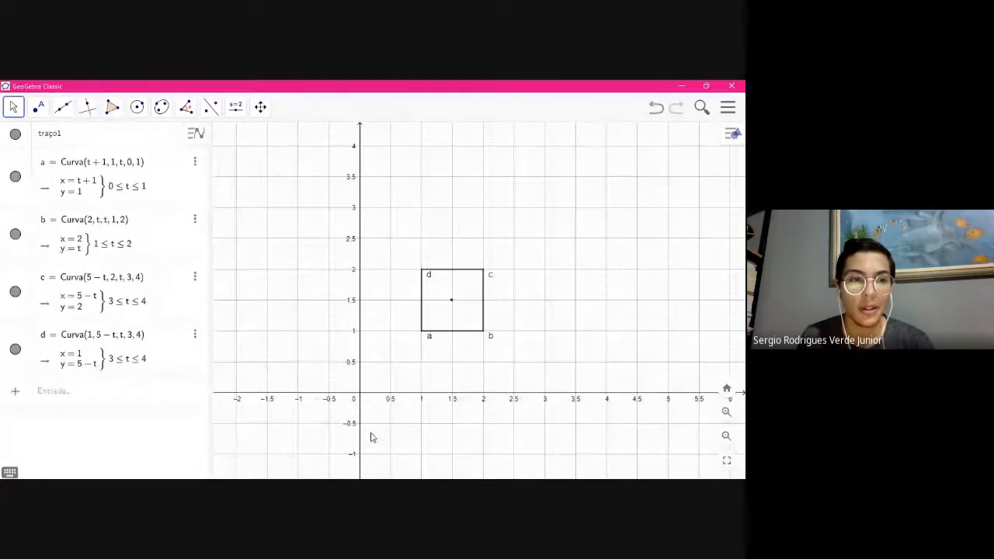
Redefine the top-side curve c as Curva(4 - t, 2, t, 2, 3)
left_click(136, 280)
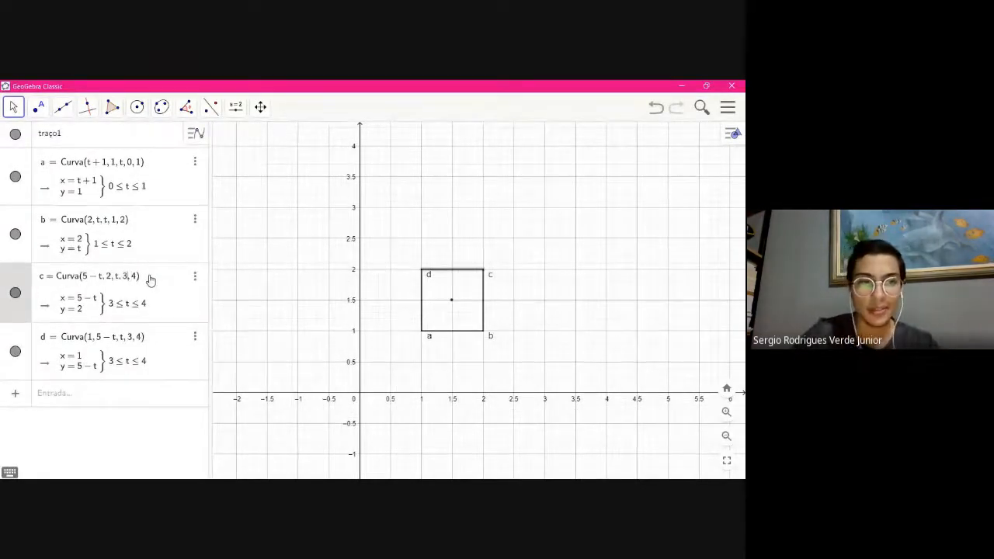
key("BackSpace")
type("2")
key("BackSpace")
type("3")
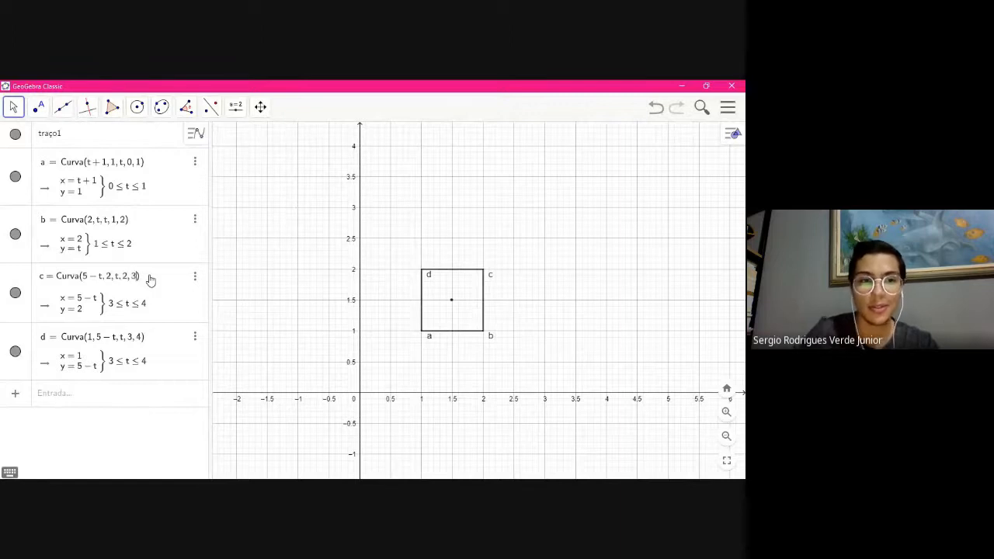
key("BackSpace")
type("4")
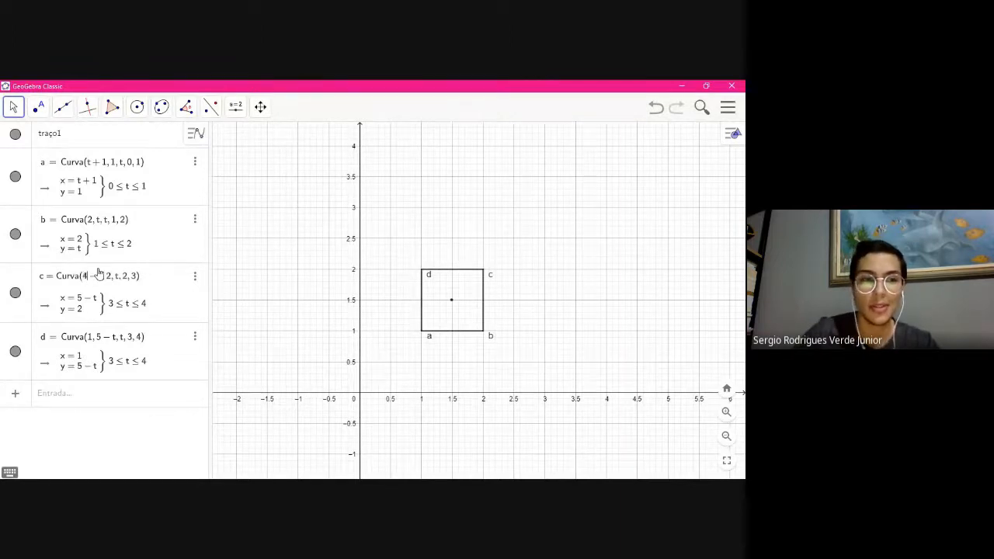
key("Return")
key("alt+Tab")
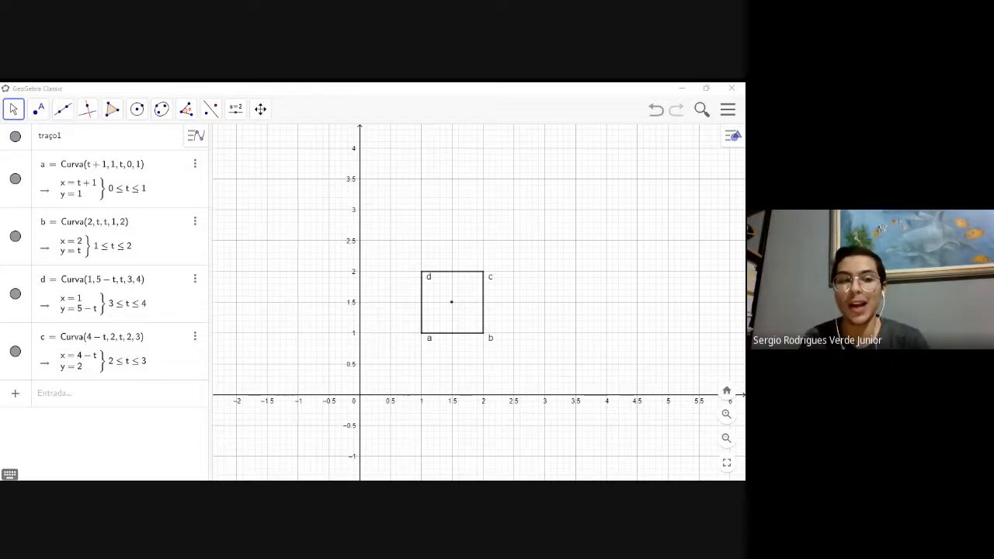
key("alt+Tab")
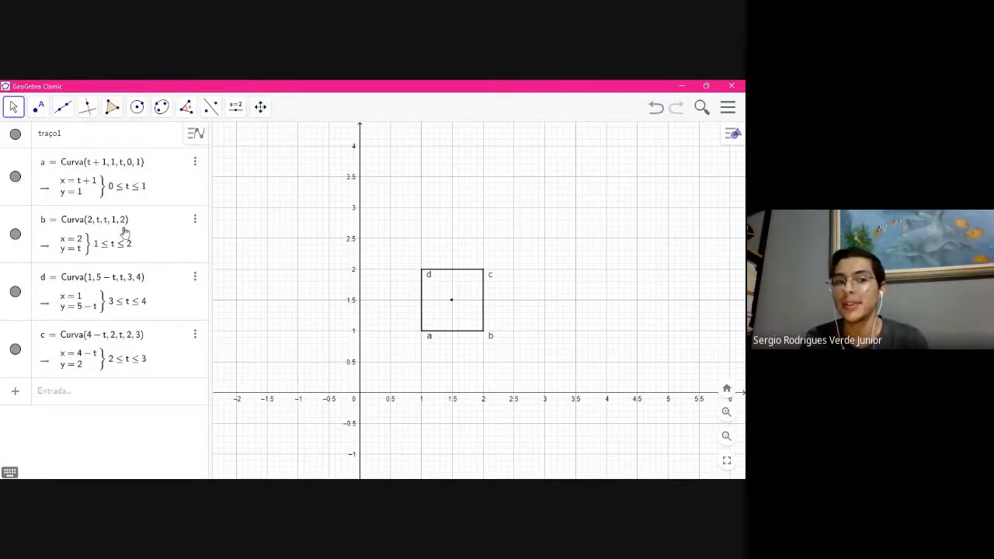
Try ending the parameter range of the left-side curve d at 5
left_click(141, 280)
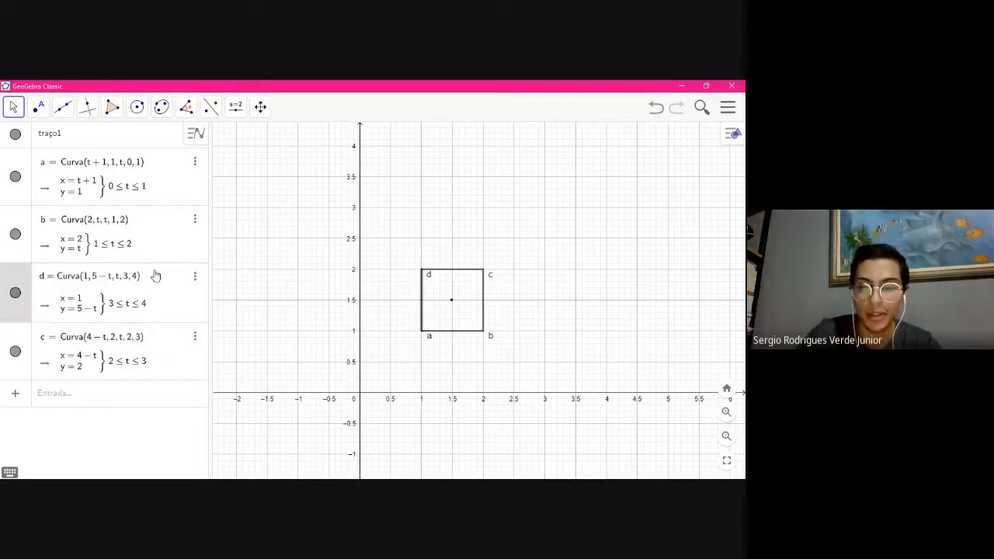
key("BackSpace")
type("5")
key("Return")
Set the end of curve d's parameter range back to 4
left_click(140, 337)
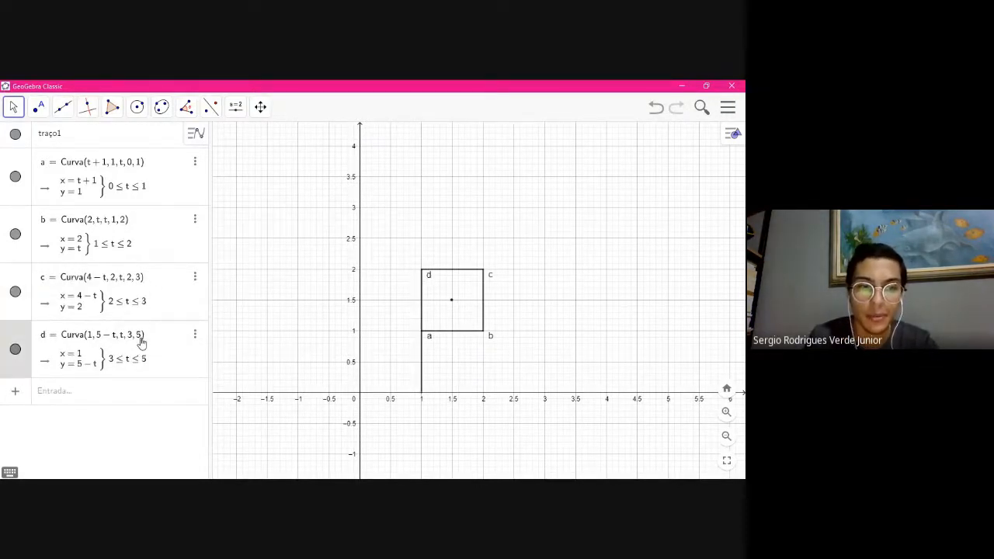
key("BackSpace")
type("4")
key("Return")
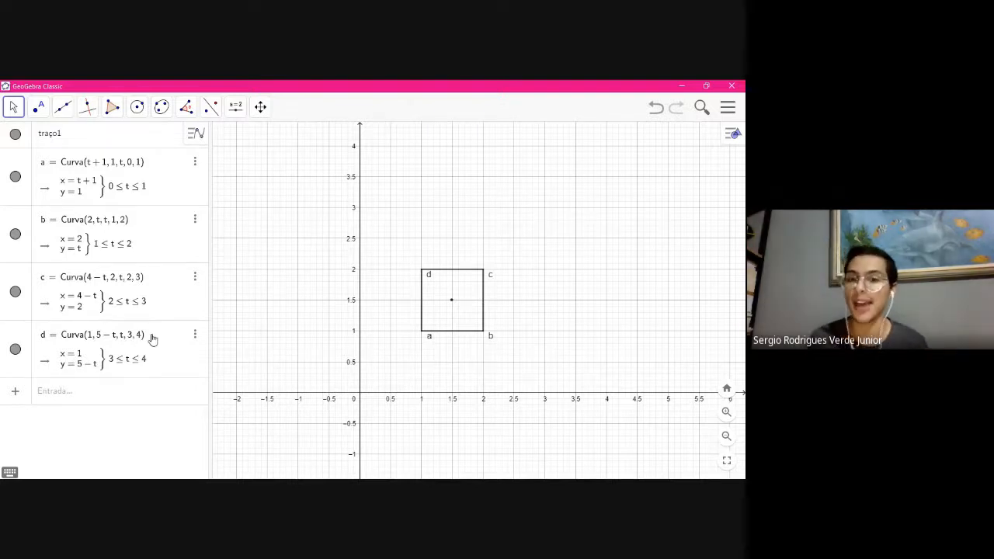
left_click(121, 387)
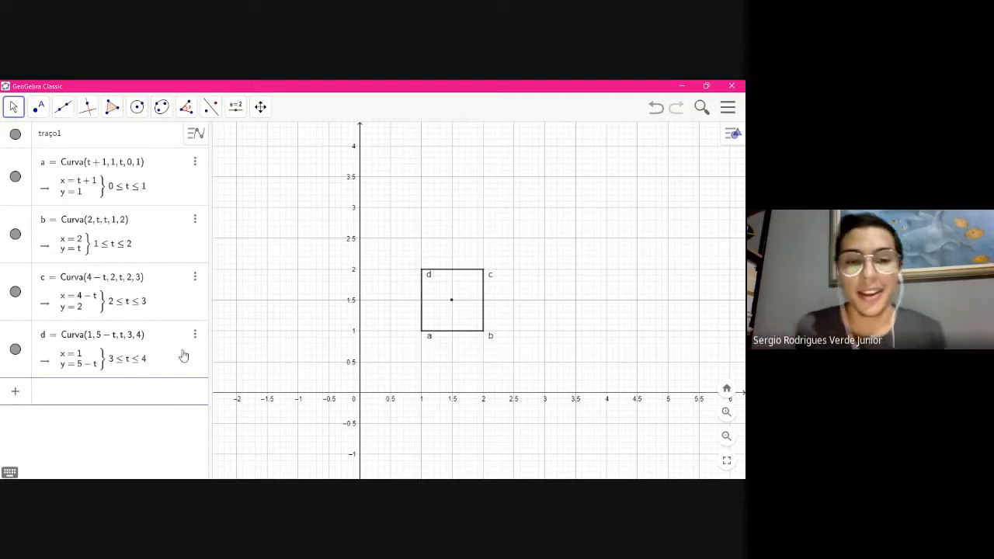
left_click(258, 488)
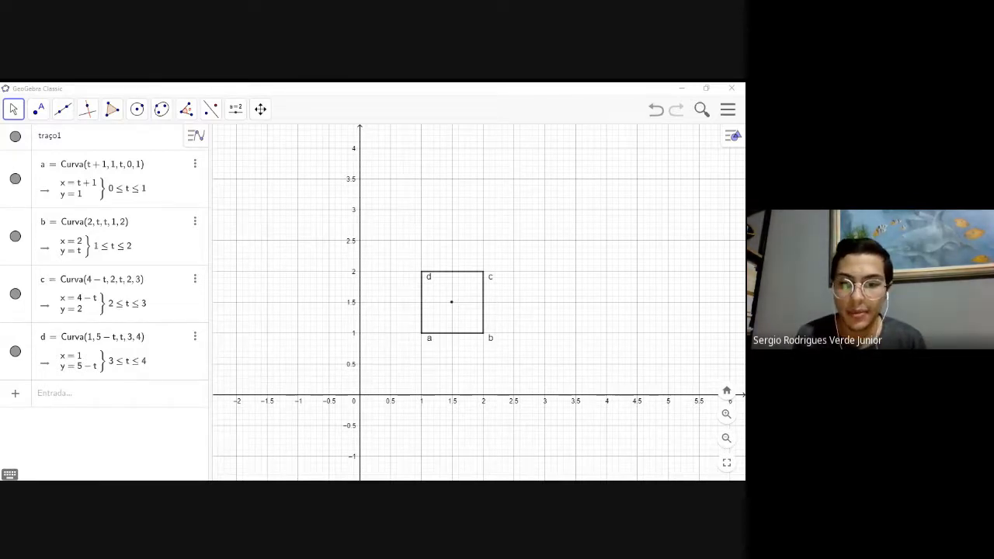
left_click(373, 466)
Start defining a new piecewise function f(x) with the Se command
left_click(153, 394)
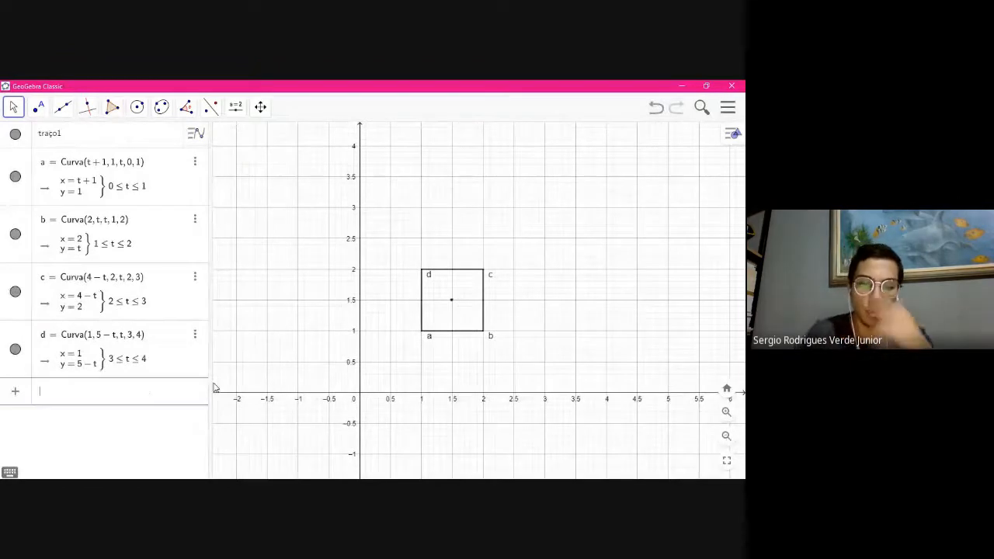
type("f(x) ")
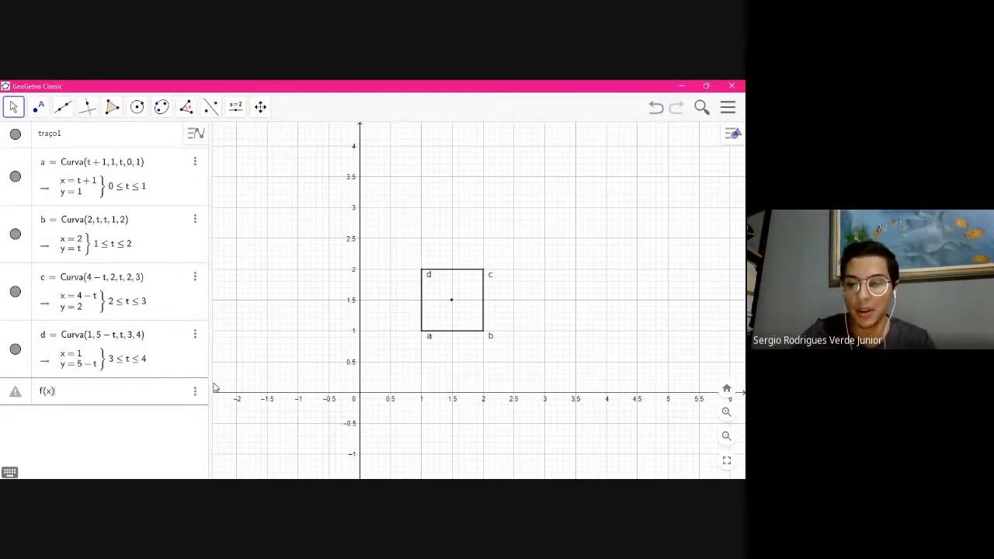
type("= ")
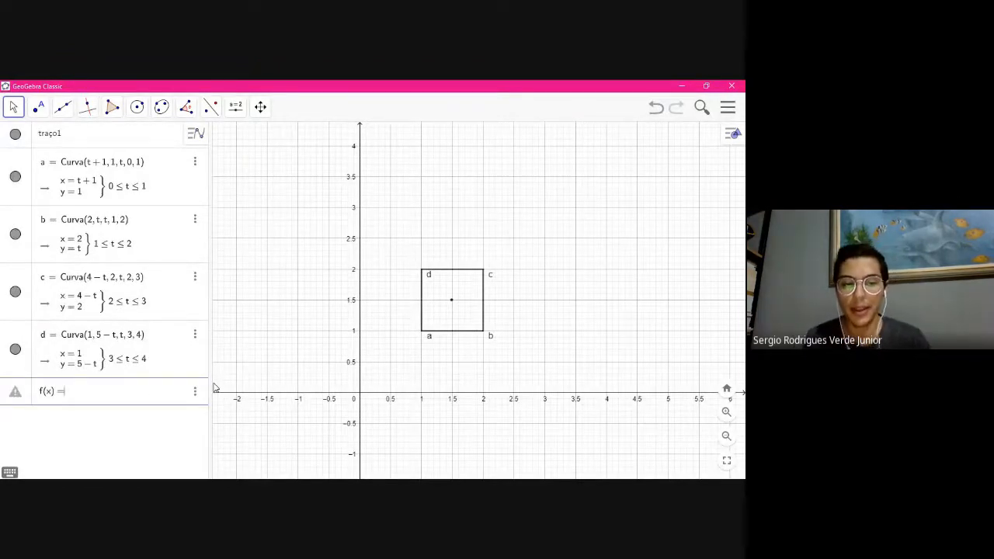
type("Se")
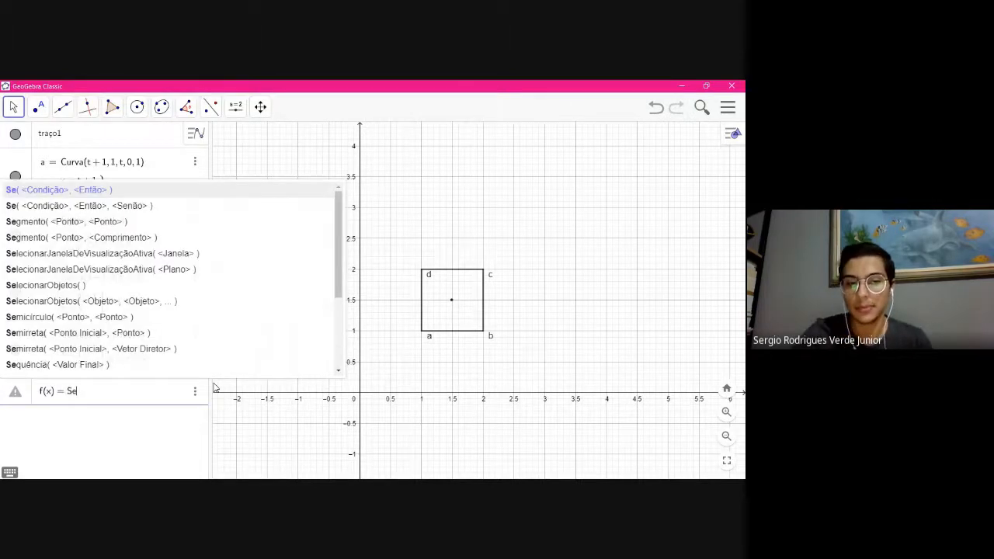
type("(")
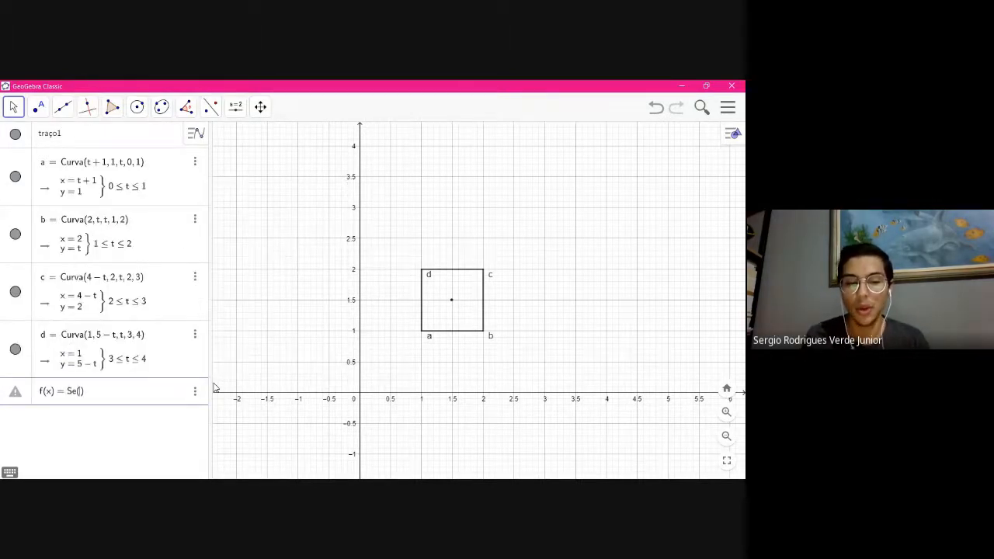
type("x")
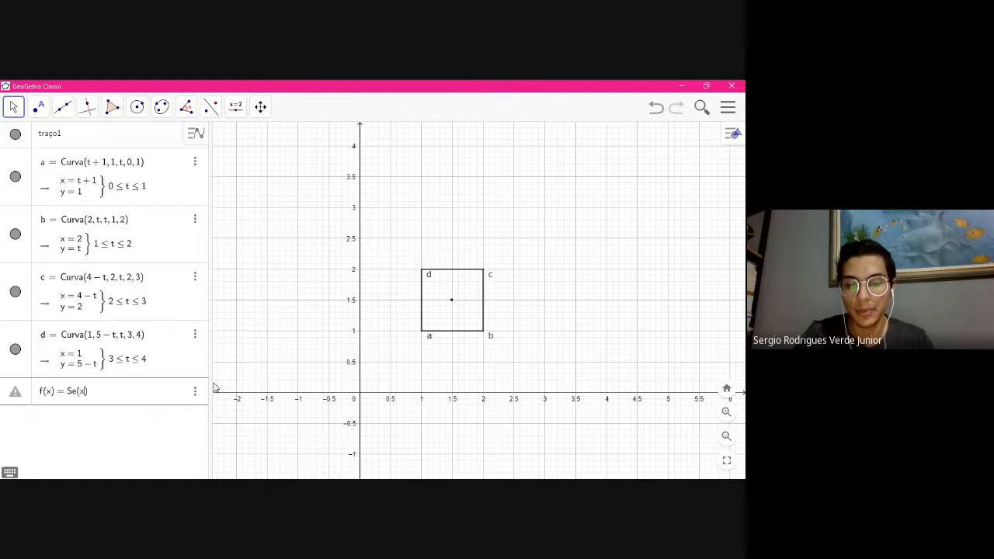
key("BackSpace")
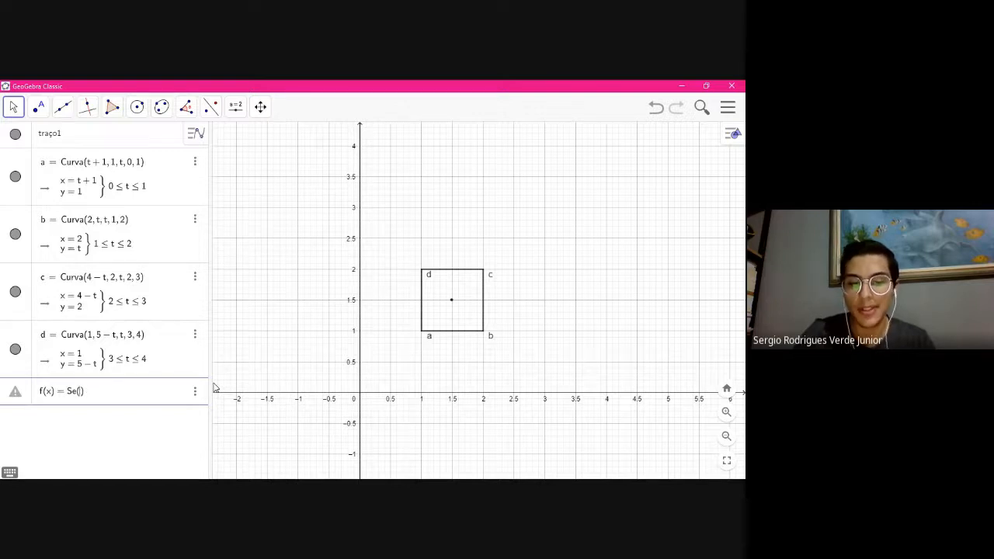
key("BackSpace")
key("BackSpace")
key("BackSpace")
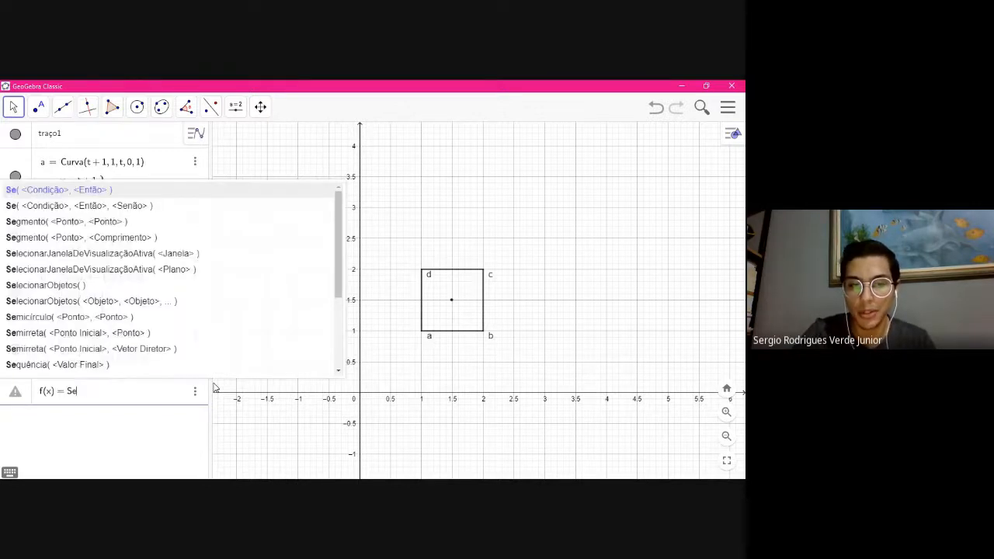
Give the Se command of f(x) the condition 0 ≤ x ≤ 1 and the expression x + 1
type("(0")
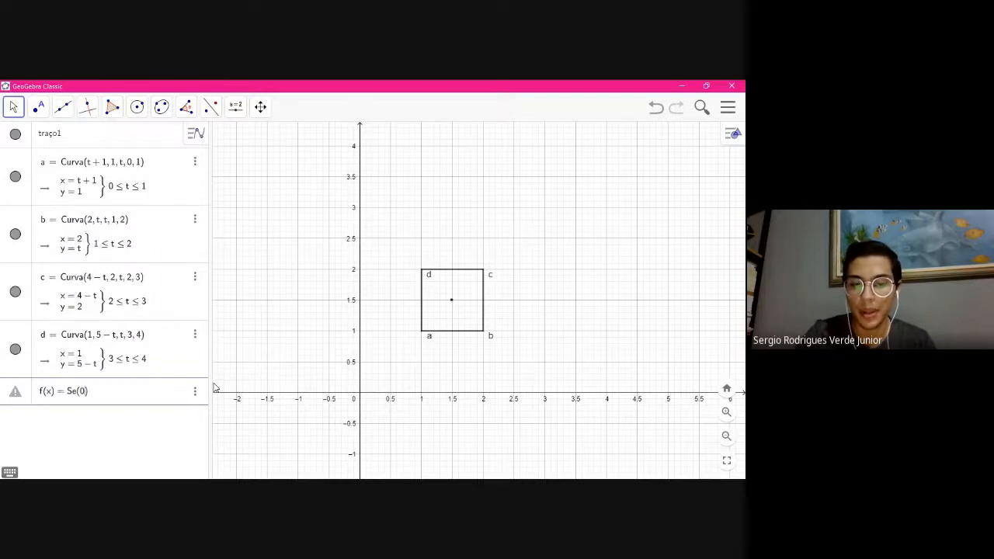
type("<")
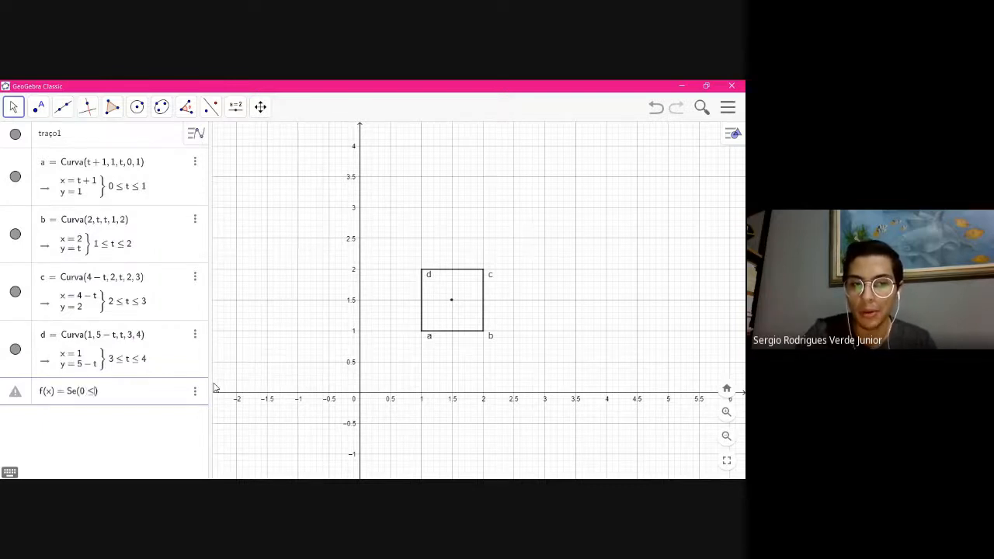
type("x")
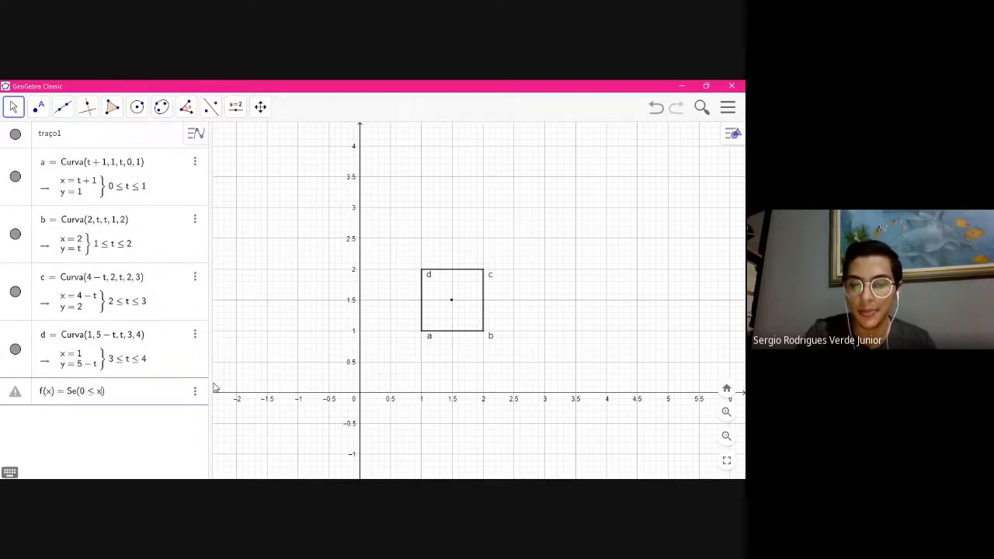
type("<")
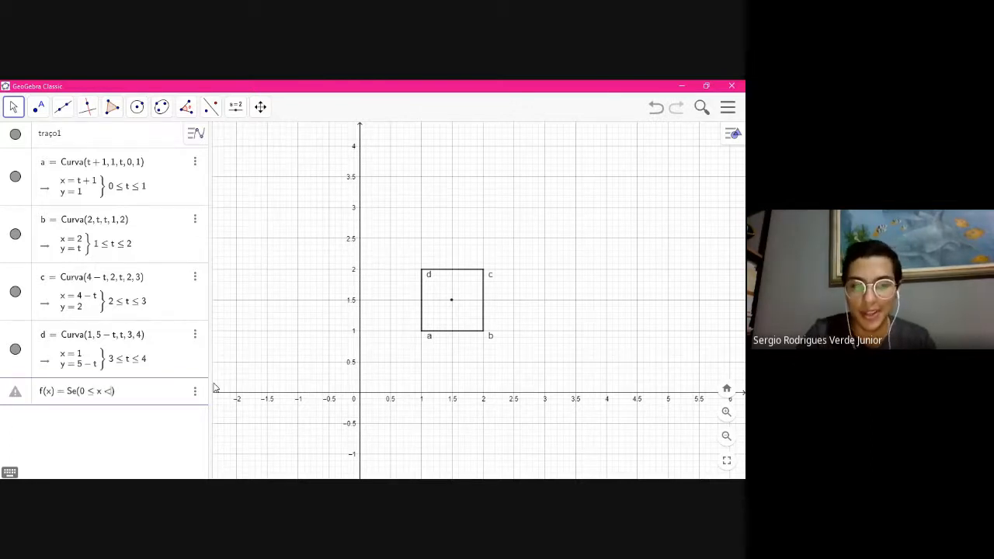
type("=1")
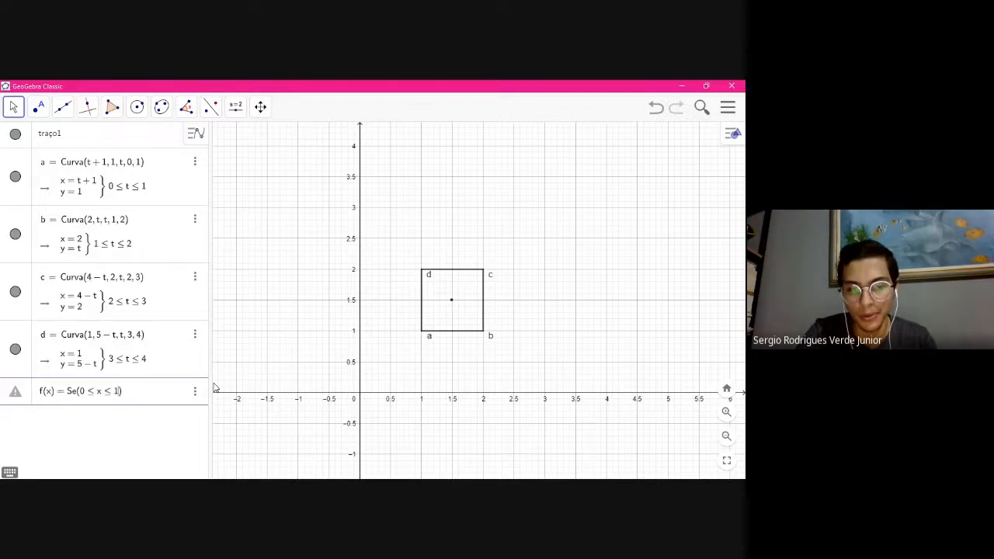
type(",")
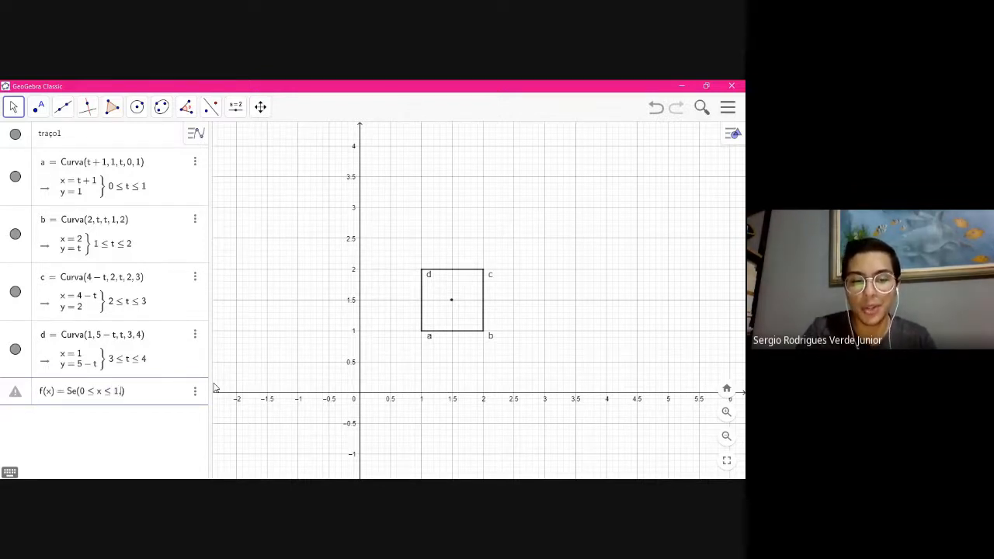
type("x+1")
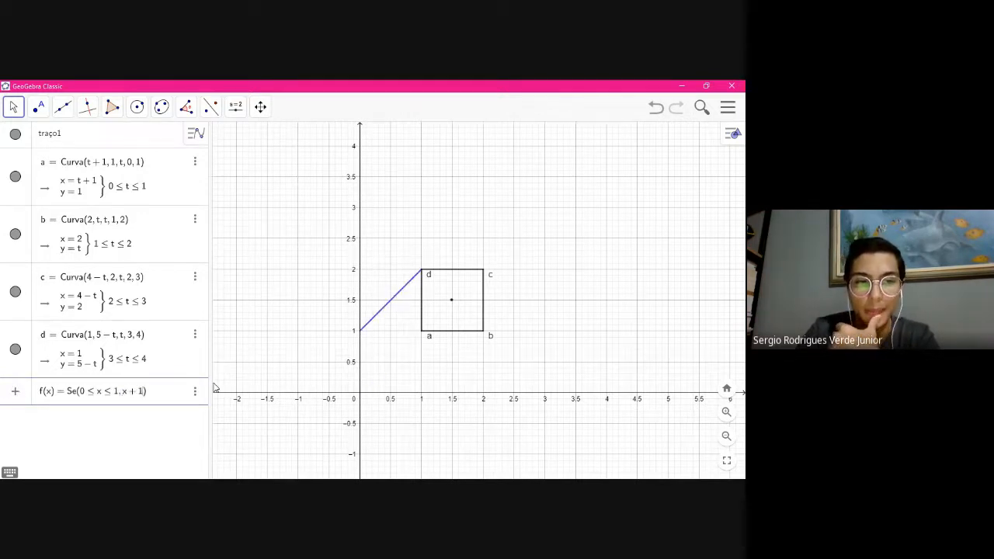
Add a nested Se to f(x) as the alternative, with condition 1 ≤ x ≤ 2 and value 2
type(", S")
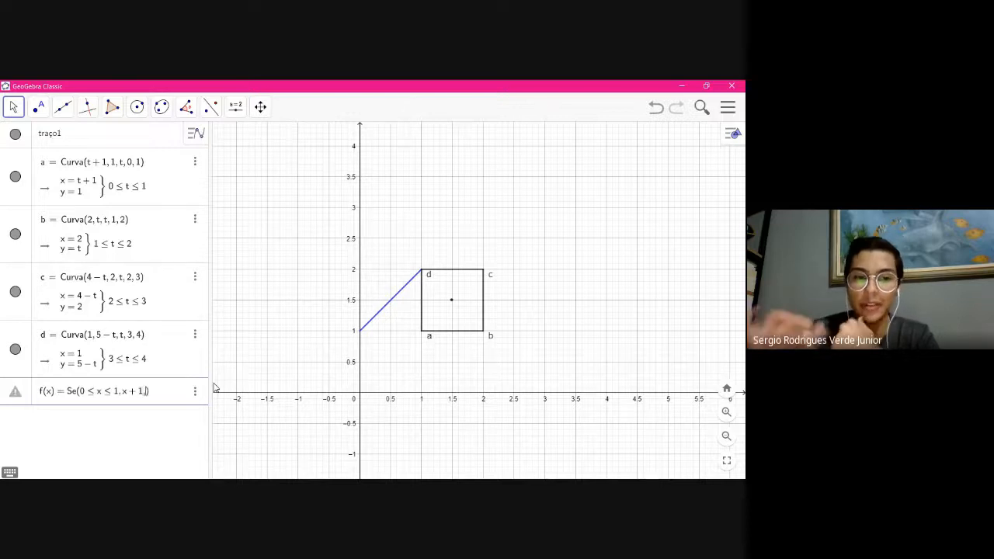
type("e")
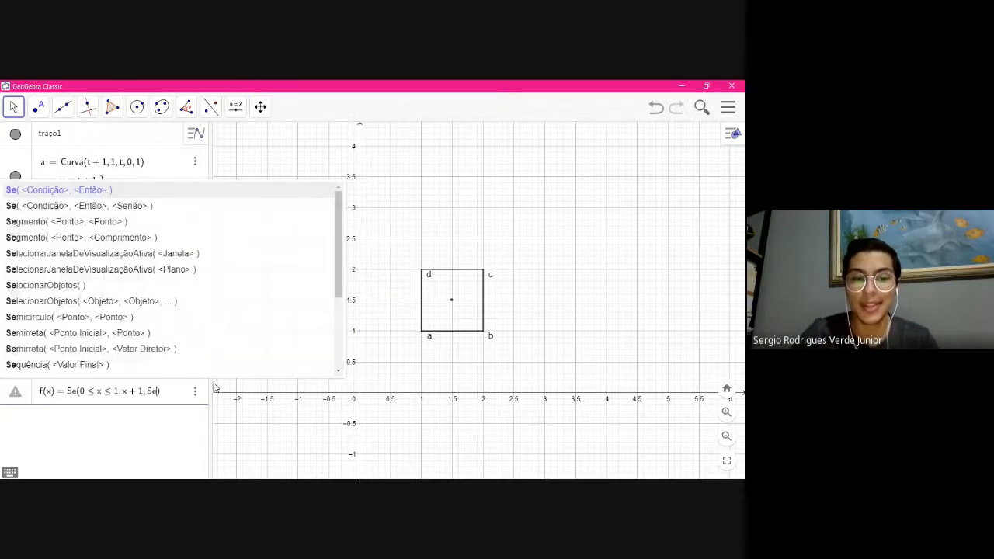
key("Return")
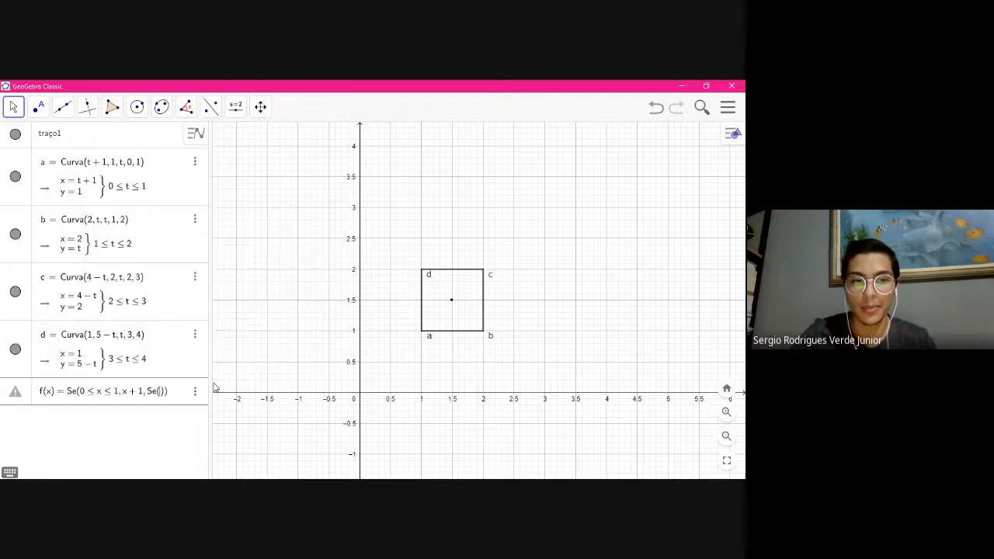
type("1<=x")
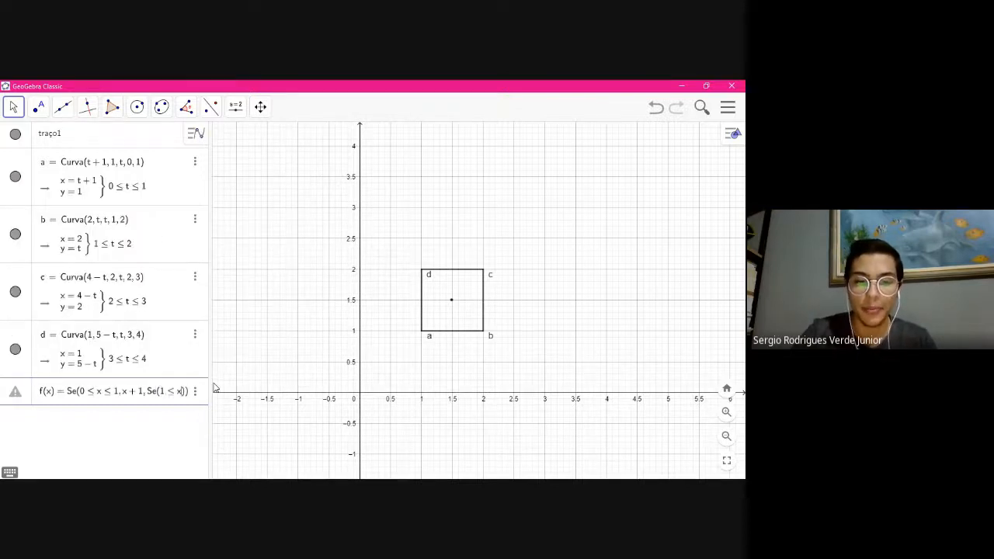
type("<=2")
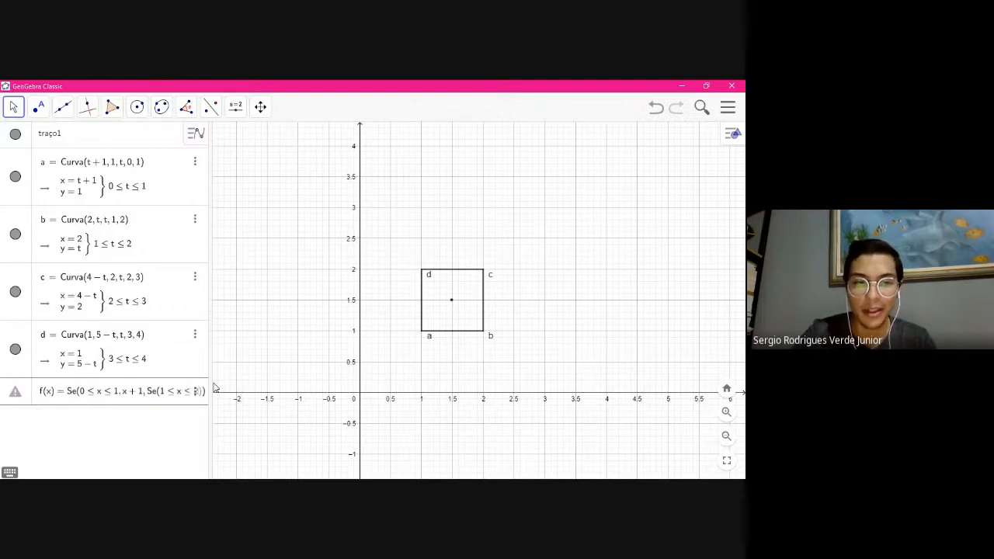
type(",")
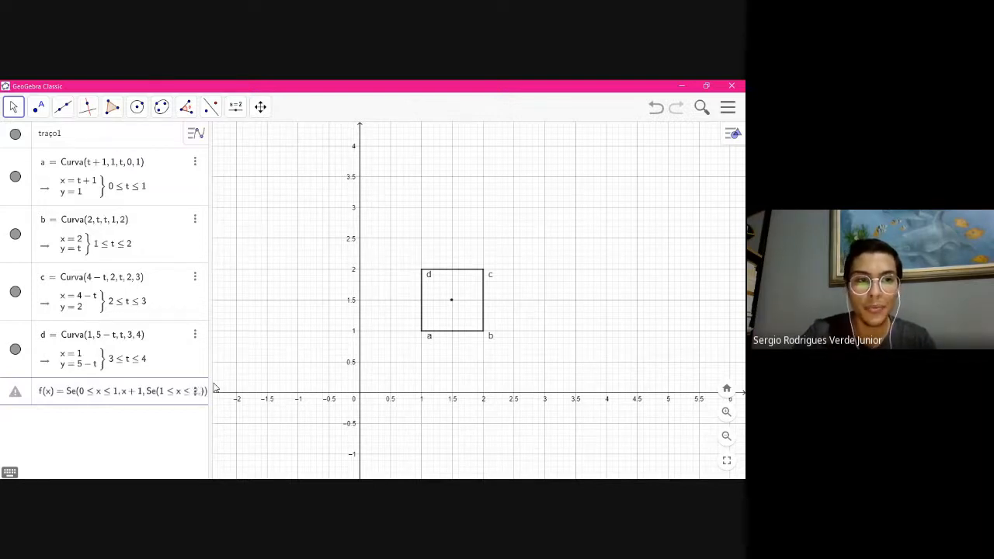
type("2")
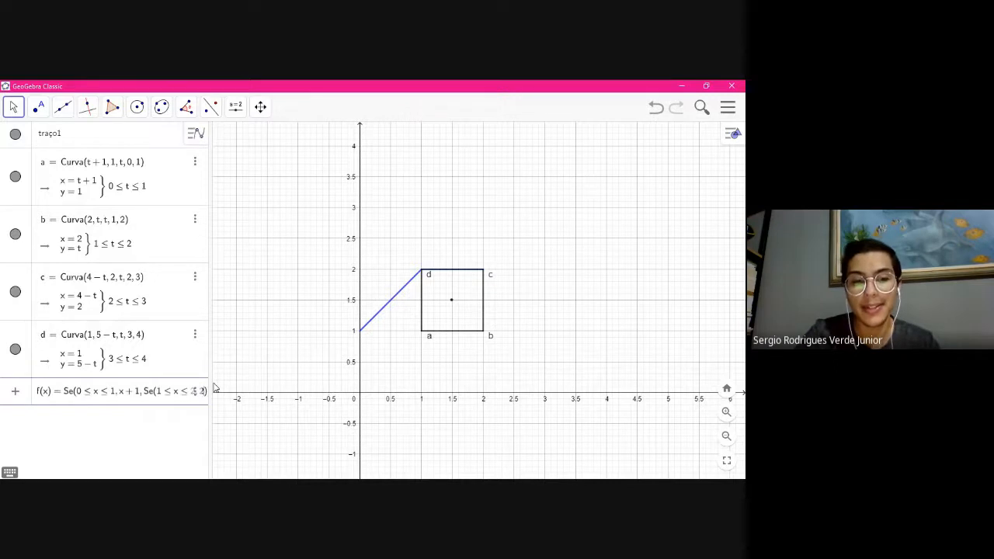
Nest another Se in f(x) with condition 2 ≤ x ≤ 3 and the expression 4 − x
type(",")
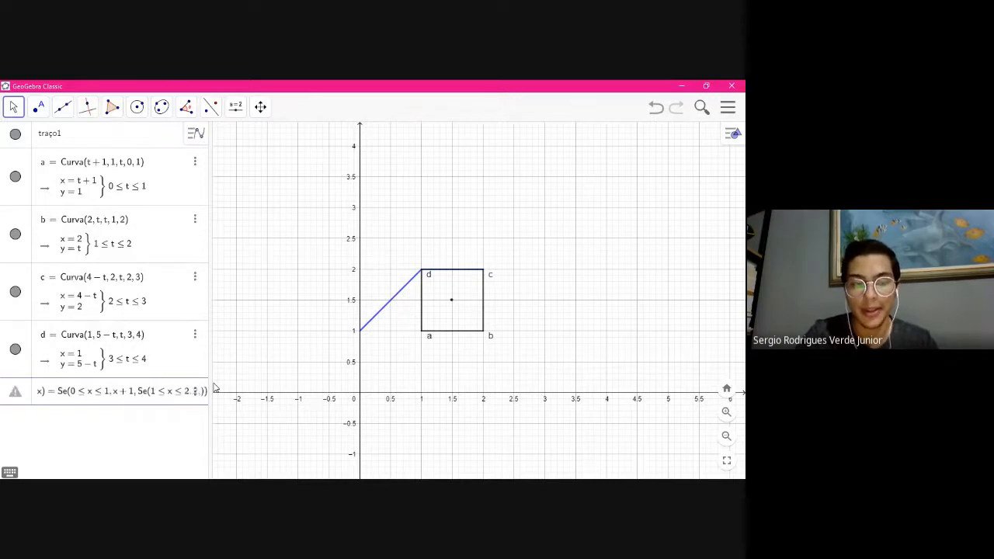
type("2,Se")
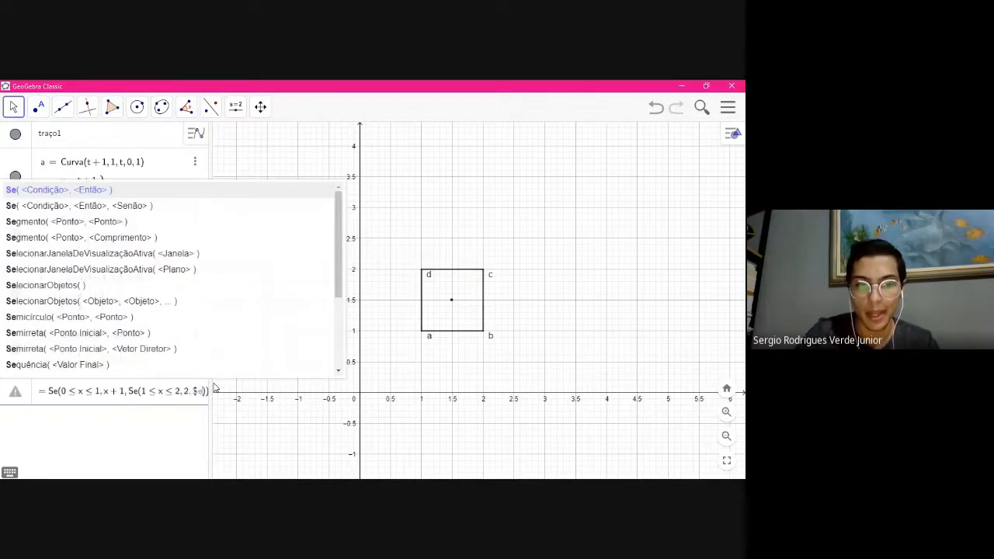
type("(")
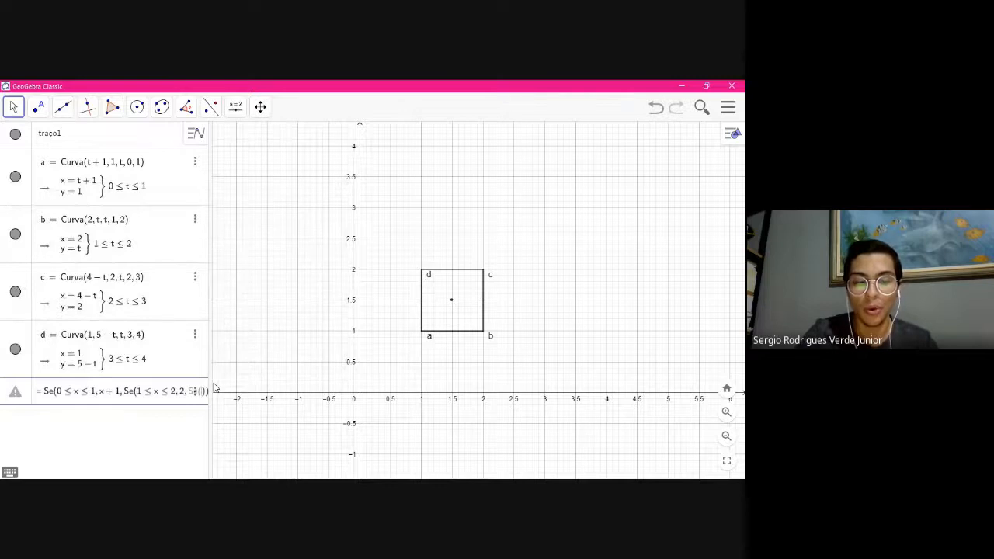
type("2<=x")
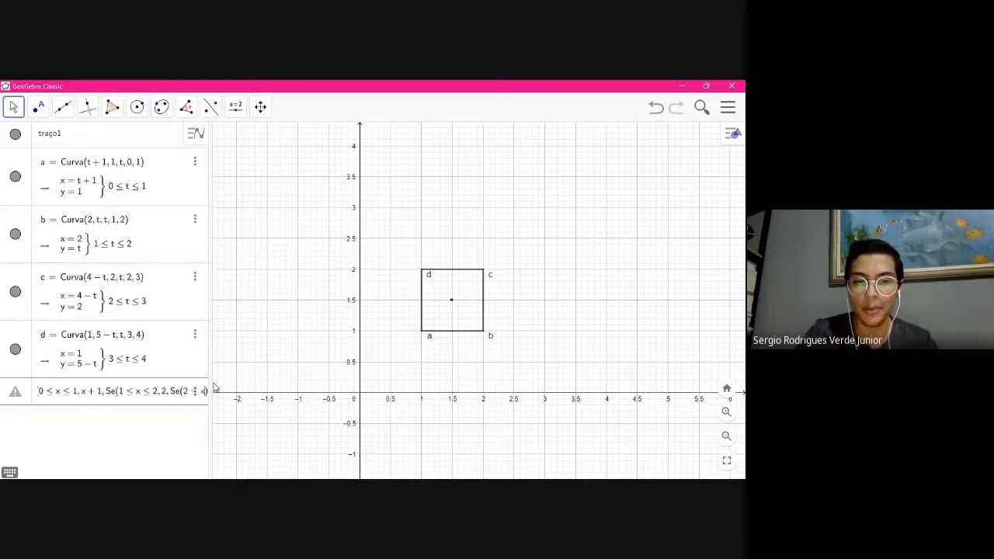
type("<=")
type("3")
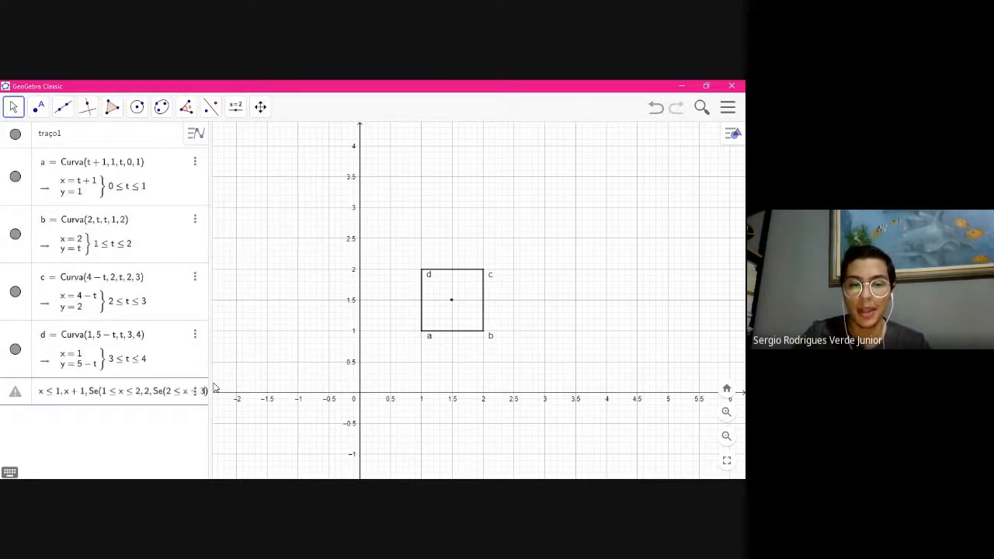
type(",")
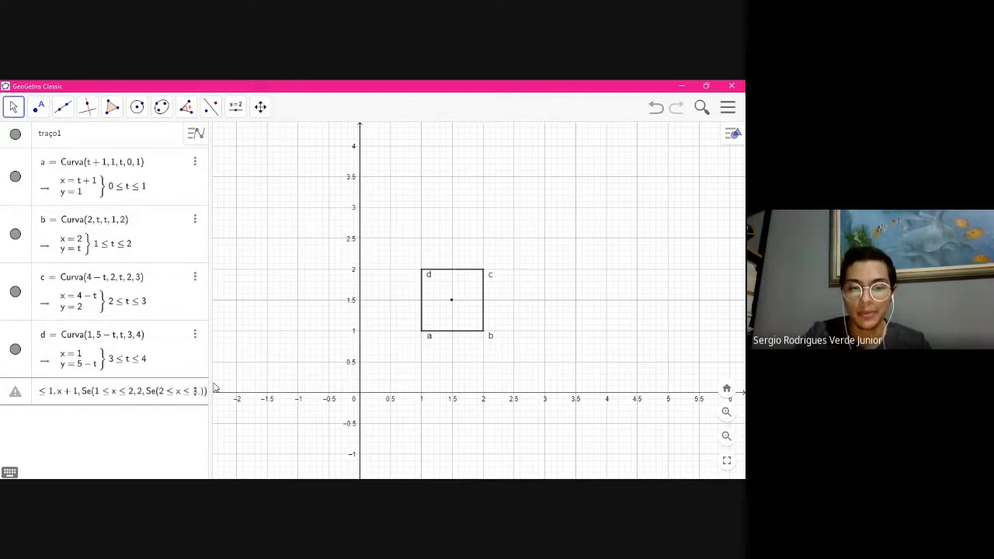
type("4-t")
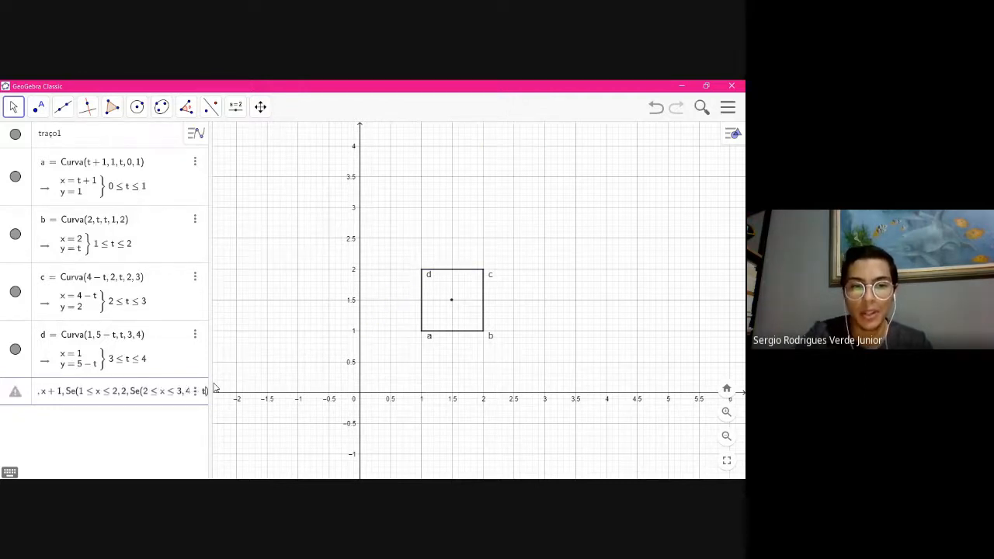
key("BackSpace")
type("x")
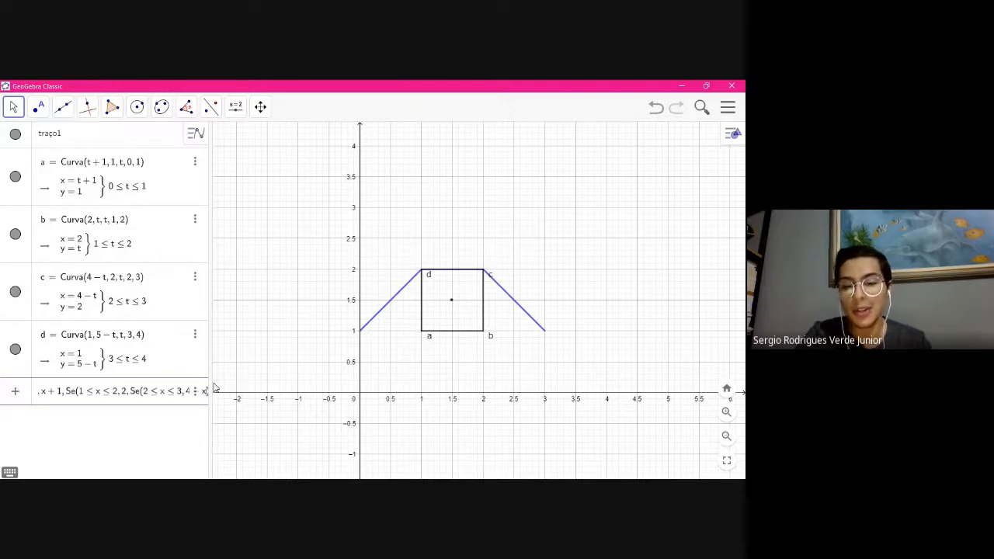
Complete f(x) with a last nested Se of condition 3 ≤ x ≤ 4 and value 1, and hide its graph
type(",Se")
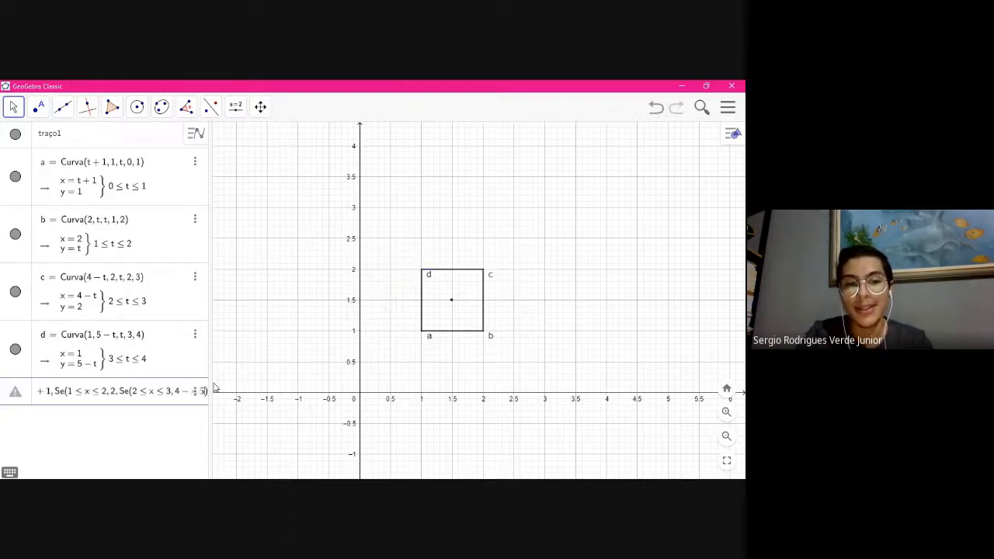
type("(")
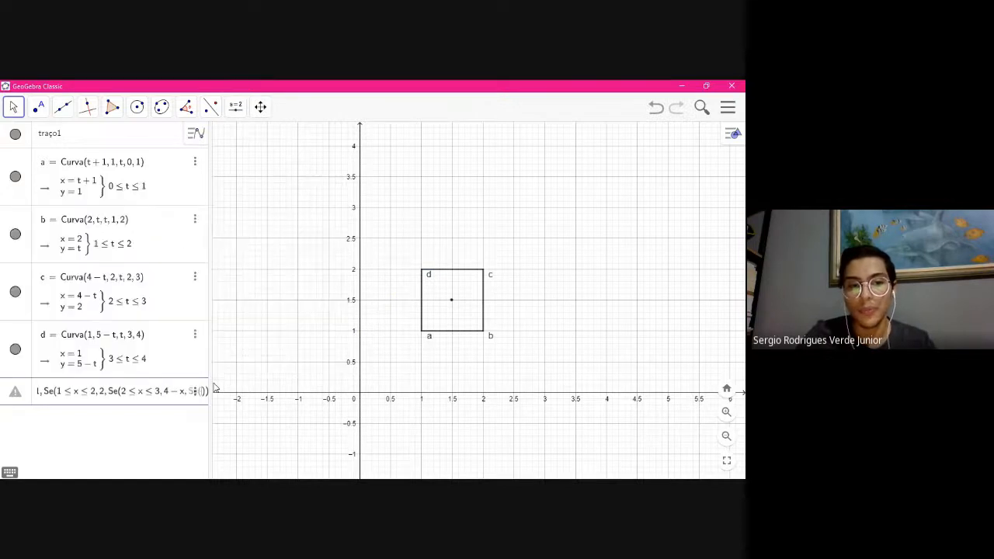
type("3")
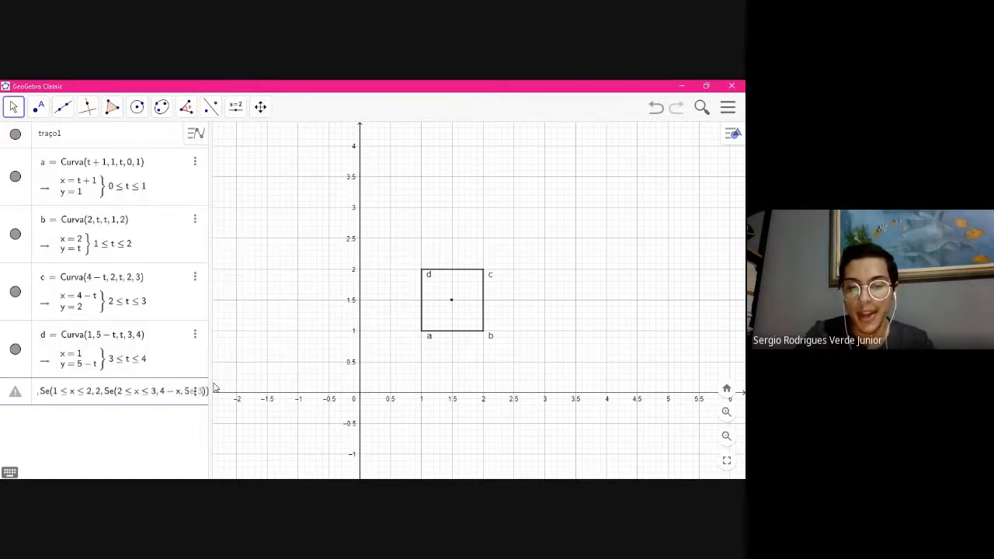
type("<=")
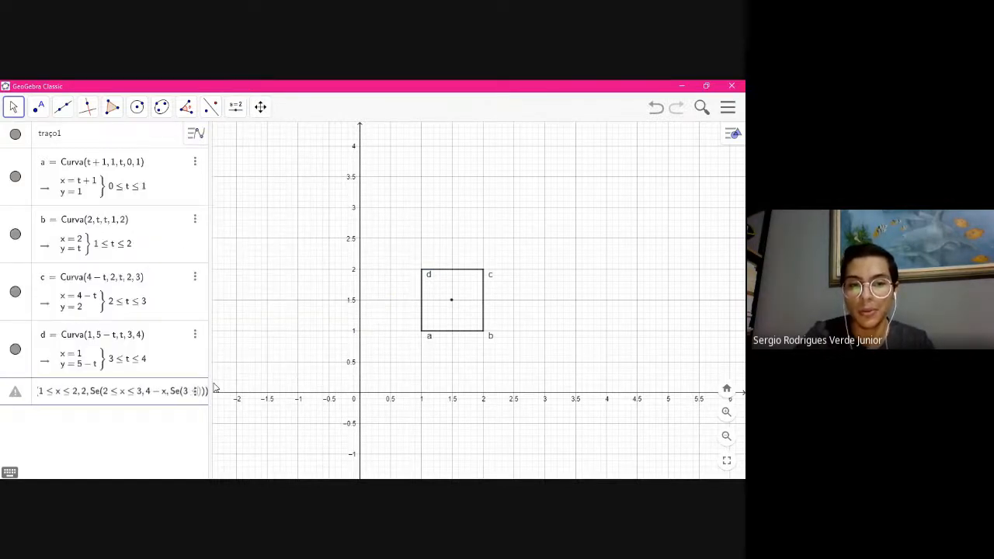
type("x<=4")
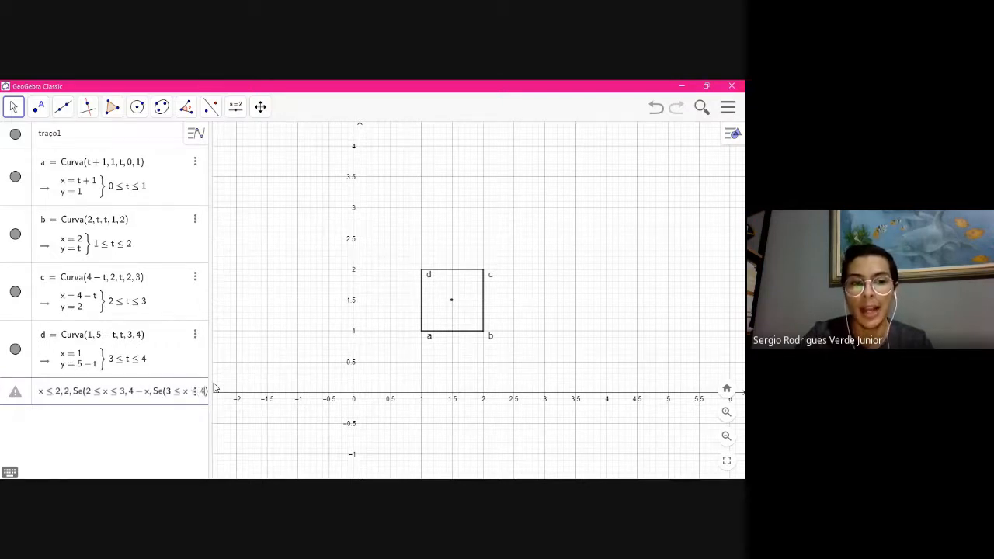
type(")")
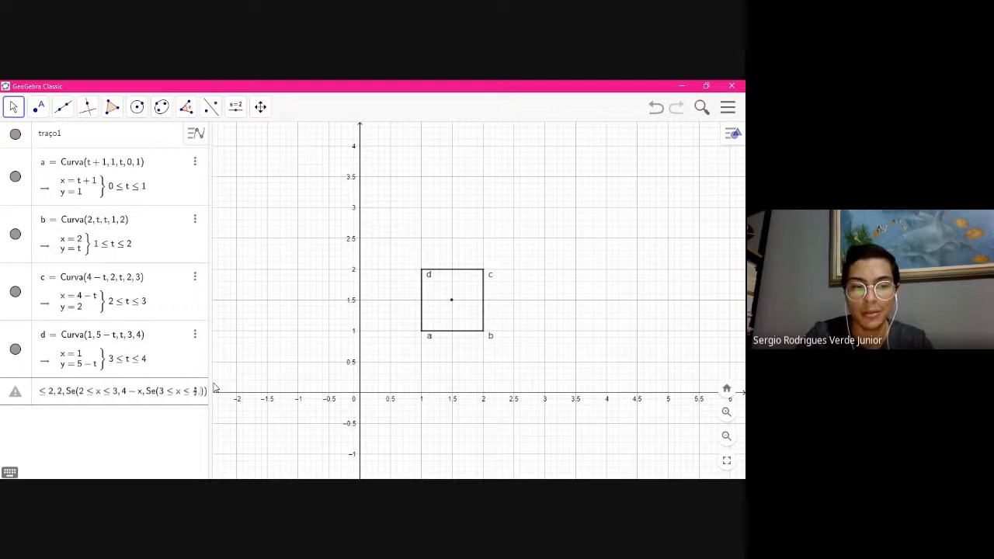
type(",1")
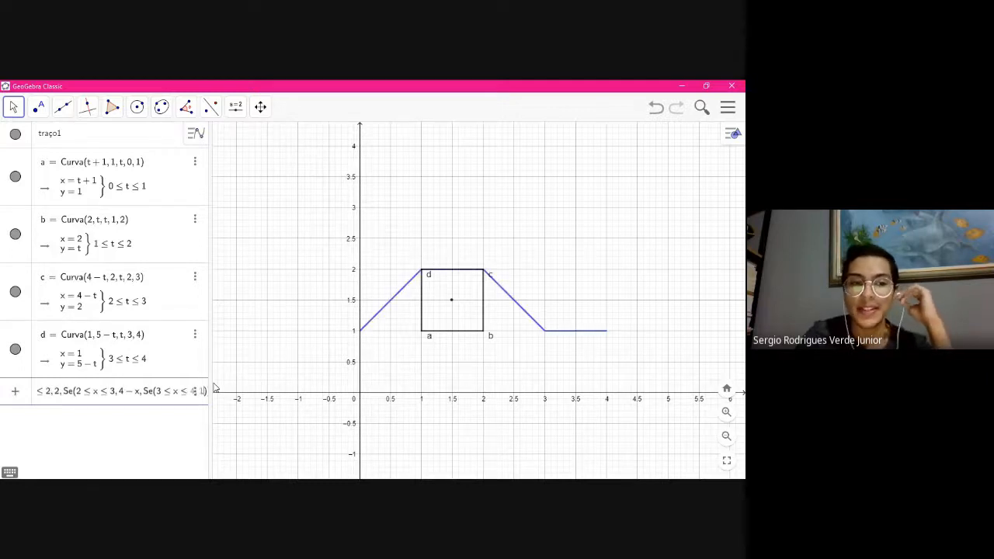
key("Return")
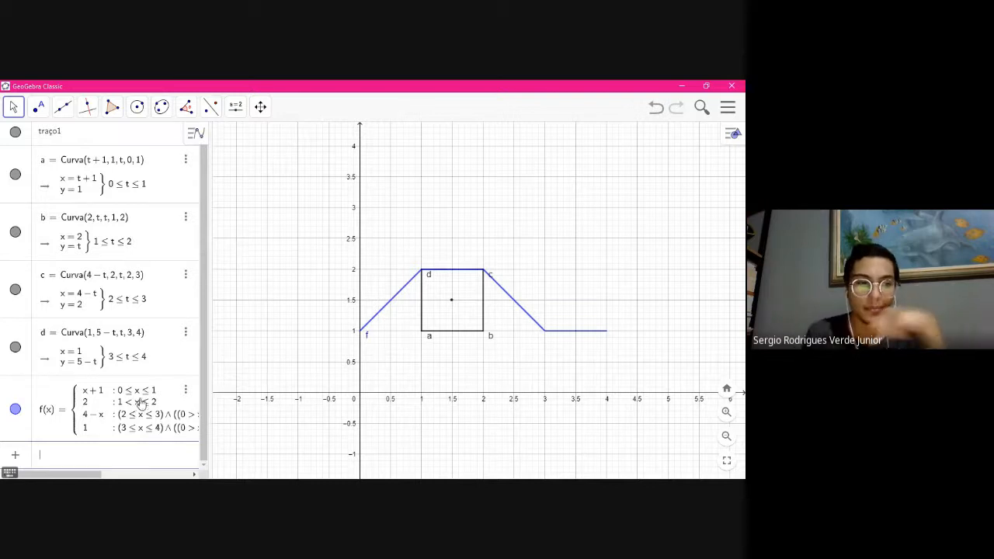
left_click(15, 410)
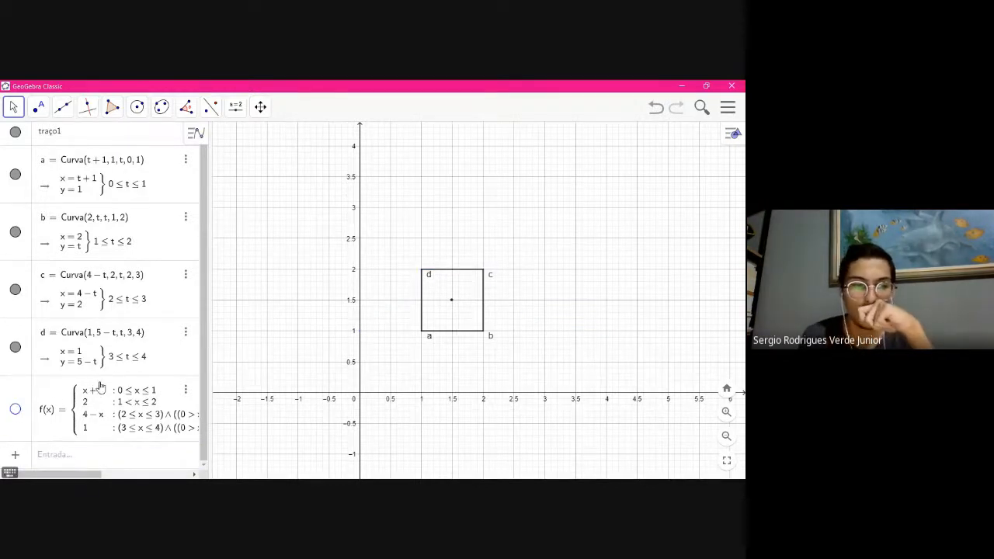
Paste the y-coordinate Se function with pieces 1, x, 2 and 5 − x on unit intervals from 0 to 4, and hide its graph
scroll(120, 368, "up", 1)
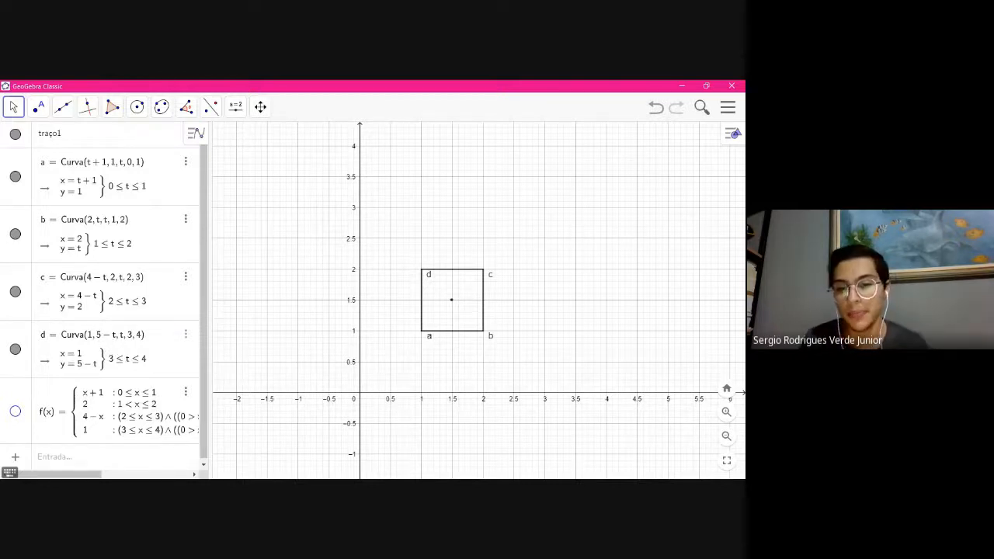
key("alt+Tab")
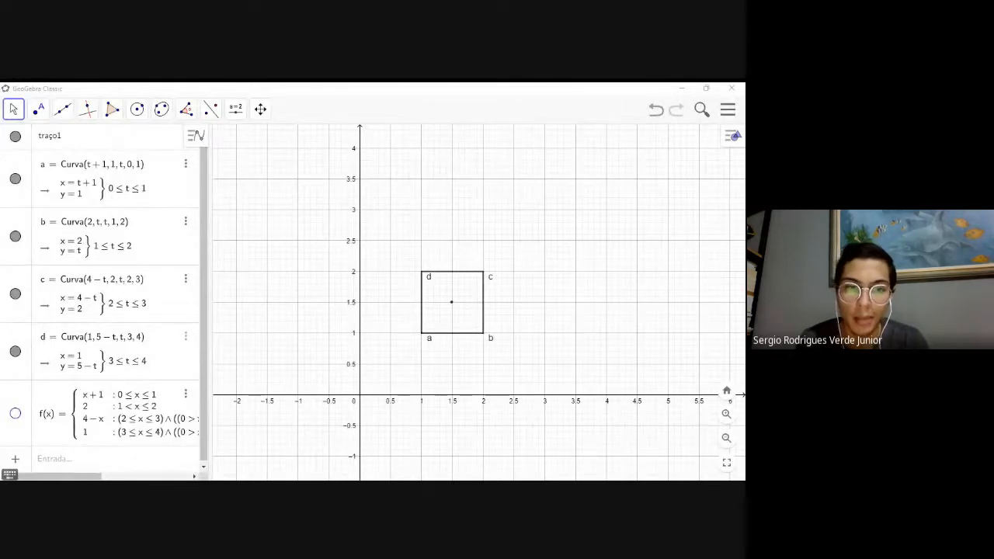
left_click(115, 461)
key("ctrl+v")
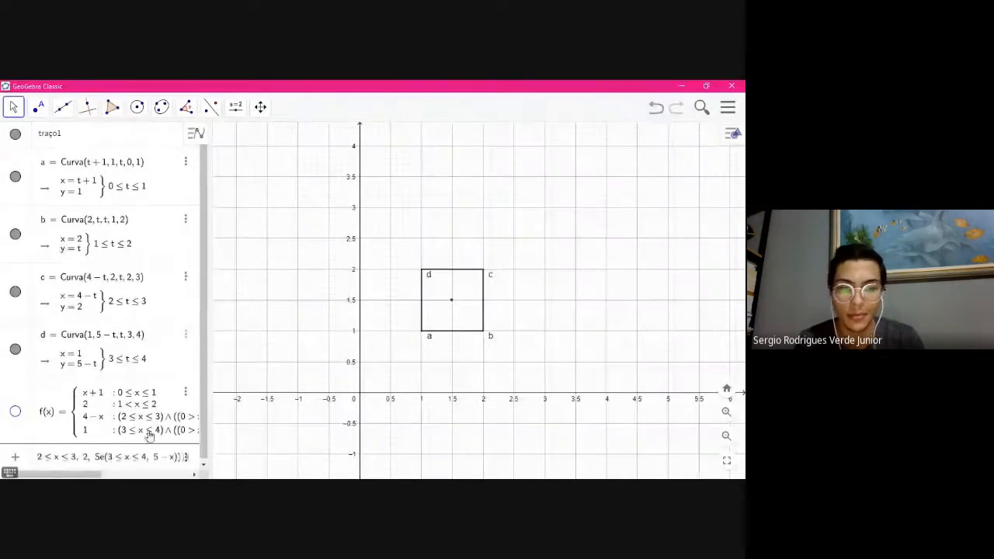
key("Return")
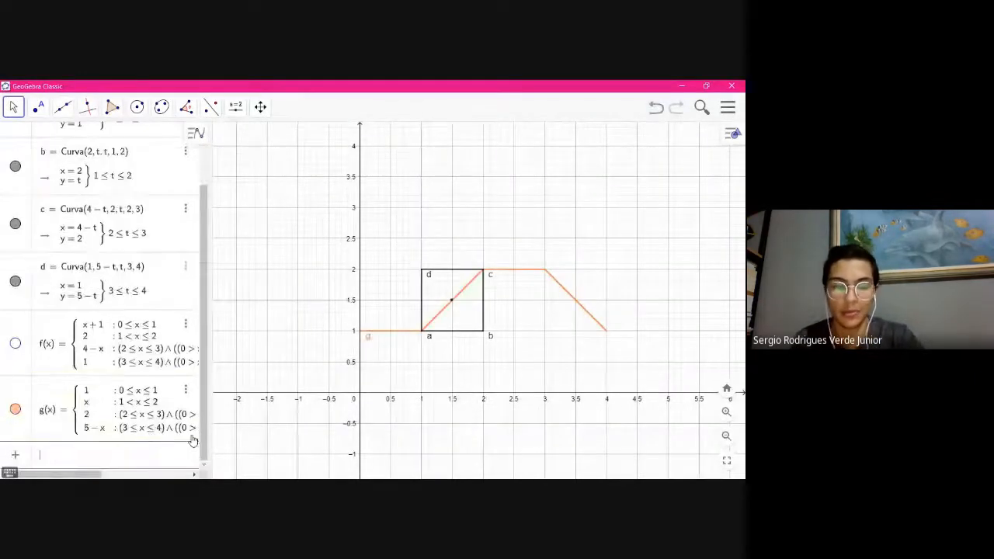
left_click(15, 409)
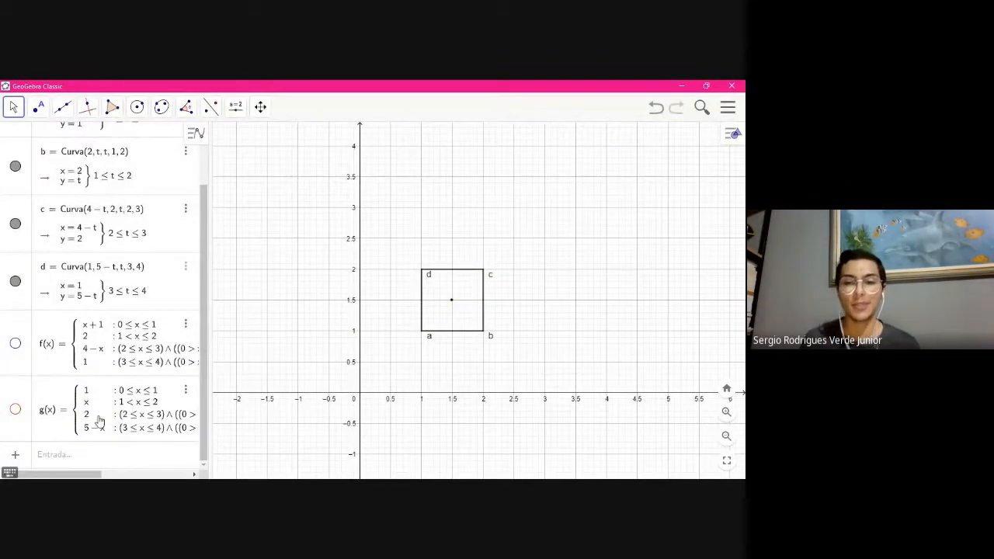
Create a single curve from both piecewise functions with Curva(f(t), g(t), t, 0, 3)
left_click(89, 461)
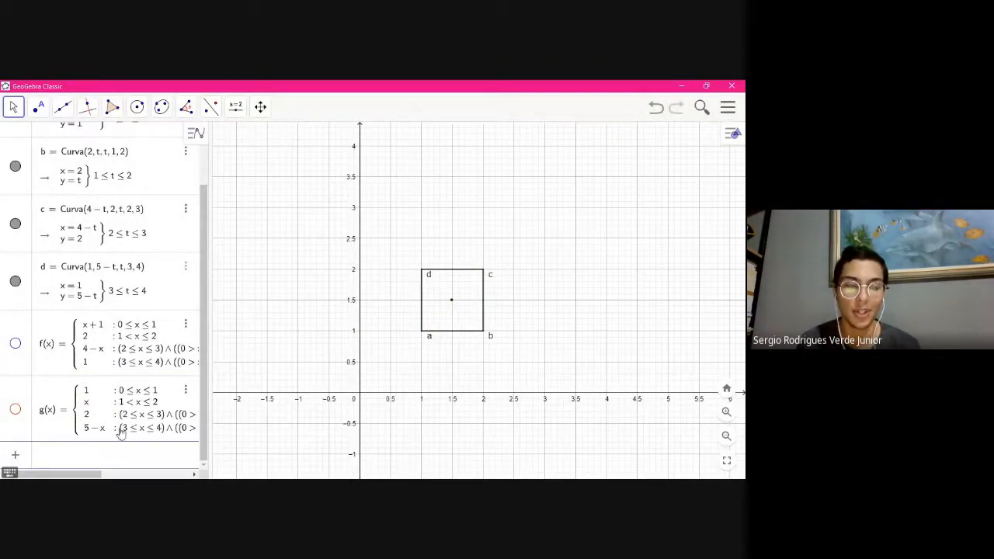
scroll(136, 397, "up", 2)
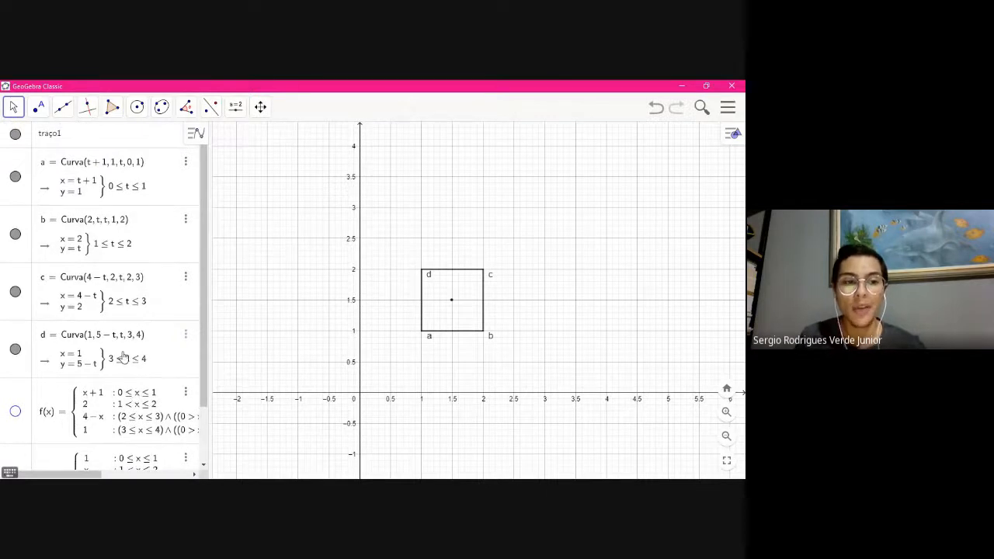
scroll(124, 361, "down", 2)
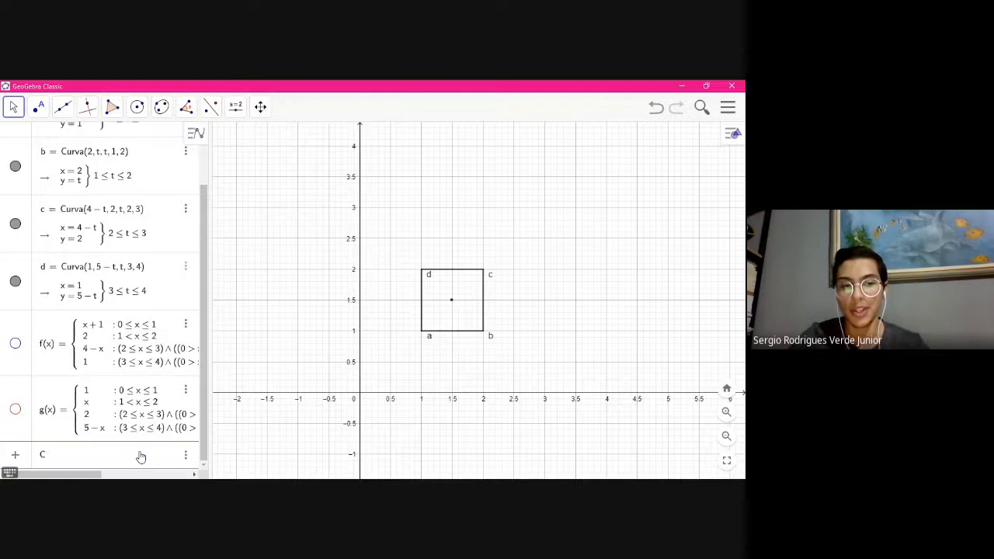
type("urva(f(t), g(t), t, 0")
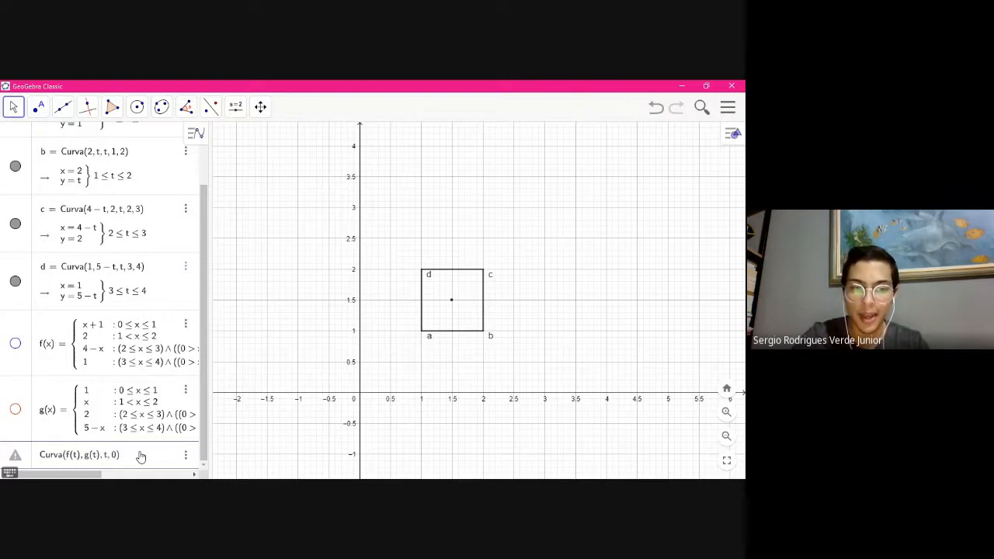
type(",3")
key("Return")
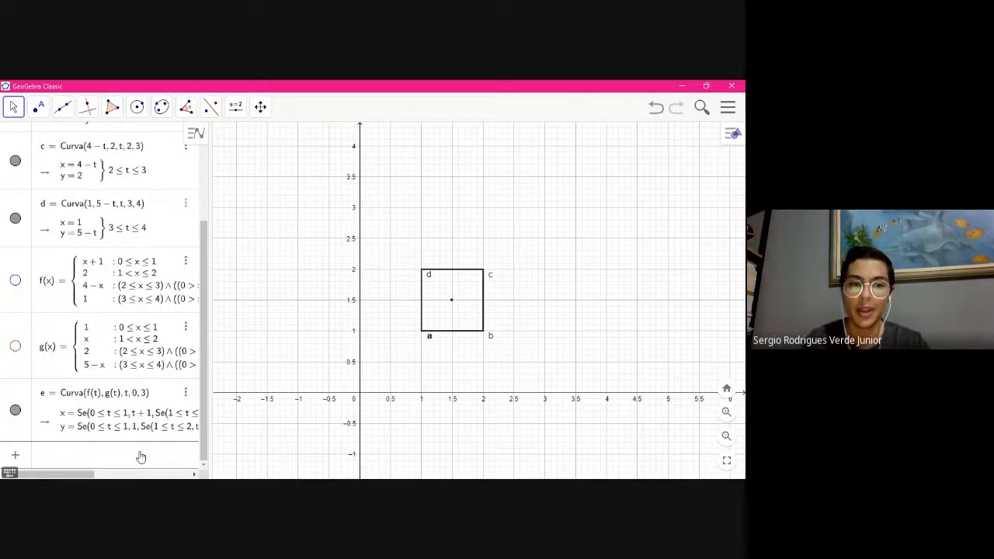
Hide the four separate segment curves a, b, c and d of the square
scroll(78, 333, "up", 5)
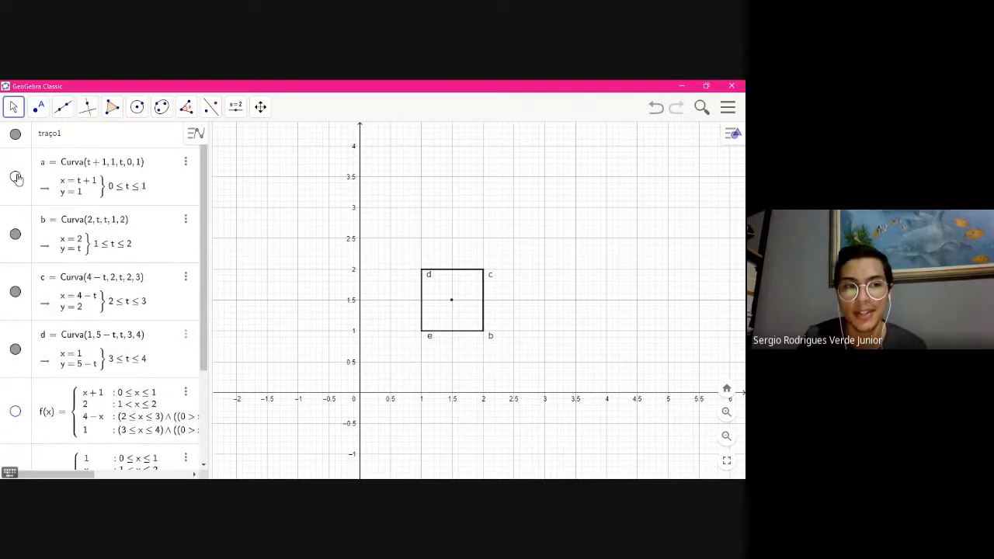
left_click(15, 233)
left_click(15, 291)
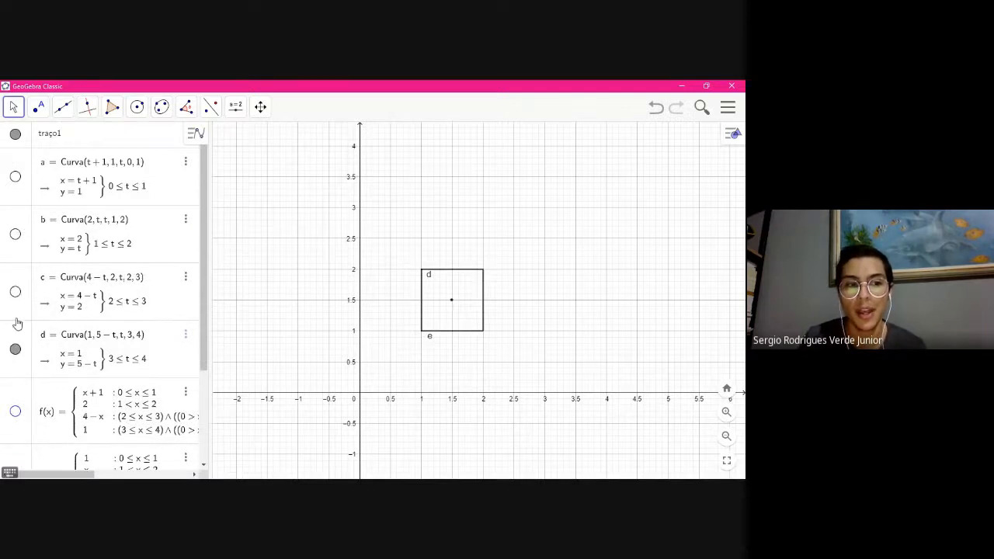
left_click(15, 349)
Set the end parameter of the merged curve e to 4, giving Curva(f(t), g(t), t, 0, 4)
scroll(56, 300, "down", 3)
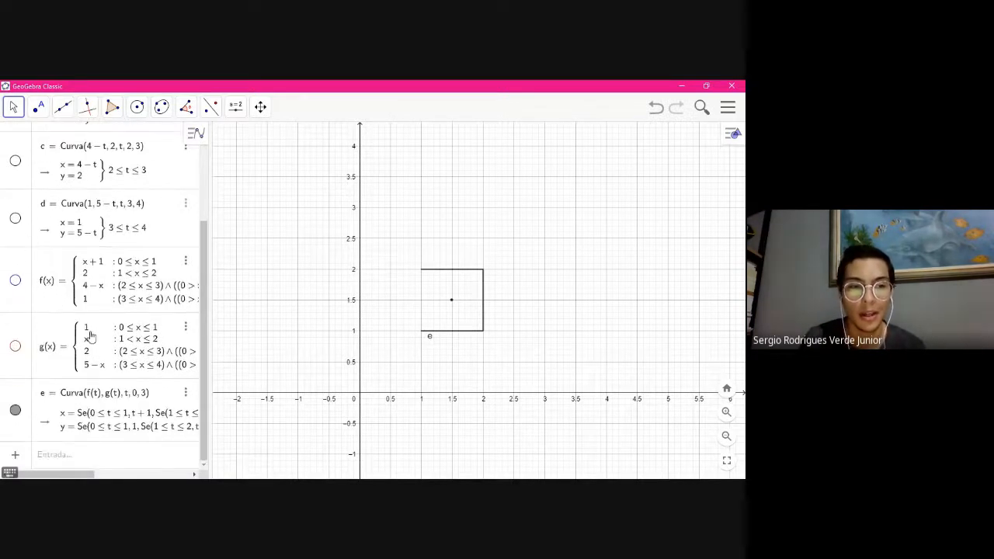
left_click(147, 395)
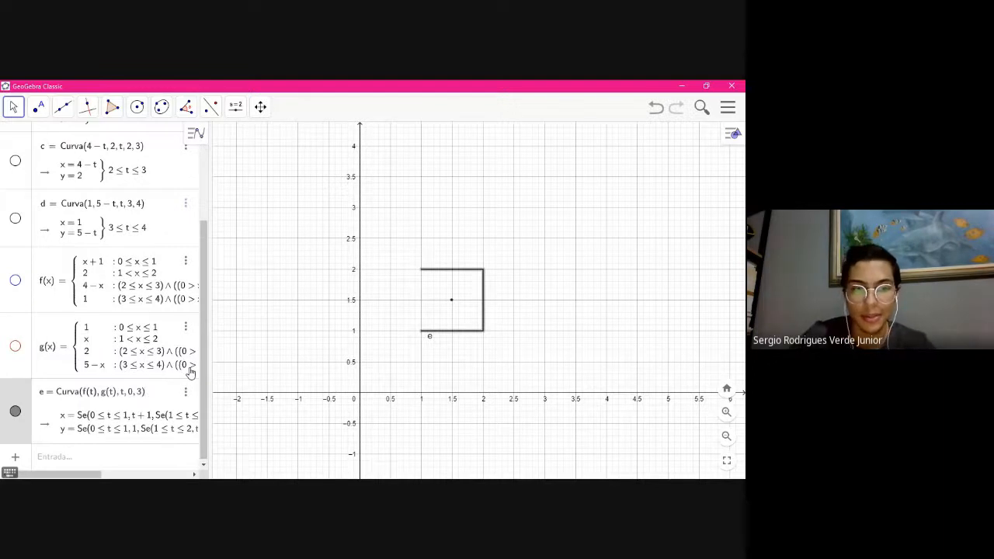
key("BackSpace")
type("4")
key("Return")
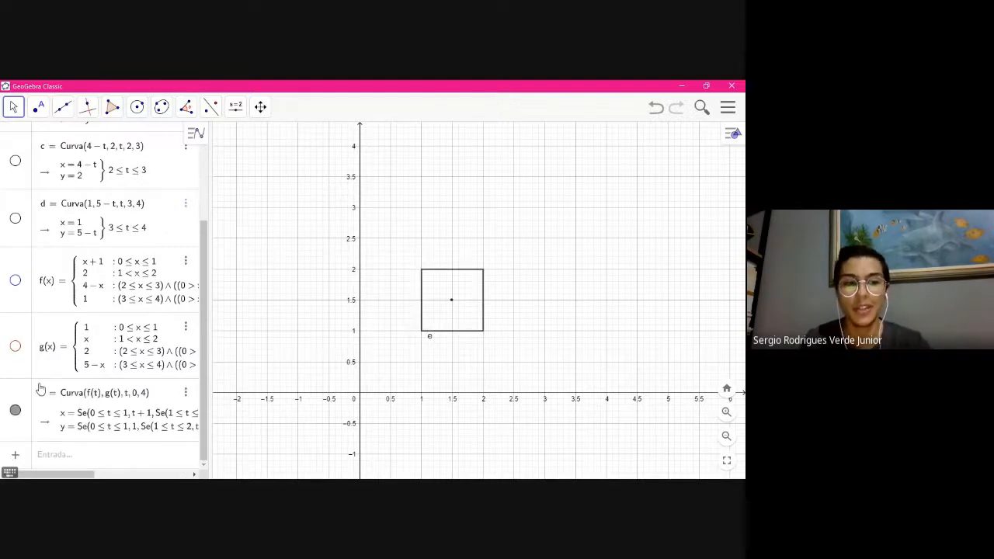
Toggle the visibility of curve e off and on to check that it alone draws the whole square
left_click(13, 414)
left_click(13, 414)
left_click(13, 414)
left_click(14, 414)
left_click(13, 414)
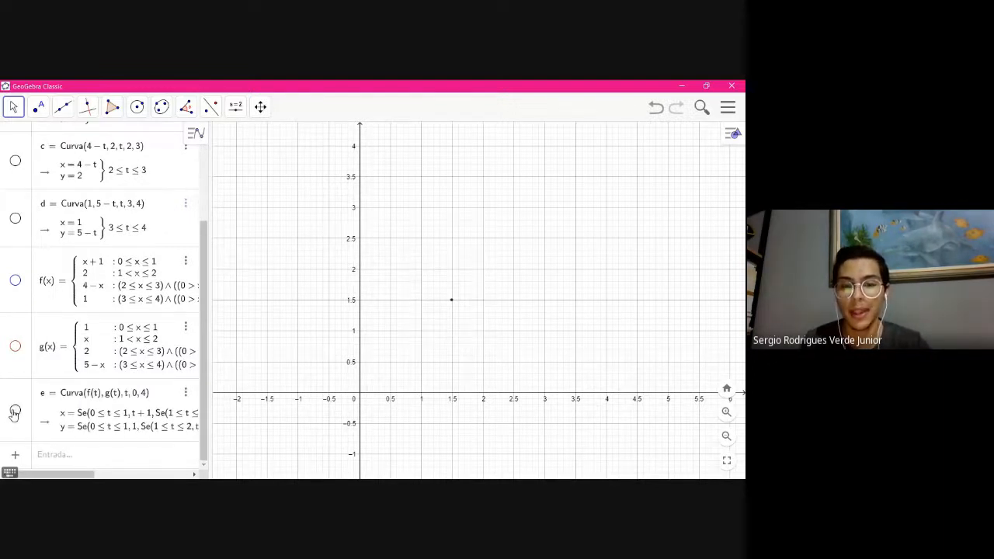
left_click(13, 414)
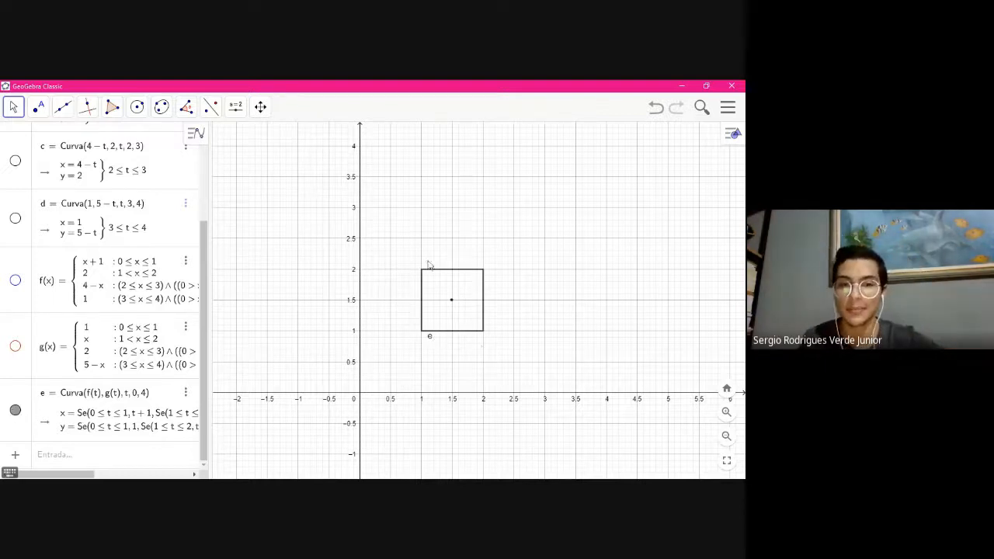
scroll(145, 363, "up", 4)
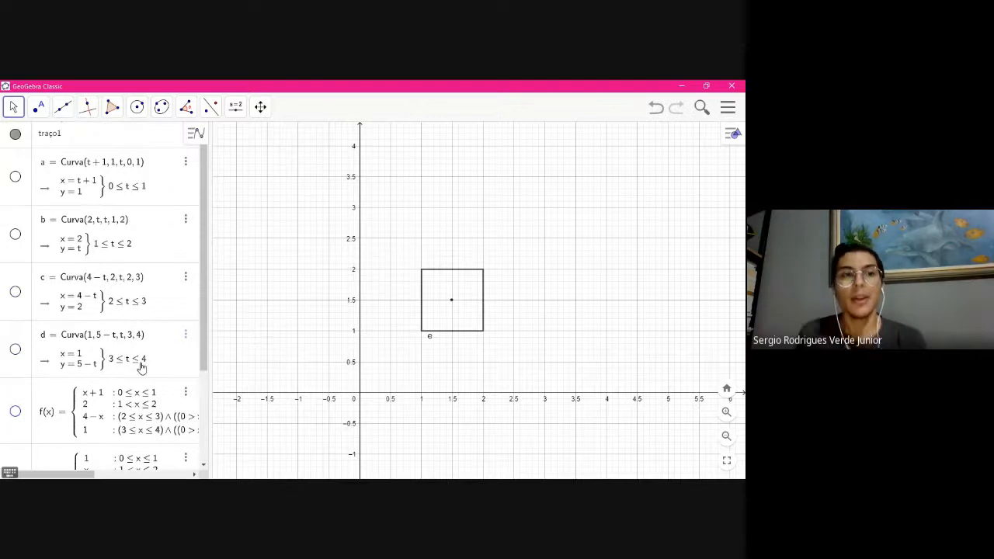
scroll(147, 354, "down", 3)
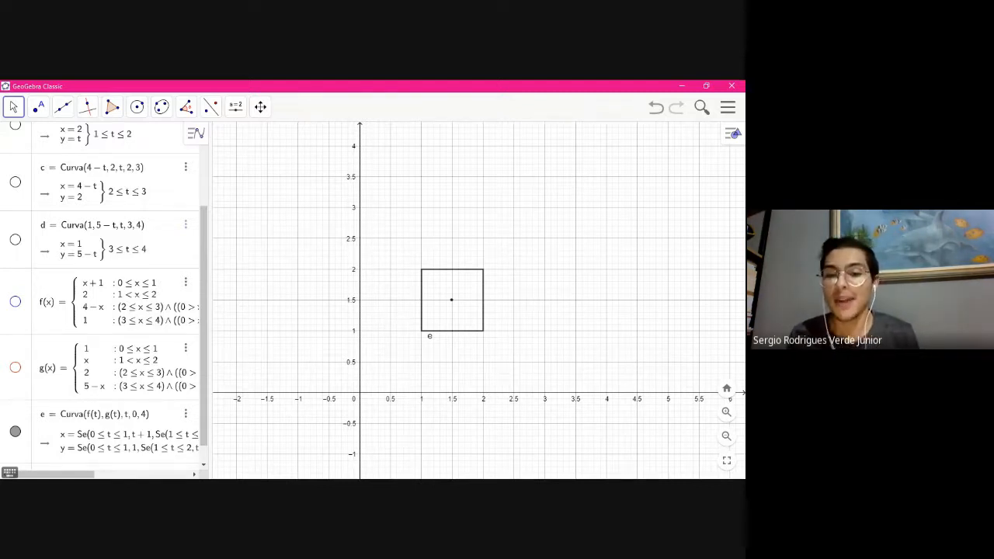
key("alt+Tab")
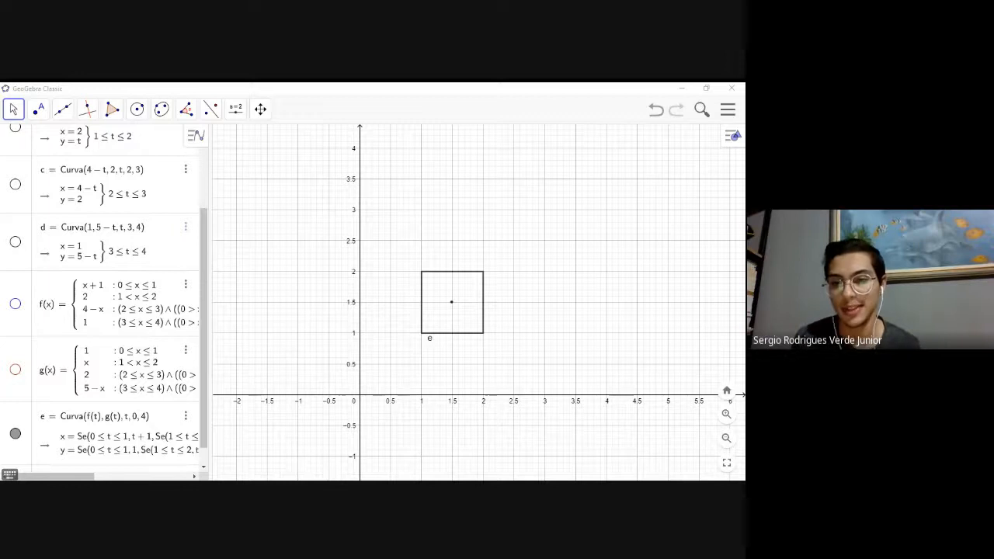
left_click(410, 443)
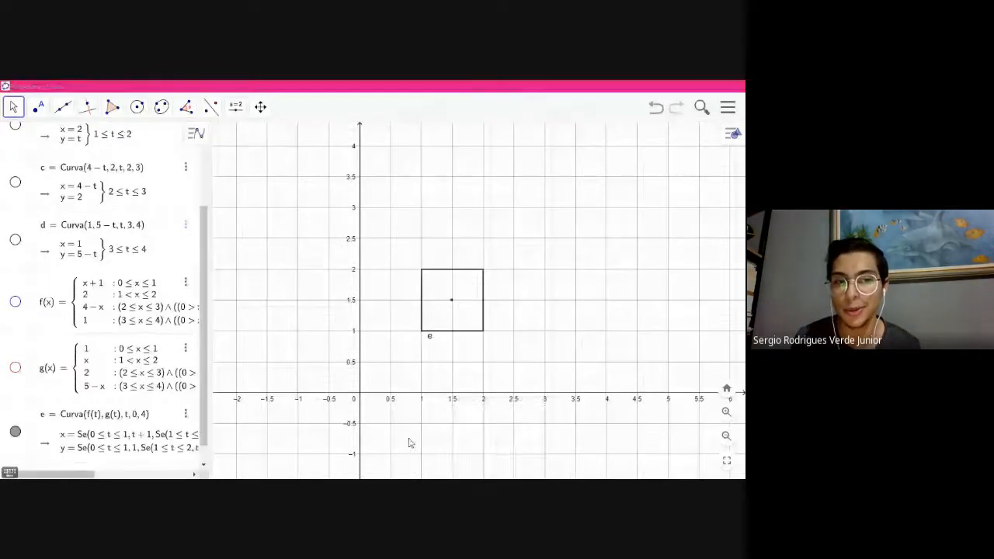
Select the full definition of the merged curve, e = Curva(f(t), g(t), t, 0, 4), switching to another window and back
left_click(151, 419)
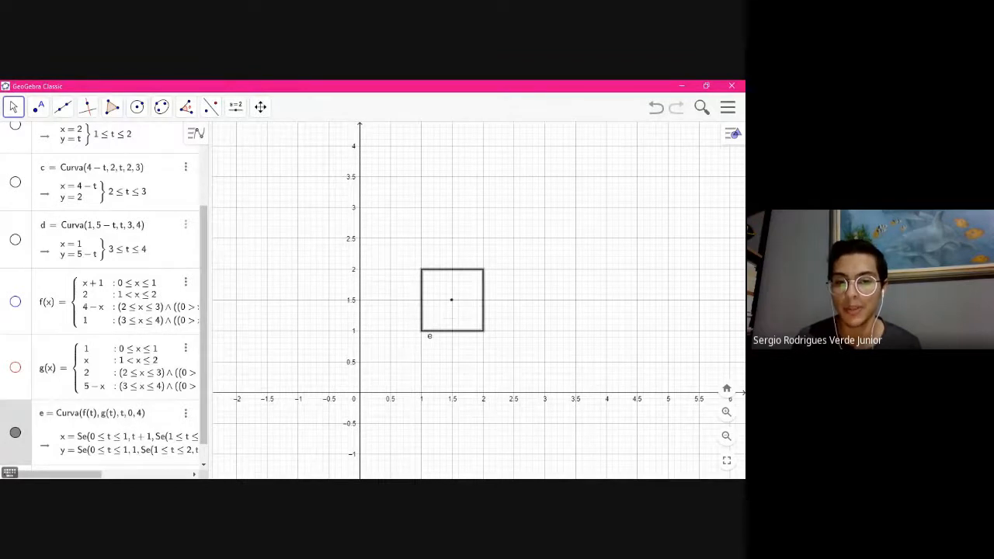
key("alt+Tab")
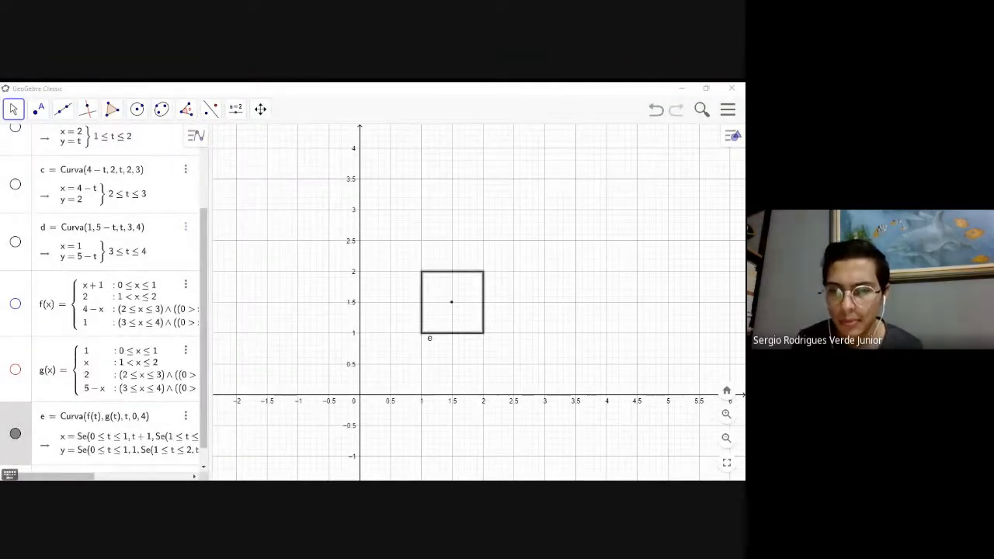
key("alt+Tab")
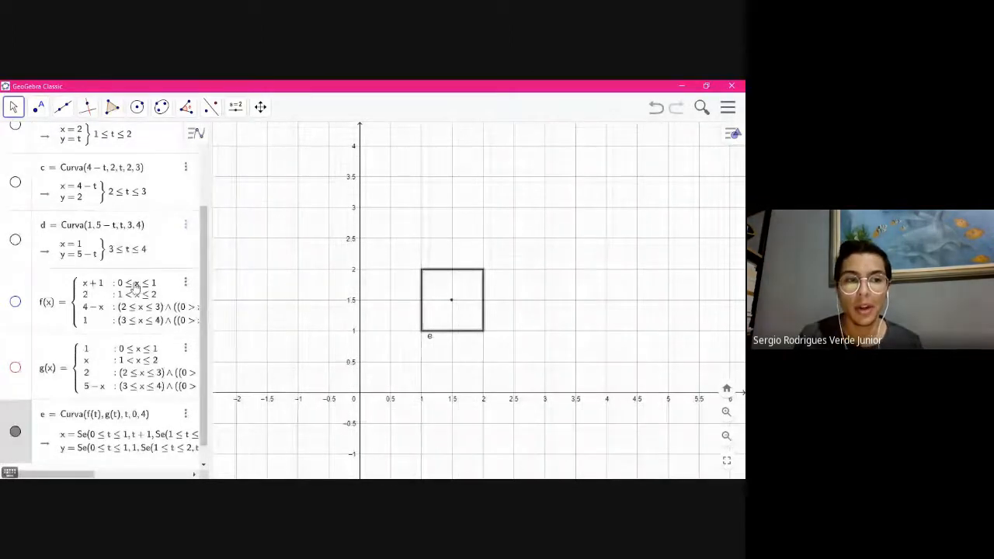
left_click(130, 417)
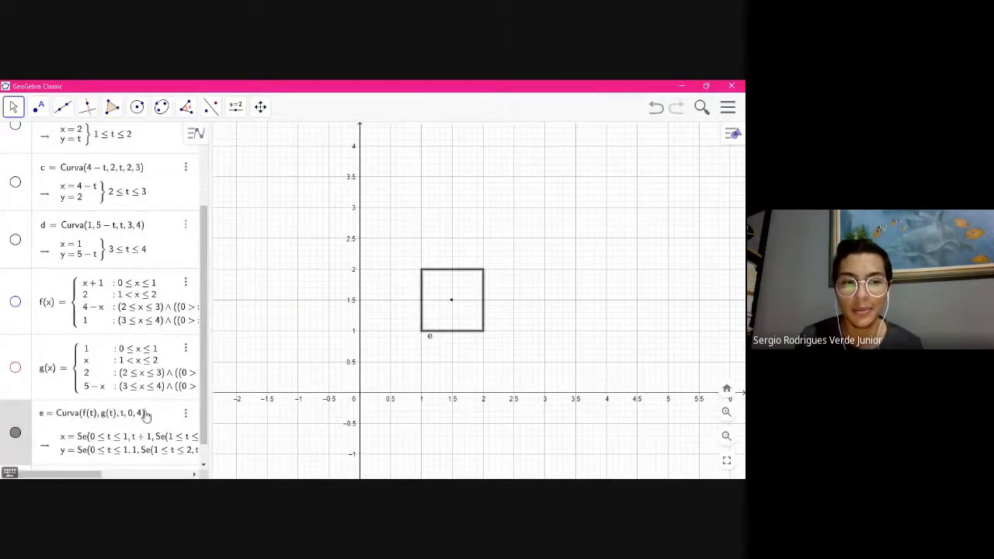
left_click_drag(146, 414, 86, 415)
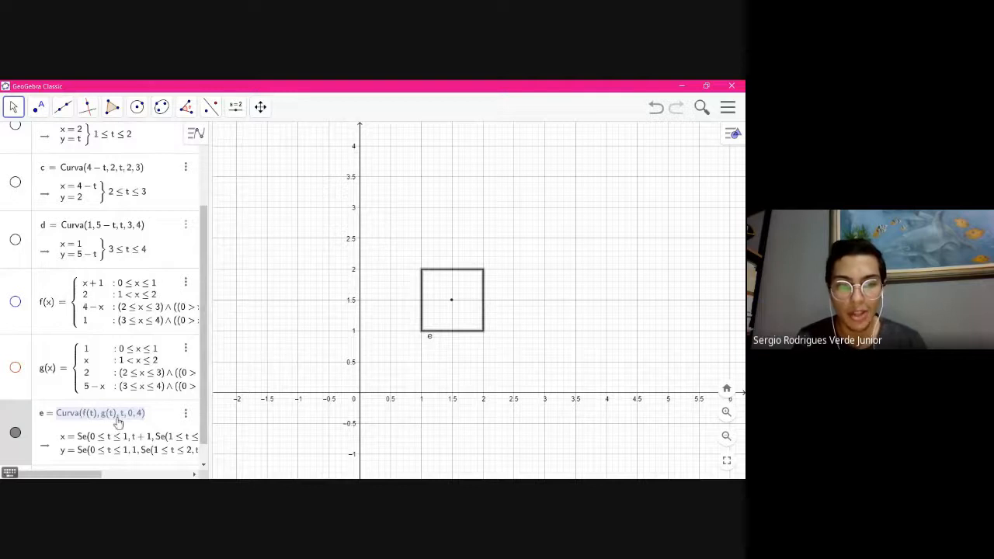
key("alt+Tab")
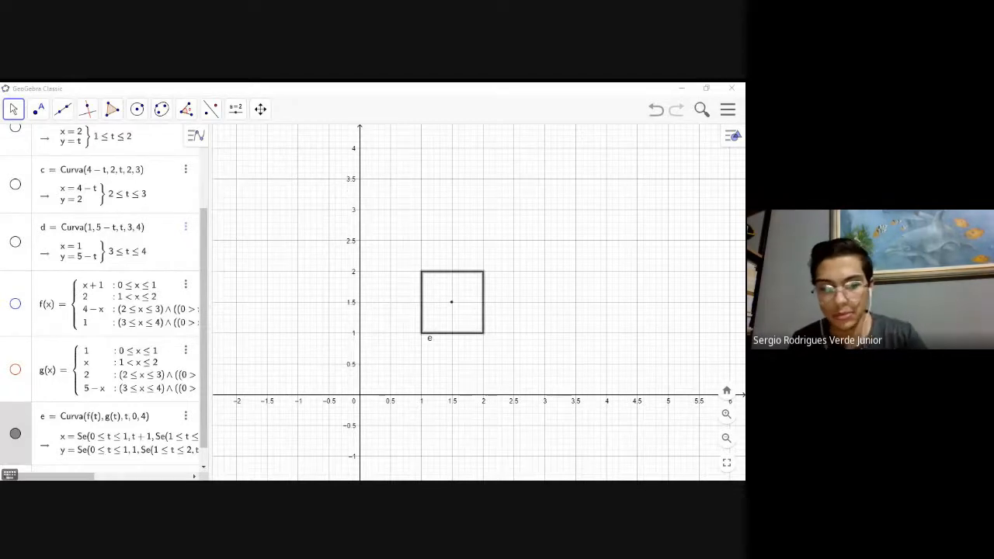
key("alt+Tab")
left_click(185, 416)
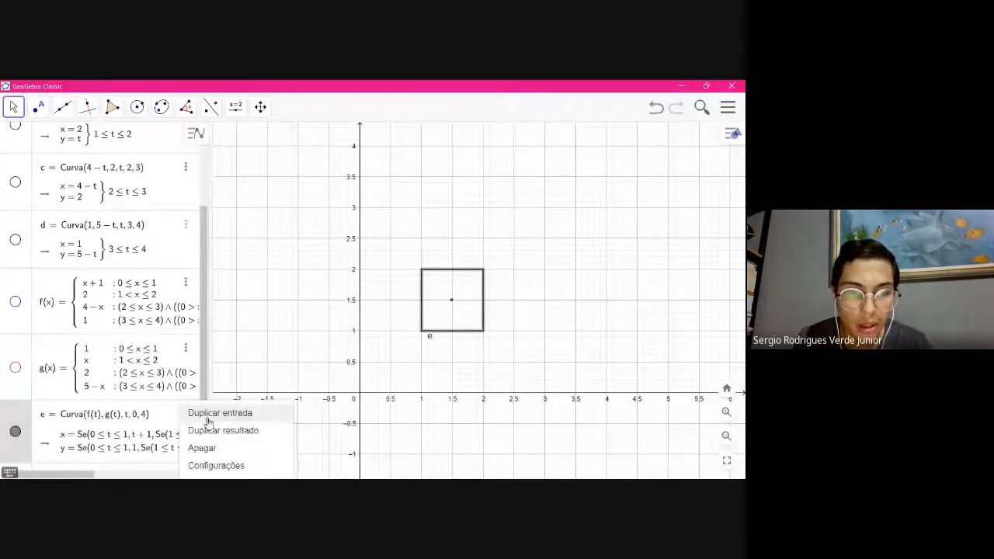
left_click(208, 415)
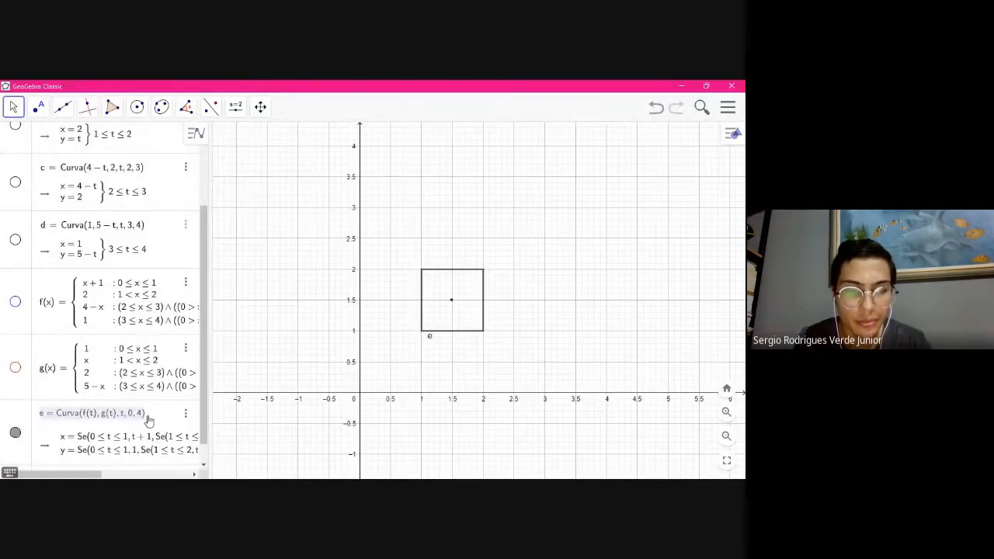
key("alt+Tab")
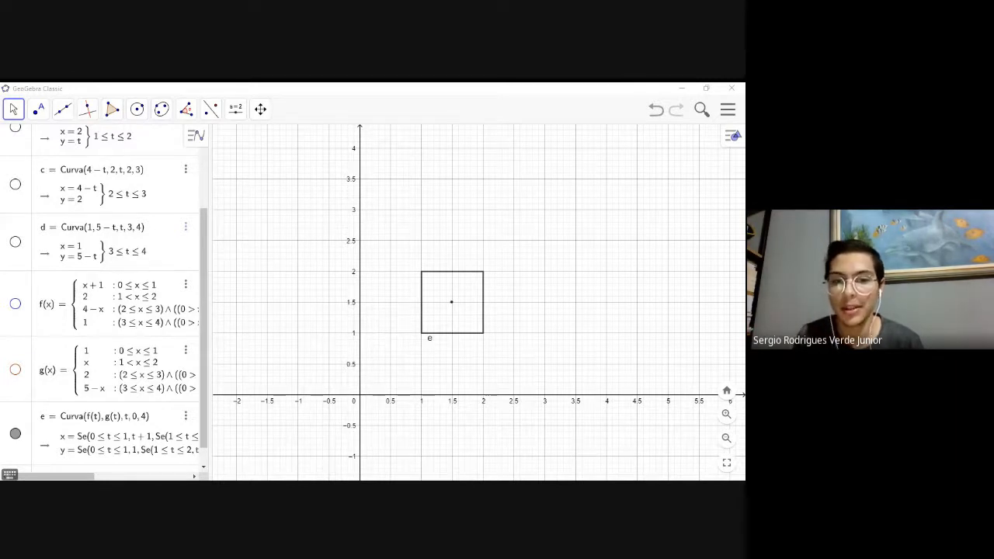
key("alt+Tab")
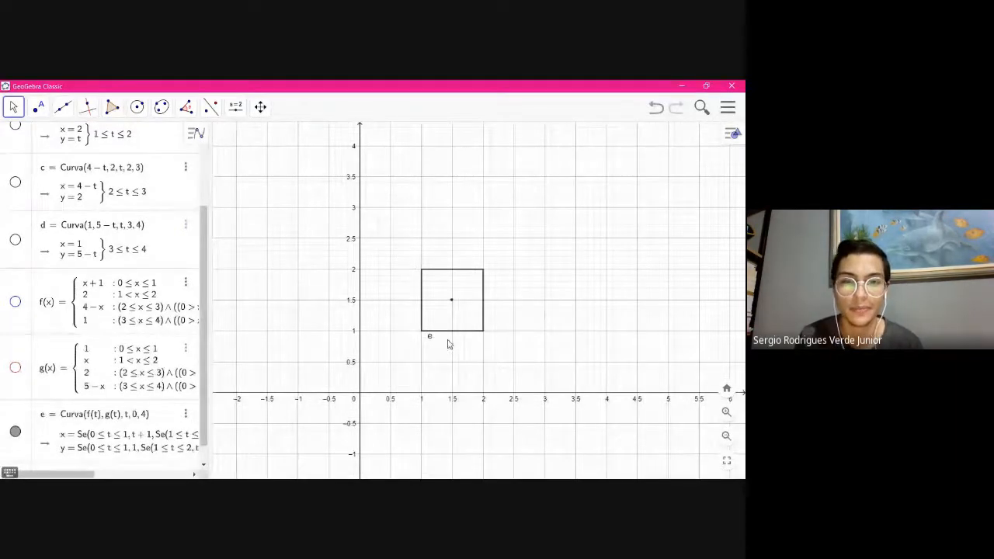
Hide the merged square curve e and delete the pen stroke traço1
left_click(16, 433)
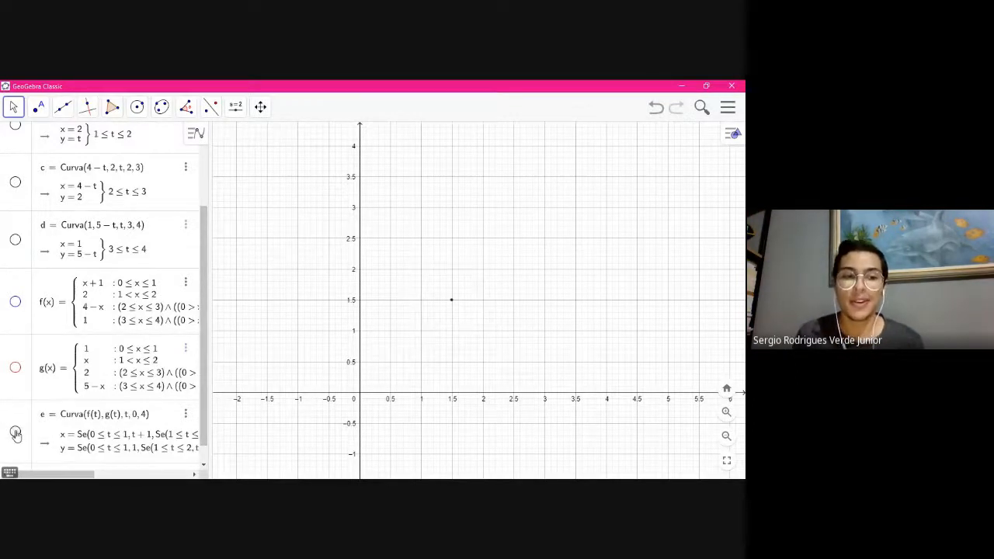
scroll(80, 453, "down", 1)
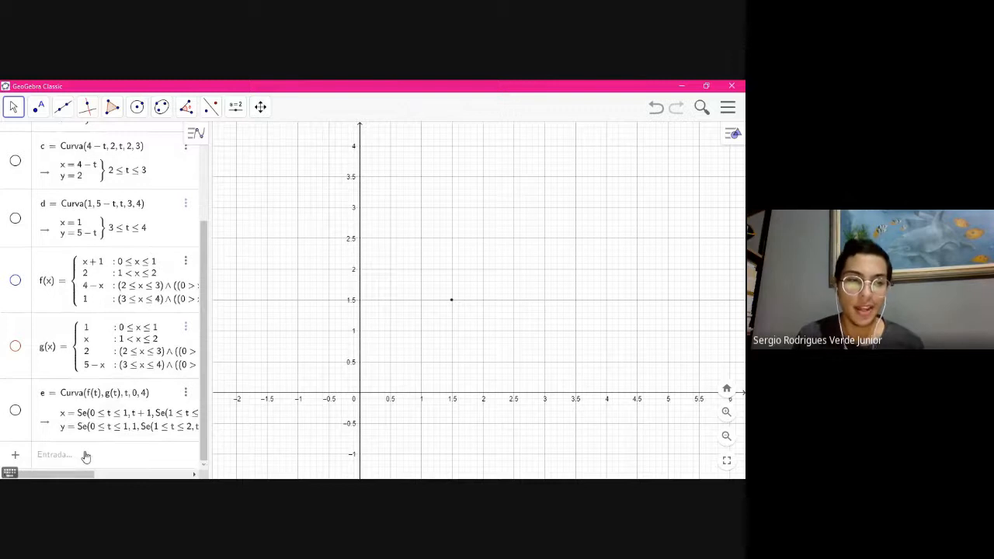
left_click(84, 457)
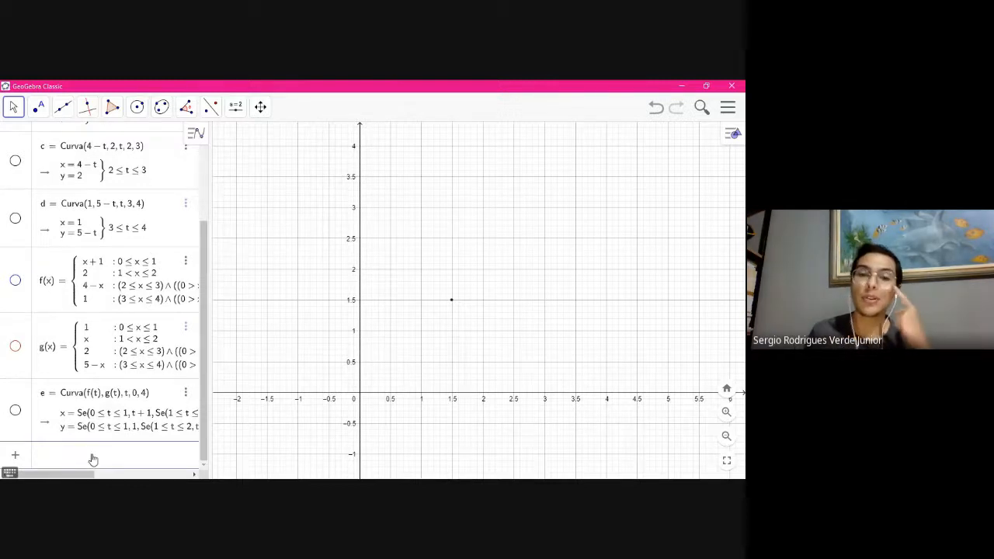
scroll(117, 194, "up", 3)
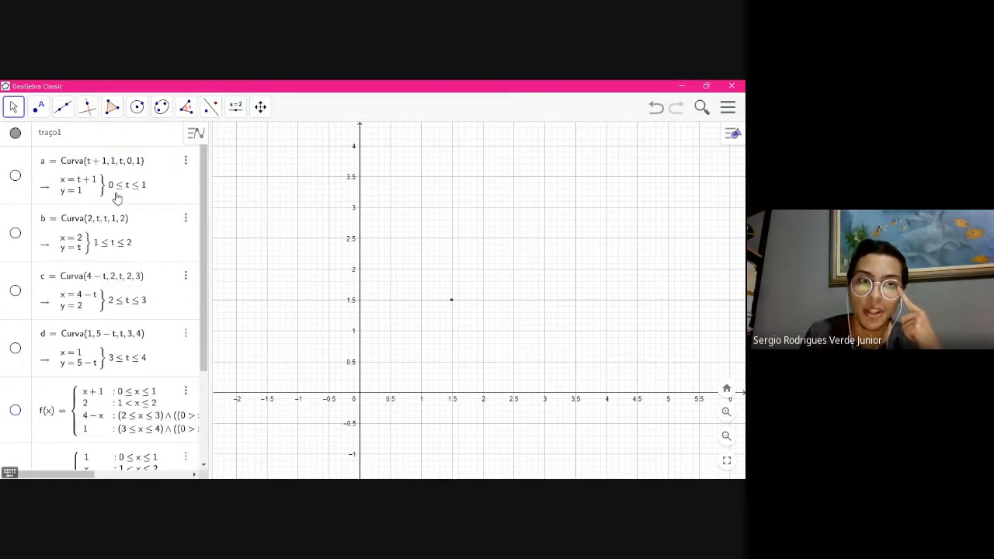
left_click(168, 142)
left_click(188, 136)
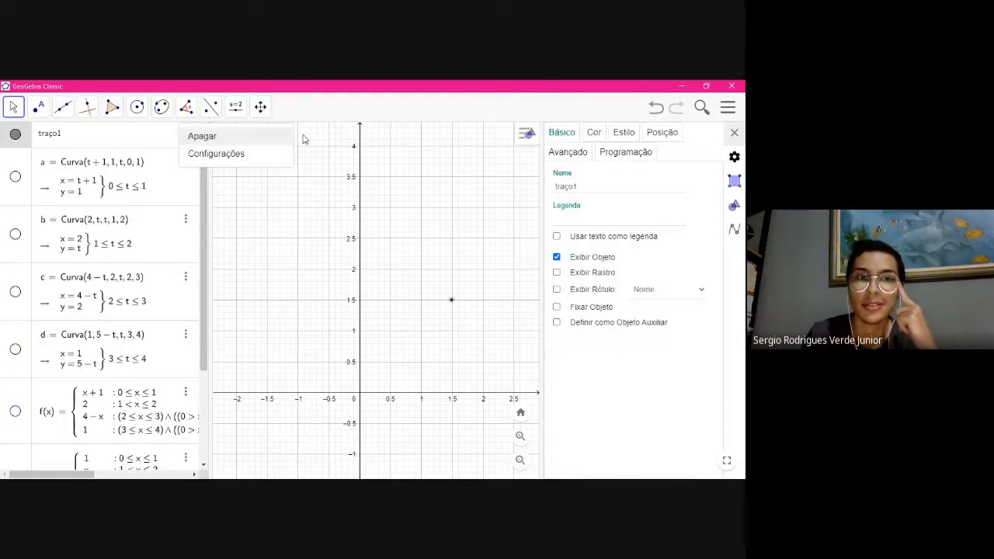
left_click(224, 141)
Plot the function cos(x), and close the settings to give the graph the full width
scroll(156, 359, "down", 1)
scroll(156, 359, "down", 2)
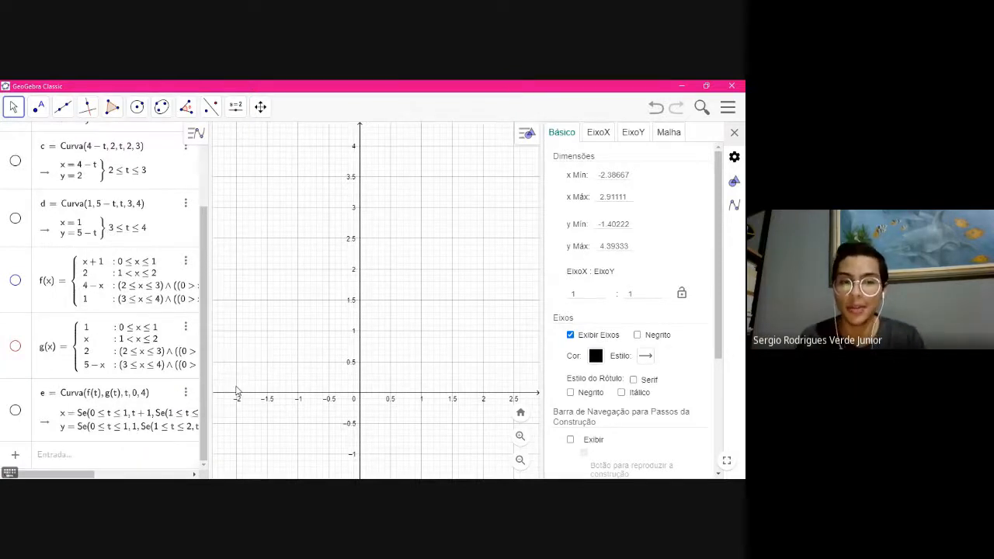
left_click(130, 456)
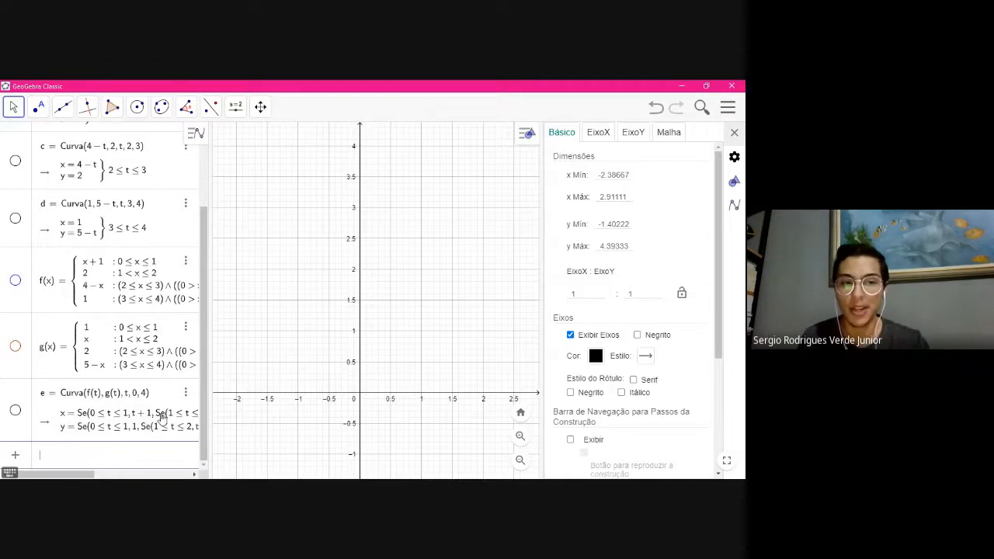
type("cos(x)")
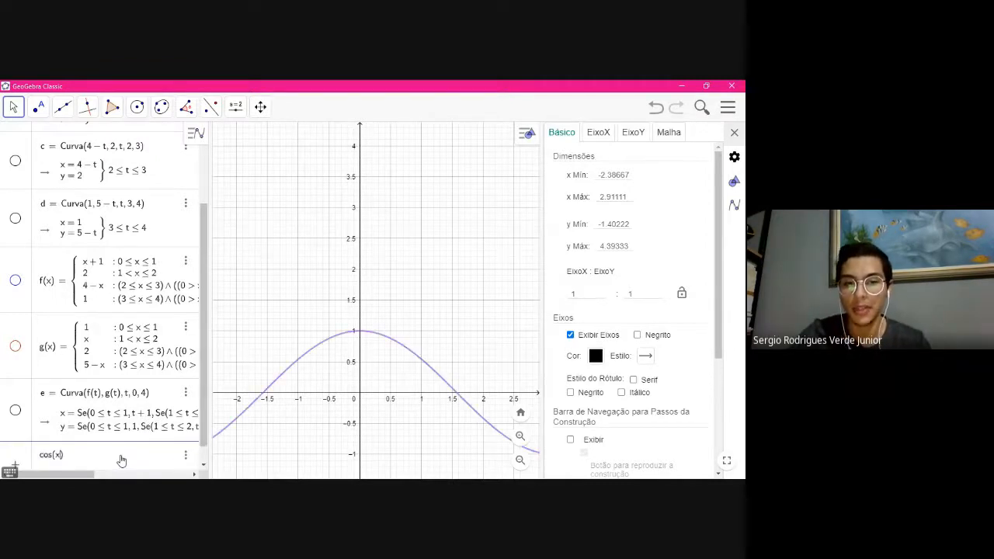
key("Return")
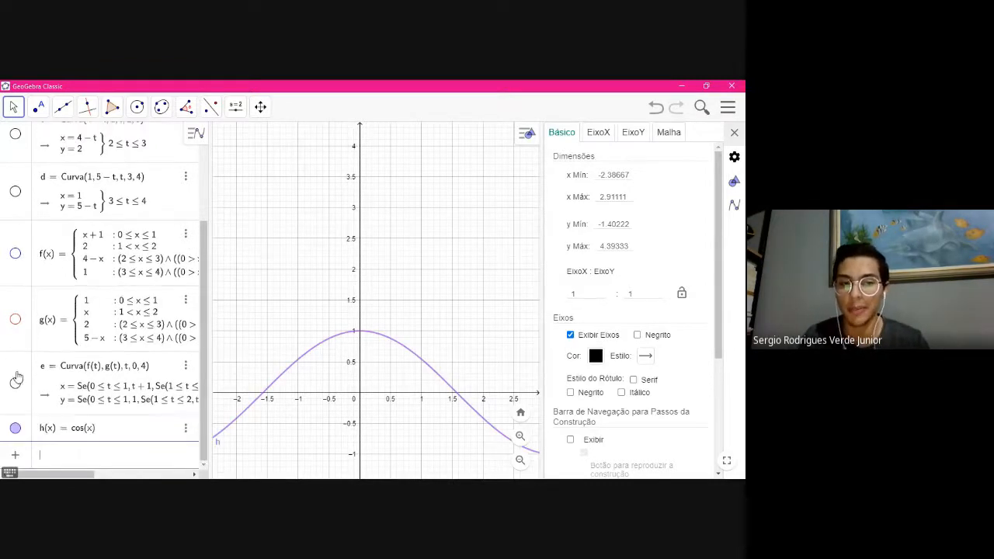
left_click(734, 132)
left_click_drag(544, 273, 553, 225)
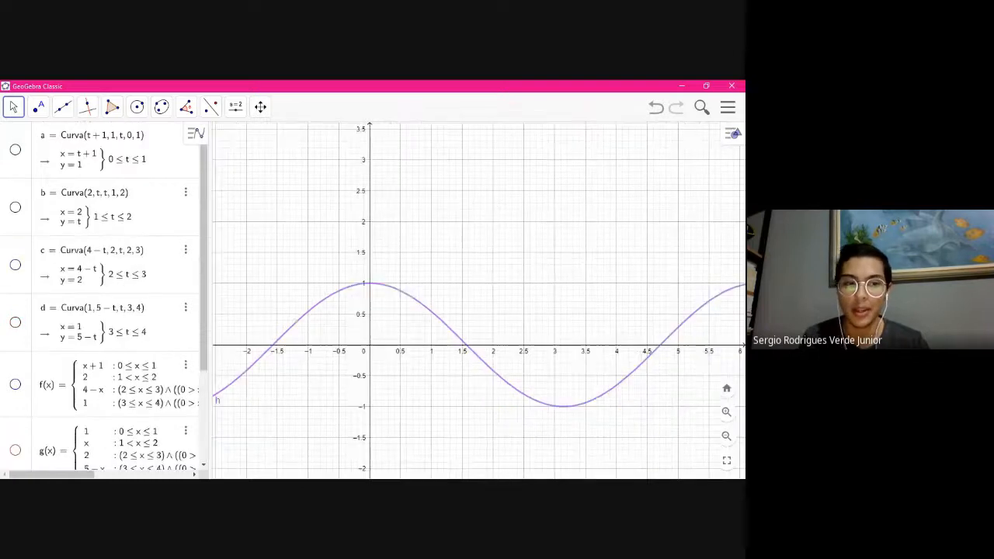
Plot the function sen(x), and hide both the cosine and sine graphs
scroll(23, 462, "down", 3)
left_click(76, 463)
type("sen(x)")
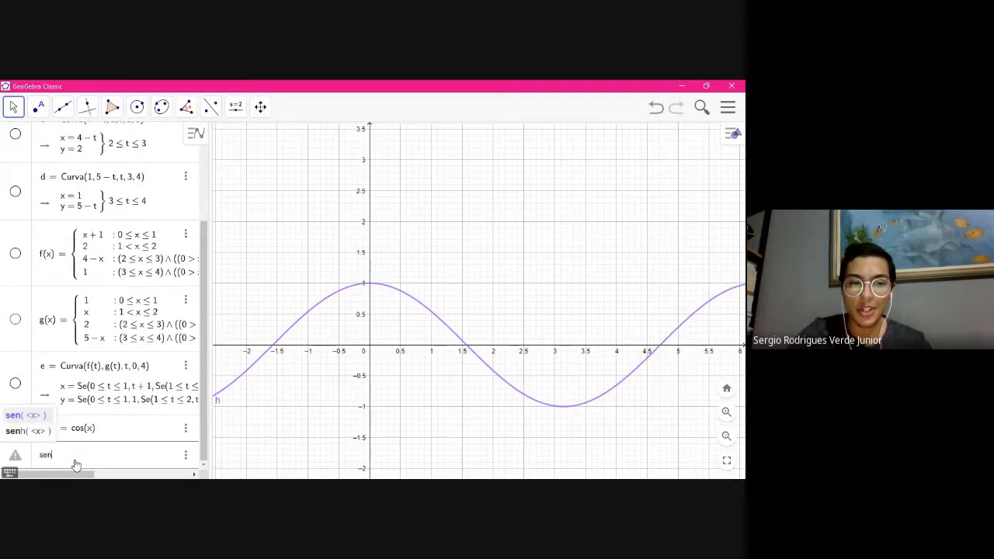
key("Return")
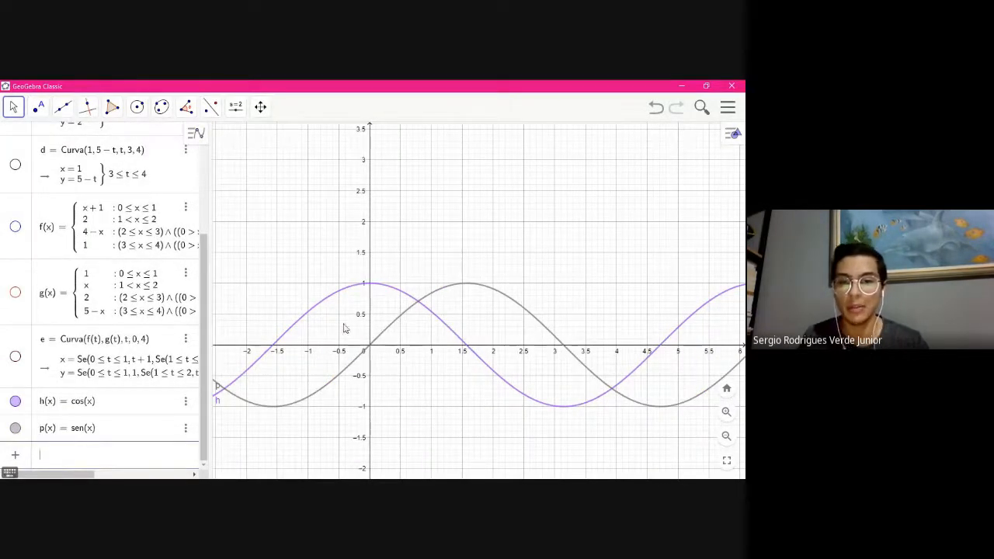
left_click(15, 401)
left_click(15, 428)
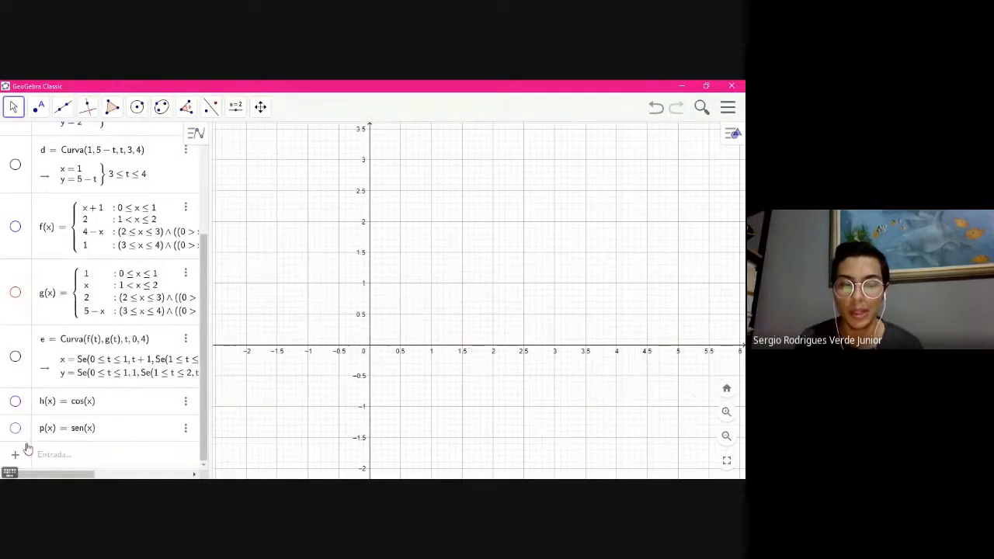
left_click(84, 459)
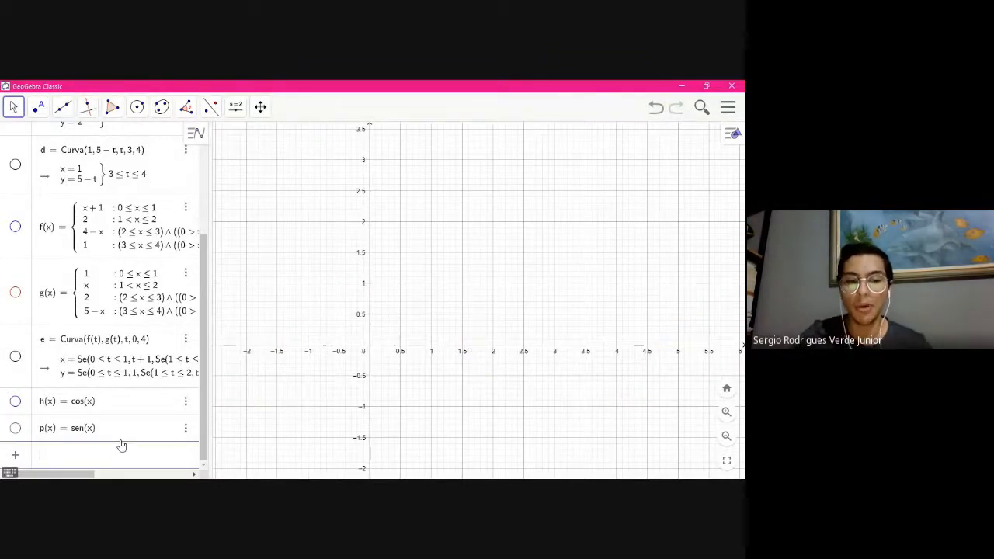
Create the parametric curve Curva(h(t), p(t), t, 0, 2pi) from the cosine and sine functions
type("Curva(")
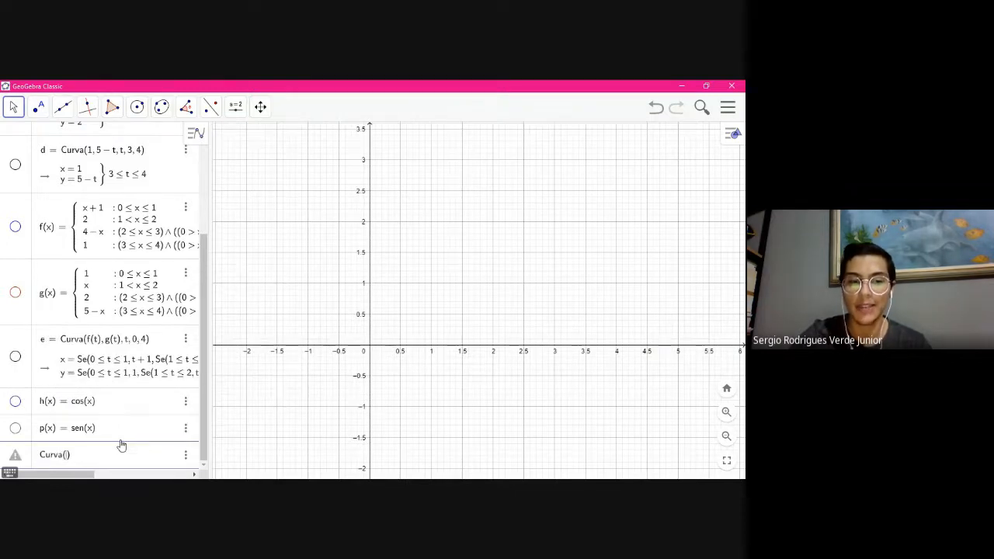
type("h(x)")
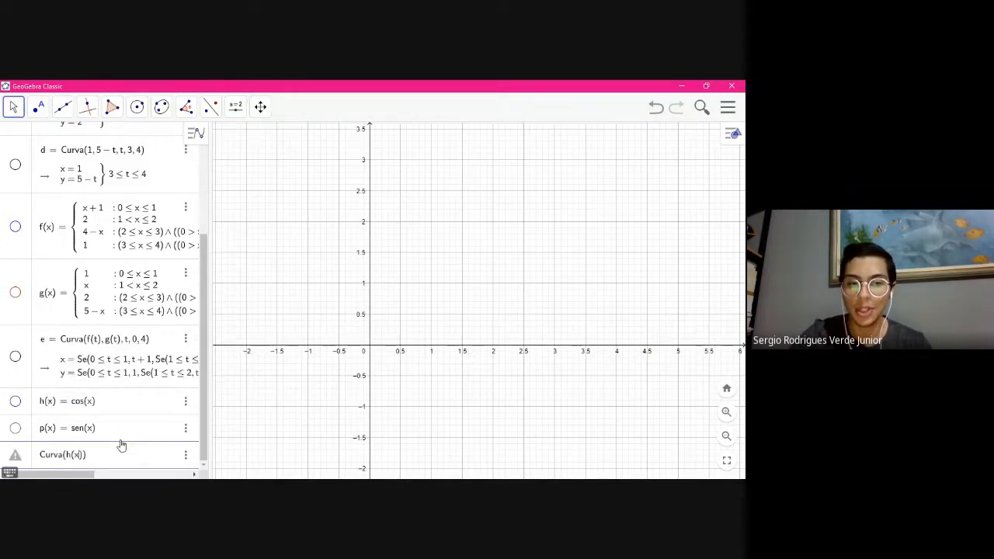
type(", ")
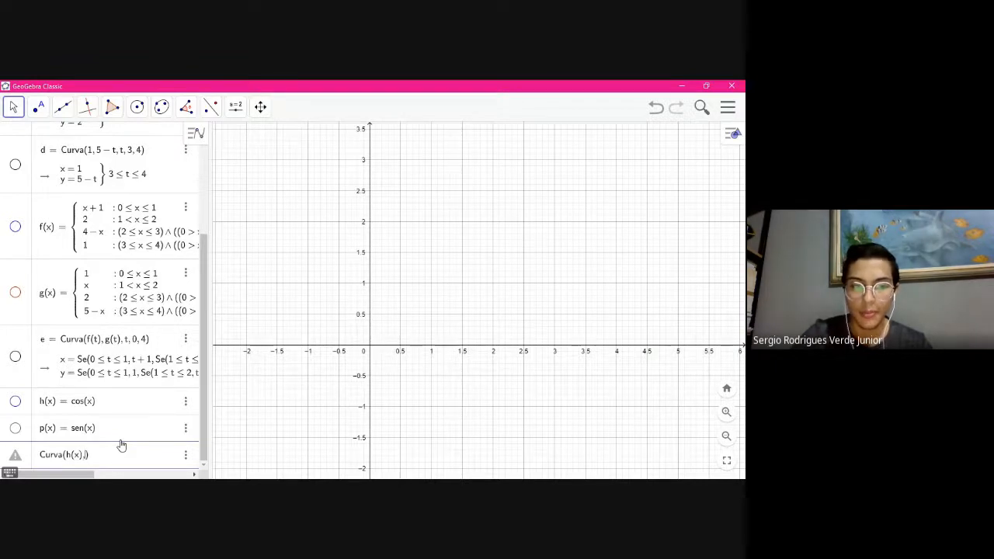
type("p(x")
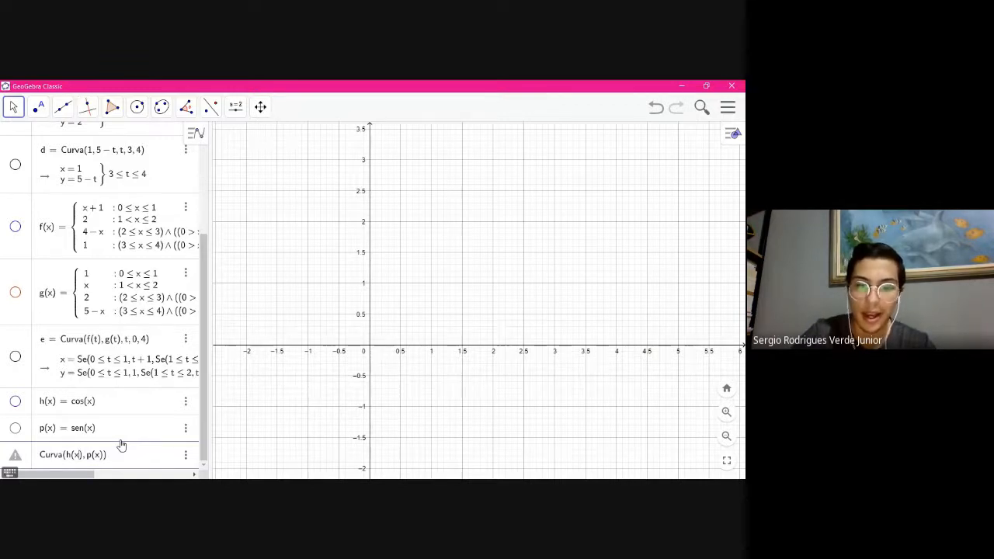
key("BackSpace")
type("t)")
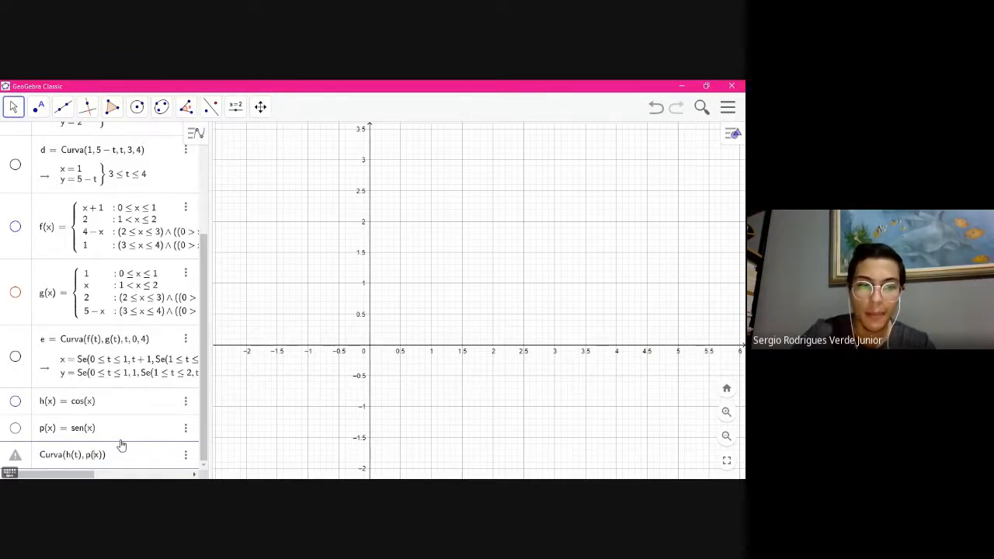
type(", t")
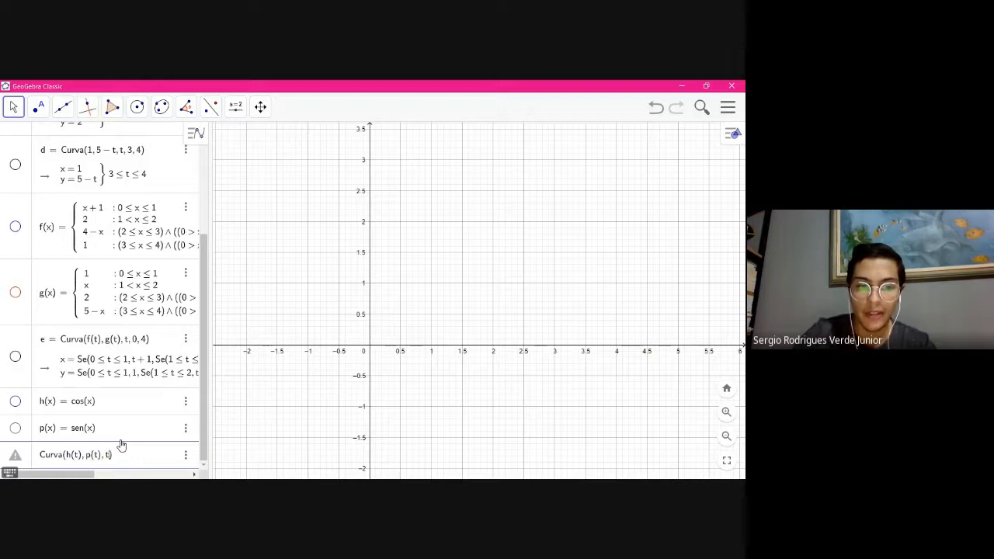
type(", 0")
key("BackSpace")
key("BackSpace")
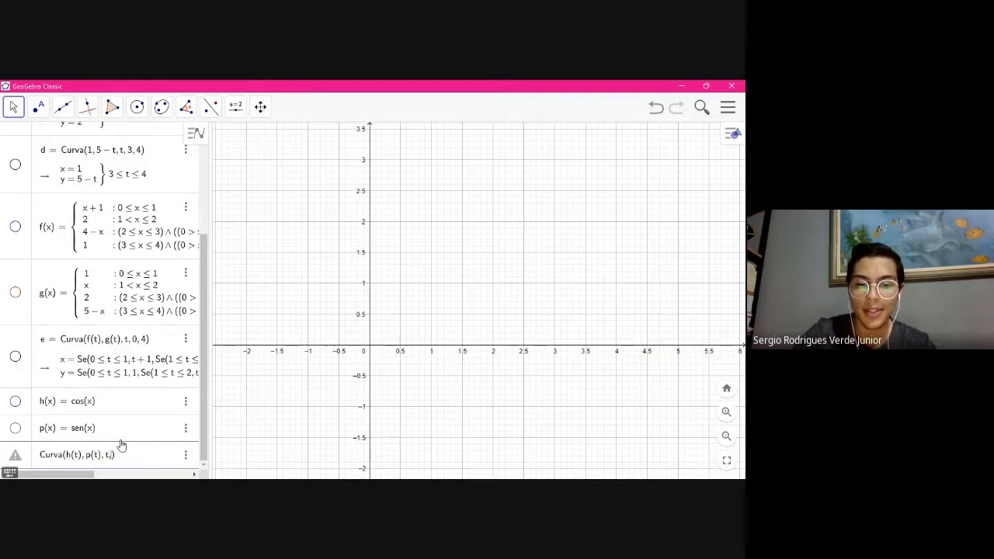
type("0, 2pi")
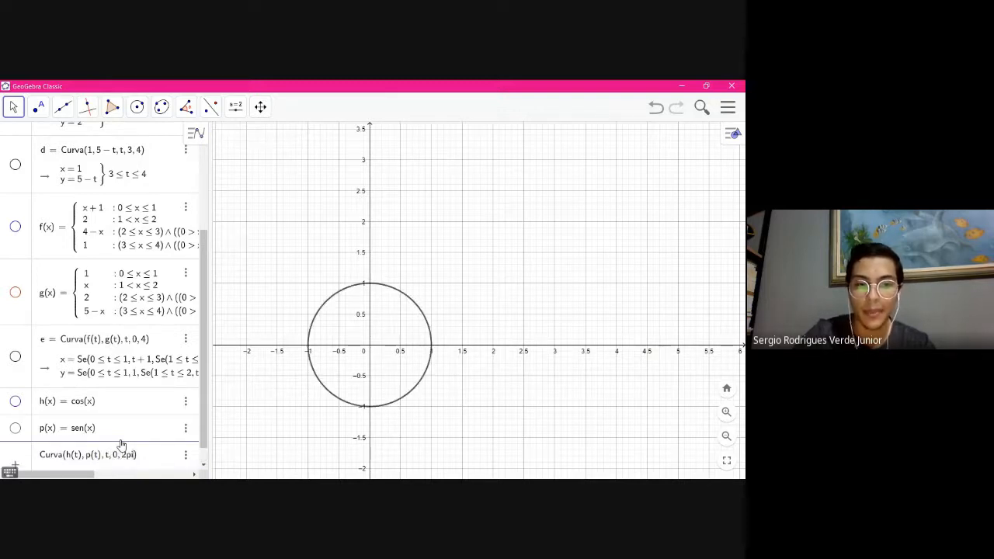
key("Return")
Show the merged square curve e in the graph together with the circle
left_click_drag(520, 319, 561, 302)
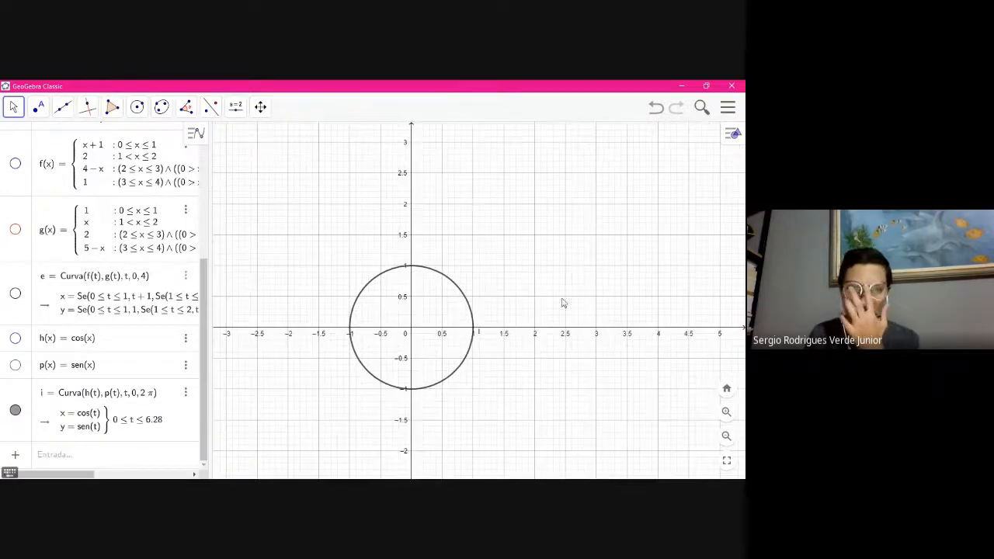
scroll(69, 321, "up", 4)
scroll(132, 280, "down", 3)
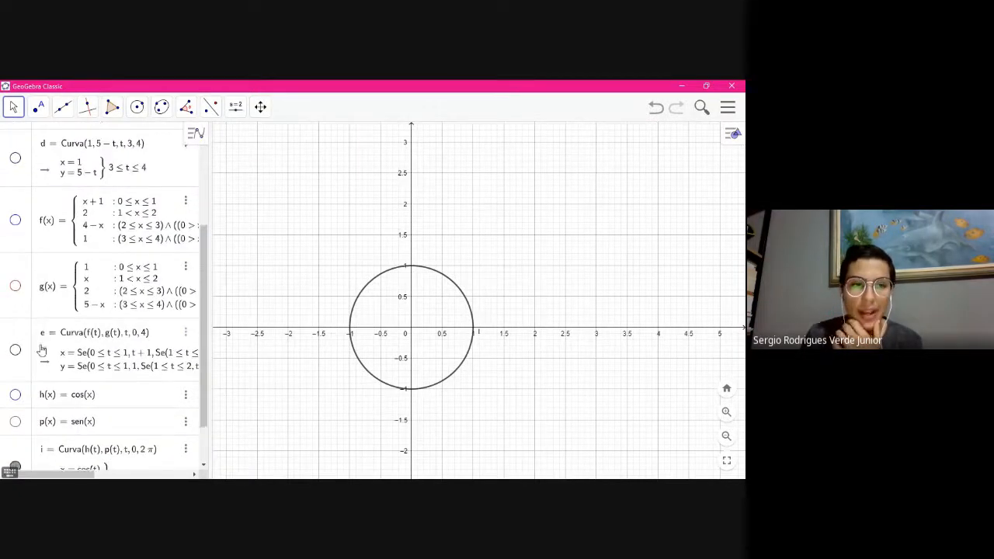
left_click(15, 351)
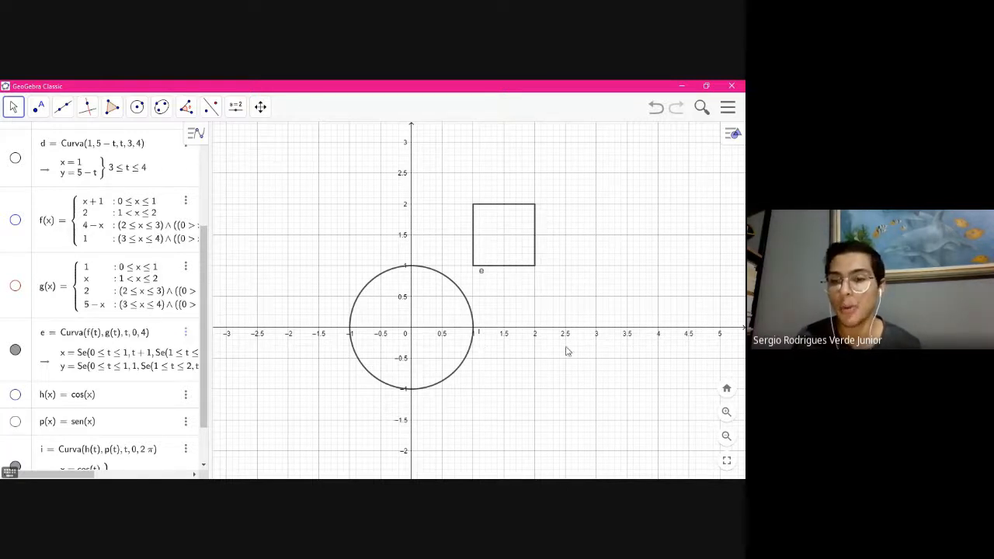
scroll(567, 351, "up", 1)
scroll(522, 365, "up", 1)
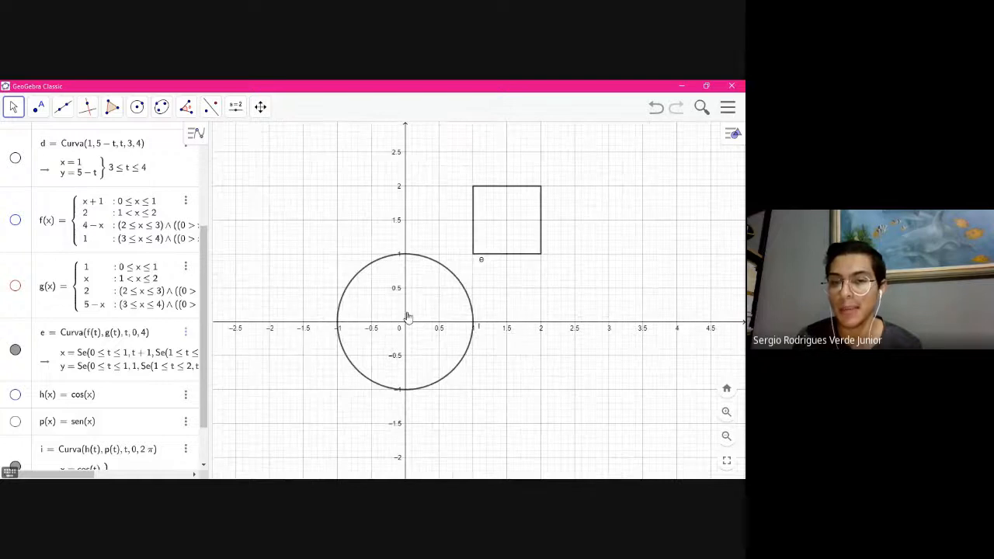
scroll(113, 388, "down", 2)
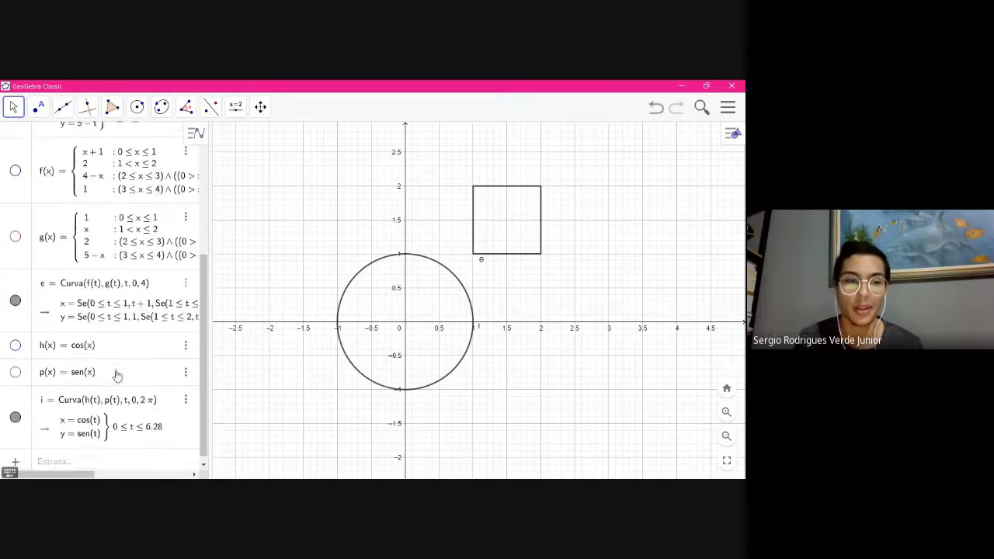
Add a phase shift of 5pi/4 inside the cosine of h(x), making it cos(x + 5pi/4)
left_click(80, 455)
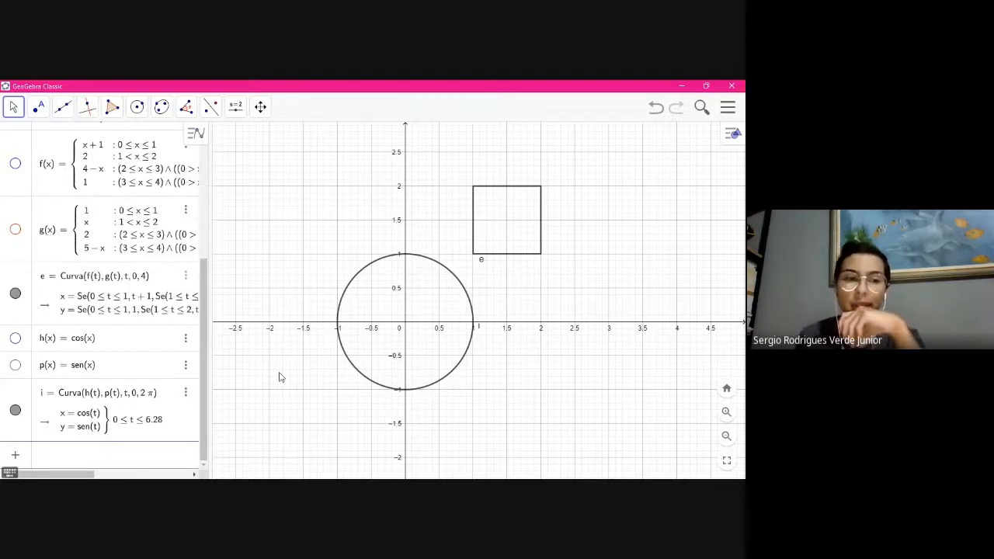
left_click(93, 340)
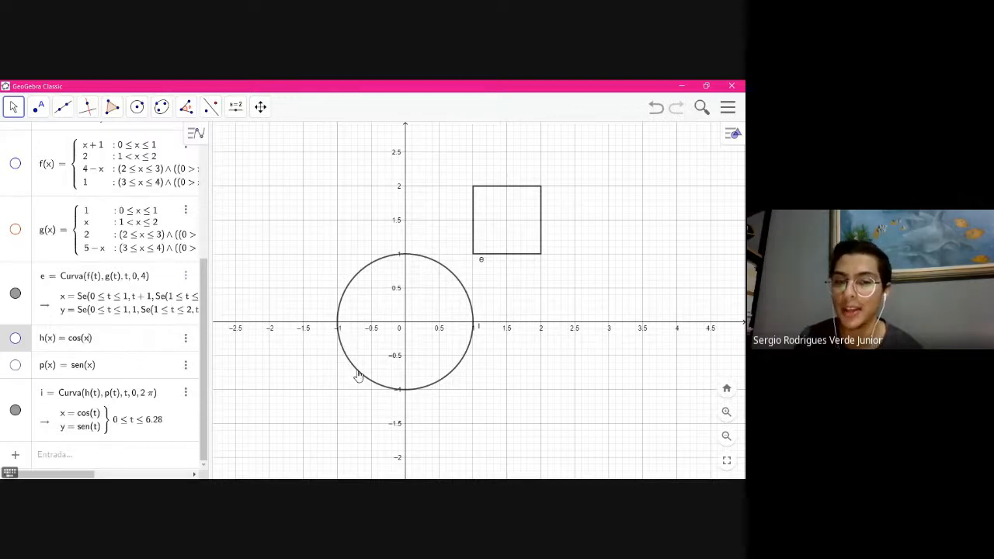
left_click(113, 334)
type("+")
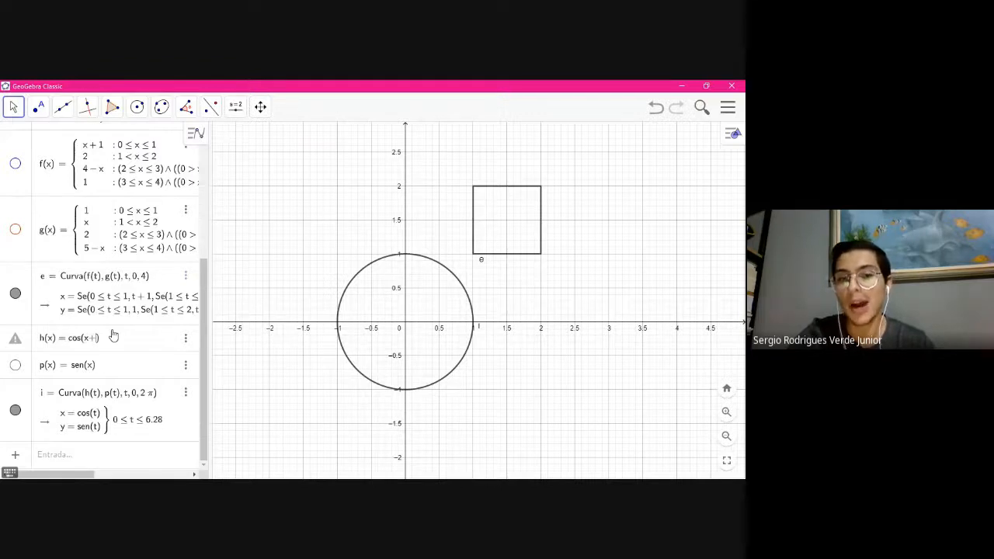
type("5pi/4")
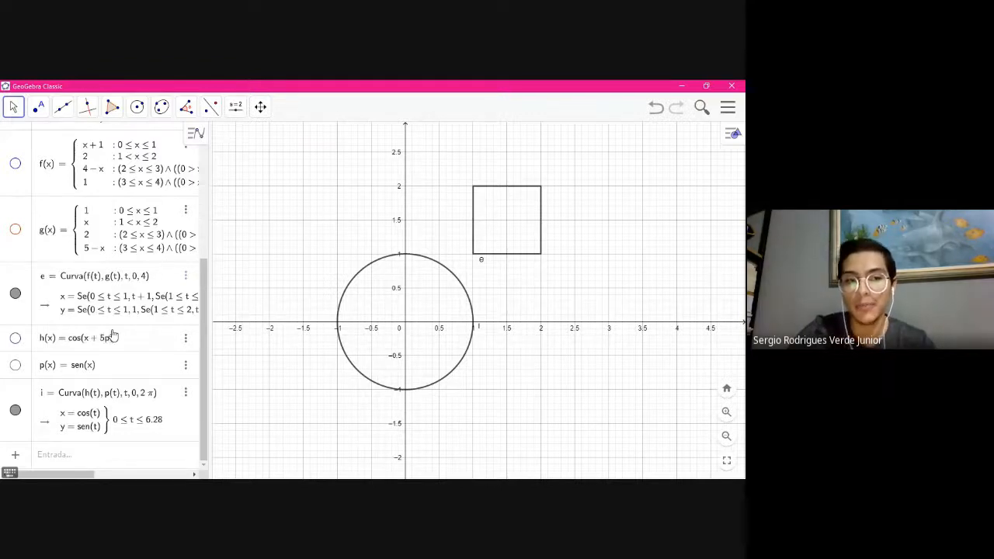
key("Return")
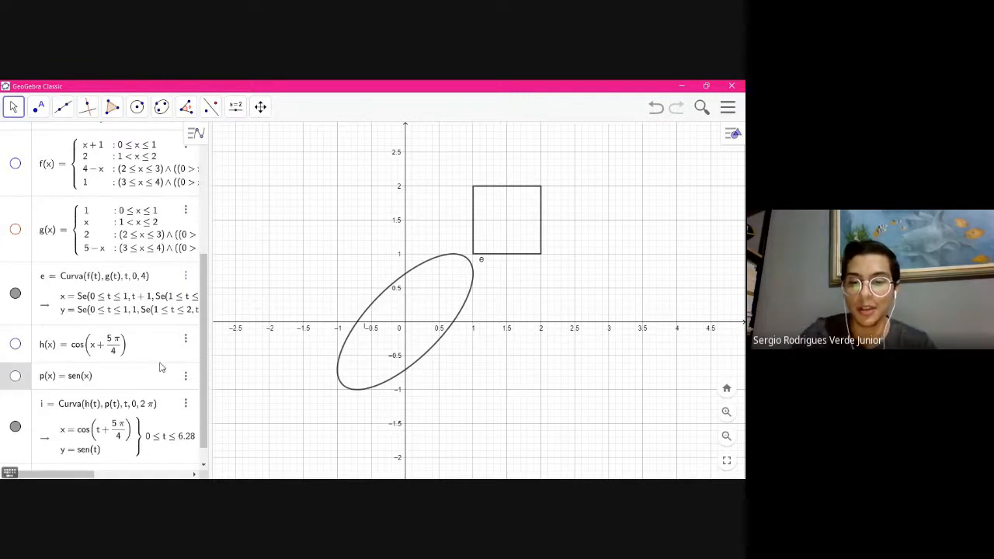
Add the same 5pi/4 phase shift to p(x), making it sen(x + 5pi/4)
type("+")
type("5pi/4")
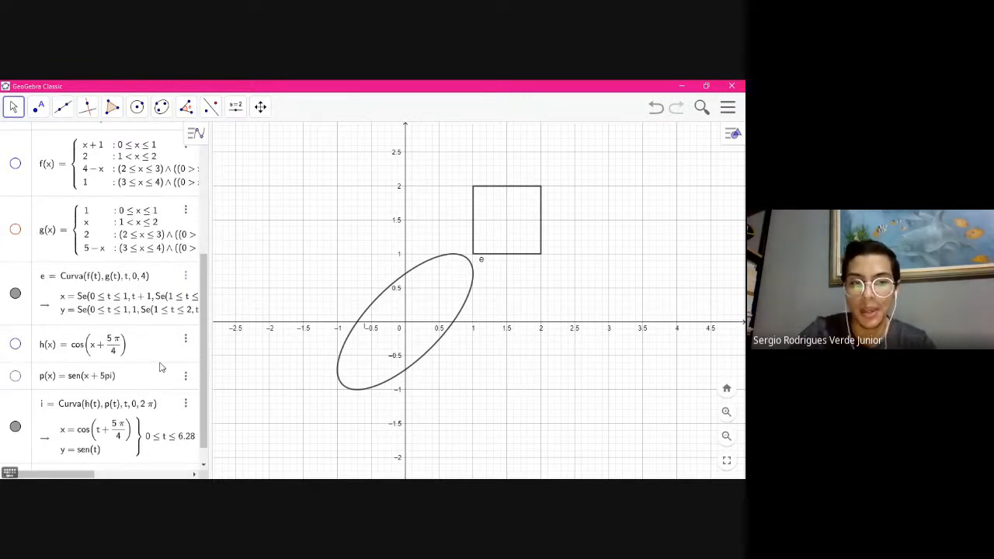
key("Return")
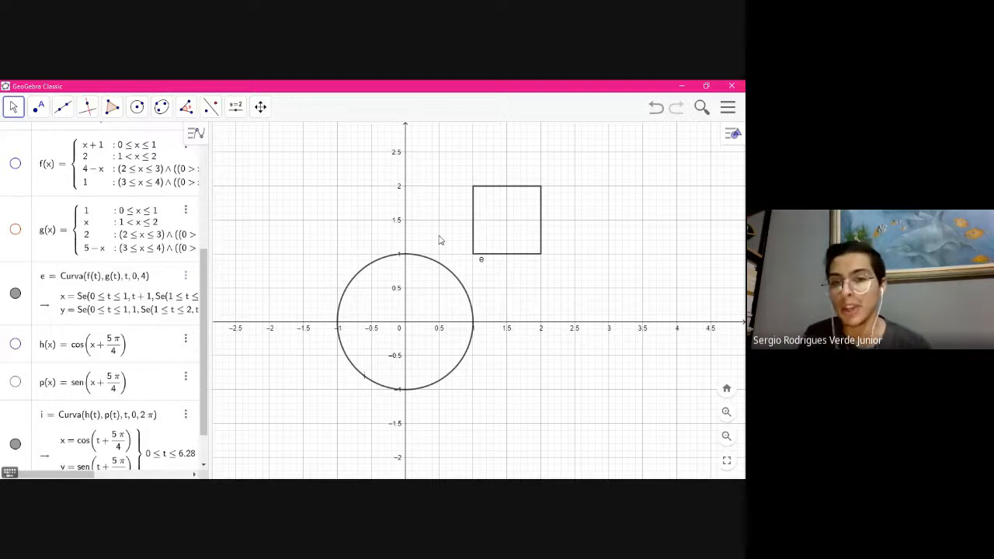
scroll(157, 370, "down", 1)
scroll(157, 370, "down", 2)
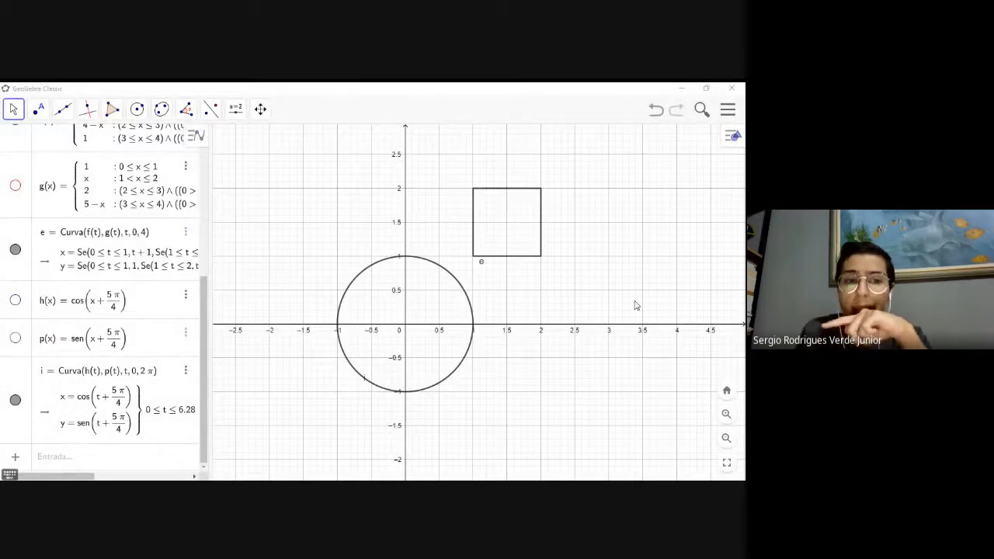
left_click(657, 302)
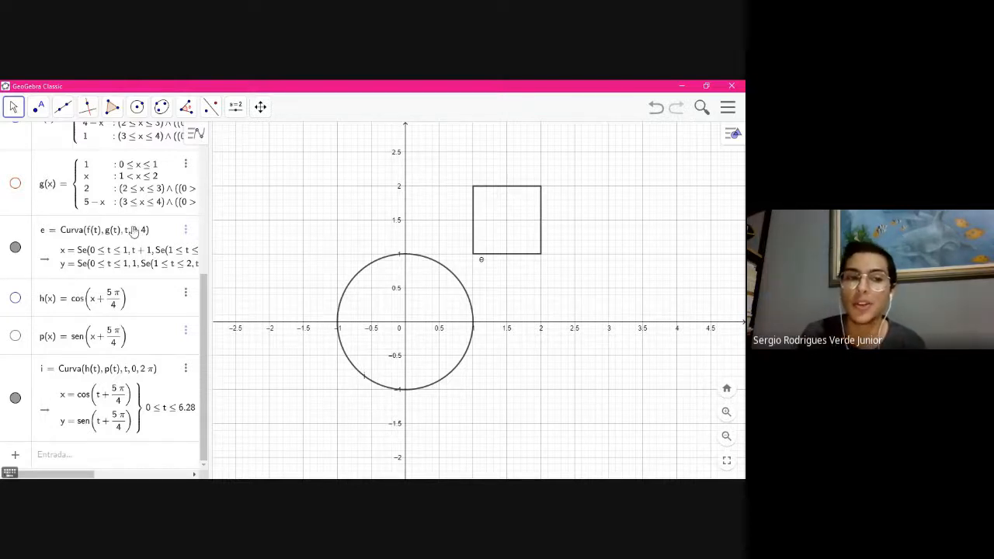
Set the final parameter value of the circle curve i to 4, giving Curva(h(t), p(t), t, 0, 4)
left_click(153, 374)
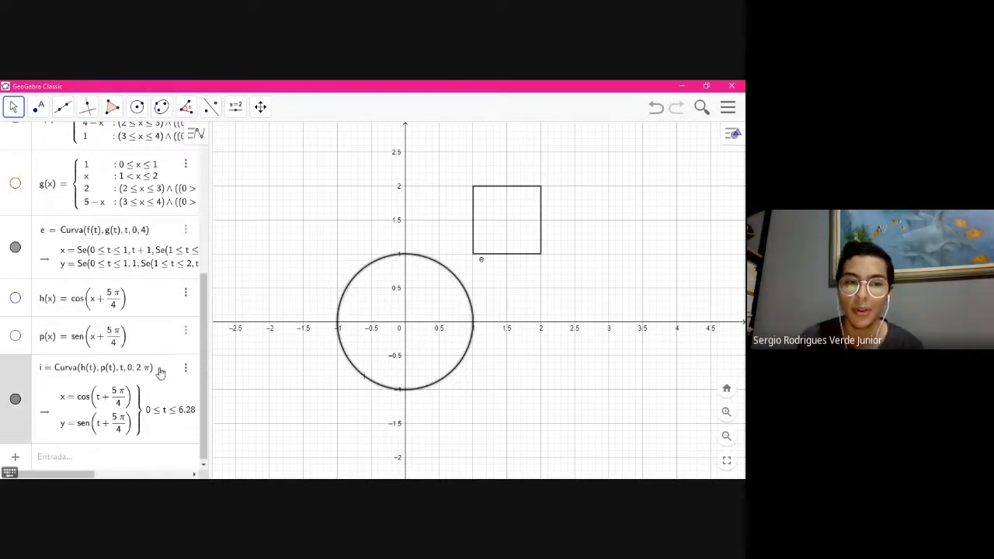
key("BackSpace")
key("BackSpace")
type("4")
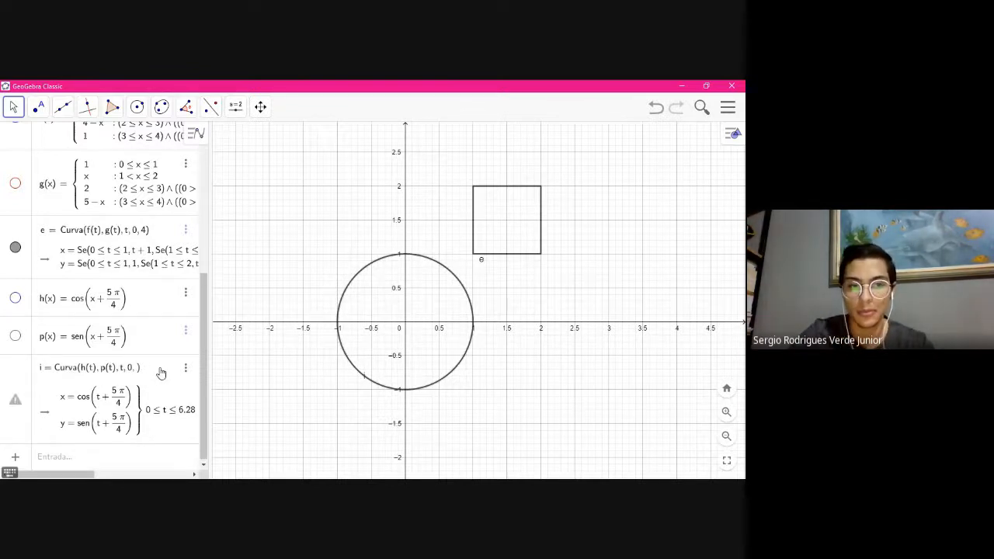
key("Return")
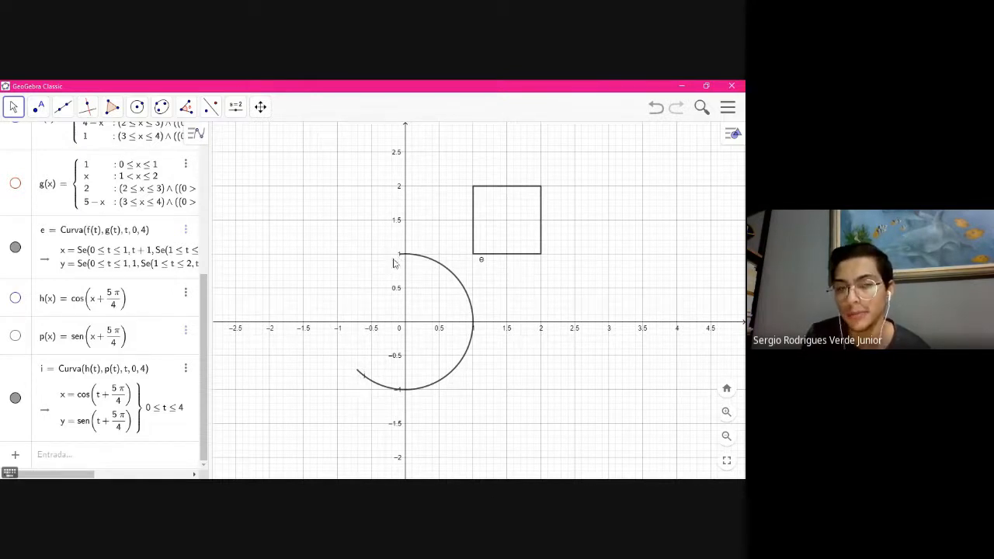
Multiply x by pi/2 inside the cosine of h(x), making it cos(x*pi/2 + 5pi/4)
left_click(94, 303)
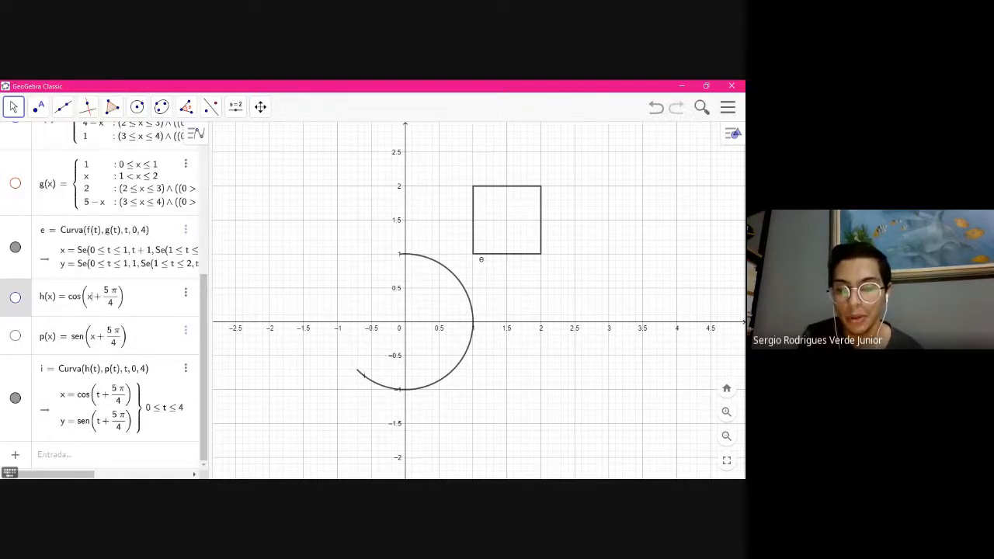
key("alt+Tab")
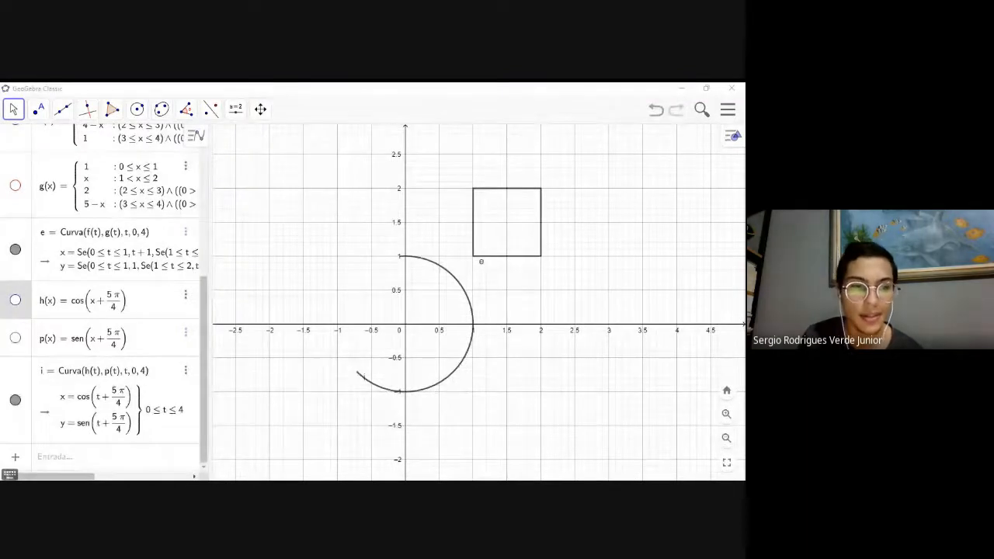
left_click(99, 304)
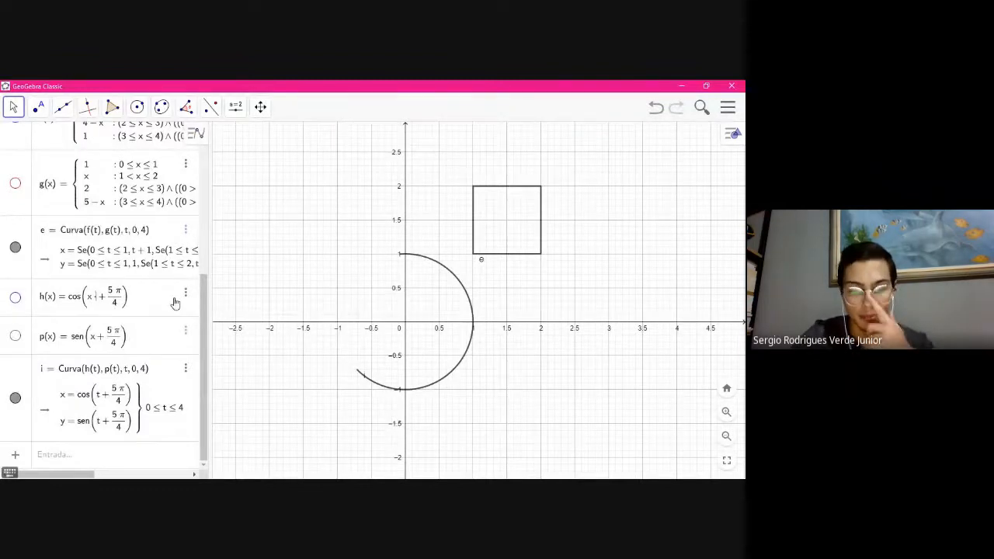
type("*pi/2")
key("Return")
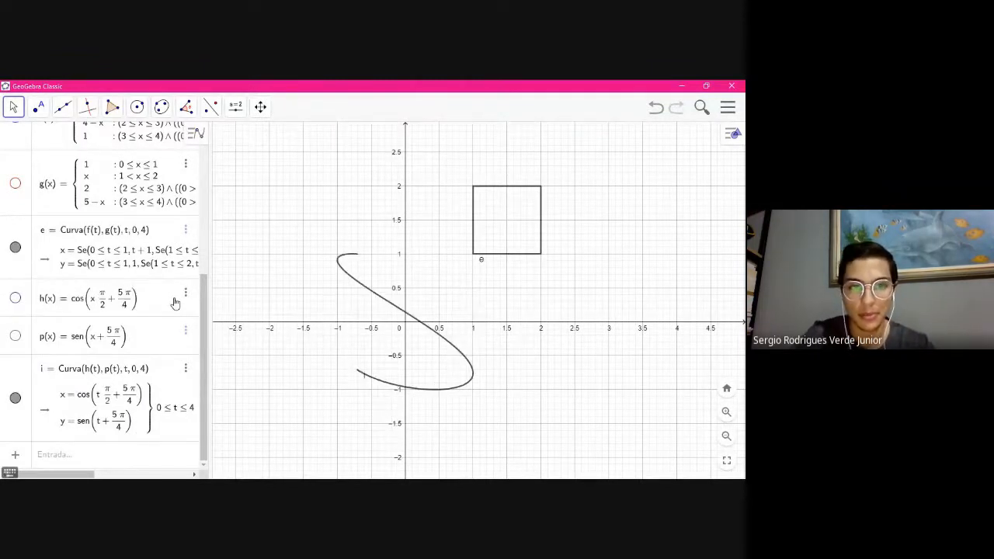
Multiply x by pi/2 inside the sine of p(x), making it sen(x*pi/2 + 5pi/4)
left_click(96, 337)
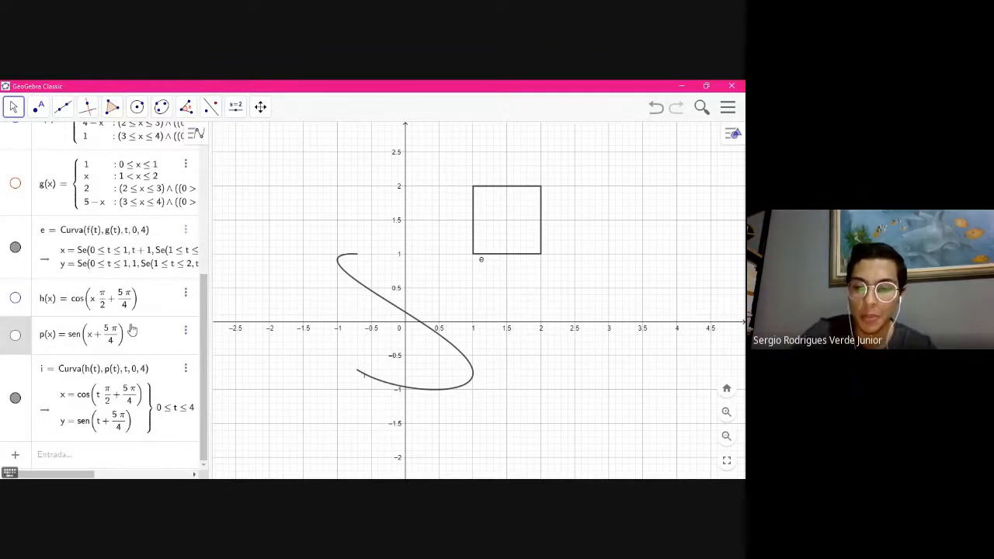
type("*pi")
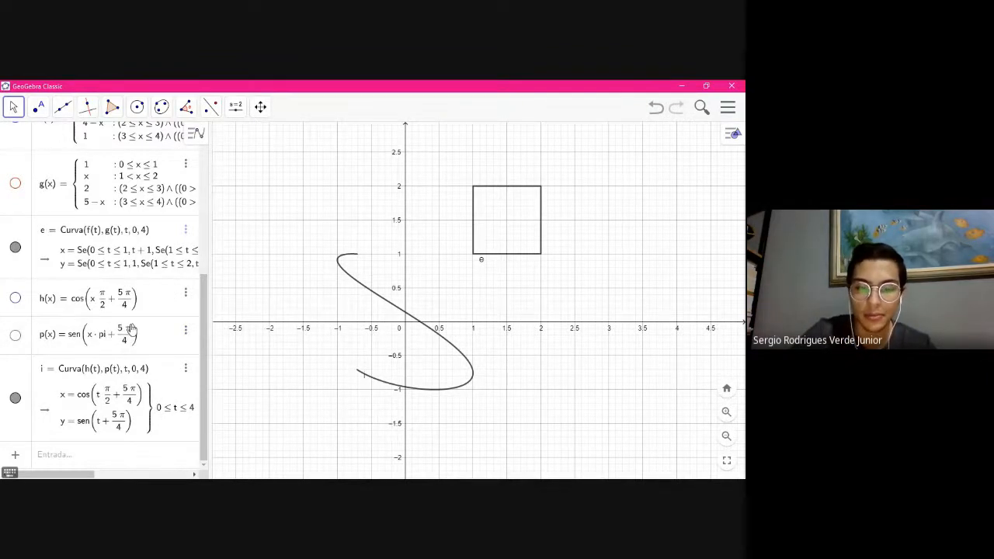
type("/2")
key("Return")
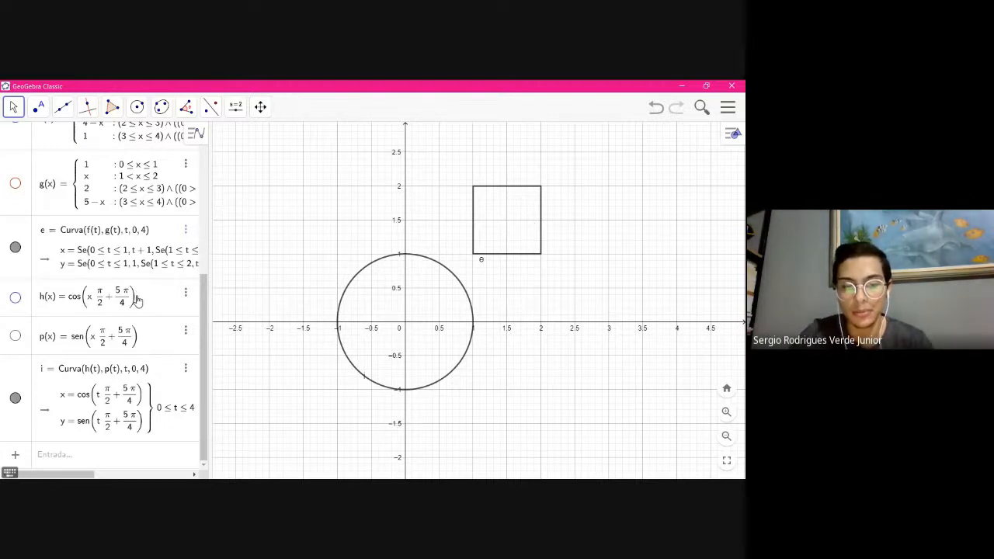
Divide both the cosine function h(x) and the sine function p(x) by 2, and open h(x) for editing
type("/2")
key("Return")
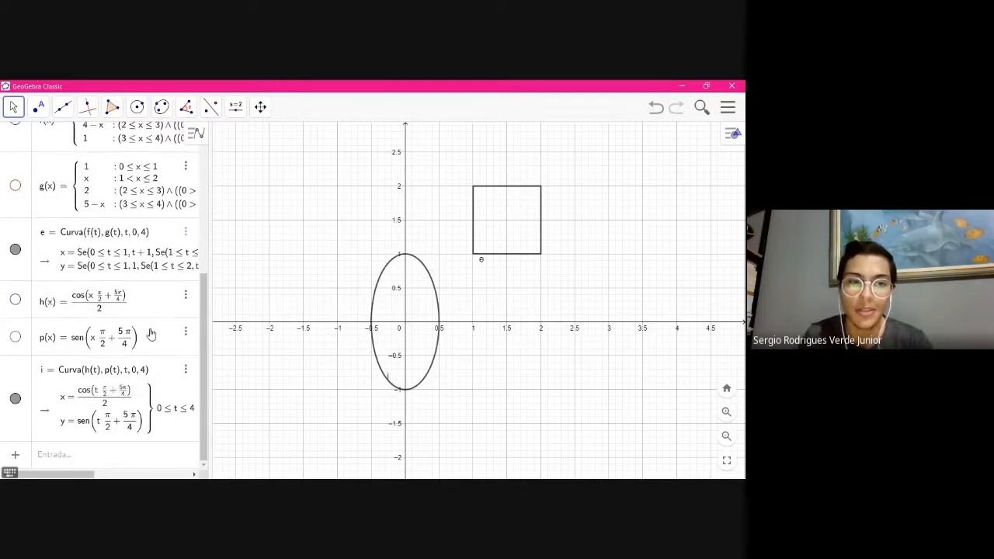
left_click(151, 333)
type("/2")
key("Return")
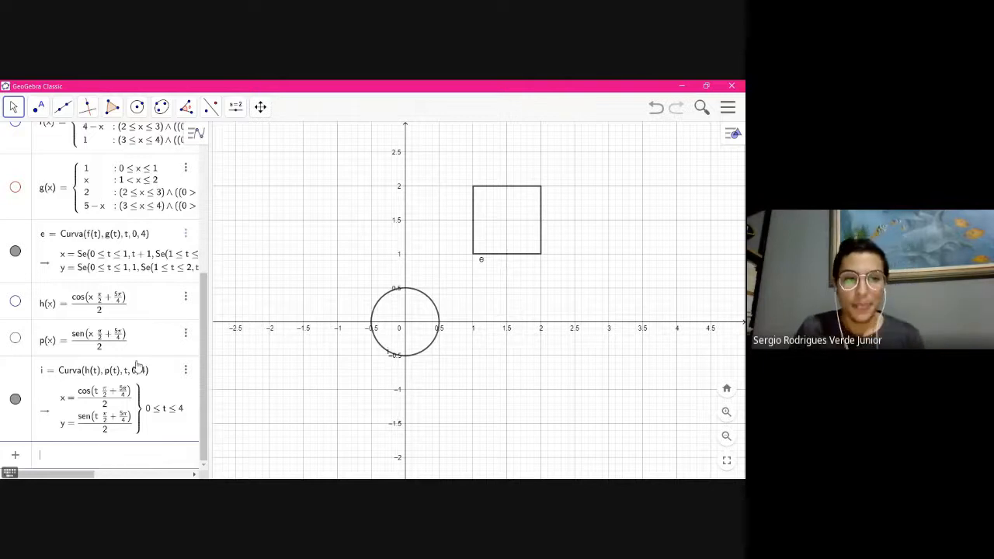
left_click(144, 311)
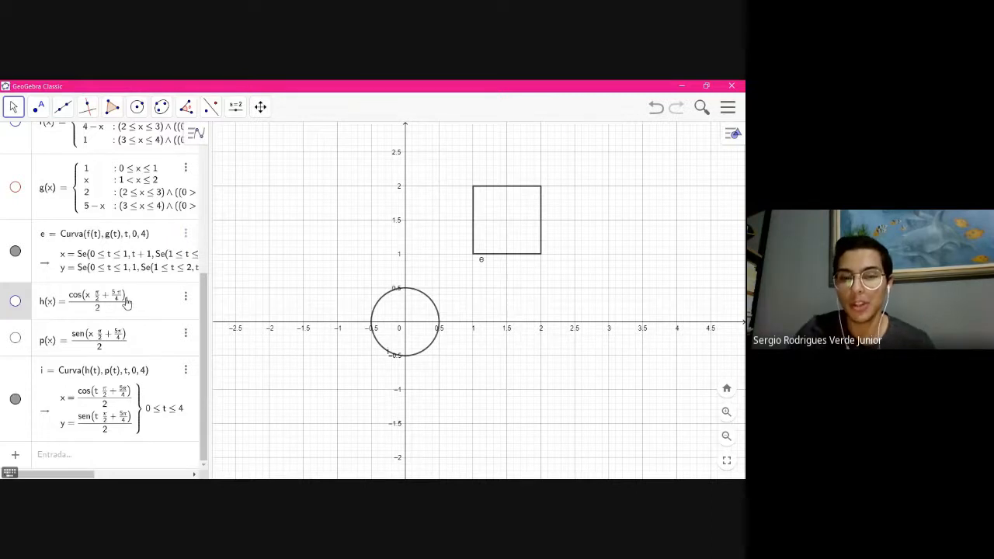
Add 1.5 to both h(x) and p(x) so the circle is shifted into the square
key("Escape")
type("1")
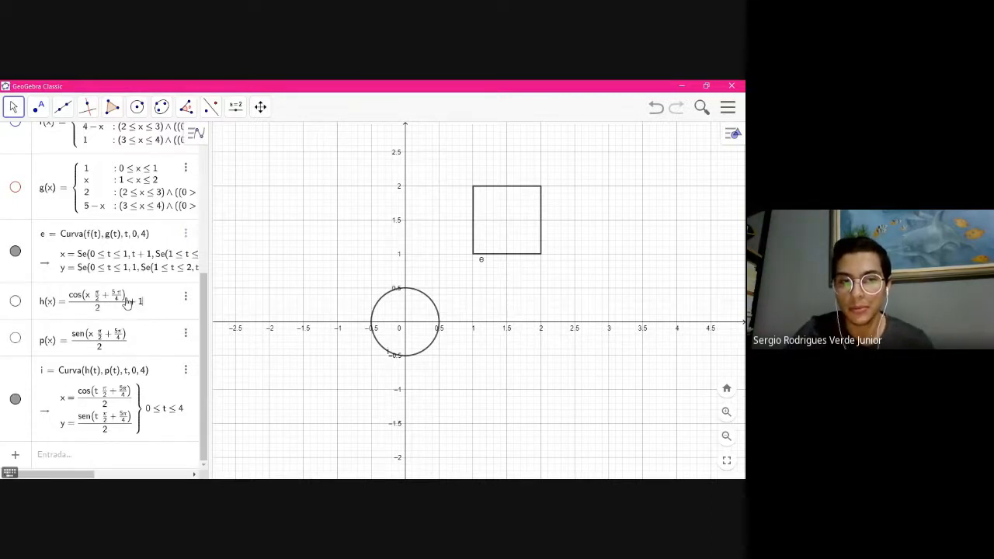
type(".5")
left_click(151, 333)
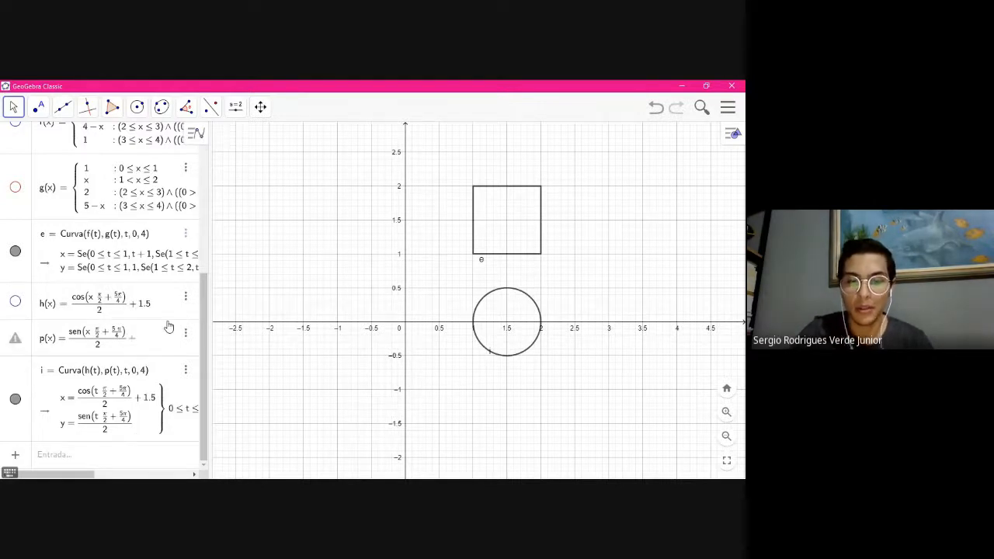
type("+1.5")
key("Return")
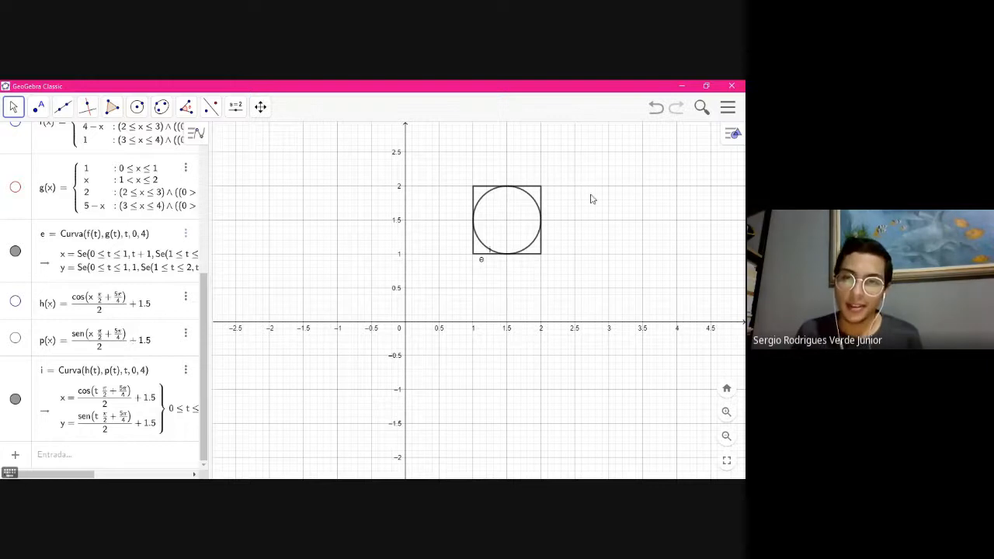
left_click_drag(606, 191, 584, 219)
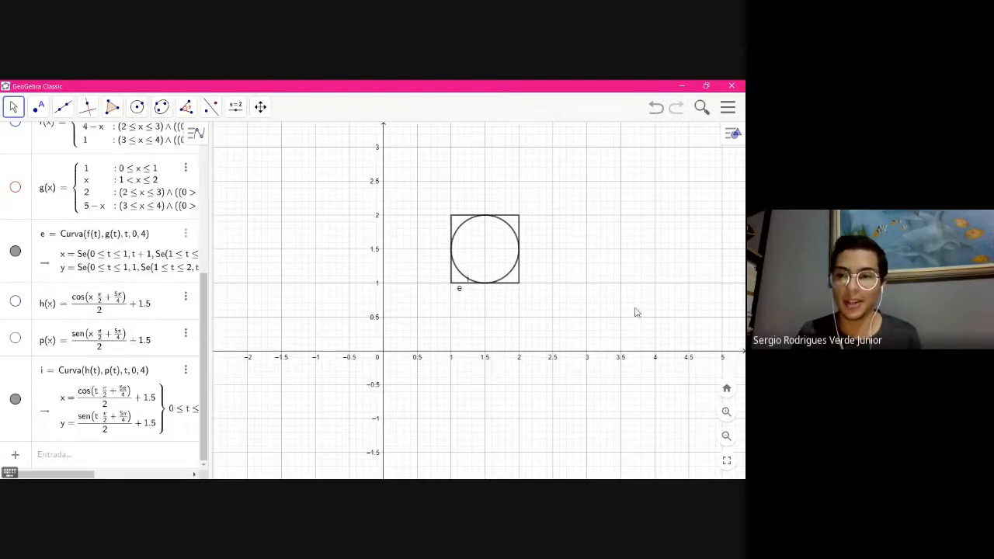
left_click(726, 412)
left_click_drag(649, 253, 619, 306)
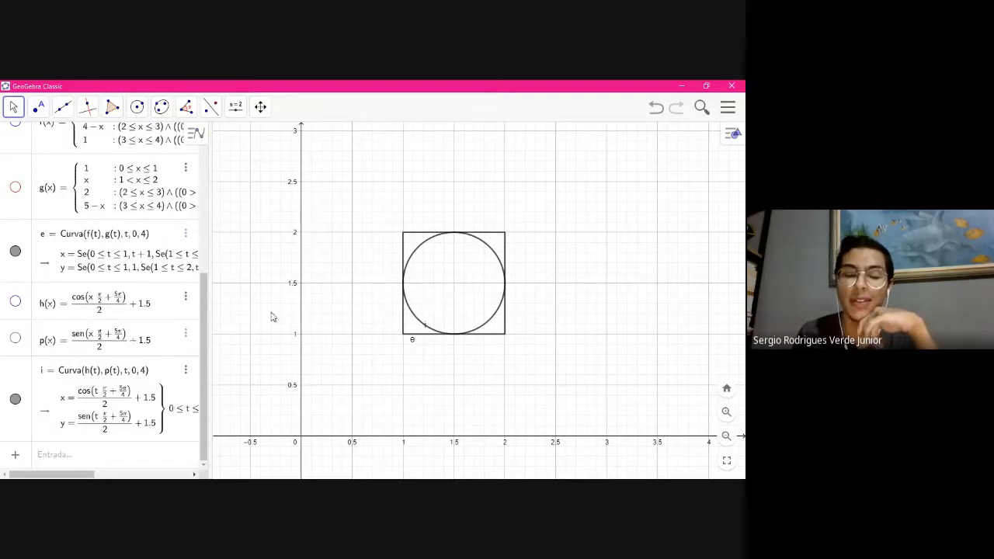
scroll(140, 322, "up", 10)
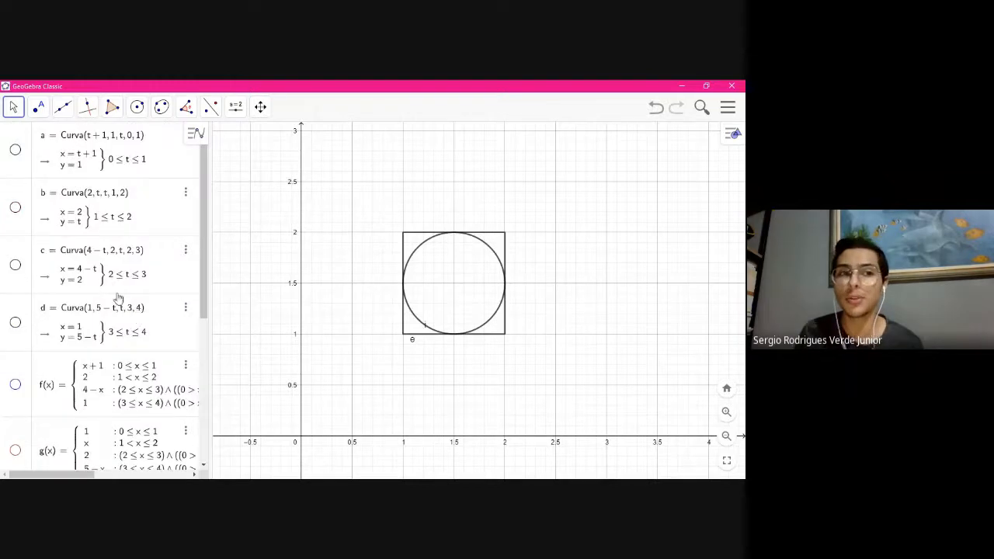
scroll(117, 326, "down", 10)
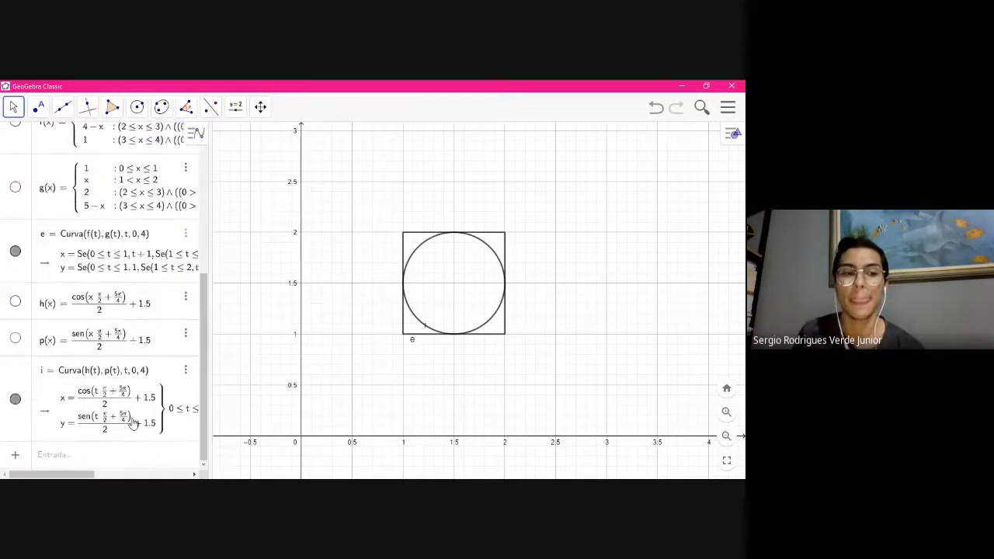
left_click(137, 457)
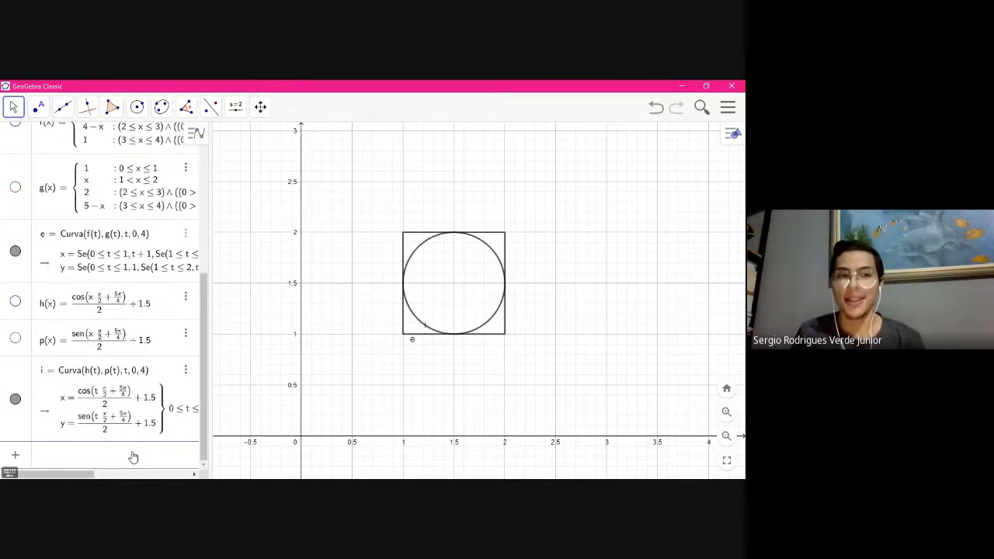
Create a number slider j with a minimum of 0 and a maximum of 1 above the square and circle
left_click(230, 113)
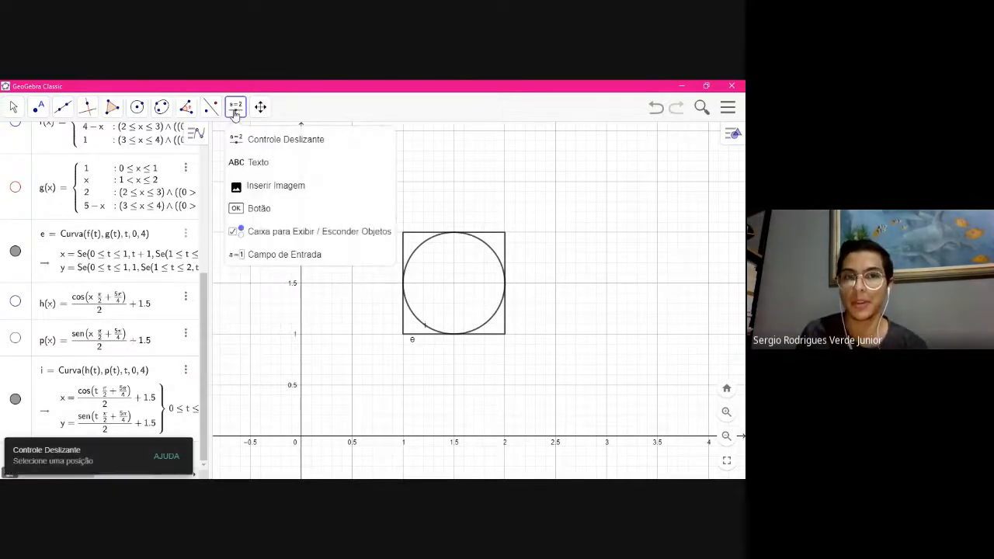
left_click(255, 143)
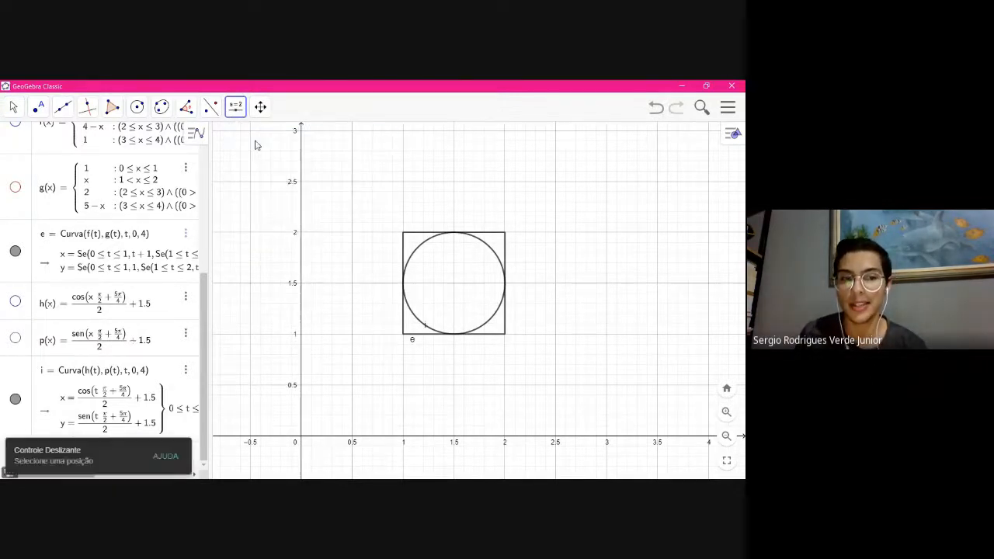
left_click(225, 143)
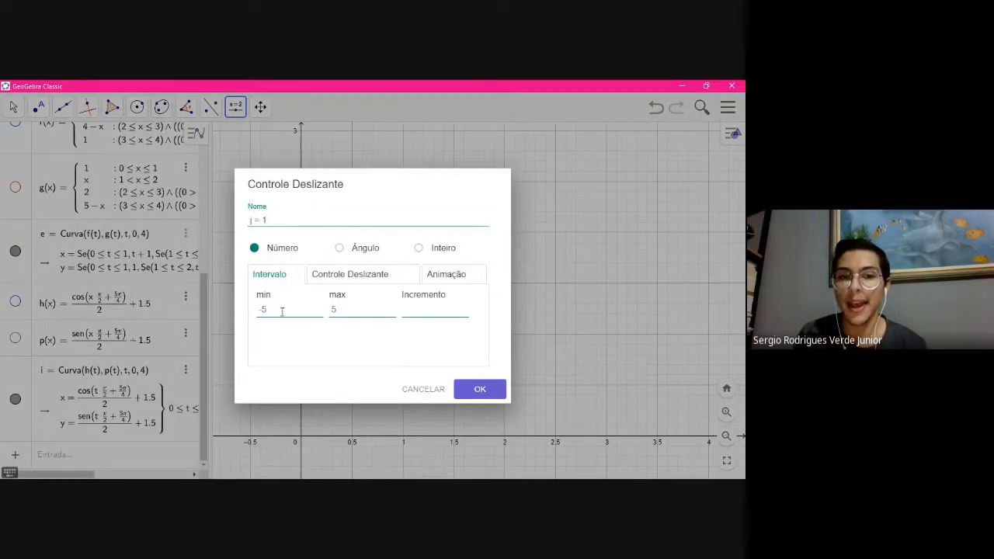
left_click_drag(270, 309, 255, 310)
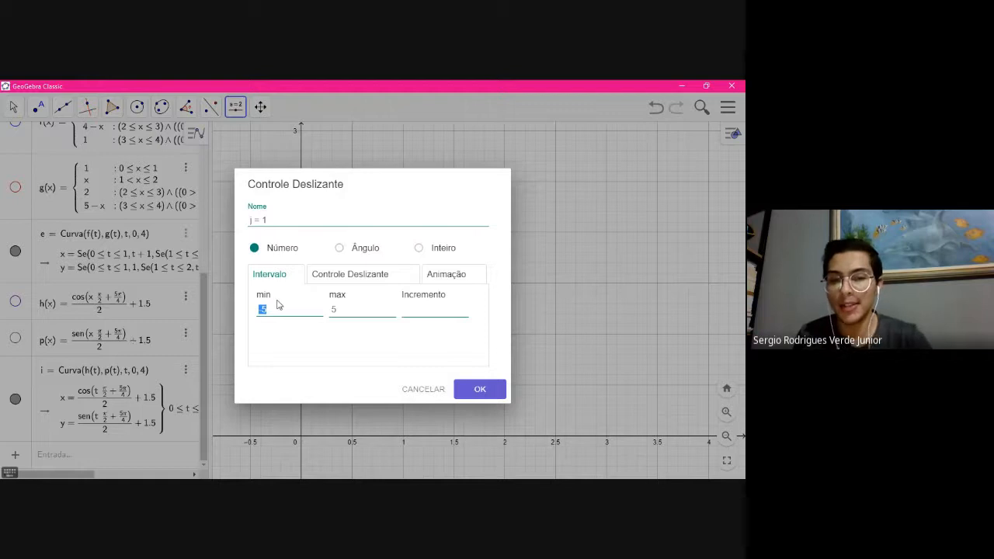
type("0")
double_click(334, 310)
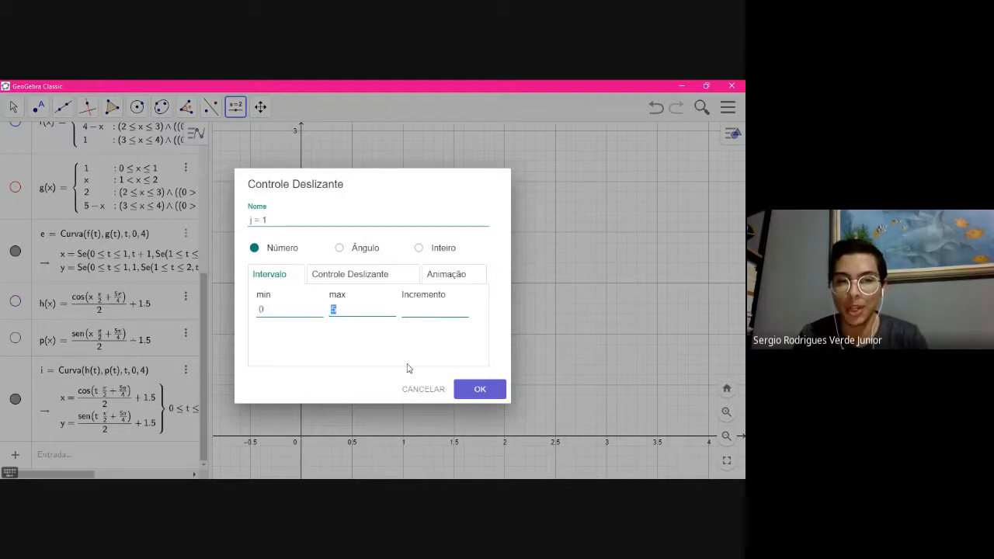
type("1")
key("Return")
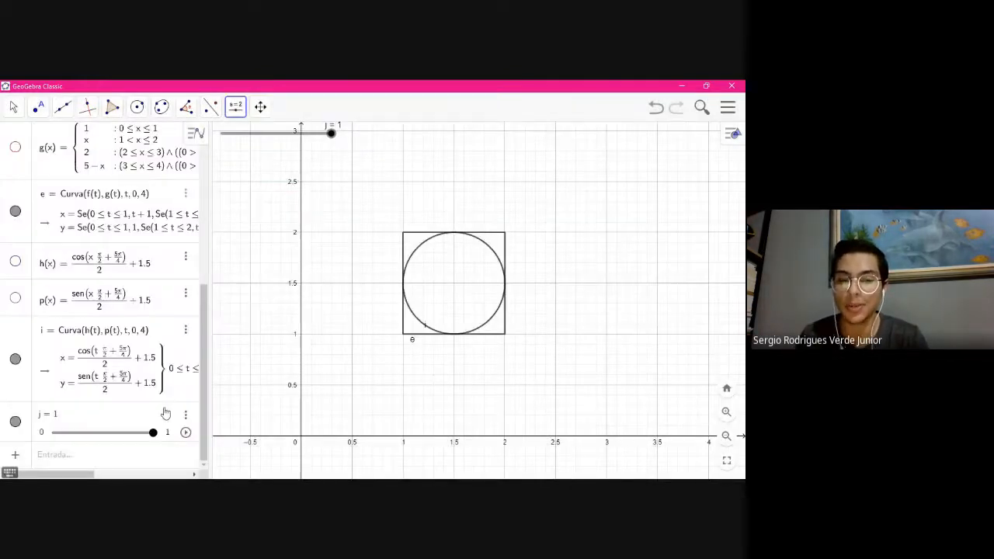
left_click(186, 413)
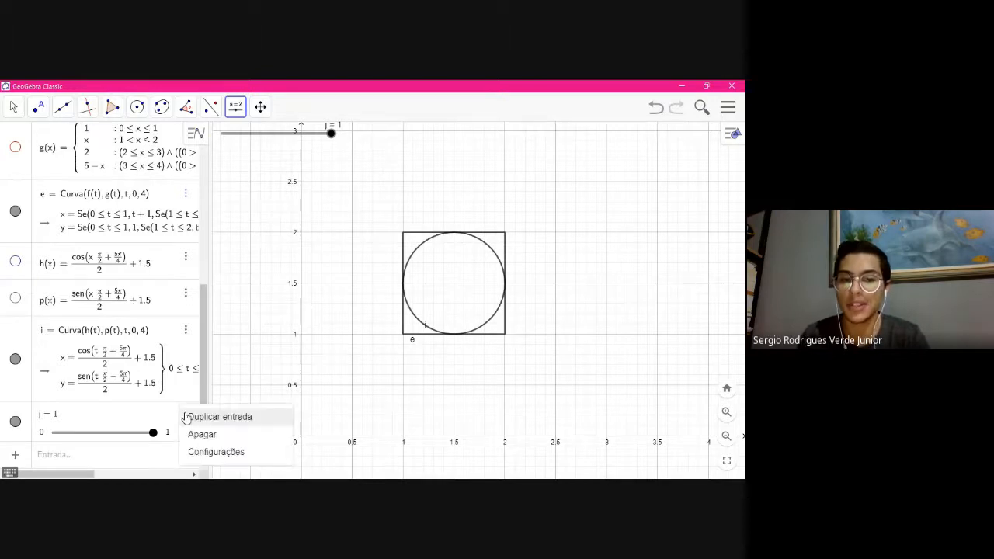
left_click(230, 379)
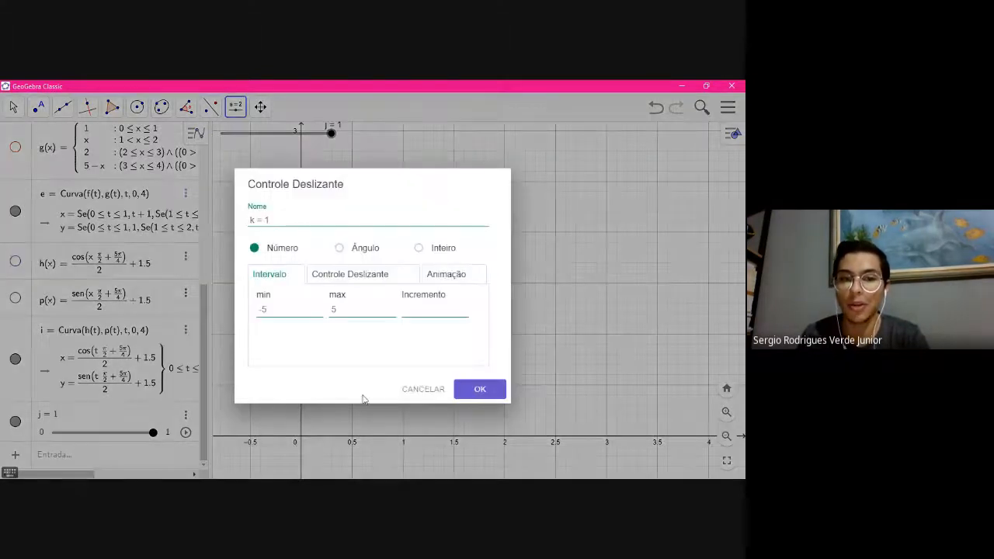
left_click(423, 389)
Switch to the Move tool and start a new Curva command with f(t)*j as the beginning of its x expression
left_click(13, 109)
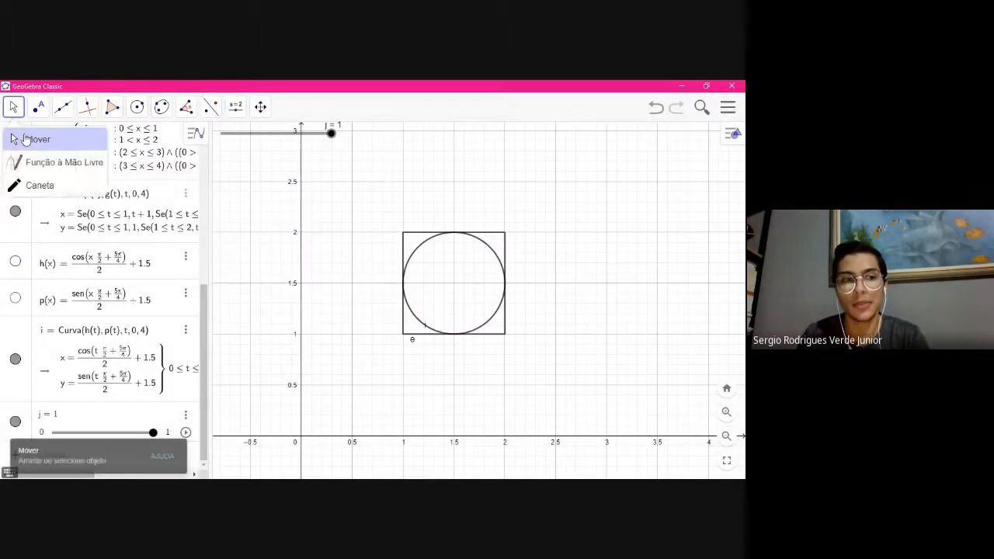
left_click(24, 139)
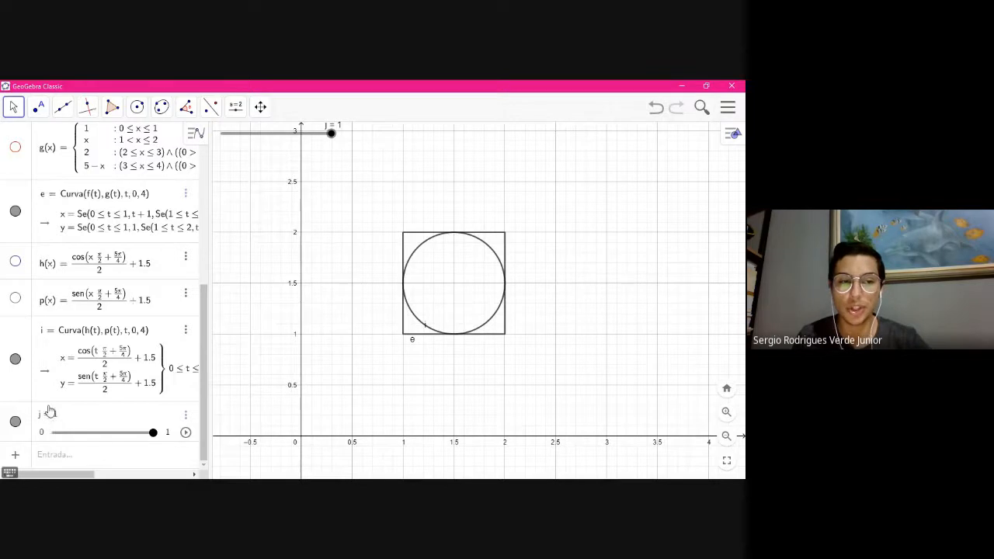
left_click(62, 462)
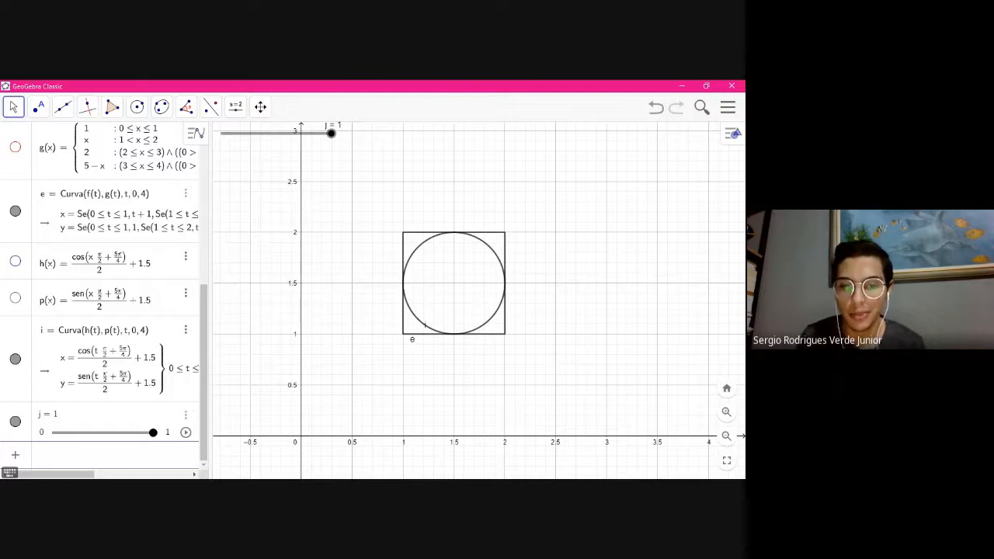
key("alt+Tab")
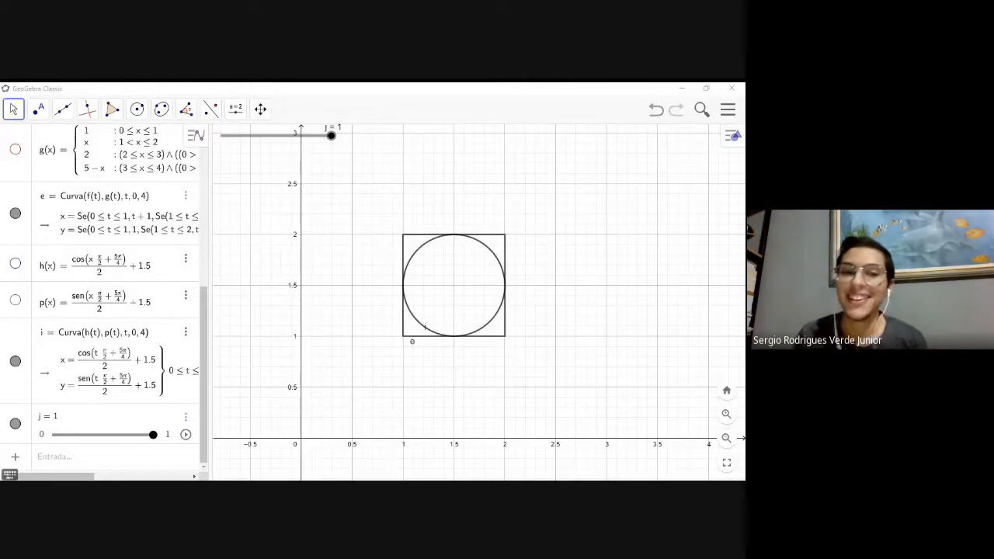
left_click(101, 459)
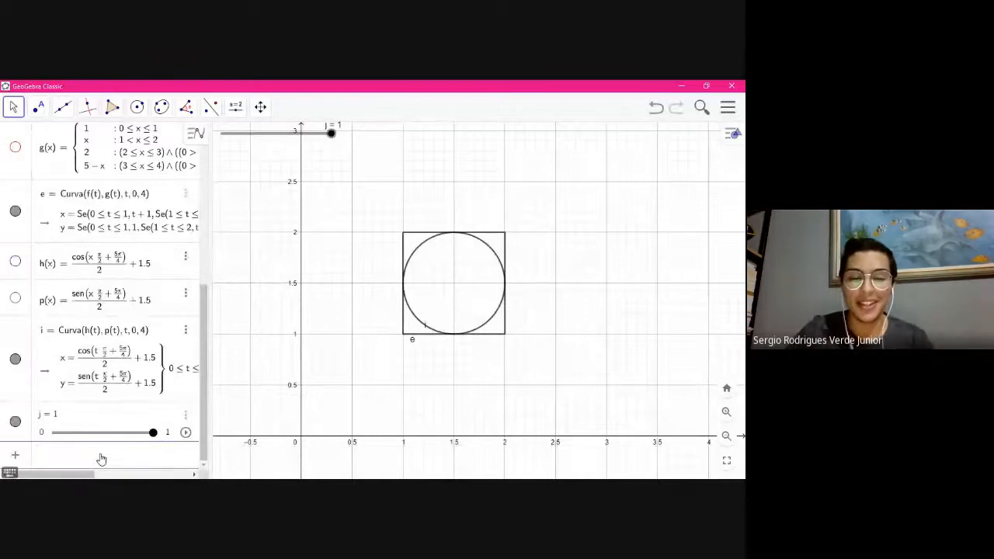
type("Curva")
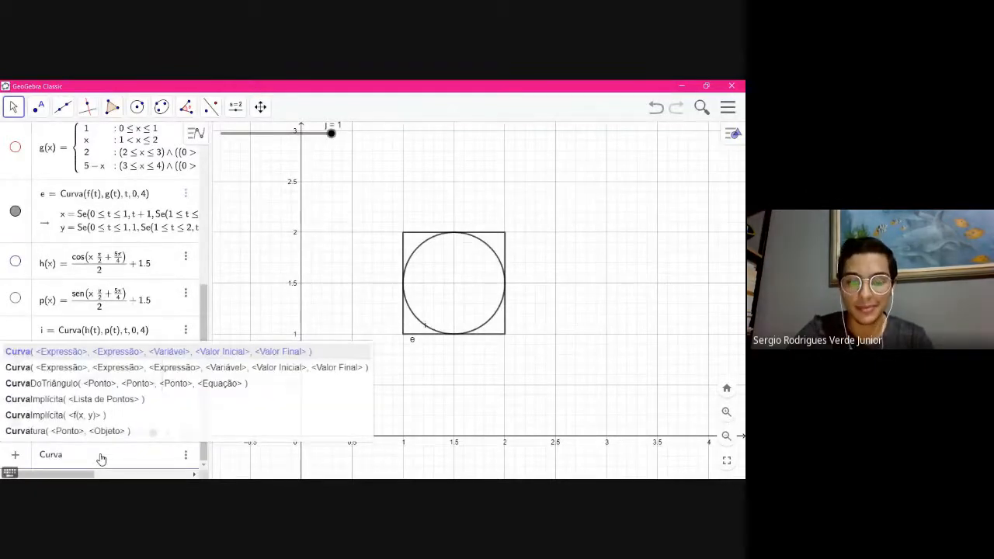
type("(")
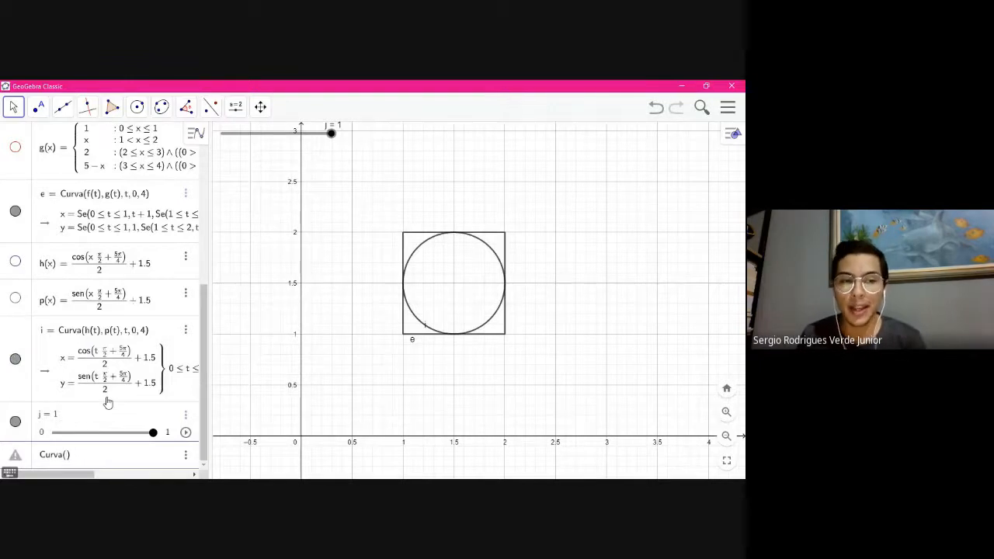
type("f")
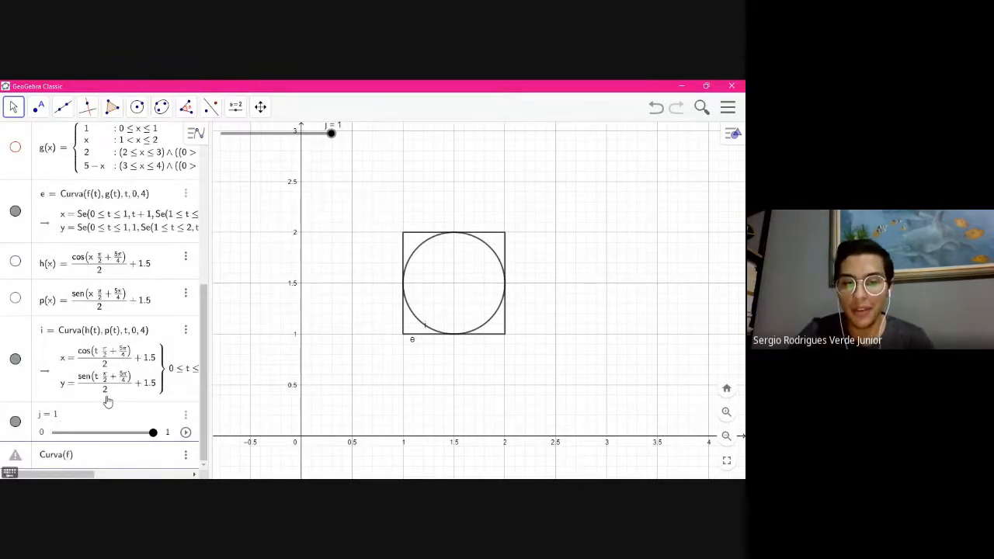
type("(t)")
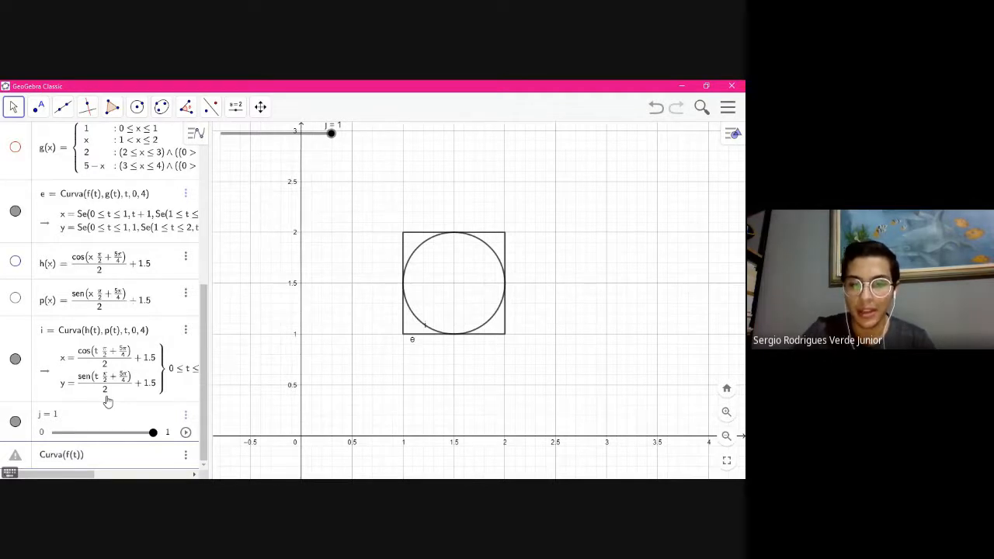
type("*j")
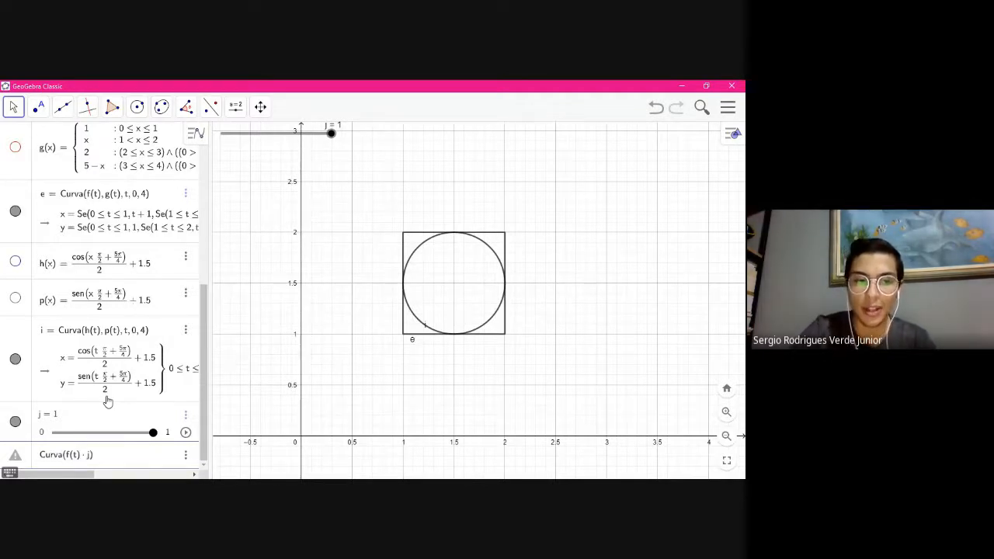
Complete the x expression of the new Curva command by adding (1-j)*h(t) to f(t)*j
type("+")
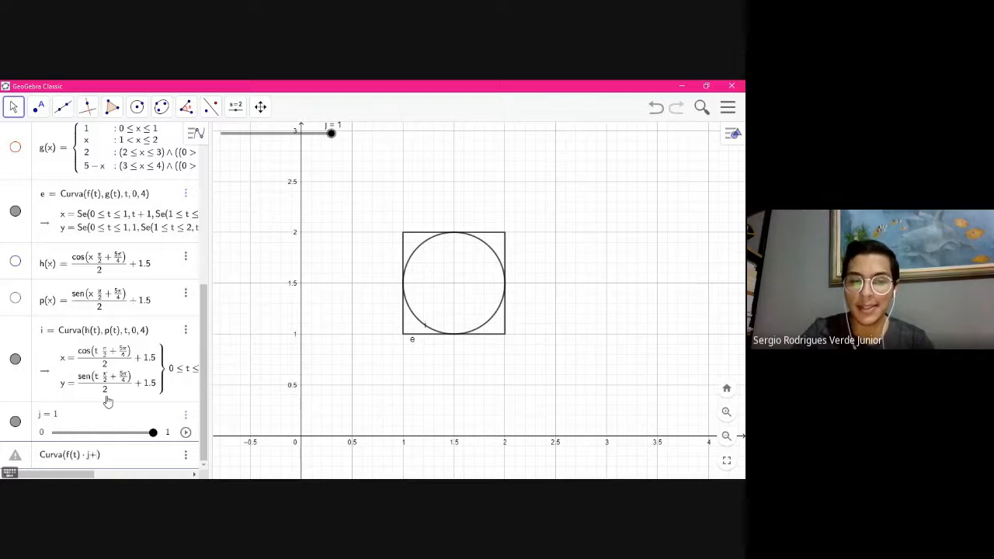
type("(")
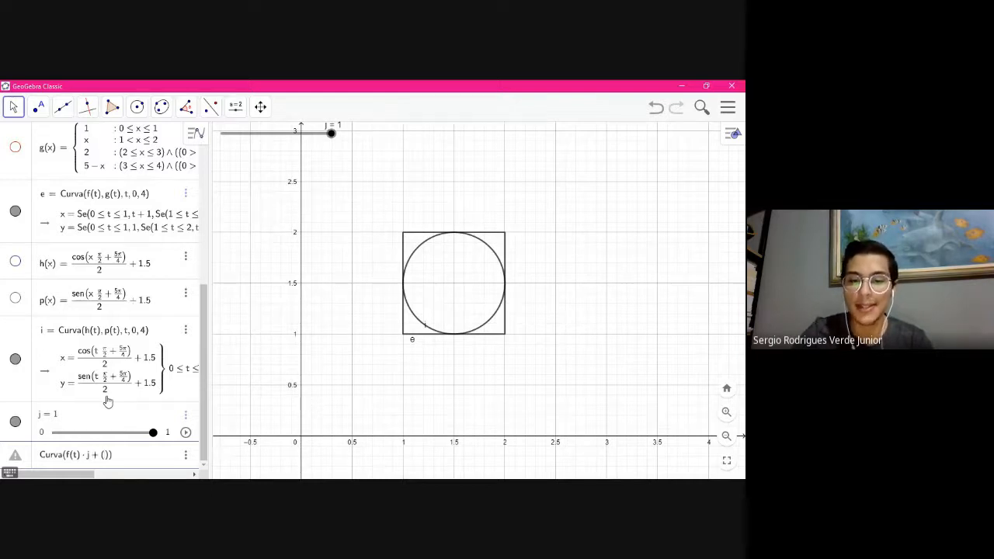
type("1-j")
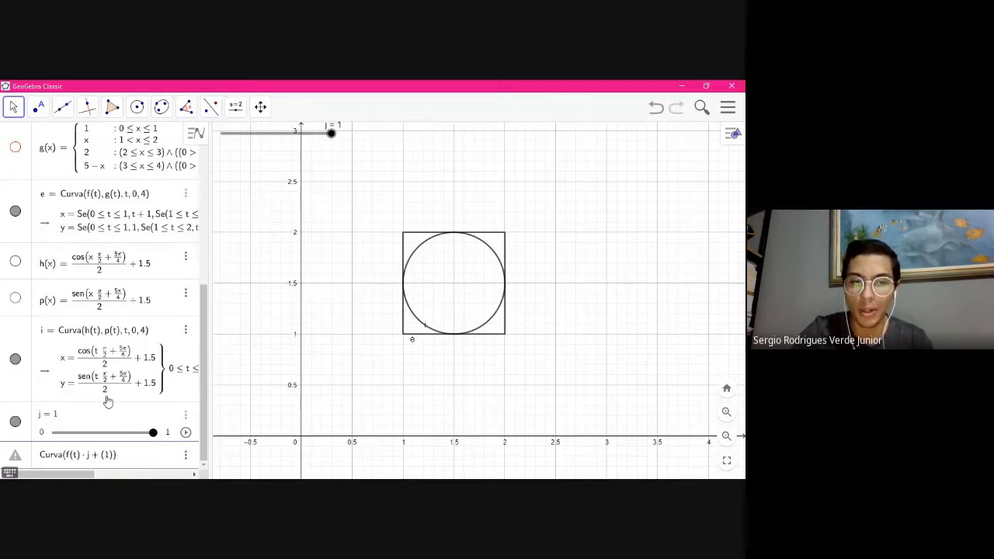
type("-")
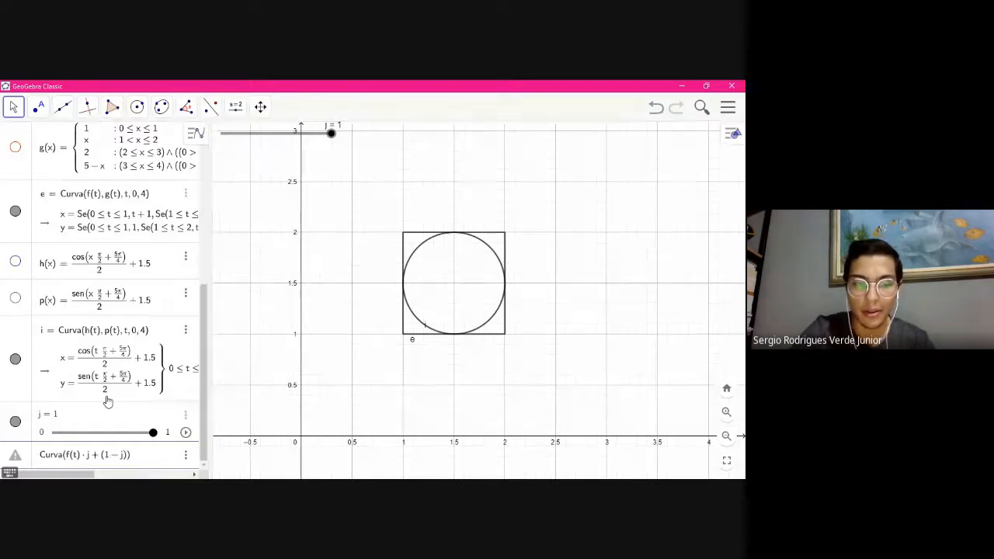
type("*")
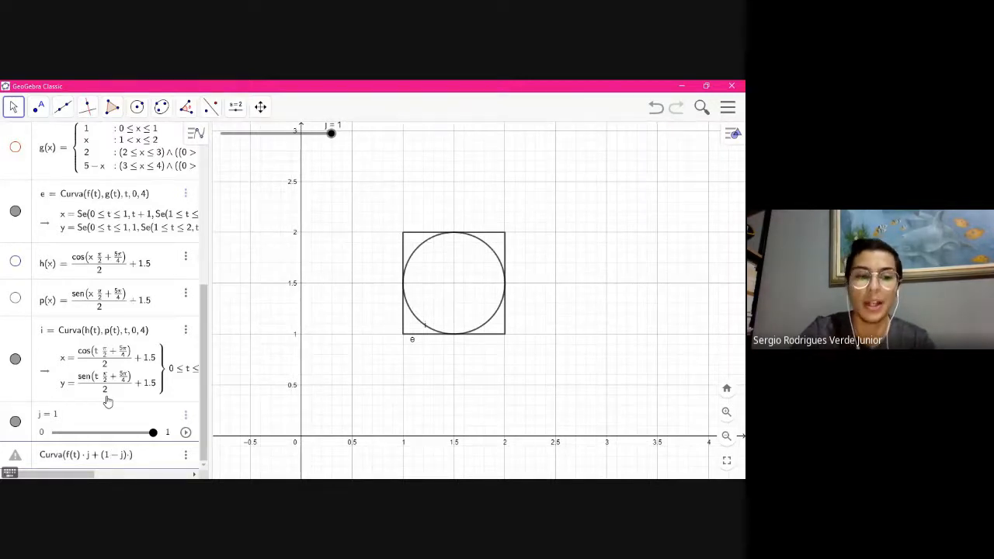
type("h")
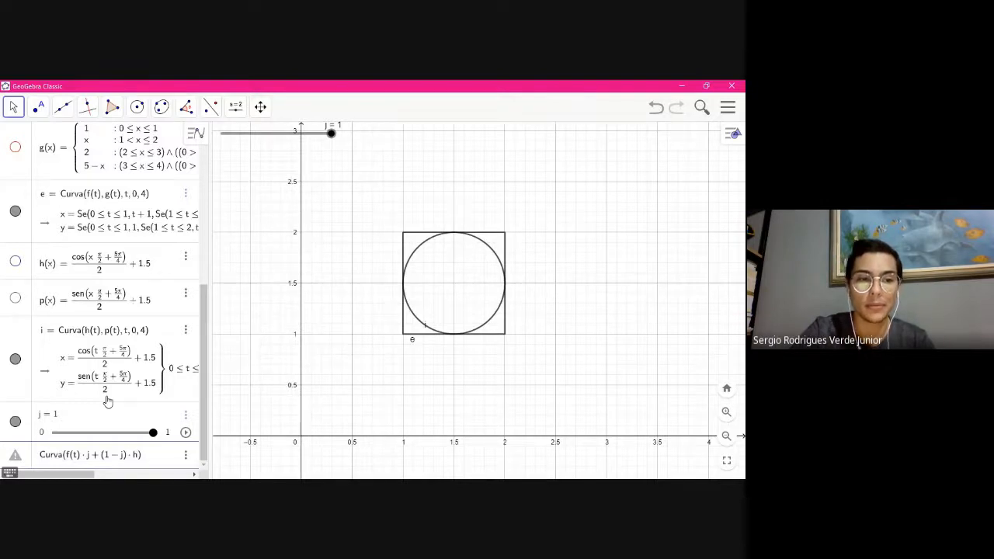
type("(t")
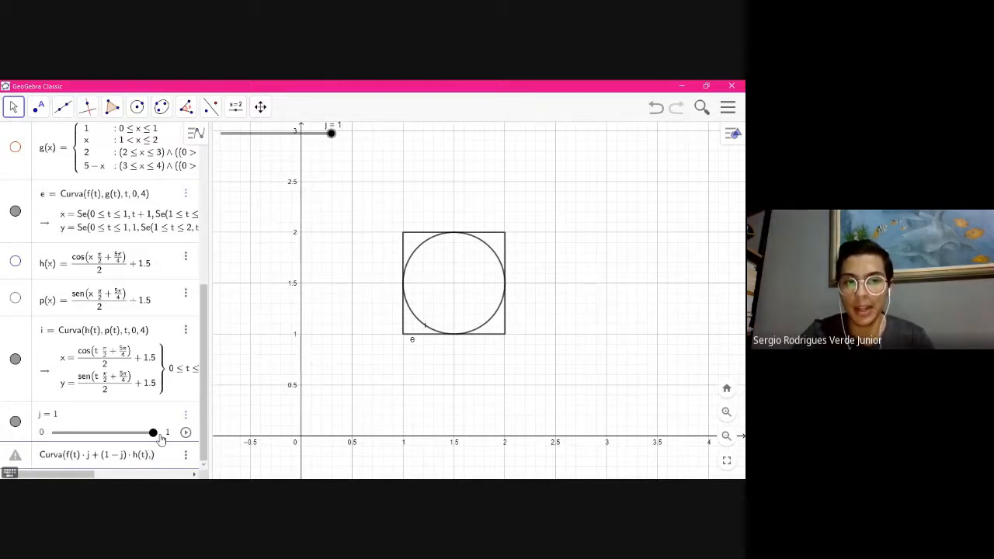
Enter g(t)*j+(1-j)*p(t) as the y expression of the new Curva command
type("g(t)")
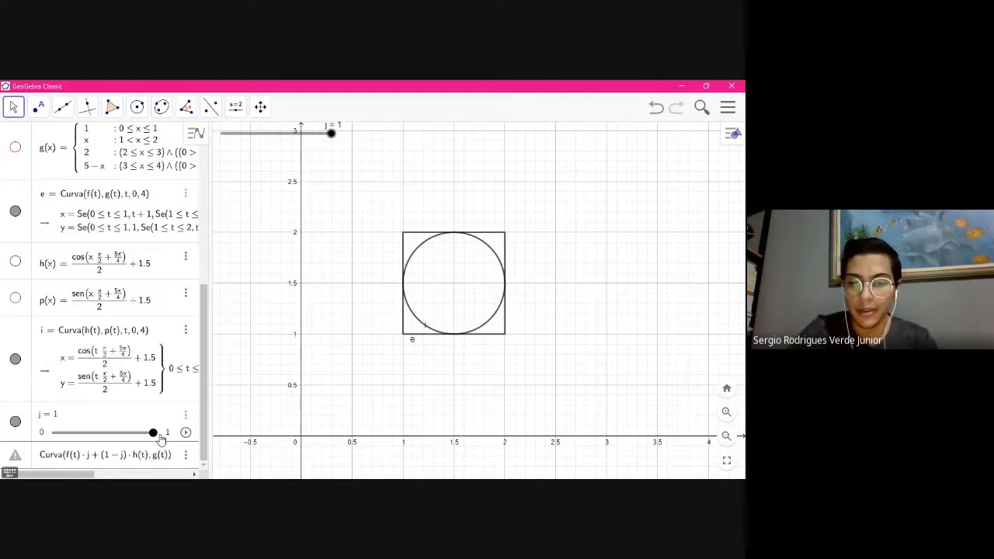
type("*j")
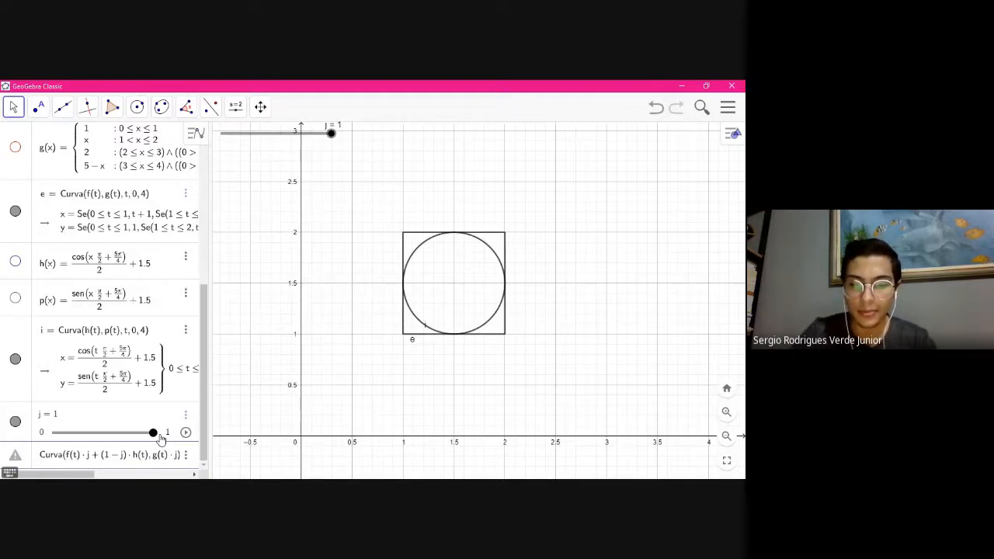
type("+")
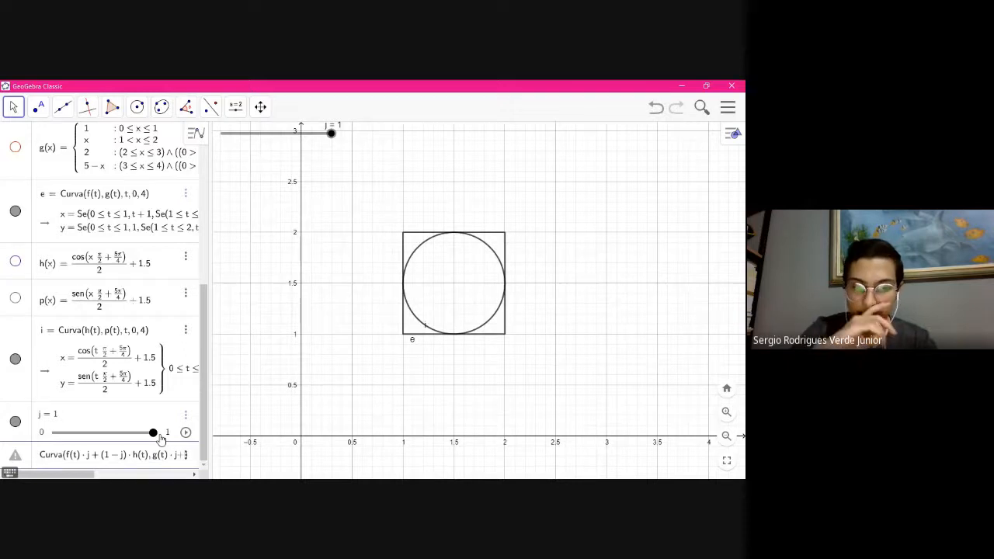
type("(1-j")
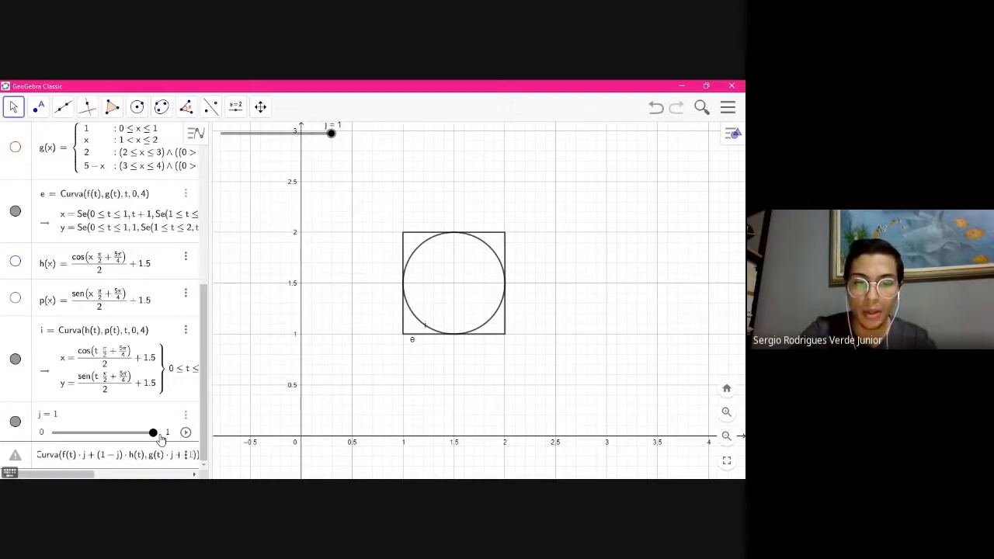
type(")*")
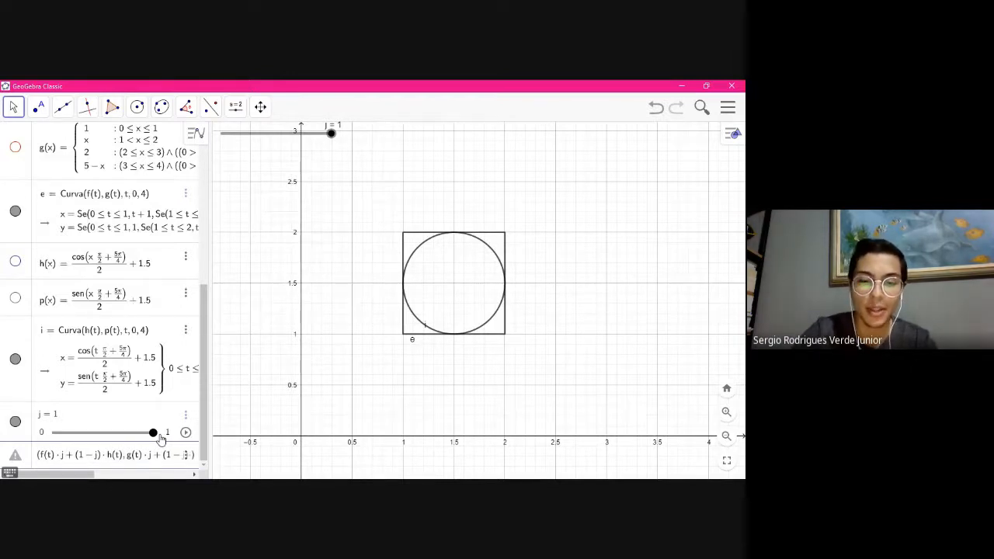
type("p(t)")
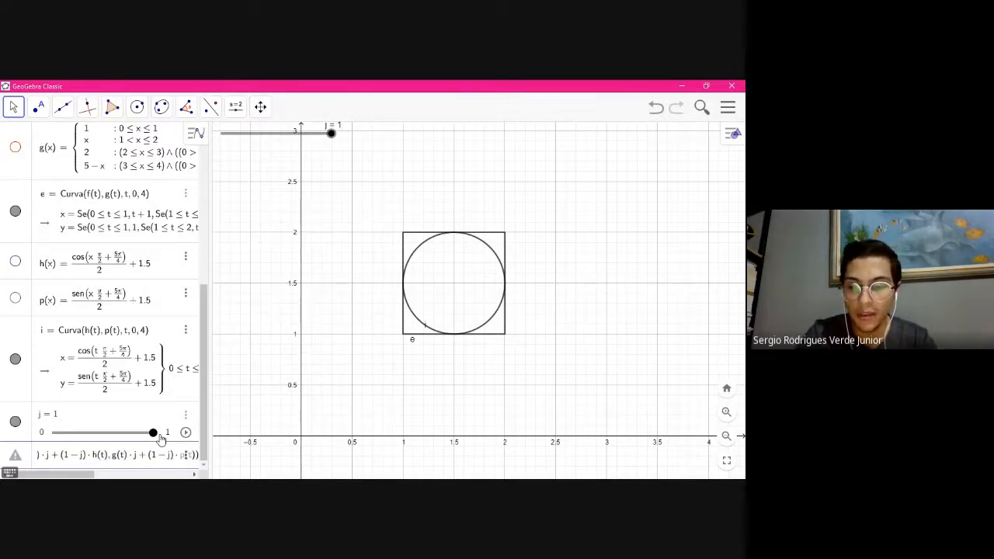
Finish the Curva command with parameter t running from 0 to 4 and create the curve
key("Right")
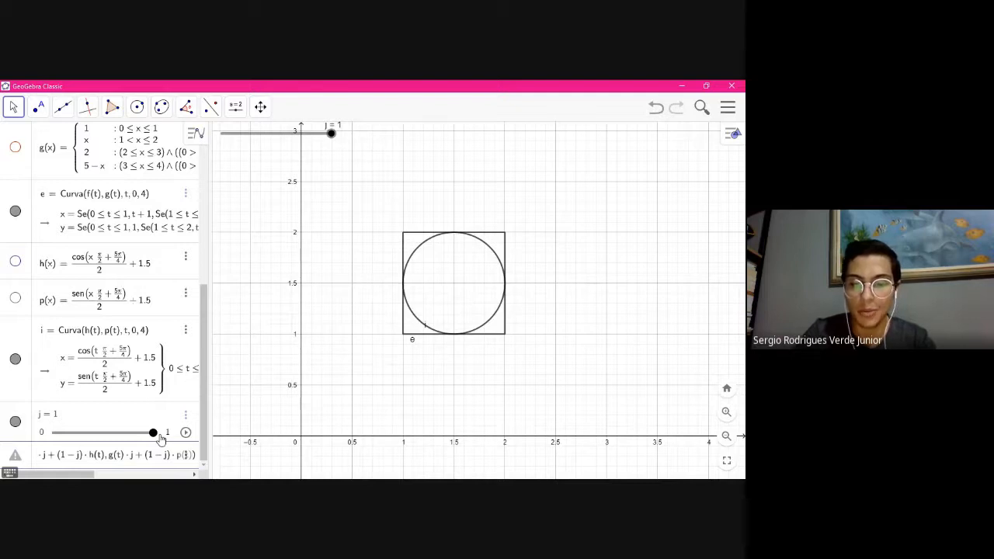
type(", ")
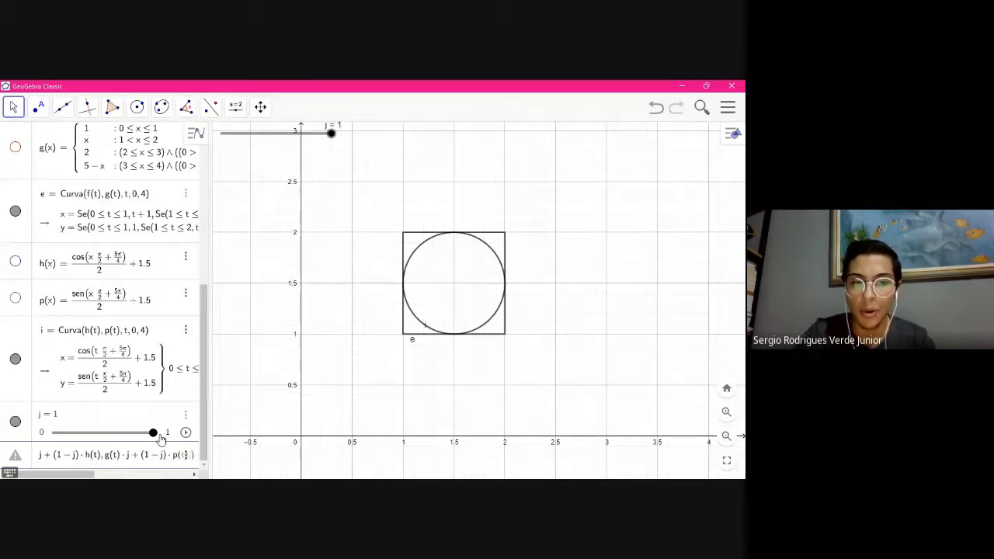
type("t, ")
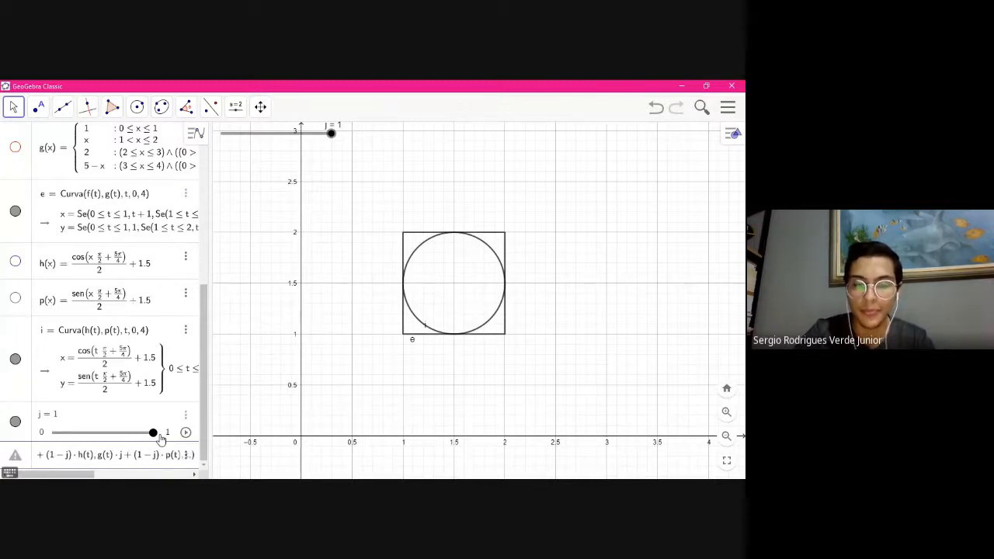
type("0")
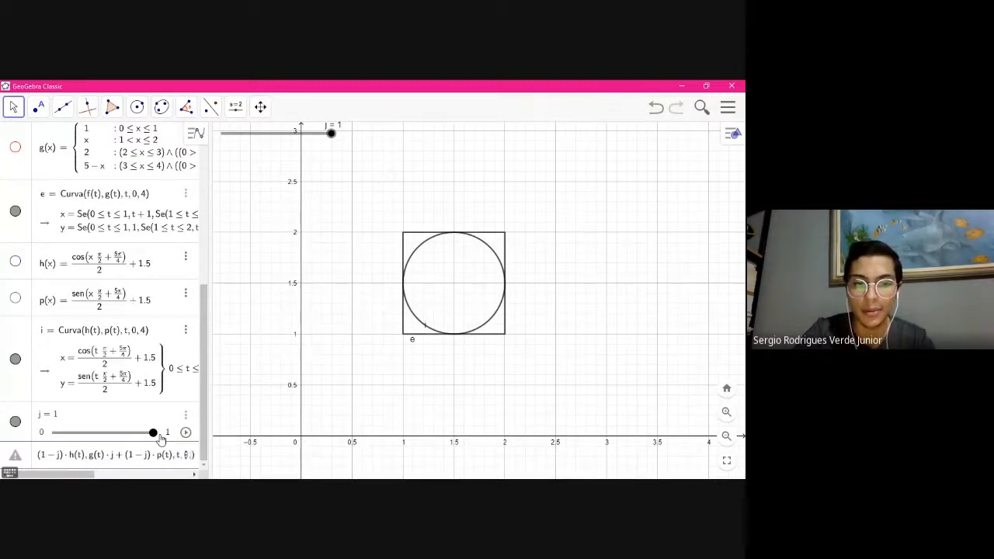
type(", 4")
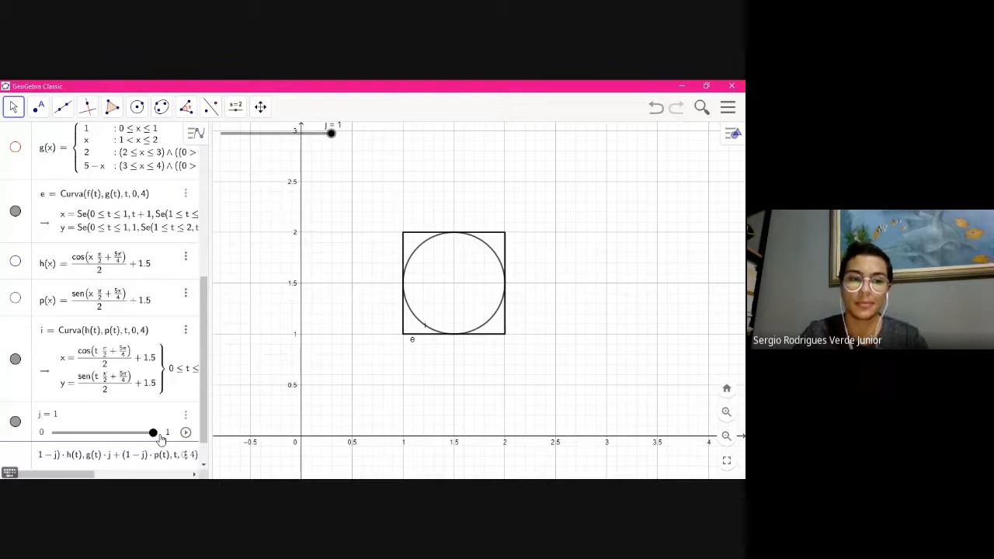
key("Return")
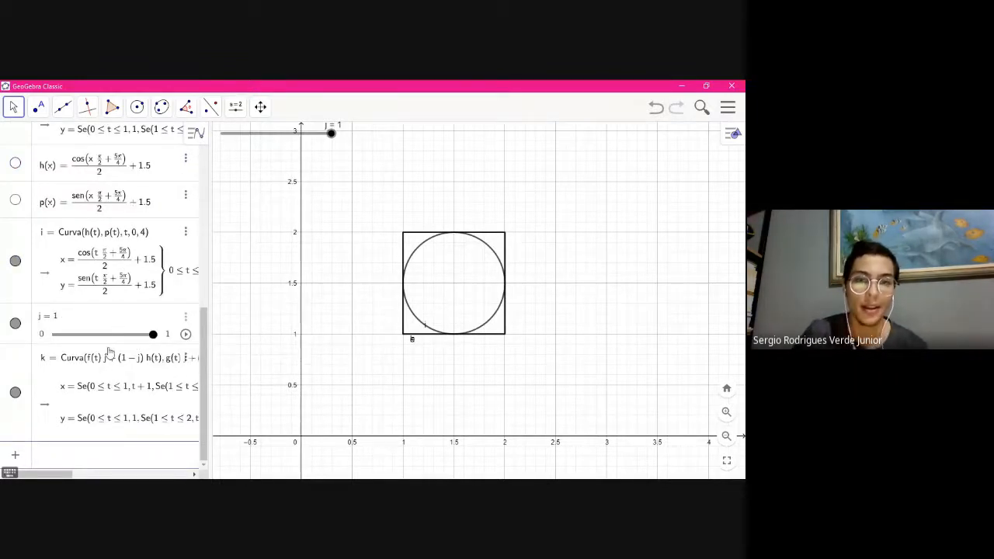
key("alt+Tab")
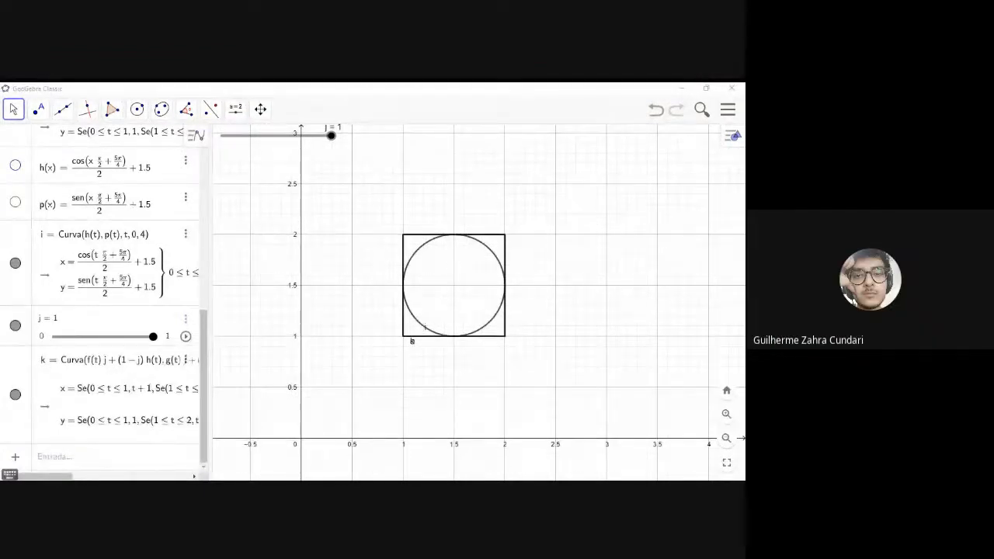
key("alt+Tab")
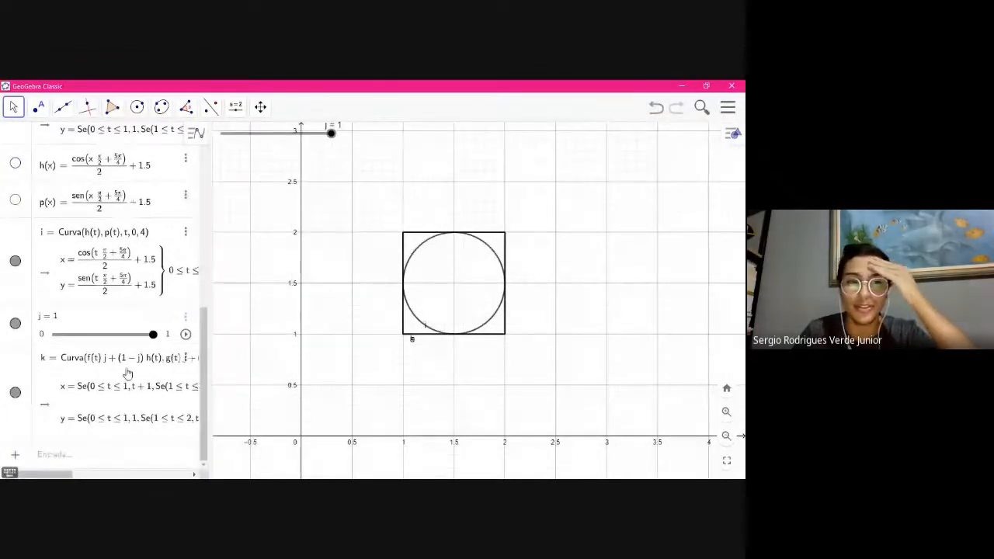
left_click(129, 373)
left_click(295, 359)
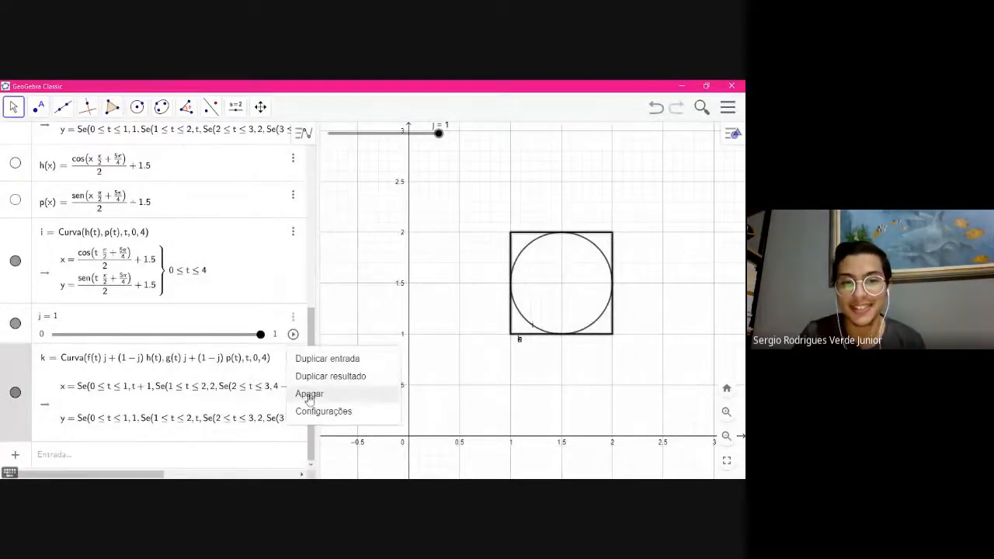
left_click(322, 411)
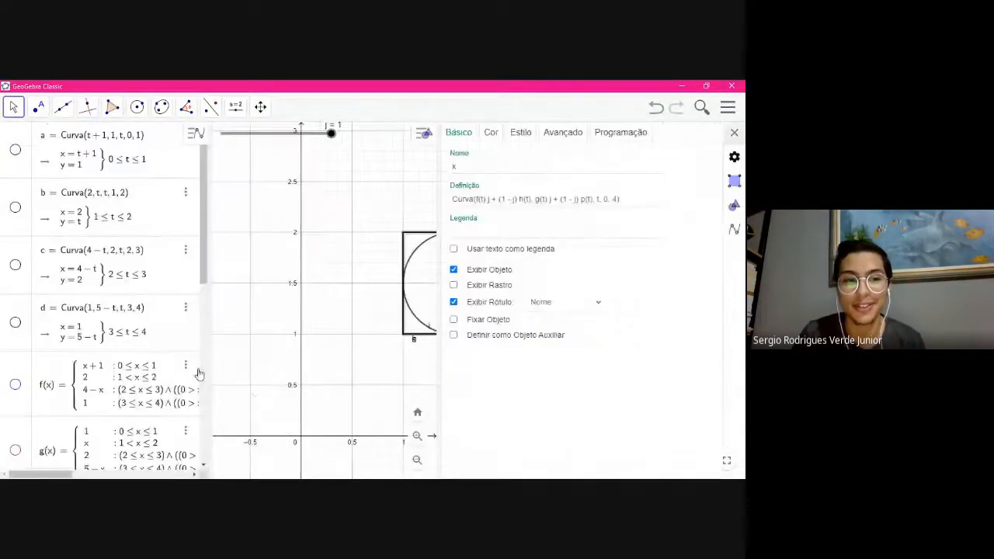
left_click(733, 135)
scroll(116, 368, "down", 10)
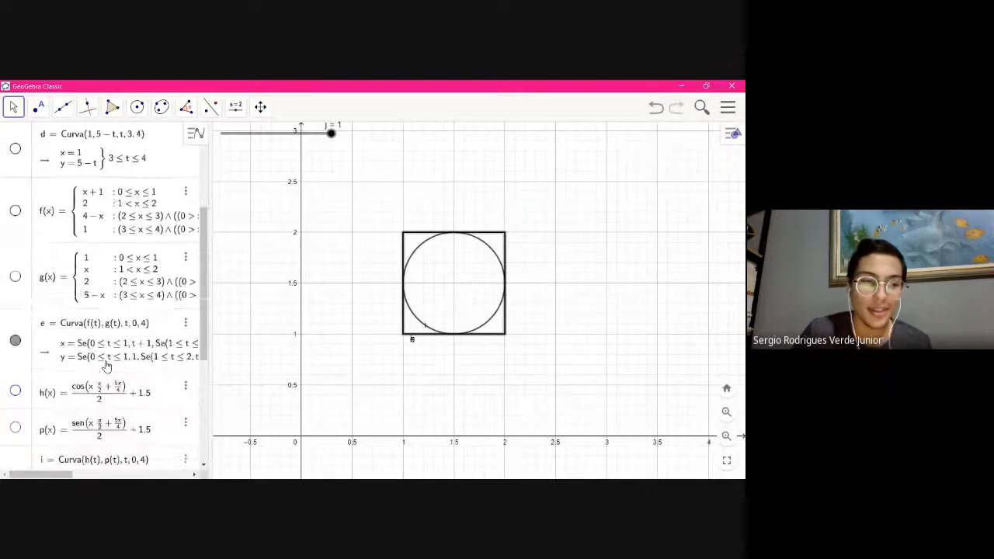
left_click(135, 361)
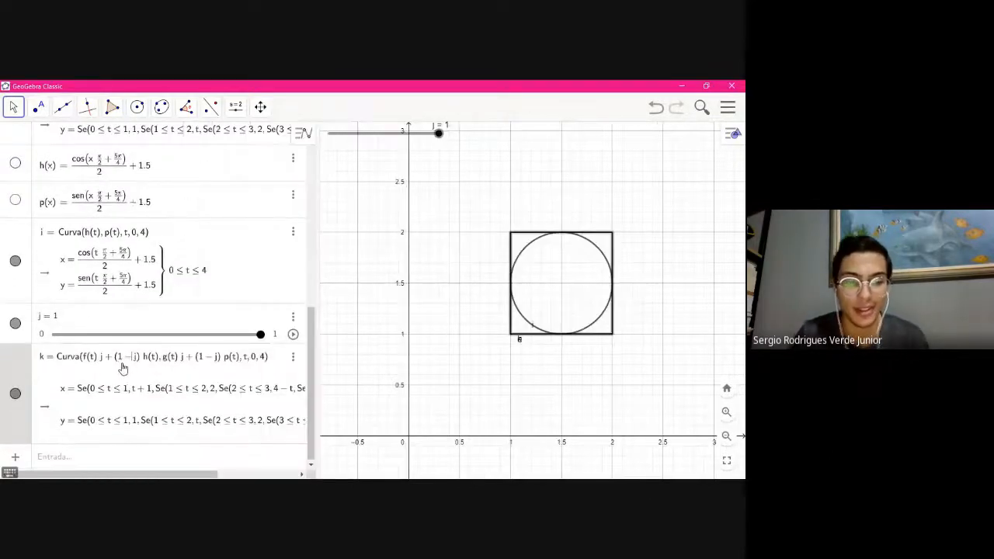
key("alt+Tab")
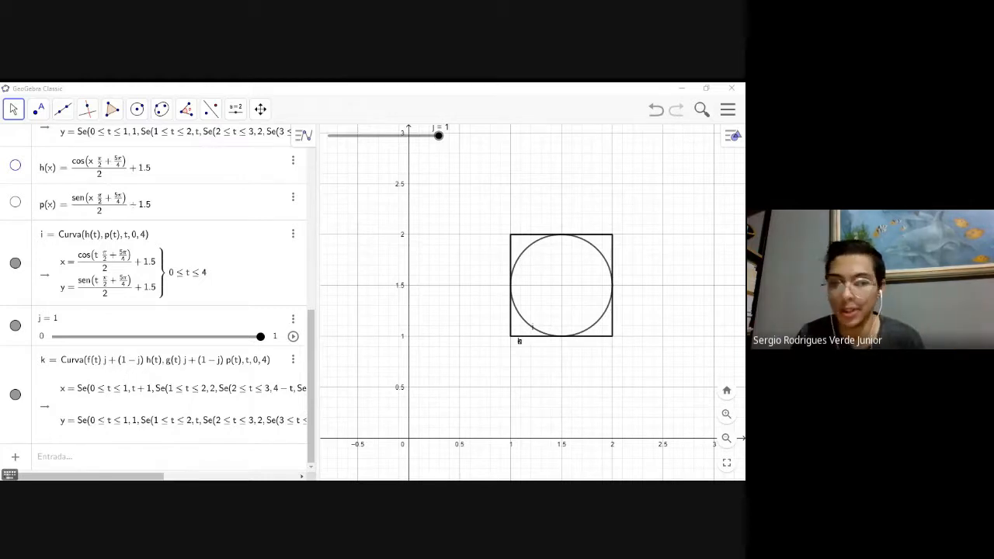
left_click(578, 395)
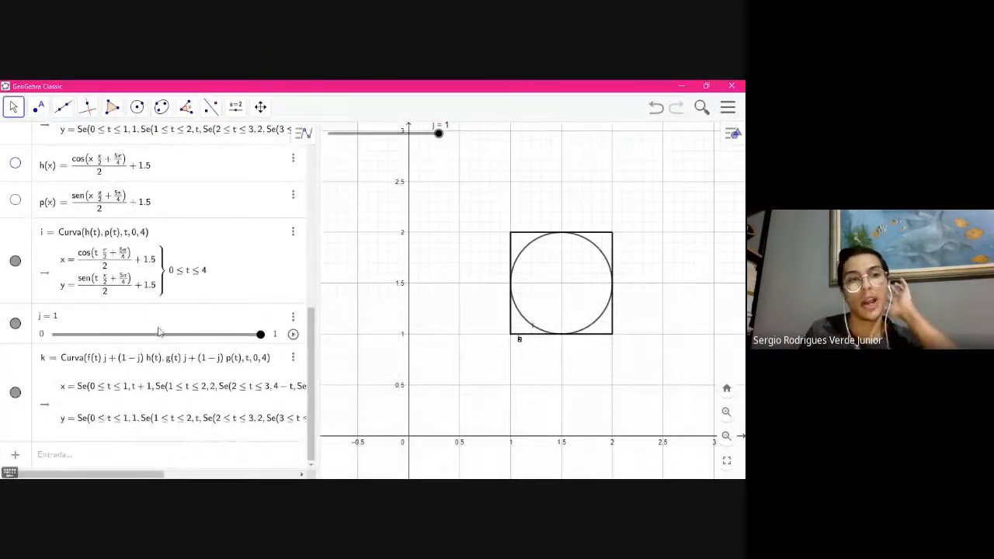
Hide the inscribed circle curve i and run slider j's animation briefly, stopping it partway
left_click(16, 260)
scroll(189, 350, "up", 10)
scroll(188, 351, "down", 9)
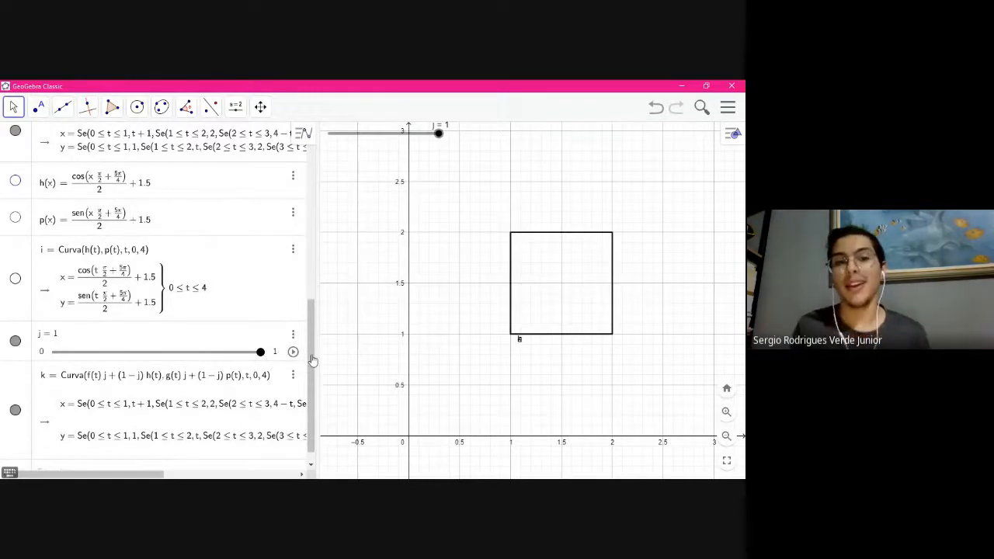
left_click_drag(318, 379, 211, 378)
left_click_drag(565, 382, 528, 378)
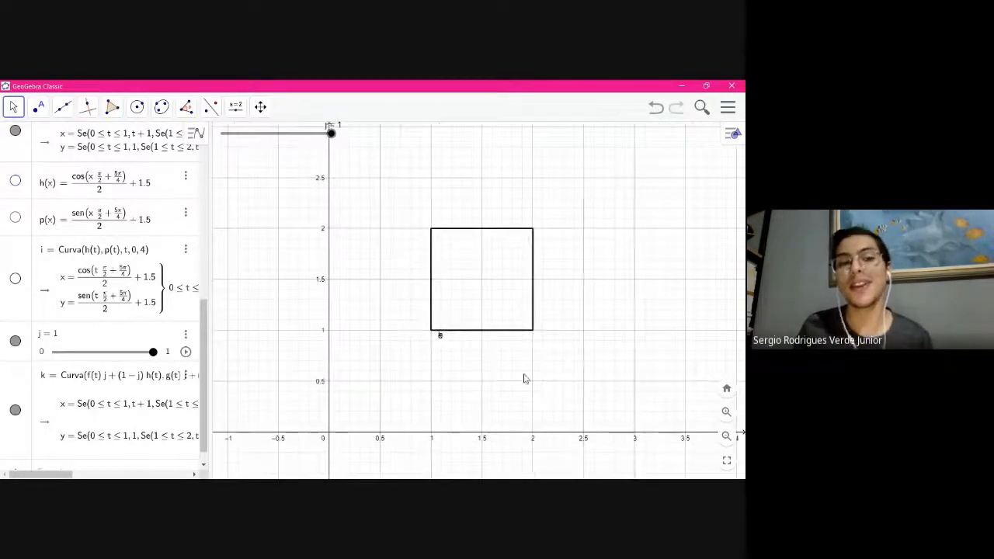
left_click(185, 352)
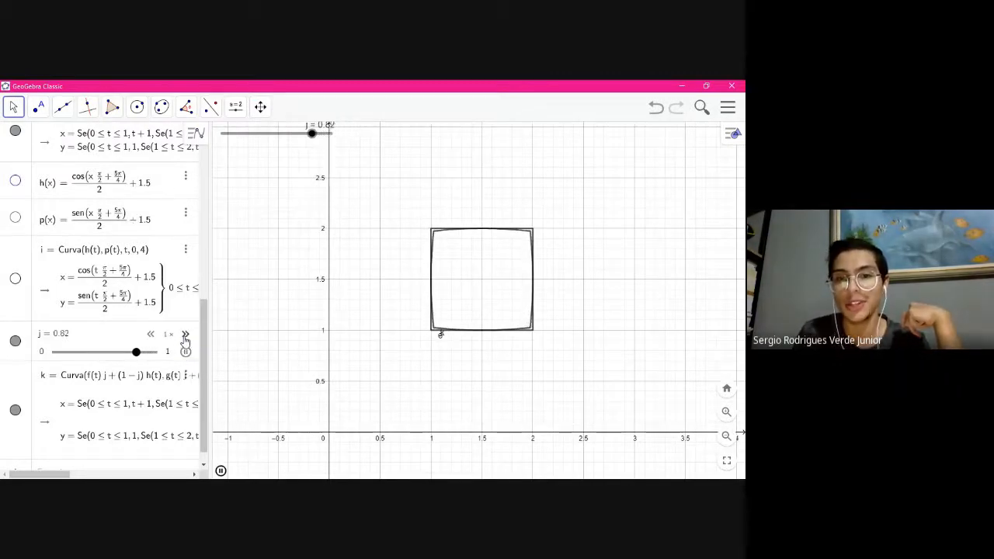
left_click(187, 353)
Hide slider j, the deforming curve k and the square curve e in the graphics view
left_click_drag(200, 351, 205, 379)
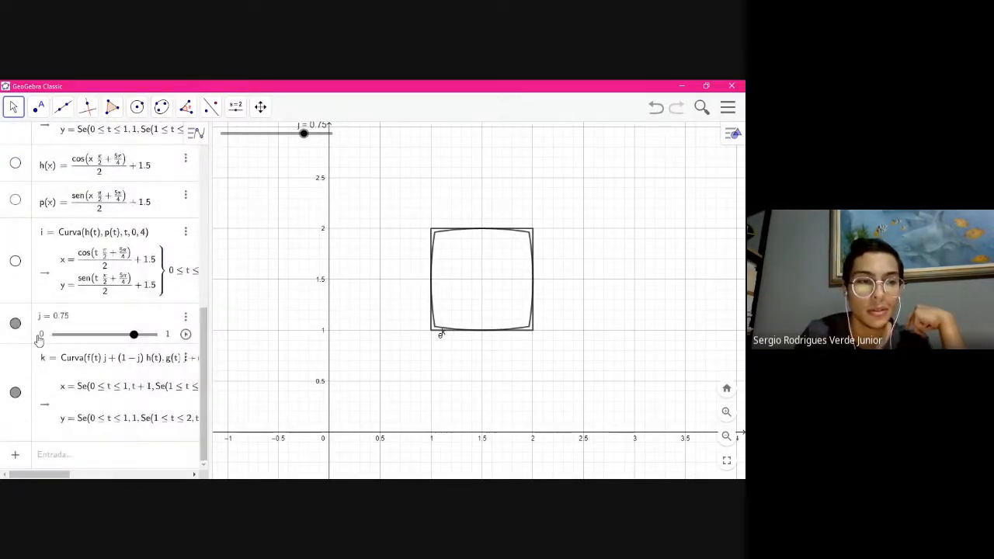
left_click(16, 325)
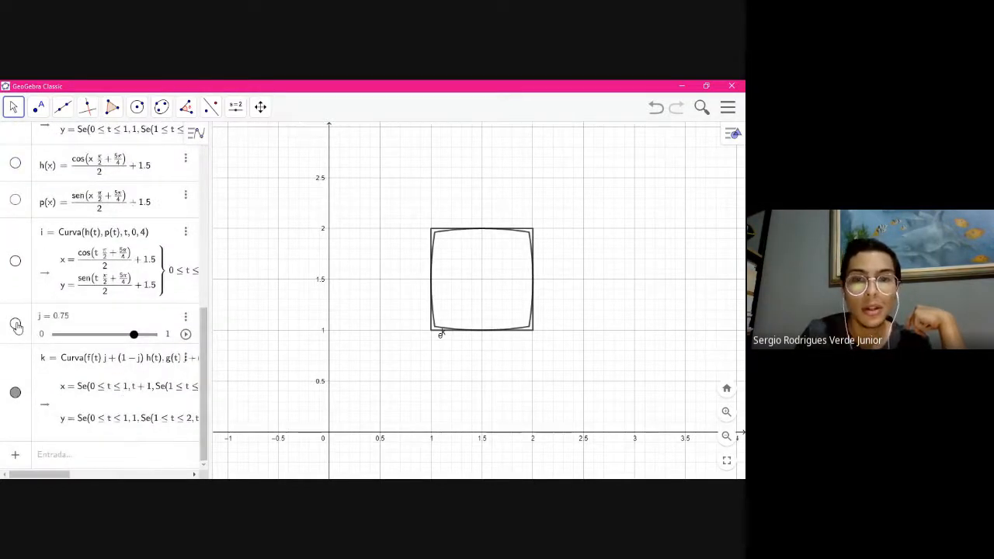
left_click(15, 393)
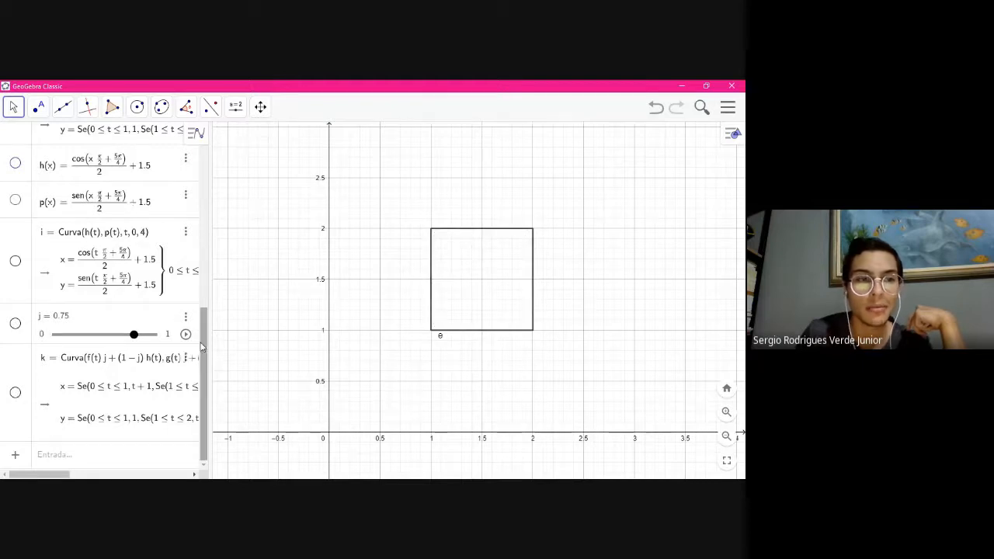
left_click_drag(203, 343, 204, 275)
left_click(16, 268)
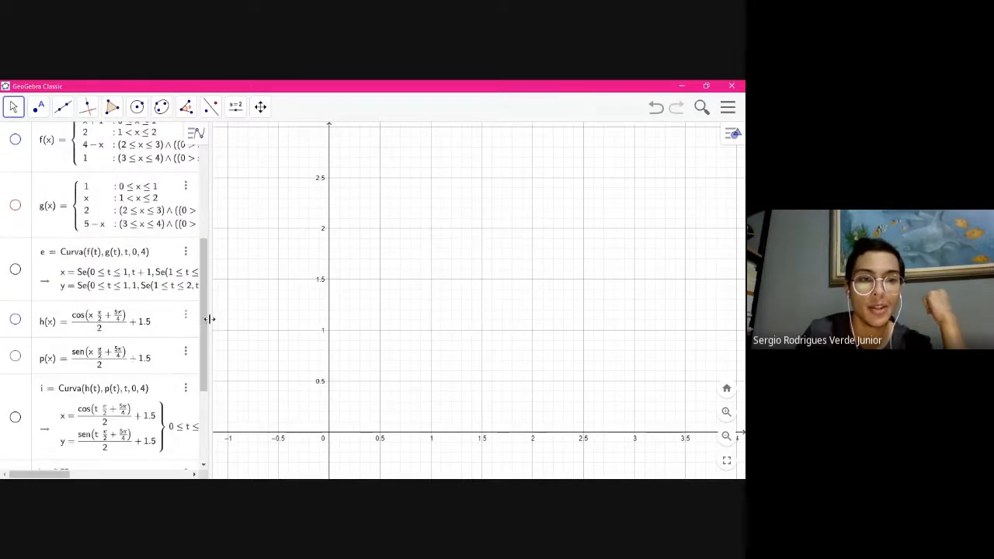
Set slider j to 1 and display only the deforming curve k, keeping the slider hidden in the graphics view
left_click_drag(203, 335, 204, 403)
left_click(15, 323)
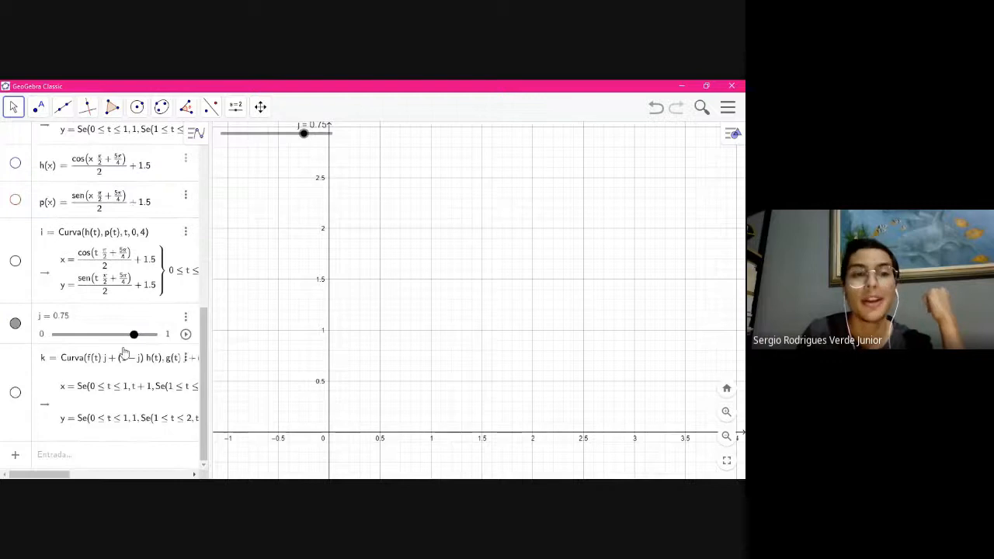
left_click_drag(138, 335, 163, 339)
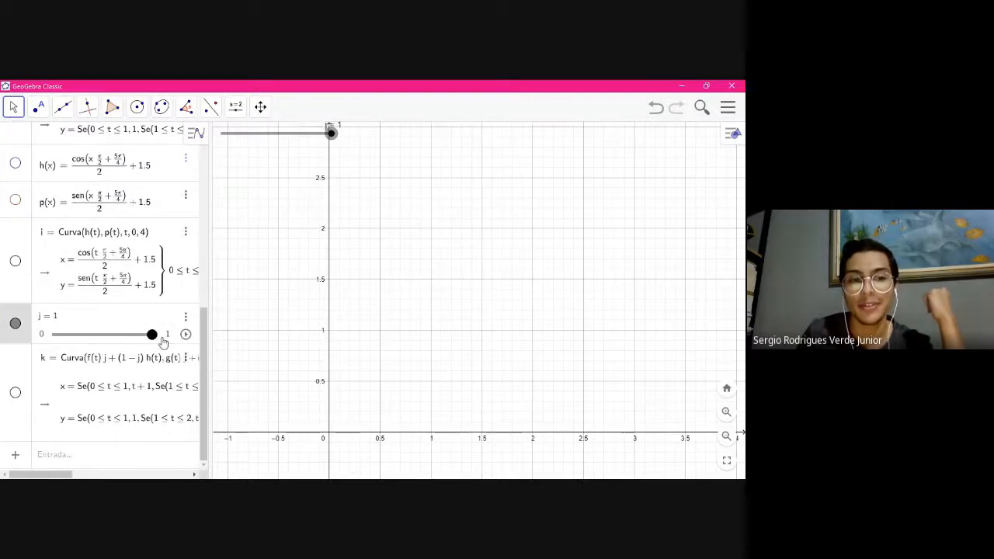
left_click(16, 323)
left_click(16, 394)
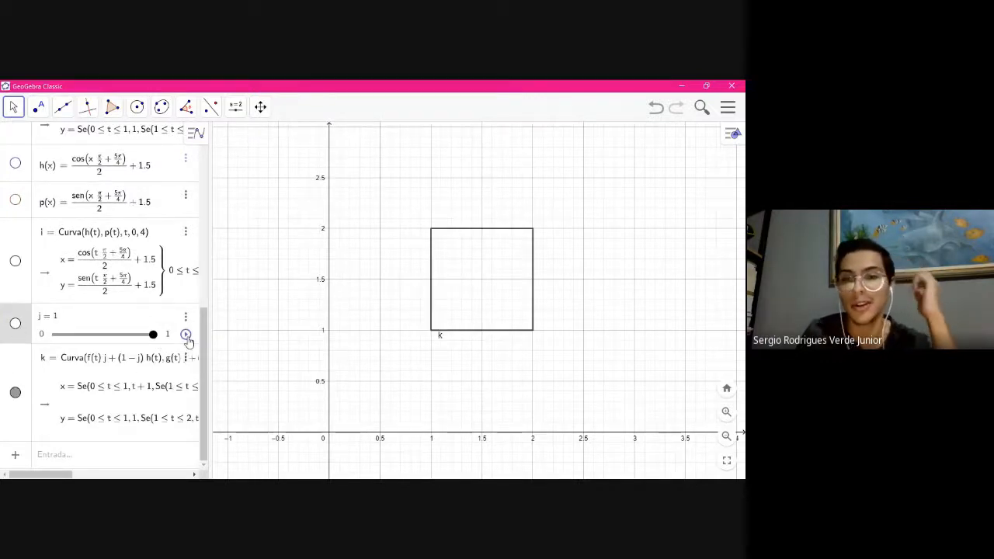
Animate curve k with slider j at 2× speed, and finish by stopping the animation with j set to 0
left_click(185, 335)
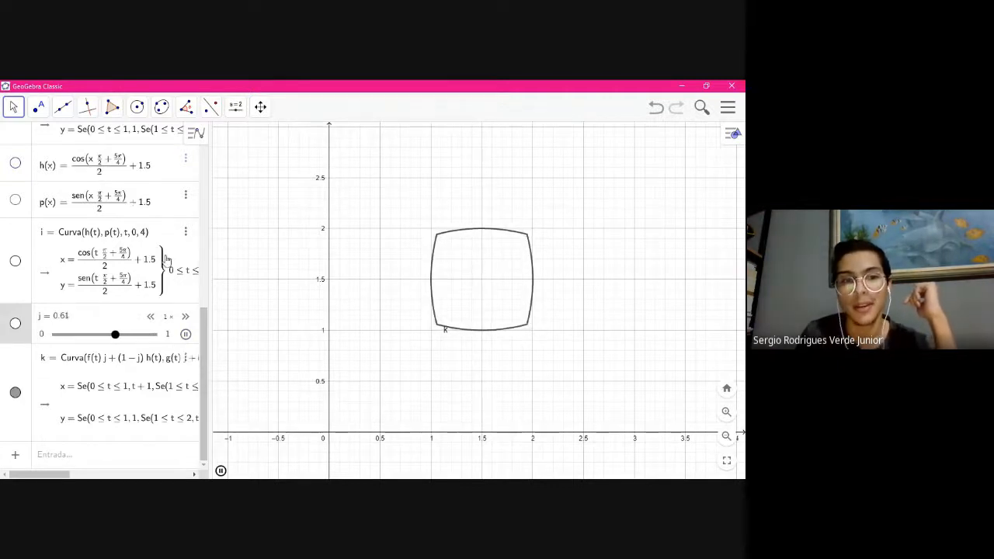
left_click(184, 319)
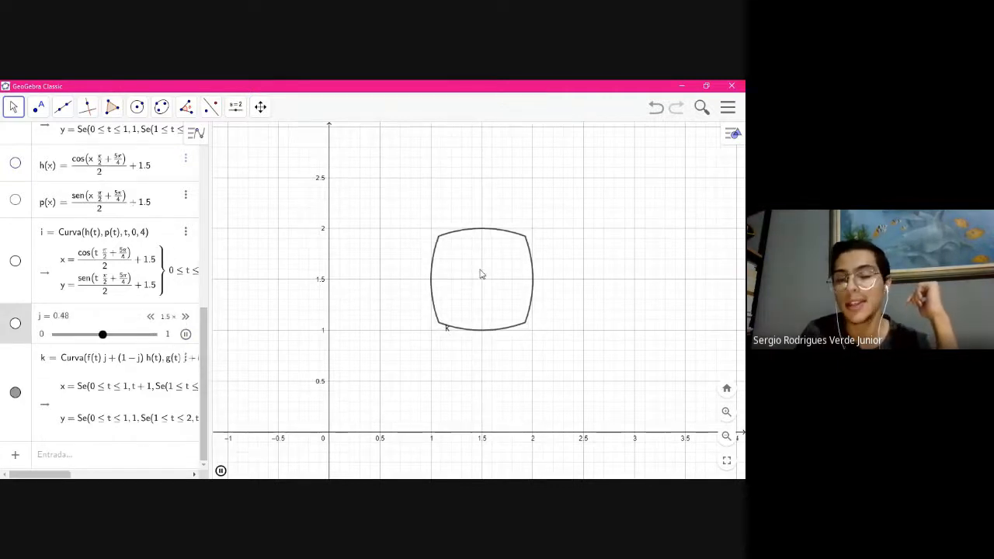
left_click(186, 318)
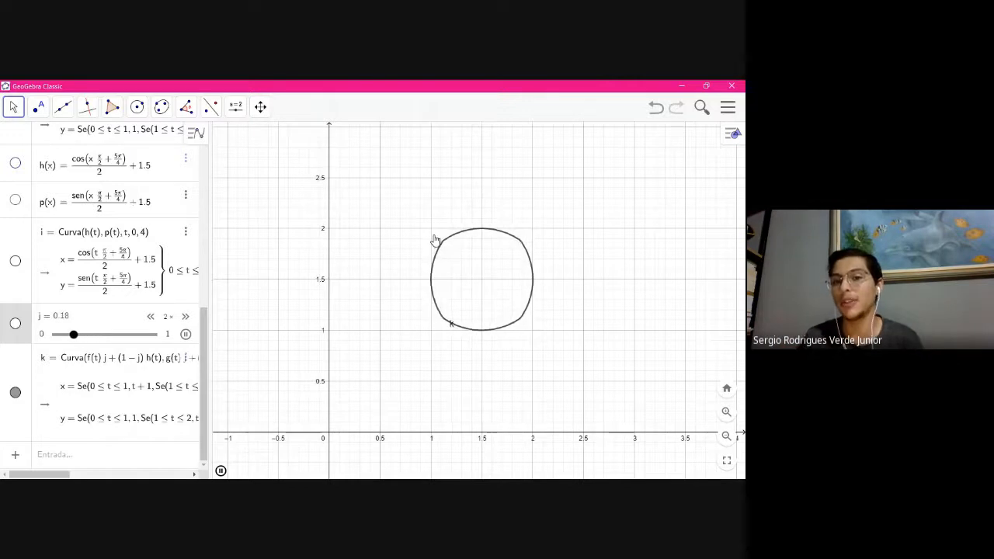
left_click(184, 334)
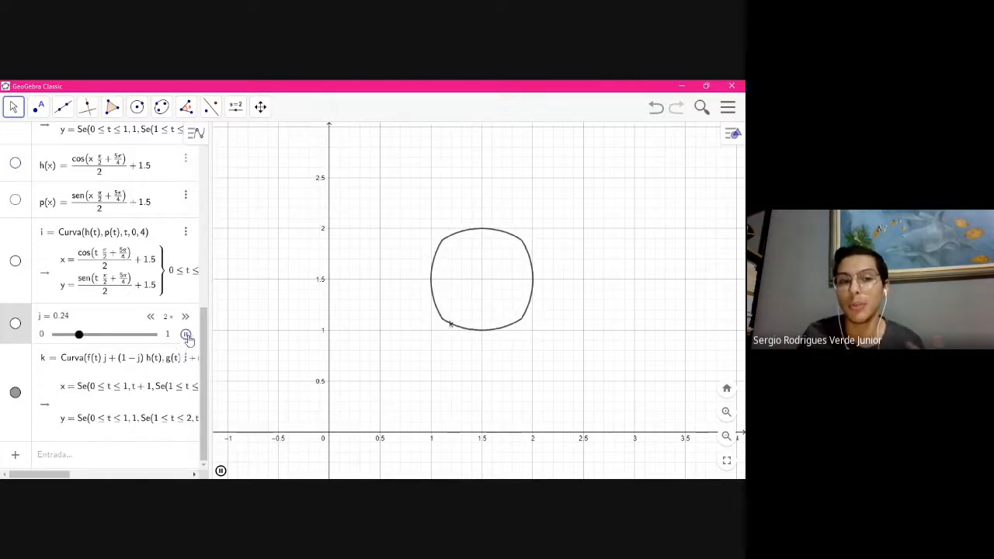
left_click_drag(80, 334, 37, 328)
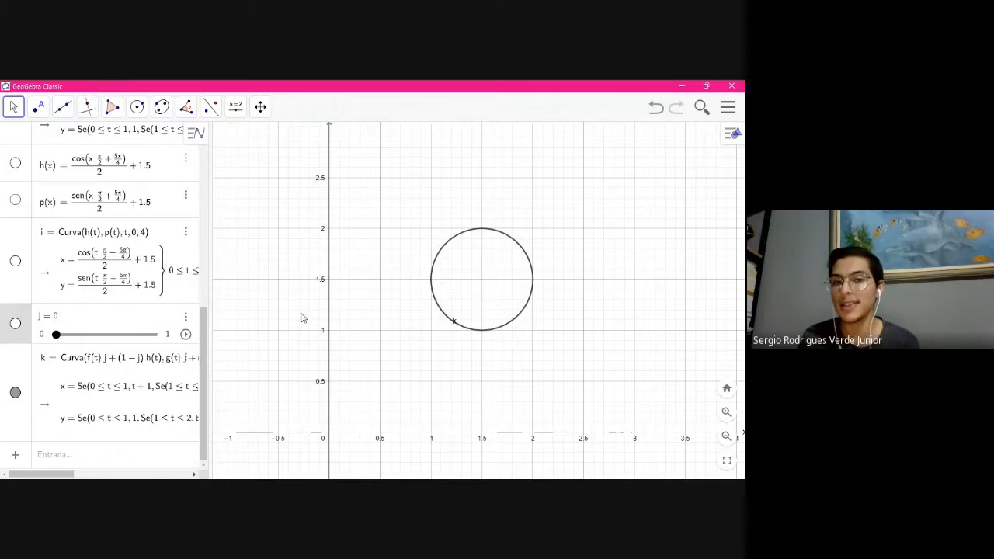
Run slider j's animation briefly to view curve k deforming, stop it, and return j to 0
left_click(186, 334)
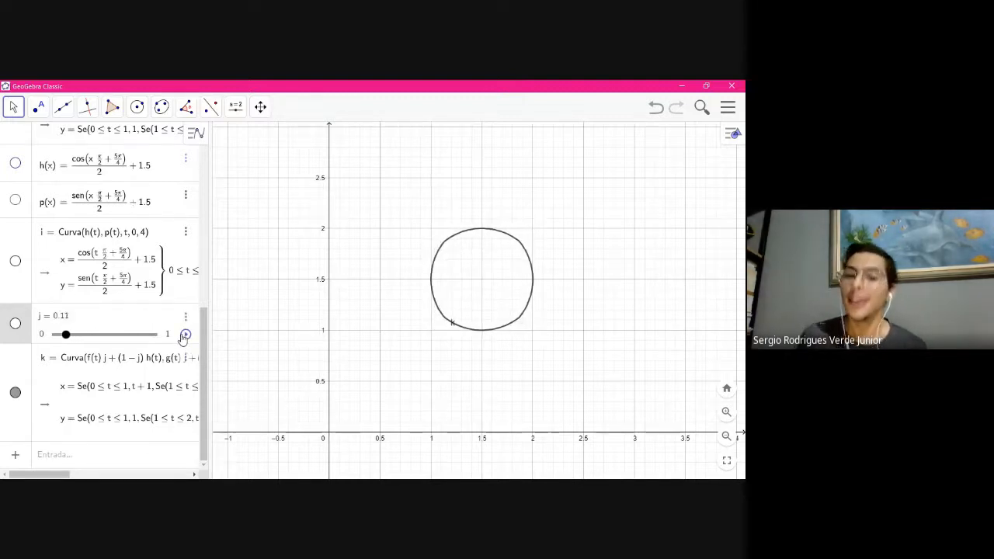
left_click(185, 335)
key("alt+Tab")
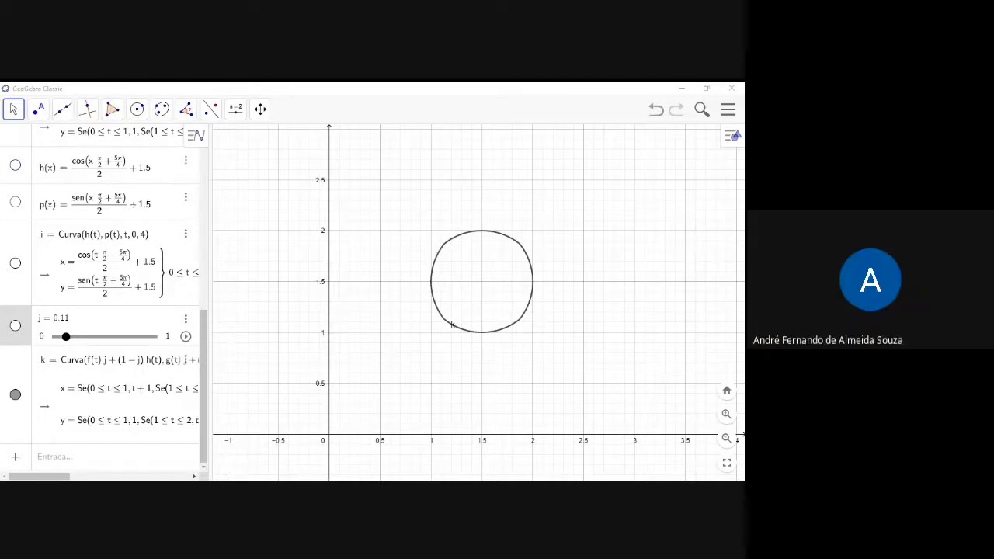
key("alt+Tab")
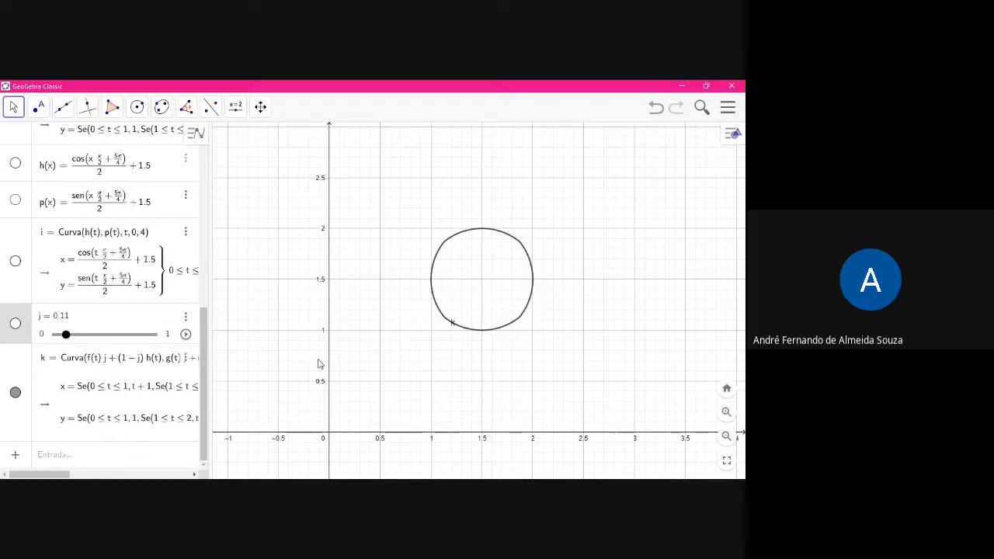
left_click(330, 479)
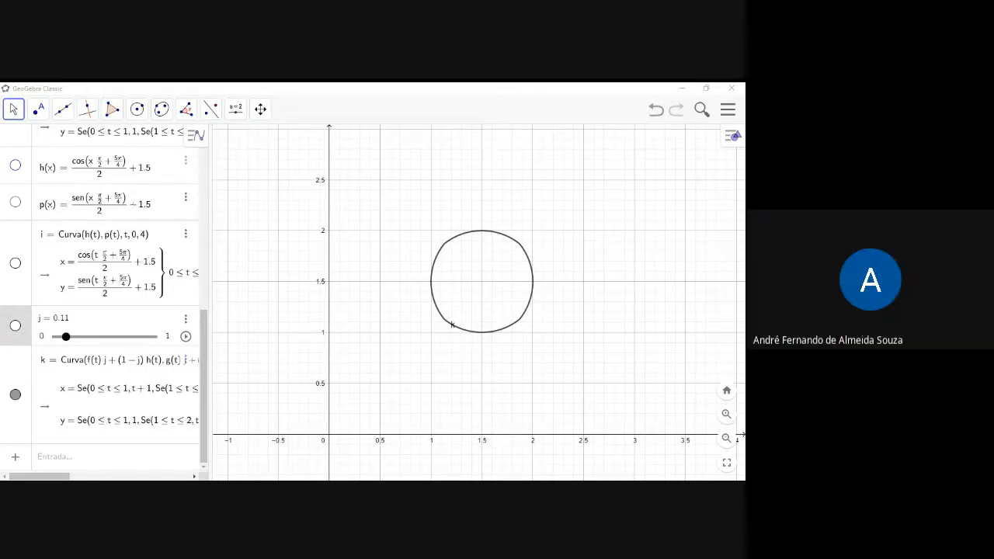
key("alt+Tab")
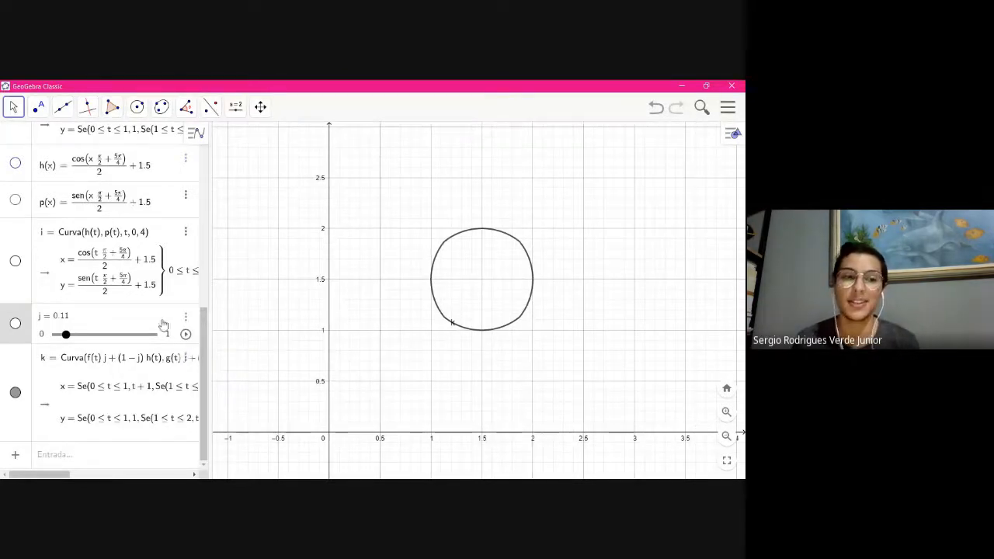
left_click_drag(66, 334, 56, 335)
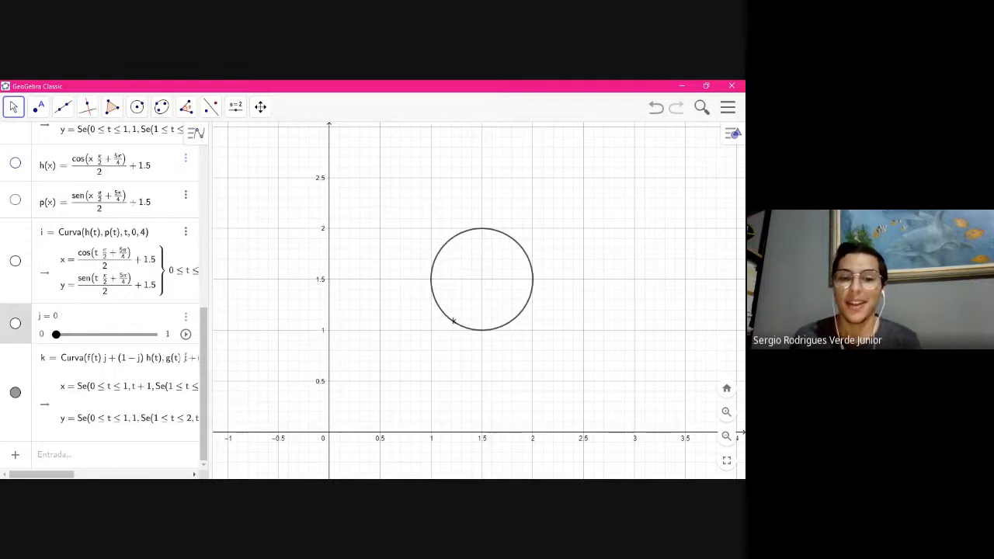
key("alt+Tab")
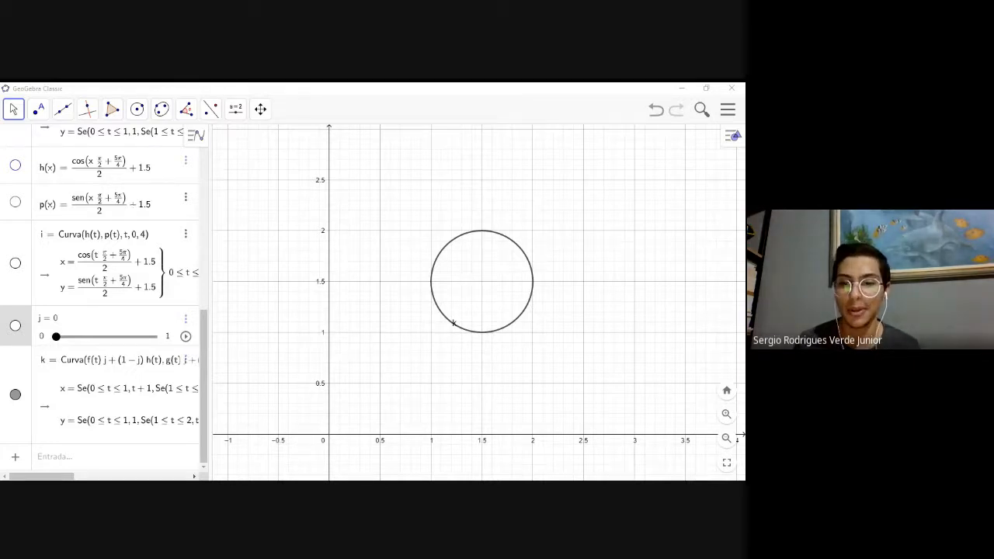
left_click(429, 448)
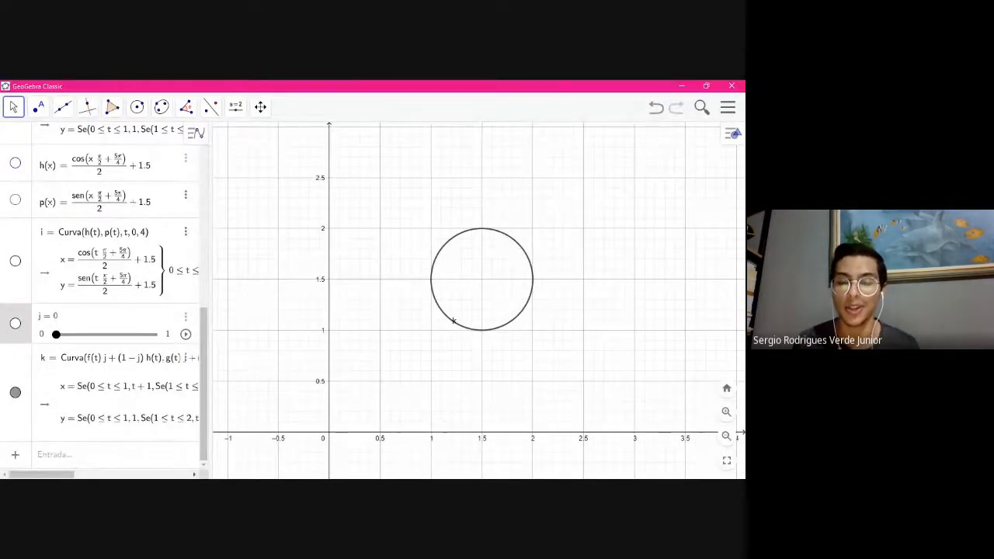
key("alt+Tab")
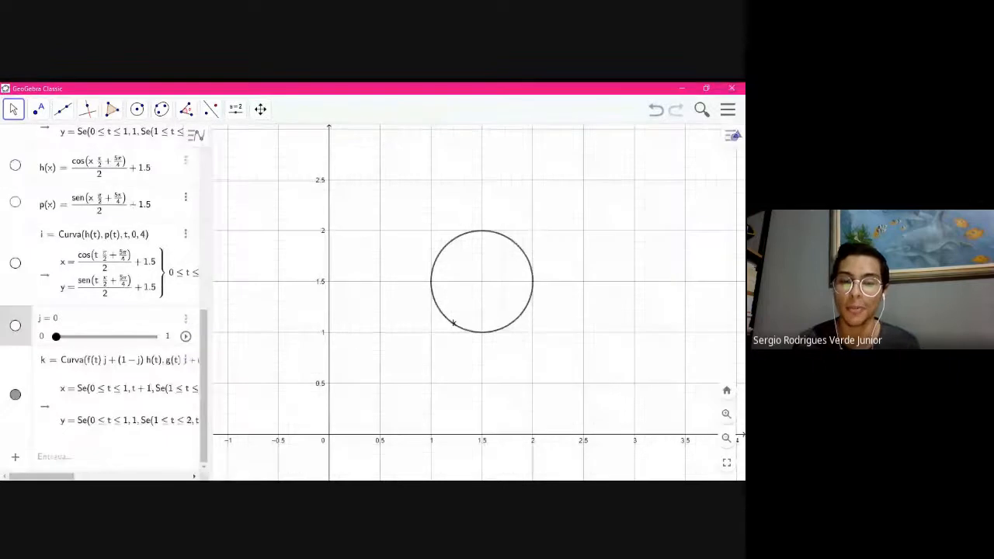